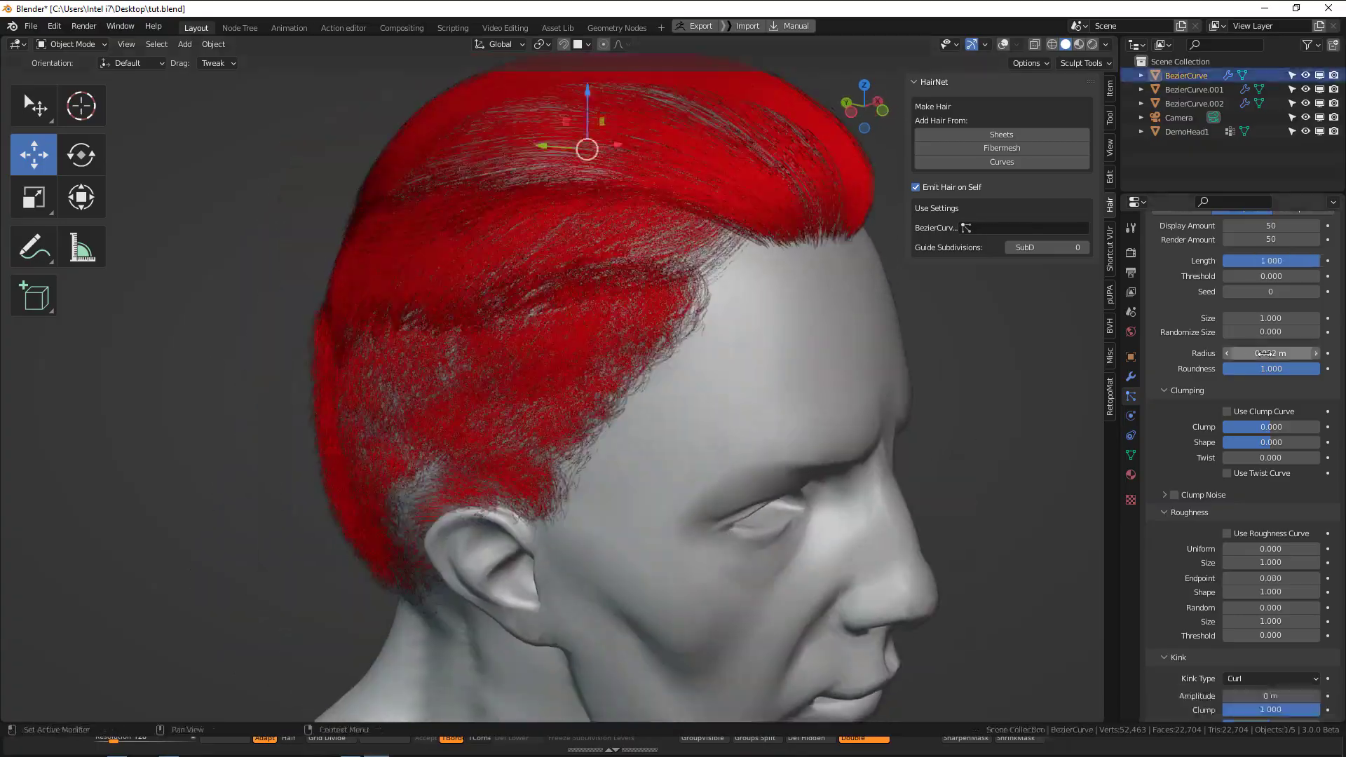
Switch the Principled Hair BSDF coloring of BezierCurve.001's material to Melanin Concentration.
scroll(1262, 491, down, 4)
drag(1311, 521, 1292, 521)
click(1195, 90)
click(1131, 474)
click(1271, 346)
click(1271, 377)
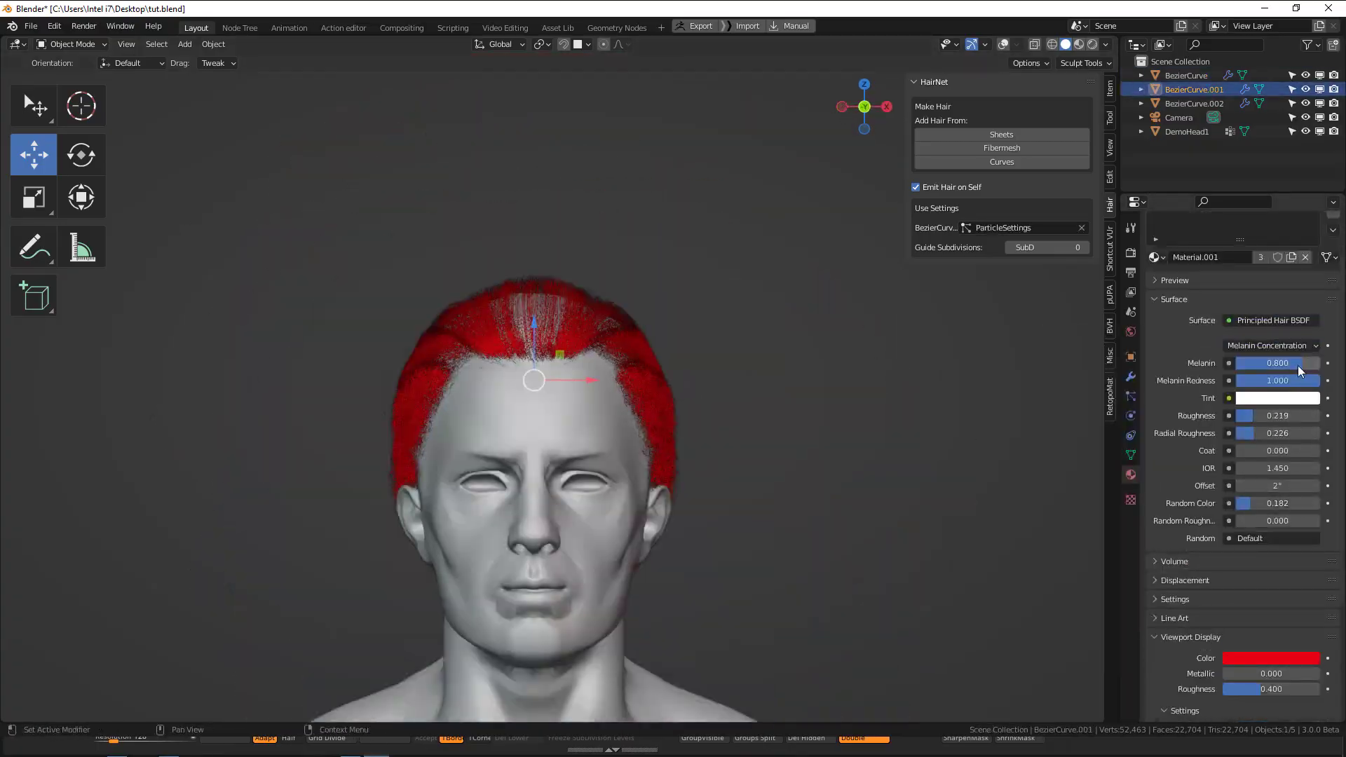
Save the file and render the head with its current hair.
click(1131, 397)
middle_drag(295, 470, 534, 473)
click(534, 472)
key(ctrl+s)
key(F12)
Set the children display amount of BezierCurve.002's hair to 3 and render the head again.
click(1271, 473)
text(1)
key(Return)
key(F12)
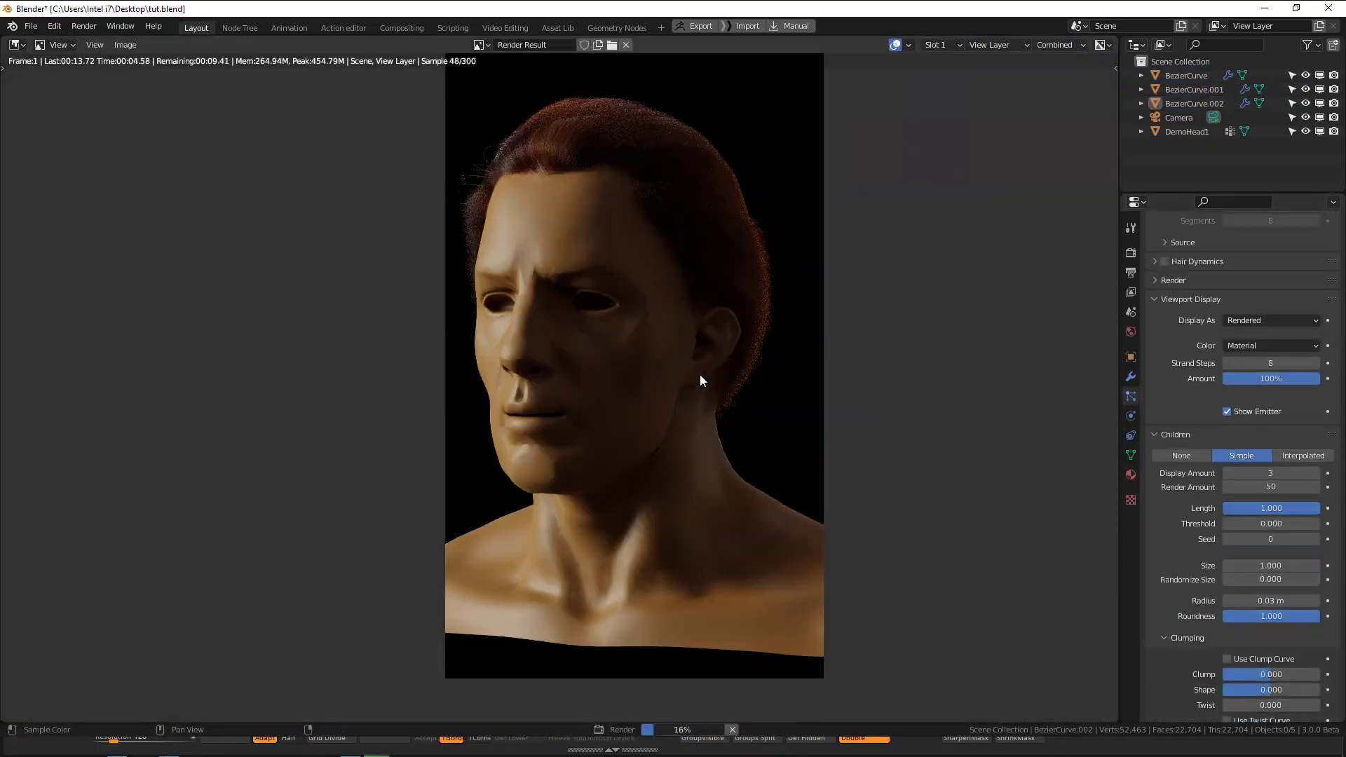
key(Escape)
key(F12)
key(Escape)
Set the children Clump of BezierCurve.002's hair to 0.400 and render the result.
scroll(1255, 491, down, 8)
drag(1249, 367, 1268, 367)
scroll(743, 348, down, 2)
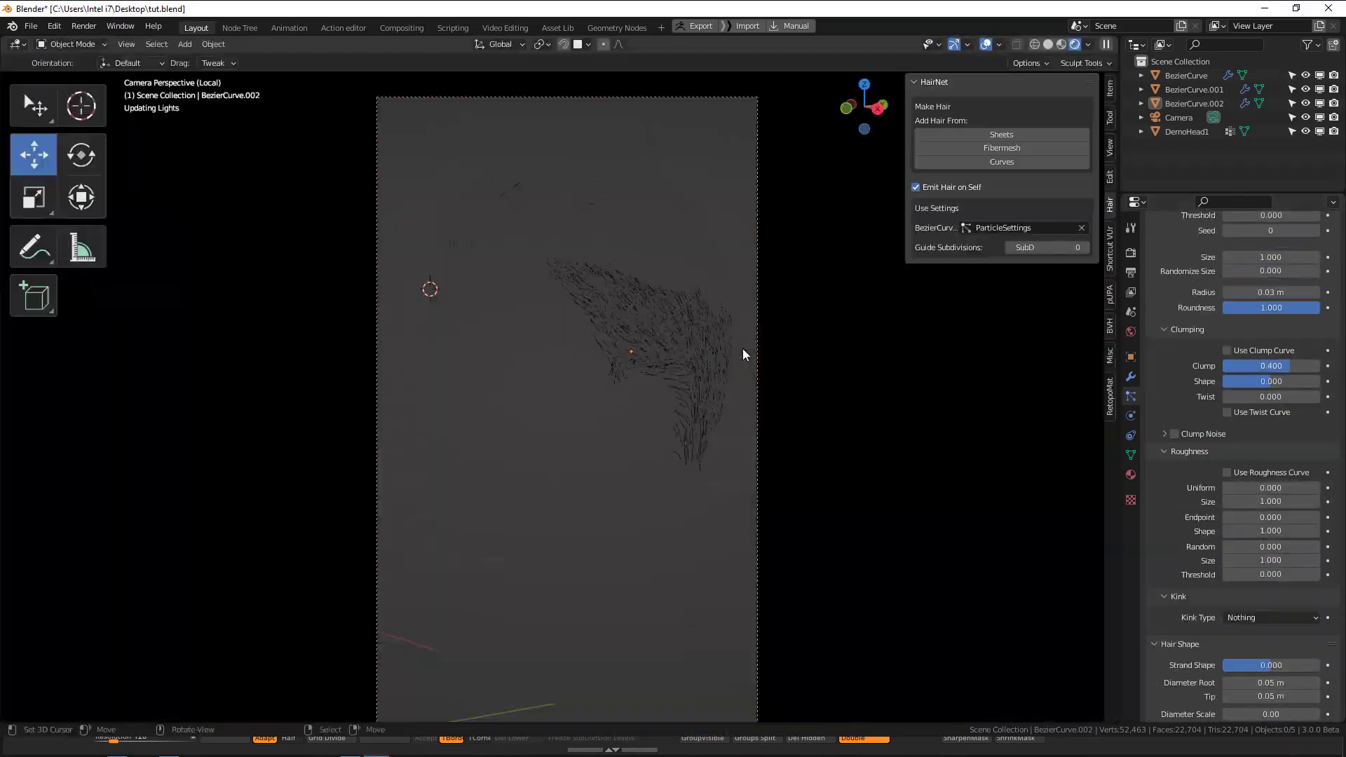
key(F12)
key(Escape)
Save the file, render the head in side view and examine the hair up close.
click(1194, 90)
click(1127, 76)
middle_drag(543, 112, 628, 250)
drag(629, 250, 508, 270)
key(ctrl+s)
key(F12)
middle_drag(671, 376, 697, 450)
scroll(1255, 448, up, 4)
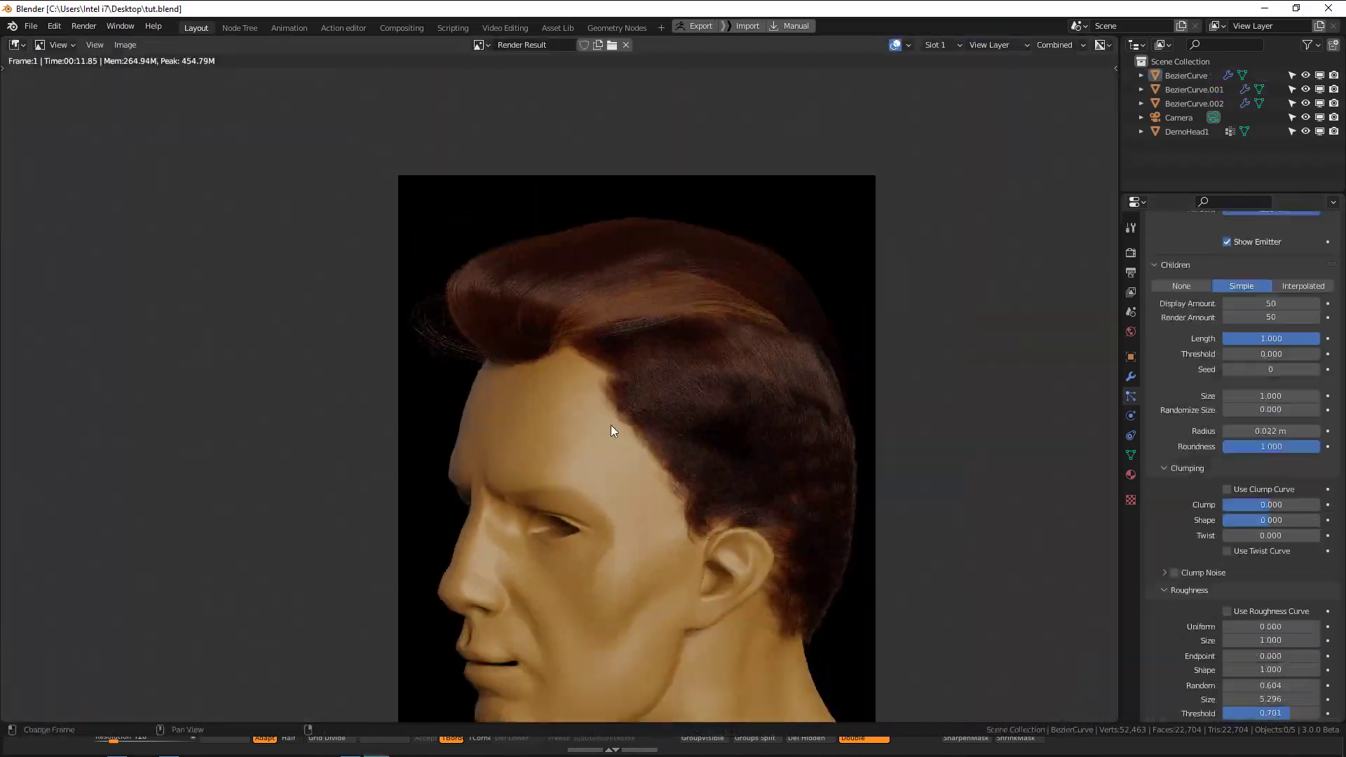
Set the children render amount of BezierCurve's hair to 100 and render the head again.
key(Escape)
click(1186, 75)
key(F12)
middle_drag(705, 305, 782, 255)
scroll(1227, 461, up, 9)
key(Escape)
Adjust the Curl kink of BezierCurve's hair to an amplitude of -0.021 m and a clump of 0.383.
middle_drag(561, 392, 799, 393)
scroll(1271, 538, down, 8)
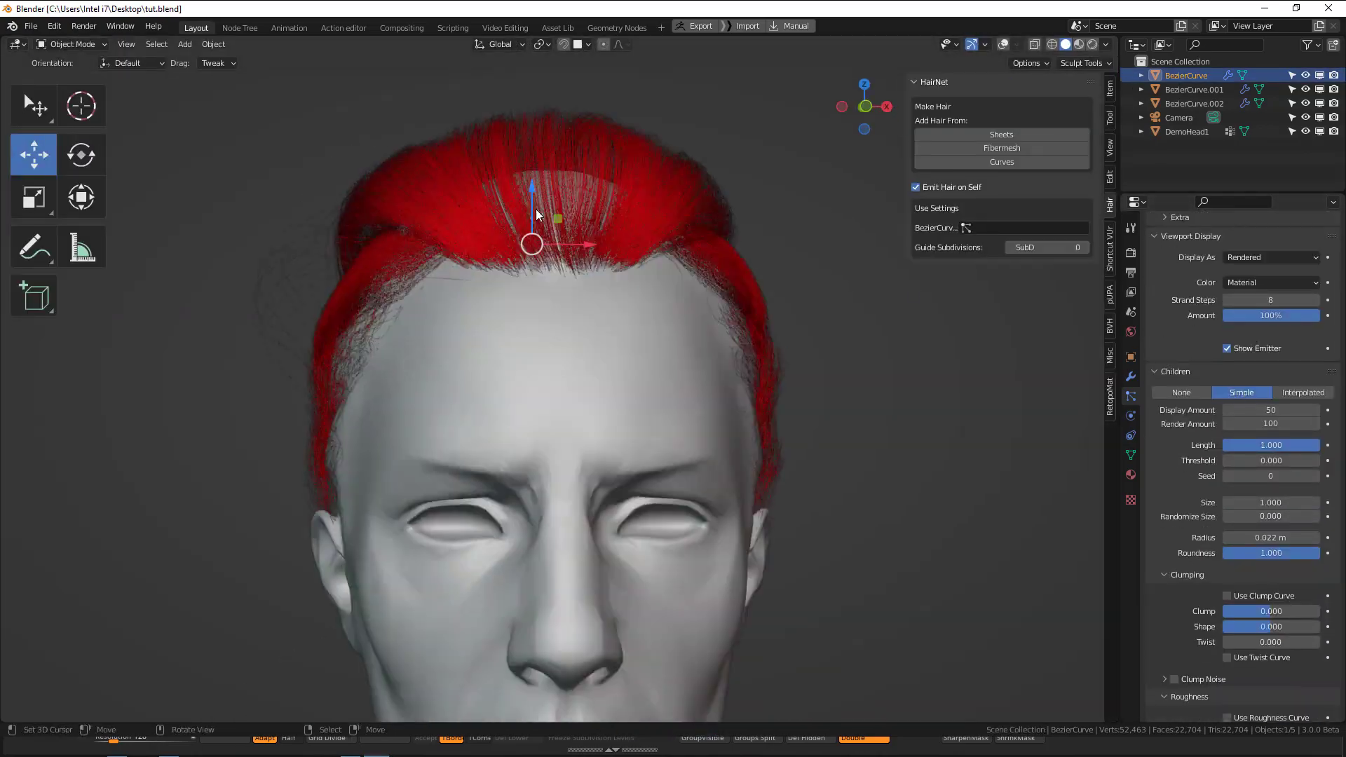
scroll(1270, 491, down, 14)
middle_drag(702, 393, 561, 421)
drag(1271, 453, 1256, 453)
drag(1270, 498, 1298, 497)
middle_drag(631, 392, 806, 414)
click(842, 393)
scroll(1291, 329, down, 6)
middle_drag(841, 211, 691, 187)
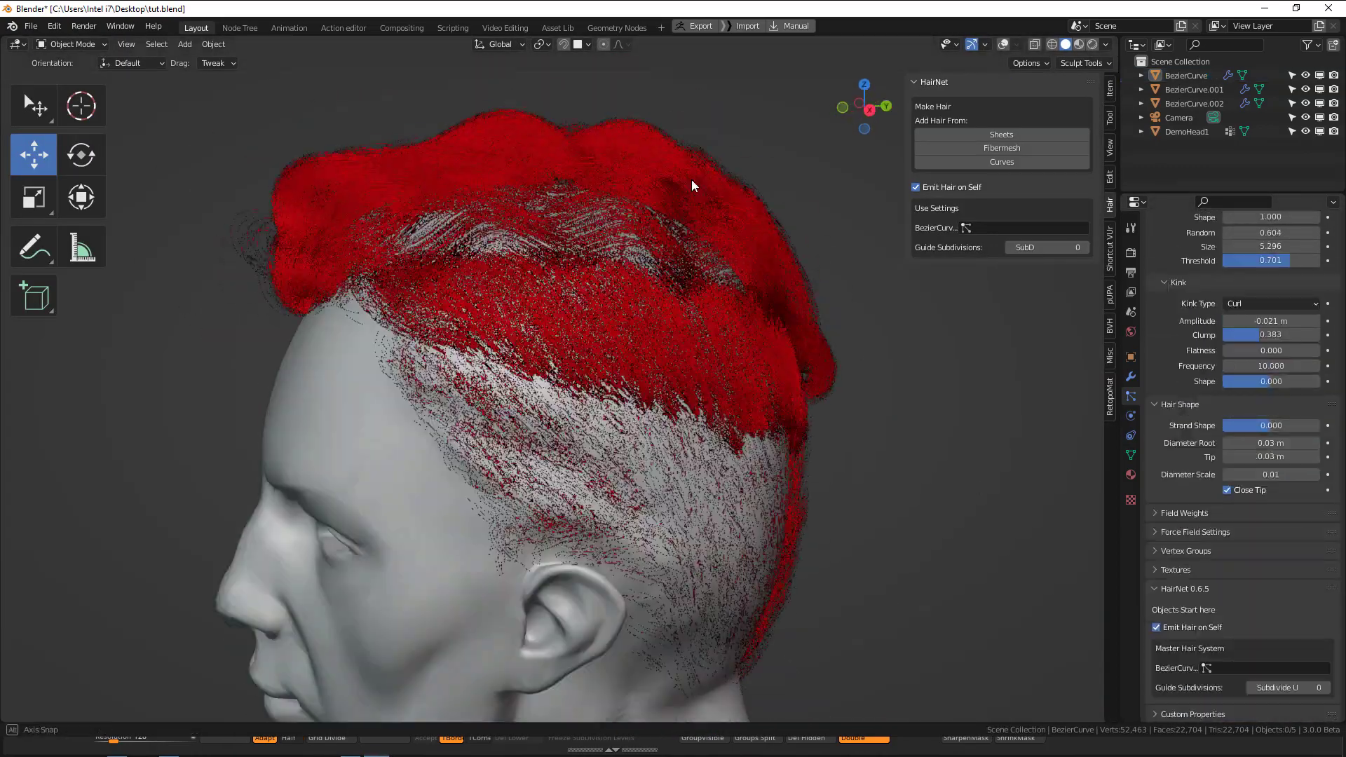
Add a texture to BezierCurve's hair and let it influence Kink Amplitude and Kink Frequency.
click(1132, 500)
click(1270, 237)
click(1271, 260)
click(1222, 306)
click(1315, 578)
click(1316, 594)
Enable the texture's color ramp with stops at its start and 0.450, and set the Kink Amplitude influence to 0.706.
click(1175, 695)
click(1164, 696)
key(KP_1)
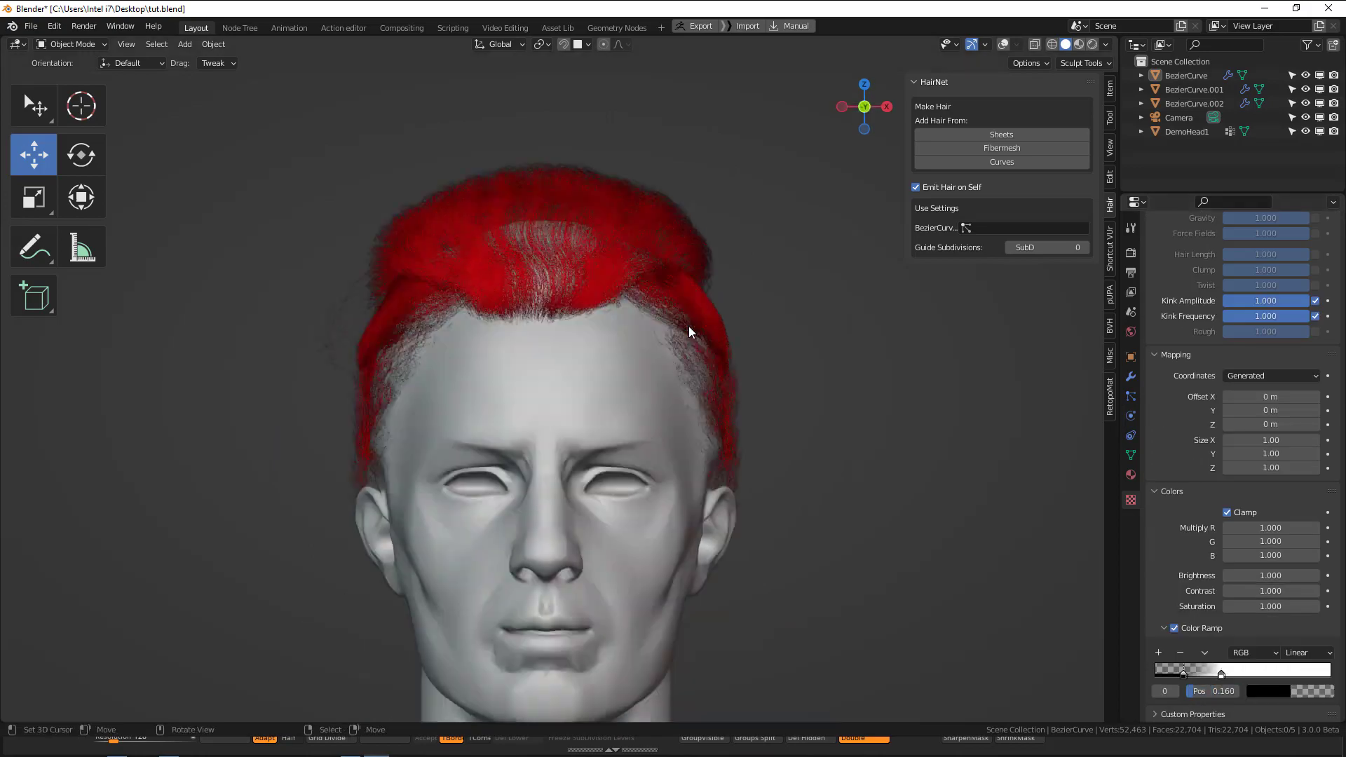
scroll(1237, 348, up, 14)
click(1271, 292)
click(1234, 433)
scroll(1234, 434, down, 14)
drag(1220, 673, 1156, 676)
drag(1285, 676, 1235, 677)
Render the head from the side and from behind to check the textured hair.
key(F12)
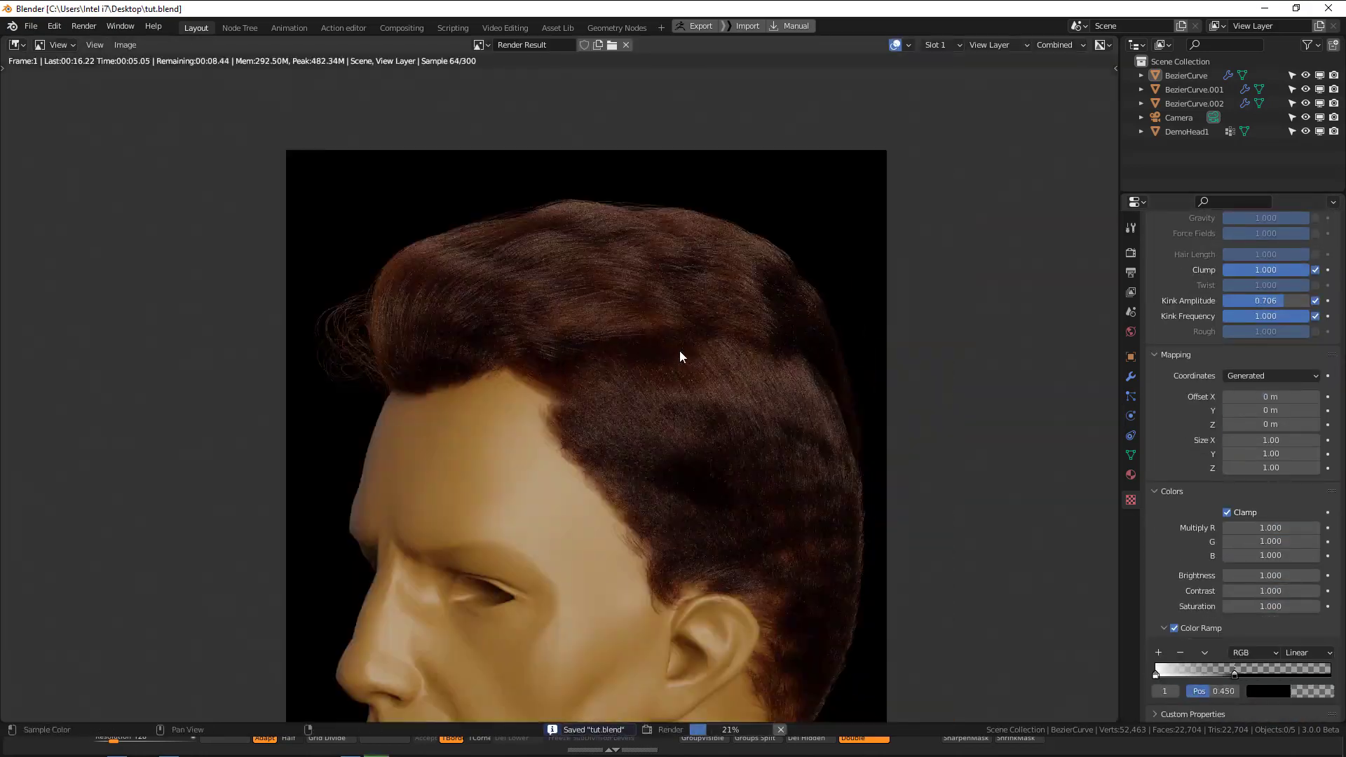
key(Escape)
key(q)
click(765, 328)
key(F12)
key(Escape)
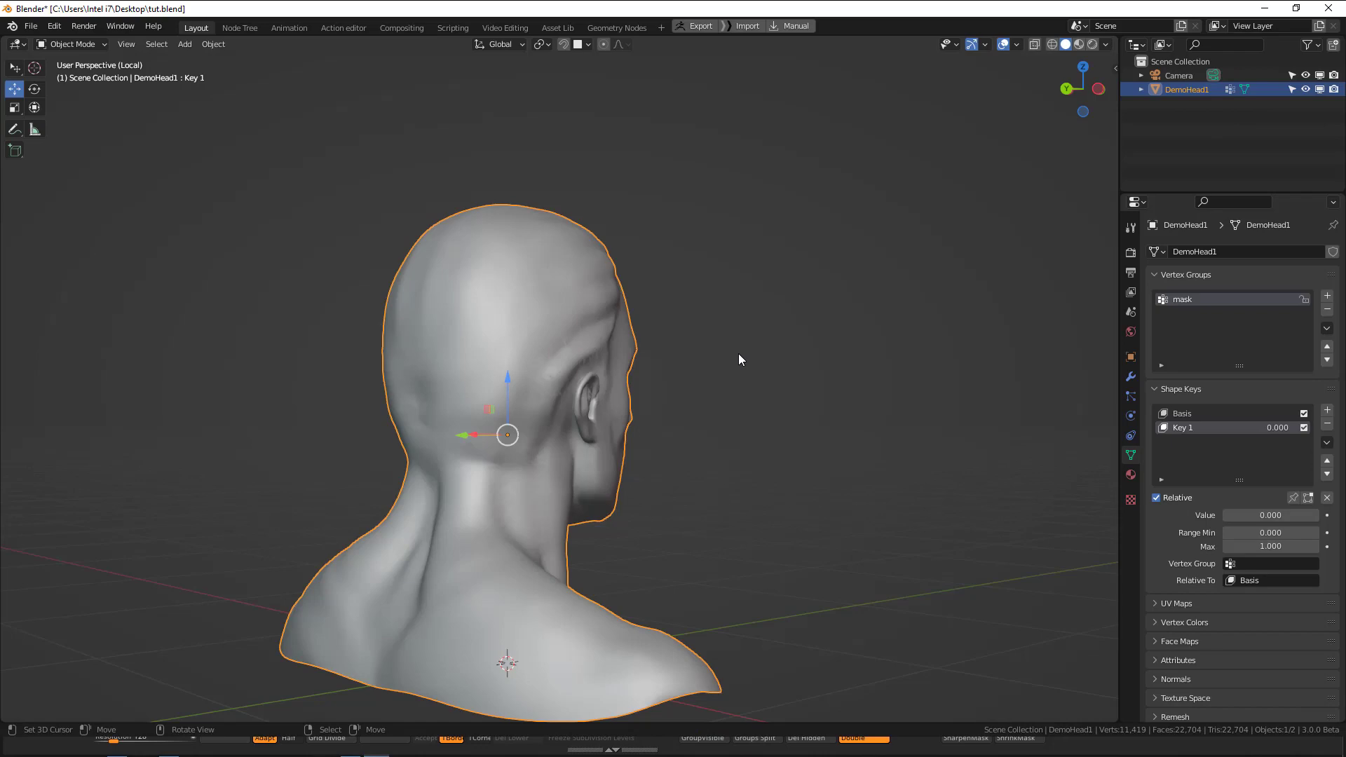
middle_drag(738, 353, 557, 301)
key(Tab)
key(alt+a)
key(Tab)
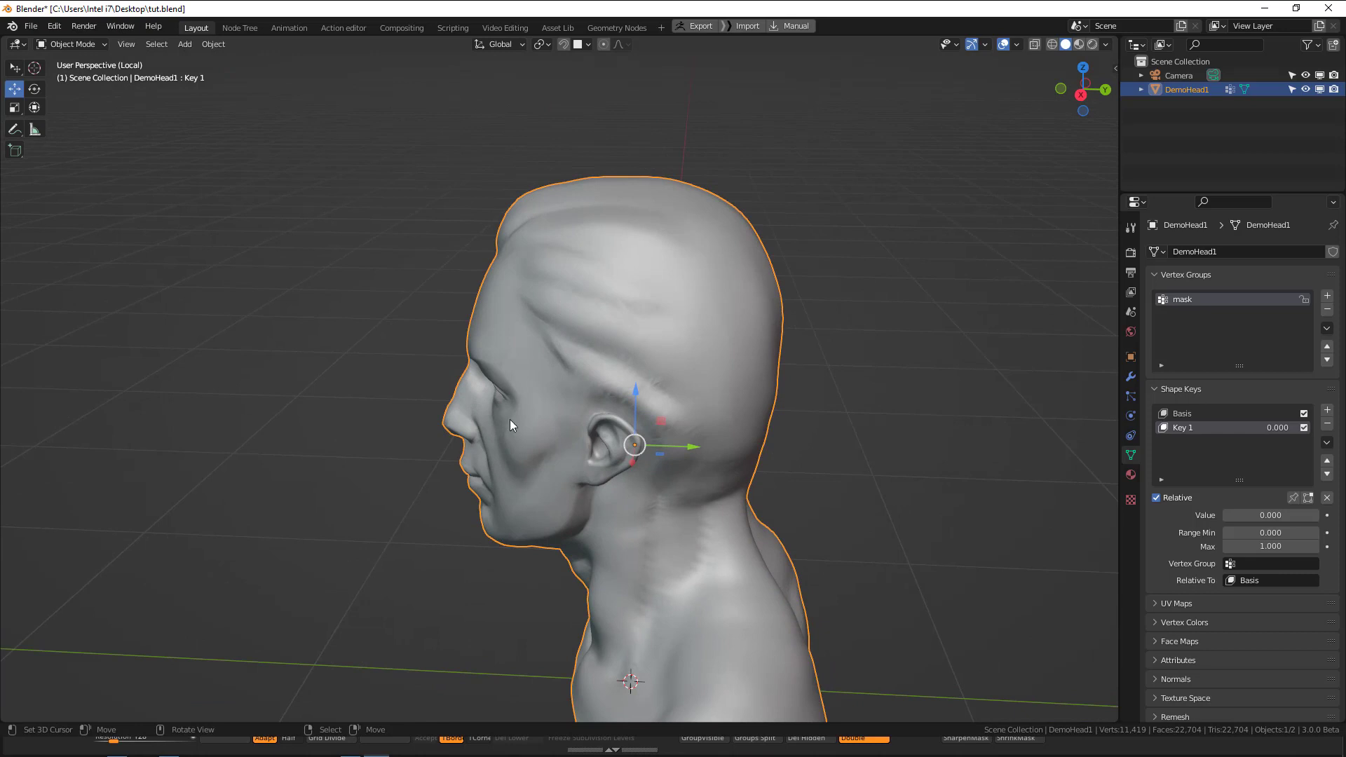
Examine the sculpted scalp and hairline of the DemoHead1 model from side and three-quarter angles.
middle_drag(511, 420, 460, 414)
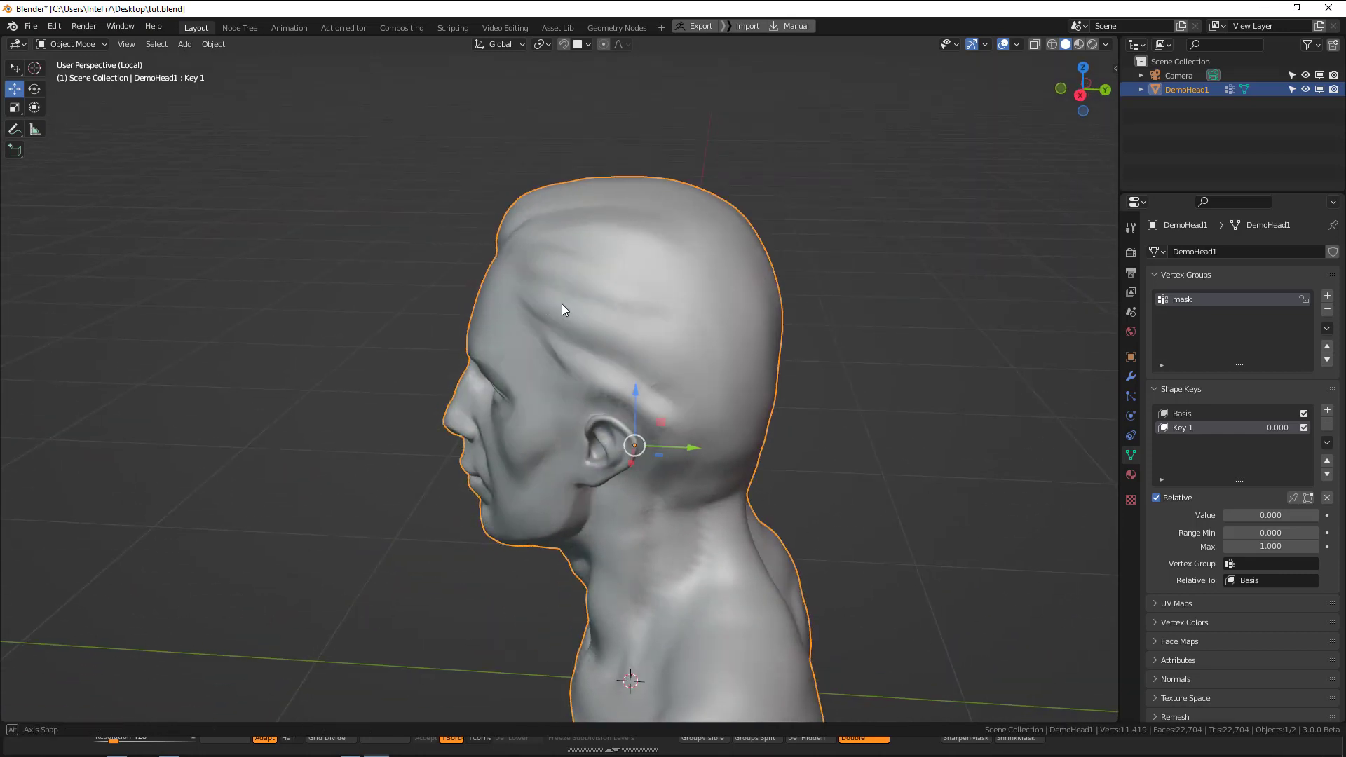
middle_drag(562, 304, 482, 257)
middle_drag(668, 317, 603, 309)
middle_drag(661, 406, 591, 392)
middle_drag(668, 359, 666, 312)
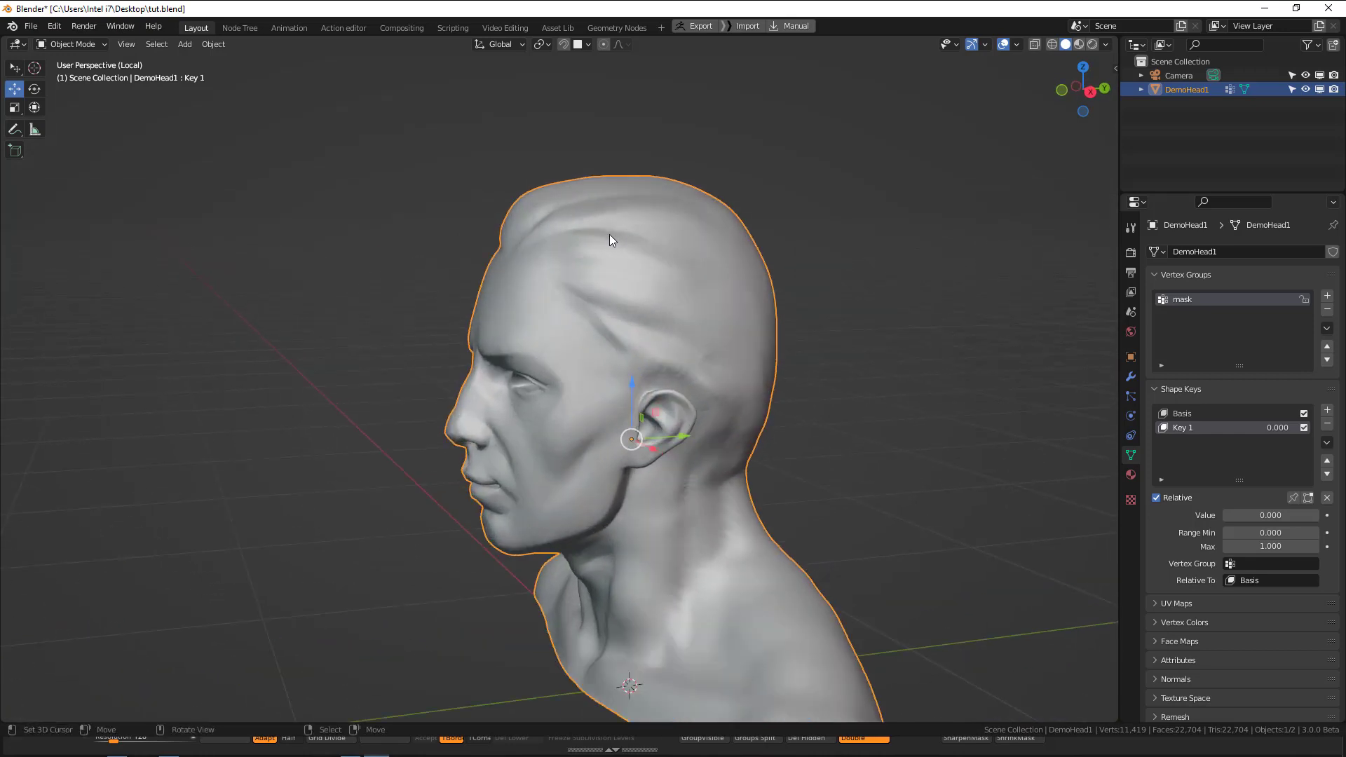
middle_drag(610, 235, 518, 230)
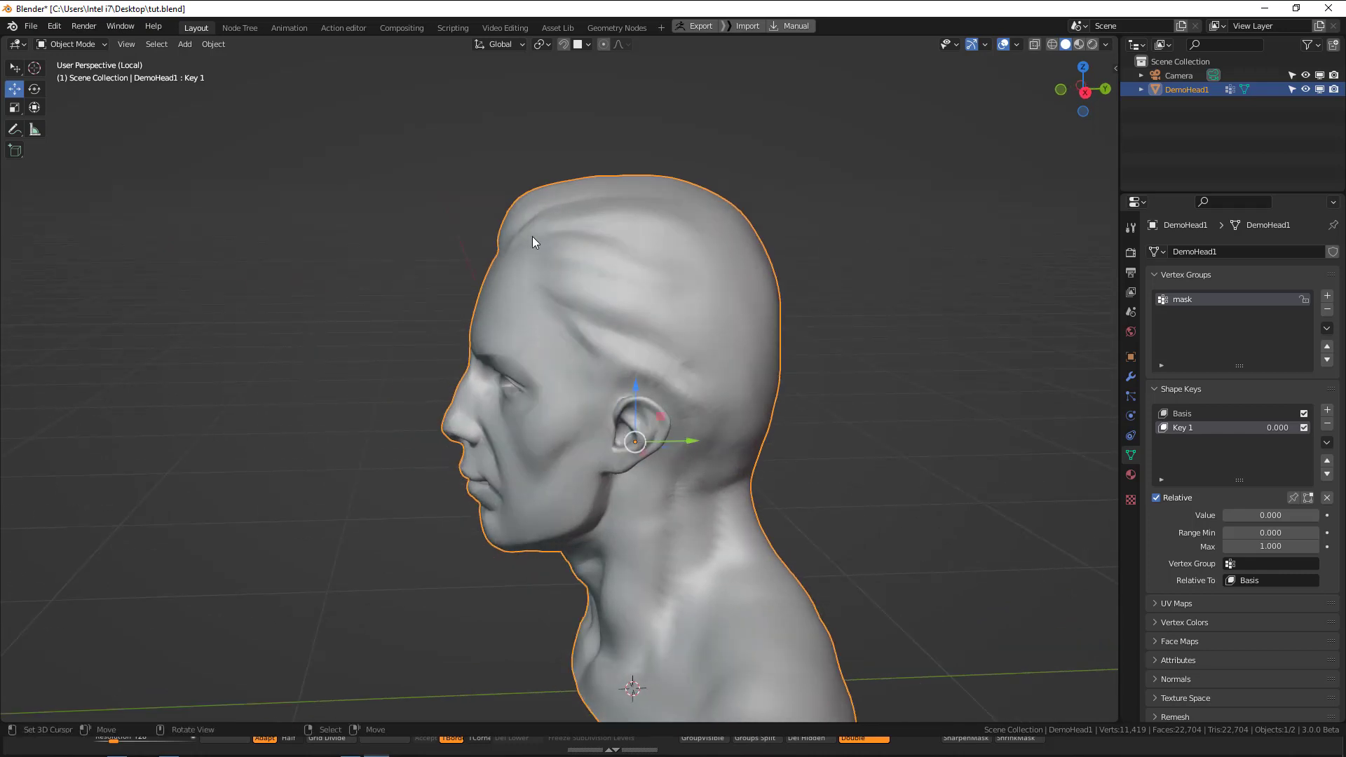
middle_drag(616, 314, 658, 313)
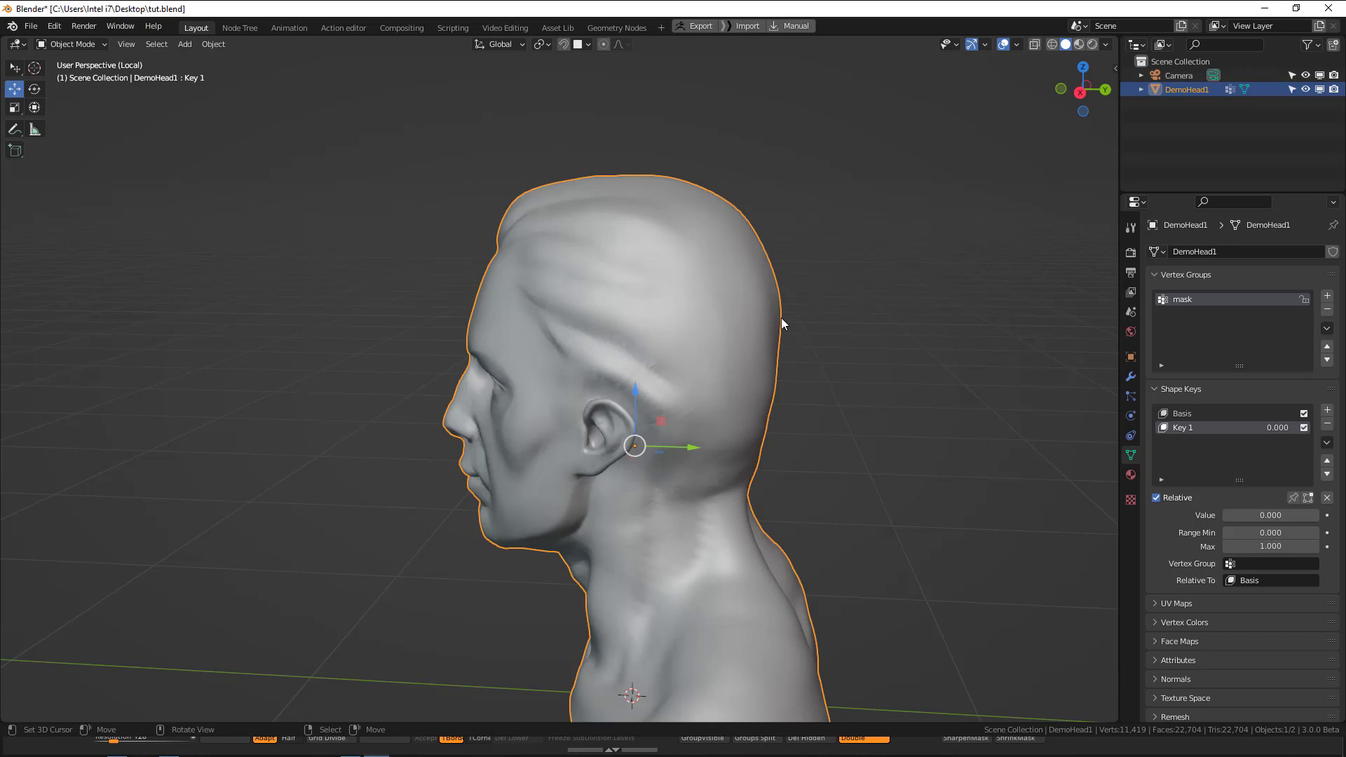
Show the HairNet add-on's hair creation options.
key(n)
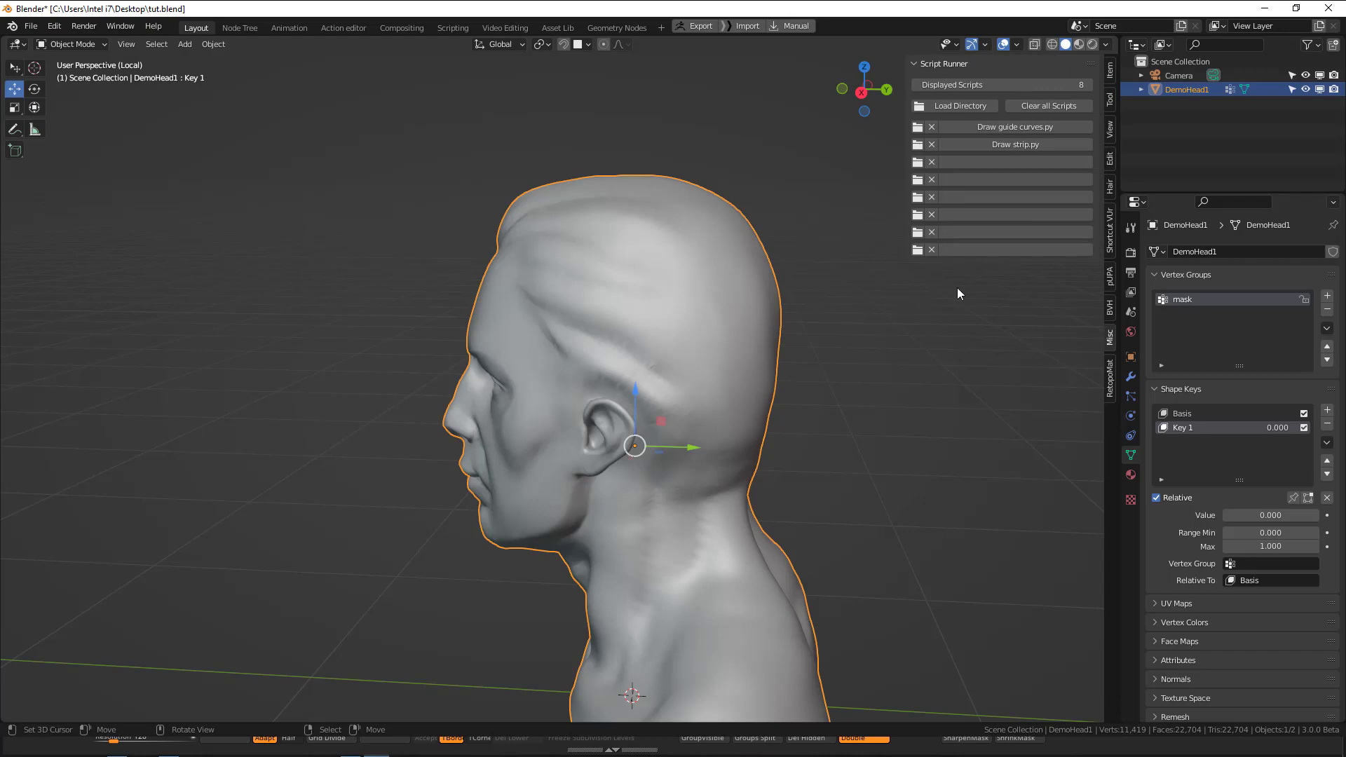
click(1111, 186)
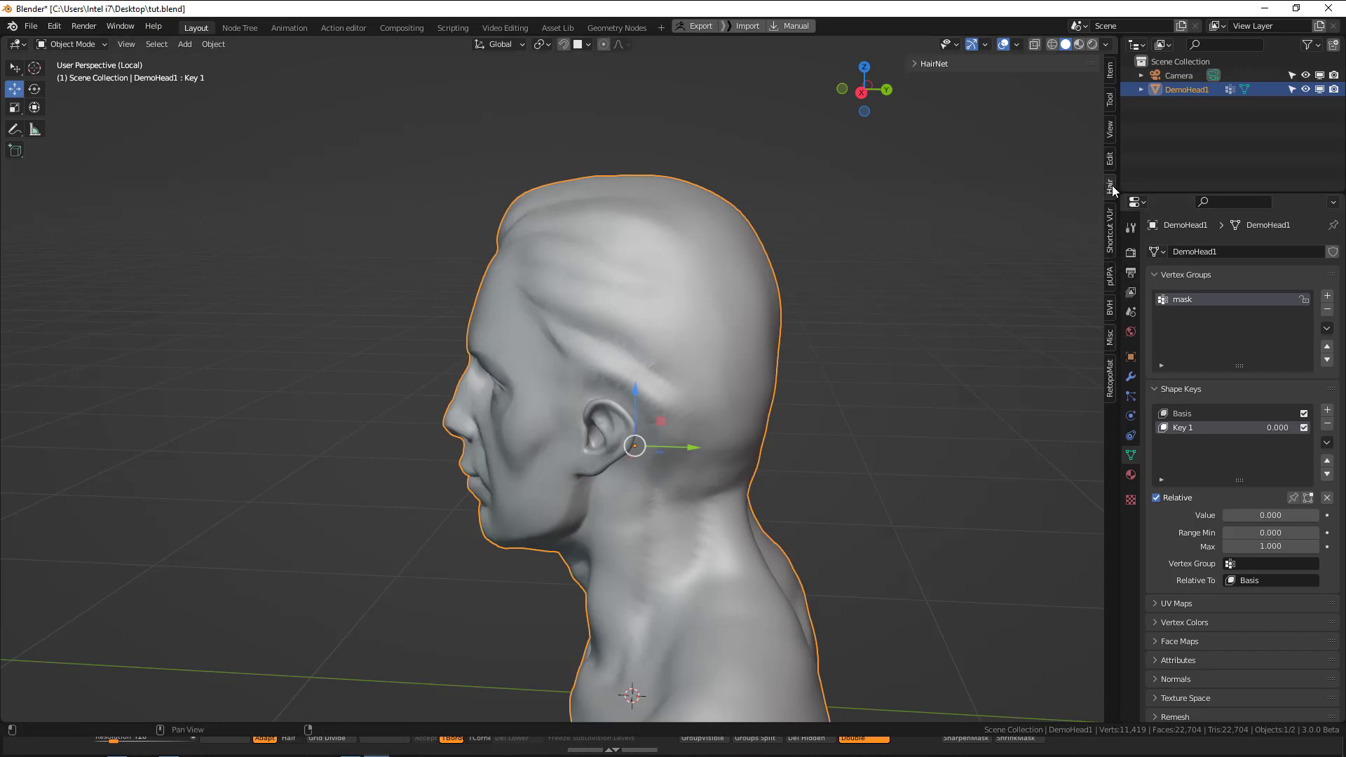
click(928, 64)
Deselect the bust and examine it from the front and the side.
middle_drag(841, 239, 650, 275)
scroll(651, 276, down, 2)
key(KP_1)
click(652, 270)
shift+middle_drag(655, 348, 663, 342)
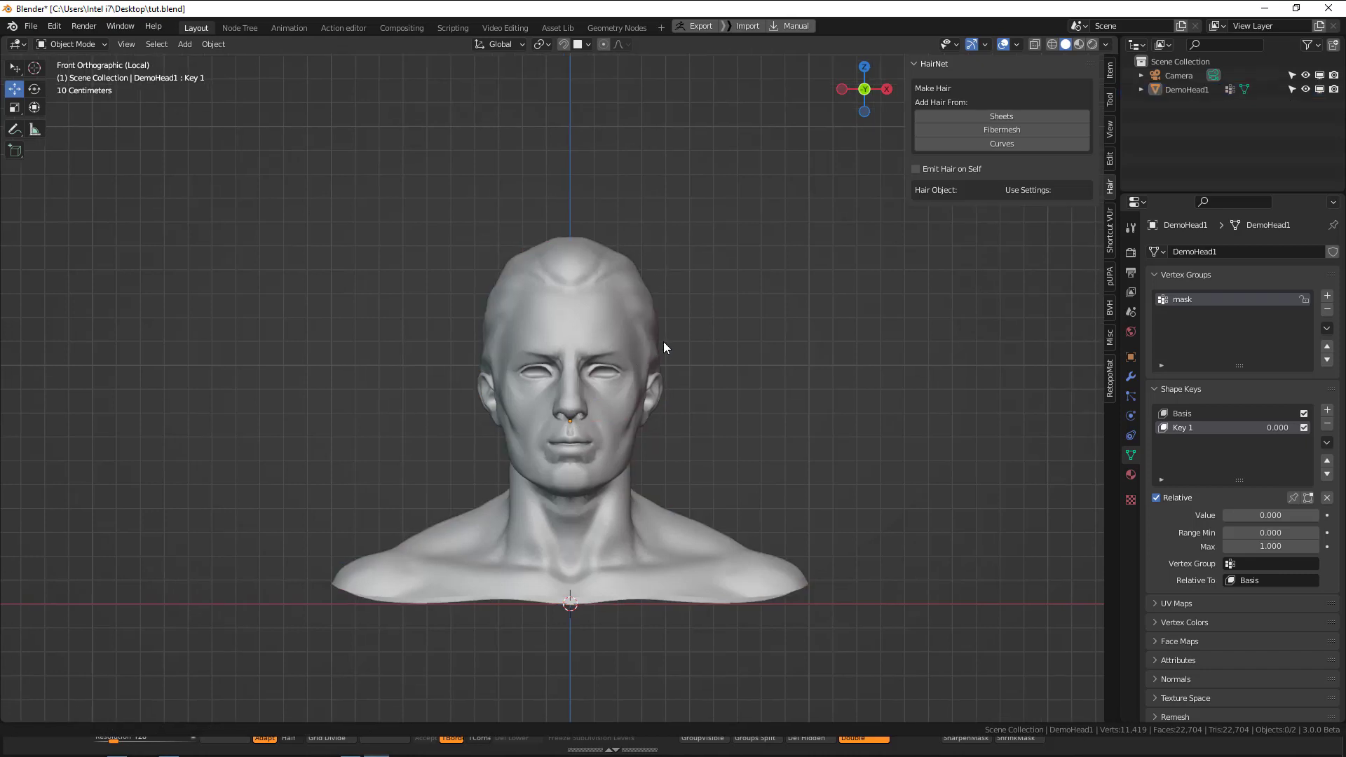
middle_drag(744, 305, 616, 309)
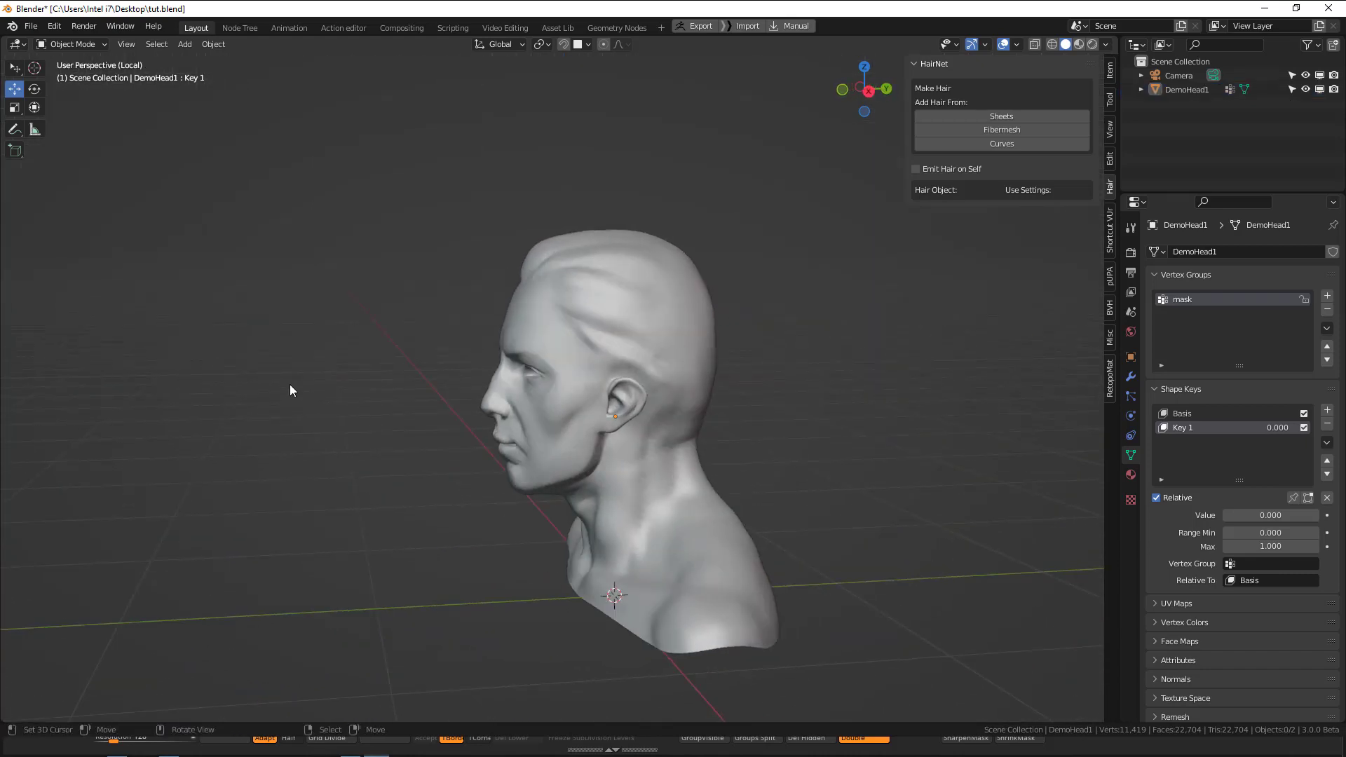
middle_drag(504, 251, 685, 382)
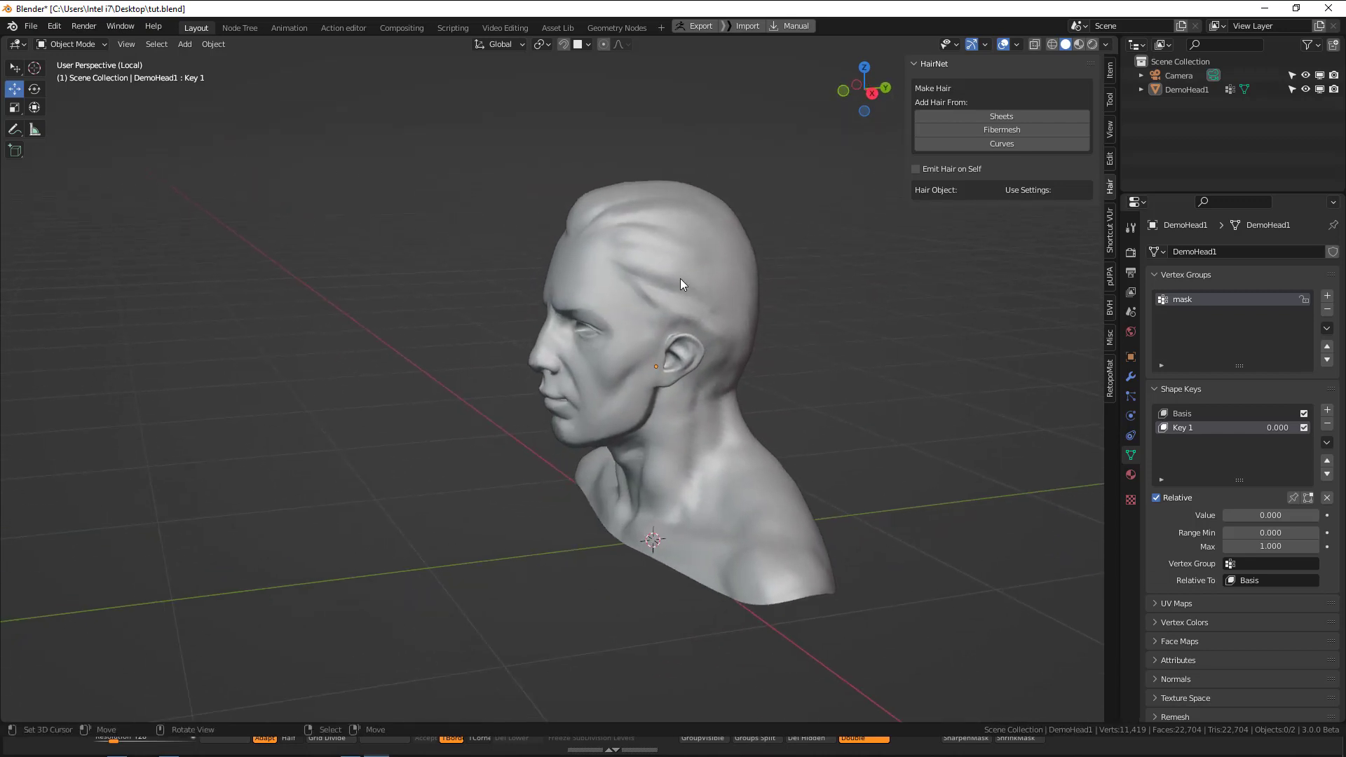
middle_drag(804, 299, 718, 326)
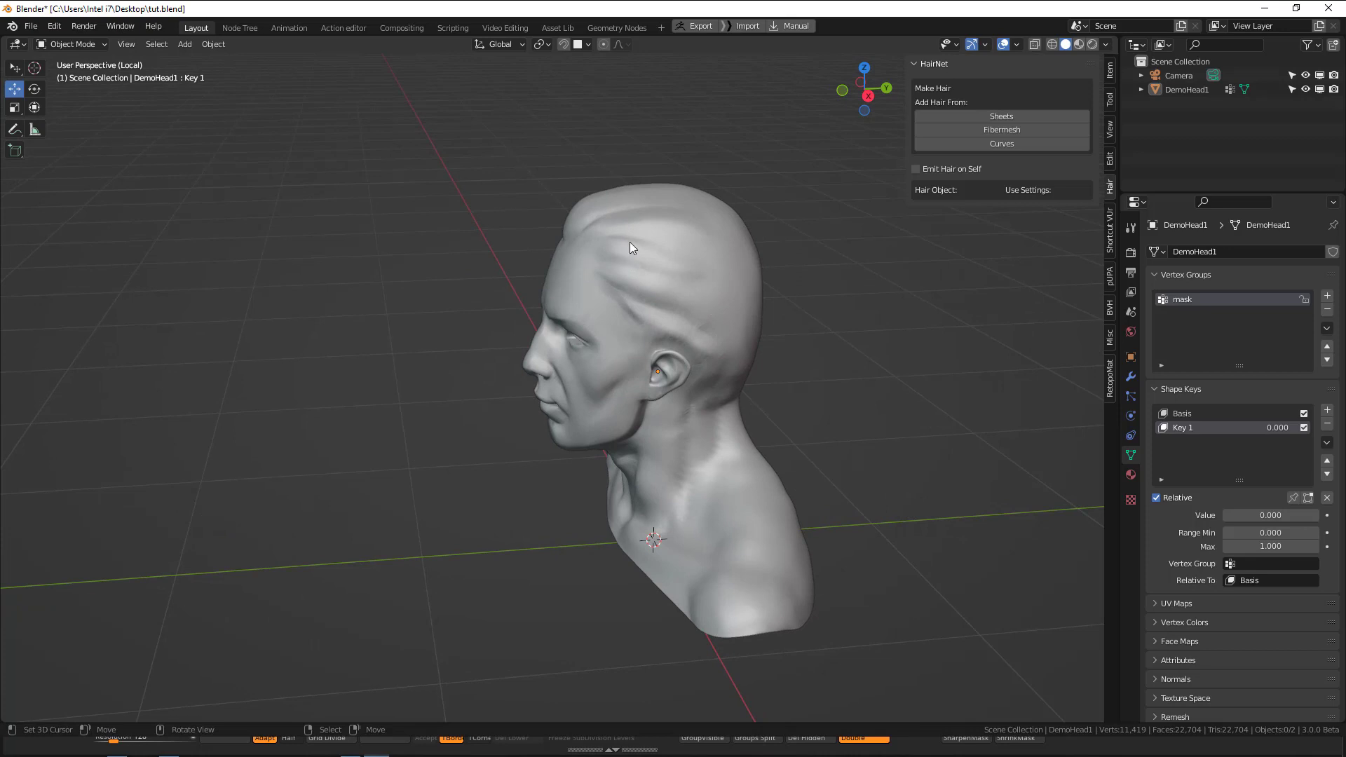
Add a Bezier curve and move it along the Y axis to the front of the bust.
shift+middle_drag(412, 274, 525, 260)
click(214, 46)
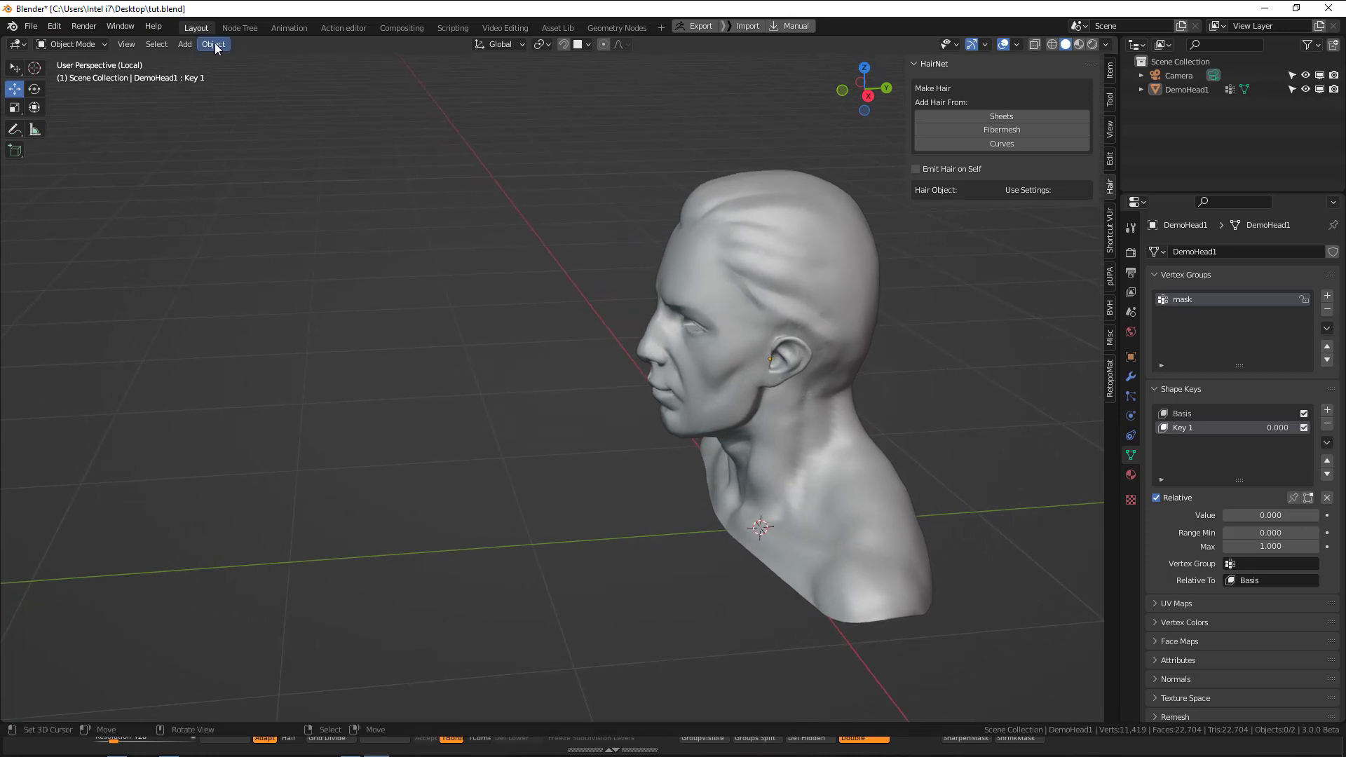
click(184, 44)
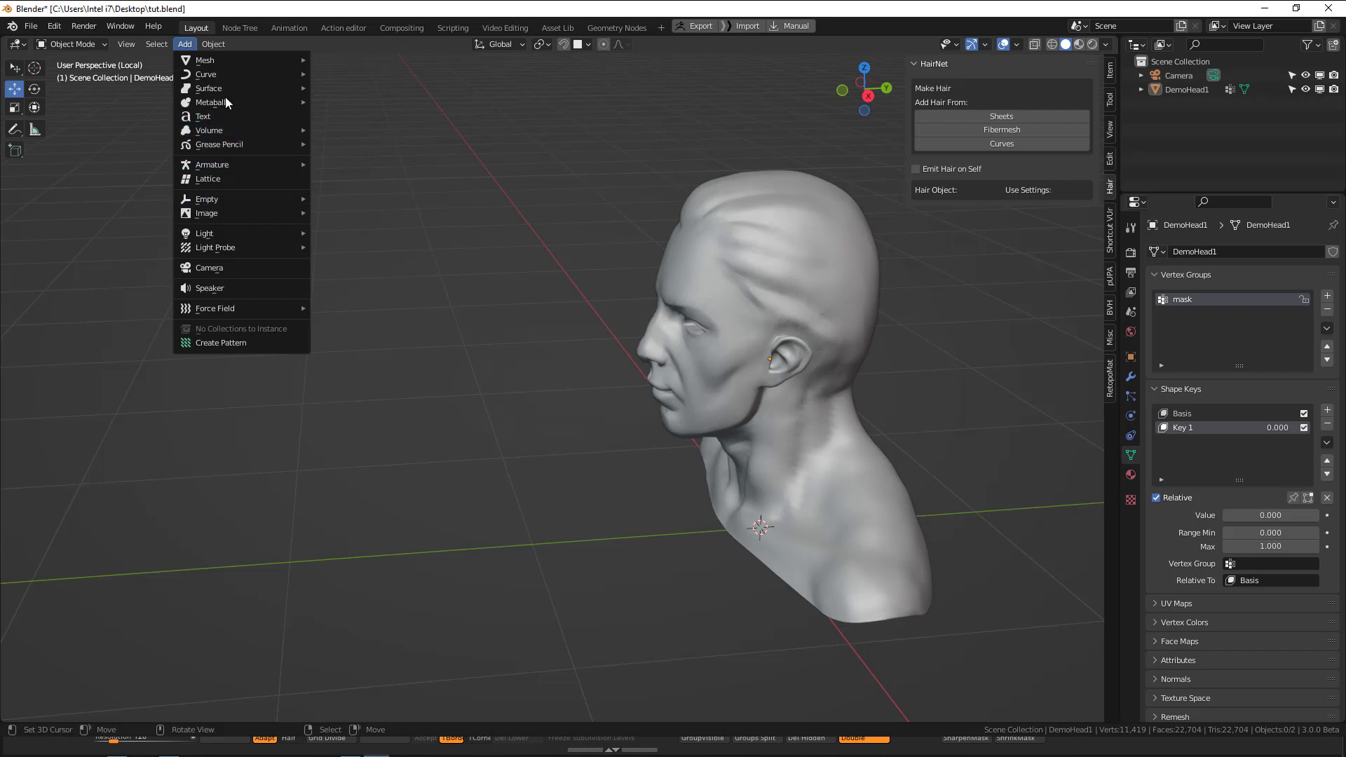
mouse_move(222, 76)
click(347, 79)
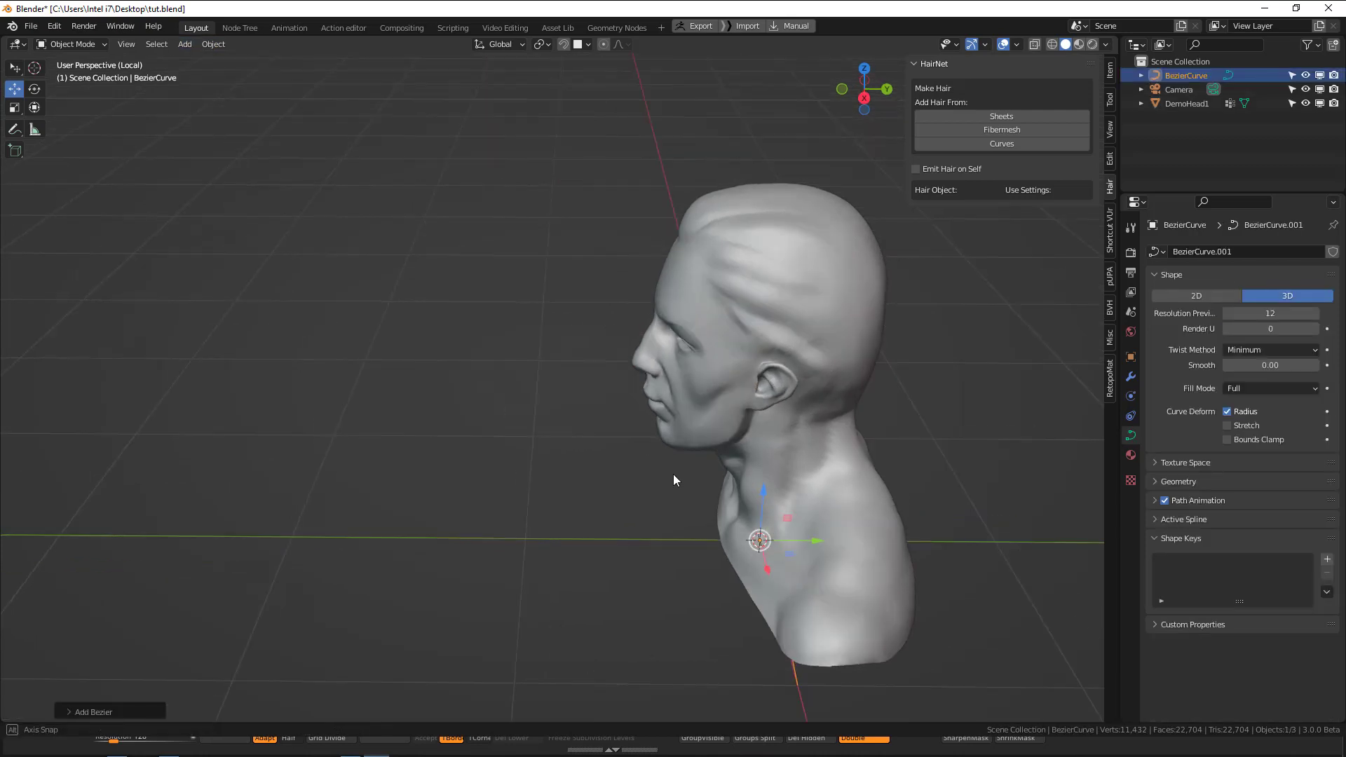
drag(808, 540, 600, 504)
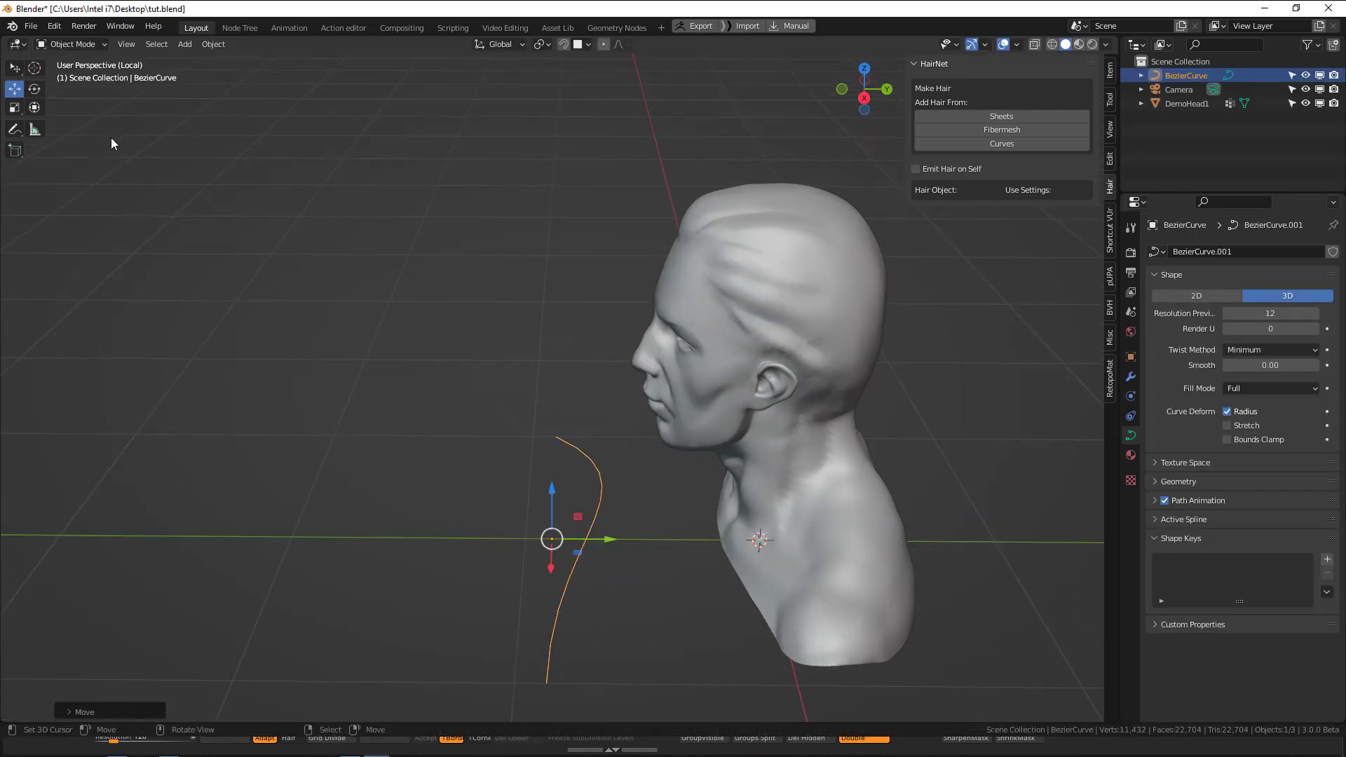
Enter Edit Mode on the Bezier curve and delete all of its points.
click(61, 44)
click(64, 75)
middle_drag(372, 300, 494, 360)
shift+middle_drag(588, 453, 562, 355)
key(alt+a)
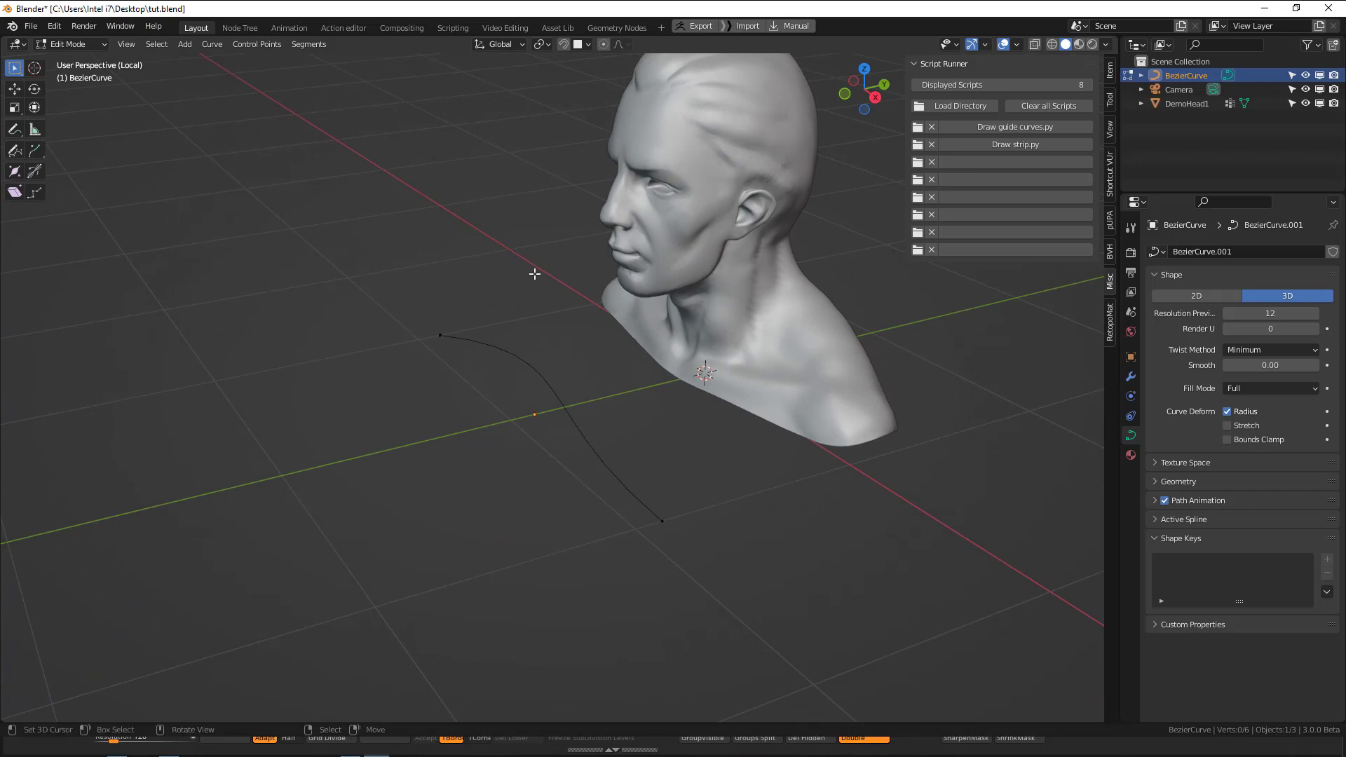
middle_drag(587, 425, 634, 326)
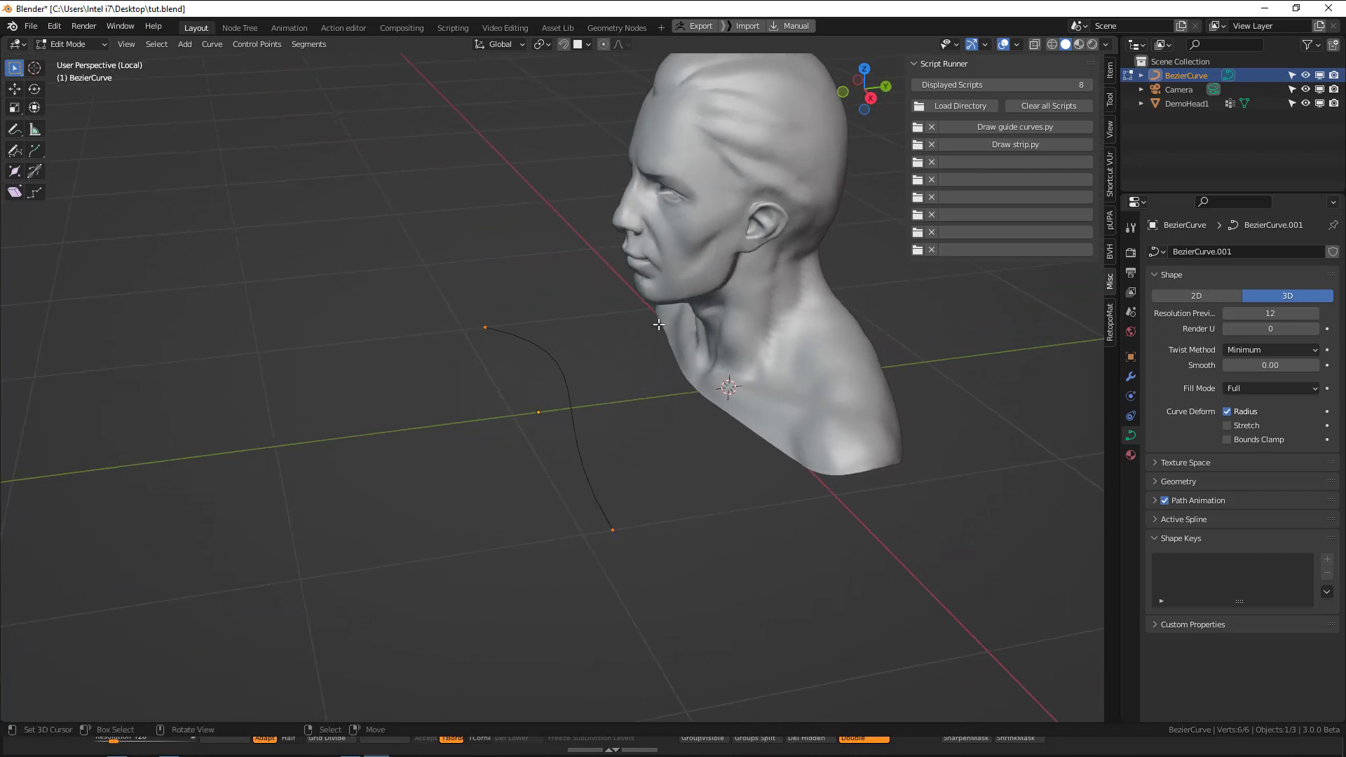
key(x)
click(659, 324)
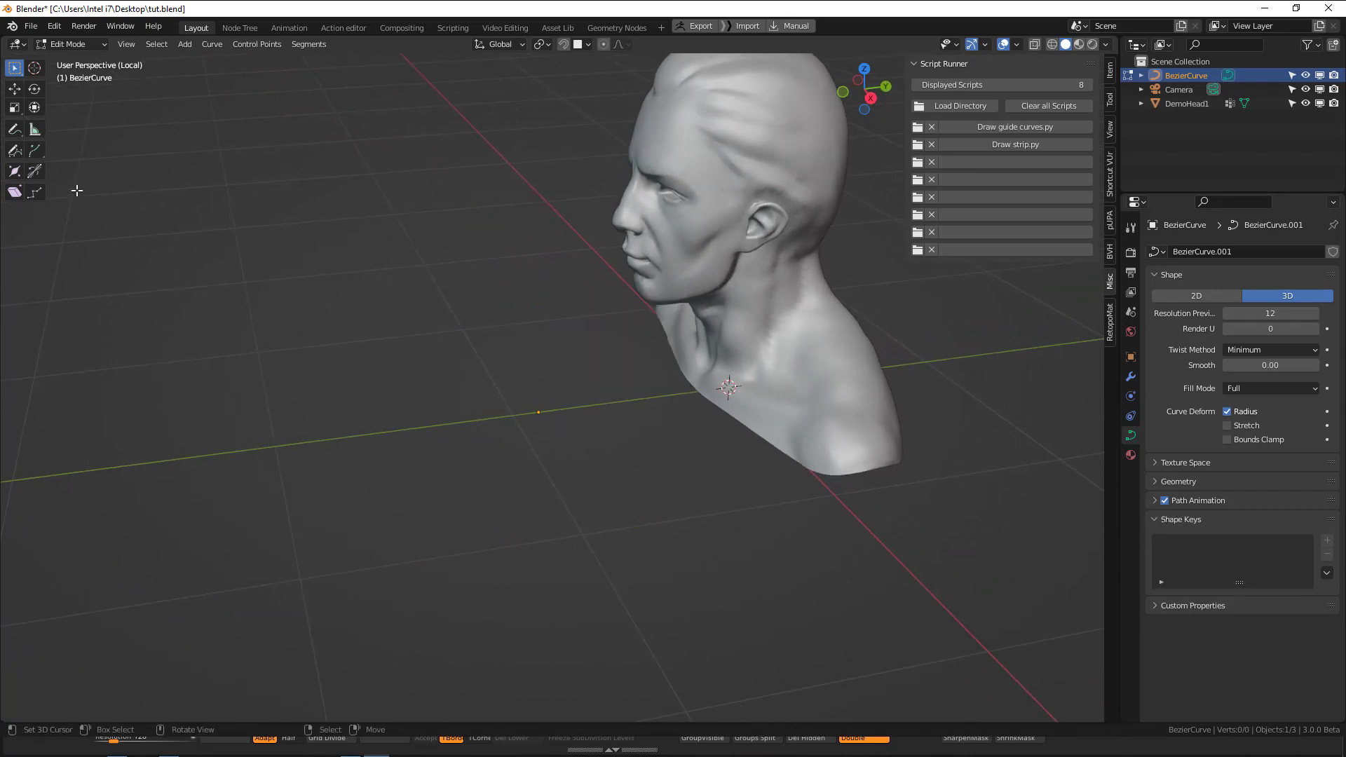
Activate the curve Draw tool and enlarge the display of the editing tools.
click(13, 133)
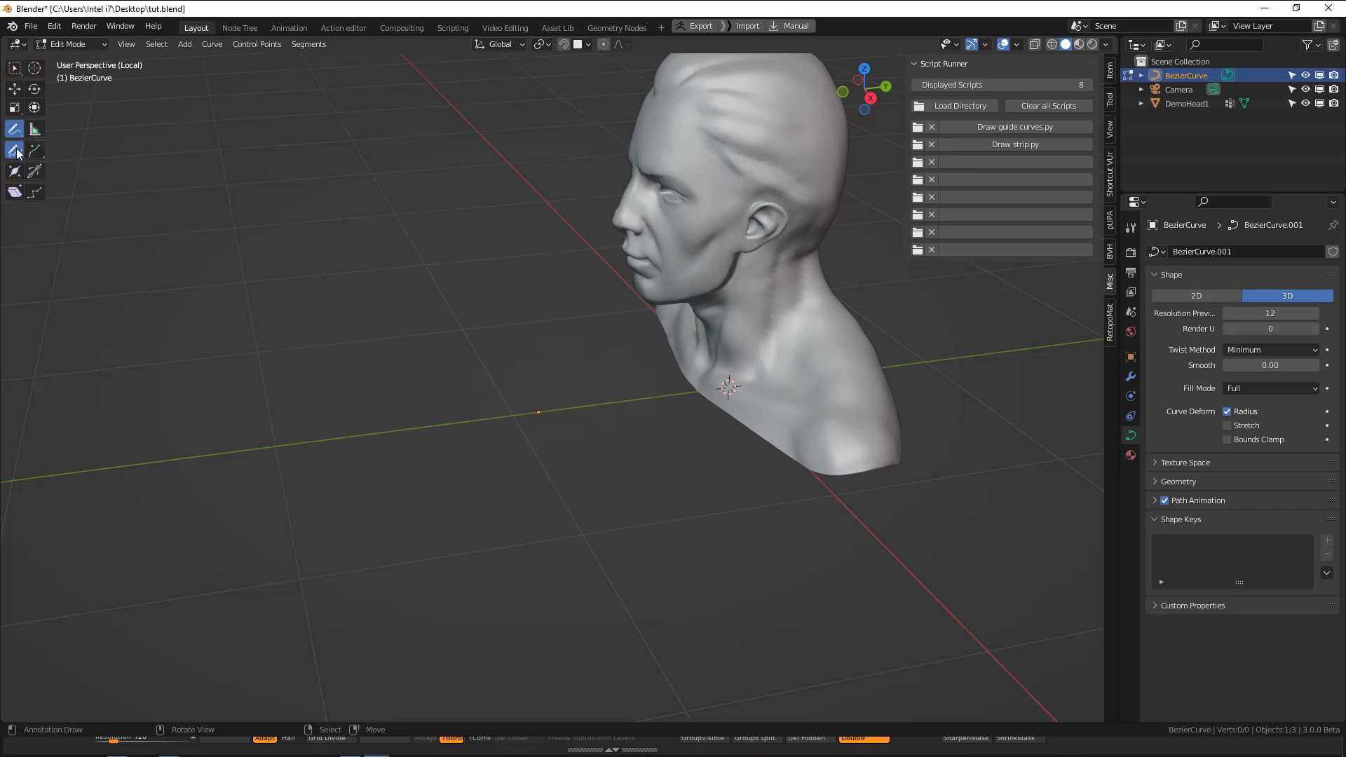
click(15, 152)
ctrl+middle_drag(50, 123, 149, 65)
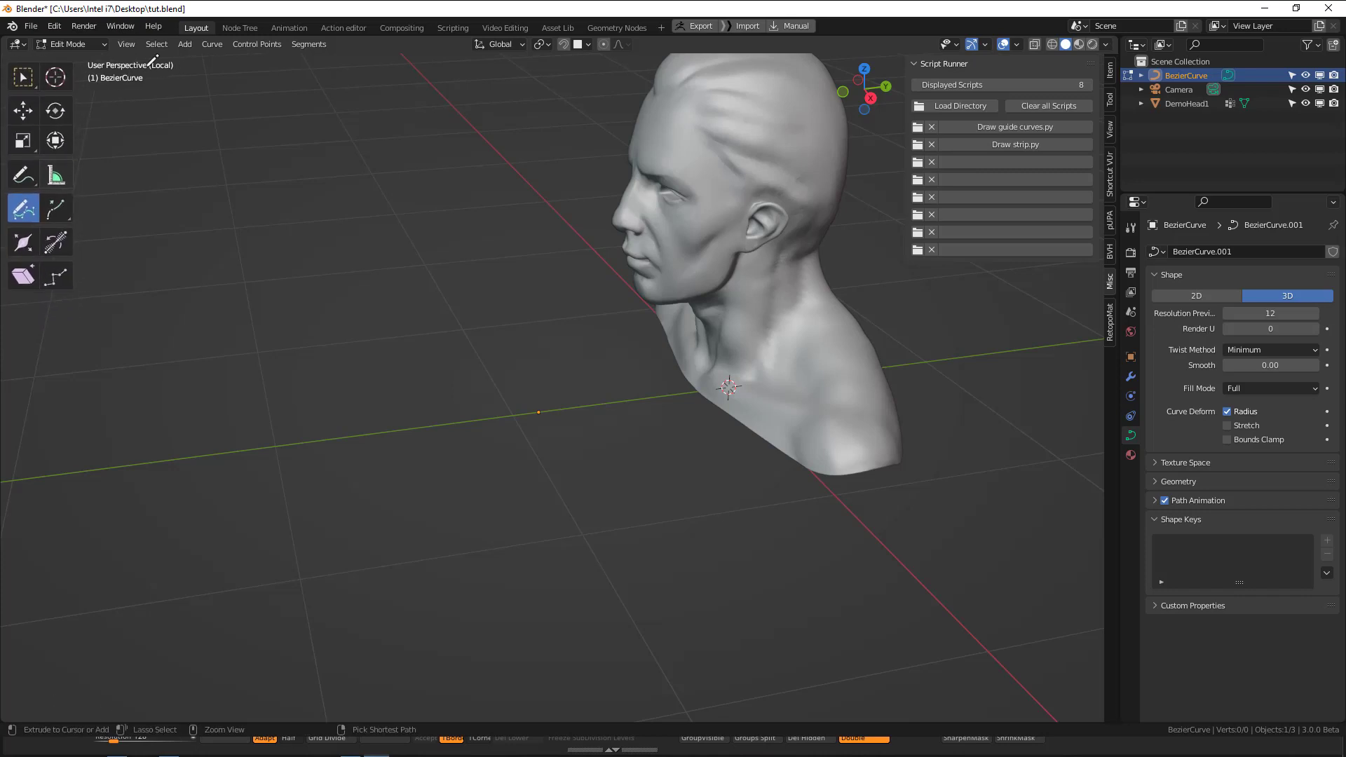
ctrl+middle_drag(46, 176, 61, 133)
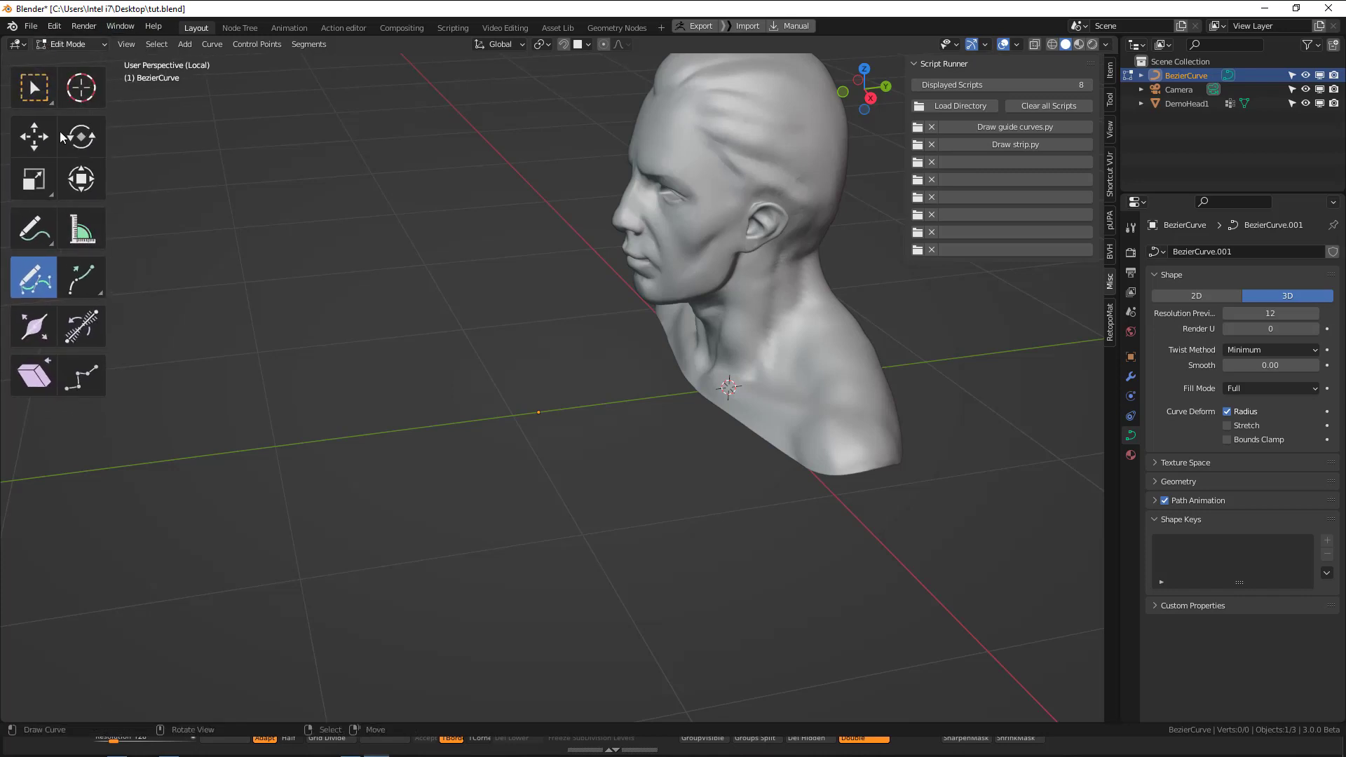
Draw a few freehand test curves over the head and delete all of their vertices.
middle_drag(671, 188, 675, 140)
mouse_move(684, 200)
ctrl+middle_down()
mouse_move(702, 167)
mouse_move(618, 265)
ctrl+middle_up()
drag(695, 237, 609, 369)
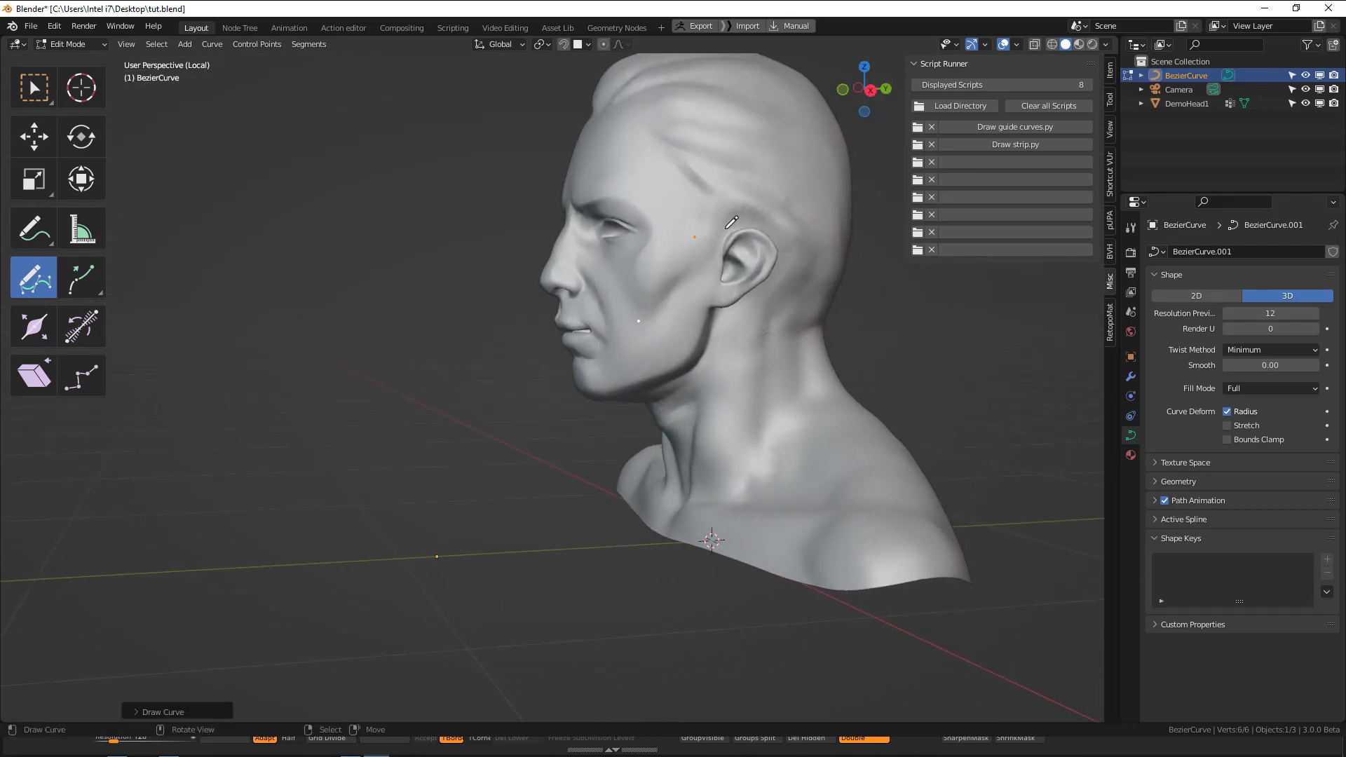
key(x)
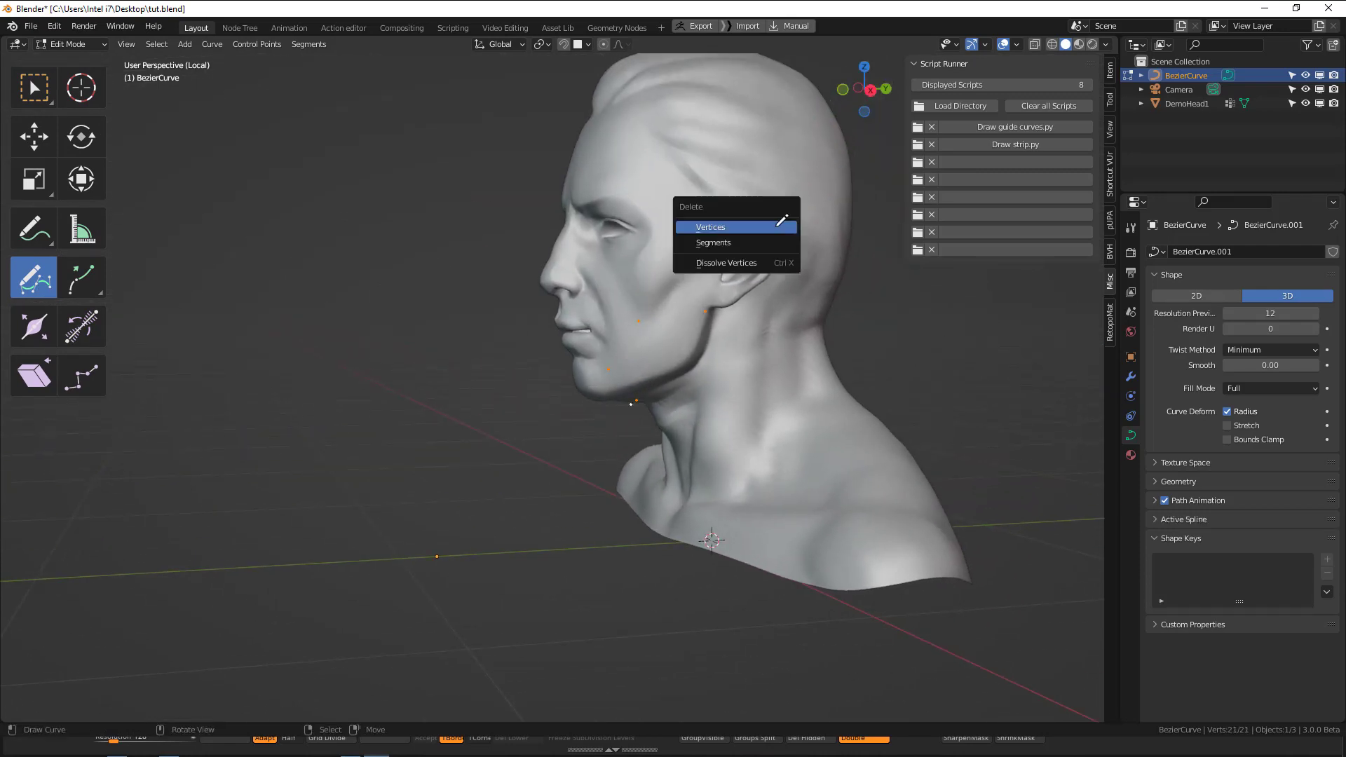
click(782, 223)
Set the Draw tool's depth to Surface and draw a test curve over the side of the head.
middle_drag(833, 201, 643, 194)
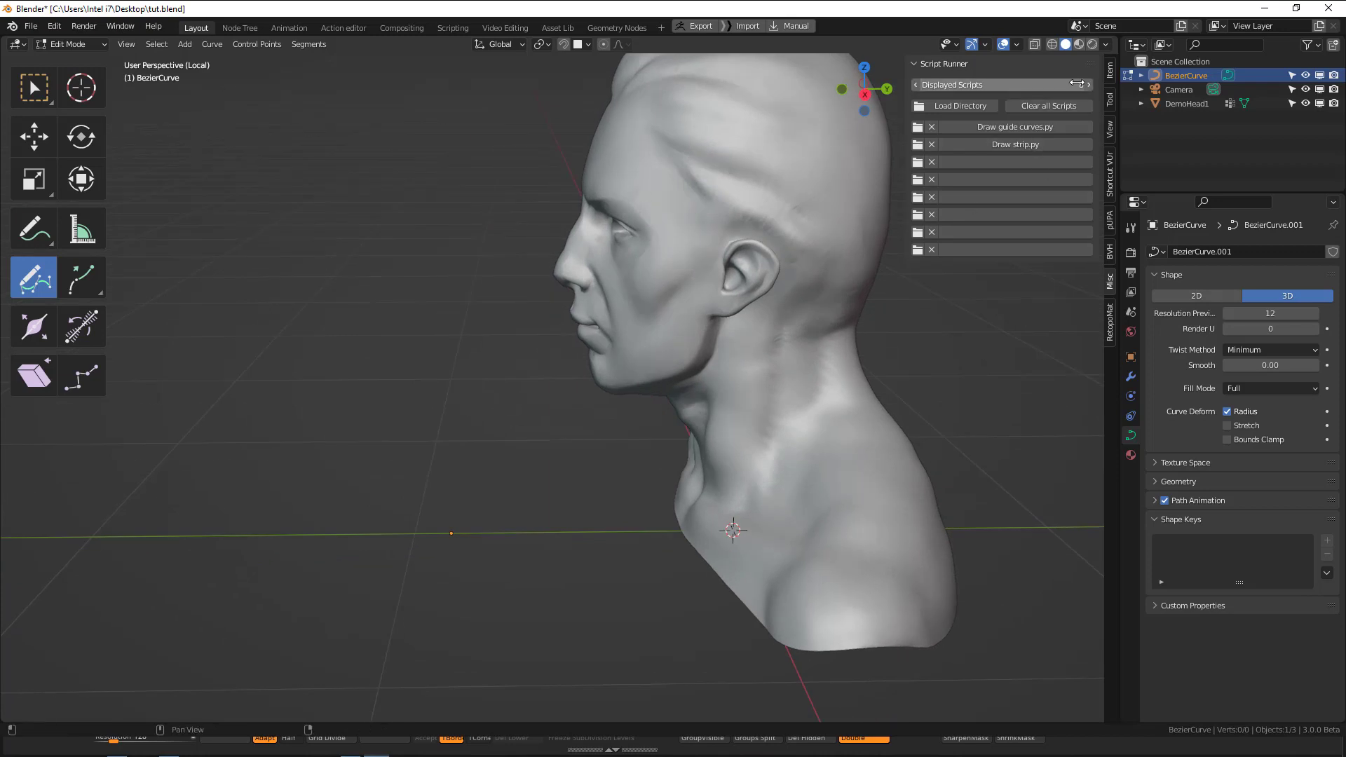
click(1111, 100)
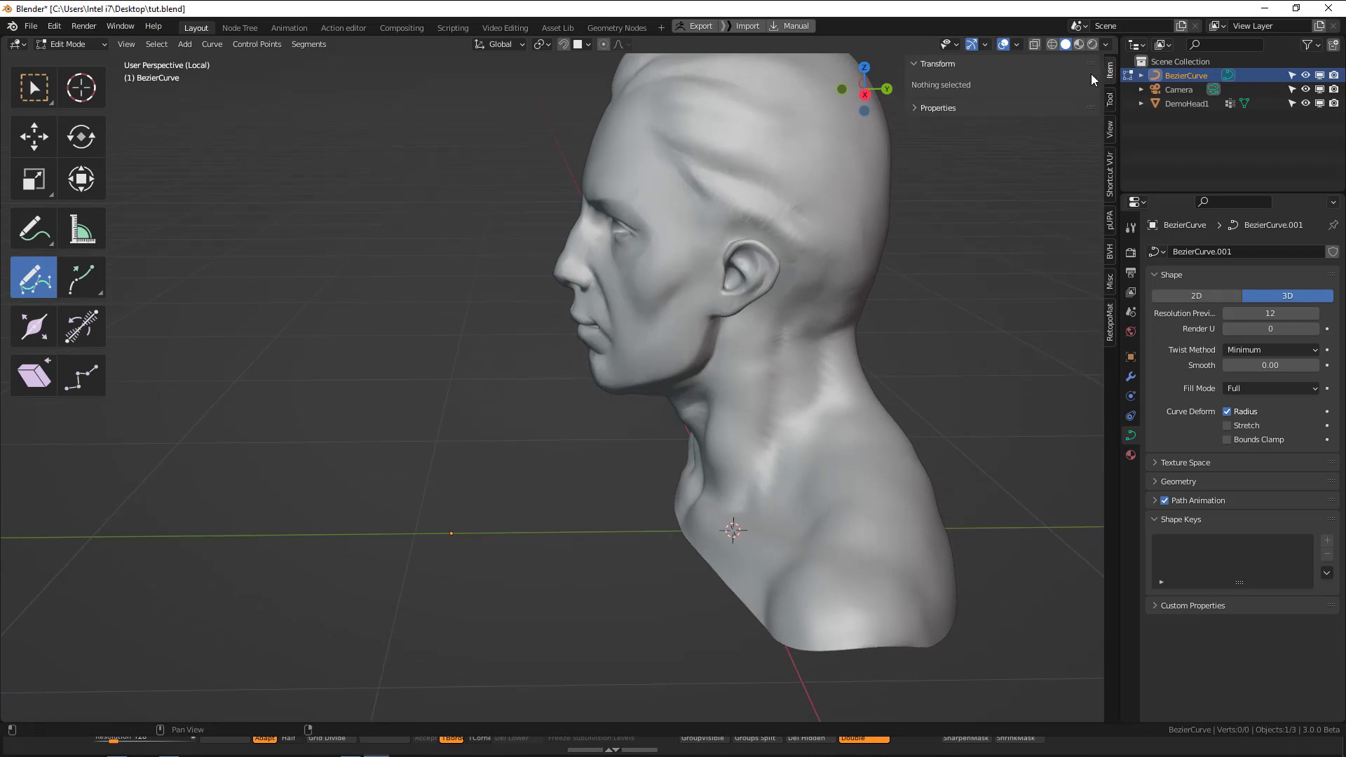
click(939, 63)
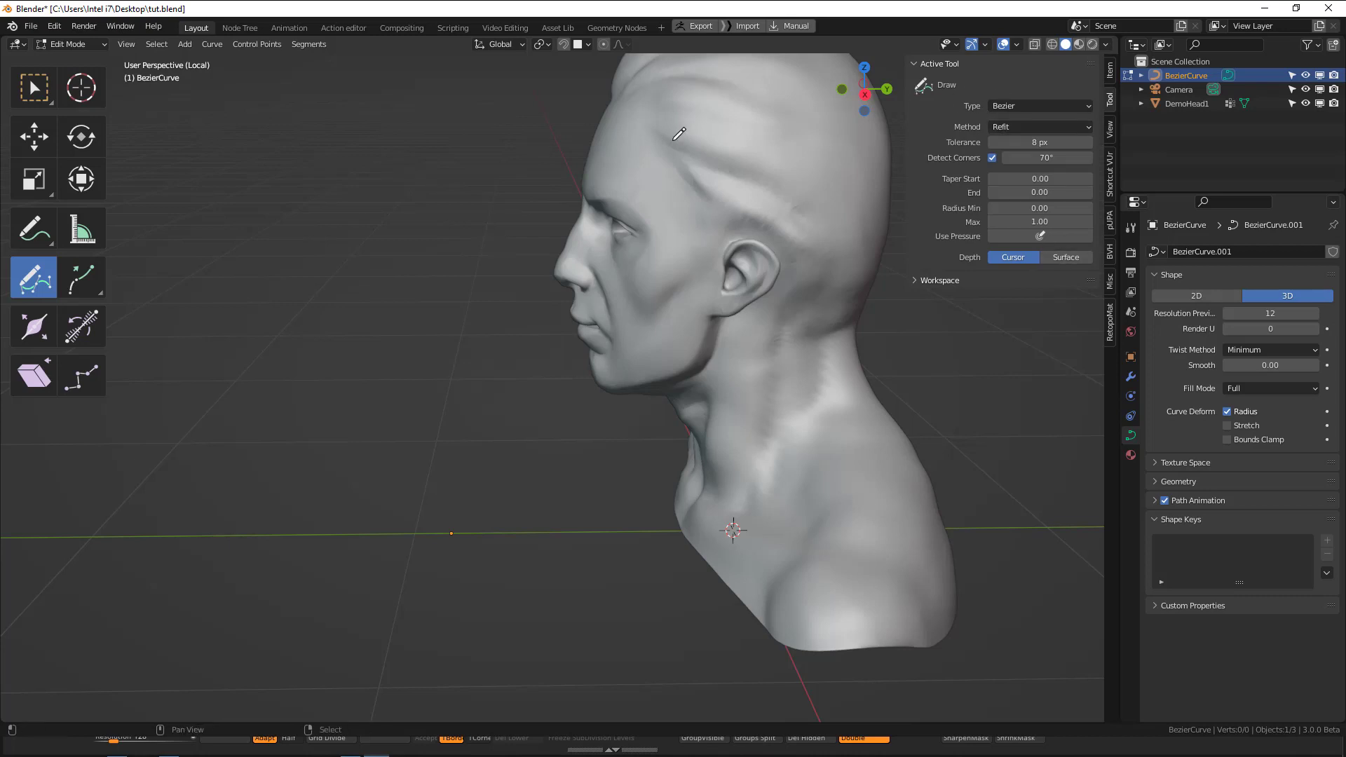
shift+middle_drag(674, 139, 615, 198)
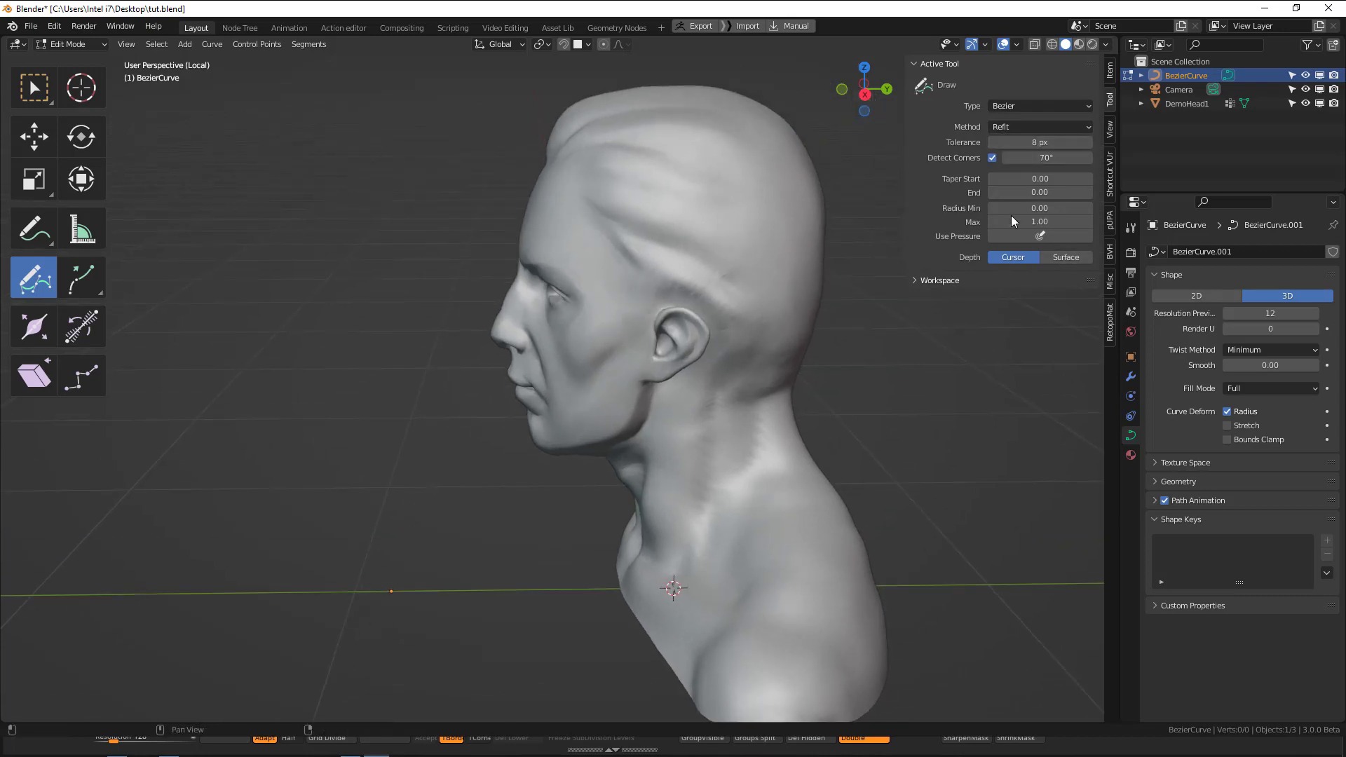
click(1062, 258)
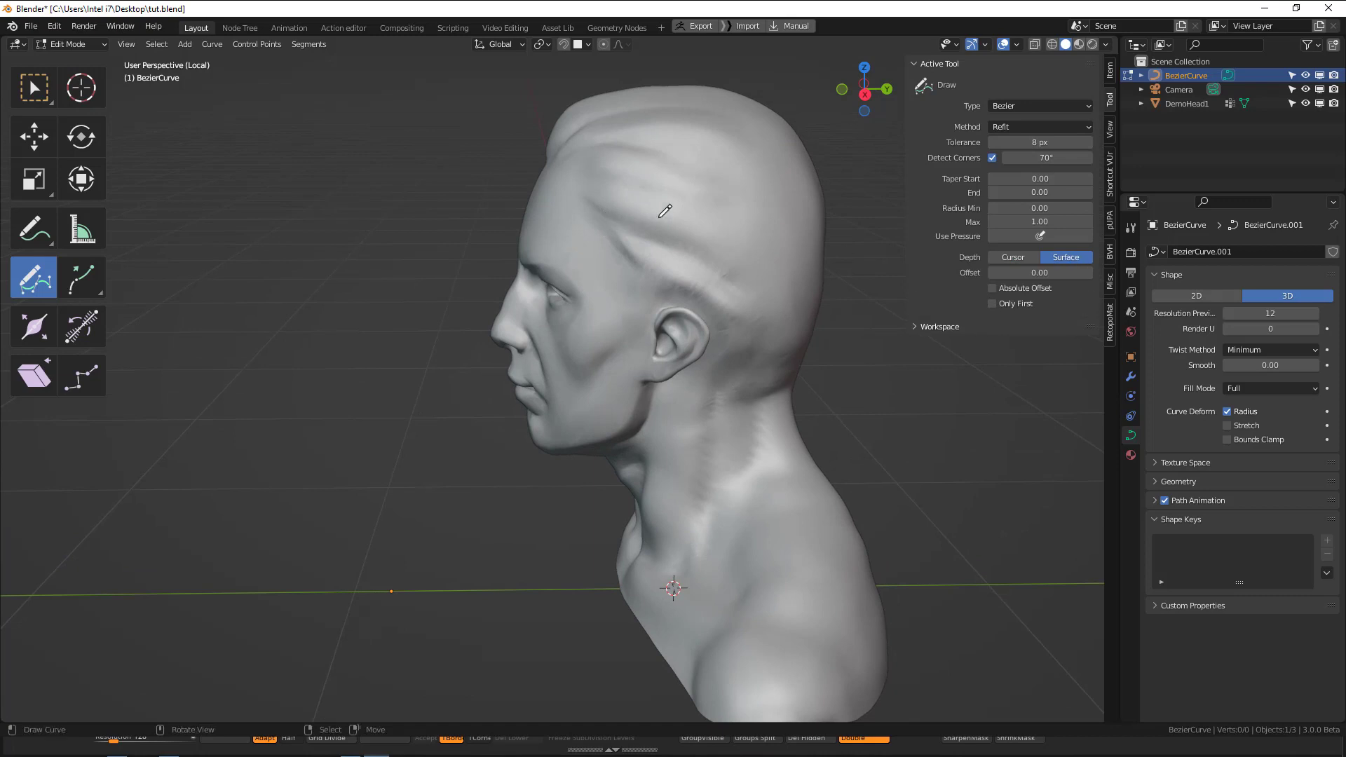
middle_drag(661, 204, 673, 193)
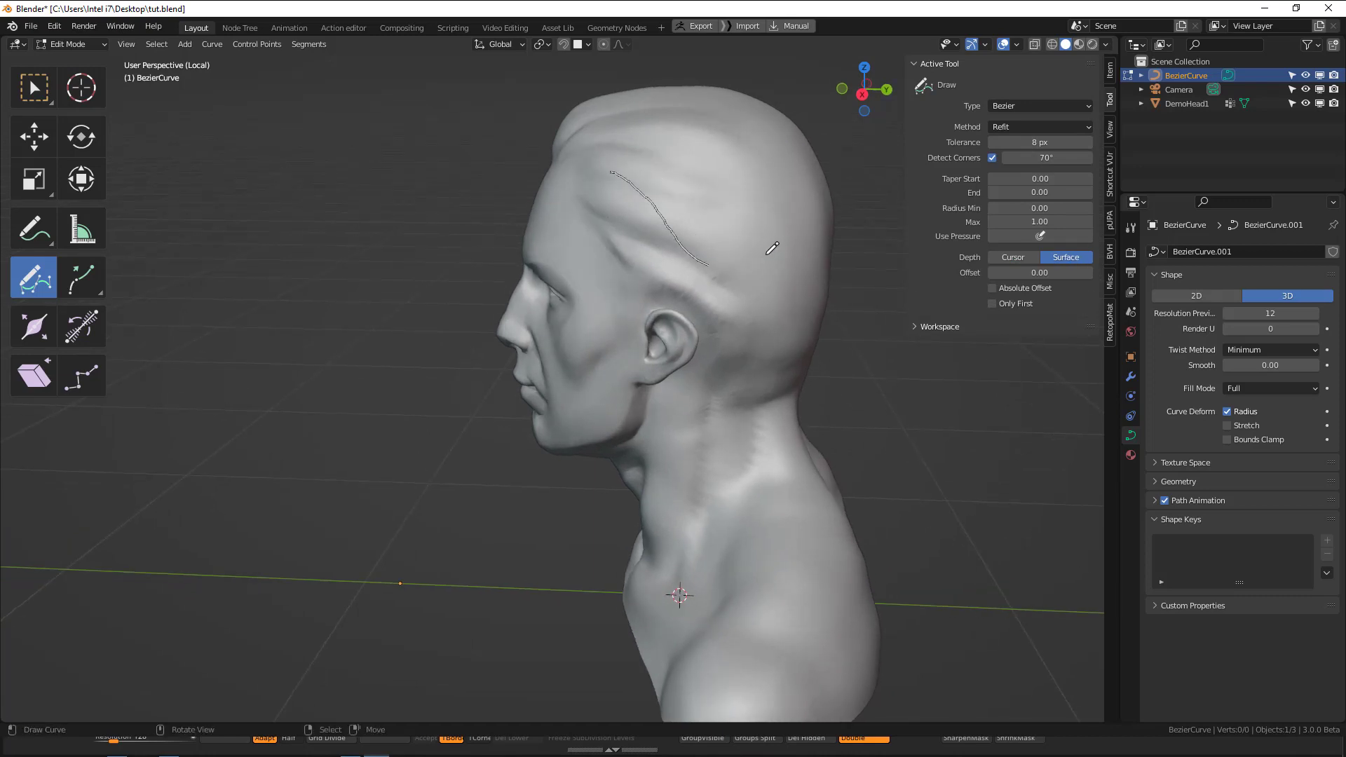
middle_drag(782, 232, 740, 235)
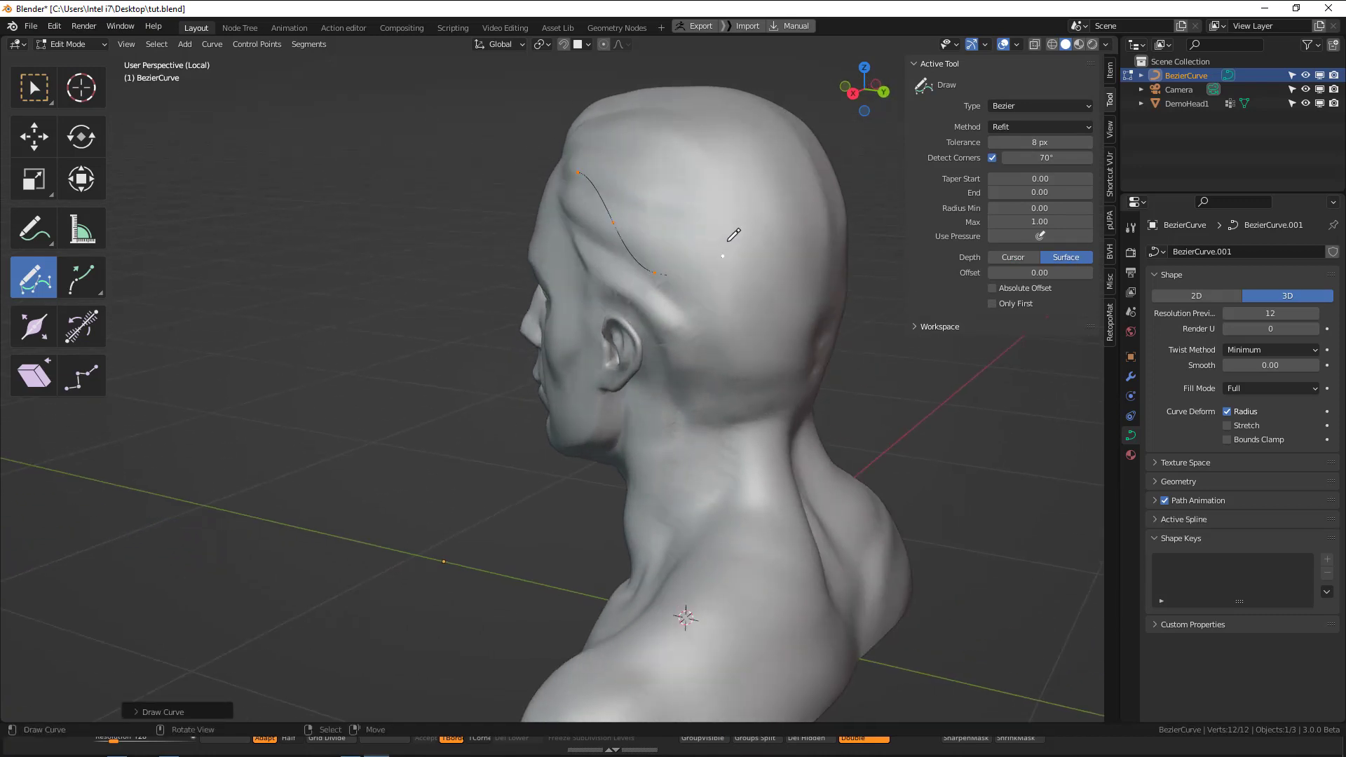
Try a Draw tool surface offset of 0.02 with a test curve on the head, and delete that curve's vertices.
click(1040, 272)
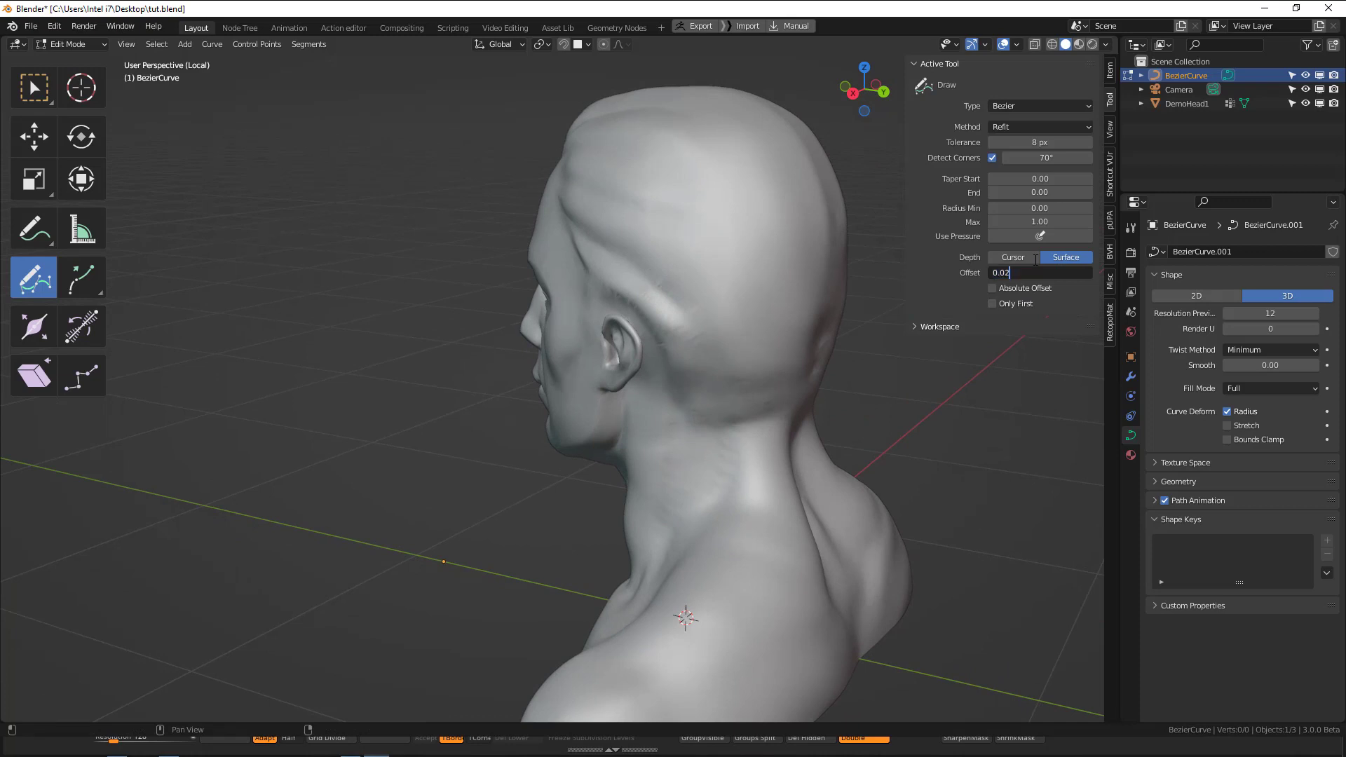
key(Return)
drag(635, 179, 760, 273)
mouse_move(747, 292)
middle_down()
mouse_move(798, 293)
mouse_move(754, 294)
middle_up()
key(x)
click(721, 278)
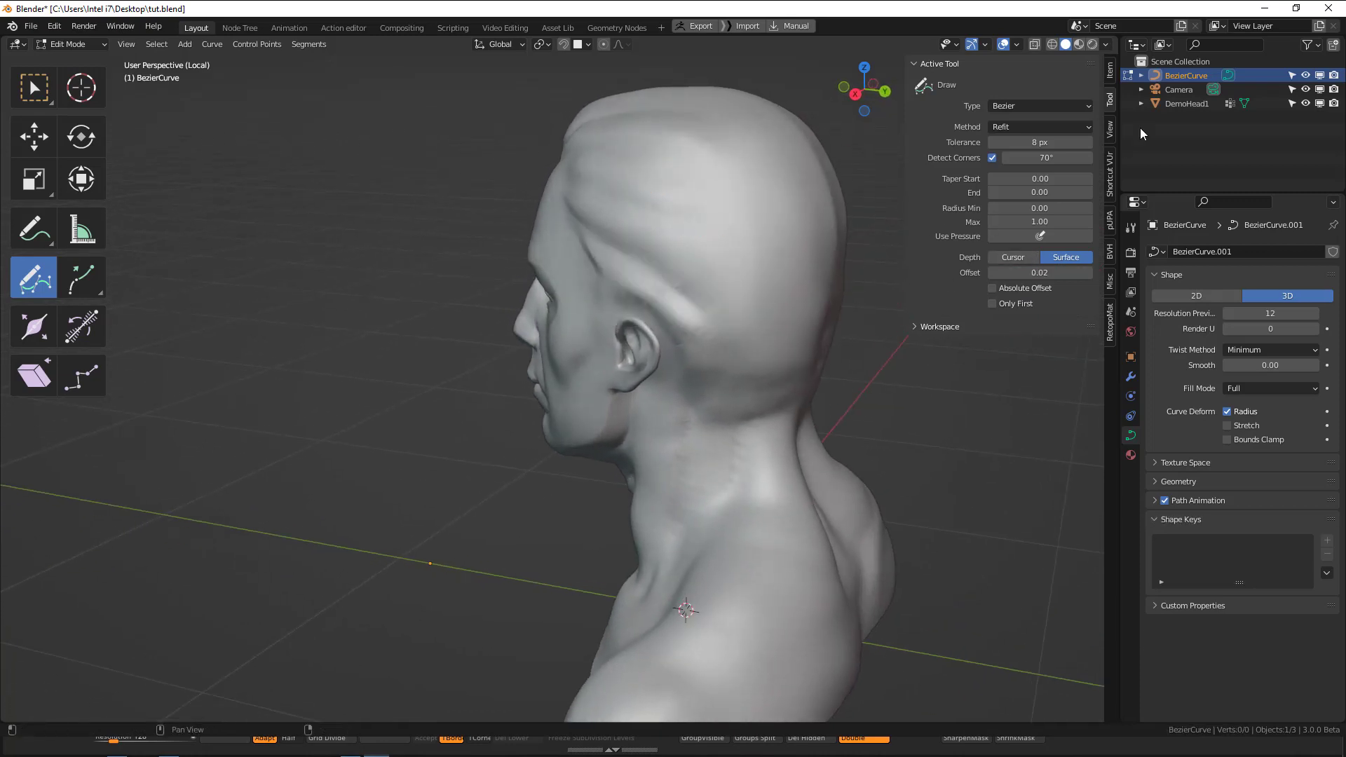
Reset the Draw tool's surface offset to 0, then draw a test curve behind the ear and delete its vertices.
click(1042, 272)
text(0)
key(Return)
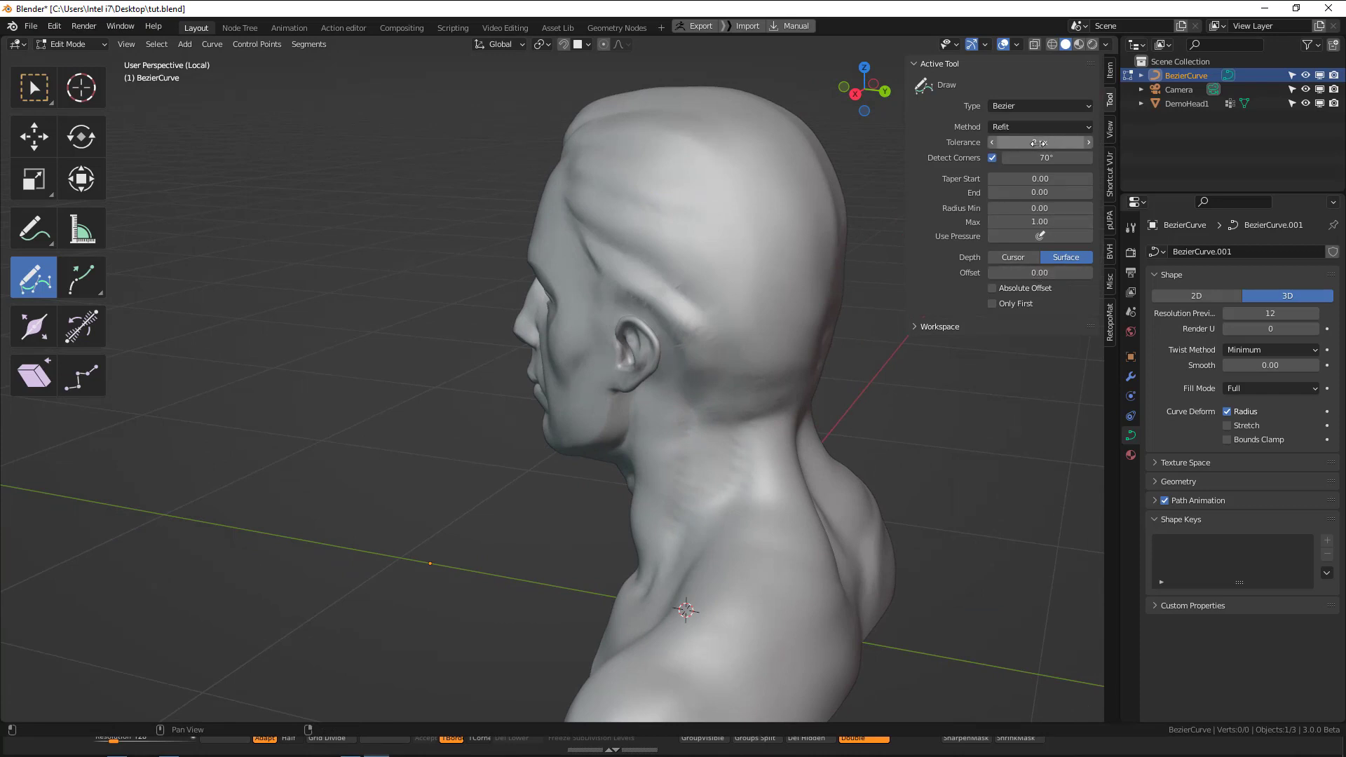
drag(623, 160, 780, 355)
middle_drag(768, 312, 727, 277)
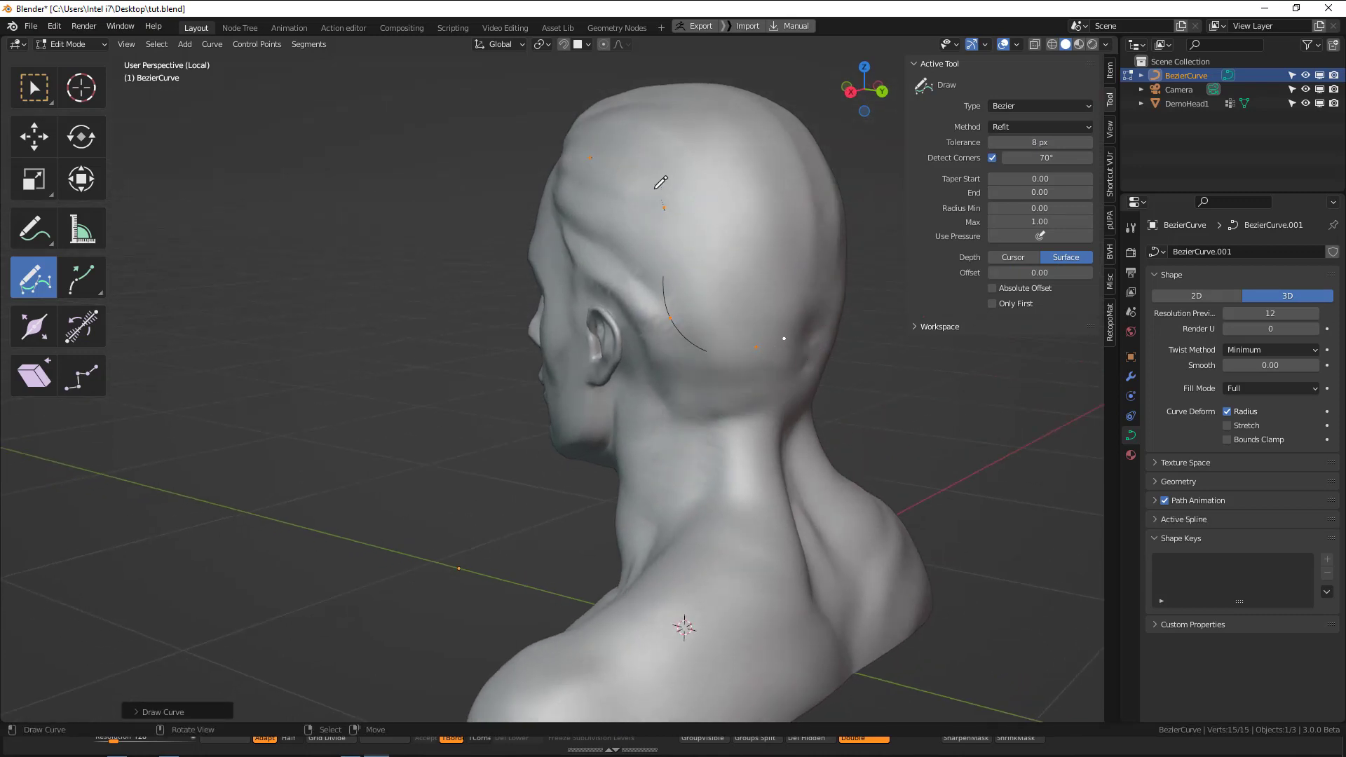
key(x)
click(806, 216)
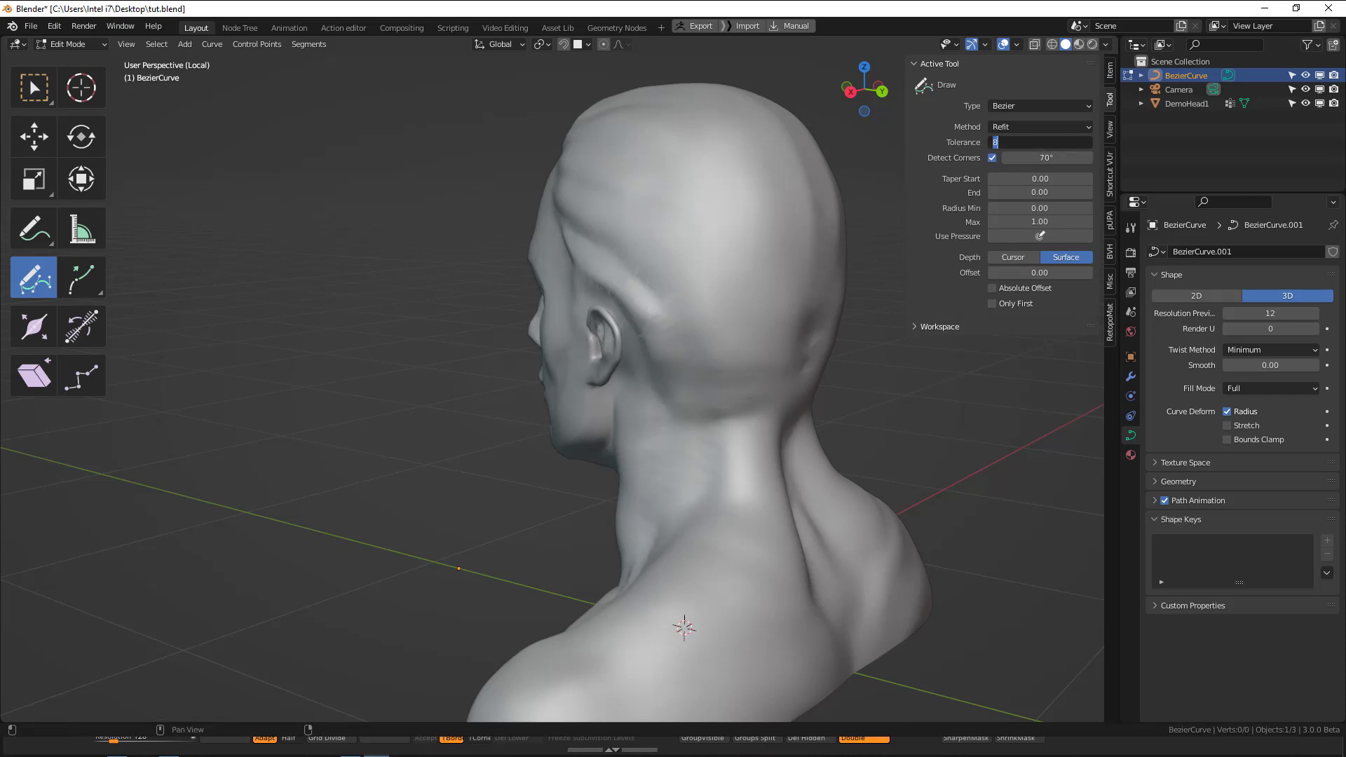
Set the Draw tool's tolerance to 4 px and draw a test curve over the side of the head.
key(Return)
mouse_move(610, 182)
mouse_down()
mouse_move(704, 324)
mouse_move(754, 318)
mouse_up()
mouse_move(727, 304)
middle_down()
mouse_move(747, 296)
mouse_move(712, 294)
middle_up()
Inspect the test curve in wireframe shading, return to solid shading and delete all of its vertices.
key(shift+z)
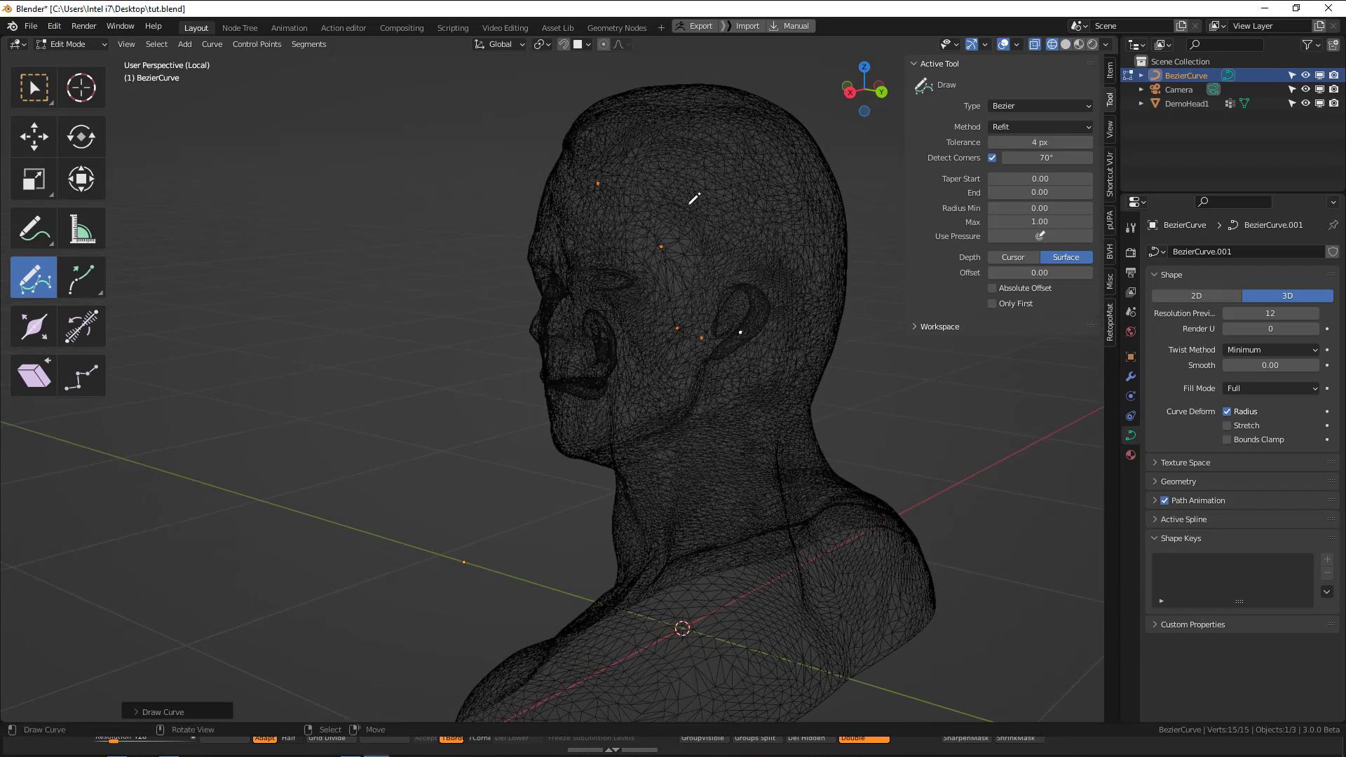
drag(689, 202, 750, 239)
key(shift+z)
middle_drag(791, 278, 983, 196)
key(a)
key(x)
key(x)
click(692, 274)
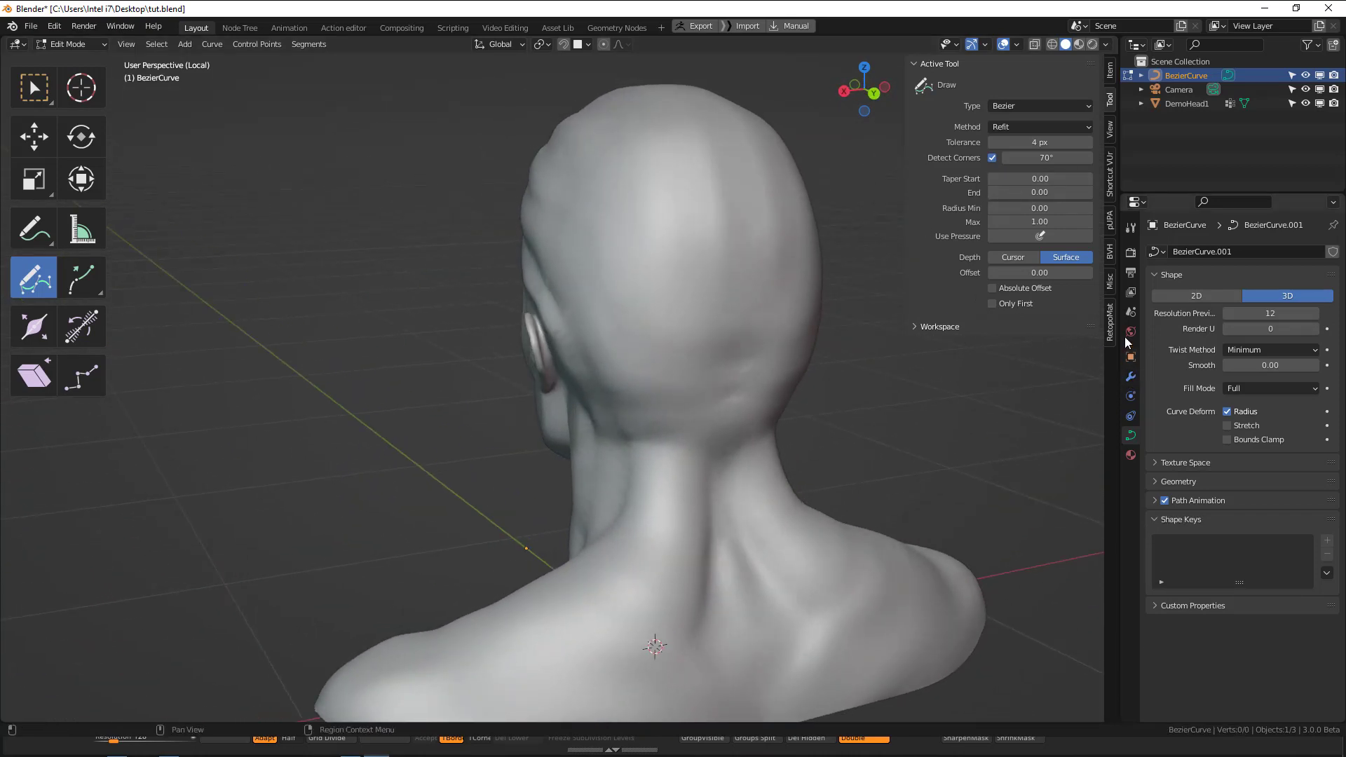
Add a Shrinkwrap modifier to the curve with DemoHead1 as target and enable its on-cage display.
click(1130, 377)
click(1214, 253)
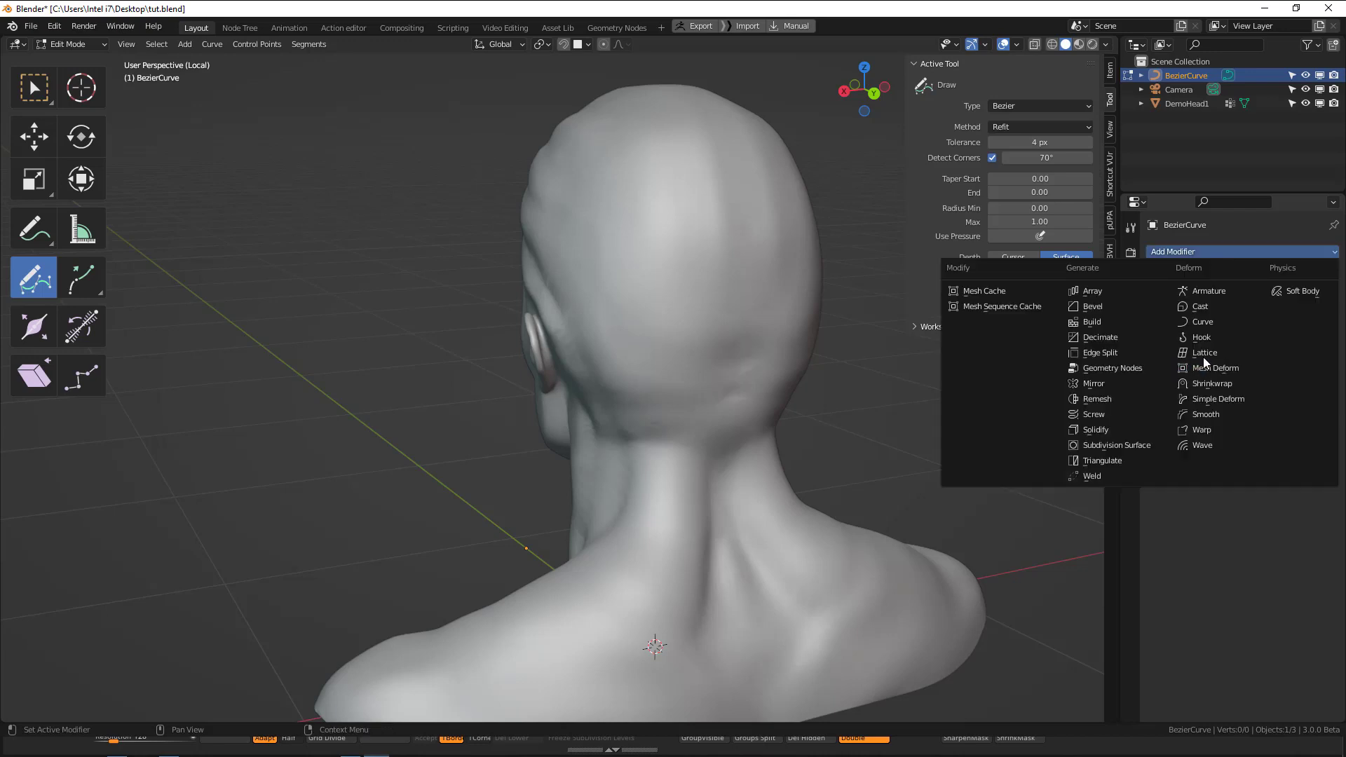
click(1226, 389)
middle_drag(806, 336, 846, 338)
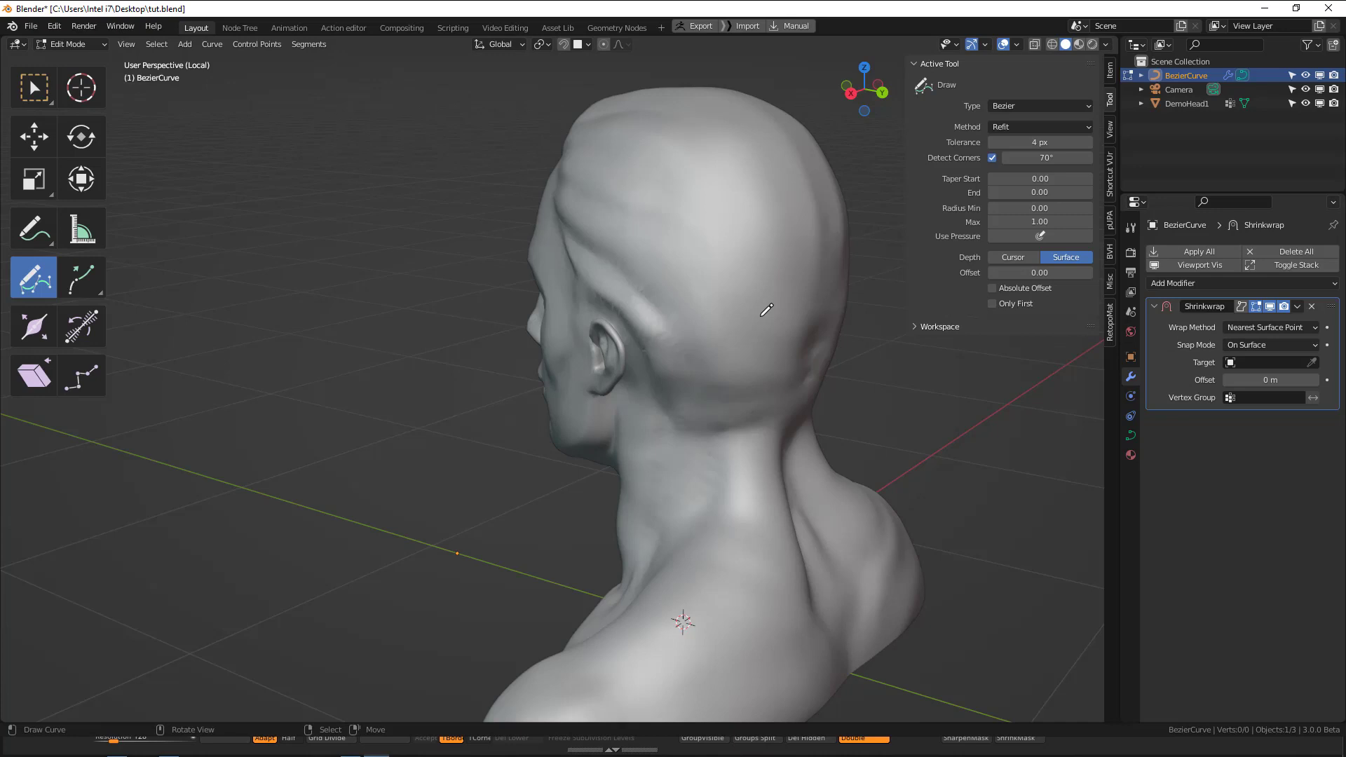
middle_drag(743, 260, 732, 261)
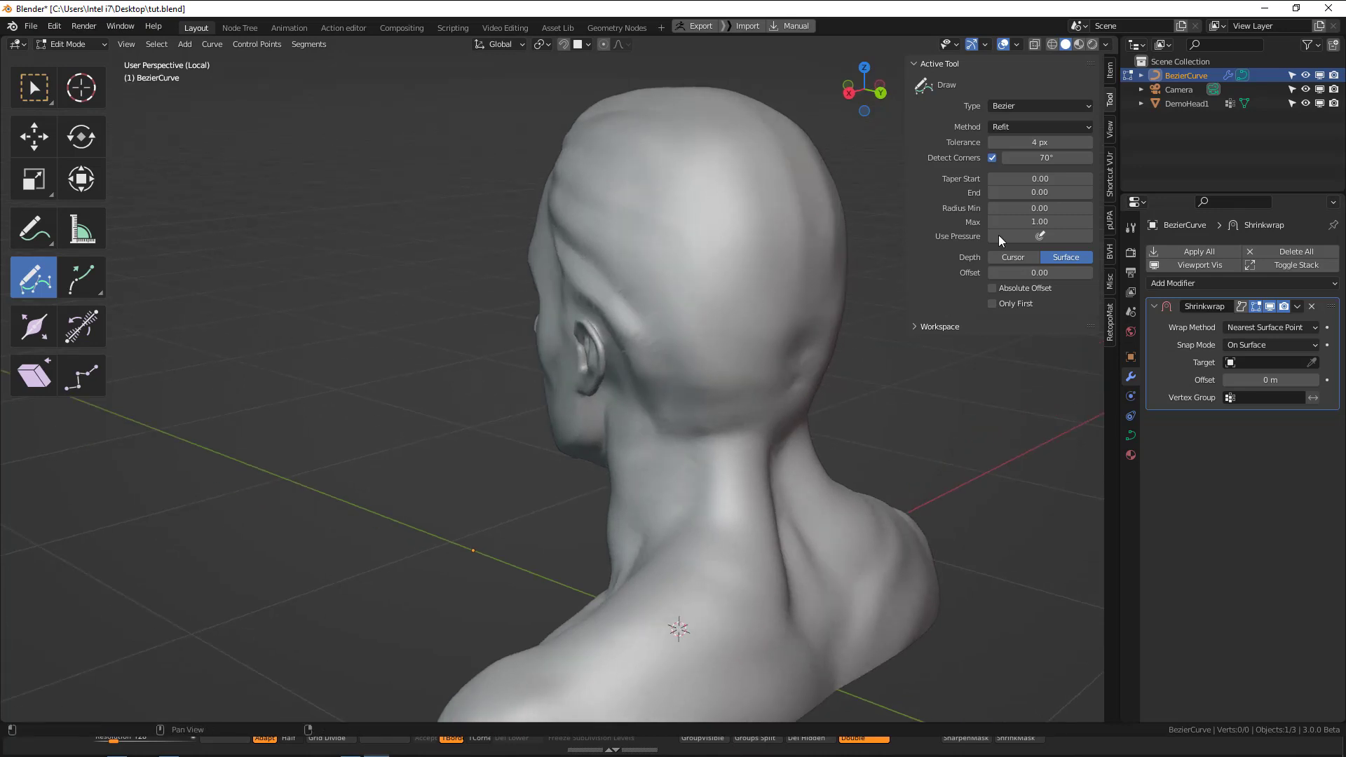
shift+middle_drag(658, 237, 638, 278)
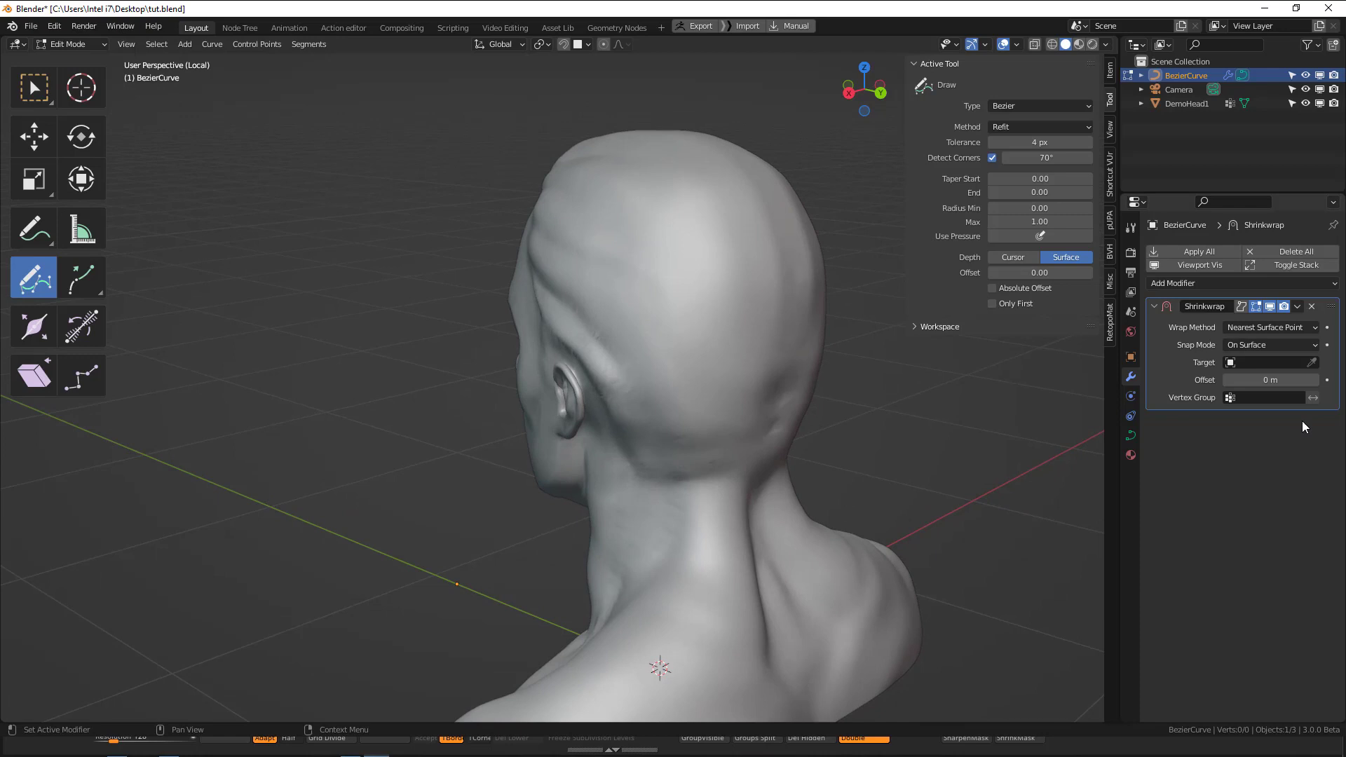
click(1313, 363)
click(695, 279)
middle_drag(721, 296, 745, 298)
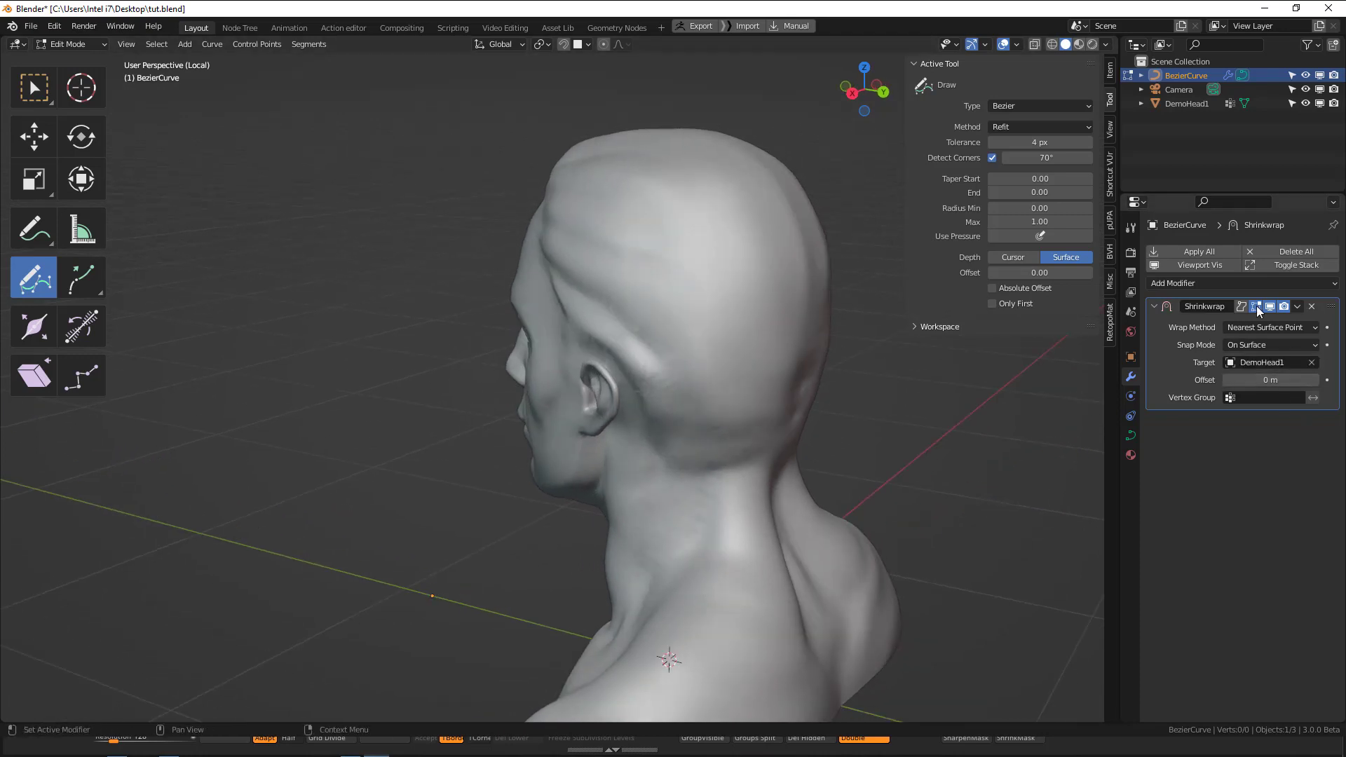
click(1241, 307)
Draw a test curve and set the Shrinkwrap modifier to Target Normal Project, Above Surface, with an offset of 0.014 m.
drag(596, 194, 698, 288)
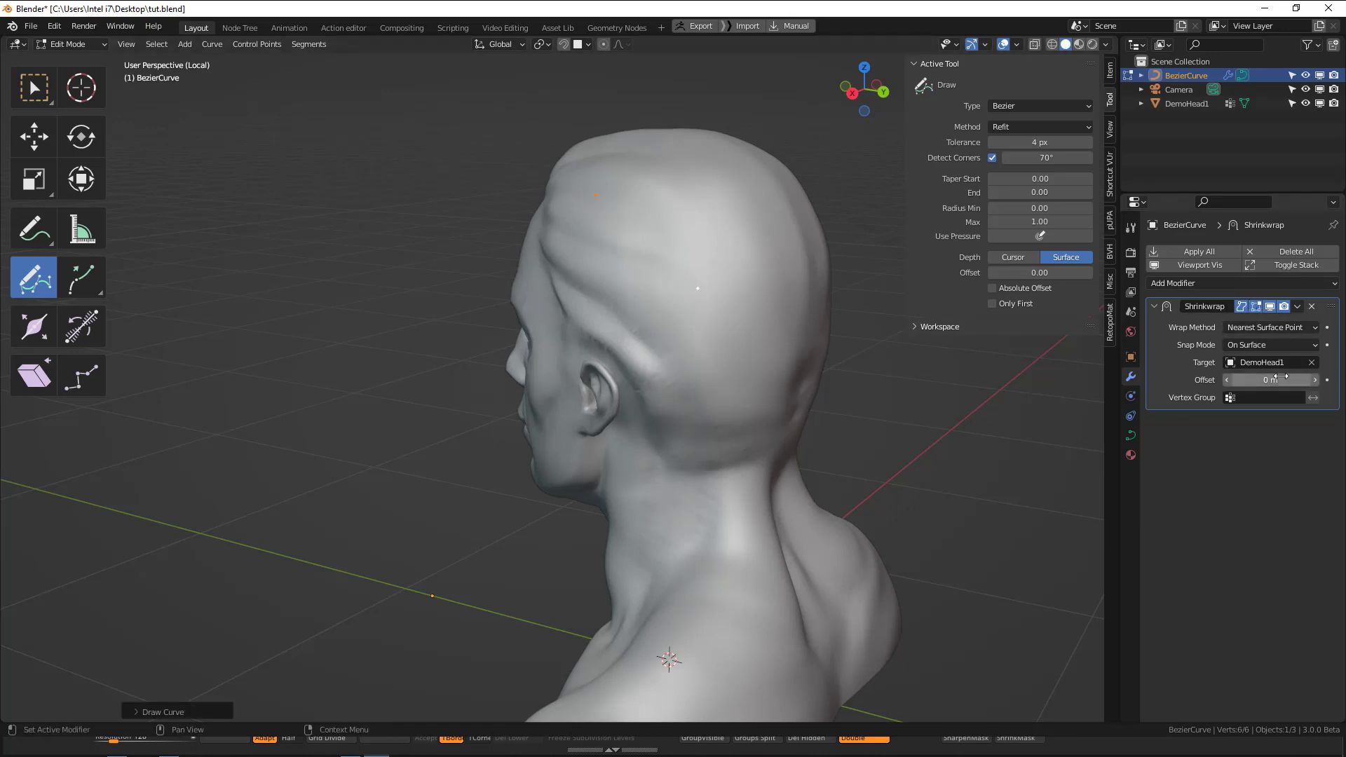
click(1263, 327)
click(1247, 390)
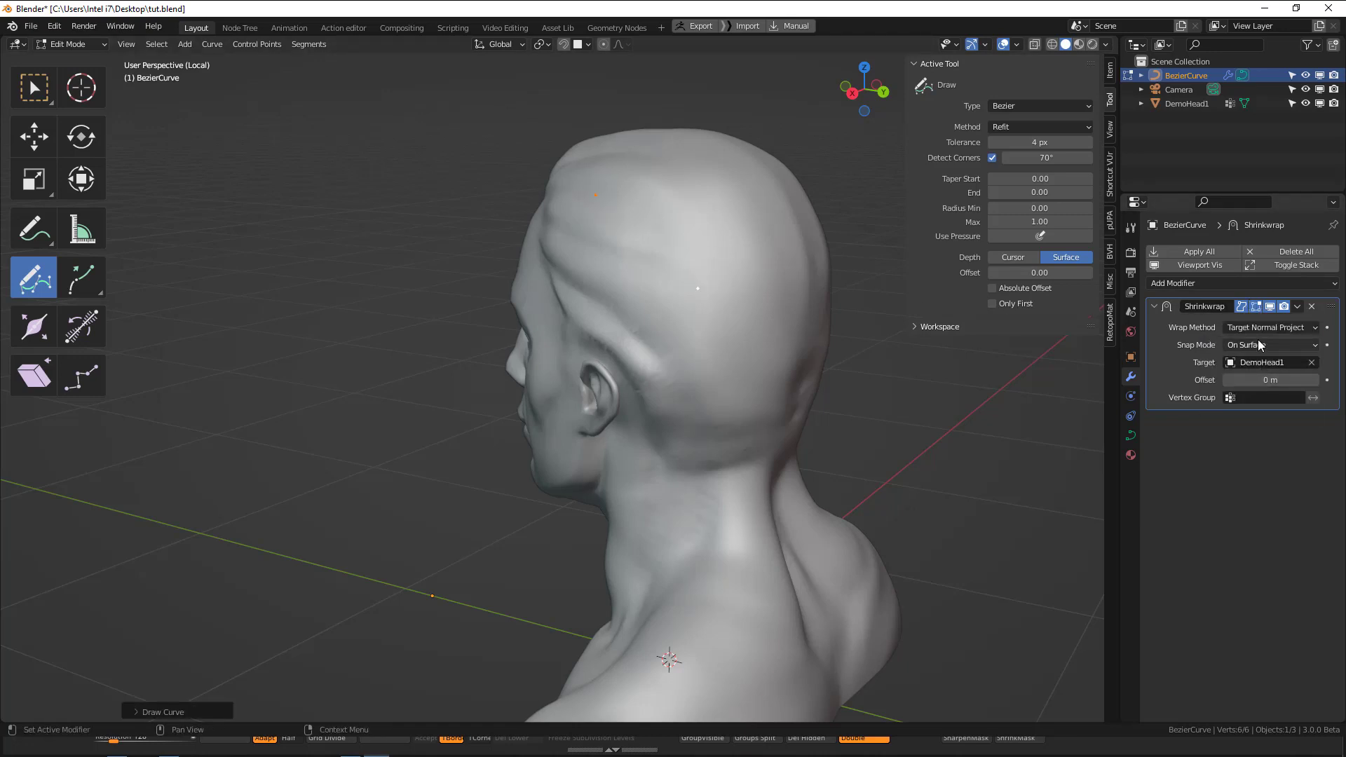
click(1261, 347)
click(1251, 423)
drag(1262, 380, 1290, 379)
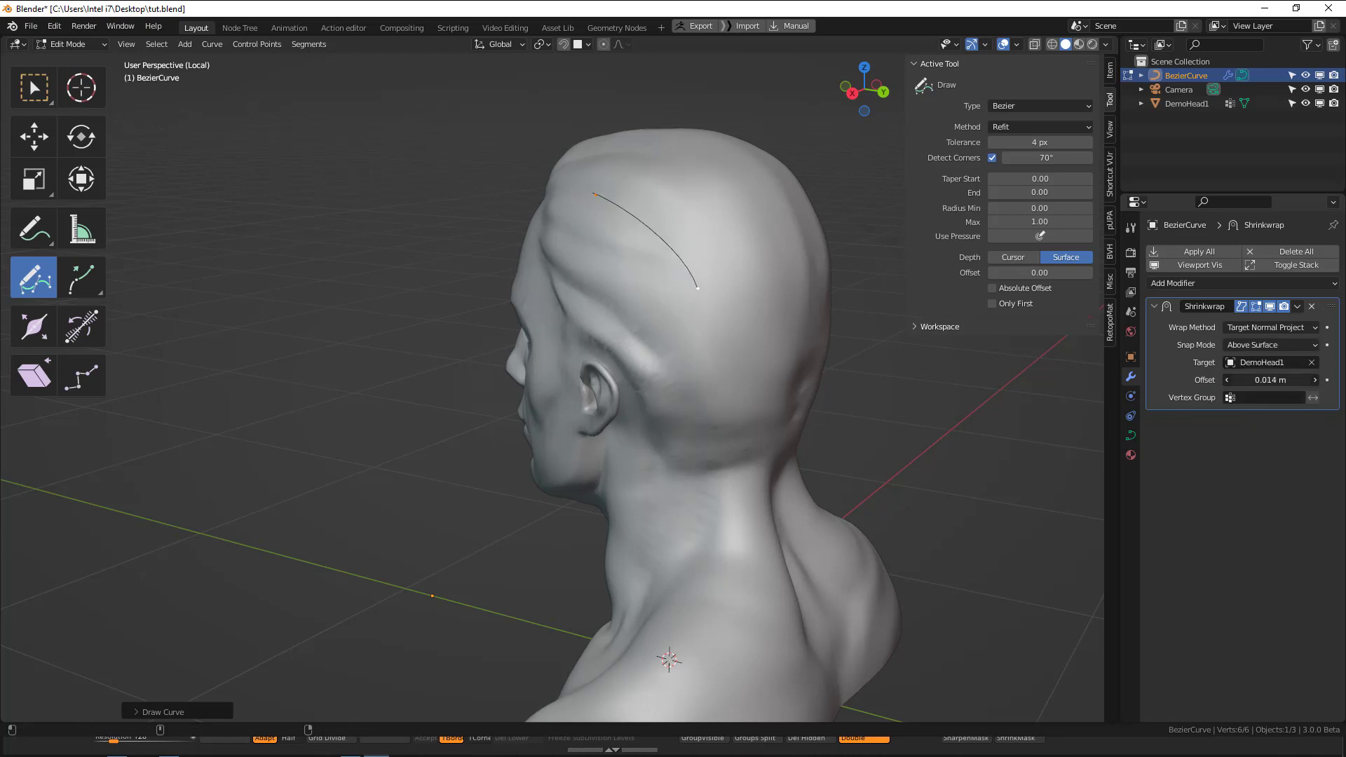
Draw several freehand test curves across the side and back of the head.
middle_drag(641, 264, 604, 278)
drag(539, 242, 616, 353)
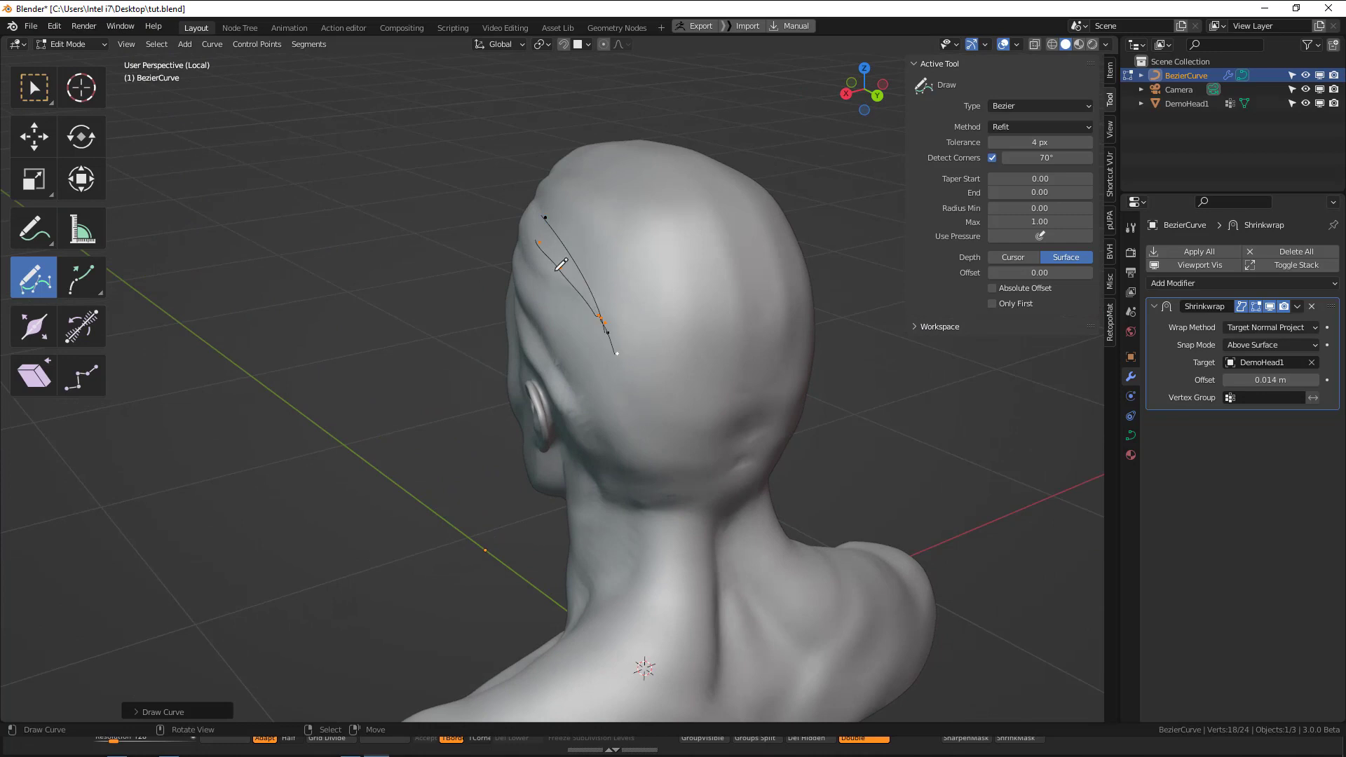
drag(557, 270, 653, 315)
drag(558, 230, 683, 311)
drag(623, 245, 684, 394)
mouse_move(718, 360)
middle_down()
mouse_move(588, 341)
mouse_move(596, 257)
middle_up()
drag(503, 219, 579, 345)
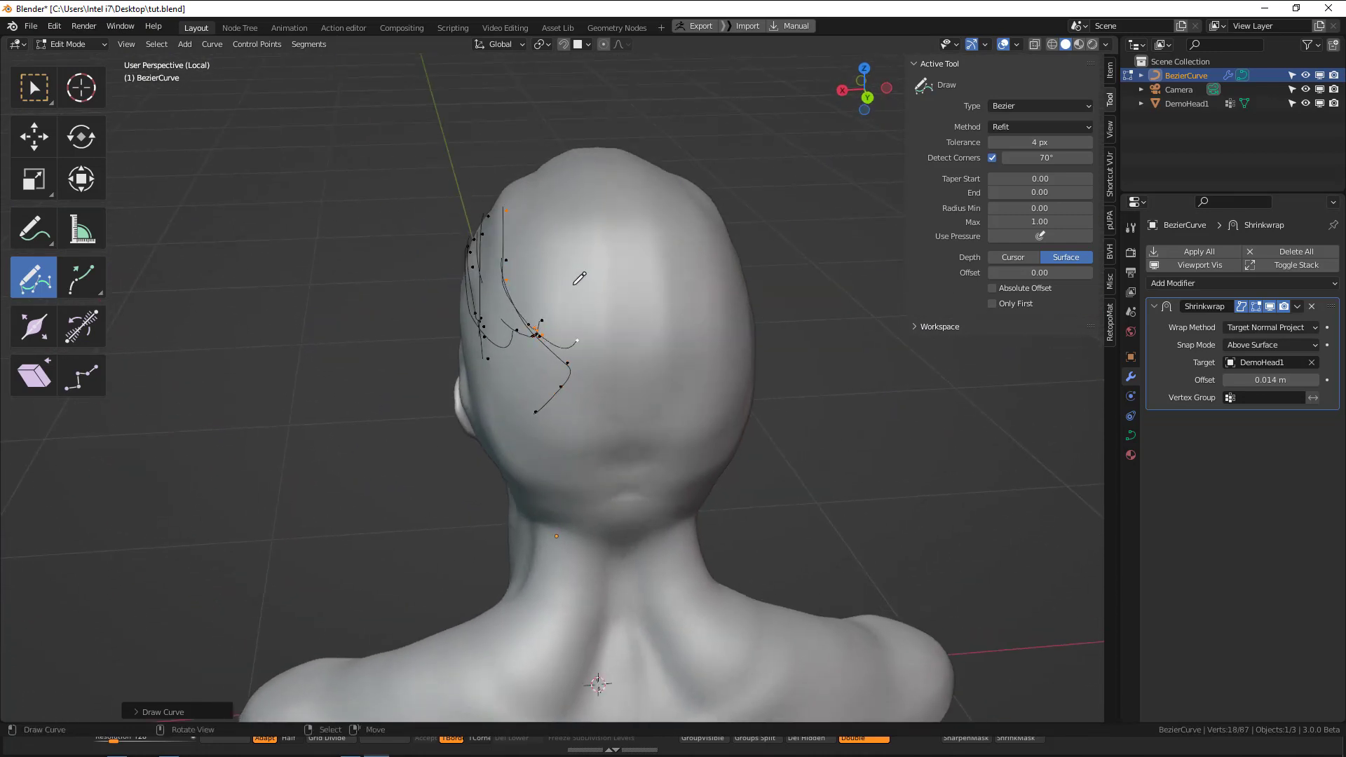
drag(545, 232, 665, 365)
mouse_move(637, 346)
middle_down()
mouse_move(544, 307)
mouse_move(487, 307)
mouse_move(493, 237)
middle_up()
mouse_move(723, 241)
middle_down()
mouse_move(684, 226)
mouse_move(699, 258)
mouse_move(725, 197)
mouse_move(633, 212)
mouse_move(350, 215)
mouse_move(672, 217)
mouse_move(583, 254)
mouse_move(364, 250)
mouse_move(556, 265)
middle_up()
Hide all control points of the drawn curves and toggle the Shrinkwrap modifier's viewport display off and on.
key(a)
key(h)
middle_drag(481, 218, 421, 221)
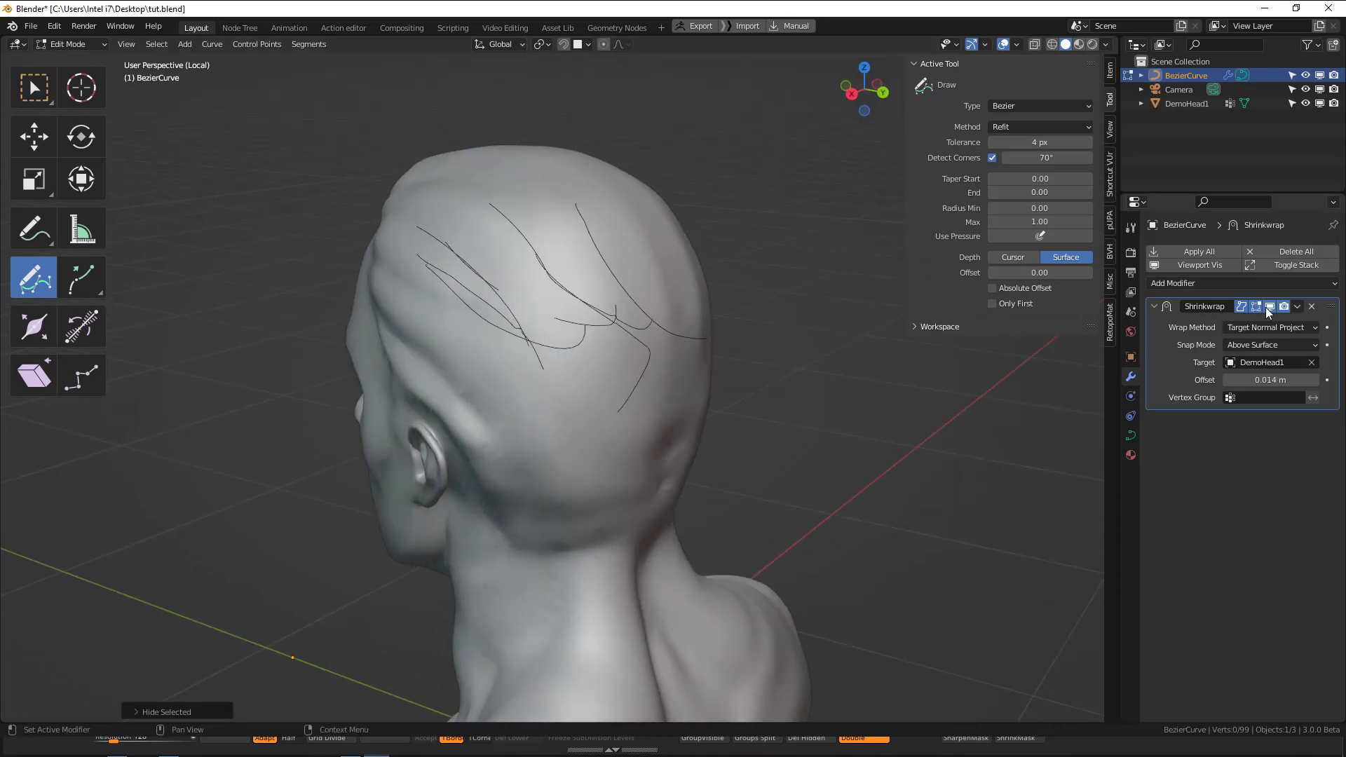
click(1268, 308)
click(1268, 308)
Draw three more test curves above the ear and hide all of their control points.
mouse_move(485, 260)
middle_down()
mouse_move(451, 252)
mouse_move(523, 247)
middle_up()
mouse_move(464, 209)
mouse_down()
mouse_move(585, 304)
mouse_move(598, 293)
mouse_up()
drag(464, 250, 600, 334)
mouse_move(462, 289)
mouse_down()
mouse_move(615, 377)
mouse_move(592, 399)
mouse_up()
key(a)
middle_drag(548, 353, 512, 358)
key(h)
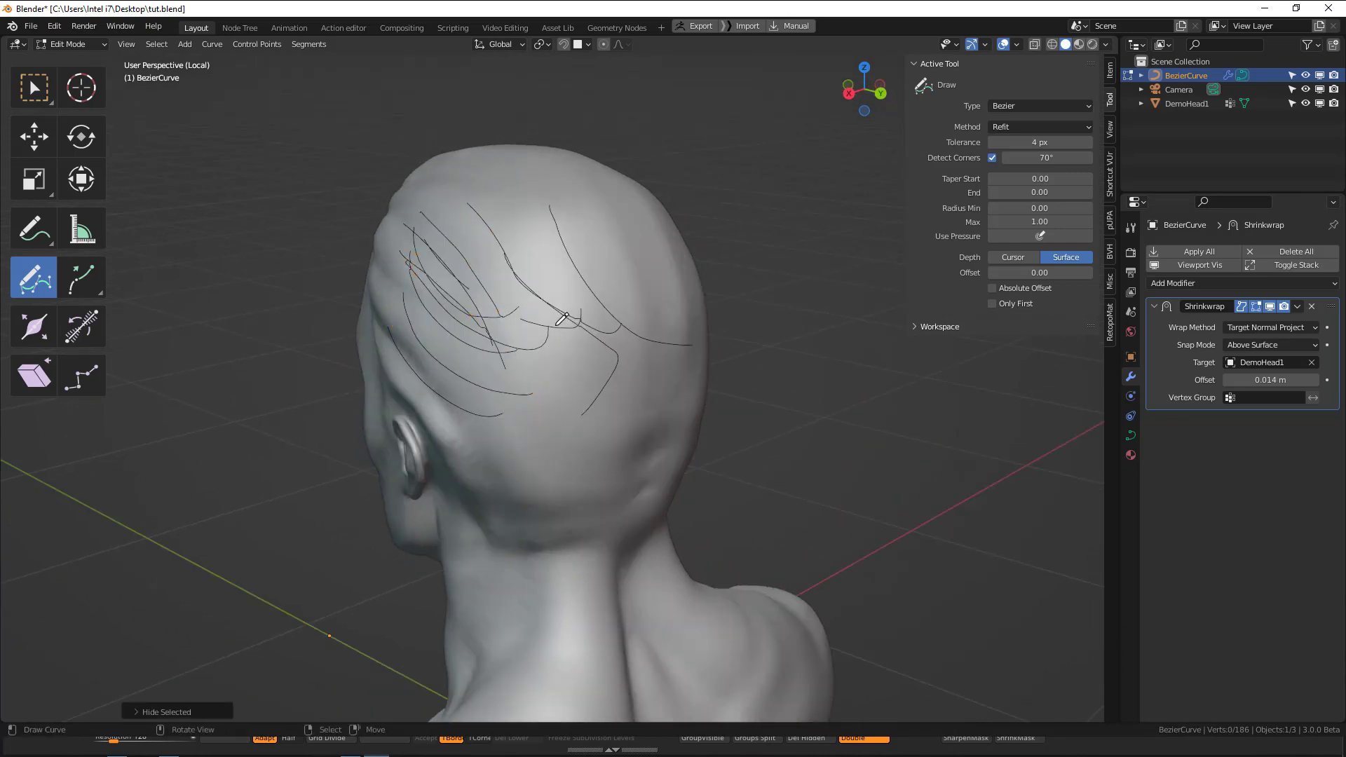
Reveal the hidden control points and delete all vertices of the test curves.
key(alt+h)
key(x)
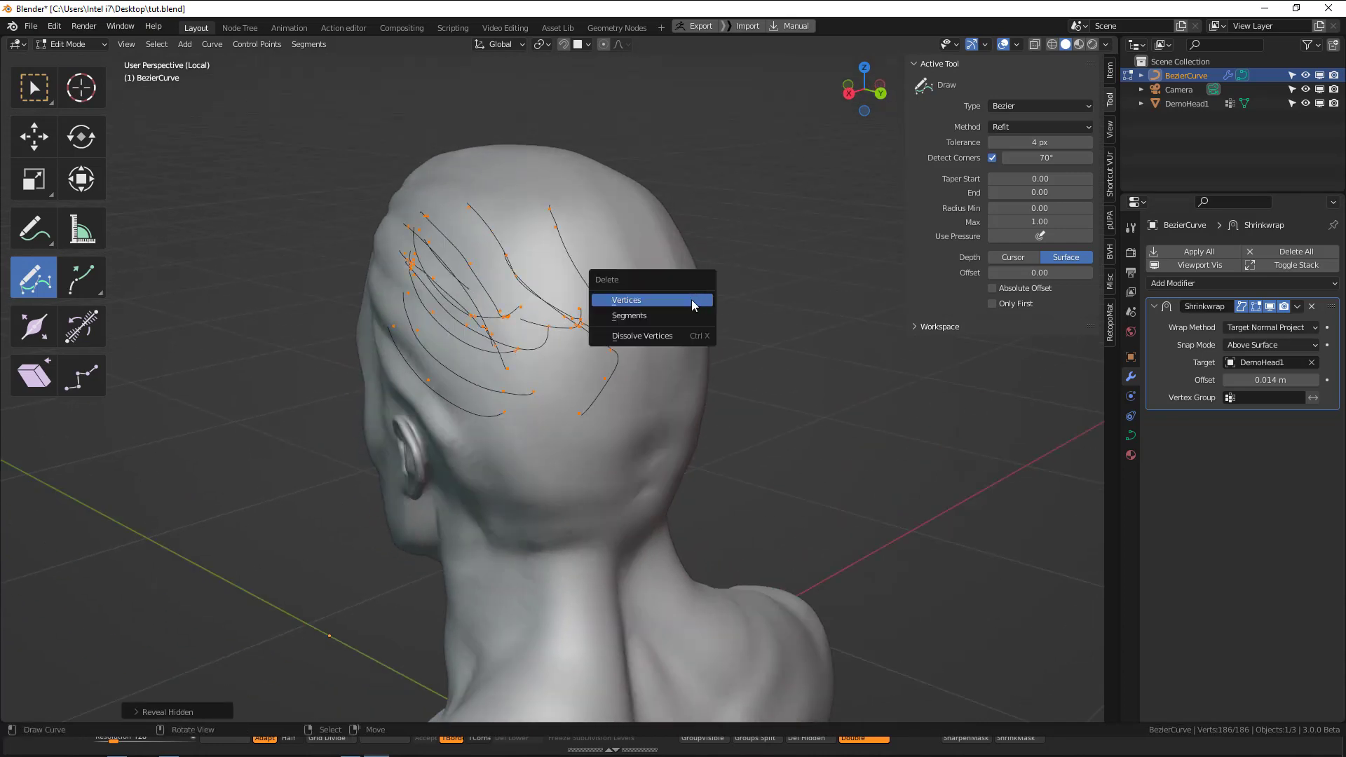
click(653, 300)
Delete the test curves' vertices and draw two guide curves from the front hairline back over the top of the head.
mouse_move(652, 300)
middle_down()
mouse_move(733, 333)
mouse_move(814, 328)
middle_up()
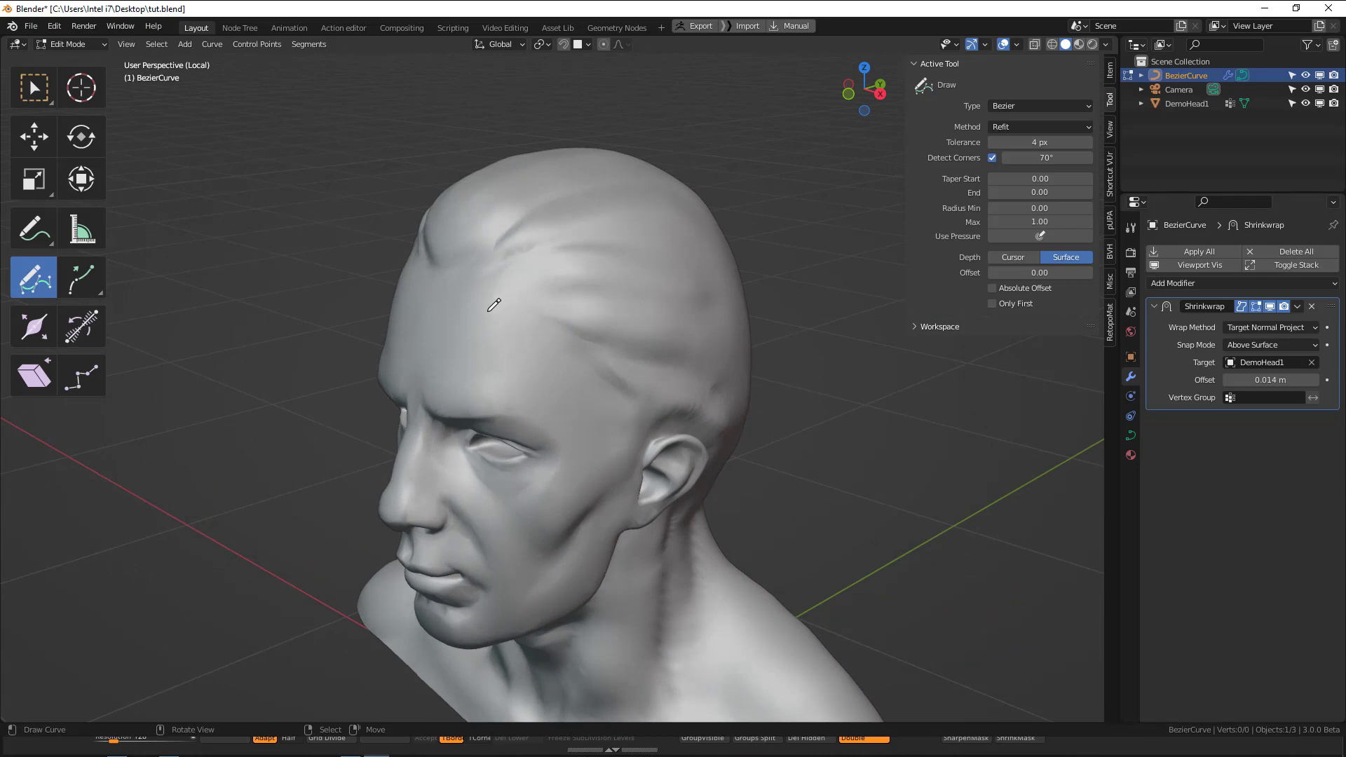
middle_drag(491, 305, 444, 349)
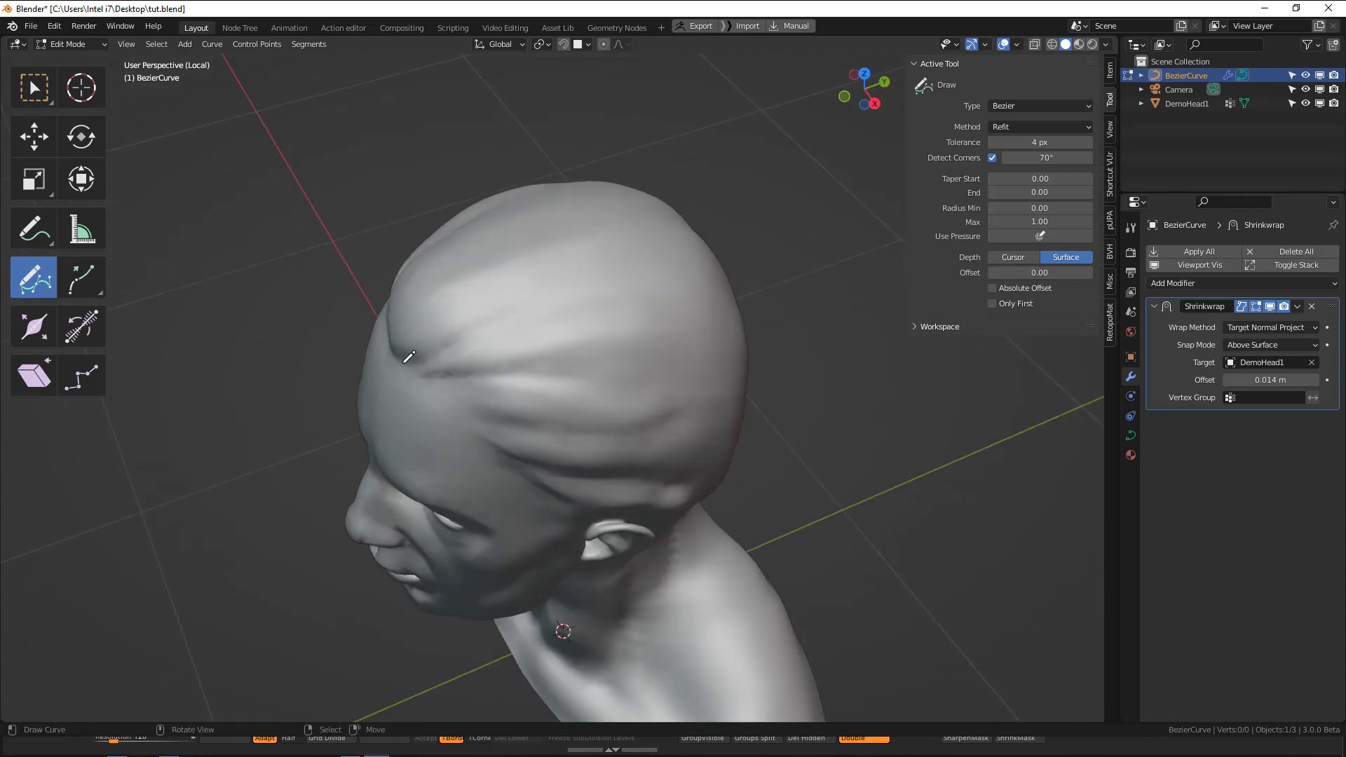
drag(480, 337, 642, 282)
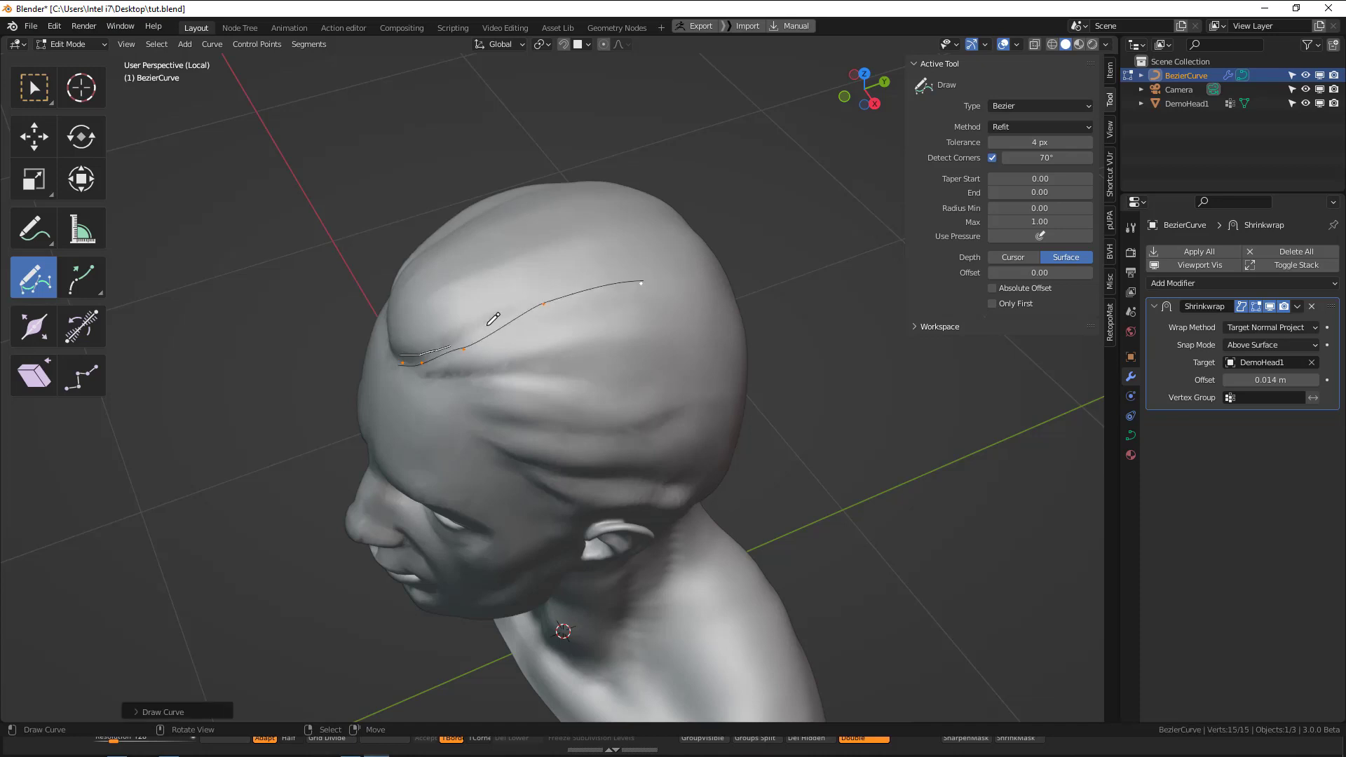
drag(489, 325, 683, 276)
middle_drag(582, 325, 634, 326)
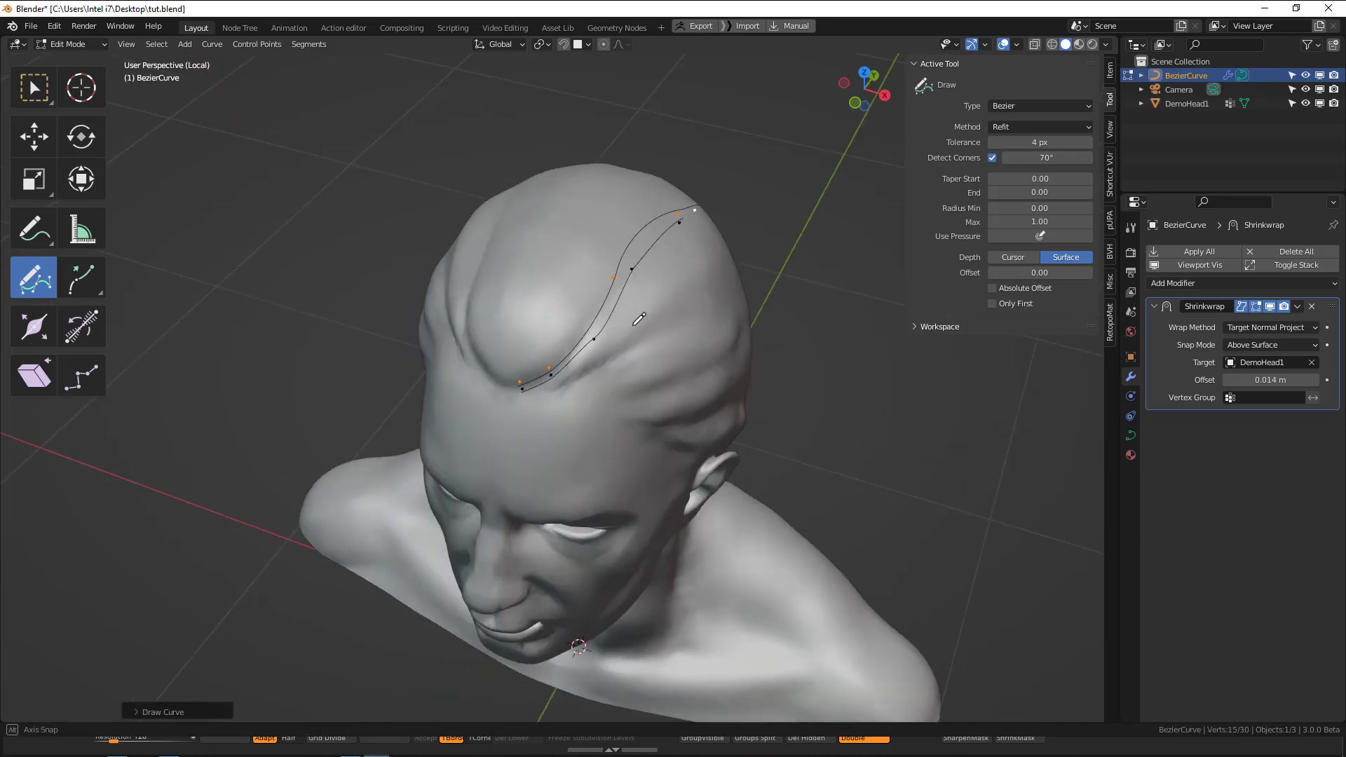
middle_drag(519, 378, 491, 389)
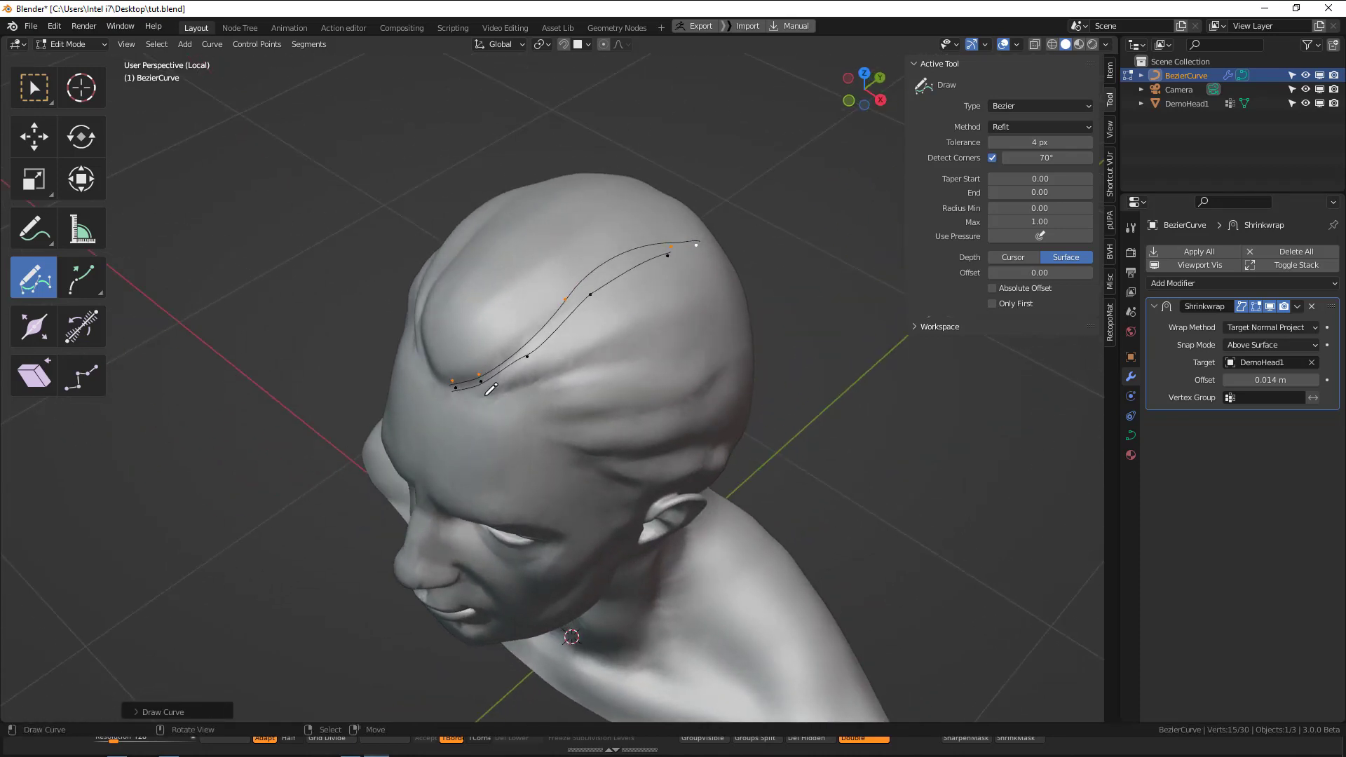
Draw several guide curves from the temple corner of the hairline back along the side, below the first two.
drag(664, 344, 702, 340)
middle_drag(701, 341, 441, 350)
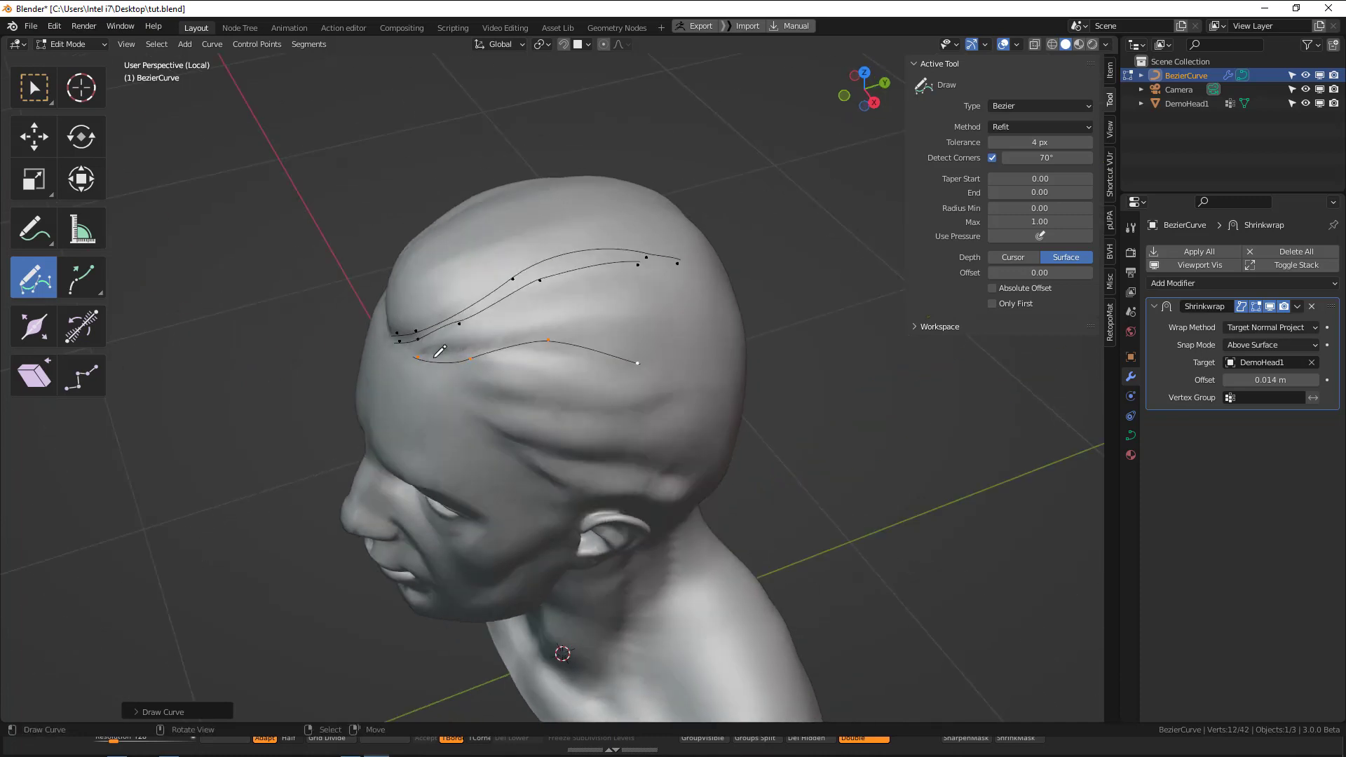
drag(601, 345, 638, 336)
drag(524, 330, 682, 309)
middle_drag(468, 355, 433, 357)
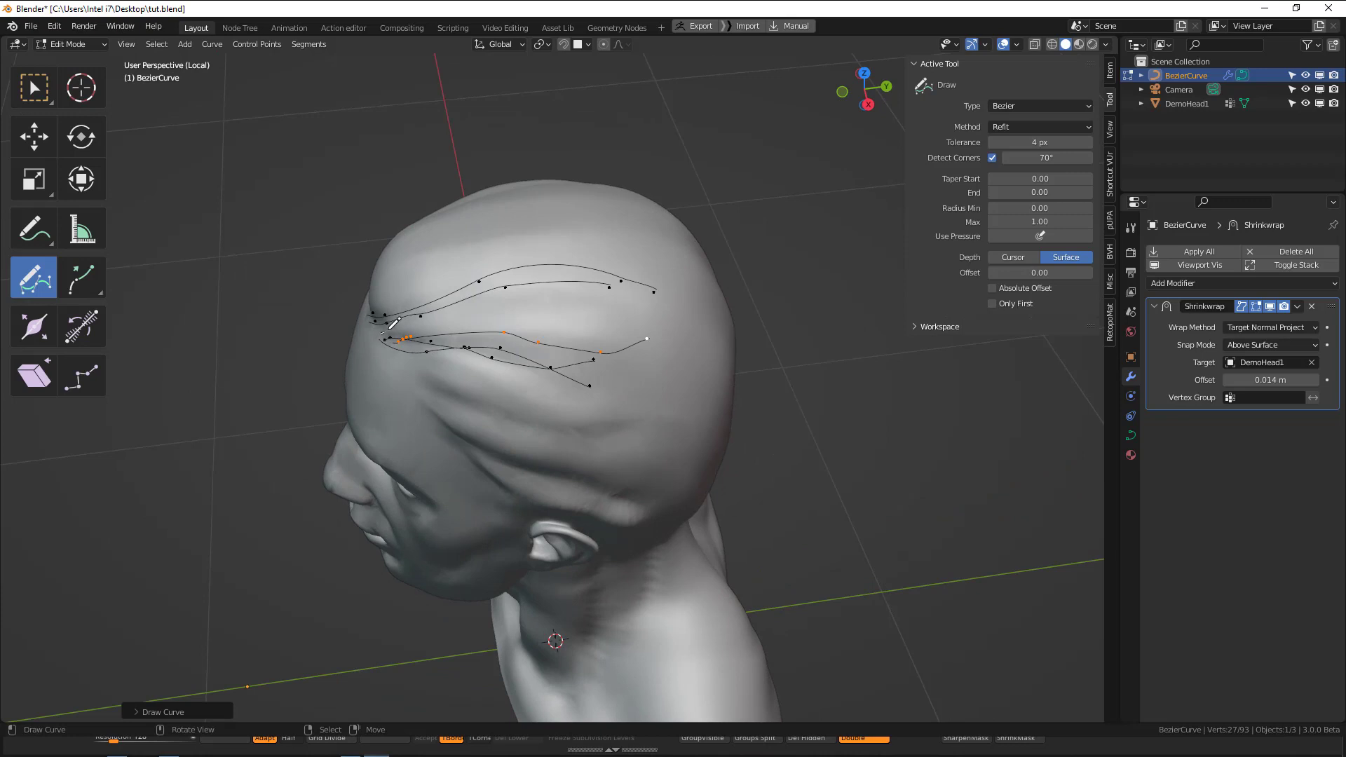
Fill the gap between the upper and lower curve groups with more front-to-back guide curves.
drag(392, 324, 662, 312)
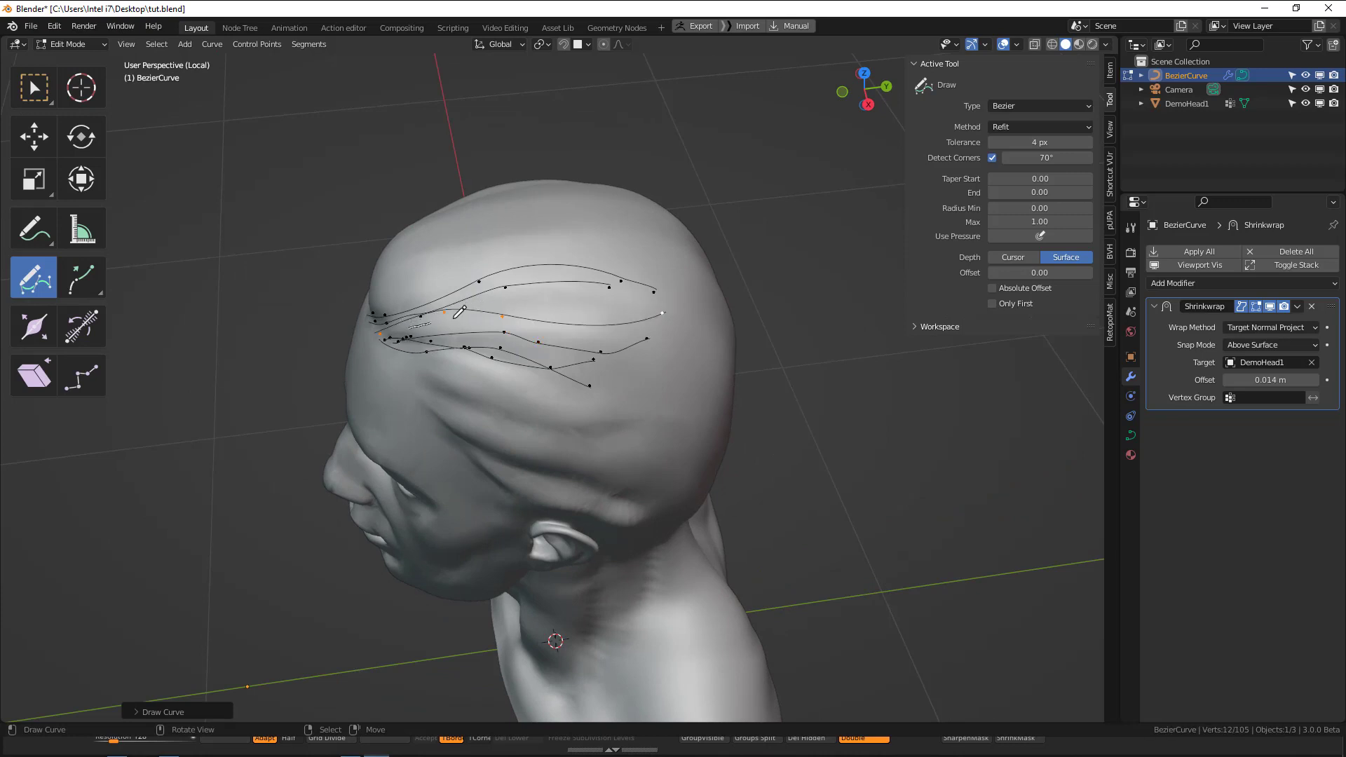
drag(454, 319, 681, 310)
middle_drag(603, 352, 517, 350)
drag(446, 335, 673, 354)
Draw longer guide curves that continue from the side group around to the back of the head.
middle_drag(674, 354, 404, 278)
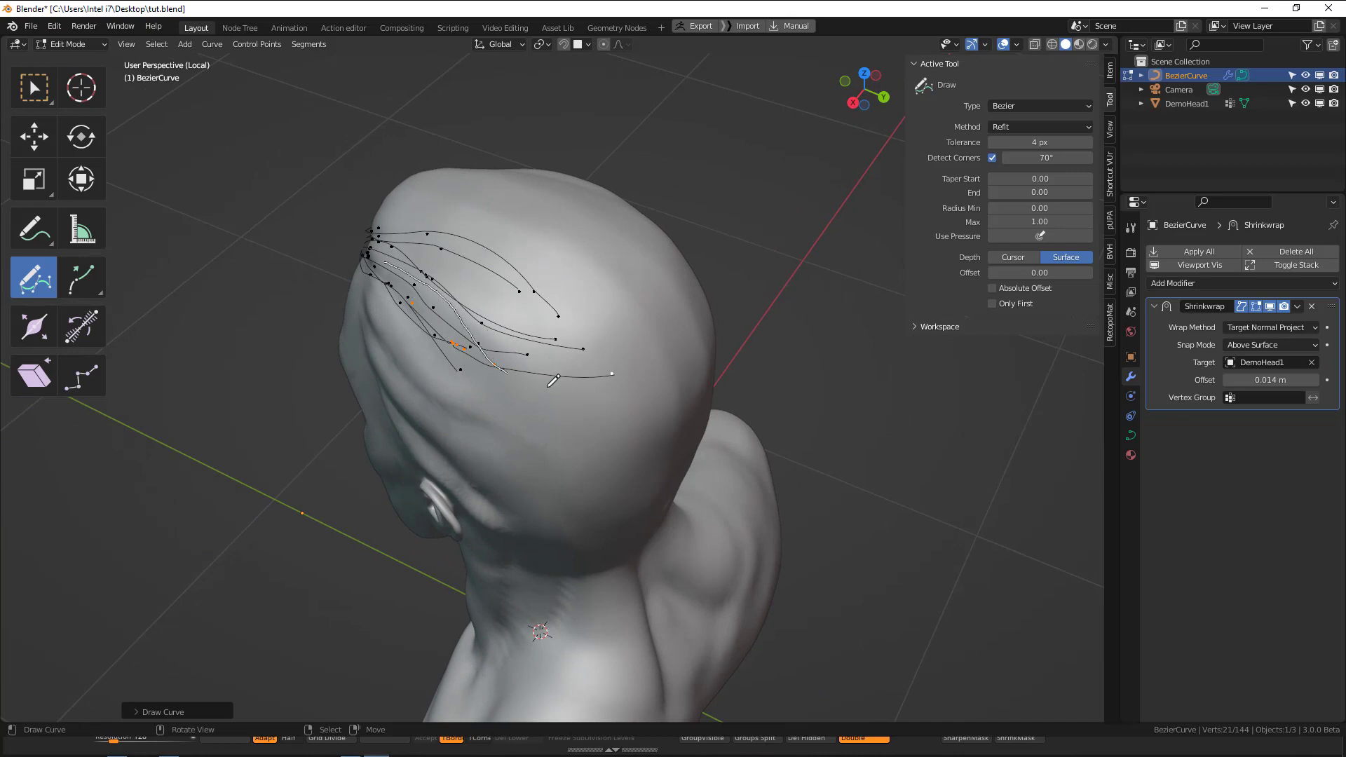
drag(554, 379, 641, 390)
middle_drag(640, 391, 469, 290)
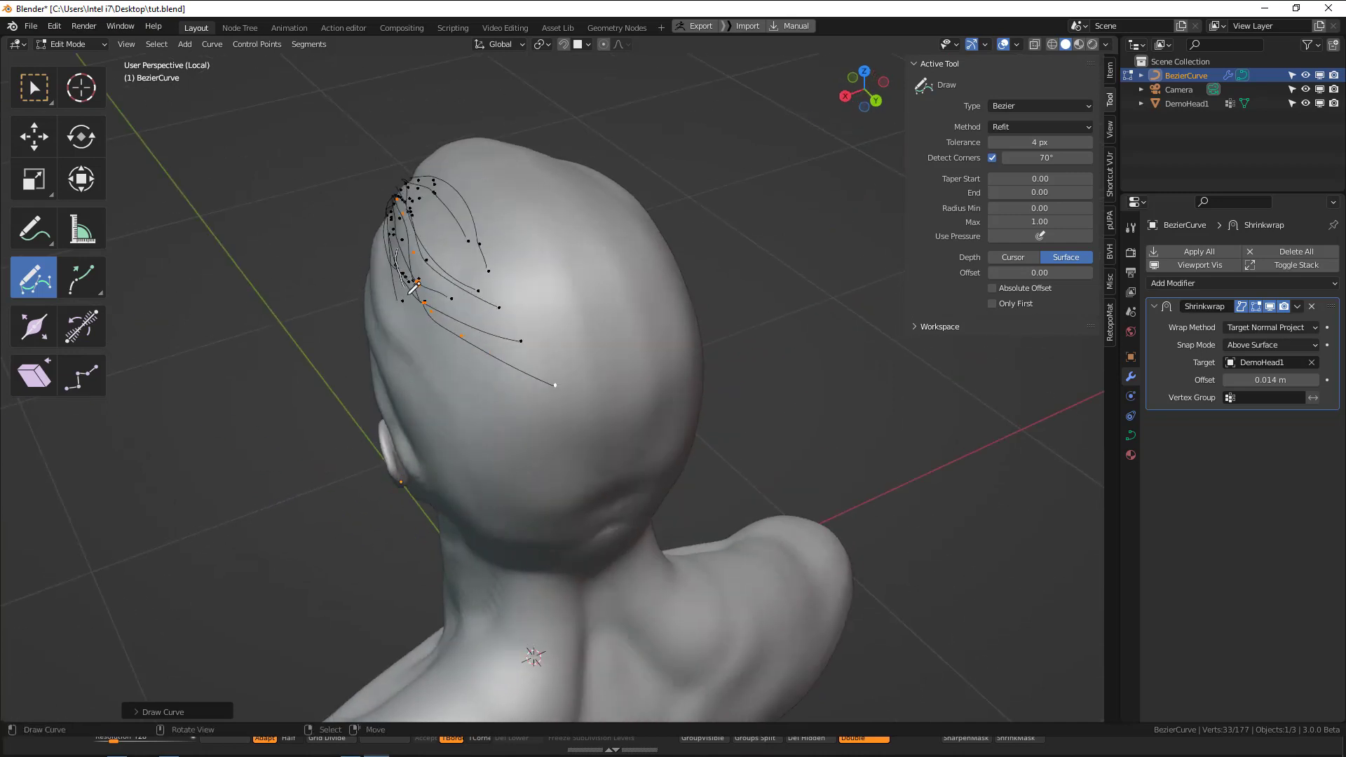
drag(607, 418, 610, 419)
middle_drag(610, 418, 671, 292)
Draw three guide curves over the opposite side of the head, from the front hairline toward the back.
drag(652, 303, 482, 334)
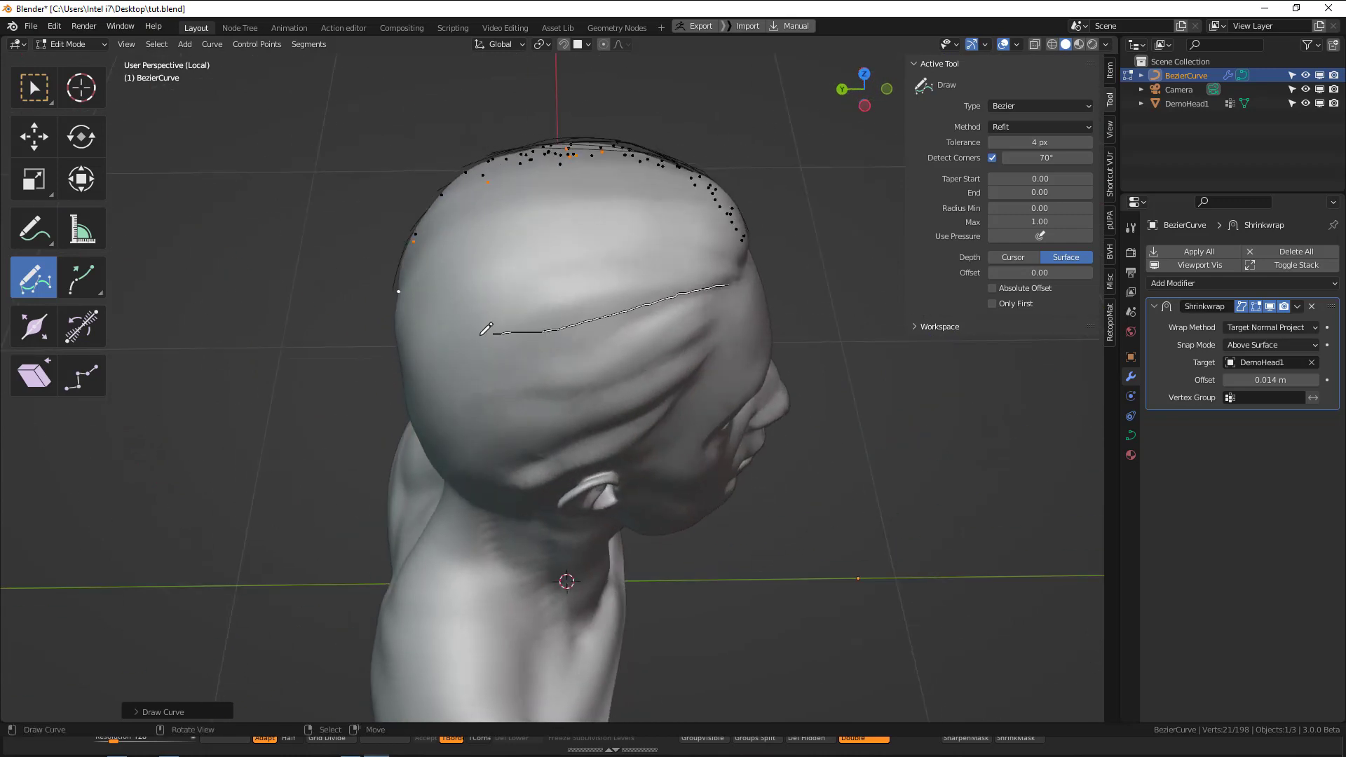
drag(407, 300, 404, 295)
mouse_move(404, 294)
middle_down()
mouse_move(732, 316)
mouse_move(754, 285)
middle_up()
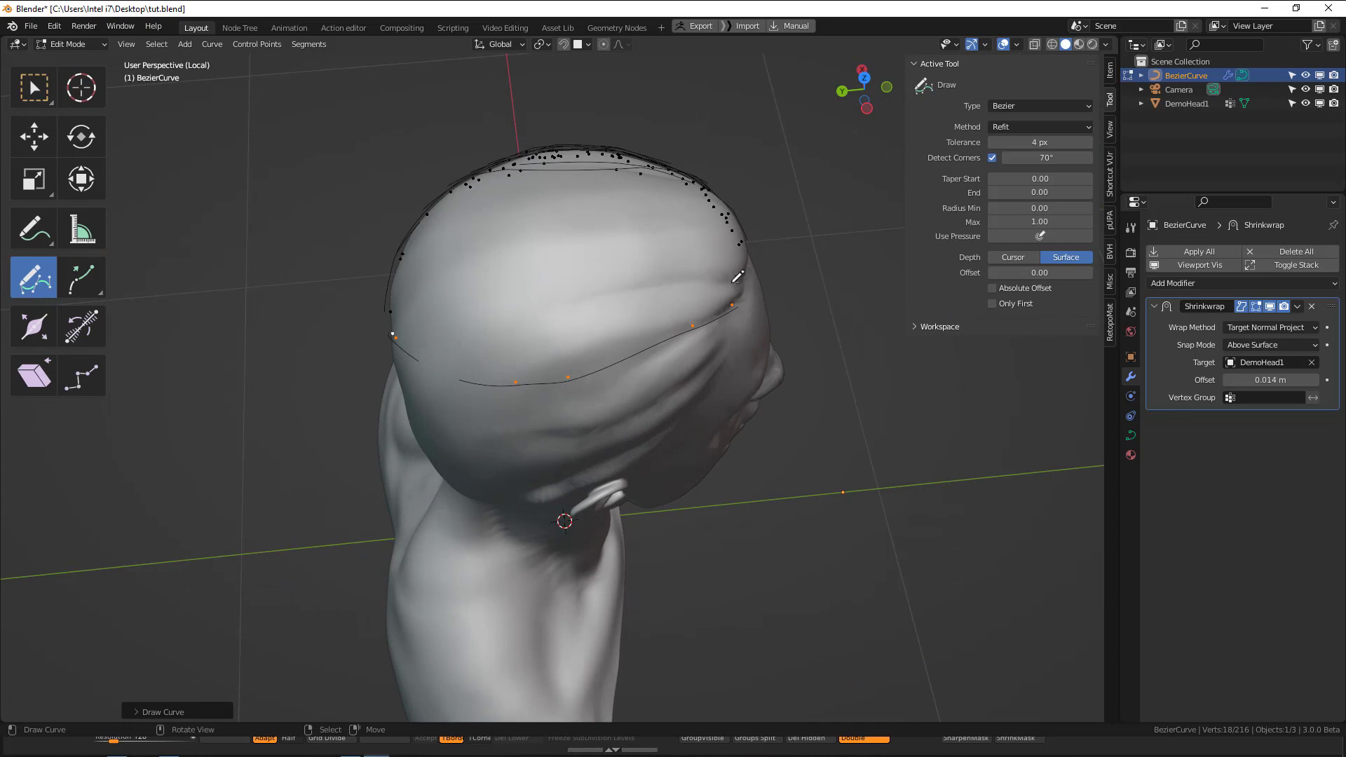
drag(738, 277, 533, 319)
drag(411, 318, 396, 324)
middle_drag(397, 324, 697, 318)
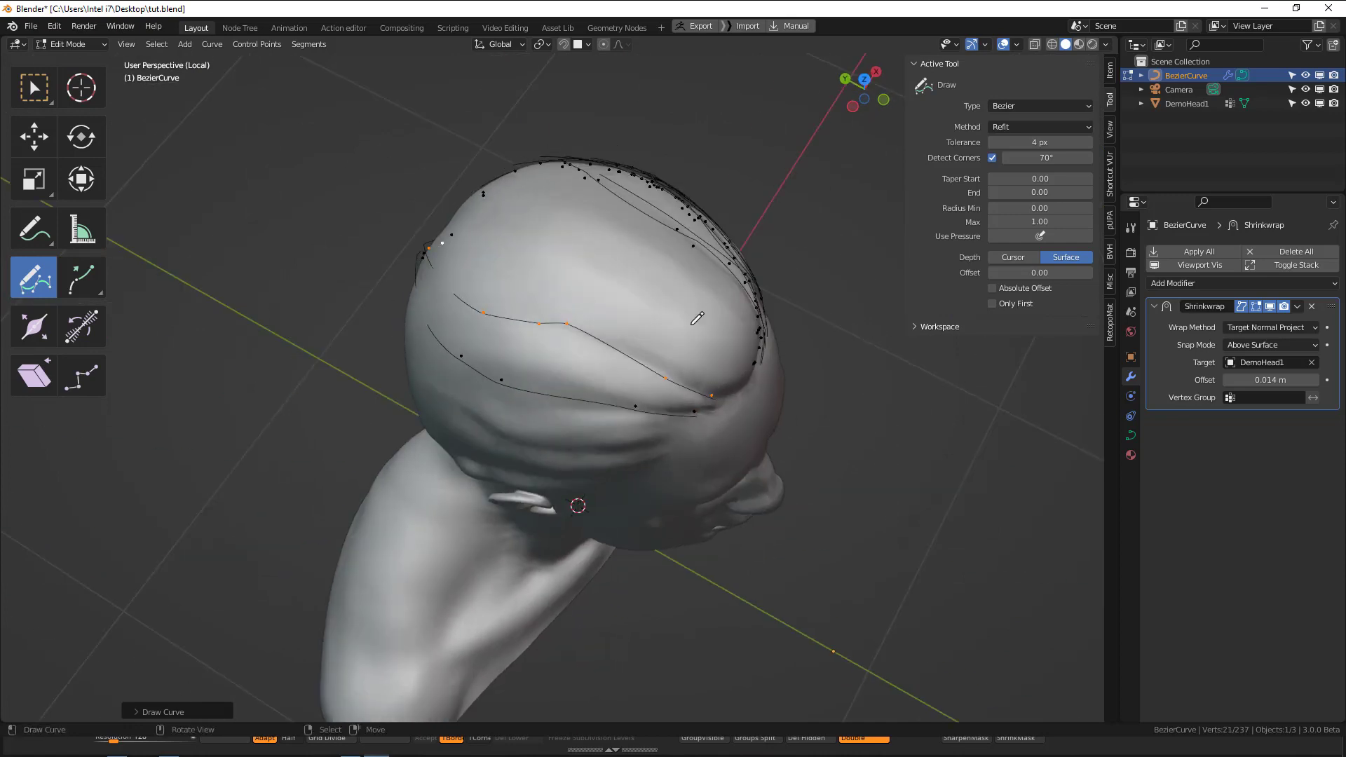
drag(555, 243, 506, 226)
mouse_move(507, 226)
middle_down()
mouse_move(568, 251)
mouse_move(528, 211)
middle_up()
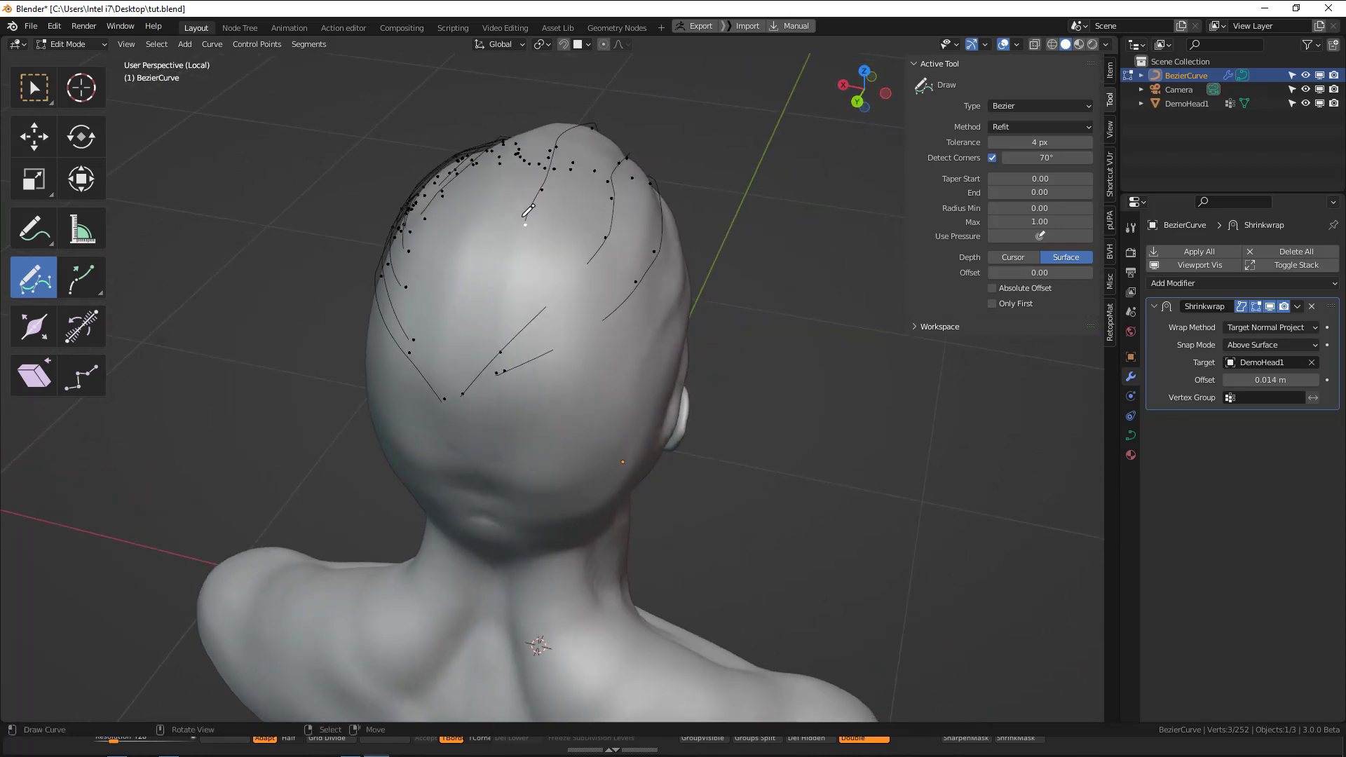
Extrude the end point of the uppermost new curve repeatedly to extend it down the back of the head, and deselect it.
key(e)
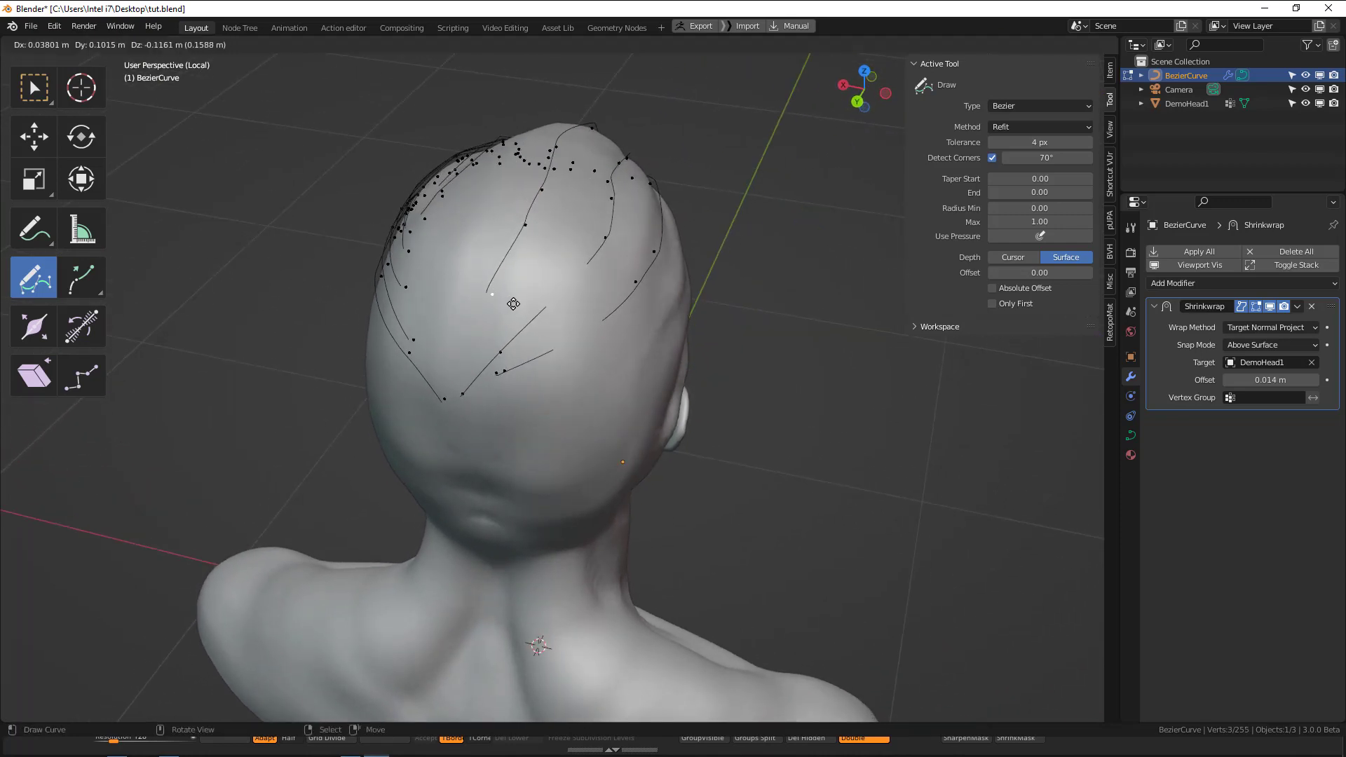
click(468, 395)
key(e)
click(460, 409)
middle_drag(457, 410, 343, 466)
right_click(807, 319)
Draw another front-to-back guide curve on the opposite side and extrude its end point down the back of the head.
middle_drag(806, 320, 747, 343)
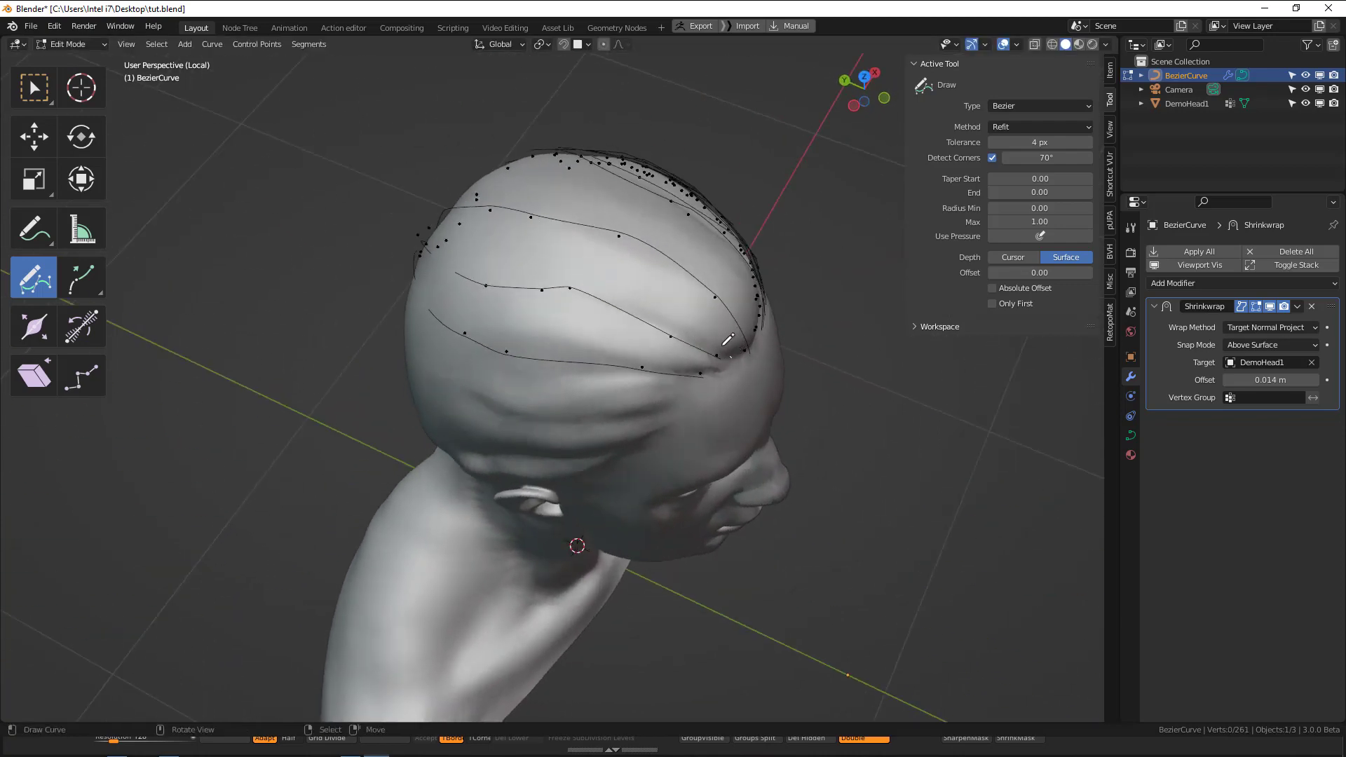
mouse_move(726, 342)
mouse_down()
mouse_move(526, 242)
mouse_move(448, 233)
mouse_up()
mouse_move(504, 281)
middle_down()
mouse_move(685, 223)
mouse_move(670, 256)
middle_up()
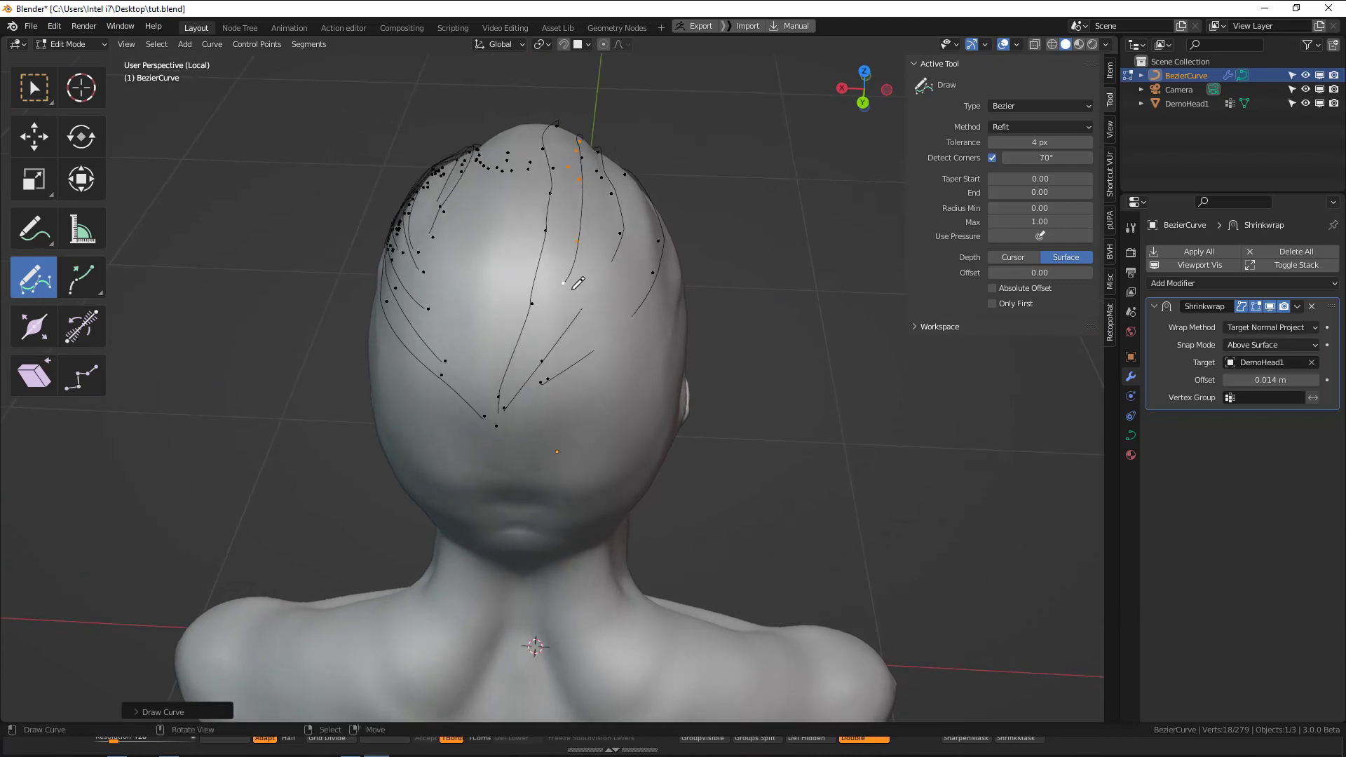
right_click(565, 282)
key(e)
click(533, 347)
key(e)
click(506, 412)
middle_drag(507, 413, 749, 343)
key(alt+a)
Try drawing another guide curve over the top of the head, check it in wireframe, and undo it.
mouse_move(425, 264)
middle_down()
mouse_move(492, 296)
mouse_move(447, 435)
mouse_move(405, 388)
middle_up()
drag(444, 380, 712, 350)
middle_drag(712, 351, 423, 359)
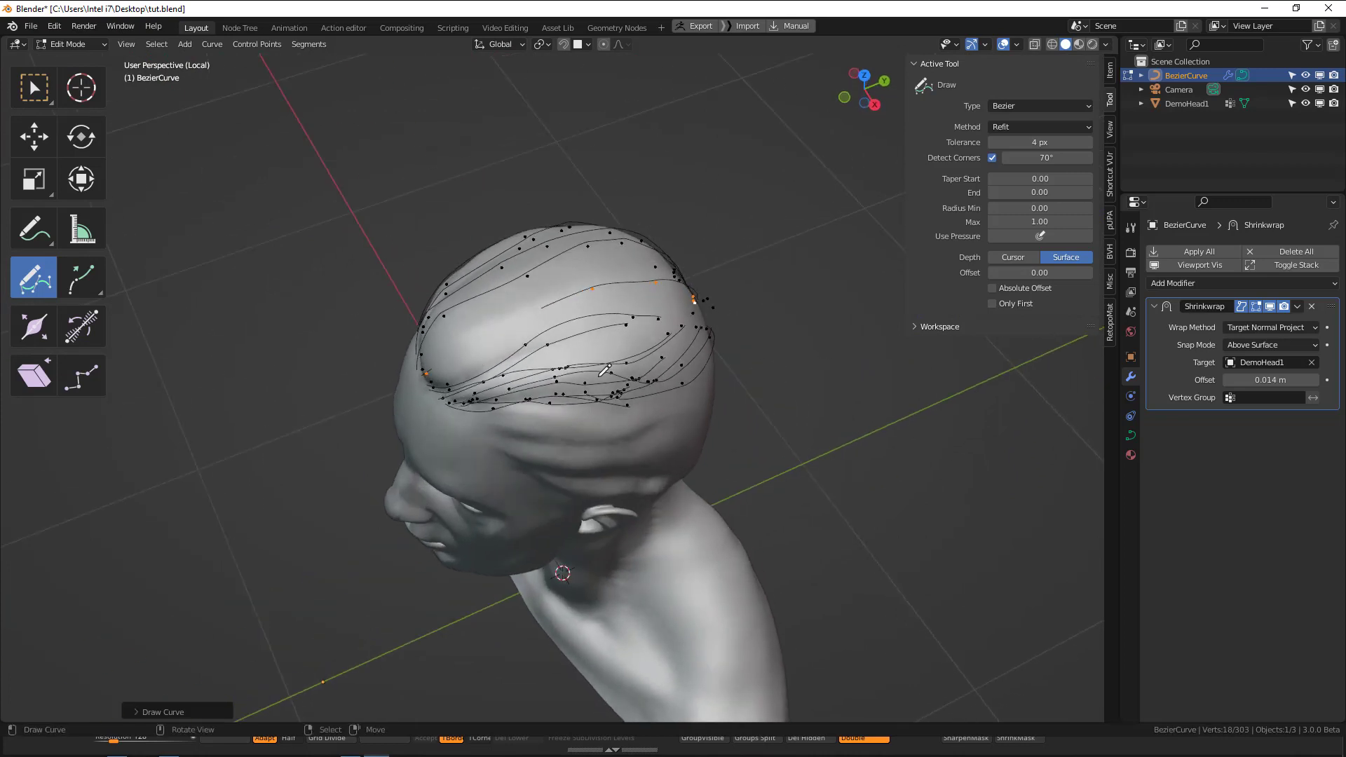
middle_drag(601, 375, 619, 373)
scroll(607, 309, up, 2)
key(shift+z)
key(ctrl+z)
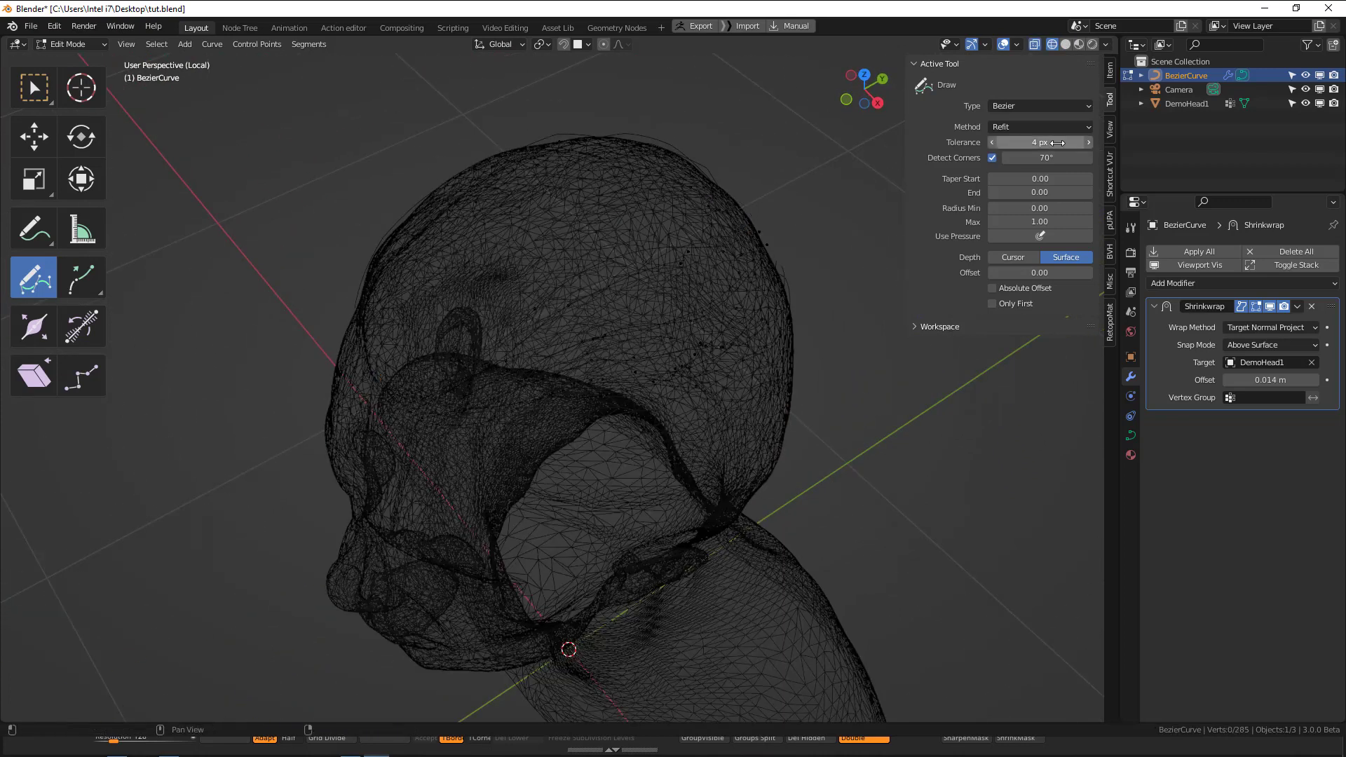
Try a curve drawing tolerance of 35 px with a short stroke at the back side of the head, and delete the stroke.
drag(1054, 142, 1099, 141)
drag(760, 350, 686, 421)
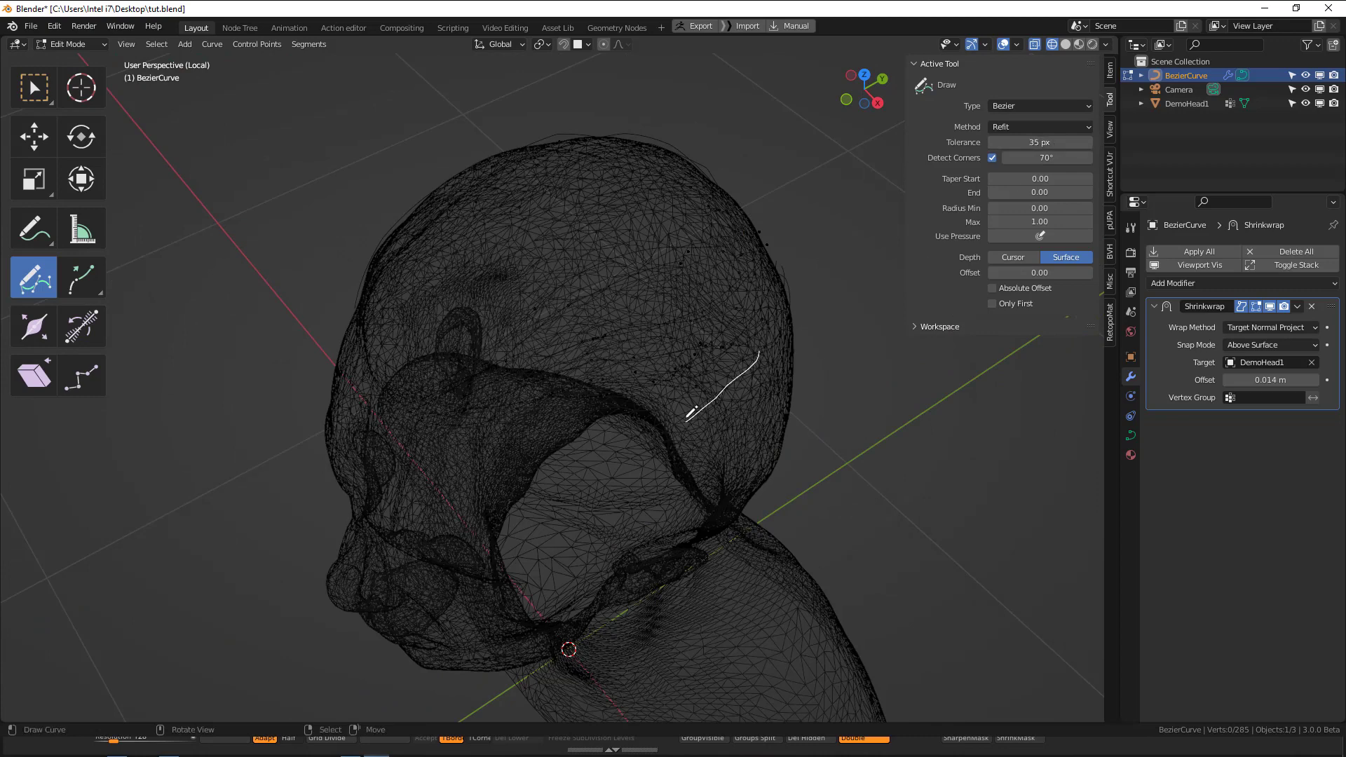
key(shift+z)
key(x)
click(800, 373)
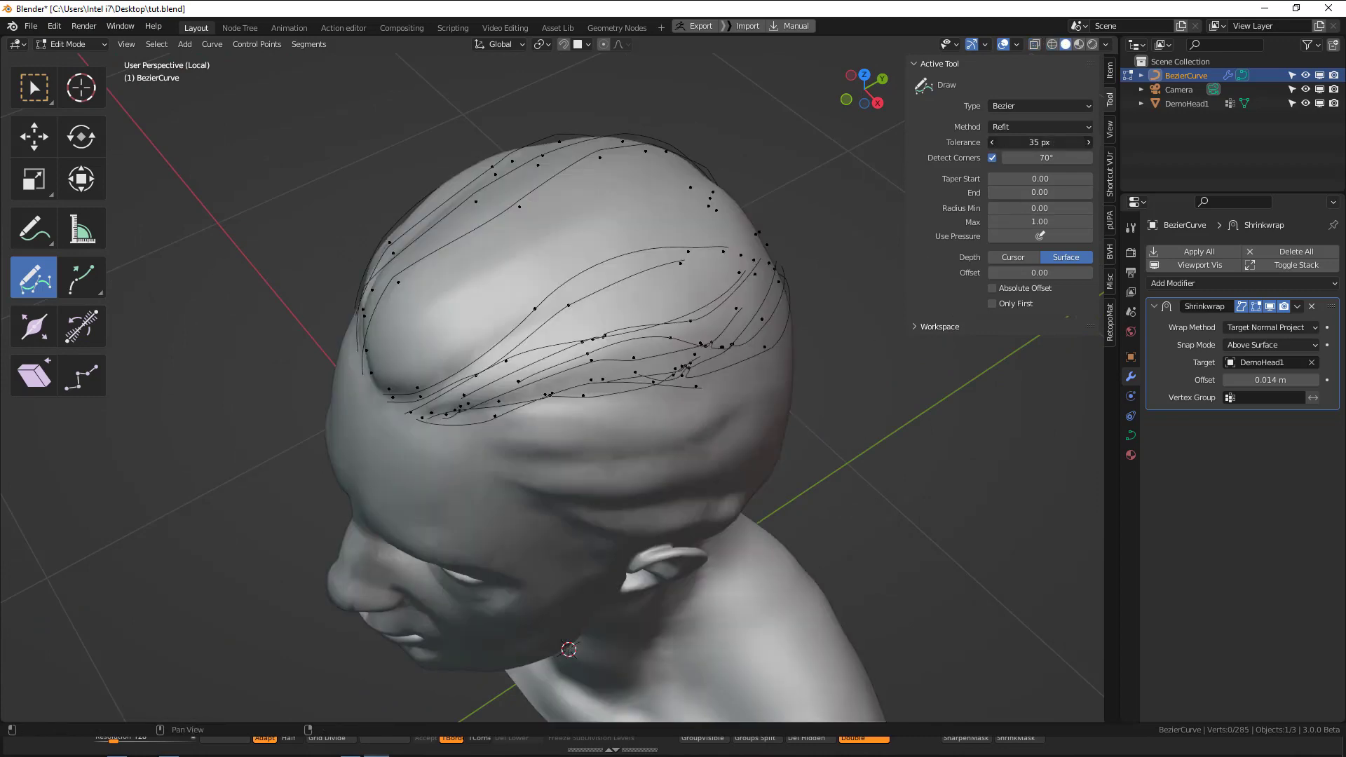
Set the curve drawing tolerance to 1 px, testing it with a short stroke on the scalp that is deleted again.
text(1)
key(Return)
drag(572, 215, 511, 293)
key(shift+z)
key(x)
click(527, 314)
key(shift+z)
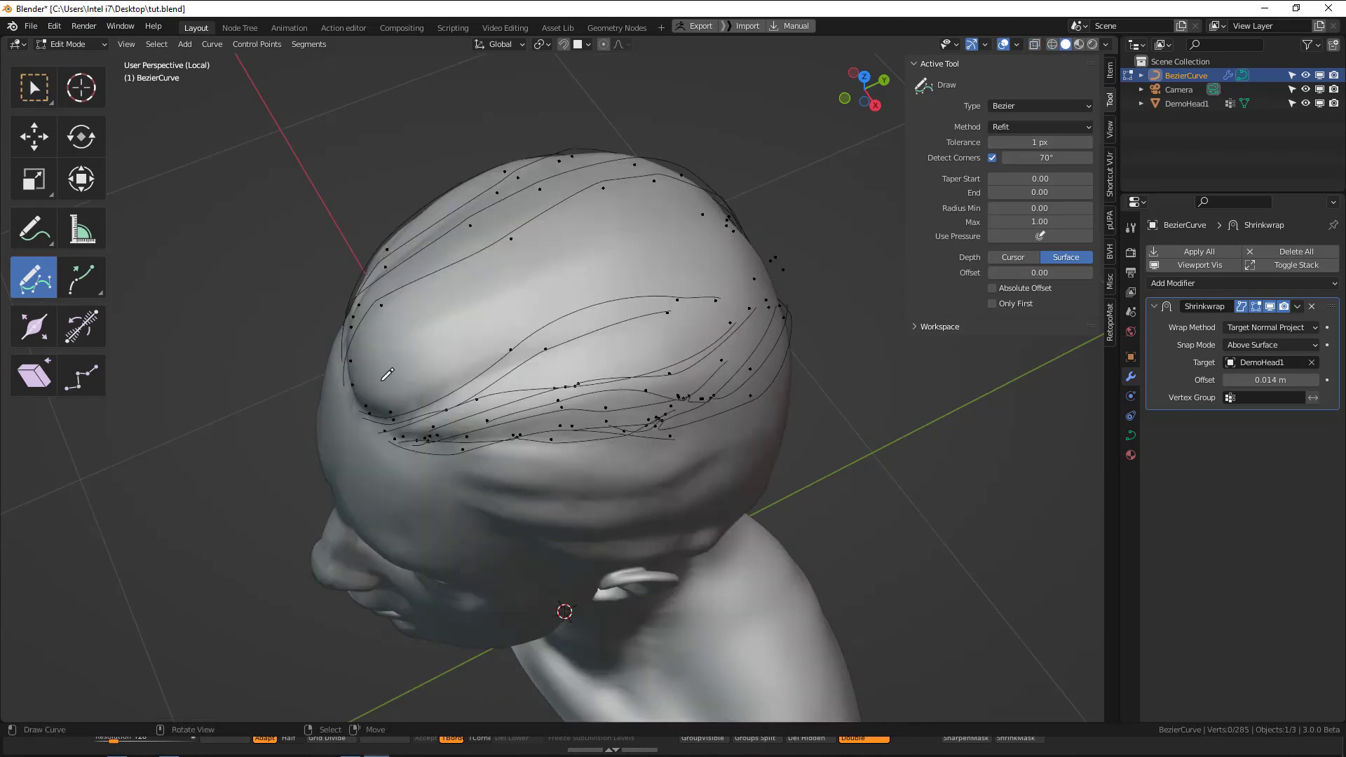
Draw a guide curve from the front hairline over the crown and extrude its end point down the back of the head.
drag(476, 314, 694, 246)
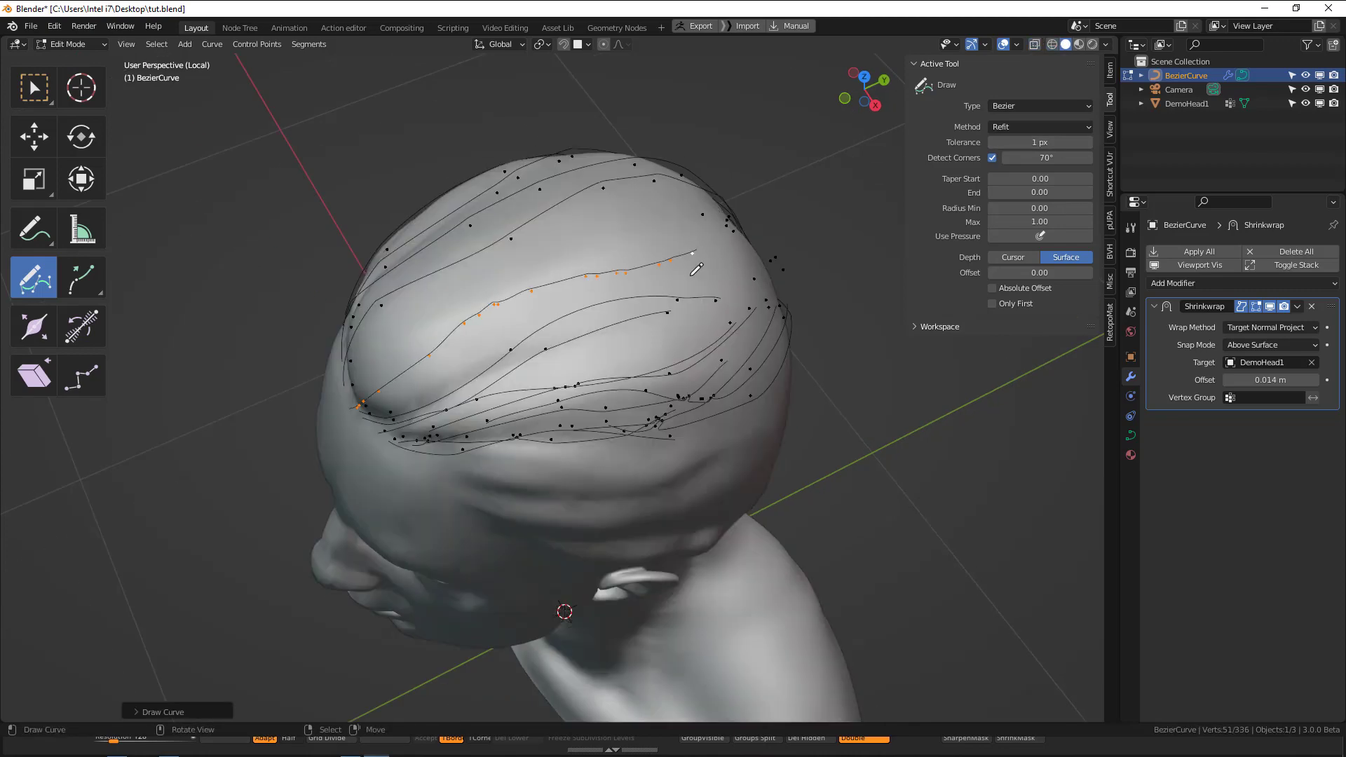
middle_drag(712, 243, 549, 196)
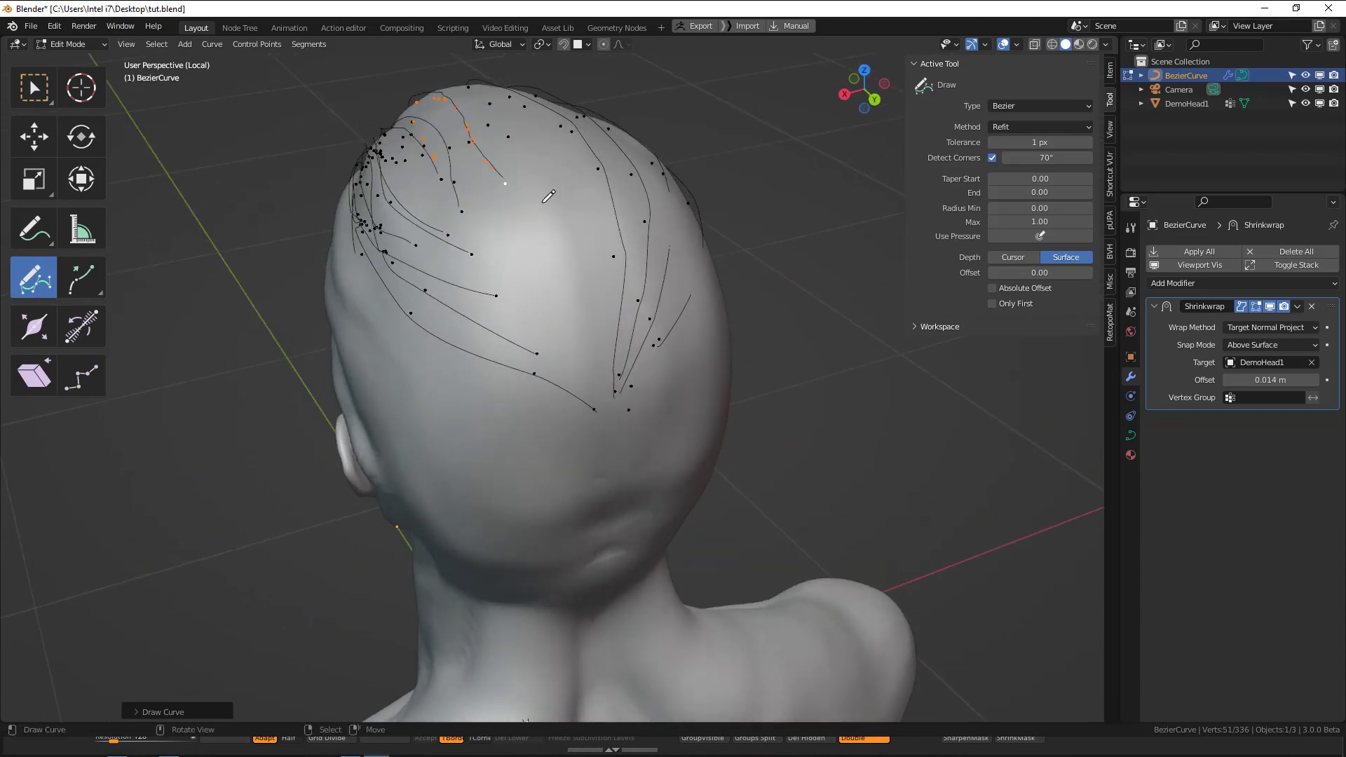
right_click(506, 184)
key(e)
click(566, 277)
key(e)
click(604, 388)
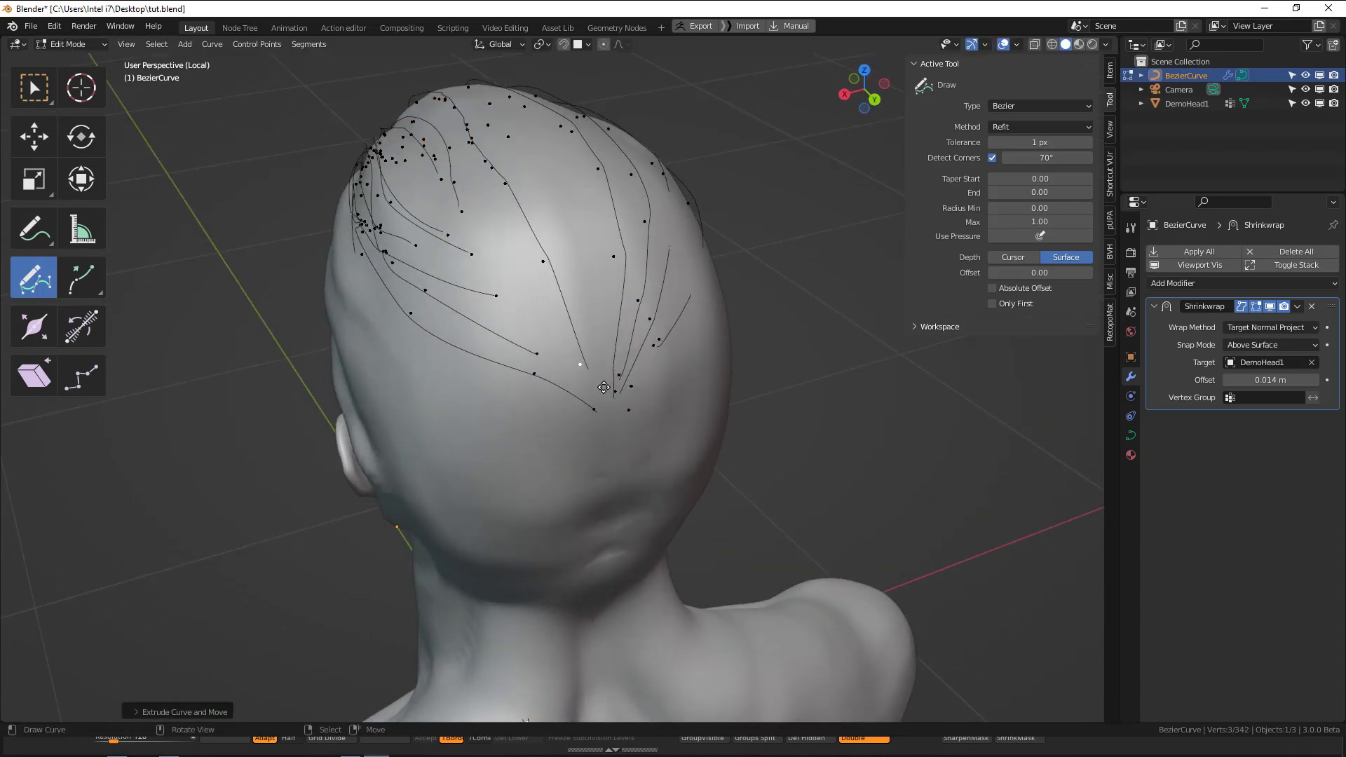
middle_drag(604, 388, 493, 379)
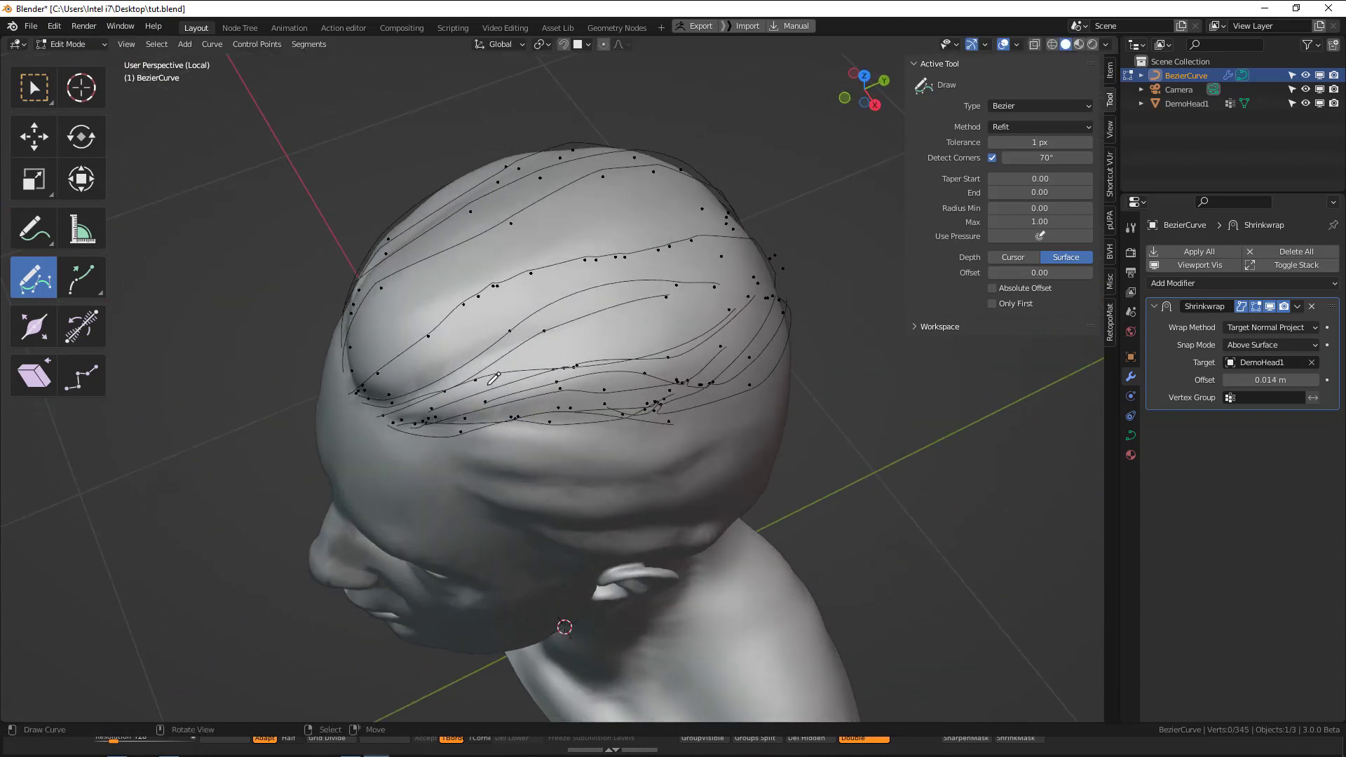
Draw one more guide curve in the gap above the temple curves and deselect its points.
drag(493, 379, 715, 285)
mouse_move(694, 287)
middle_down()
mouse_move(490, 297)
mouse_move(629, 226)
mouse_move(597, 271)
mouse_move(510, 292)
middle_up()
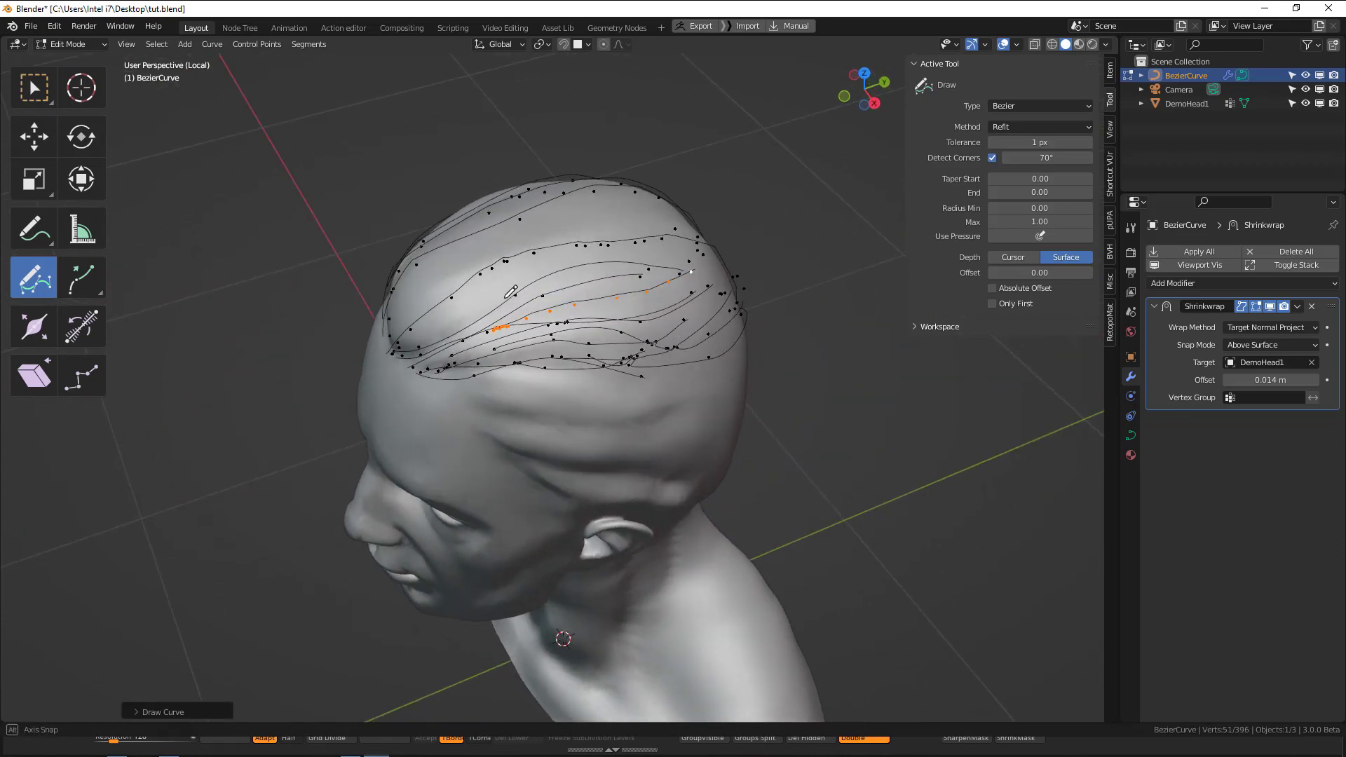
mouse_move(603, 284)
middle_down()
mouse_move(569, 235)
mouse_move(494, 261)
mouse_move(616, 278)
middle_up()
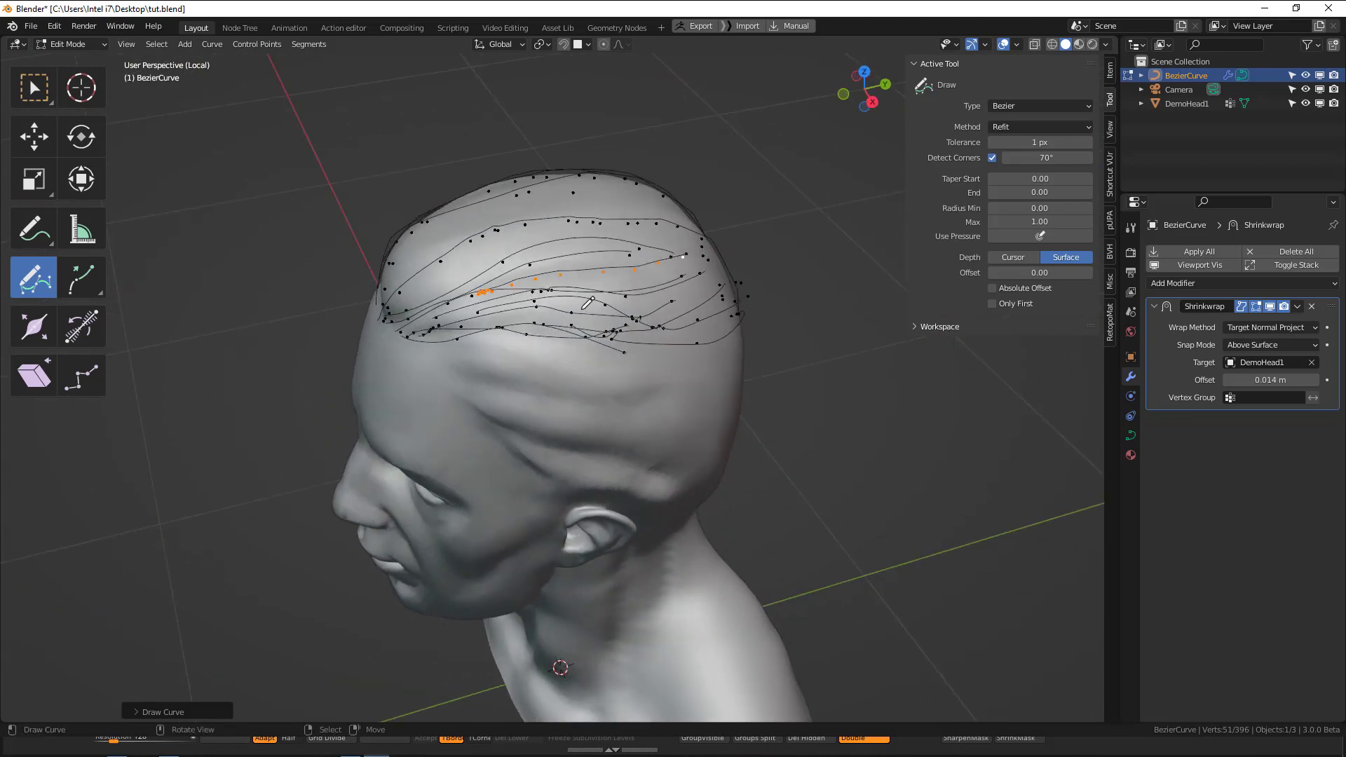
mouse_move(569, 307)
middle_down()
mouse_move(600, 319)
mouse_move(517, 261)
mouse_move(468, 256)
middle_up()
scroll(596, 316, up, 2)
key(alt+a)
scroll(568, 291, down, 2)
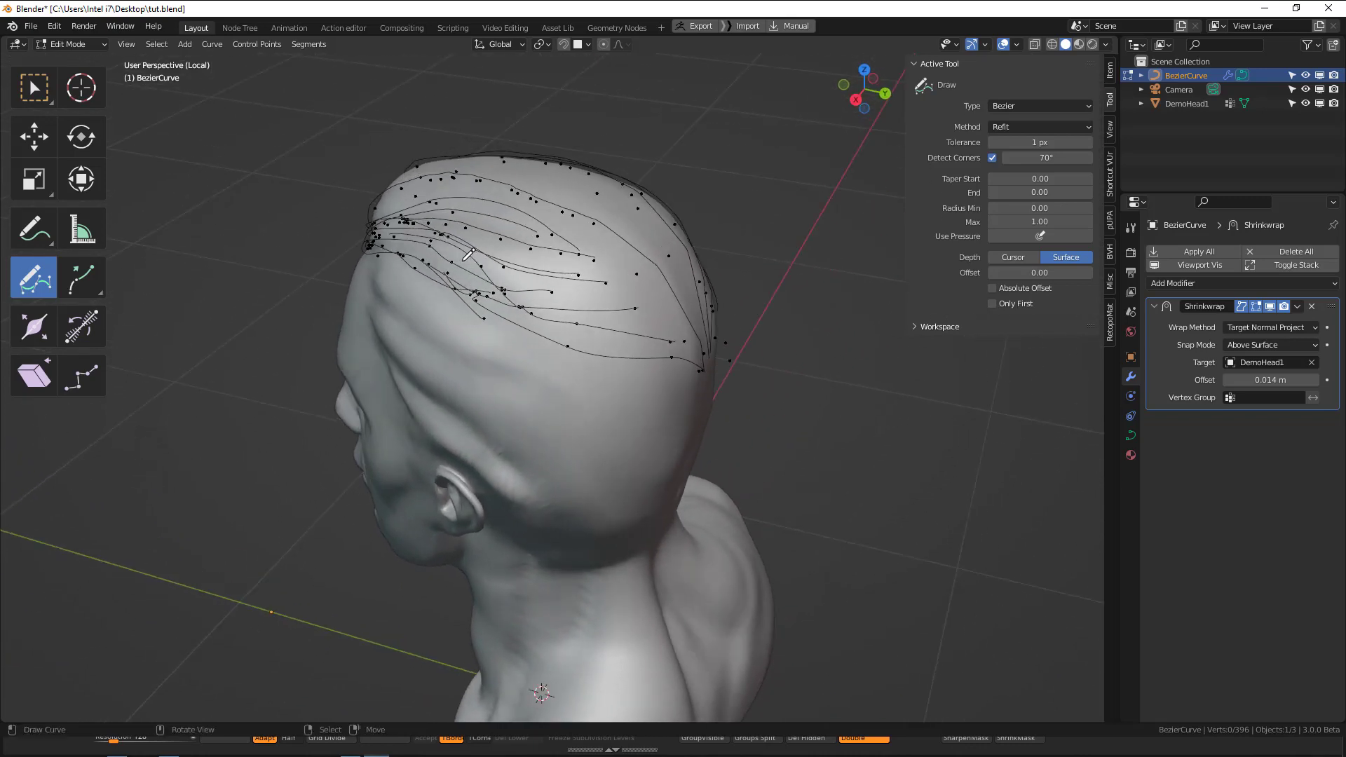
Try drawing a row of parallel curves down the temple toward the ear, and delete them.
middle_drag(419, 298, 497, 301)
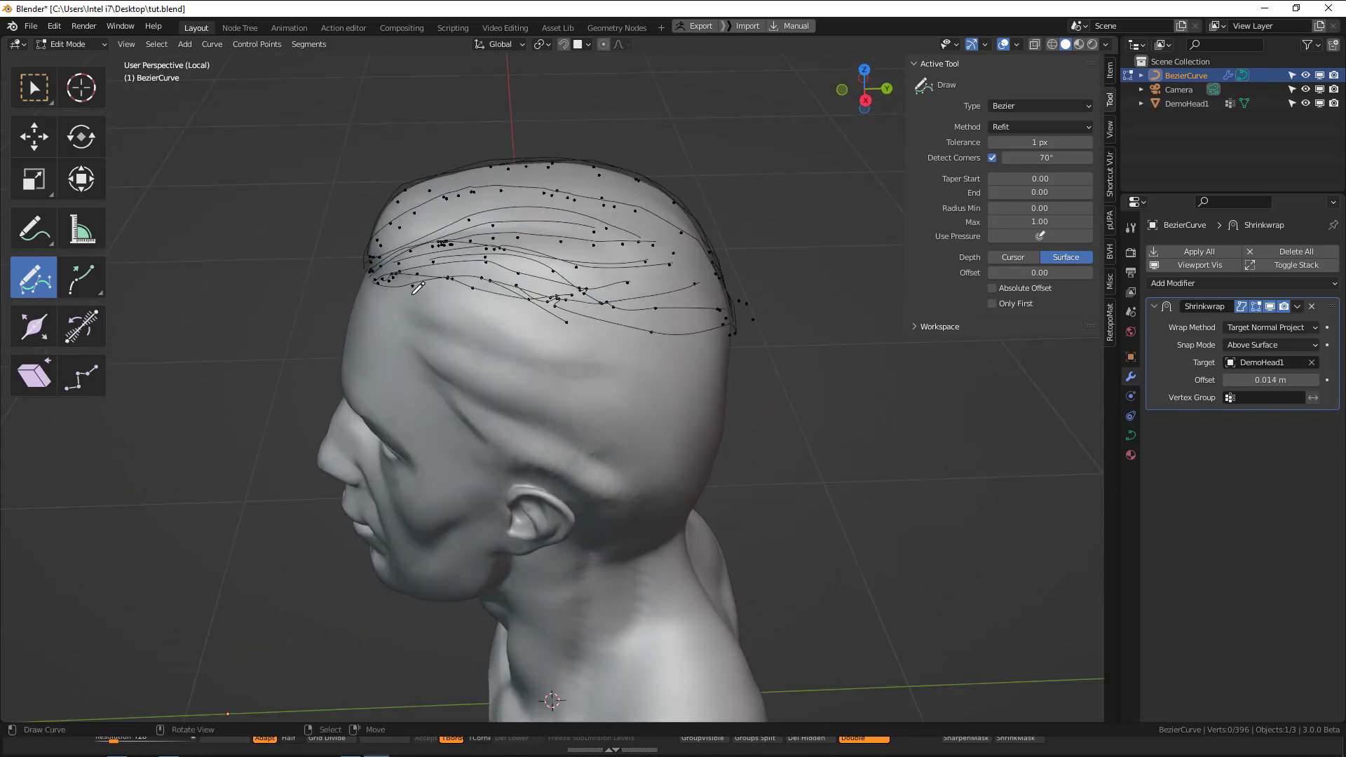
drag(465, 391, 430, 288)
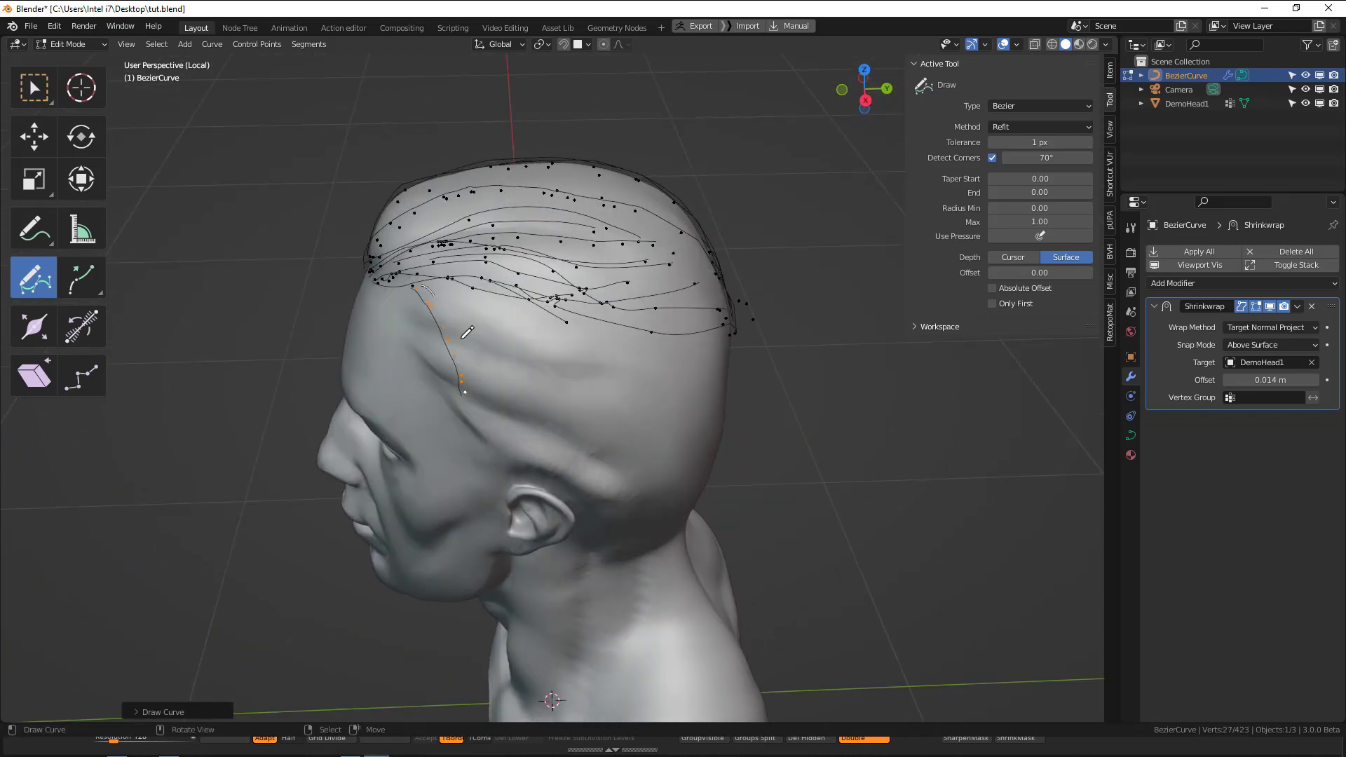
drag(481, 389, 421, 286)
drag(495, 394, 434, 287)
drag(540, 422, 447, 280)
middle_drag(558, 404, 477, 285)
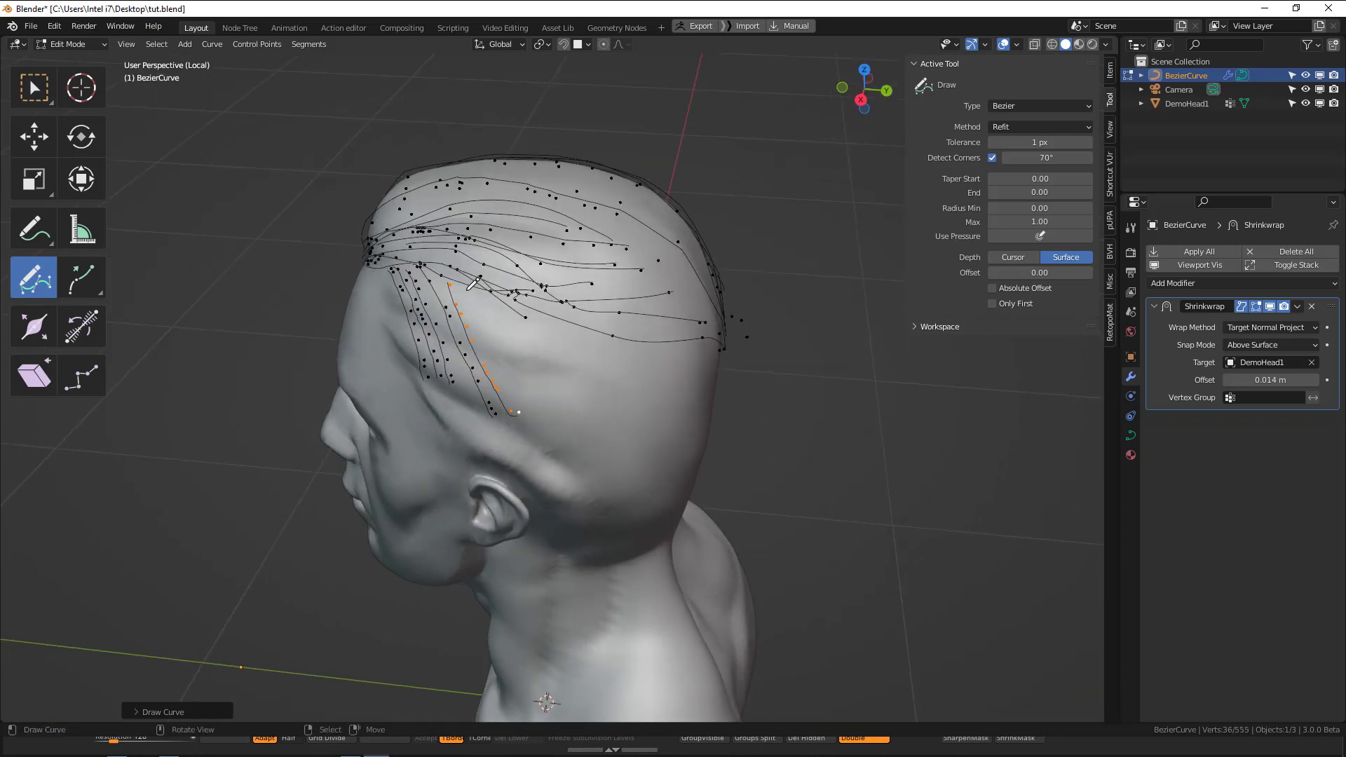
key(Delete)
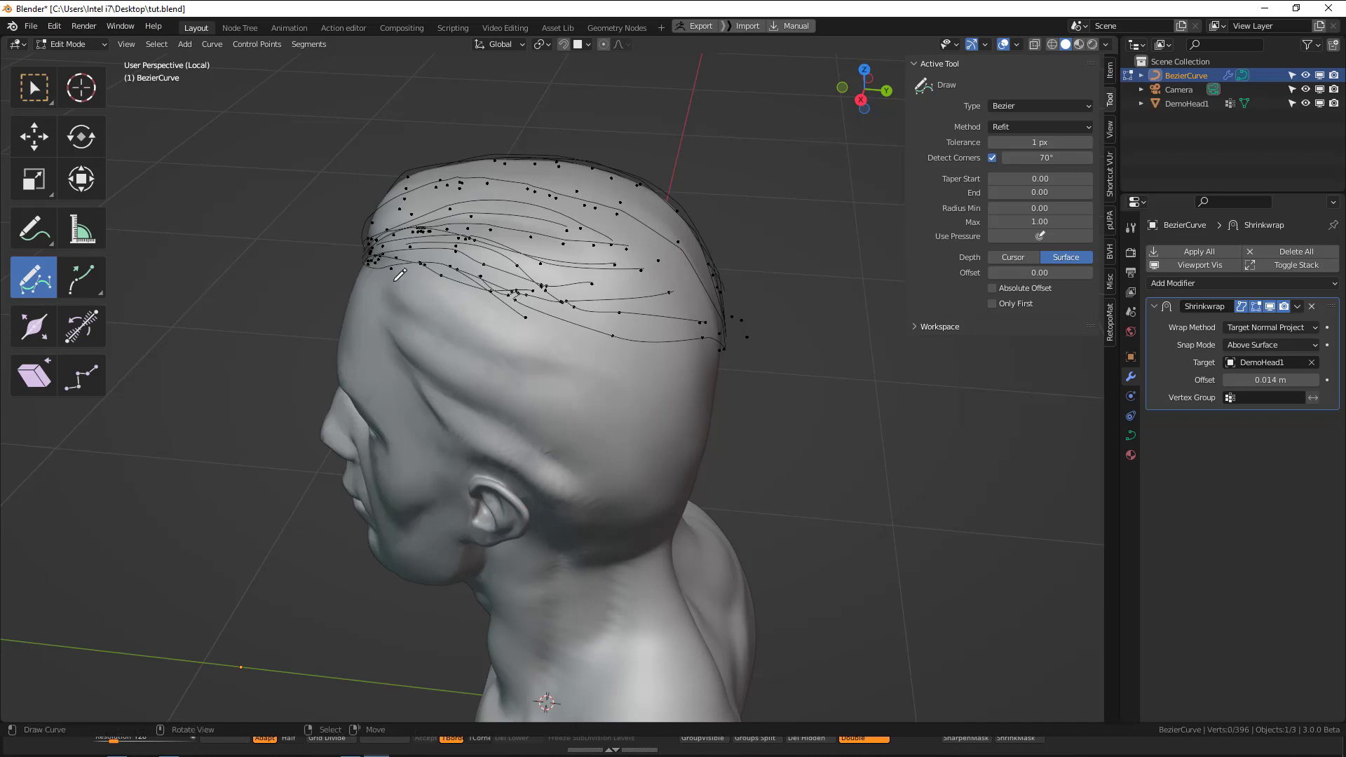
Select the first control point of every curve to check the drawing direction in solid and wireframe views, and clear the selection.
middle_drag(561, 317, 615, 316)
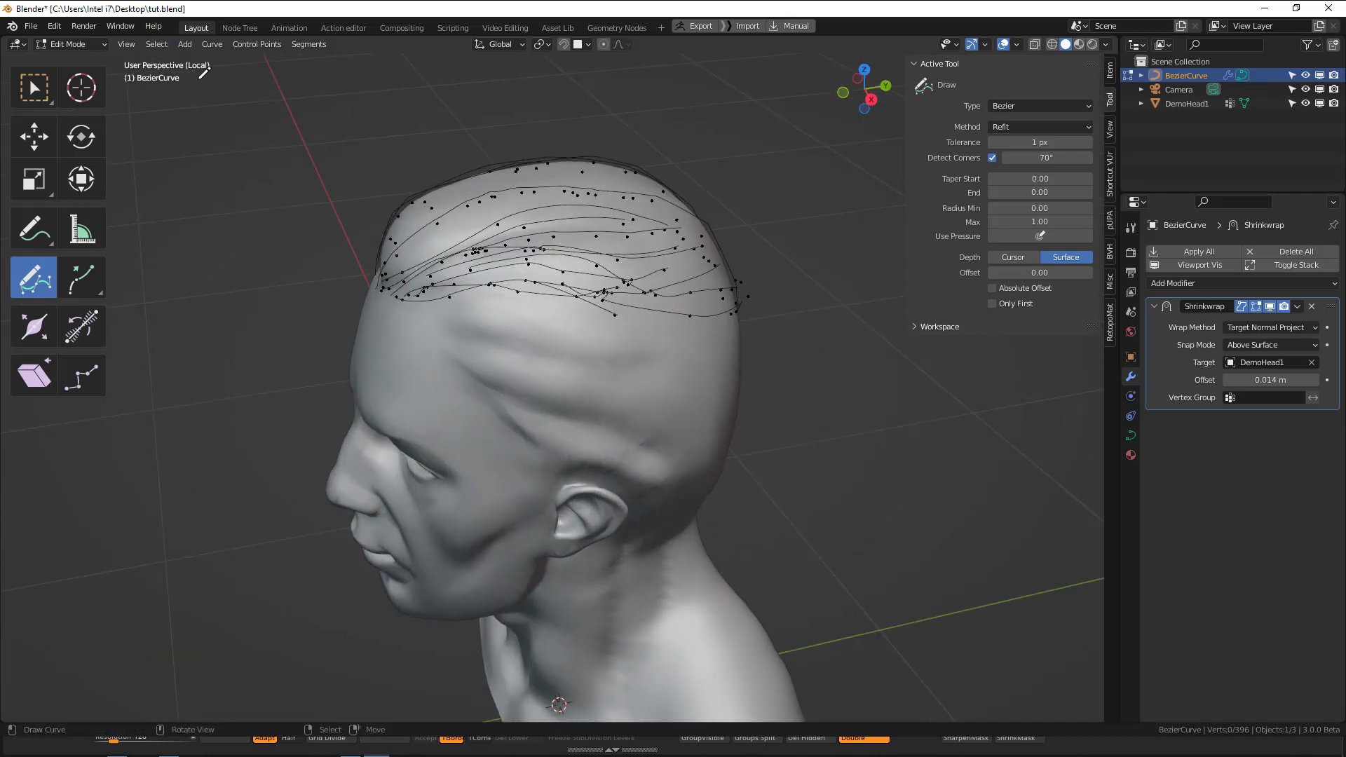
click(156, 43)
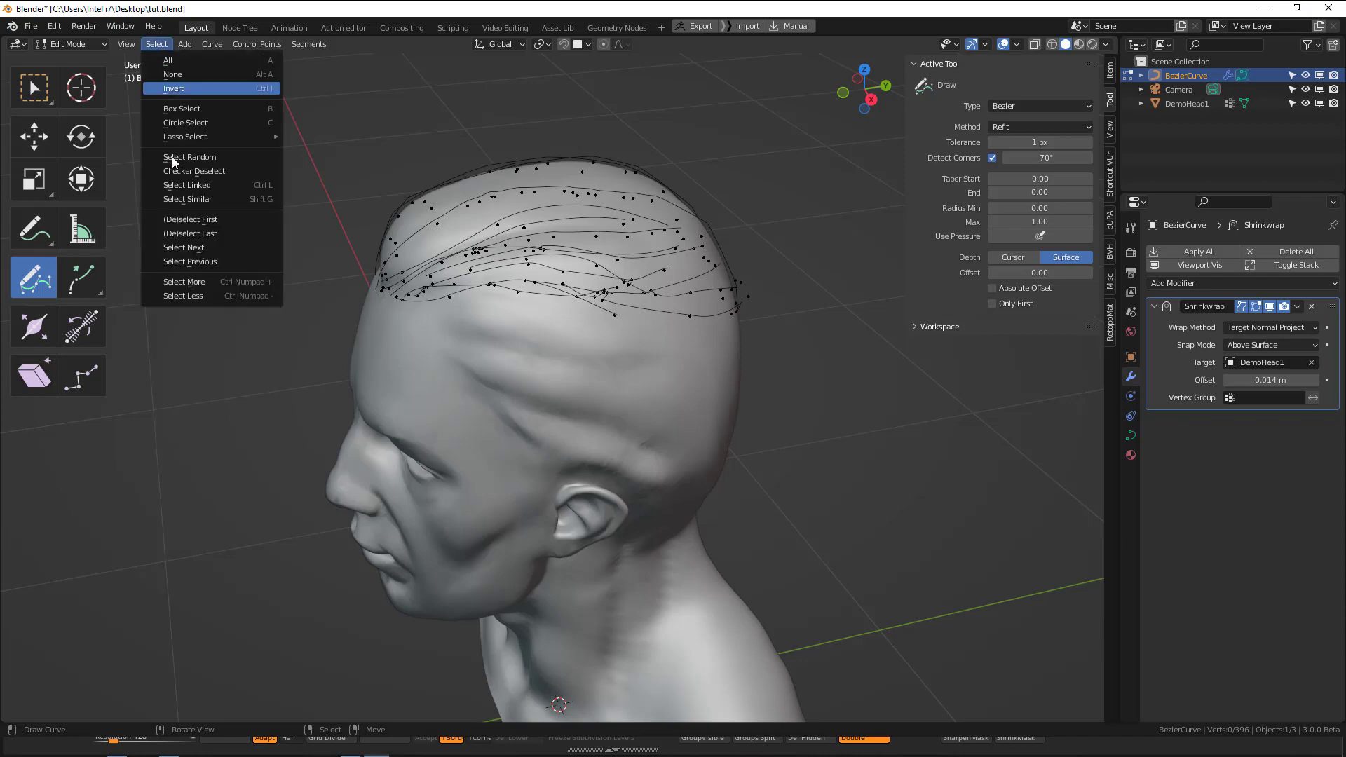
click(214, 220)
middle_drag(512, 277, 402, 231)
key(shift+z)
key(shift+z)
key(alt+a)
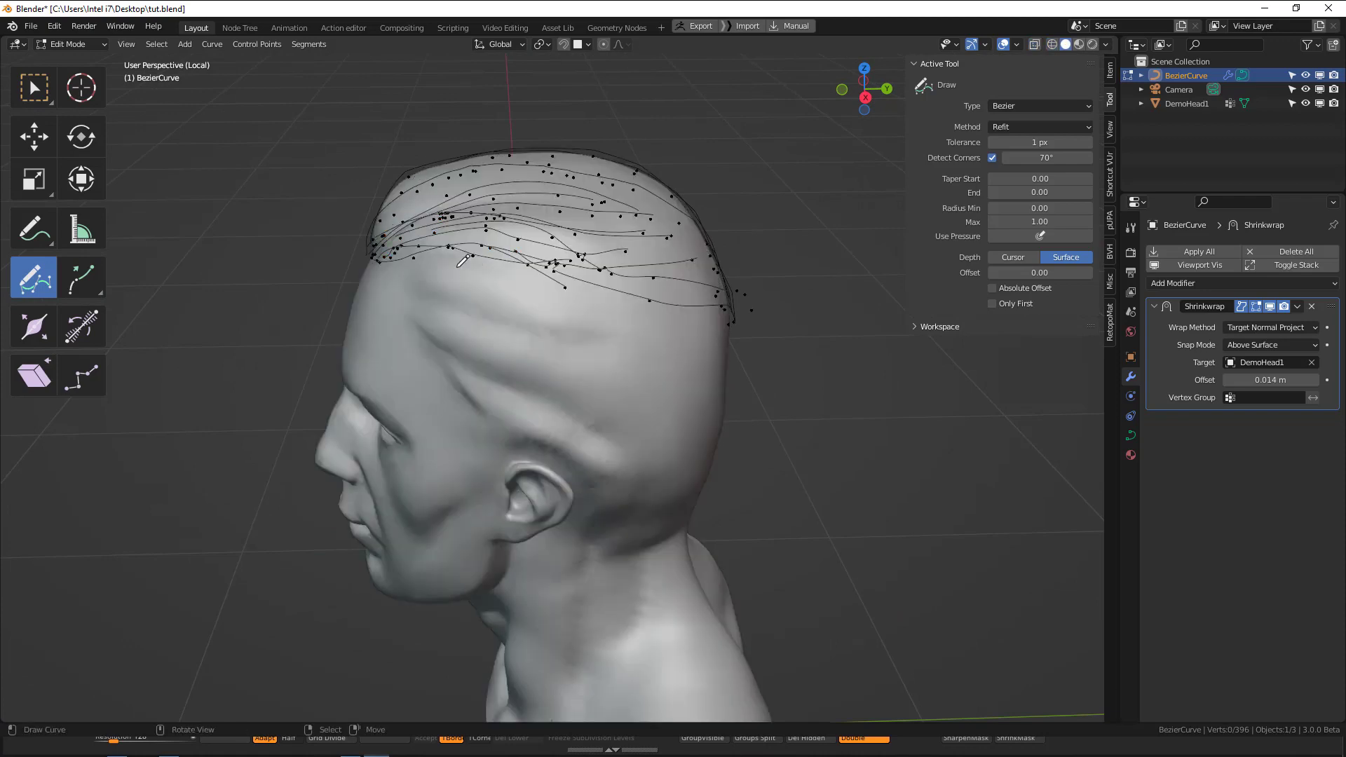
Try drawing a row of short guide curves from the lower hairline down the side of the head, and deselect their points.
drag(491, 307, 488, 323)
drag(473, 256, 516, 340)
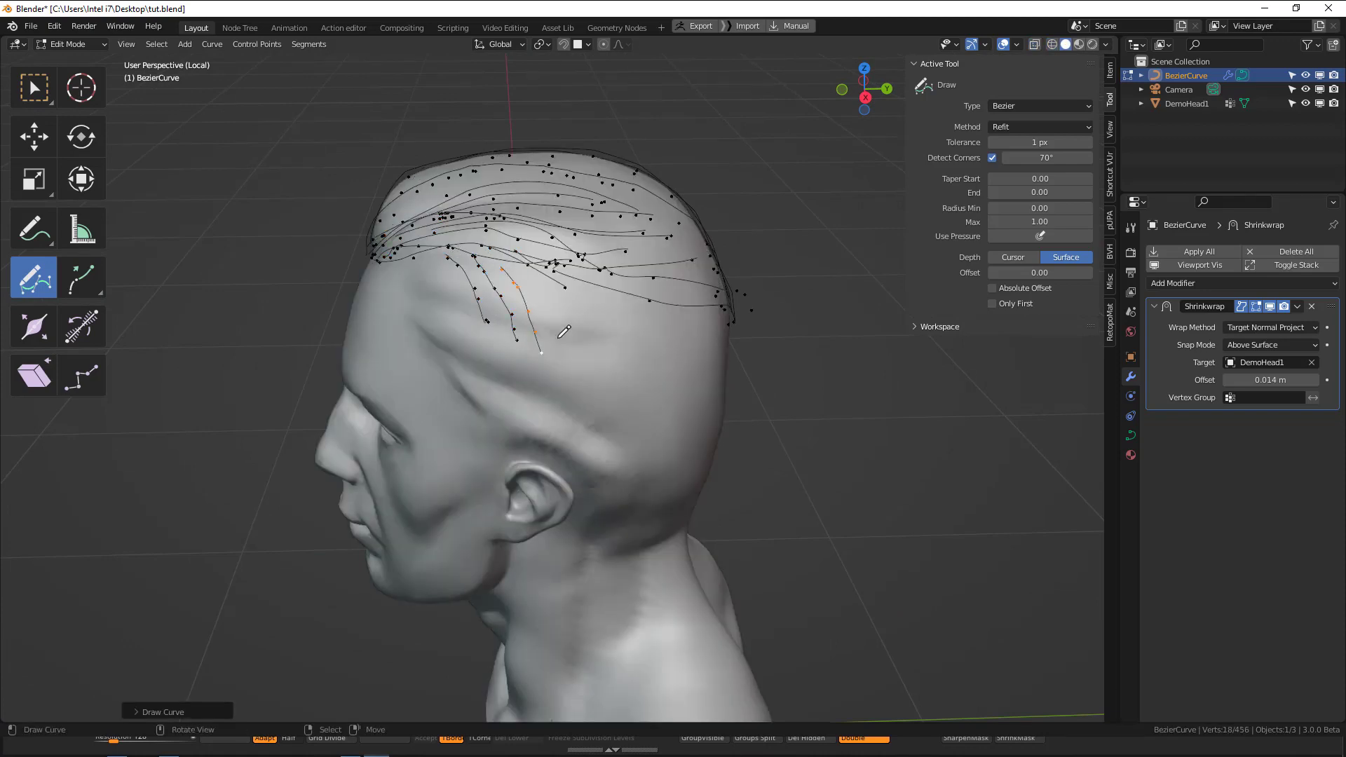
mouse_move(543, 283)
mouse_down()
mouse_move(574, 360)
mouse_move(627, 410)
mouse_up()
key(alt+a)
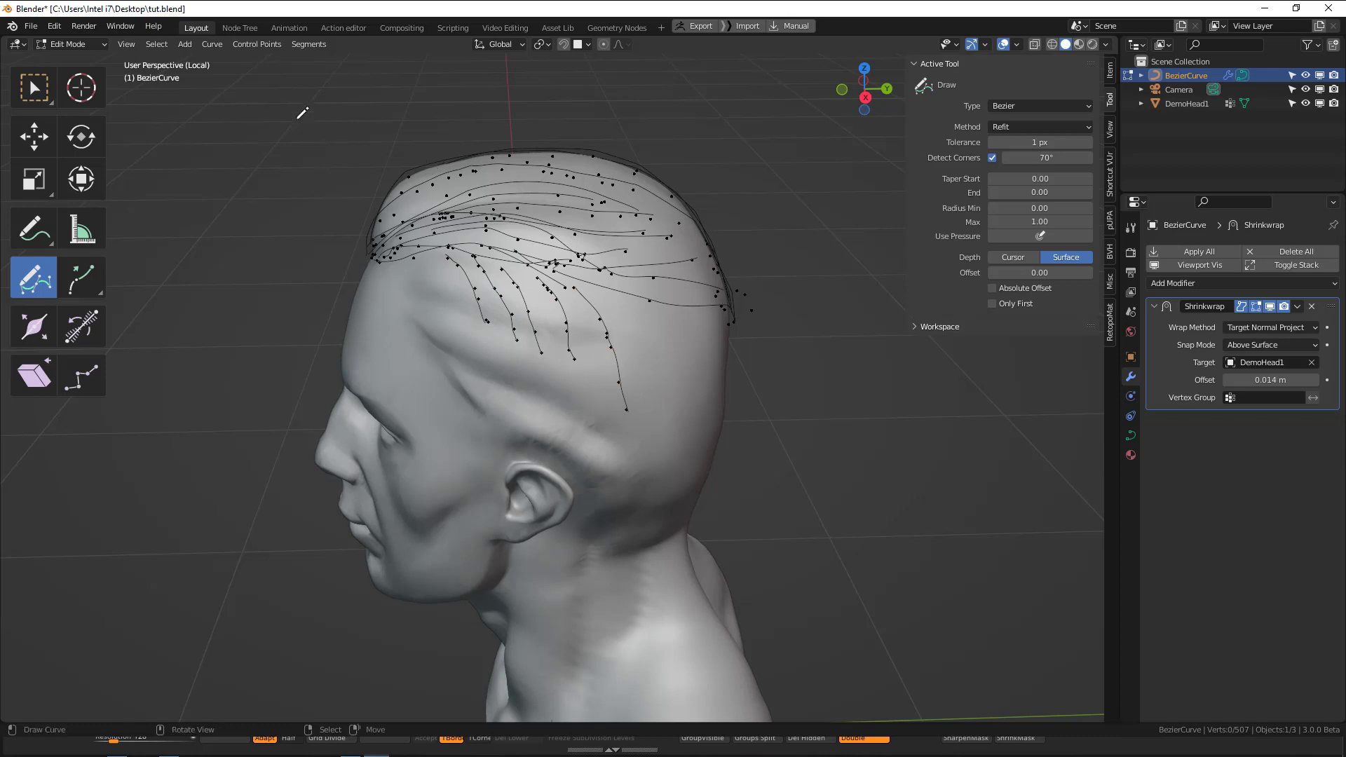
Select the first control point of every curve, check the roots in wireframe and solid views, and clear the selection.
click(161, 48)
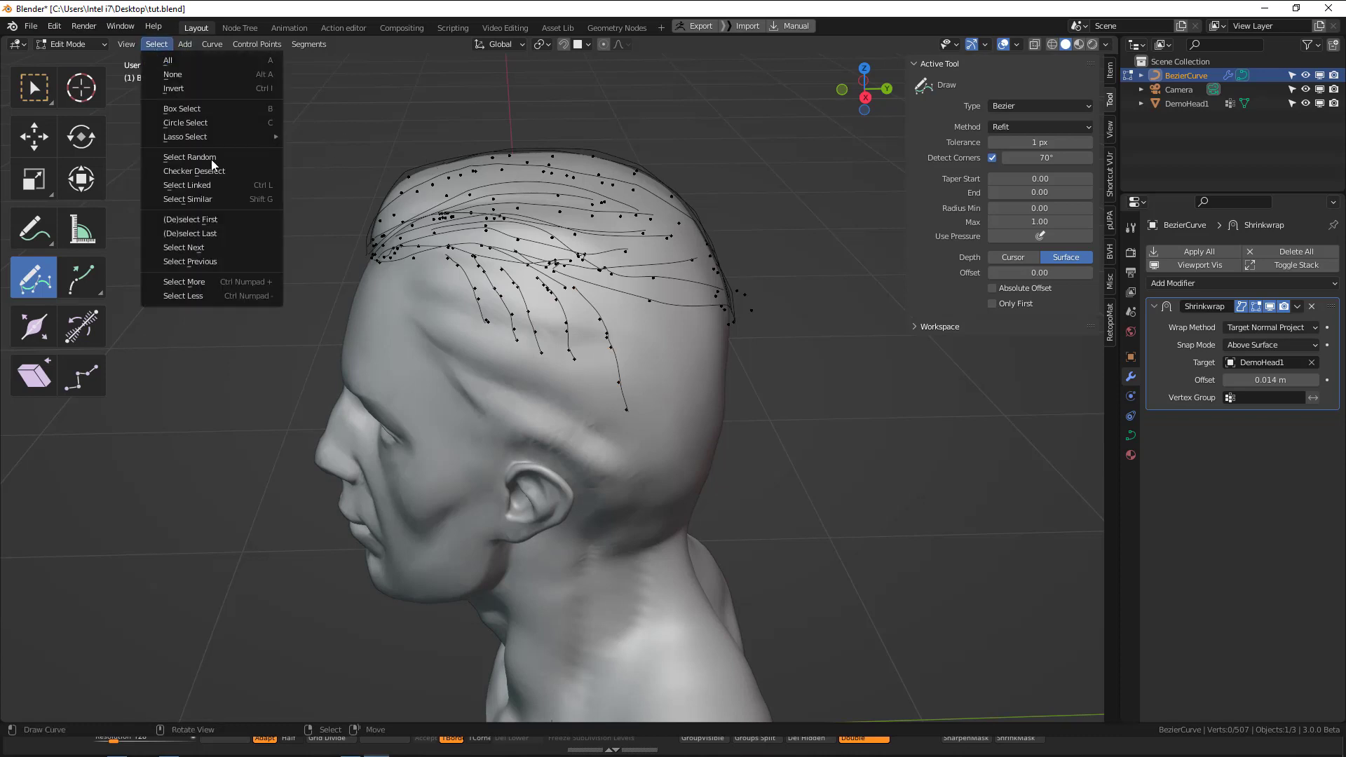
click(223, 220)
middle_drag(579, 334, 686, 322)
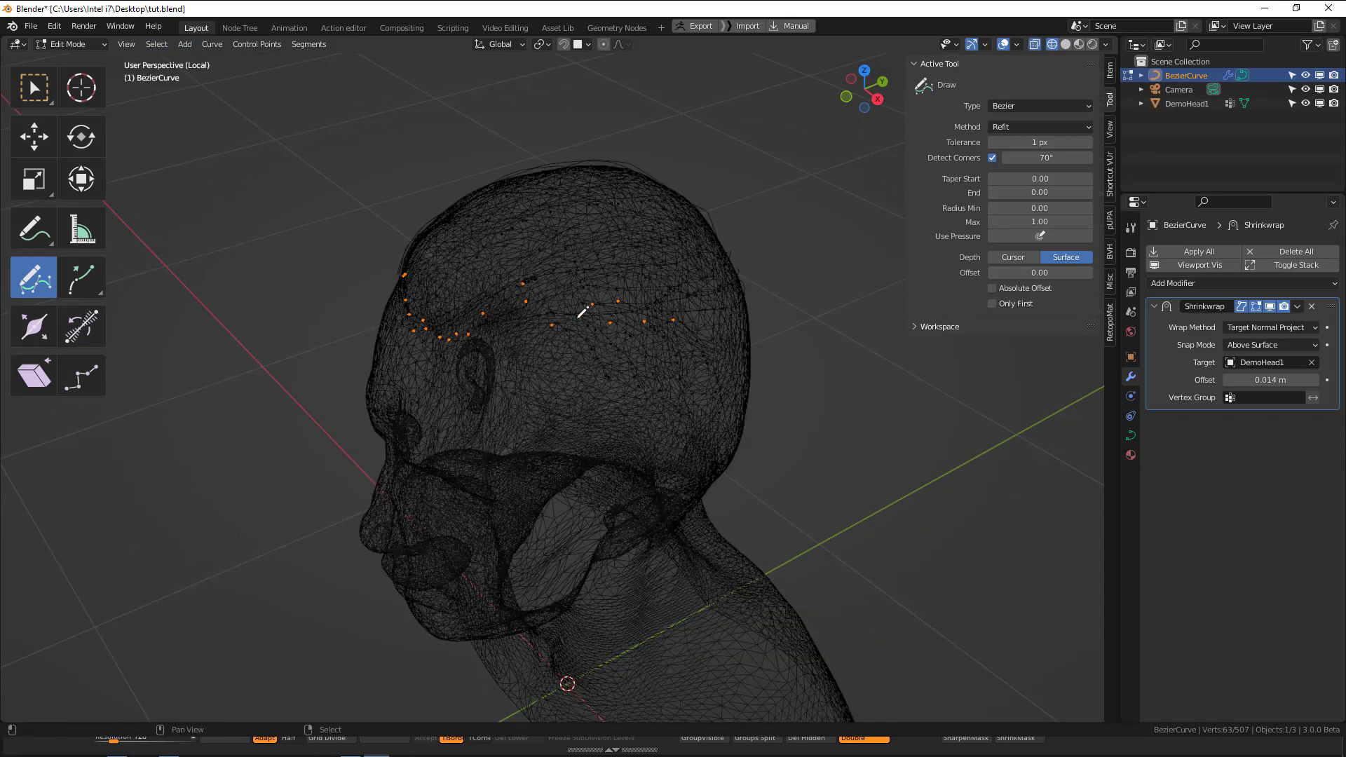
middle_drag(596, 314, 519, 317)
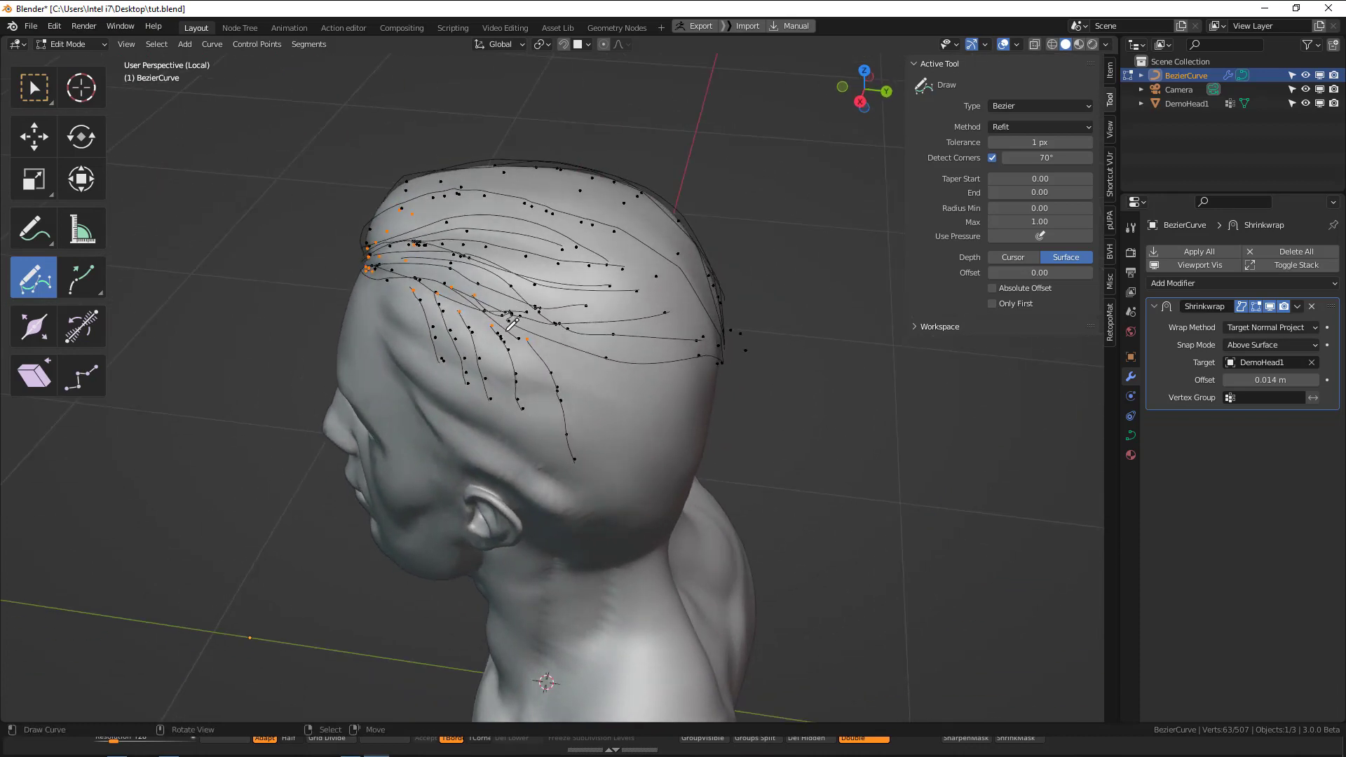
key(alt+a)
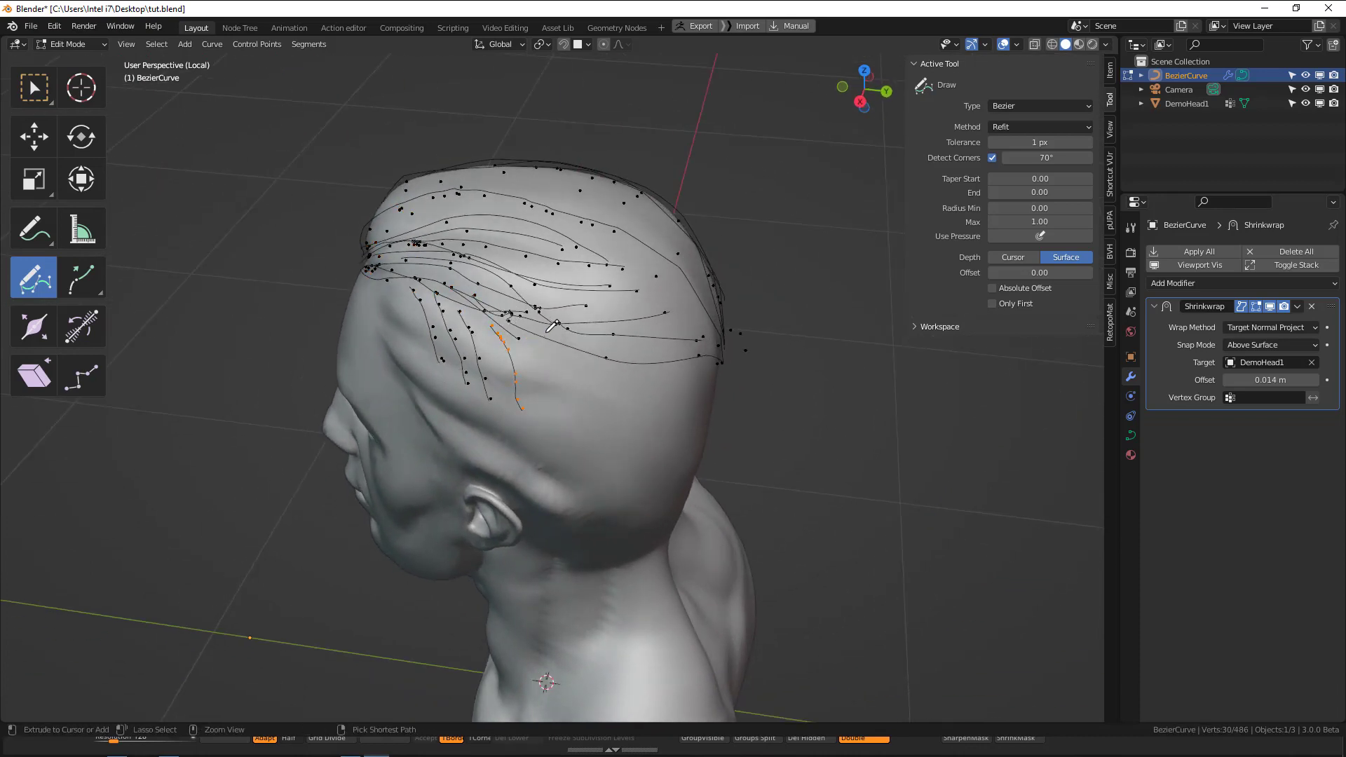
Undo the newly drawn curves on the side of the head.
key(ctrl+z)
key(ctrl+z)
mouse_move(552, 327)
middle_down()
mouse_move(675, 343)
mouse_move(698, 319)
middle_up()
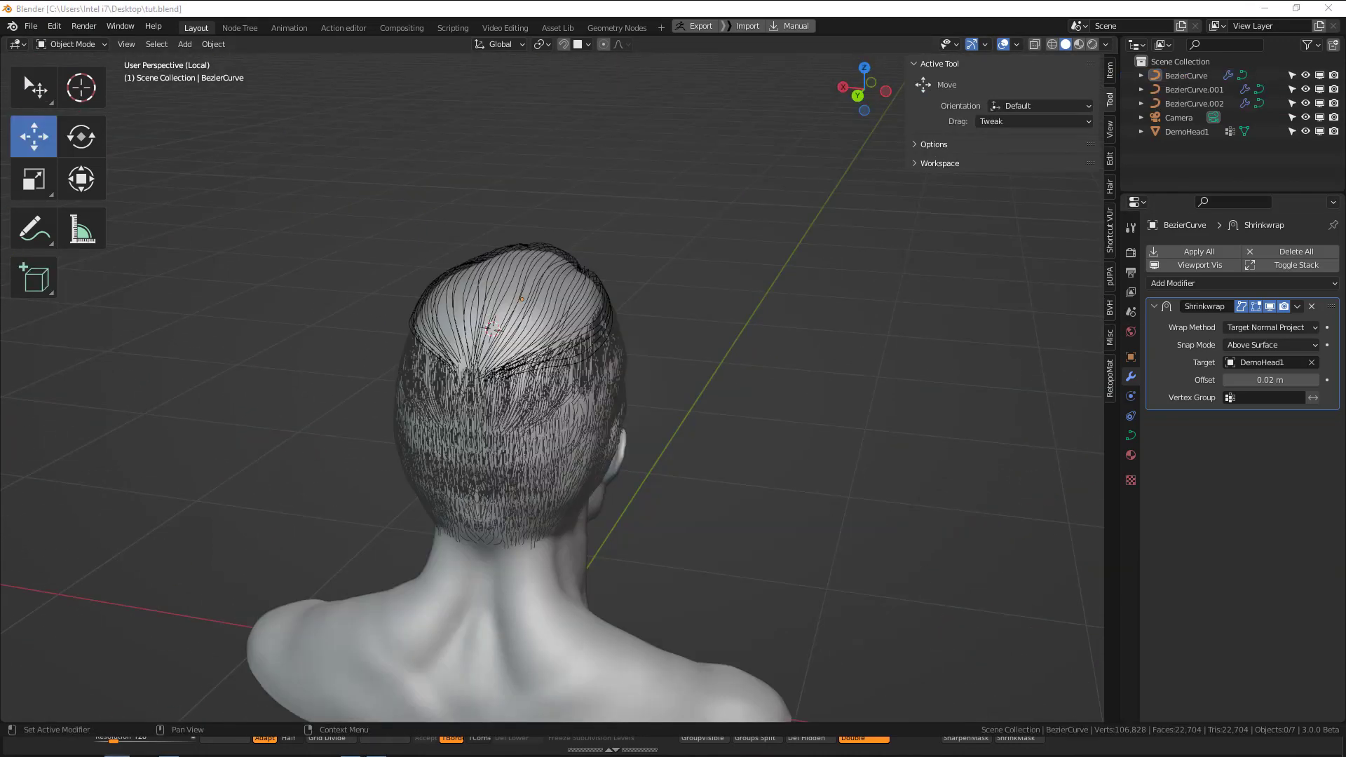
Disable BezierCurve.002 and BezierCurve.001 in the viewport and open the top hair curve object for editing.
middle_drag(485, 429, 645, 336)
click(444, 312)
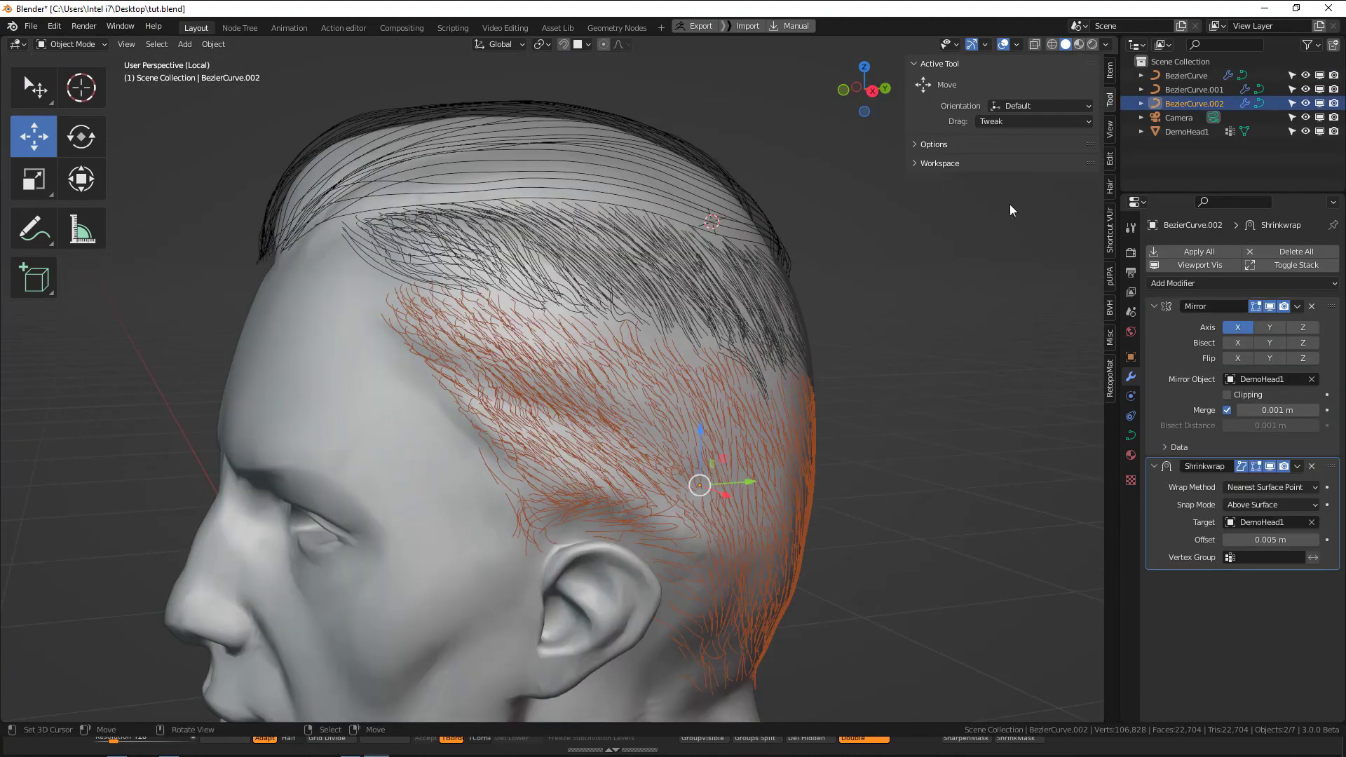
click(1321, 103)
click(1321, 89)
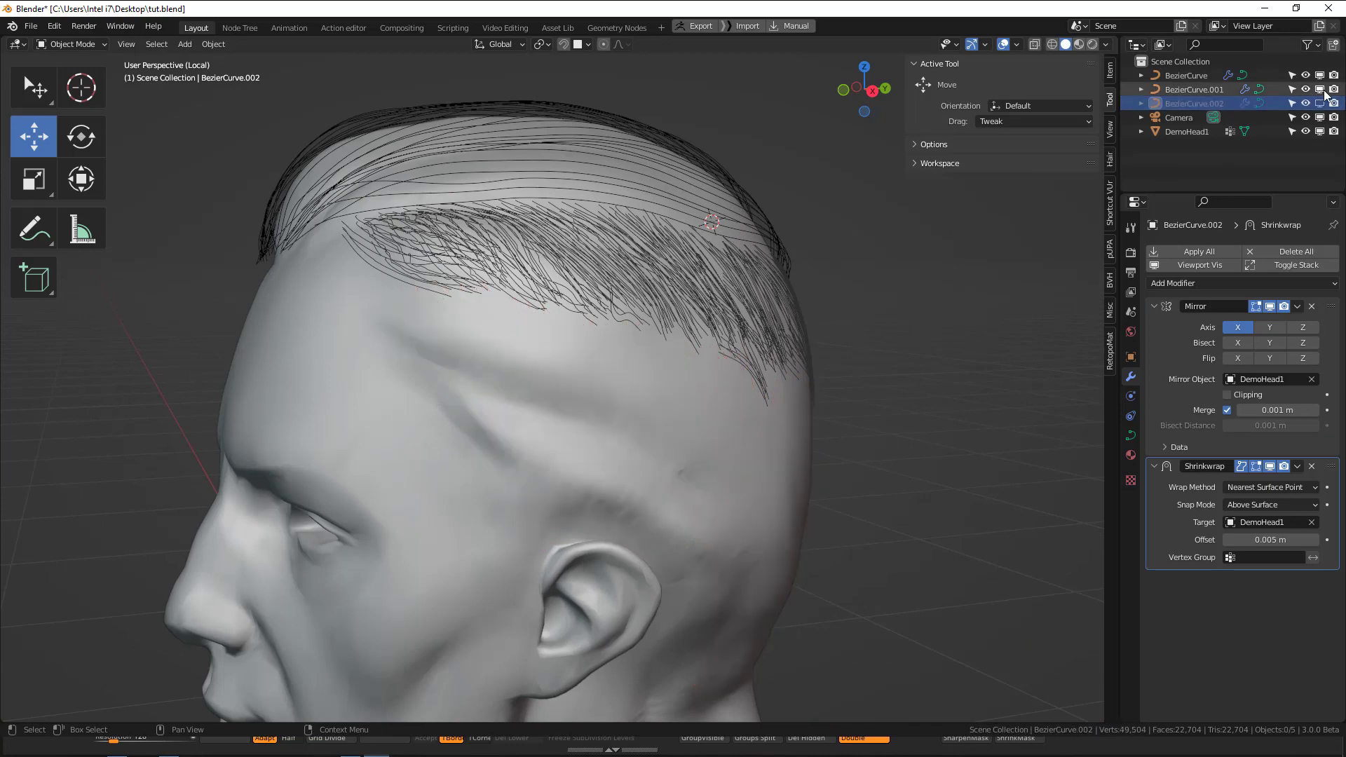
scroll(718, 188, down, 2)
click(640, 225)
mouse_move(643, 230)
middle_down()
mouse_move(615, 272)
mouse_move(549, 263)
mouse_move(485, 354)
middle_up()
key(Tab)
scroll(539, 288, up, 2)
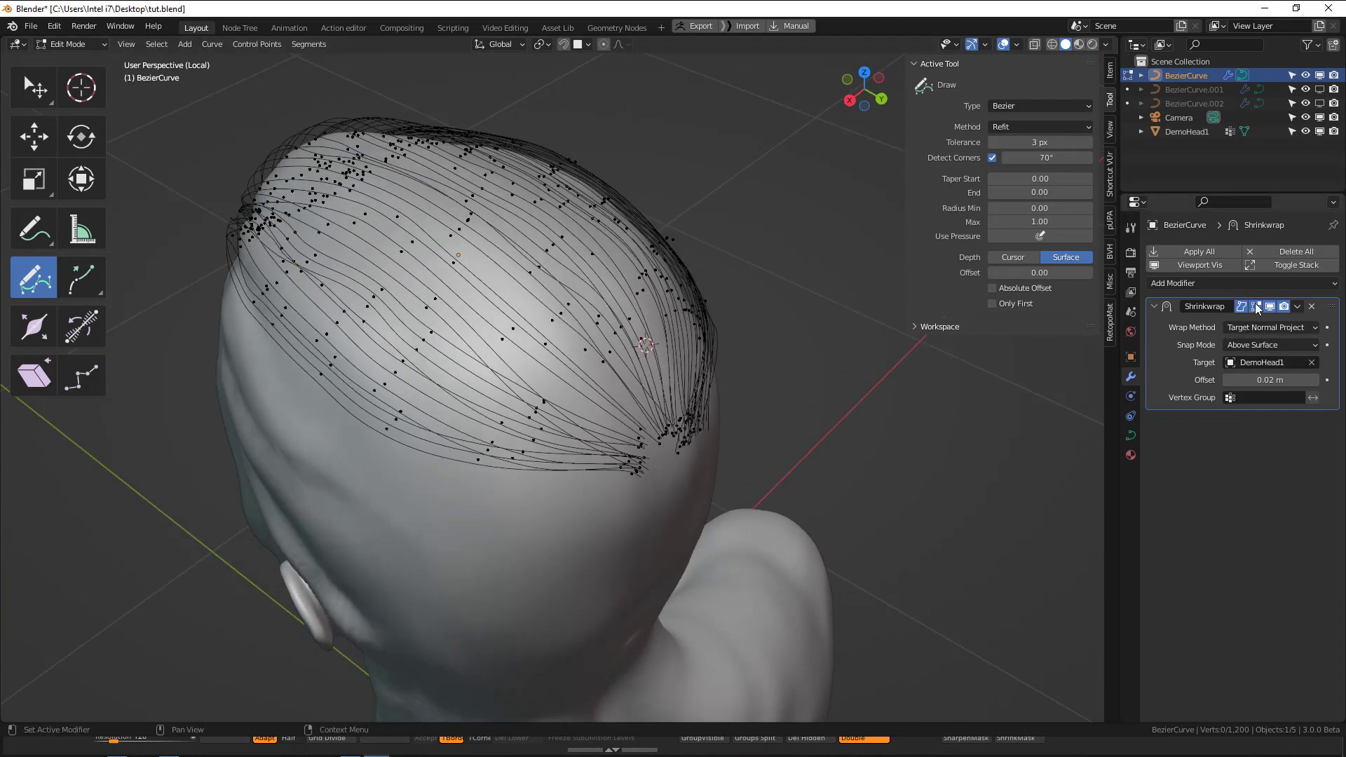
Duplicate one strand running over the crown, place the copy right beside it, and deselect all points.
shift+middle_drag(419, 384, 536, 425)
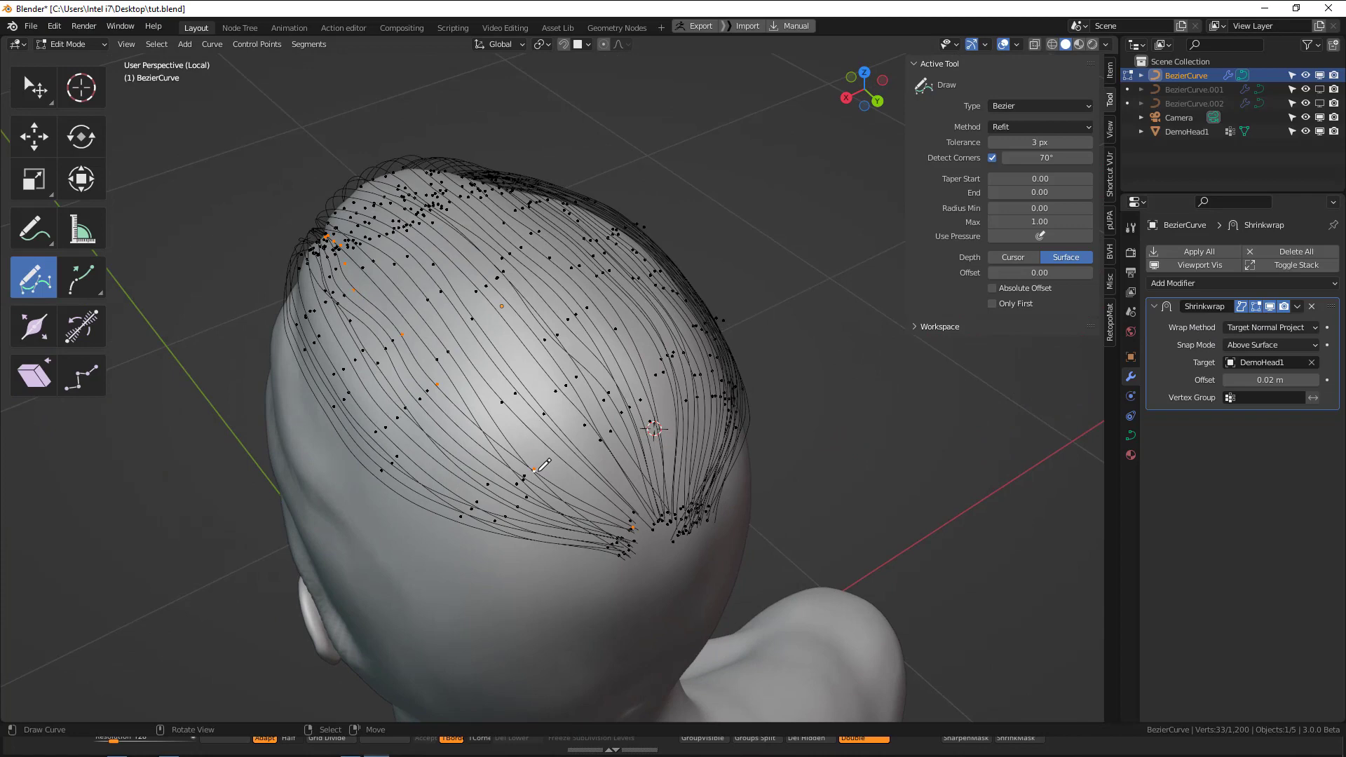
key(shift+d)
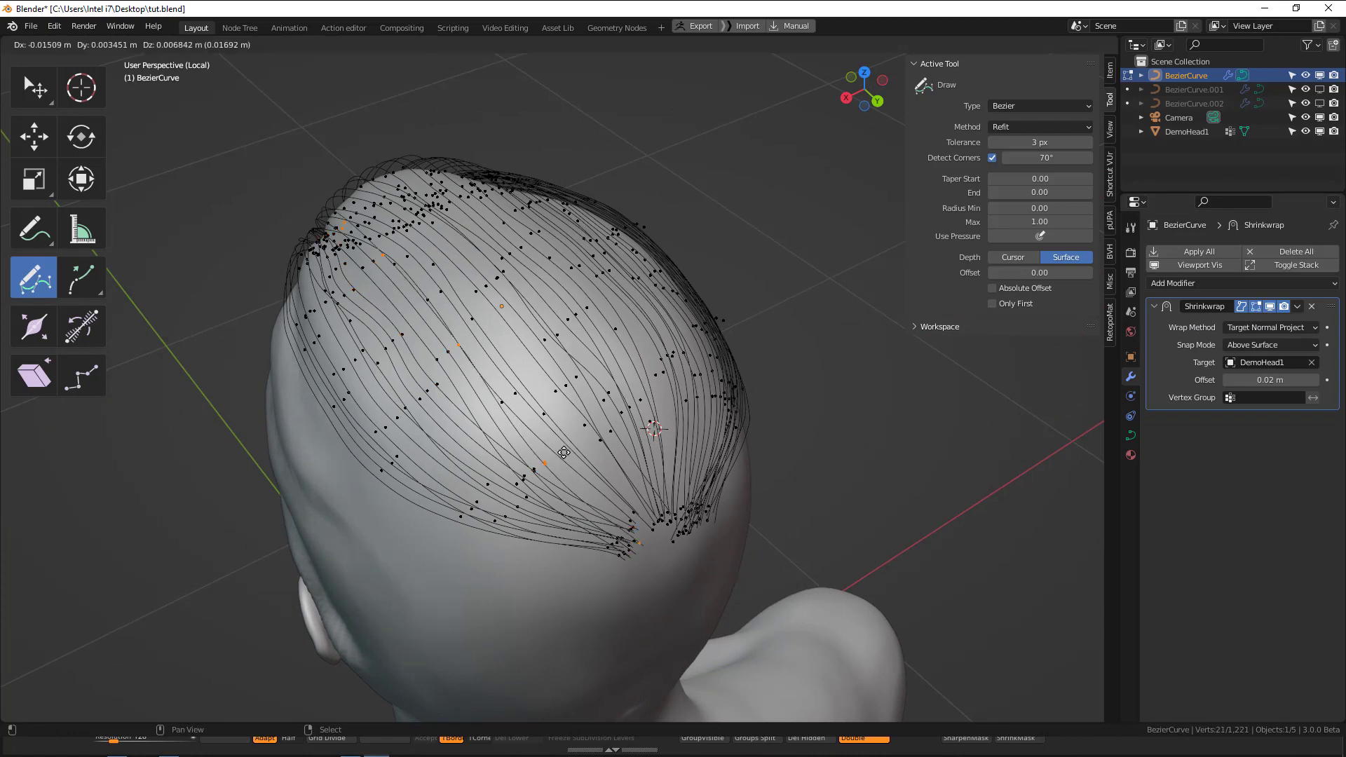
click(551, 464)
middle_drag(625, 472, 680, 246)
key(alt+a)
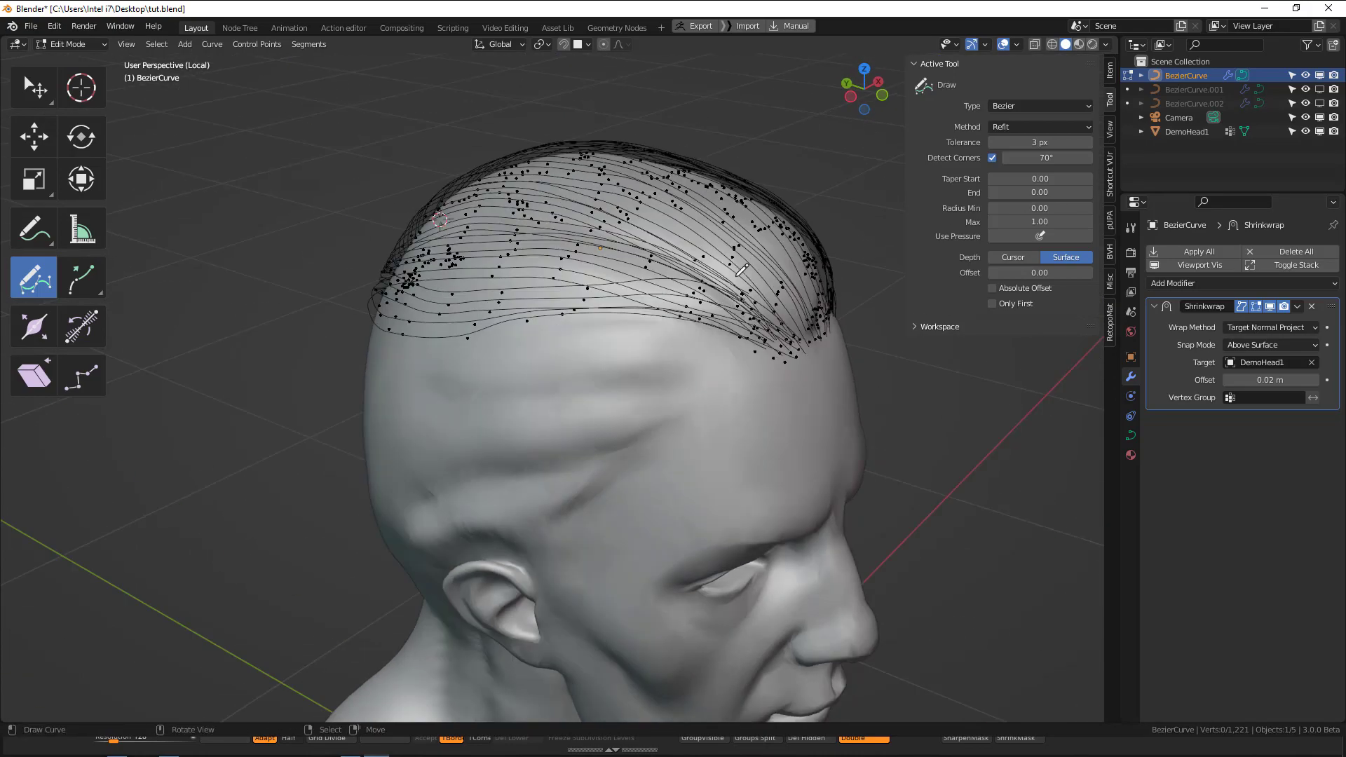
Examine the flow and spacing of the top guide curves from the front, both sides and the back of the head.
middle_drag(762, 303, 632, 211)
middle_drag(660, 308, 594, 293)
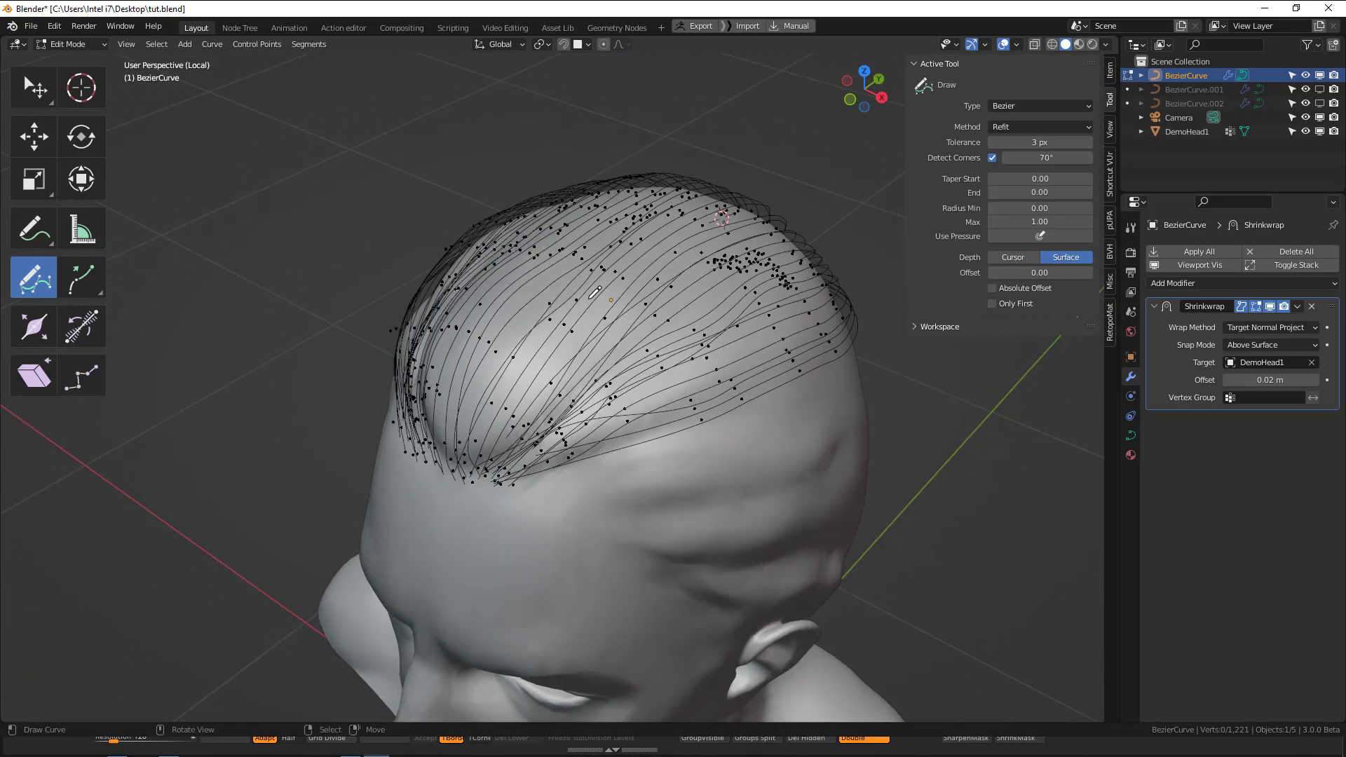
middle_drag(616, 351, 548, 331)
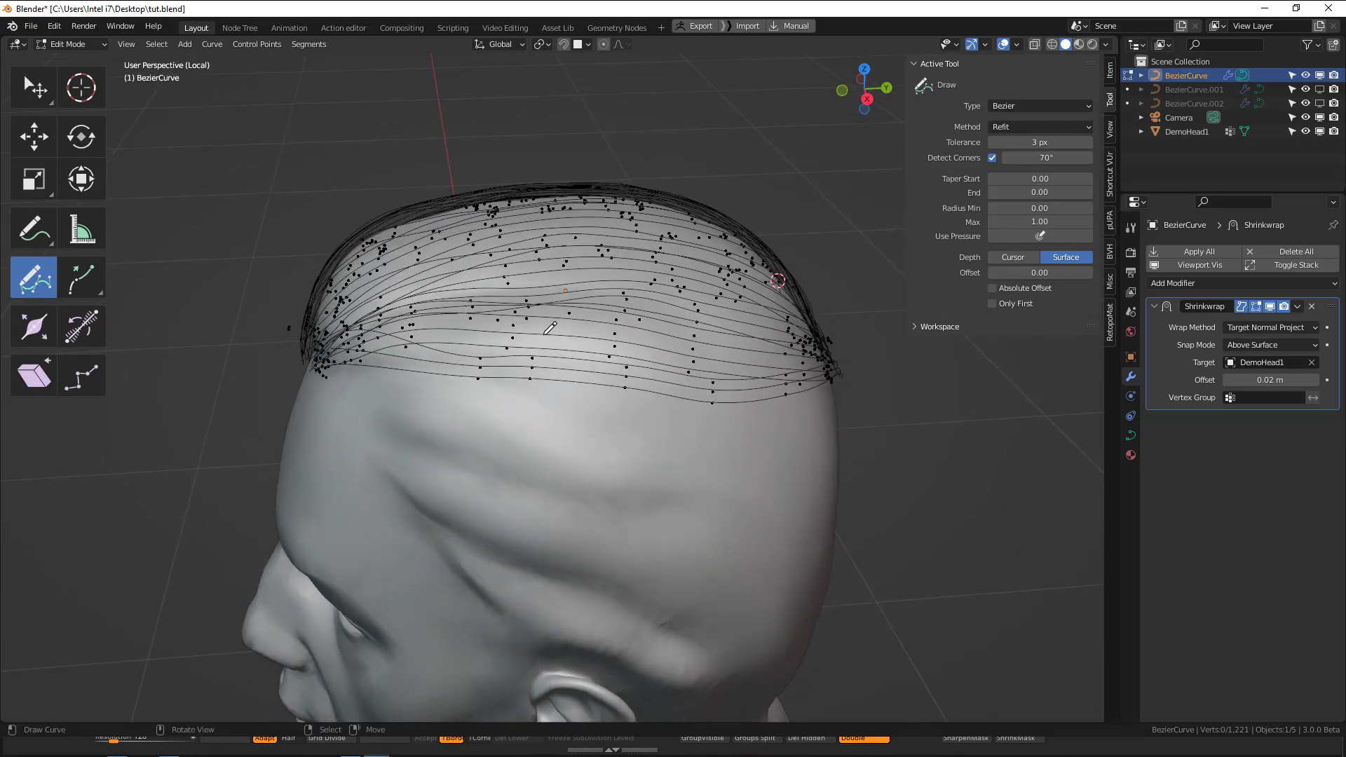
middle_drag(526, 376, 702, 375)
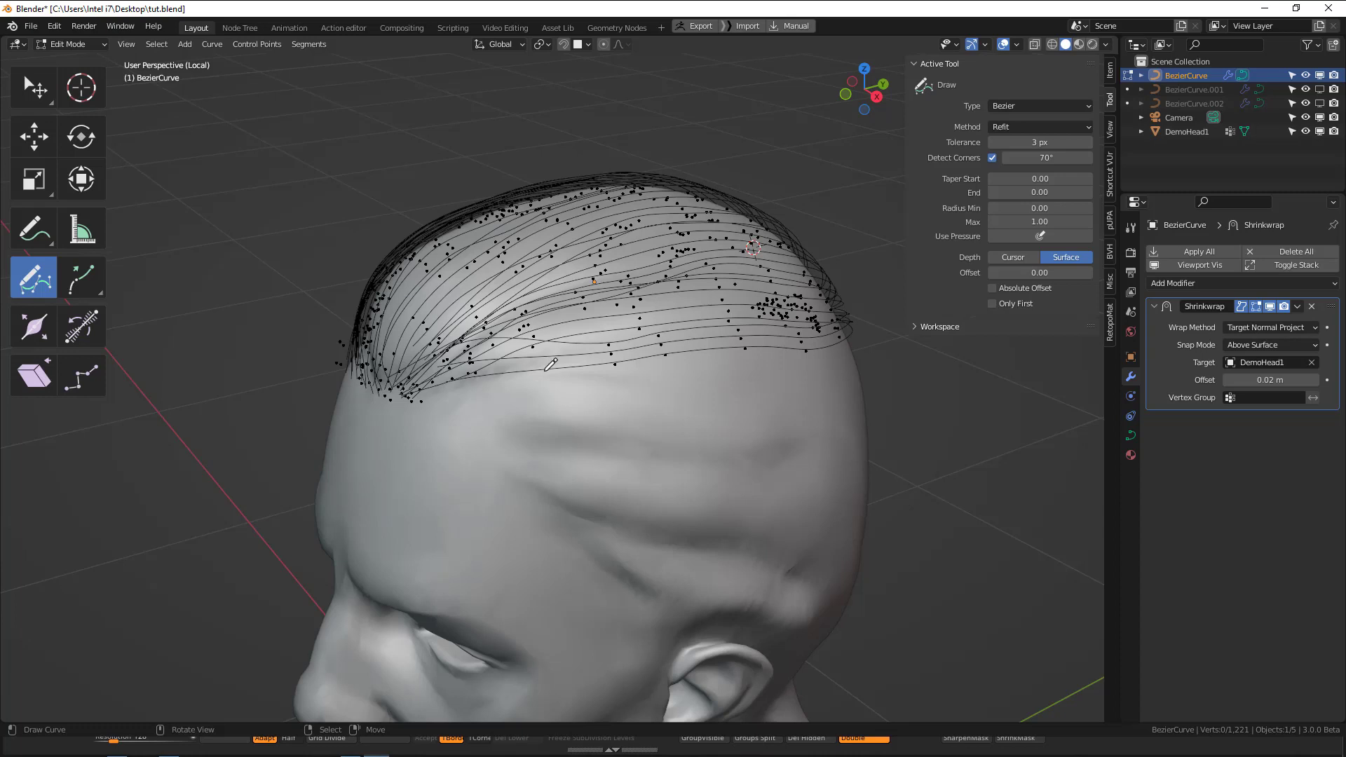
mouse_move(552, 364)
middle_down()
mouse_move(497, 317)
mouse_move(590, 418)
mouse_move(659, 408)
mouse_move(620, 378)
middle_up()
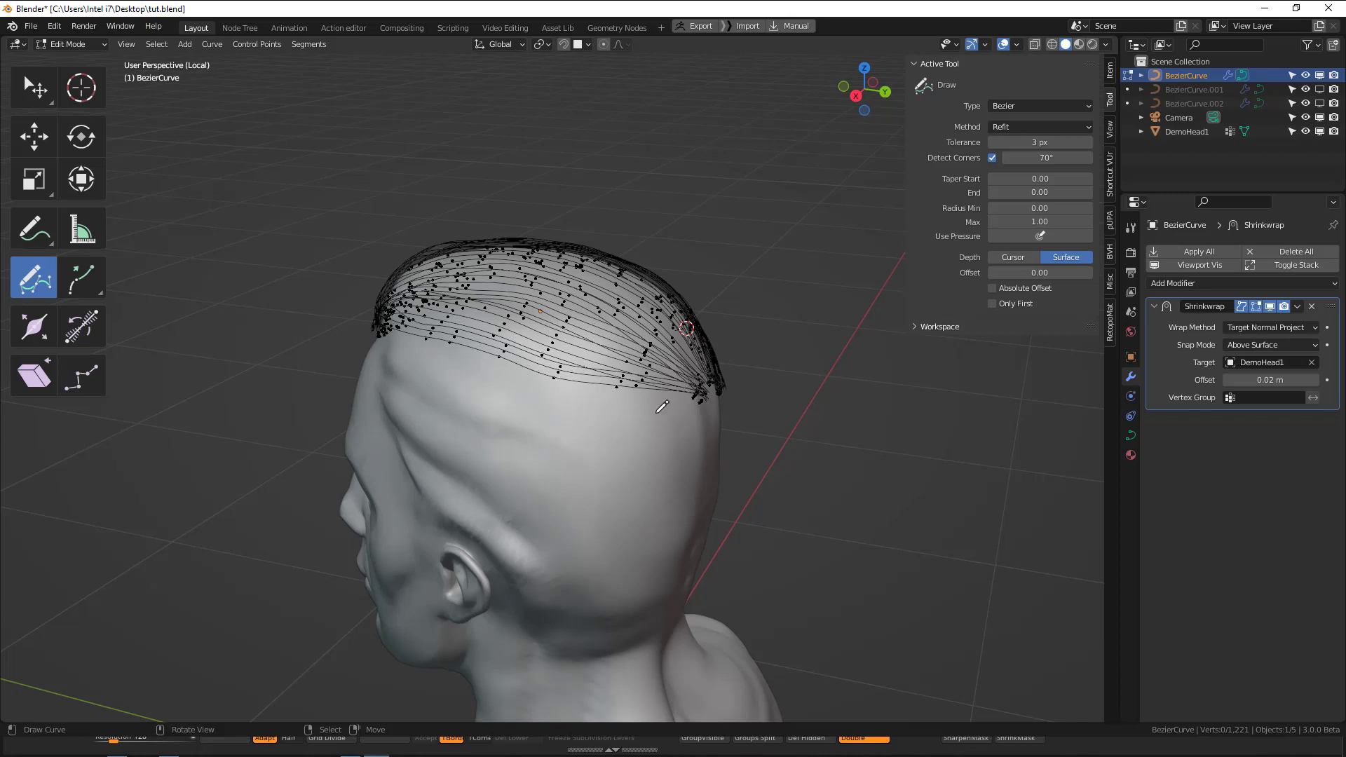
middle_drag(662, 407, 635, 412)
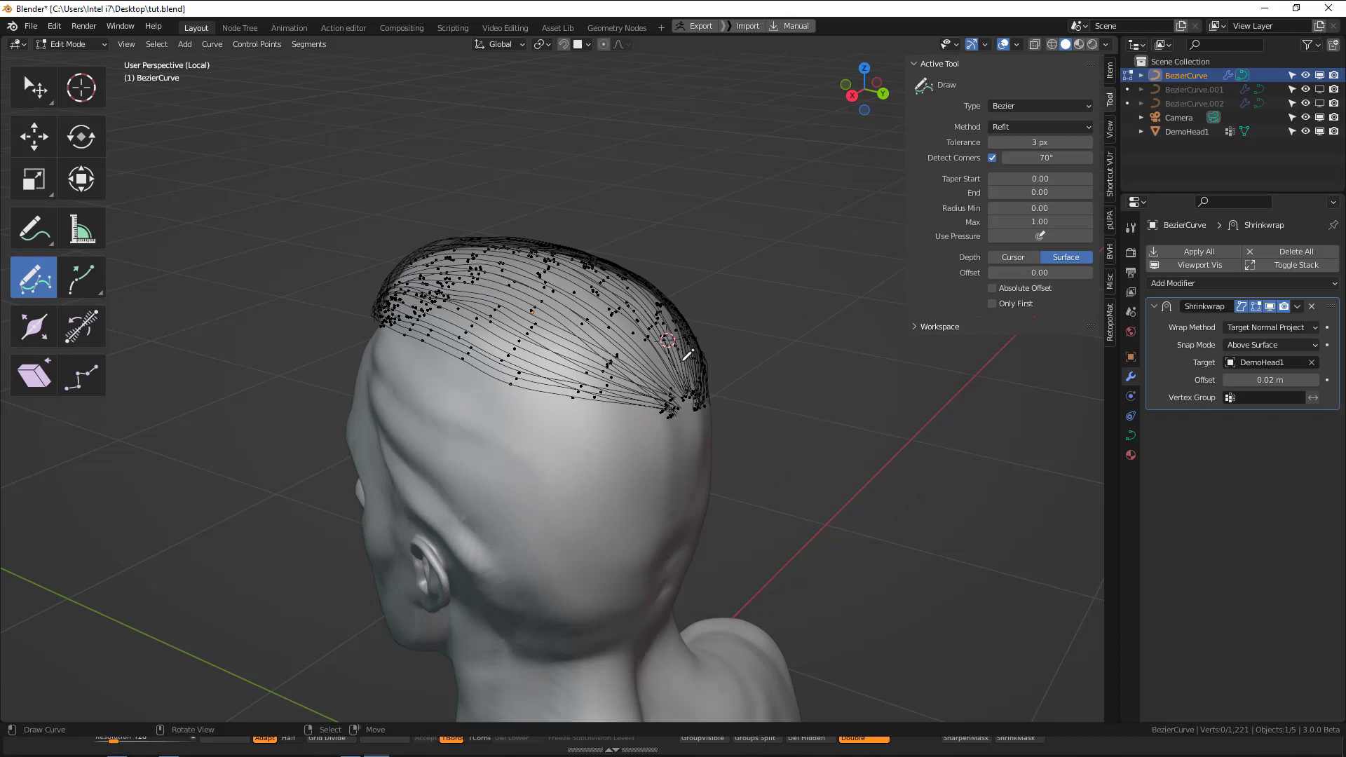
middle_drag(627, 377, 534, 367)
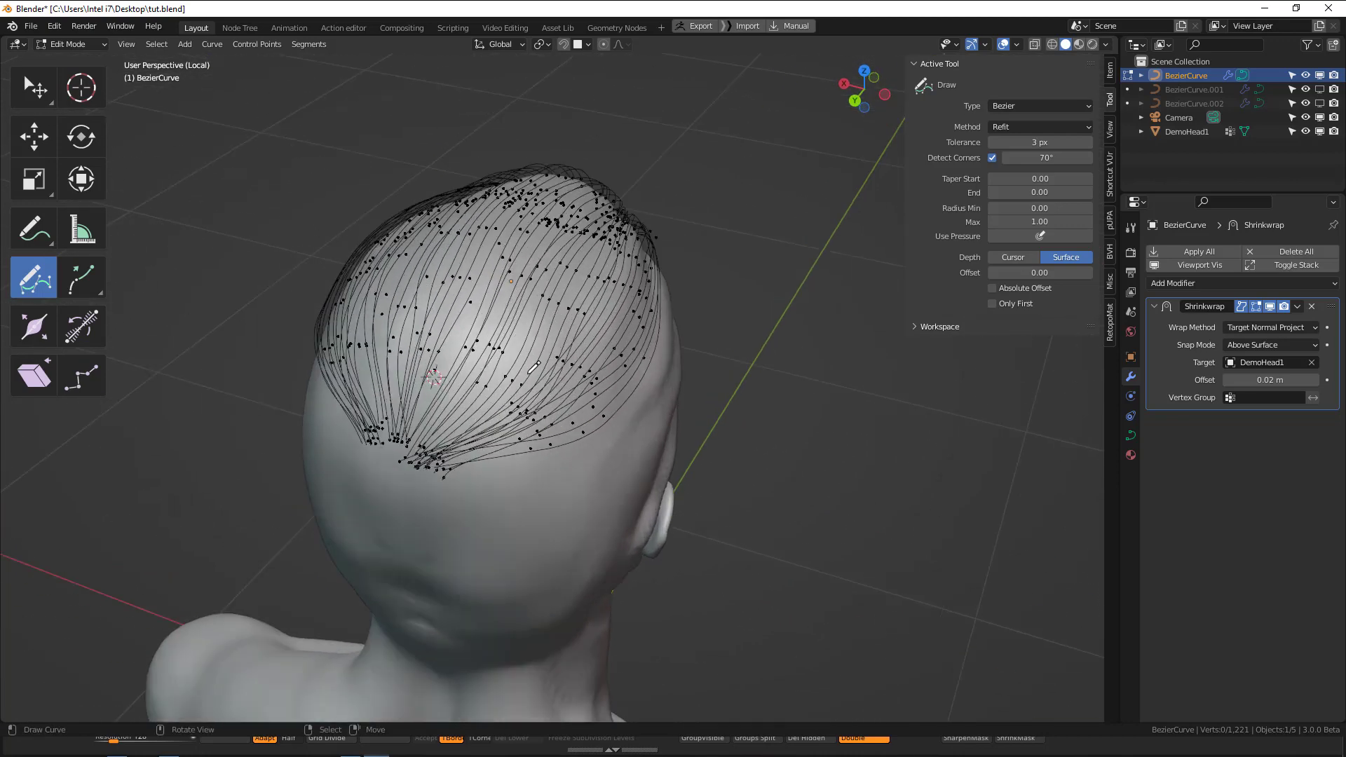
middle_drag(617, 326, 556, 320)
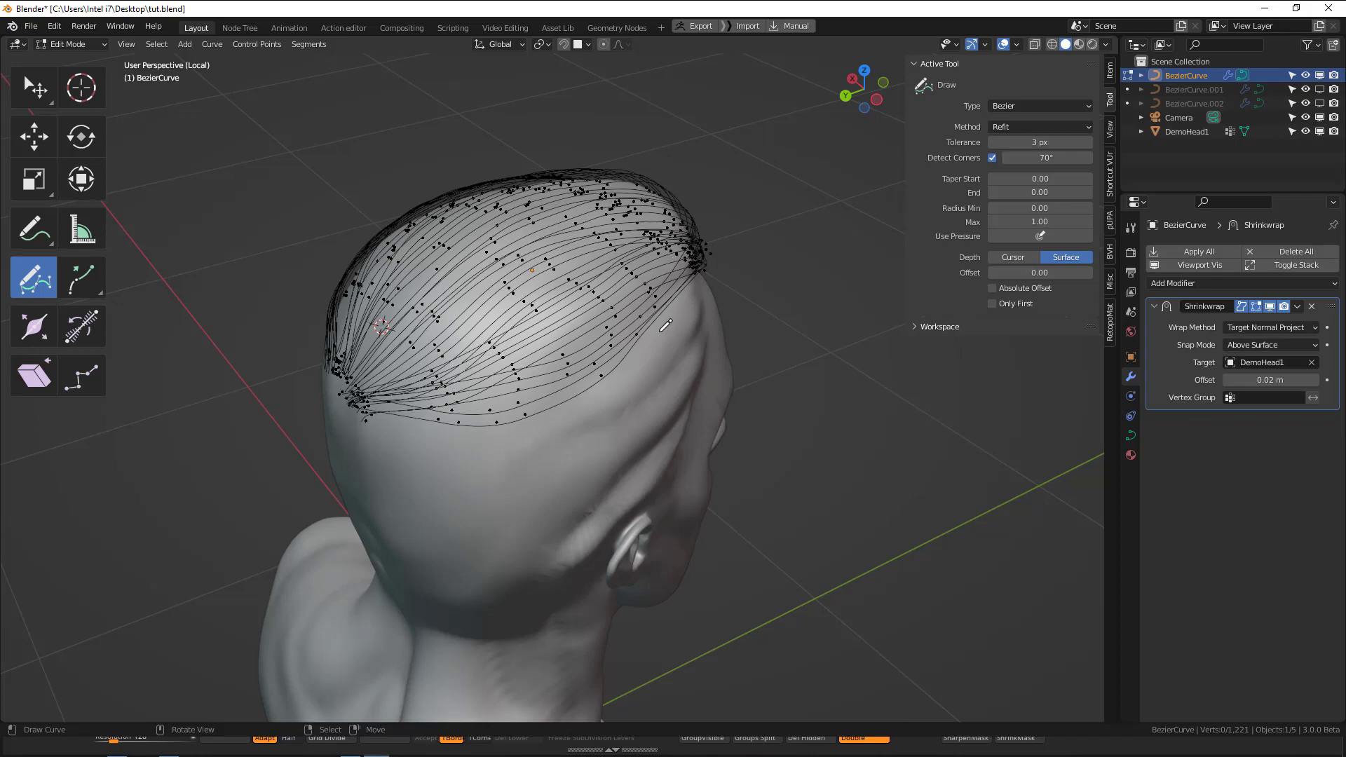
middle_drag(665, 326, 617, 330)
Finish editing the top curves, enable BezierCurve.001 and BezierCurve.002 in the viewport again, and clear the selection.
key(Tab)
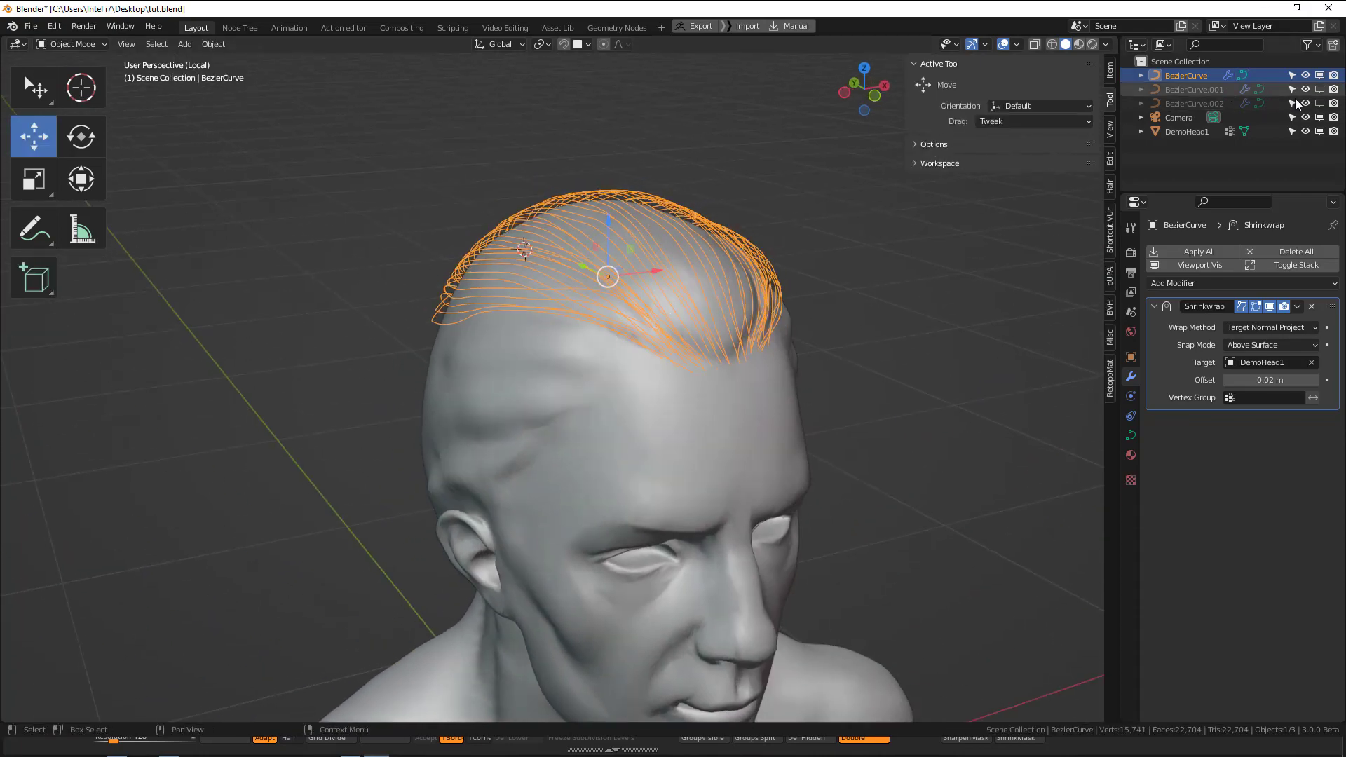
click(1320, 89)
click(1320, 104)
key(alt+a)
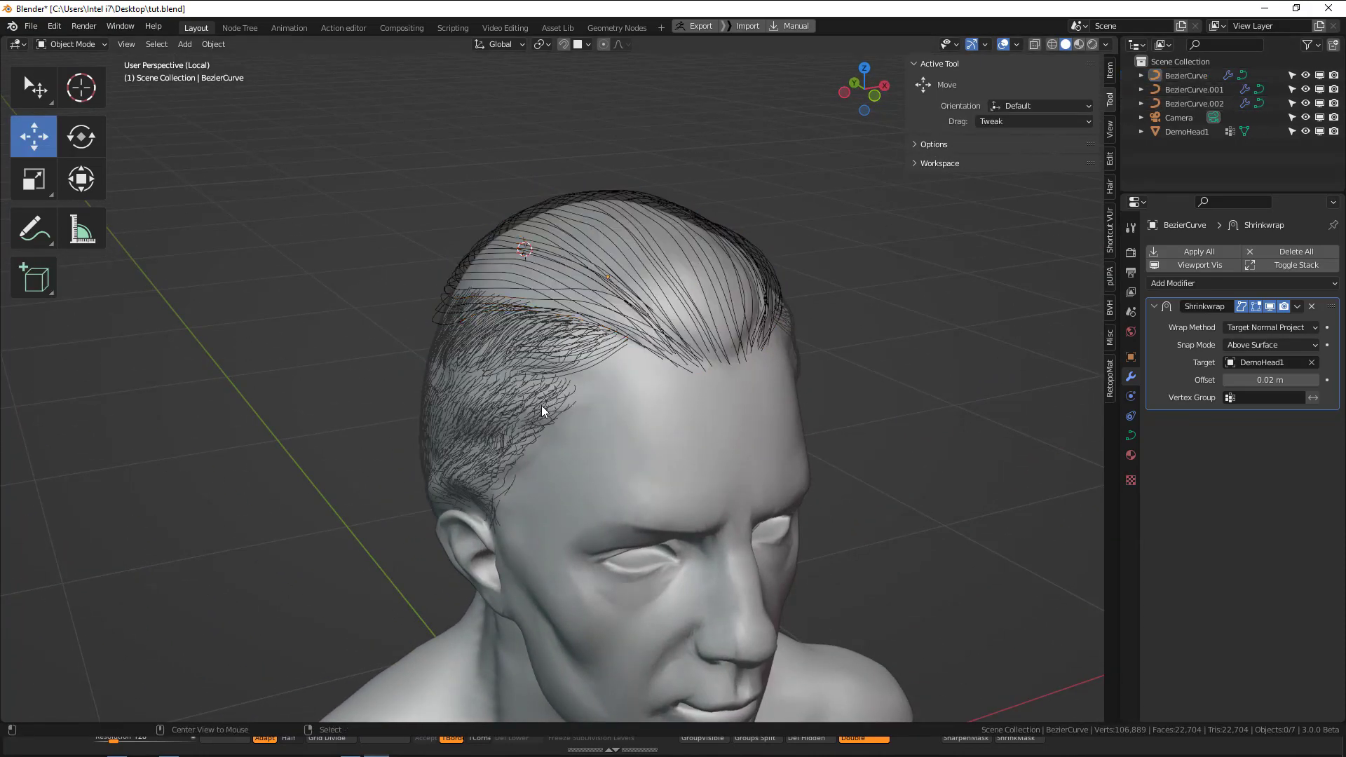
Inspect how the top curves overlap the side hair curves from the side and in the front view.
middle_drag(541, 405, 692, 344)
click(525, 392)
click(713, 309)
click(723, 292)
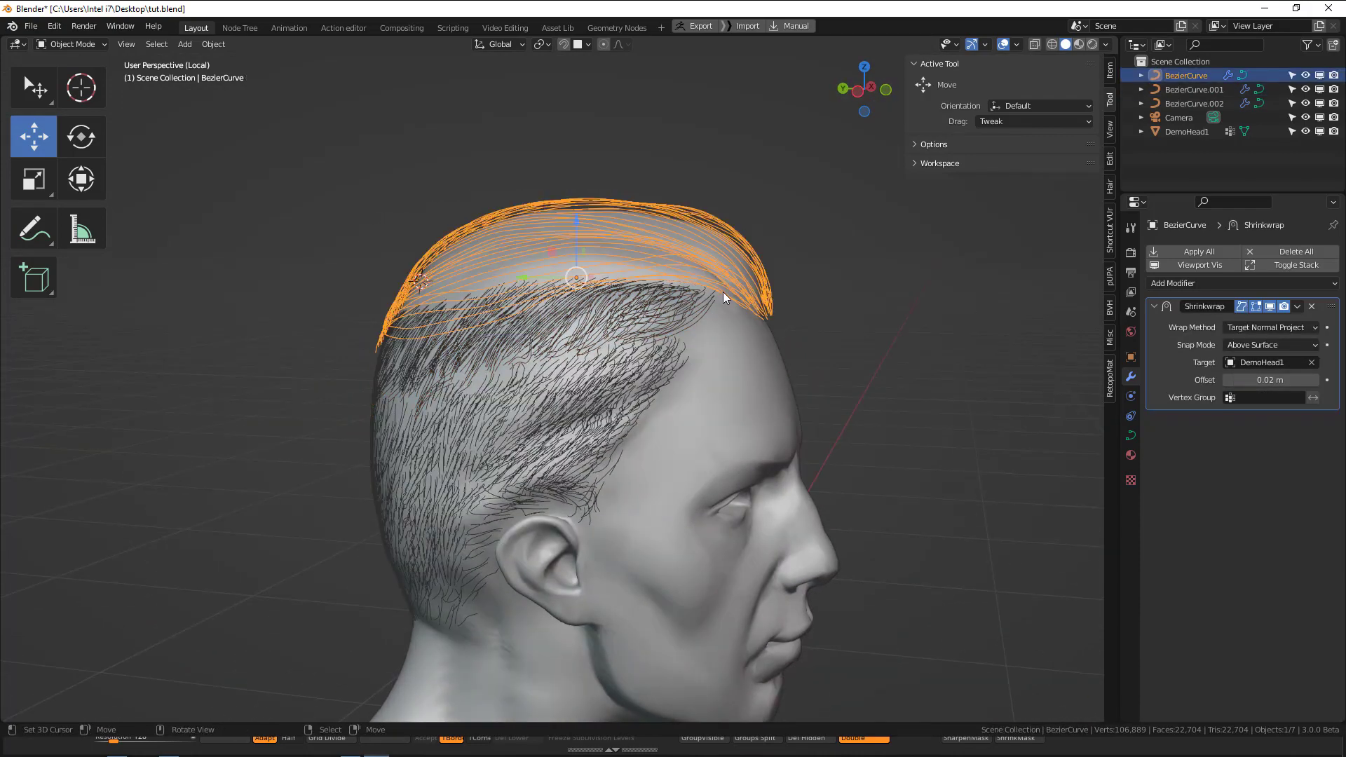
middle_drag(722, 291, 441, 356)
click(676, 341)
key(KP_1)
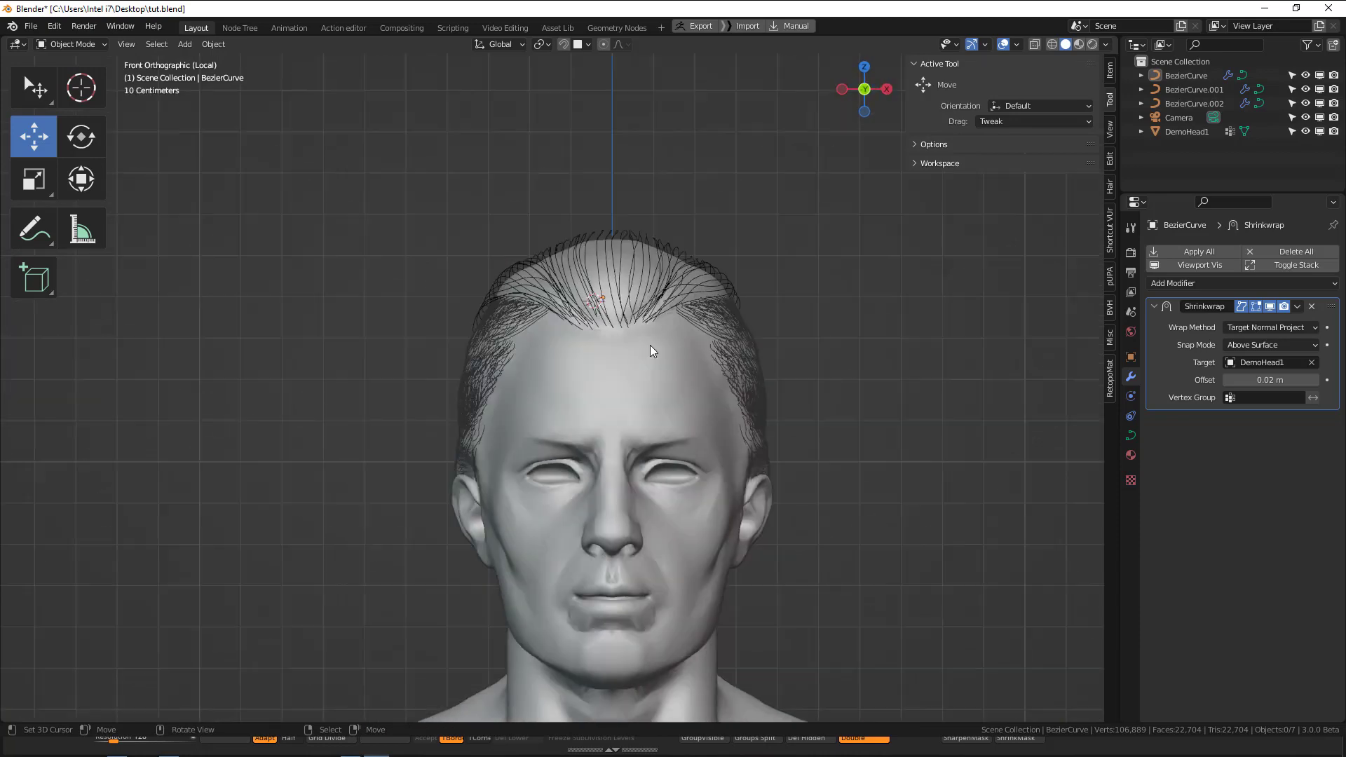
Hide BezierCurve and BezierCurve.001, and open BezierCurve.002 for editing with only its short temple strands shown.
key(h)
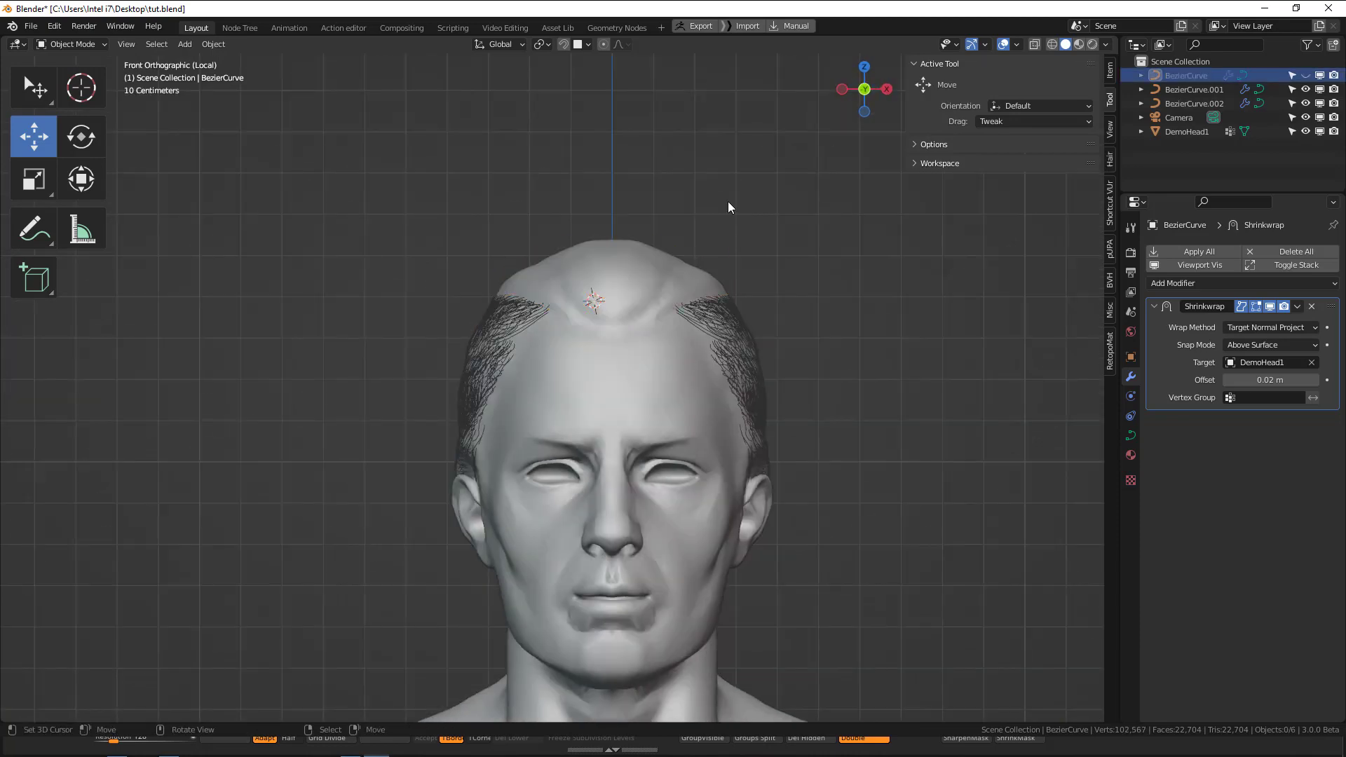
click(729, 300)
middle_drag(737, 309, 712, 387)
right_click(737, 415)
key(Tab)
key(alt+a)
Draw a few short strands on the side of the head, just behind the temple patch.
mouse_move(562, 359)
middle_down()
mouse_move(530, 369)
mouse_move(571, 372)
middle_up()
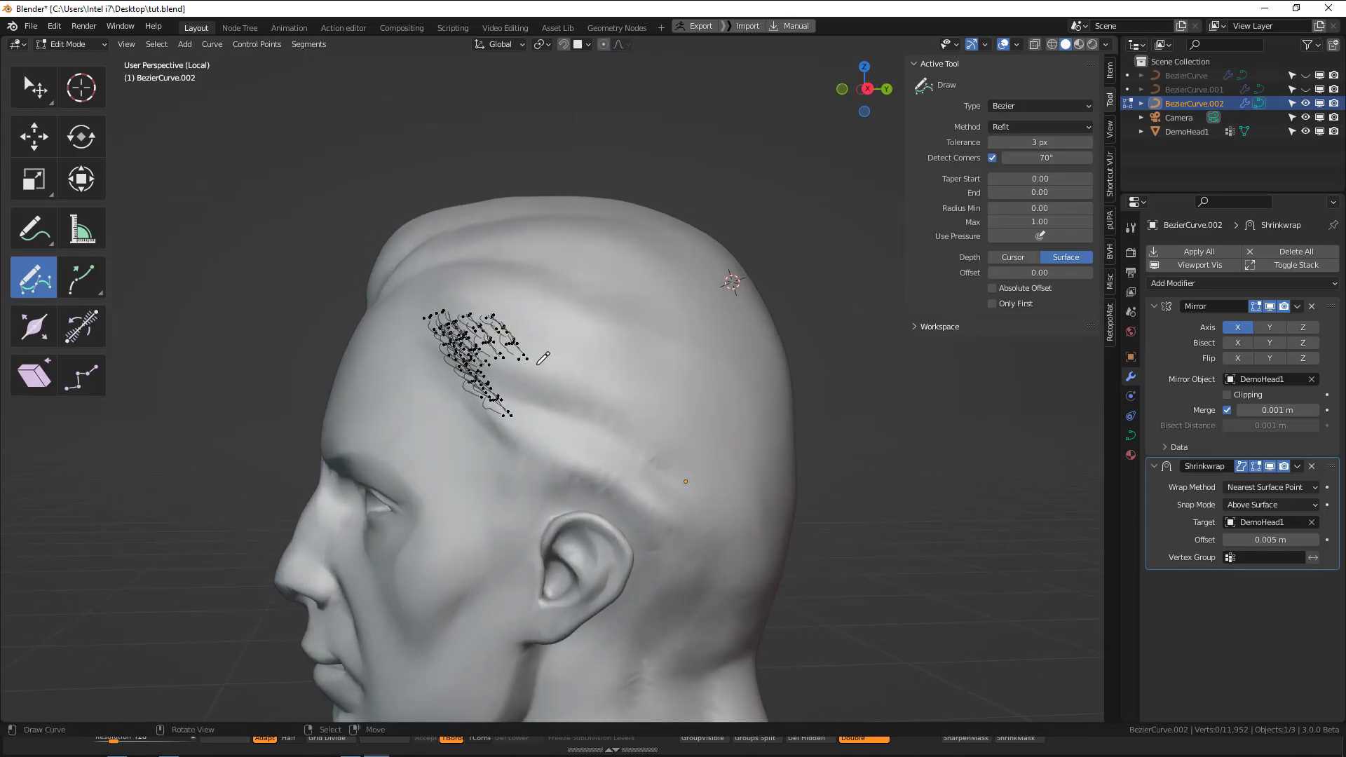
mouse_move(540, 363)
mouse_down()
mouse_move(572, 387)
mouse_move(595, 379)
mouse_up()
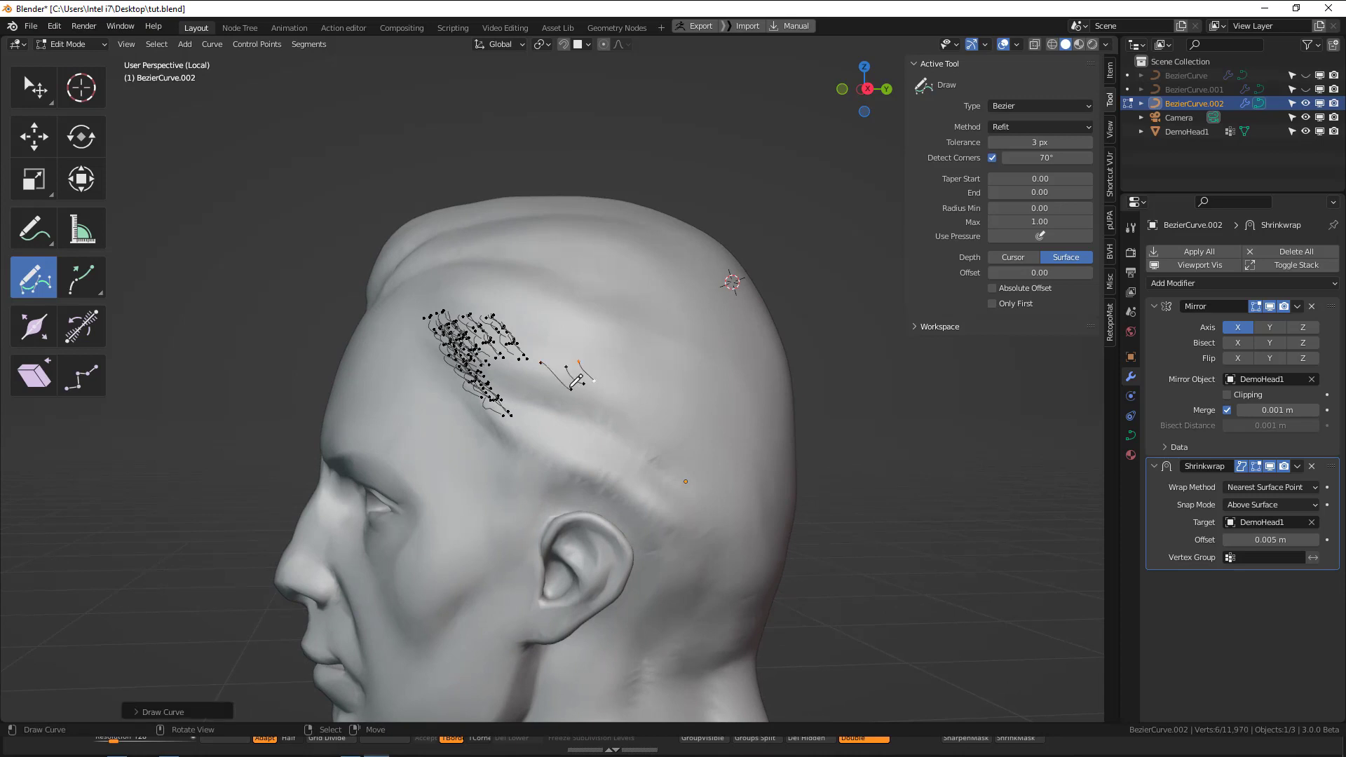
Try duplicating the whole visible patch of short strands toward the back of the head, and undo the copy.
key(a)
key(shift+d)
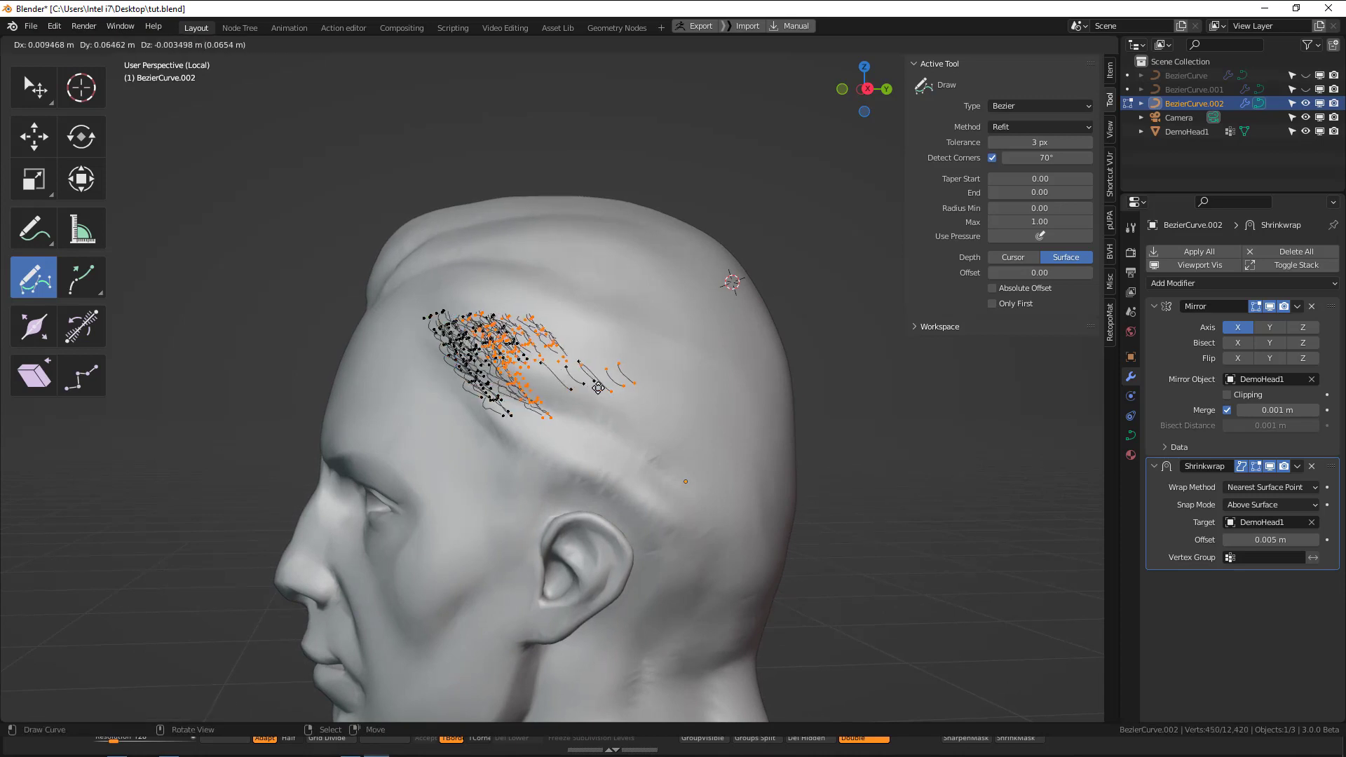
key(Escape)
key(ctrl+z)
key(ctrl+z)
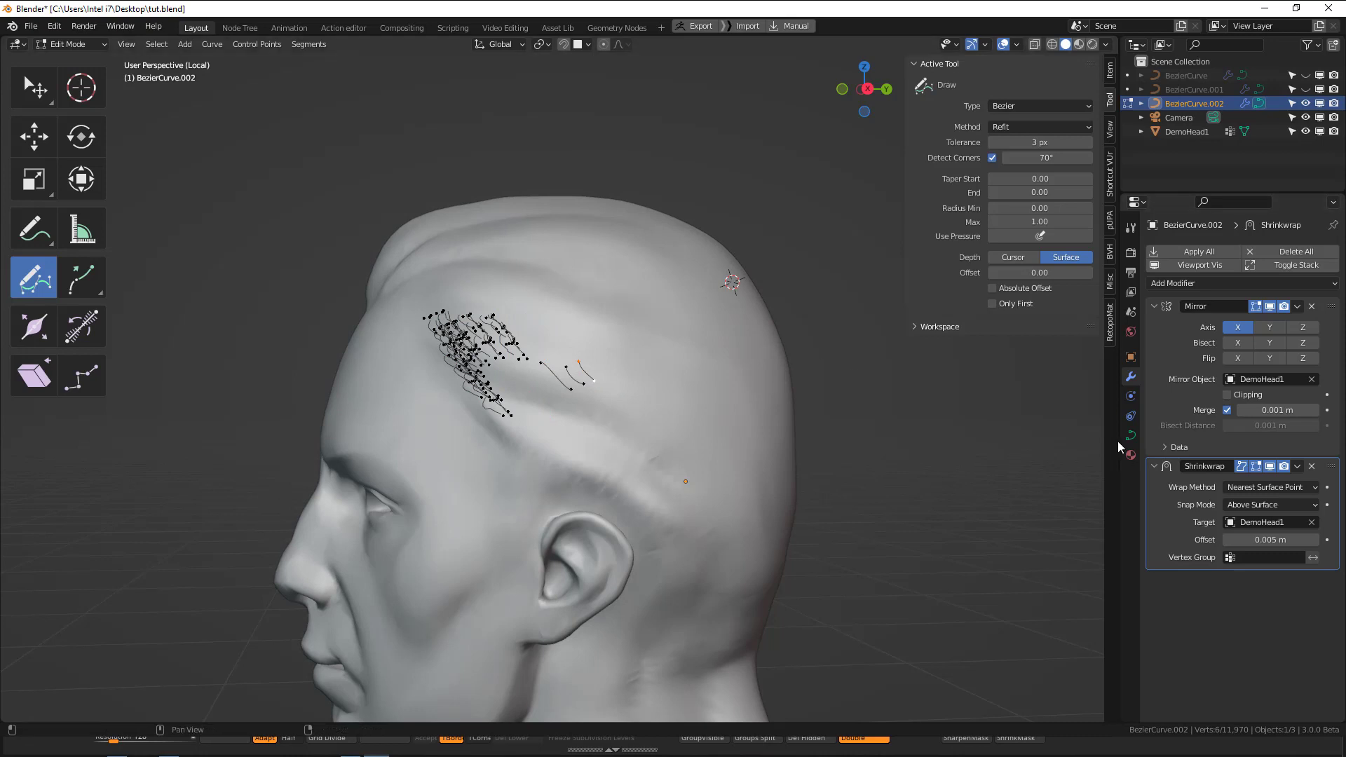
Finish editing the short side strands and unhide BezierCurve.001 and BezierCurve in the front view.
mouse_move(737, 441)
middle_down()
mouse_move(740, 400)
mouse_move(772, 397)
mouse_move(719, 439)
middle_up()
key(a)
key(Tab)
key(KP_1)
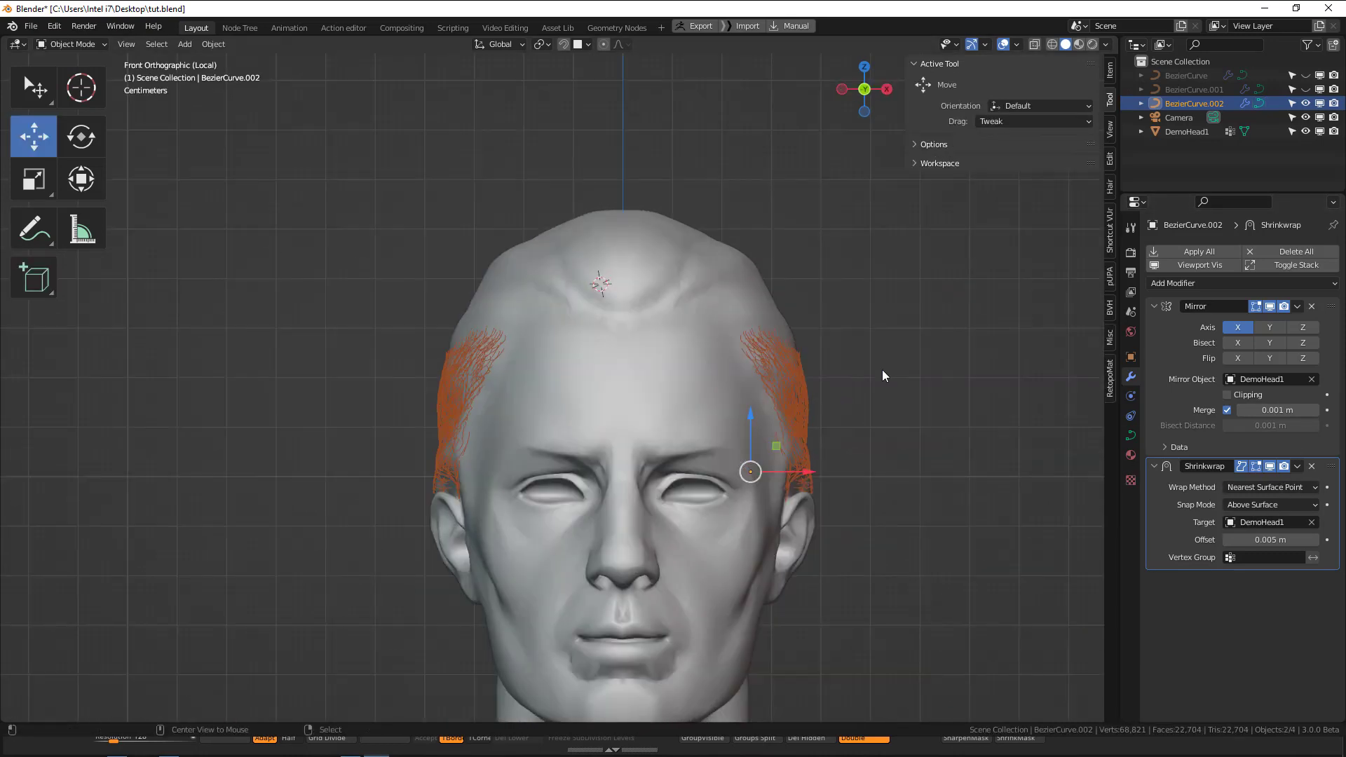
key(alt+a)
click(1305, 89)
click(1306, 75)
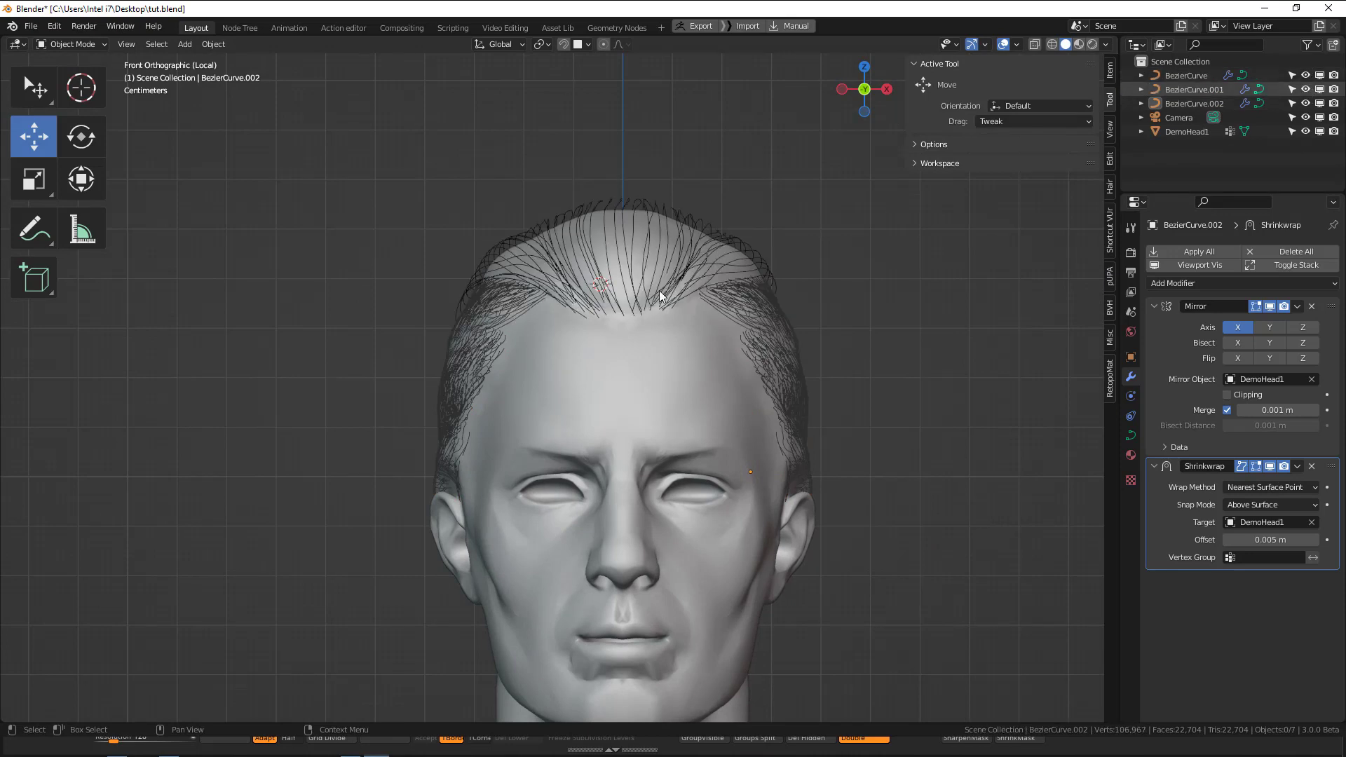
Save the file and select the top hair curve object.
scroll(641, 327, down, 1)
key(ctrl+s)
shift+middle_drag(654, 321, 613, 343)
scroll(612, 344, down, 1)
mouse_move(623, 267)
middle_down()
mouse_move(641, 281)
mouse_move(616, 259)
middle_up()
click(642, 280)
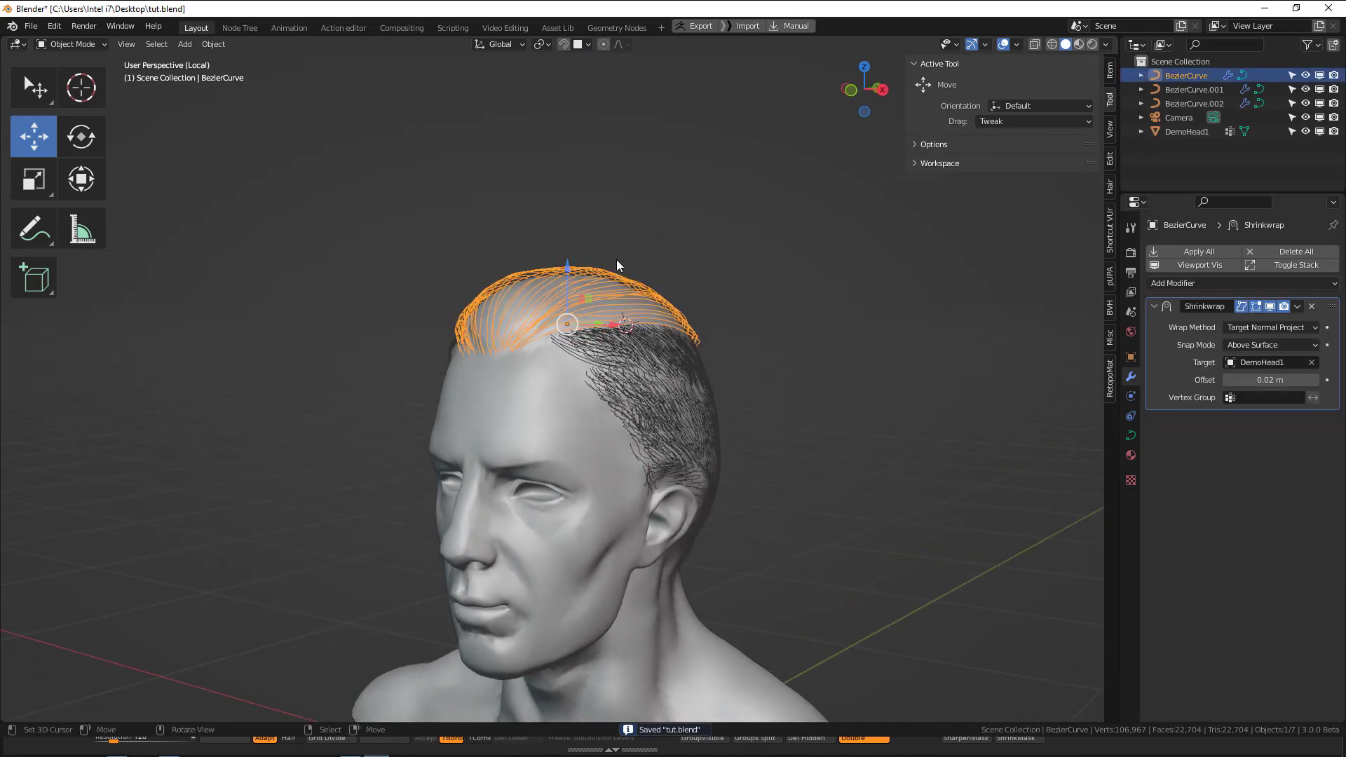
Switch to the Geometry Nodes workspace with the selected top hair curves framed in its 3D view.
click(636, 29)
middle_drag(729, 210, 772, 192)
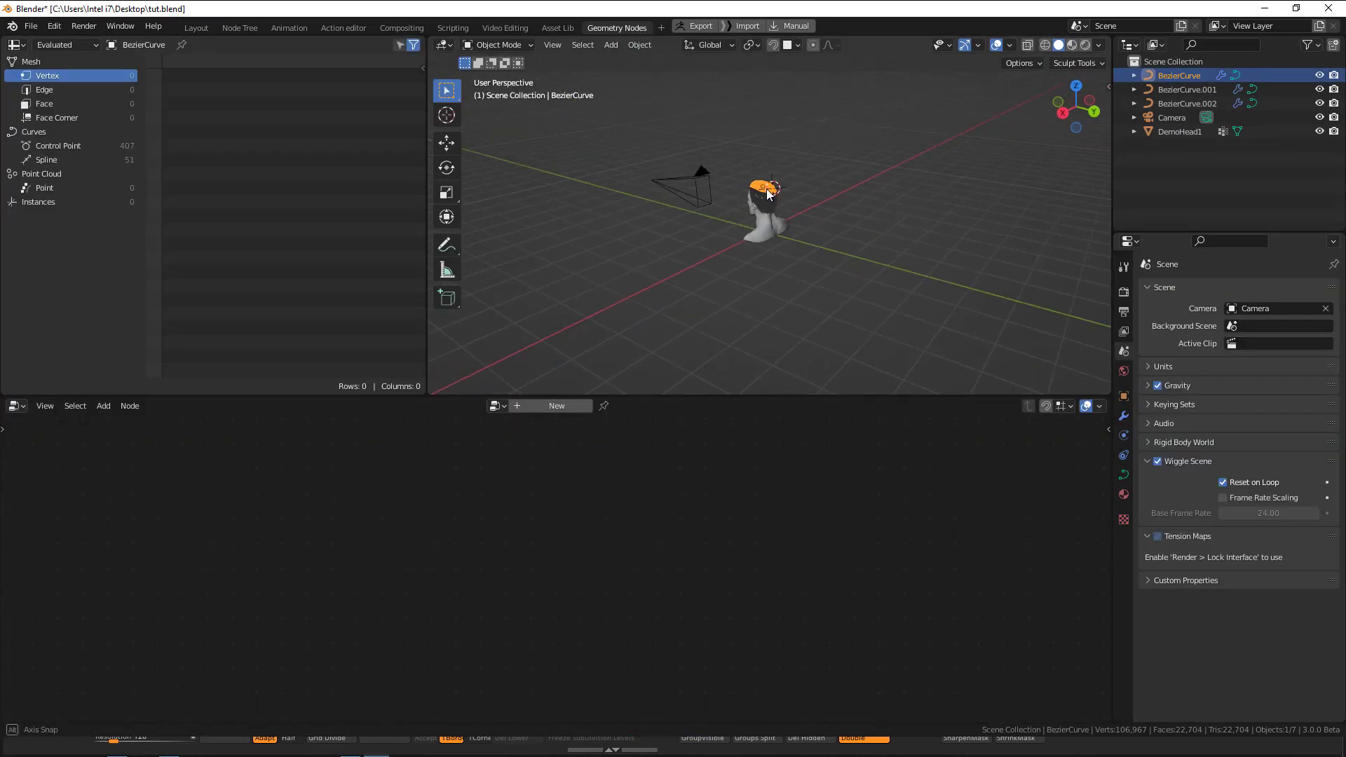
scroll(771, 191, up, 9)
middle_drag(853, 203, 959, 200)
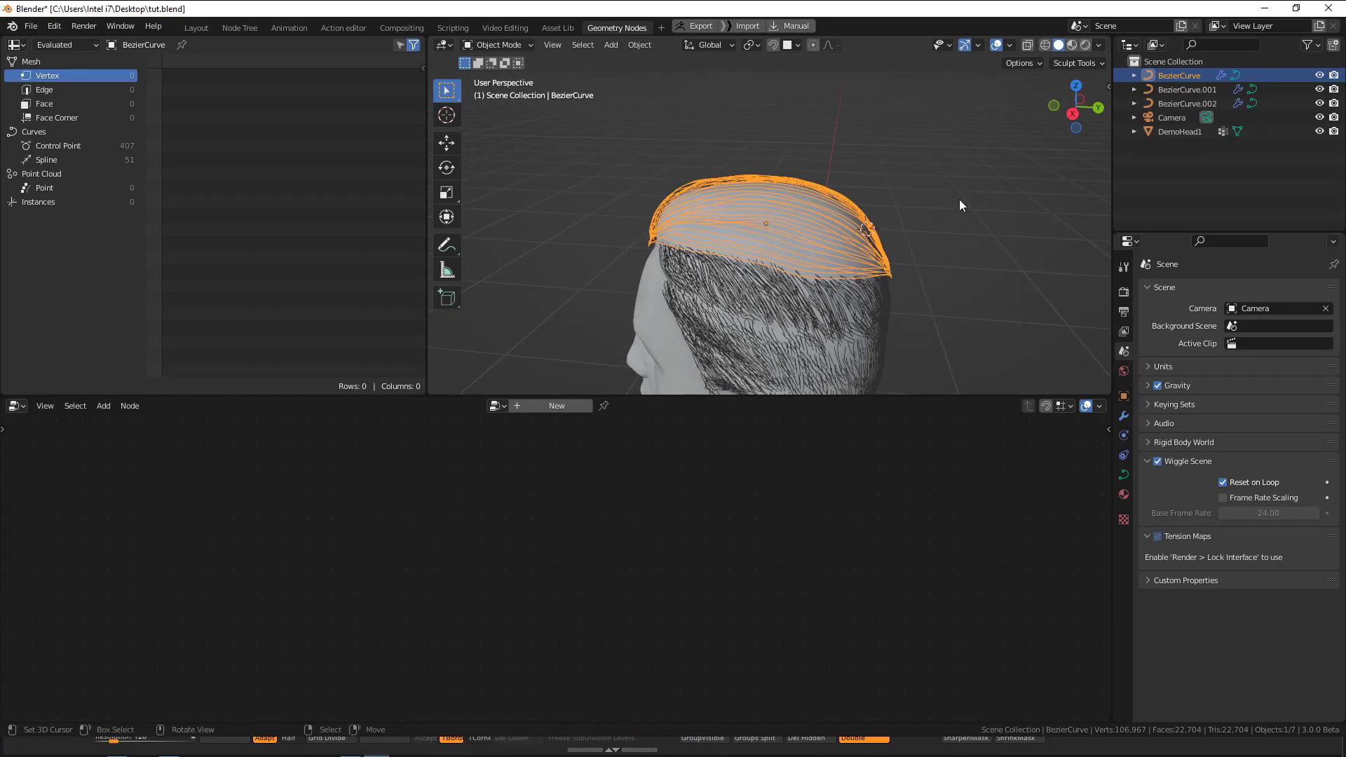
middle_drag(958, 202, 868, 272)
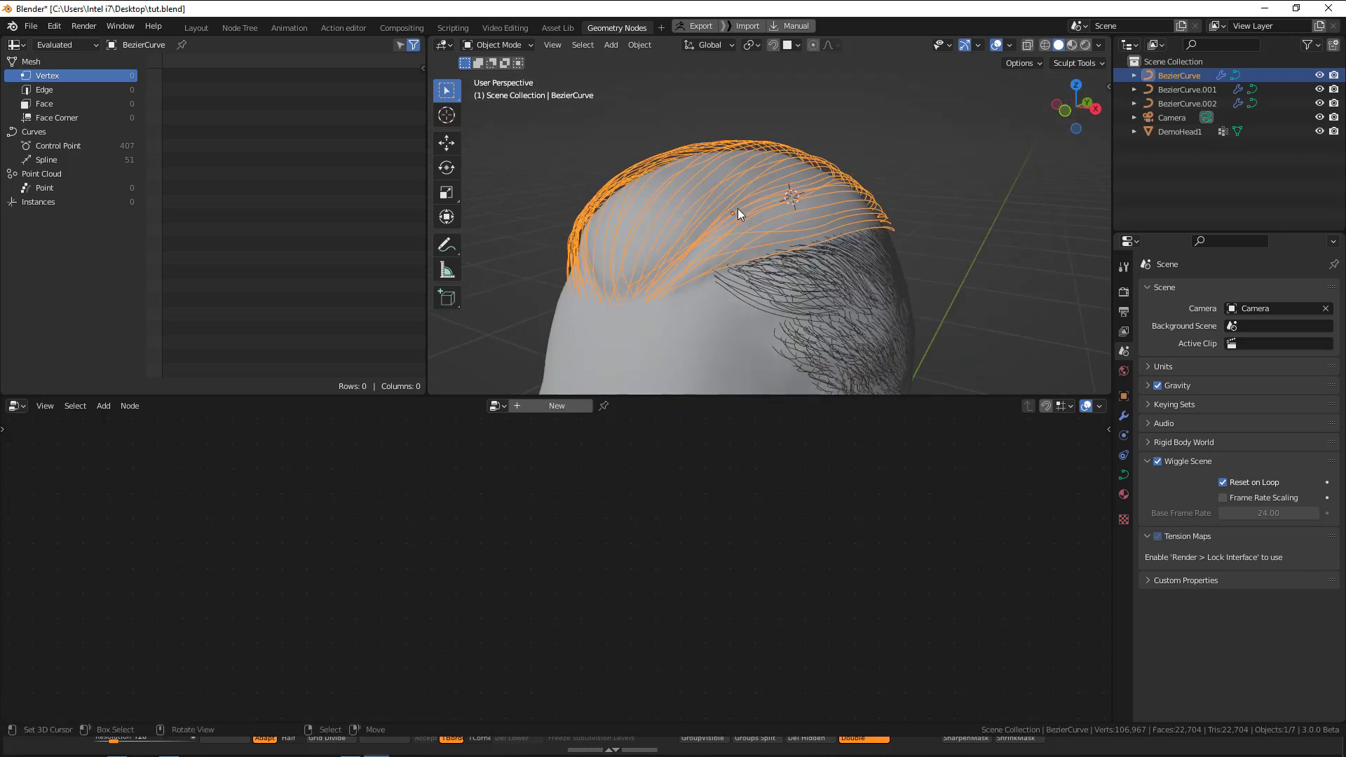
middle_drag(781, 247, 610, 271)
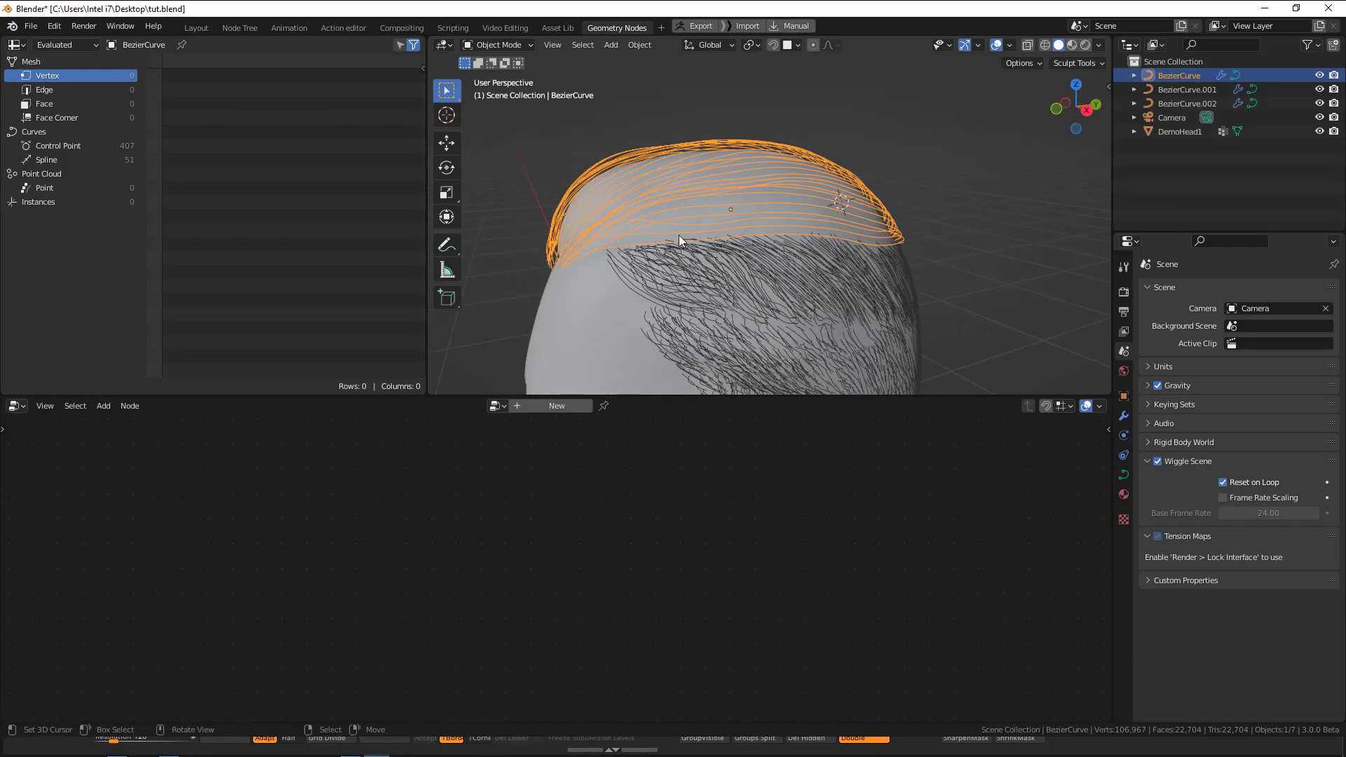
middle_drag(678, 234, 663, 237)
middle_drag(937, 201, 789, 213)
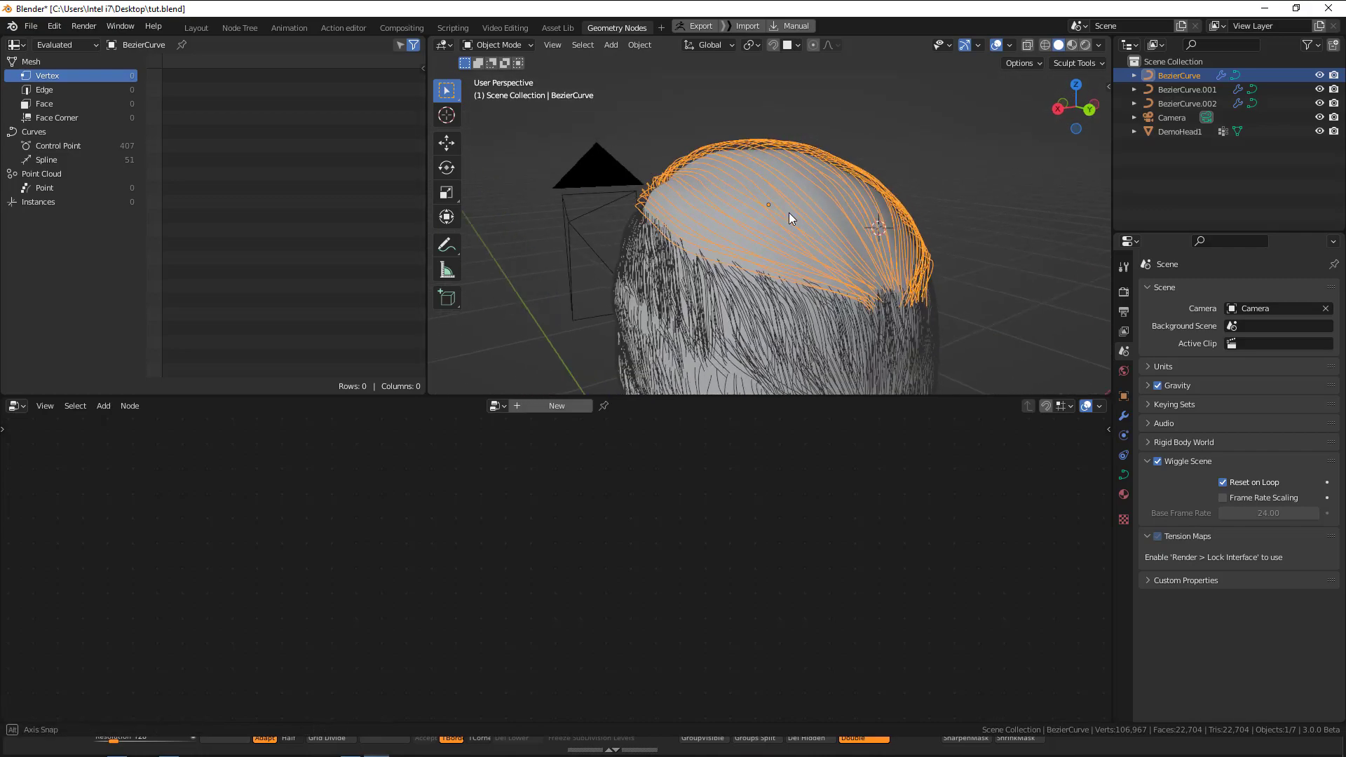
key(Tab)
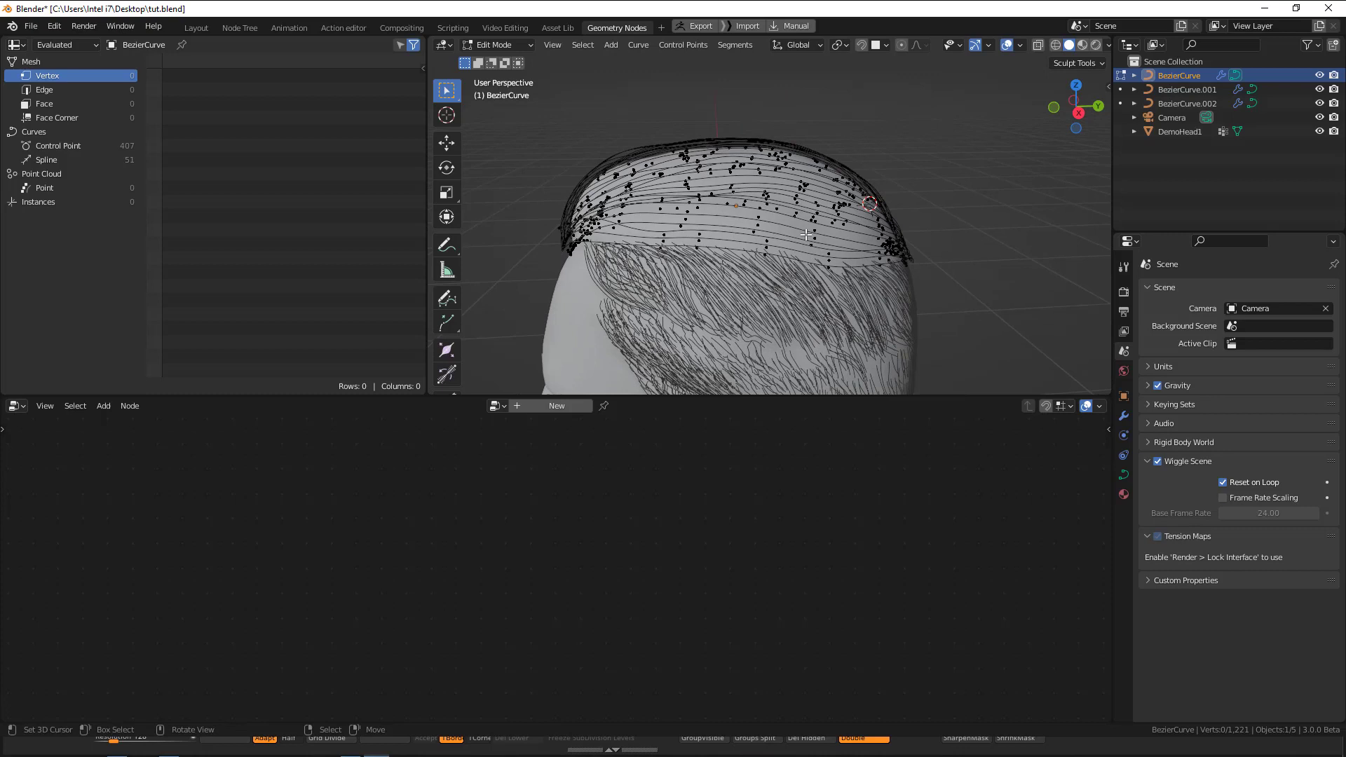
key(Tab)
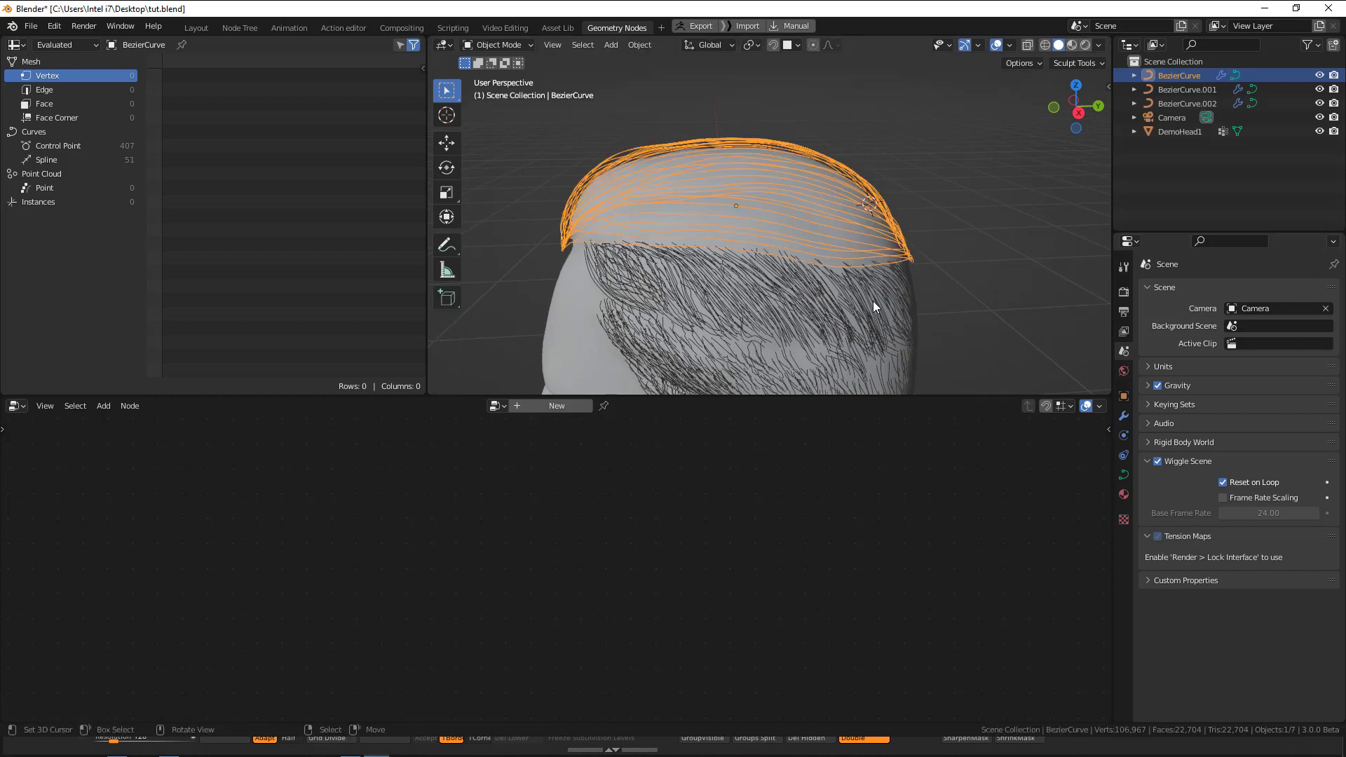
mouse_move(860, 303)
middle_down()
mouse_move(870, 298)
mouse_move(852, 297)
middle_up()
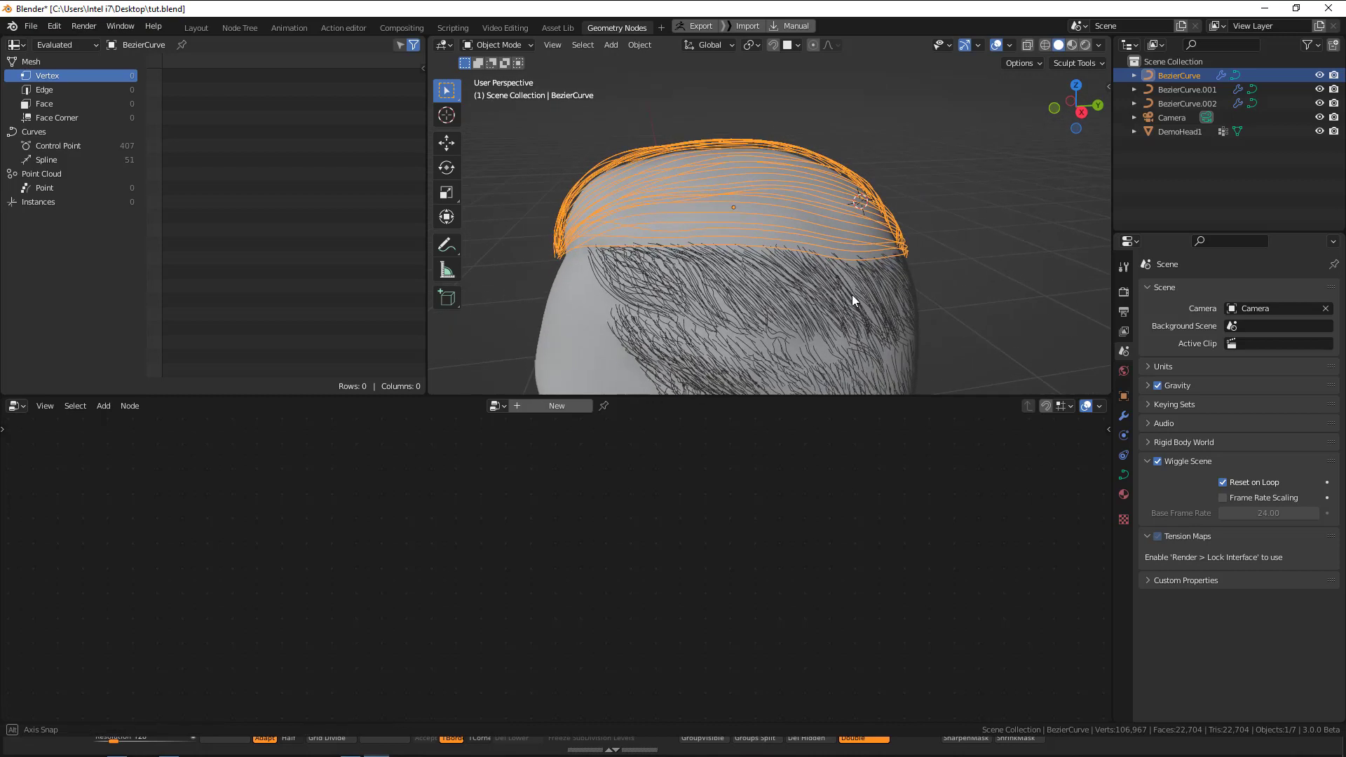
Preview the top hair curves without their Shrinkwrap modifier, re-enable it and set its offset to 0 m.
click(1125, 414)
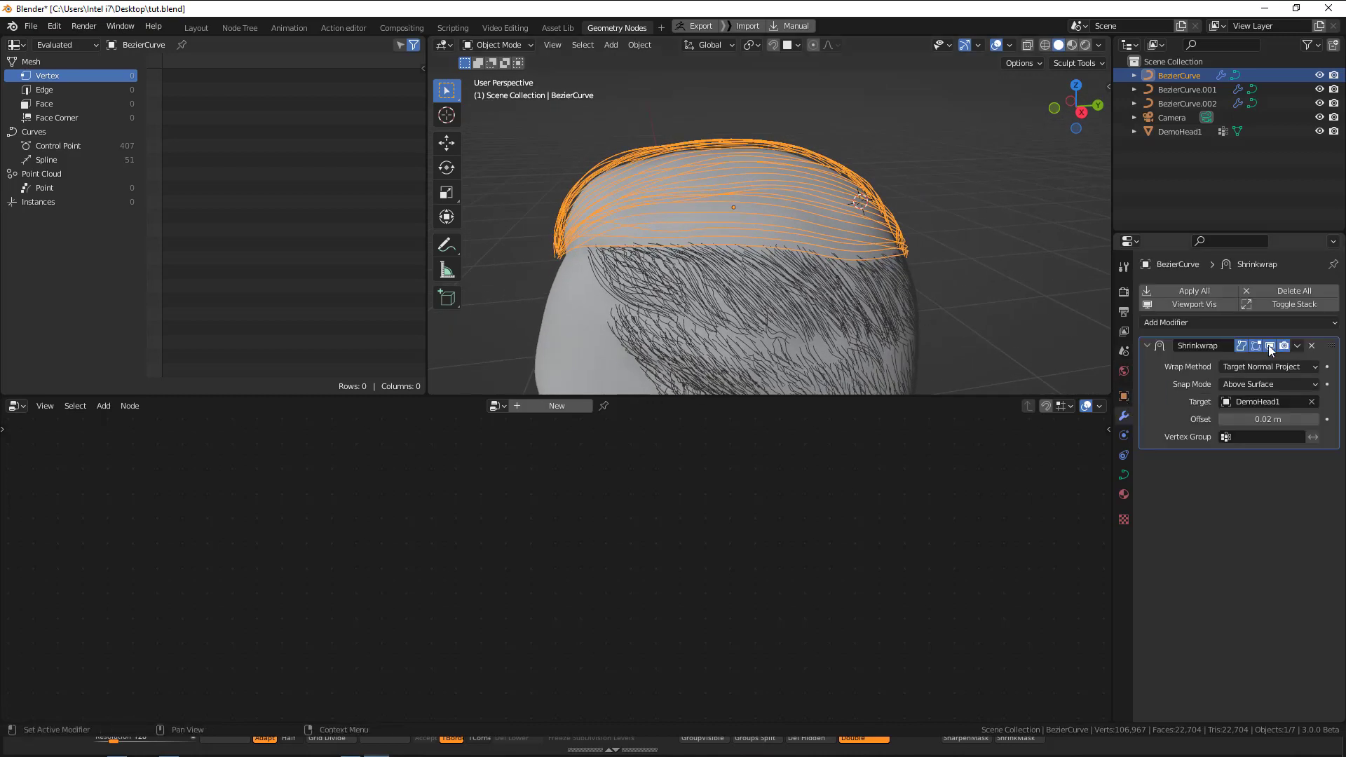
click(1269, 345)
click(1269, 346)
middle_drag(755, 287, 779, 280)
click(1280, 419)
text(0)
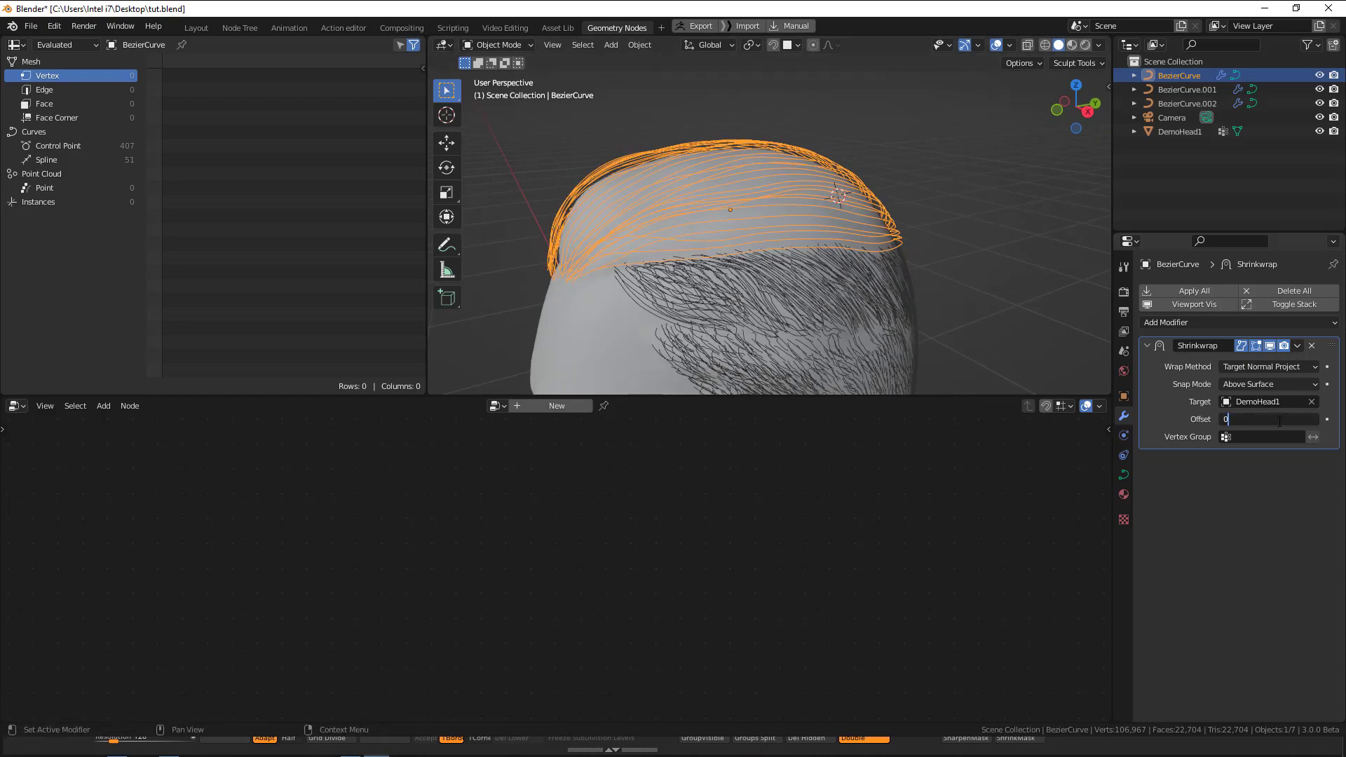
key(Return)
Apply the Shrinkwrap modifier on the top hair curves and inspect the result in wireframe.
key(shift+z)
middle_drag(689, 272, 698, 270)
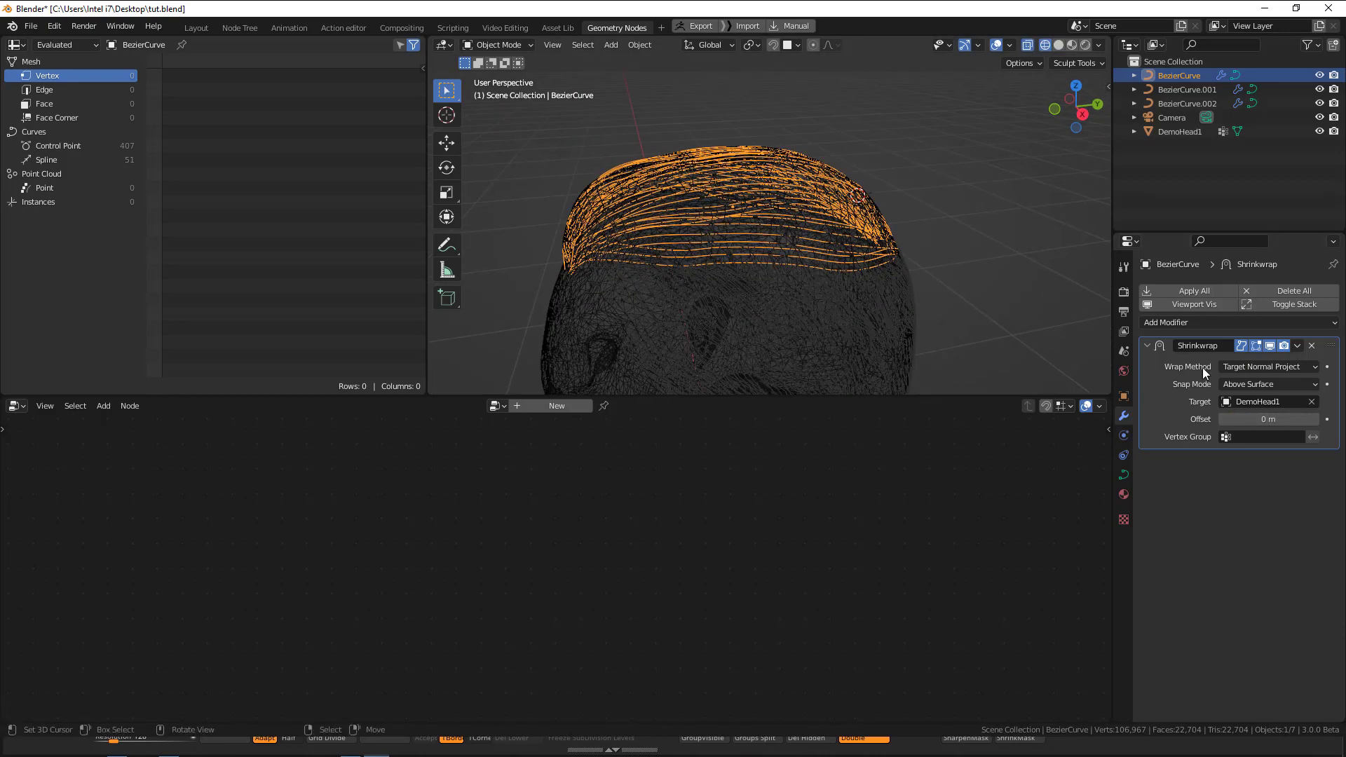
click(1302, 349)
click(1257, 359)
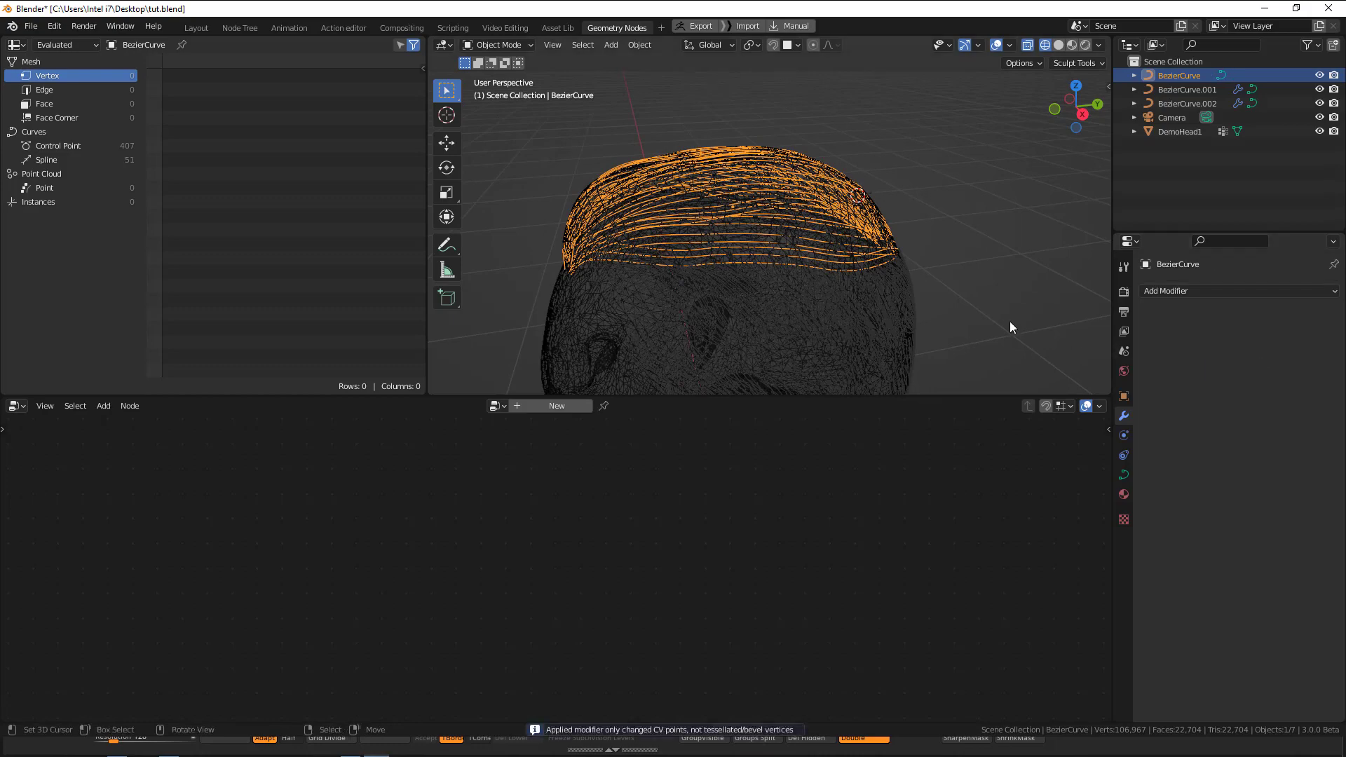
middle_drag(1010, 322, 1087, 308)
middle_drag(764, 268, 733, 264)
key(shift+z)
Set the Shrinkwrap offset of the BezierCurve.001 strands to 0 m and check them in wireframe.
click(673, 282)
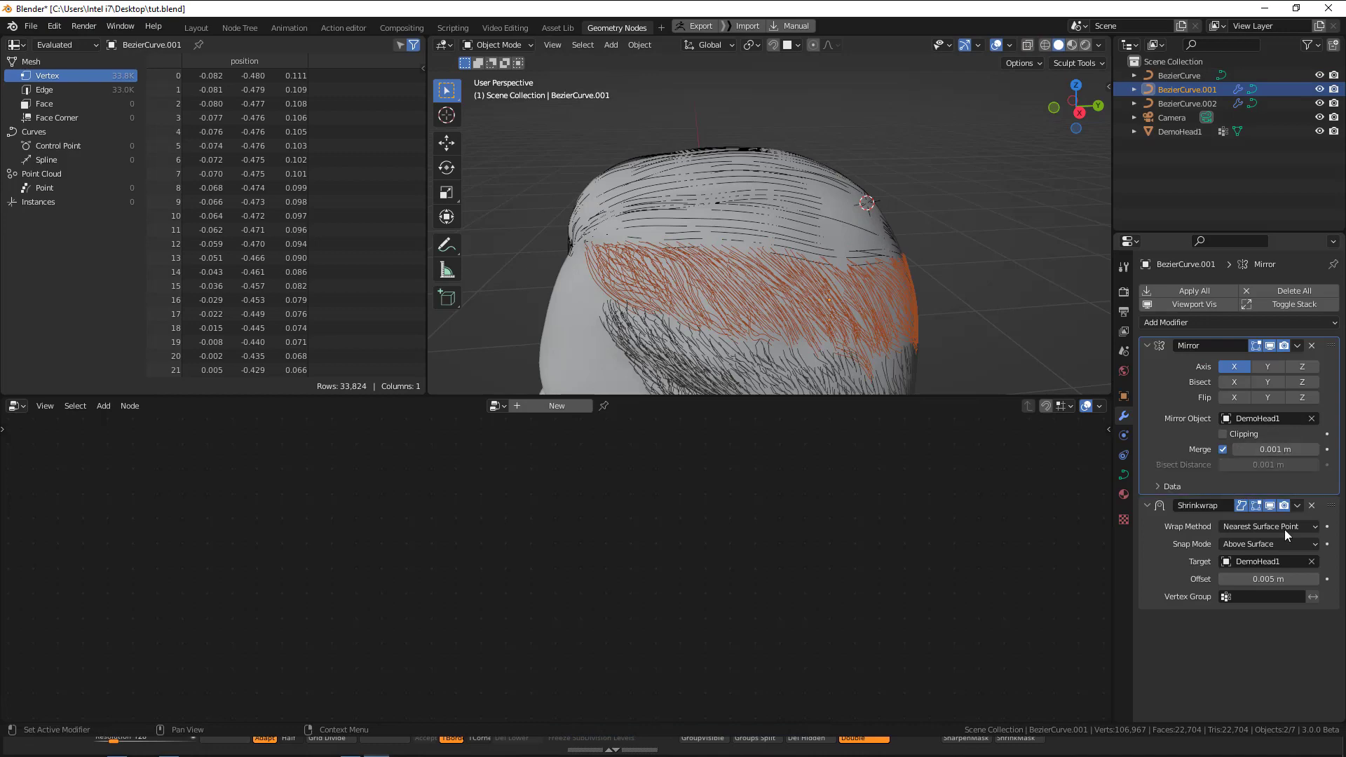
click(1284, 579)
text(0)
key(Return)
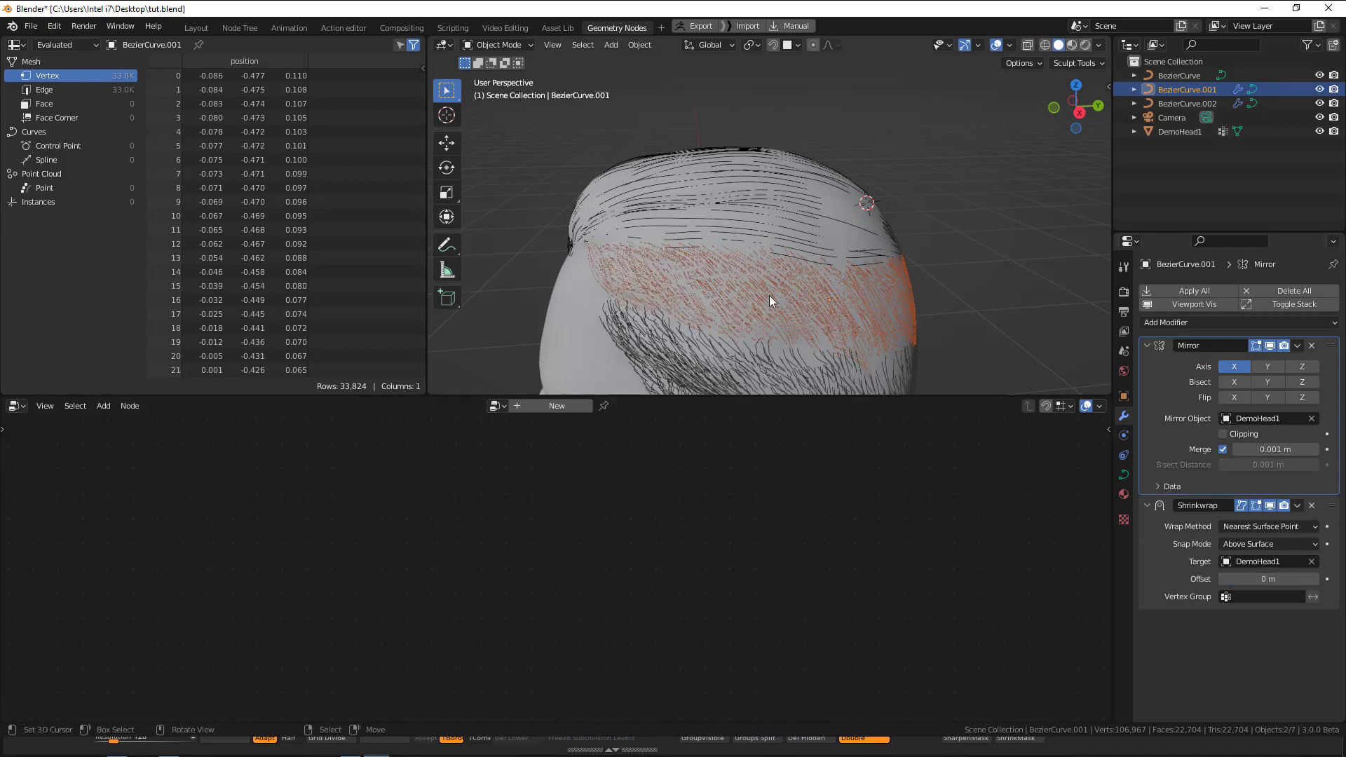
key(shift+z)
mouse_move(817, 296)
middle_down()
mouse_move(811, 247)
mouse_move(740, 254)
mouse_move(684, 238)
mouse_move(727, 233)
middle_up()
key(shift+z)
key(shift+z)
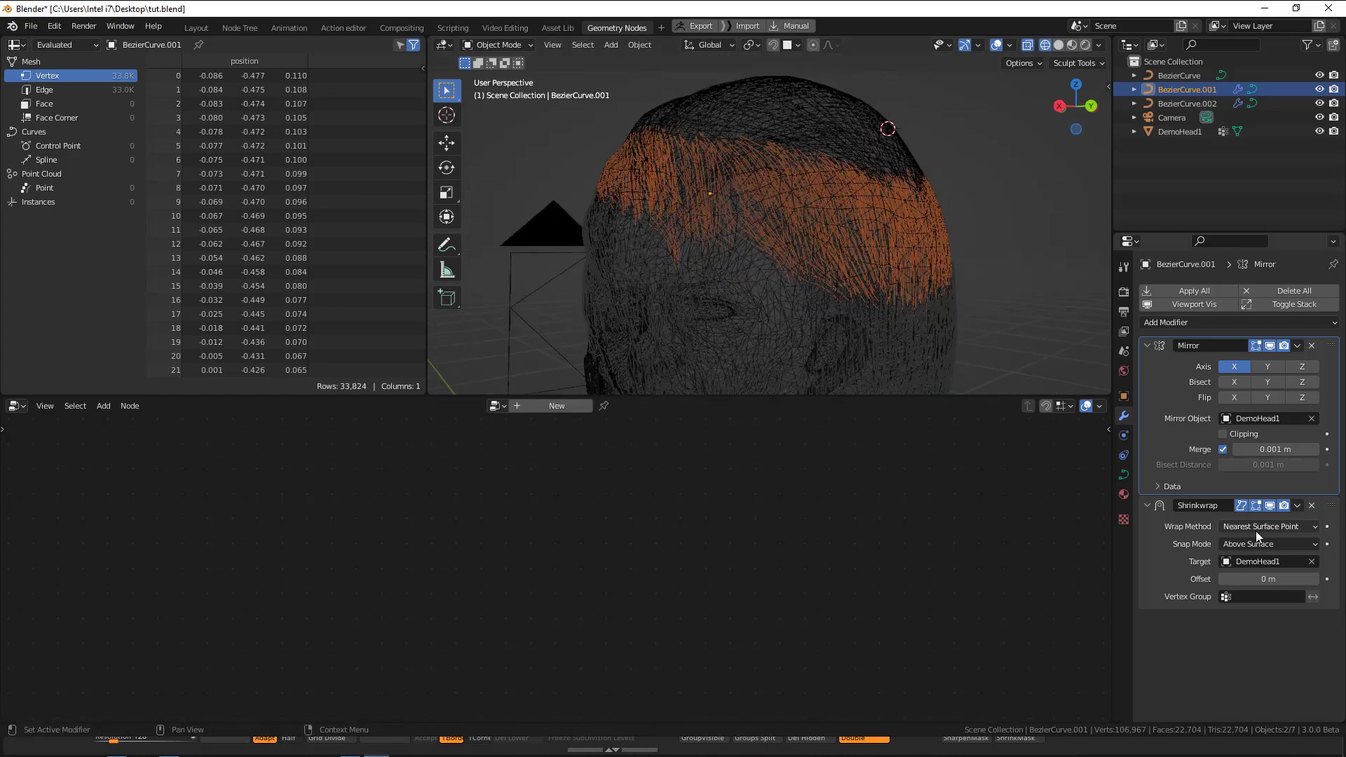
Try a Shrinkwrap offset of 0.007 m on BezierCurve.001 and restore it to 0 m.
drag(1289, 580, 1296, 579)
key(shift+z)
middle_drag(759, 276, 883, 356)
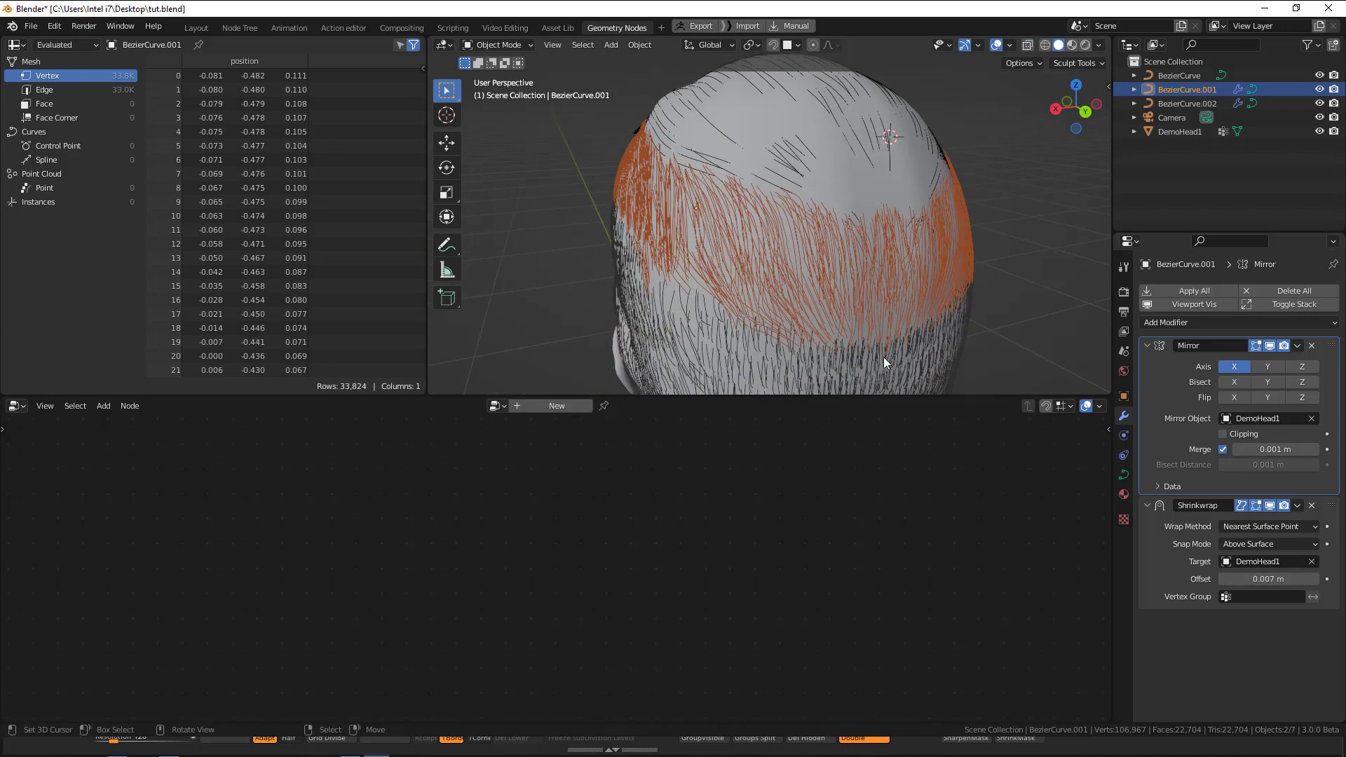
click(1269, 580)
text(0)
key(Return)
middle_drag(745, 264, 760, 263)
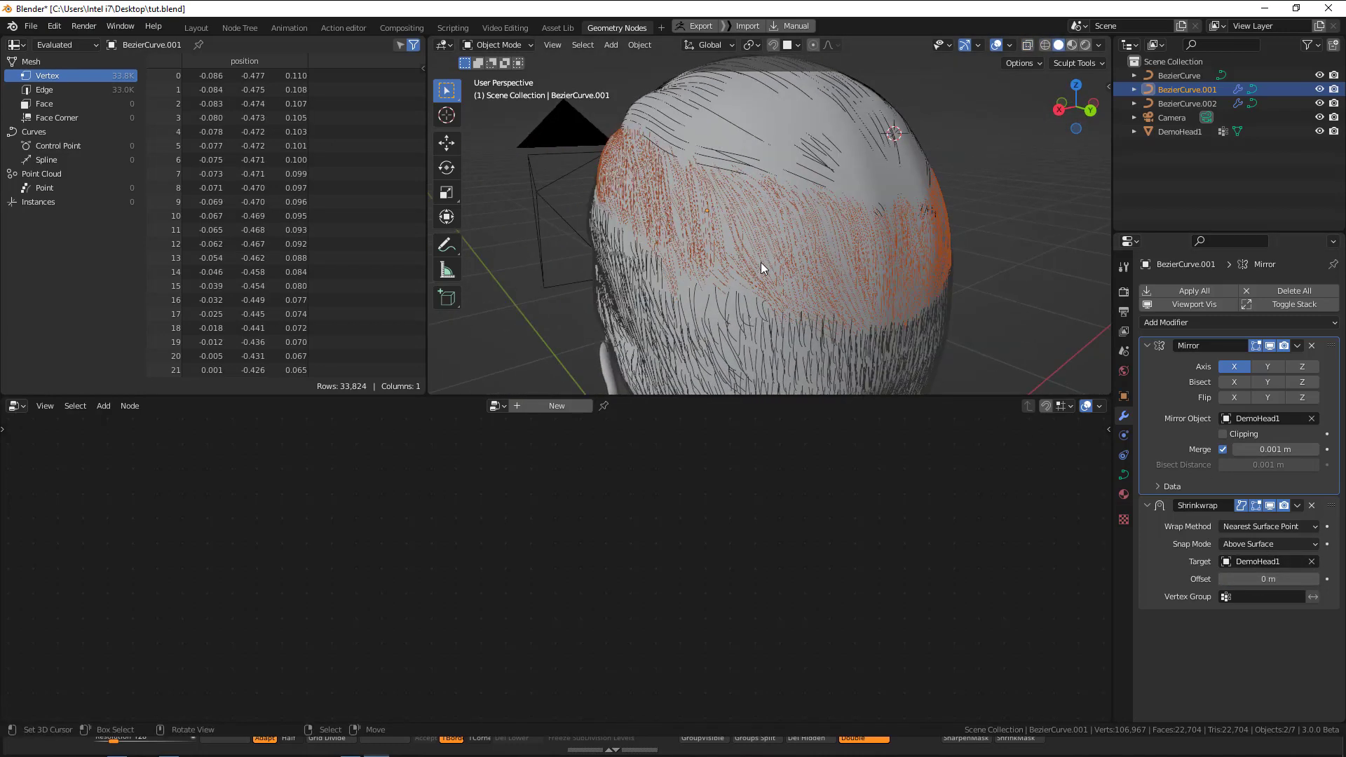
Apply the Shrinkwrap modifier on BezierCurve.001, try to apply its Mirror modifier, and inspect the strands.
click(1297, 505)
click(1282, 519)
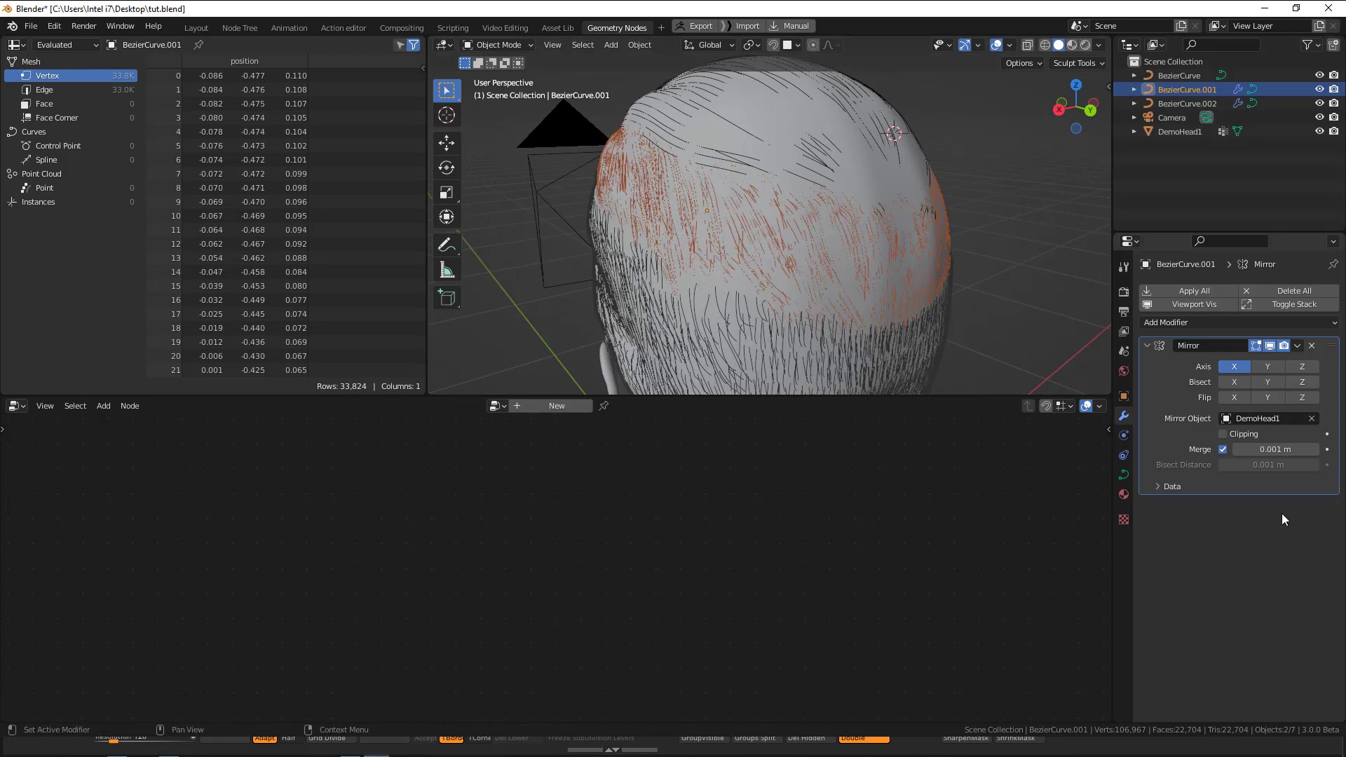
click(1296, 346)
click(1274, 364)
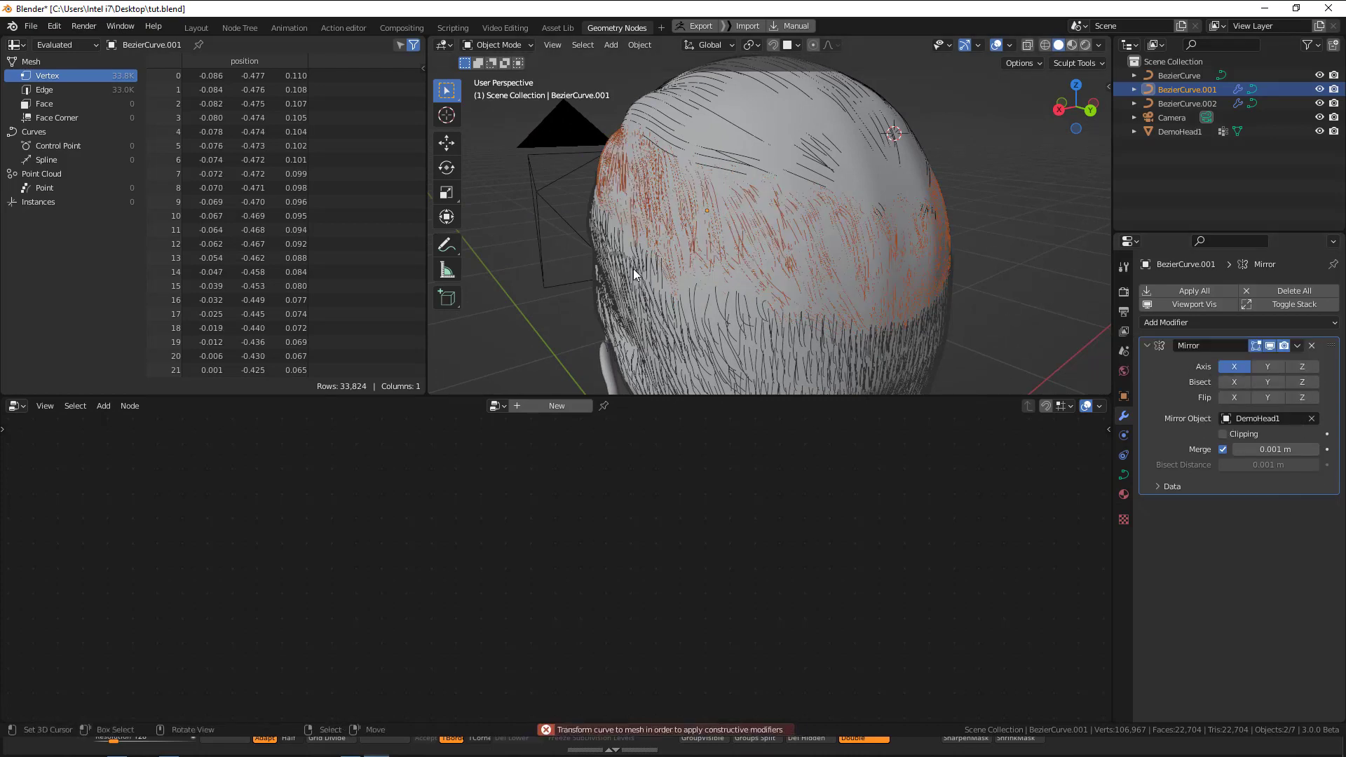
key(shift+z)
key(shift+z)
mouse_move(919, 253)
middle_down()
mouse_move(751, 251)
mouse_move(730, 260)
mouse_move(730, 292)
middle_up()
key(shift+z)
key(shift+z)
Set the Shrinkwrap offset of the lower side strands, BezierCurve.002, to 0 m and apply the modifier.
click(713, 336)
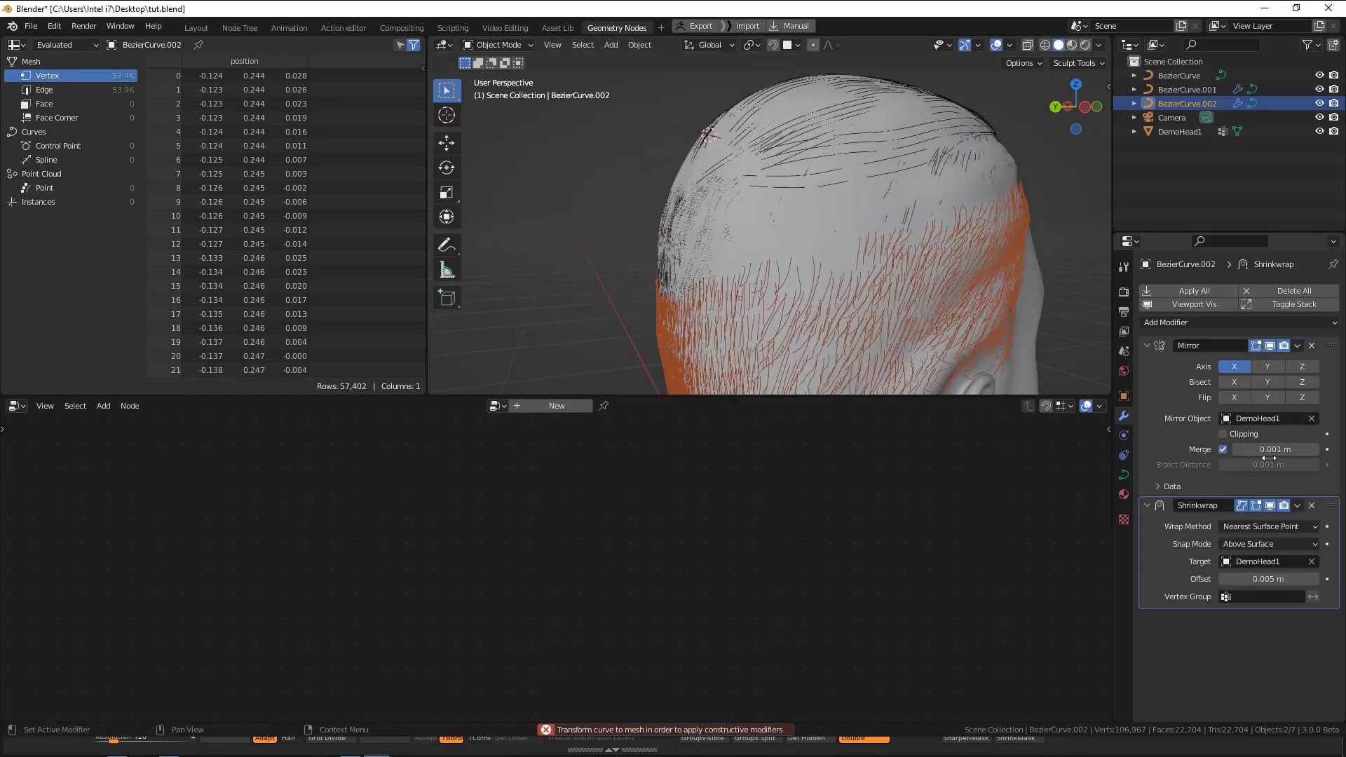
click(1274, 580)
text(0)
key(Return)
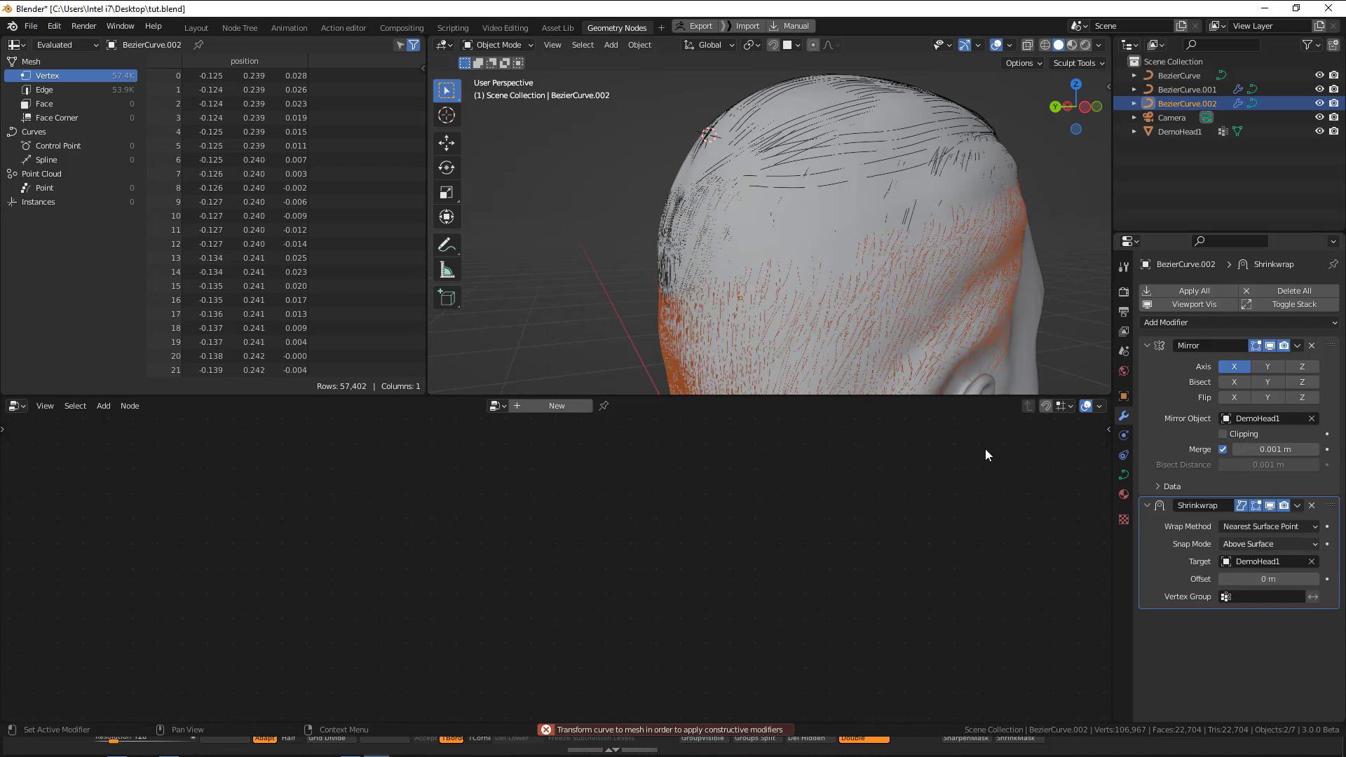
middle_drag(817, 320, 860, 242)
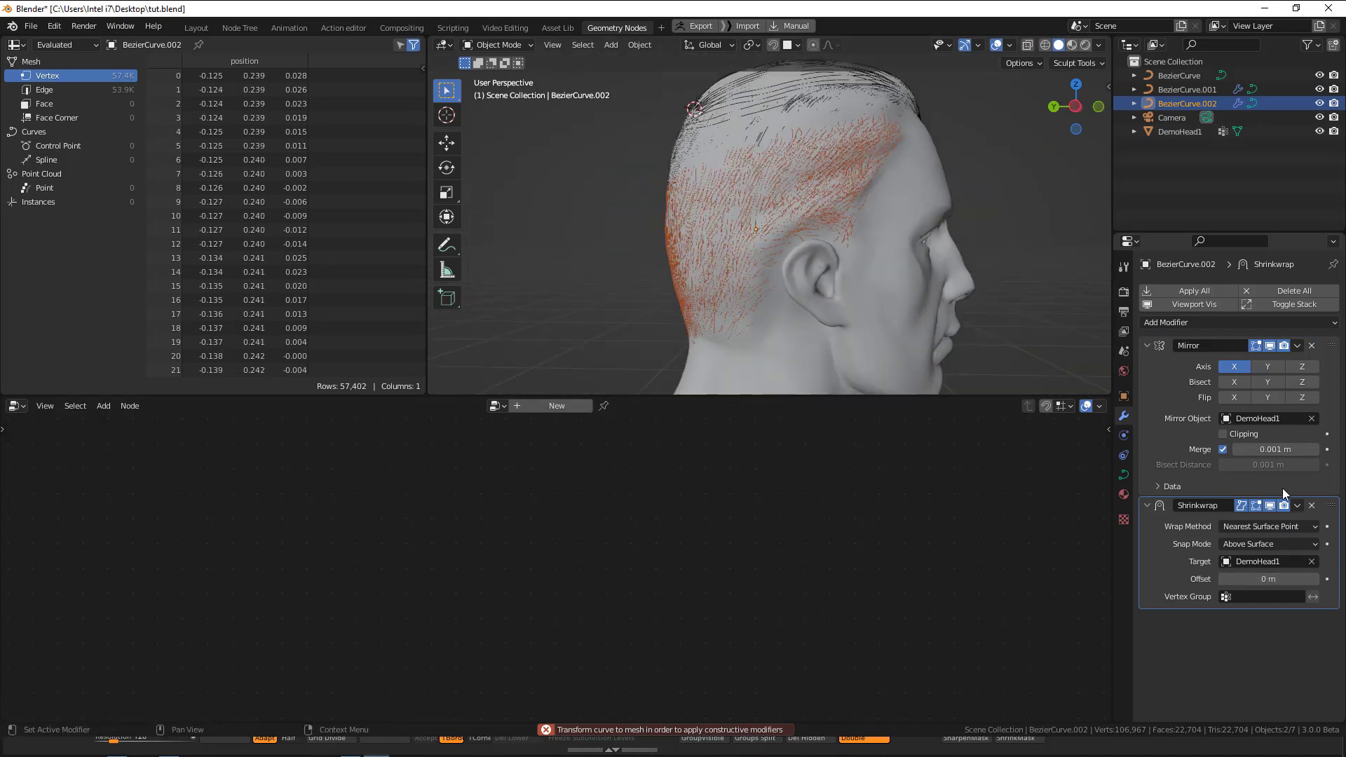
click(1298, 506)
click(1214, 522)
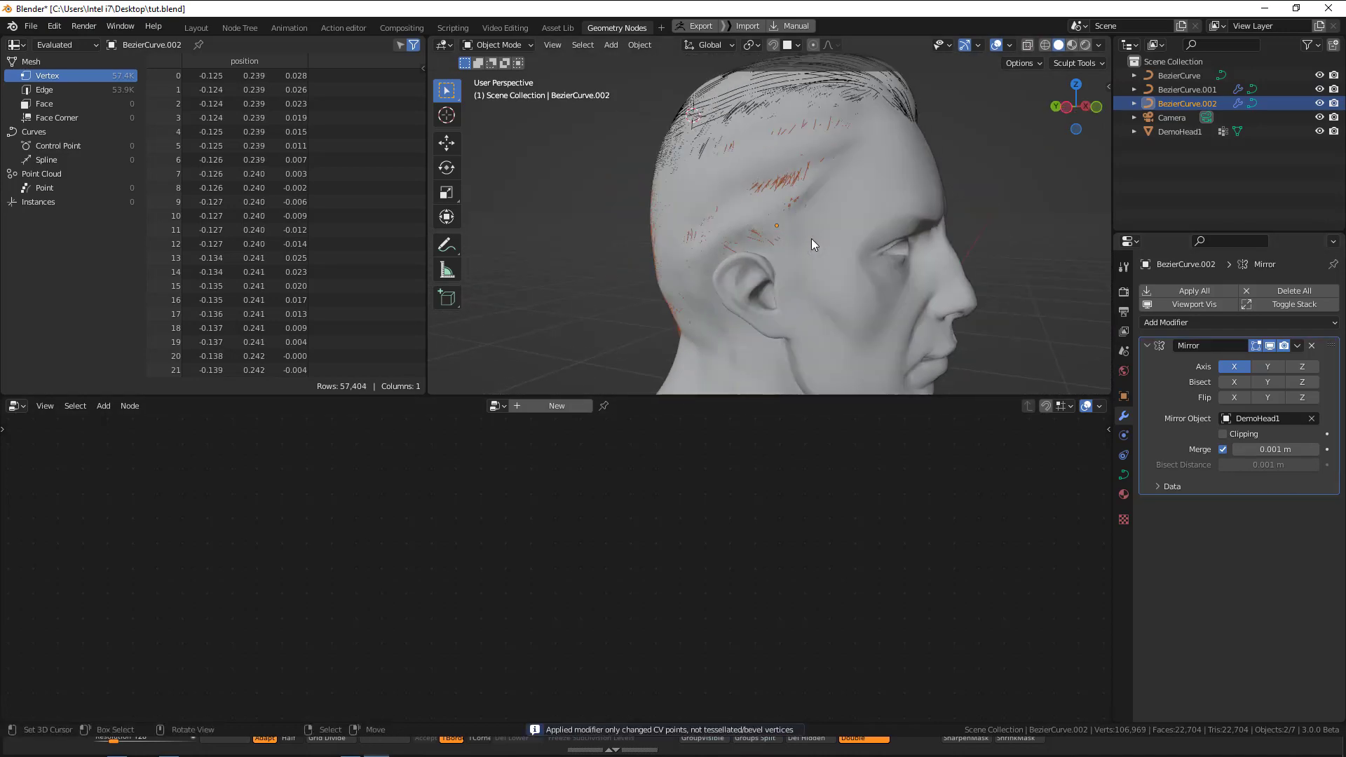
key(shift+z)
mouse_move(823, 247)
middle_down()
mouse_move(1003, 269)
mouse_move(869, 234)
mouse_move(1080, 307)
mouse_move(918, 226)
mouse_move(974, 196)
middle_up()
key(shift+z)
Undo applying the Shrinkwrap on BezierCurve.002 and convert the object to a mesh and back to a curve.
key(ctrl+z)
key(q)
click(919, 223)
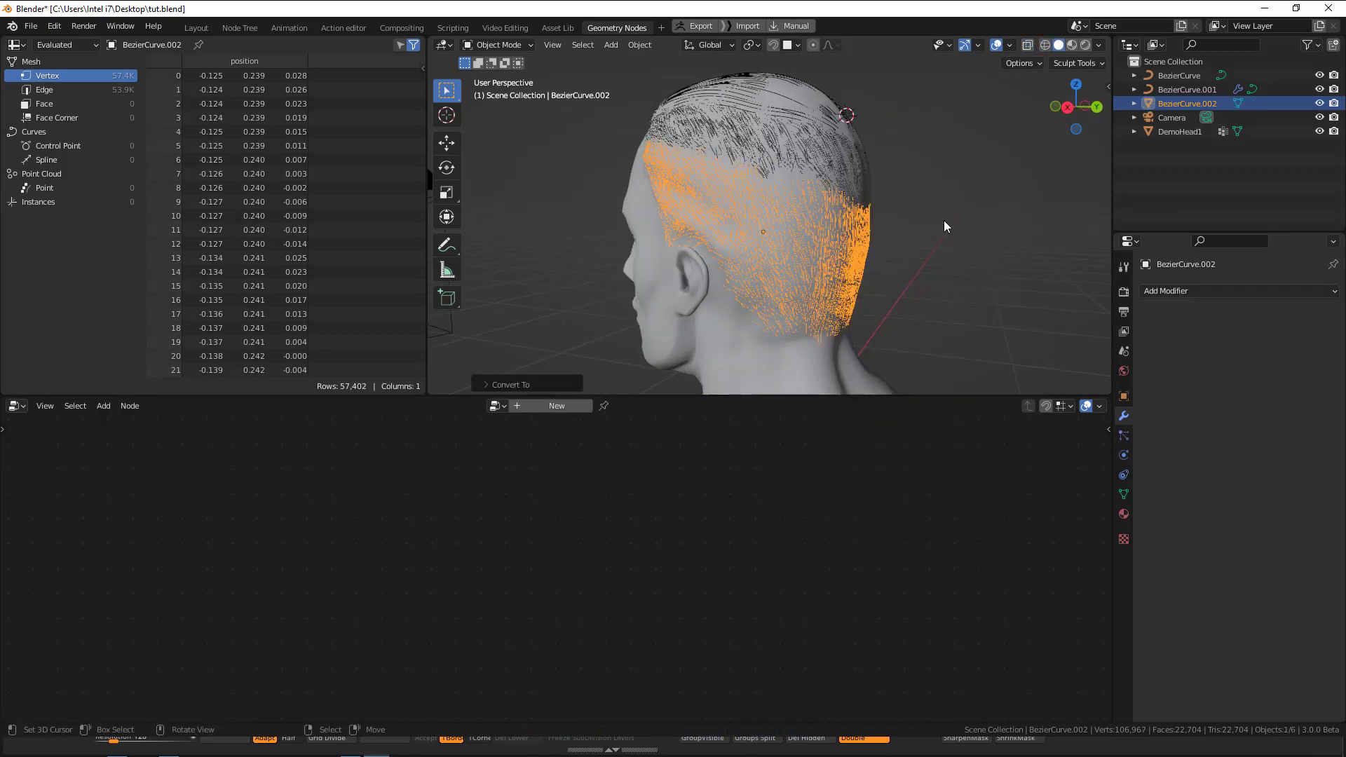
key(q)
click(895, 211)
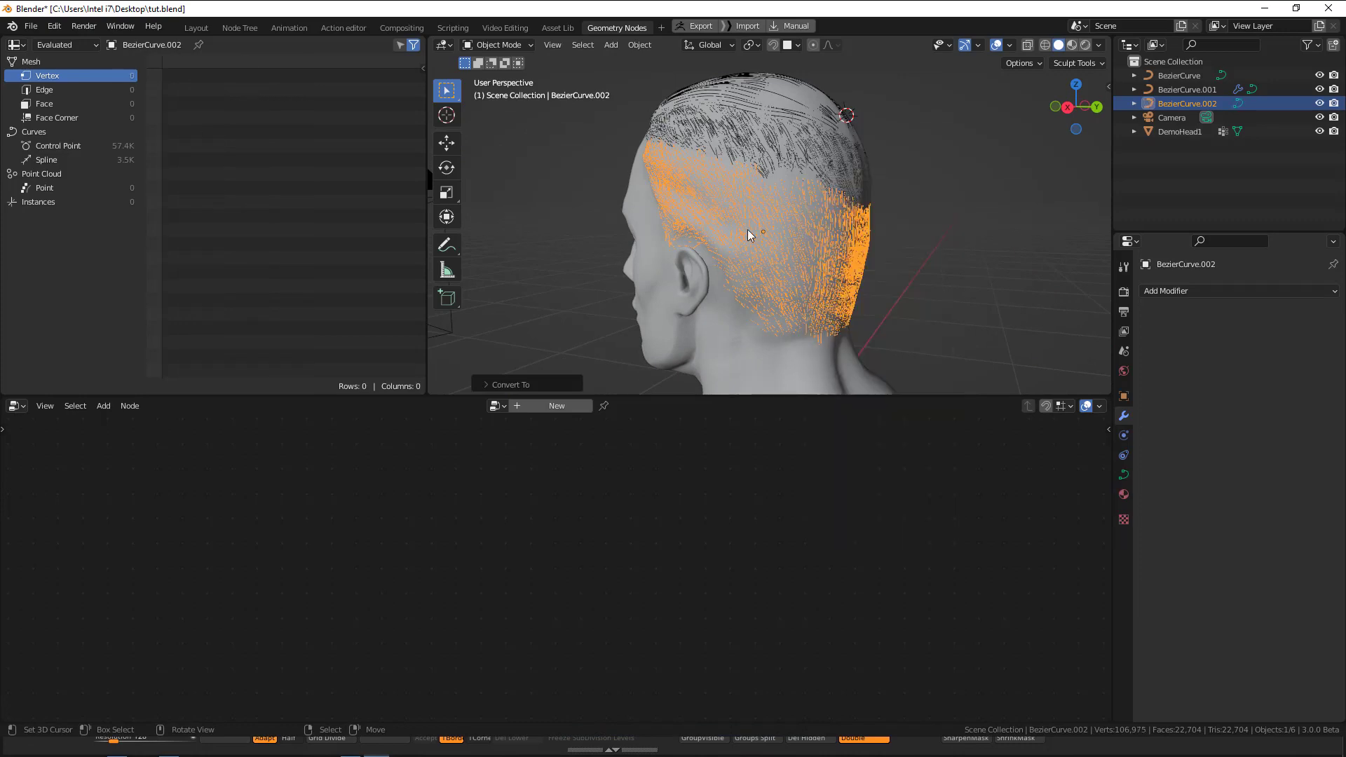
Select BezierCurve.001 and undo back to the state before its Shrinkwrap modifier was applied.
middle_drag(748, 229, 827, 193)
right_click(812, 145)
right_click(841, 143)
middle_drag(842, 143, 815, 165)
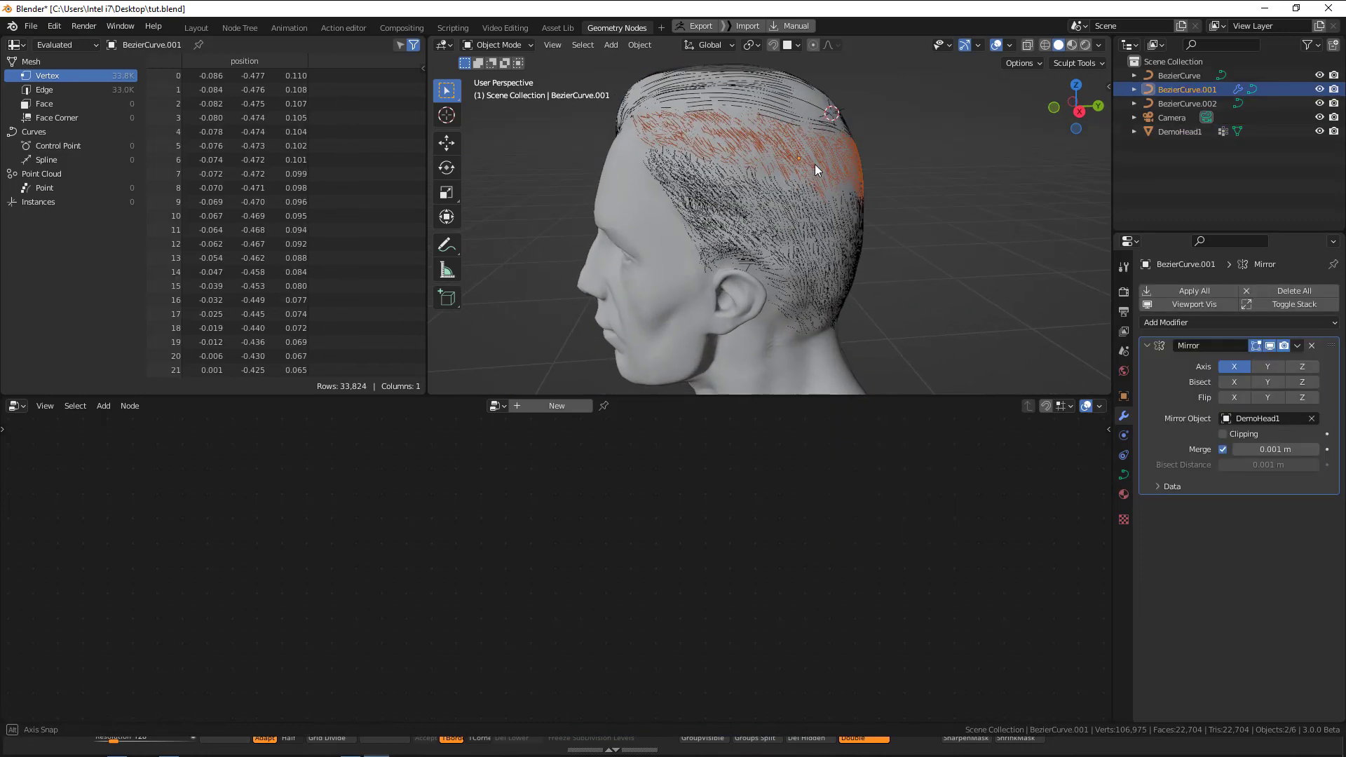
key(ctrl+z)
key(ctrl+z)
key(ctrl+z)
key(ctrl+z)
key(ctrl+z)
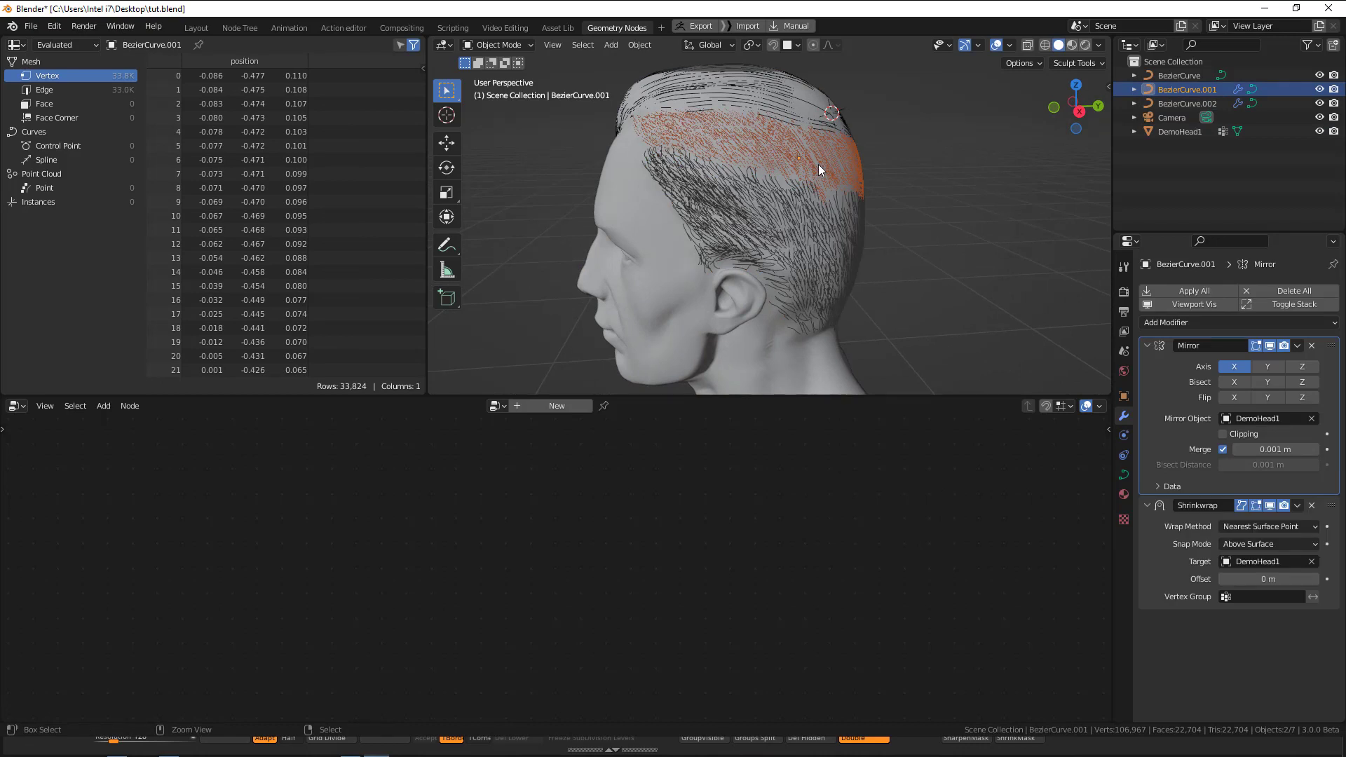
Bake the modifiers of BezierCurve.001 by converting it to a mesh and back to a curve.
key(q)
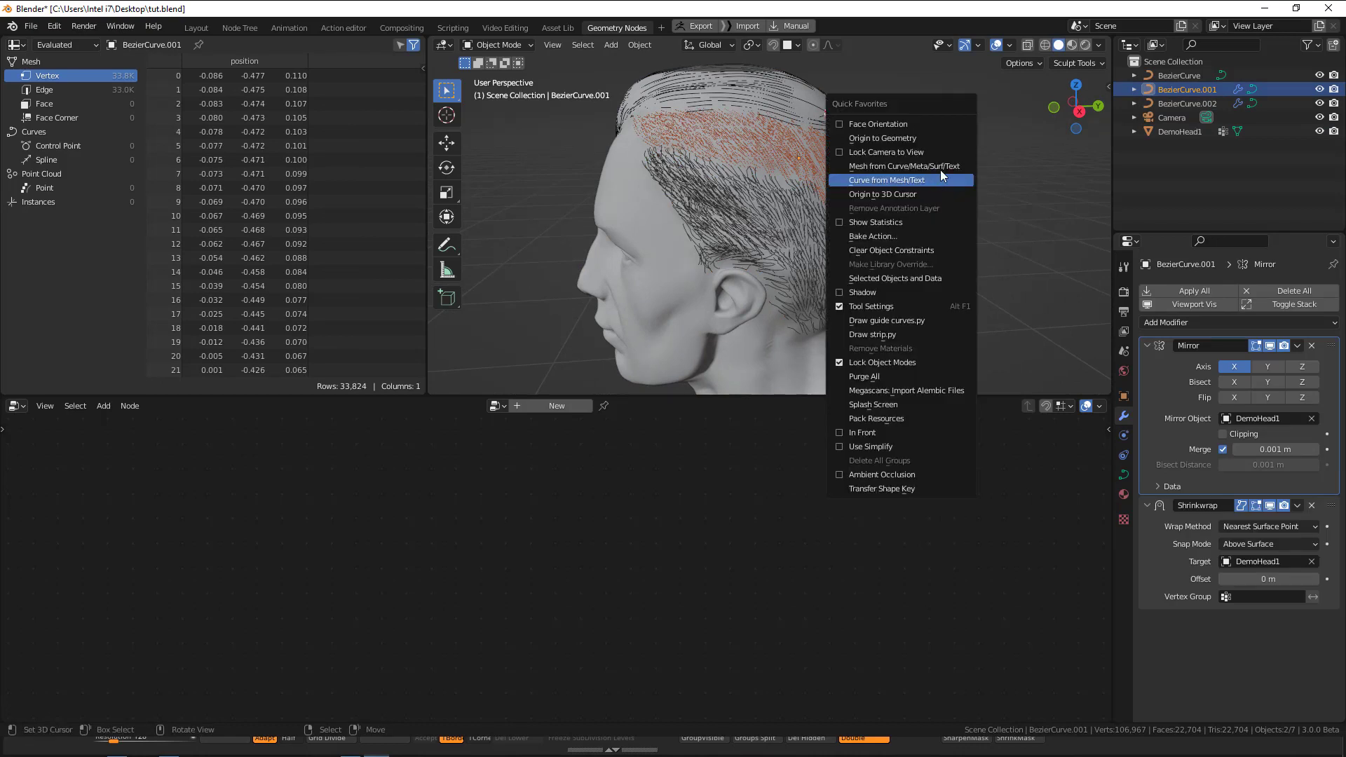
click(941, 170)
key(q)
click(925, 190)
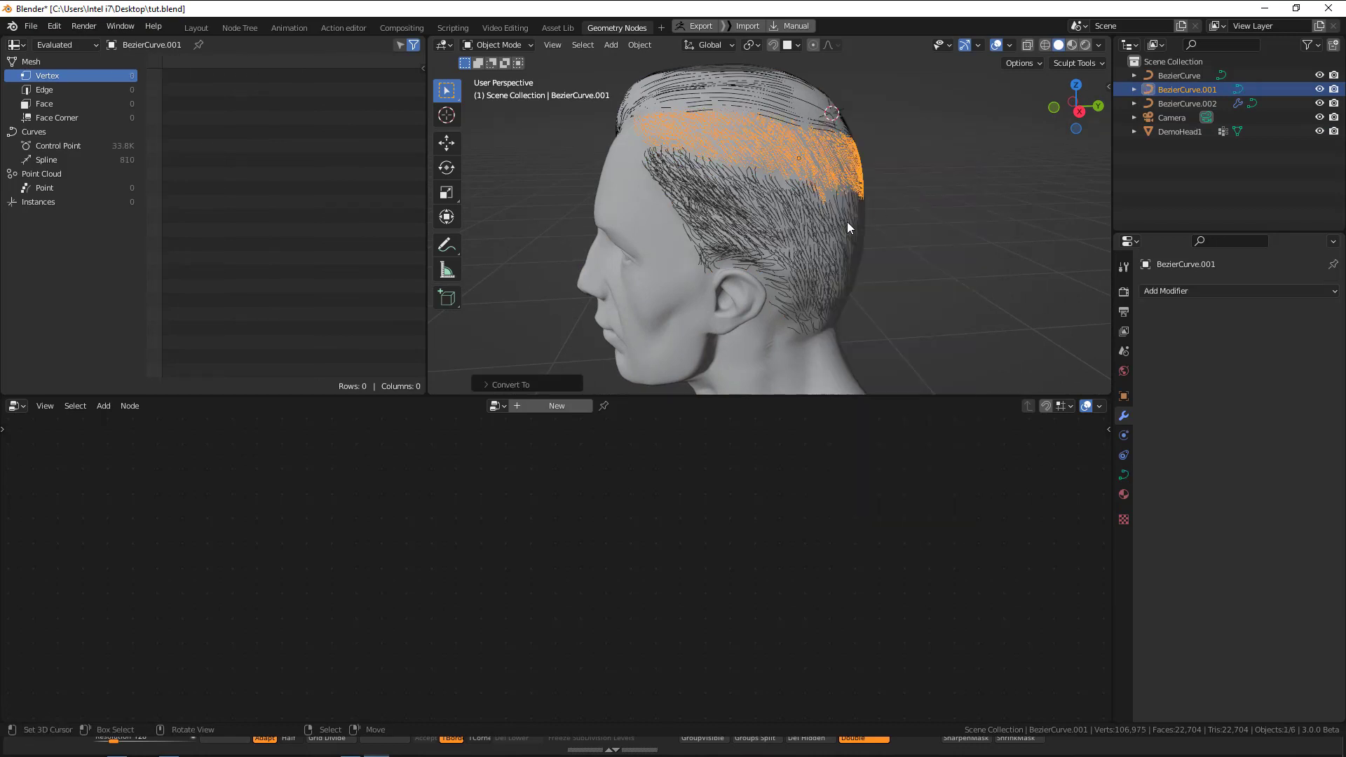
Convert the lower side strands, BezierCurve.002, to a mesh and back to a curve.
click(840, 217)
key(q)
click(841, 210)
key(q)
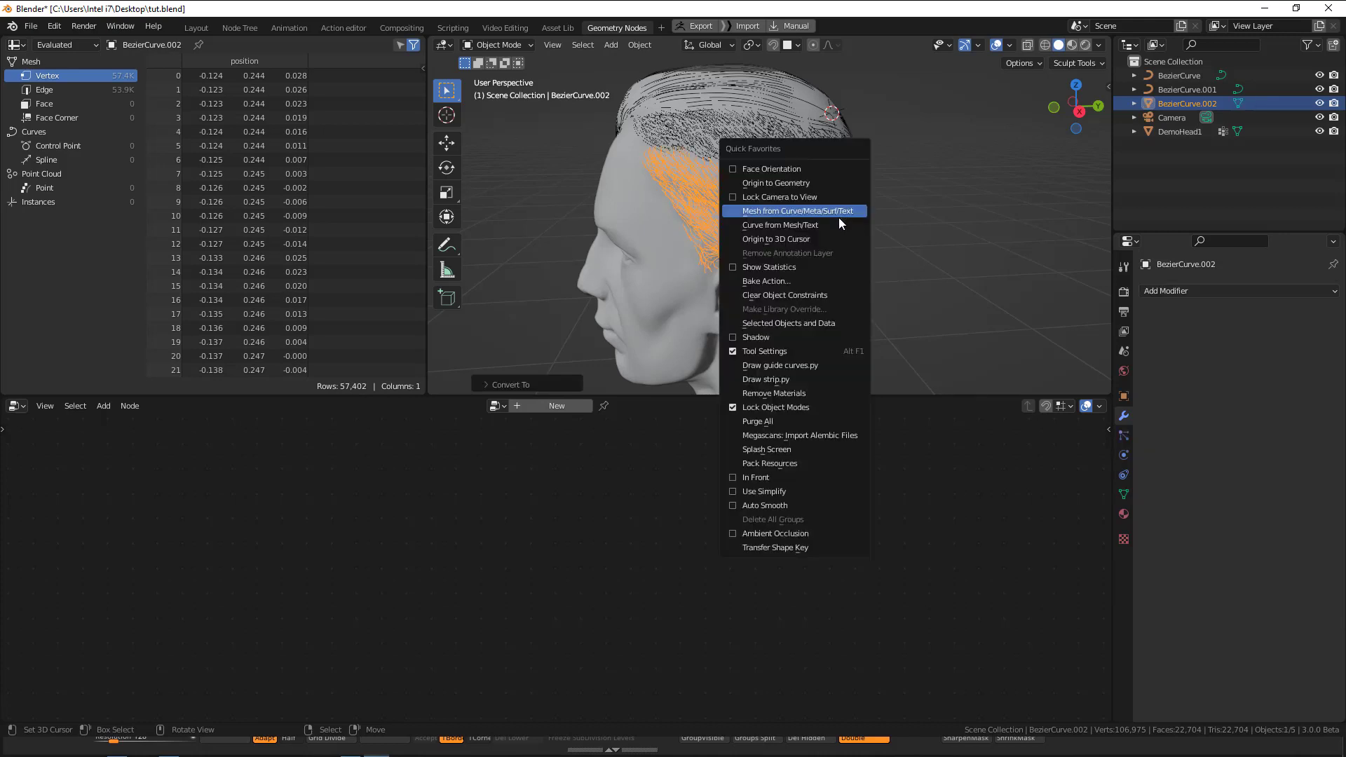
click(834, 226)
Select the head and set its Key 1 shape key value to 1.000, viewing it from the front.
click(668, 230)
middle_drag(667, 225, 1035, 275)
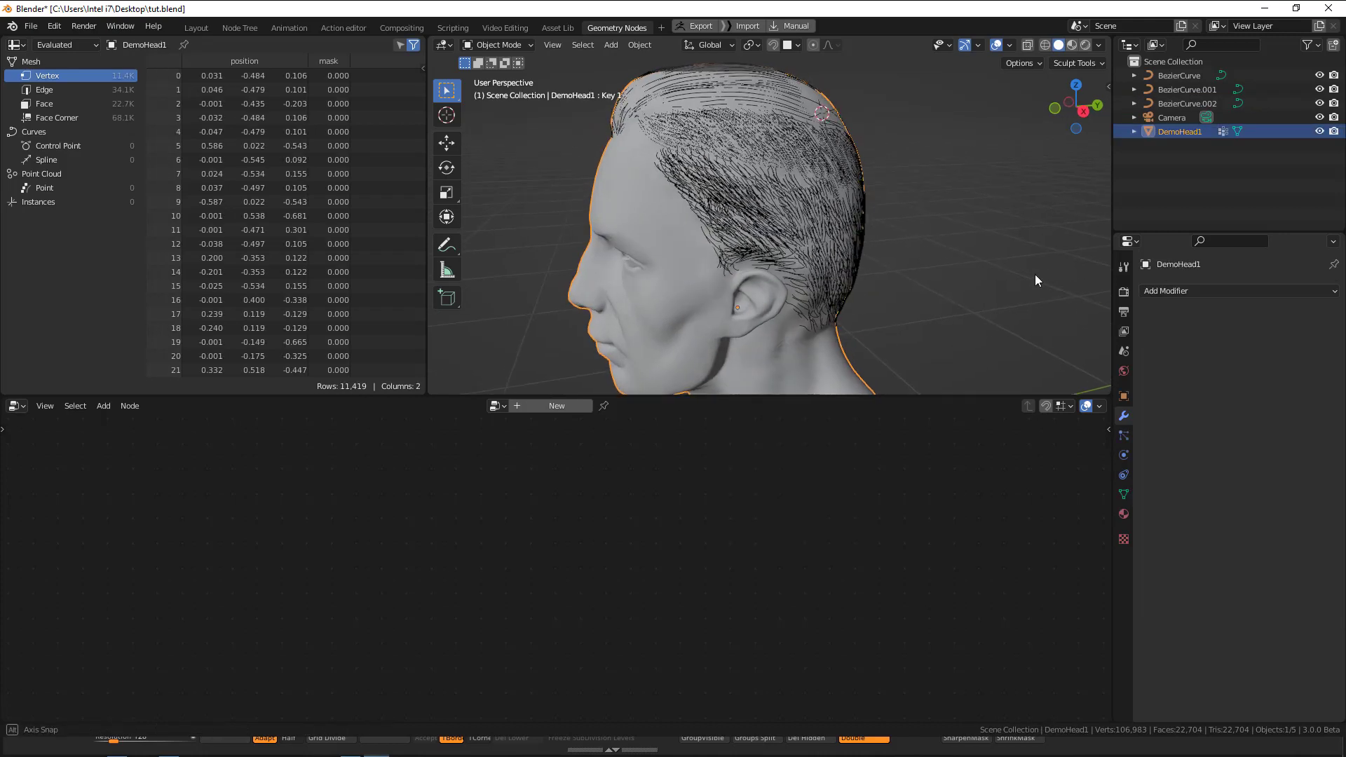
click(1125, 495)
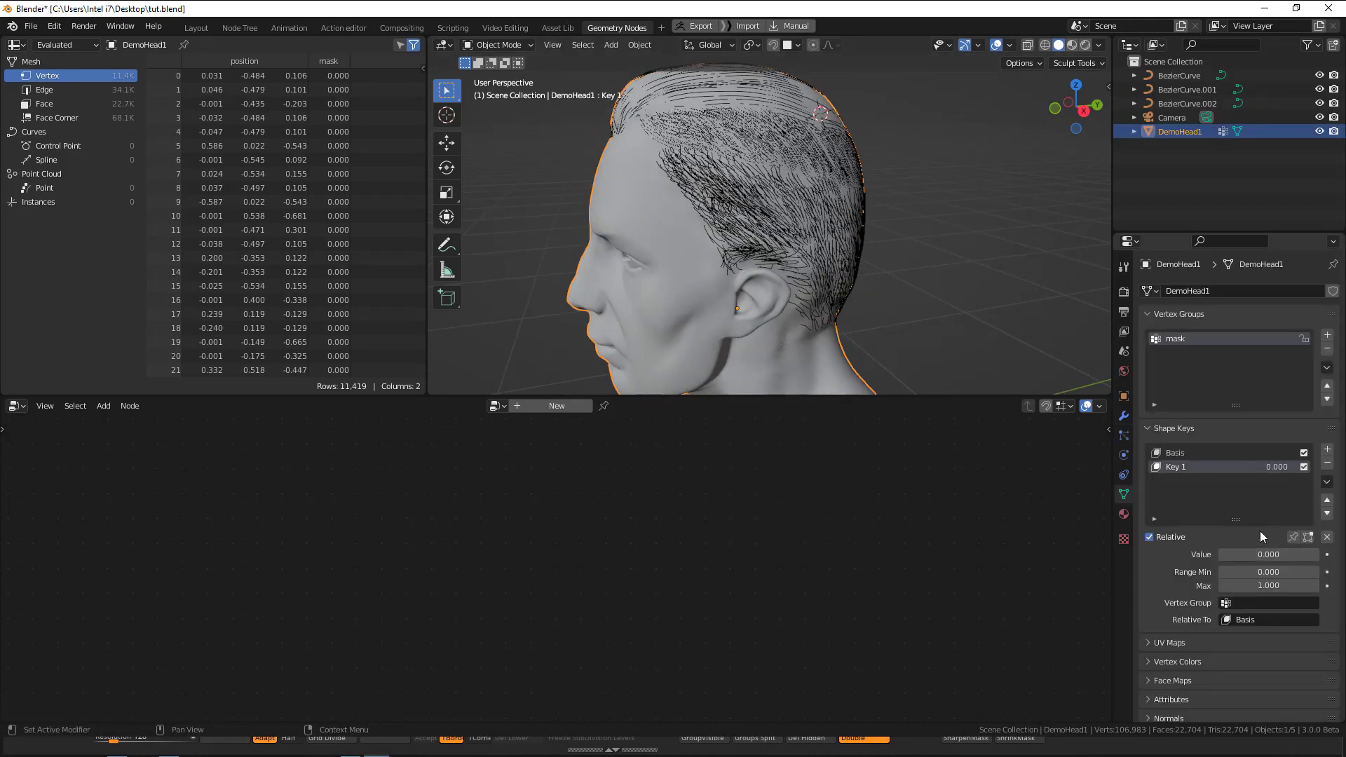
drag(1256, 554, 1318, 554)
key(KP_1)
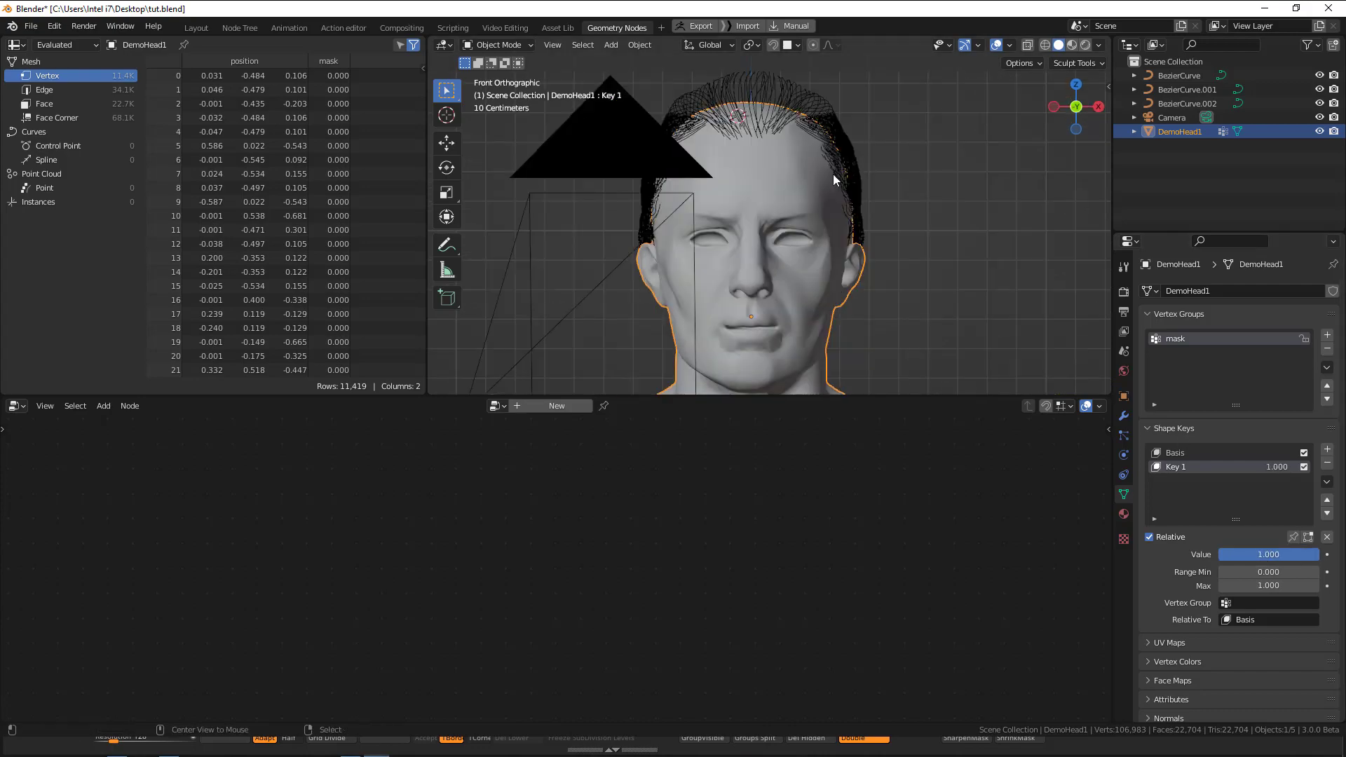
Examine the gap between the hair curves and the scalp up close around the hairline.
key(alt+a)
middle_drag(835, 174, 862, 325)
scroll(866, 242, up, 1)
scroll(899, 175, up, 2)
click(905, 173)
key(alt+a)
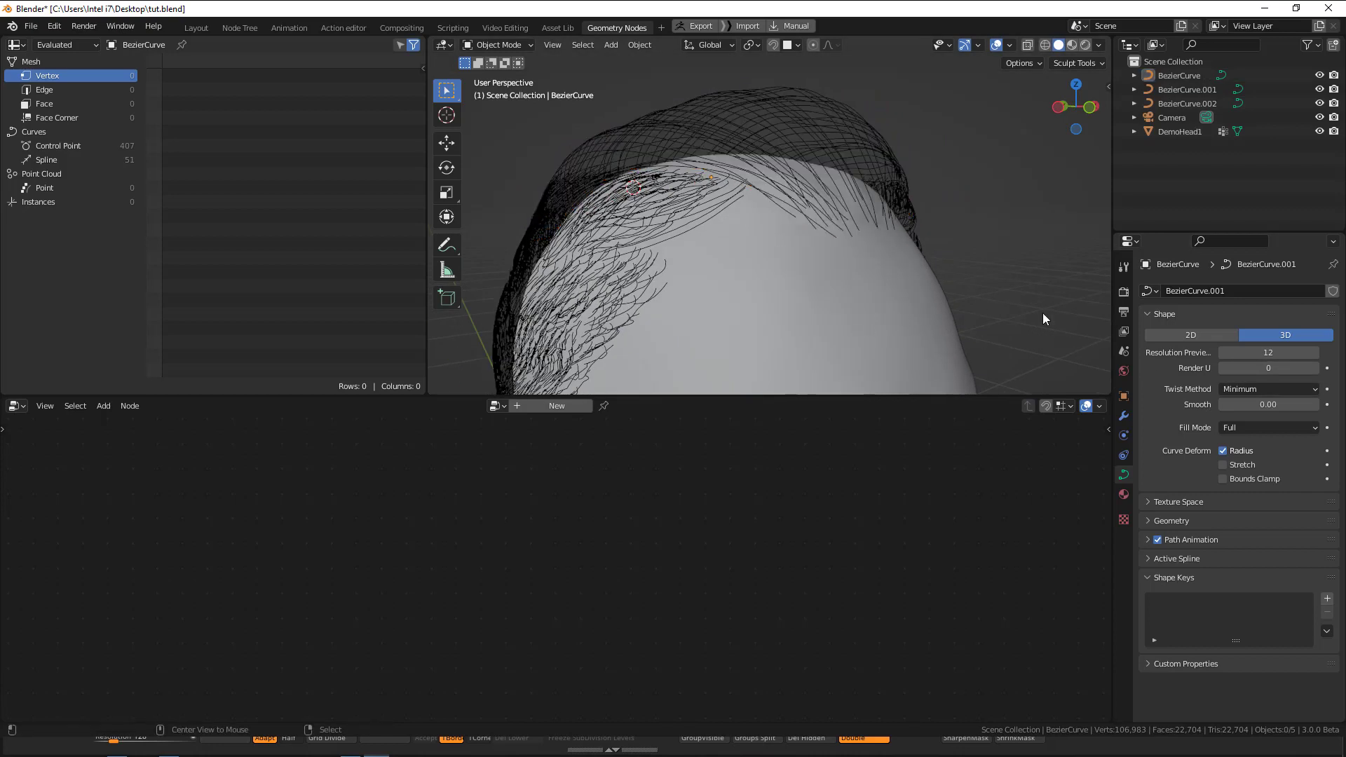
Lower the head's Key 1 shape key value to about 0.1 and compare the hair curves with the scalp.
click(831, 289)
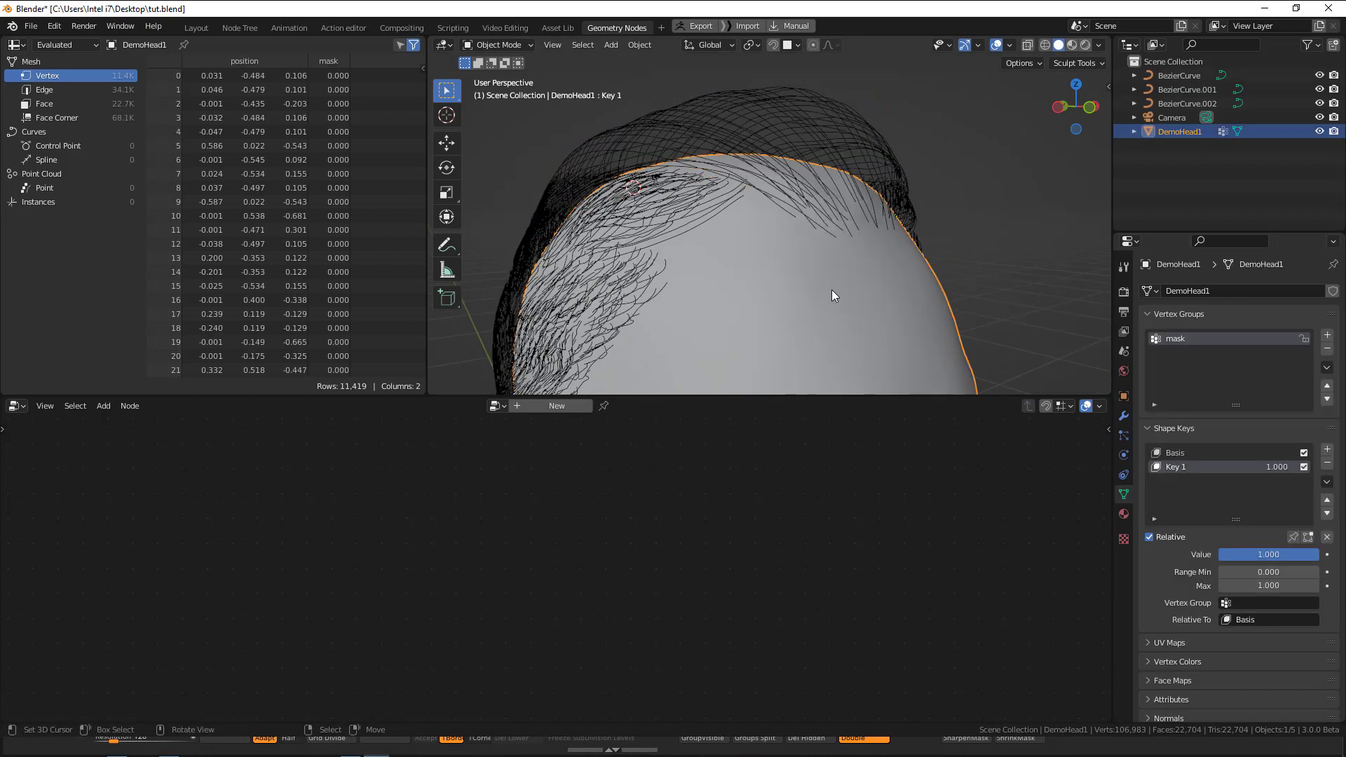
drag(1318, 554, 1228, 554)
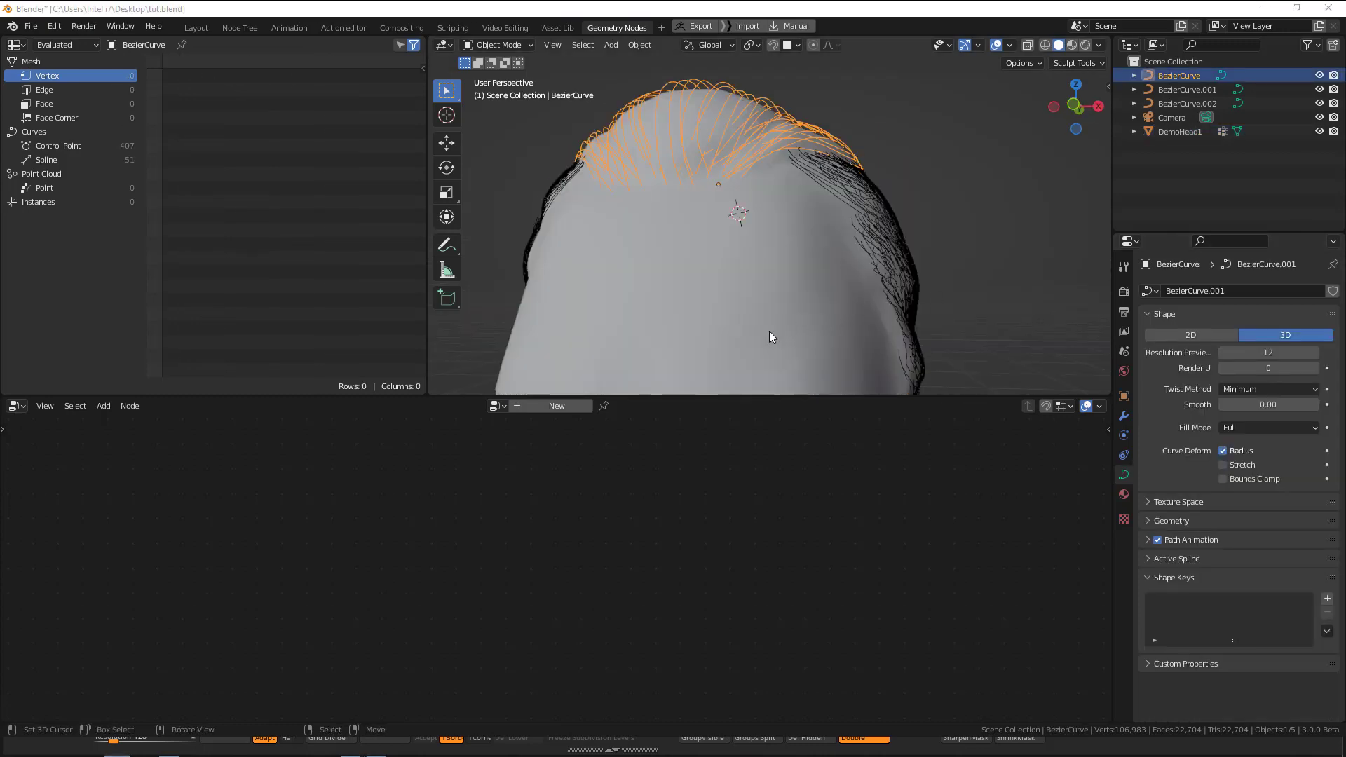
middle_drag(772, 337, 802, 159)
key(alt+a)
click(842, 204)
middle_drag(707, 158, 886, 242)
key(Tab)
key(Tab)
click(916, 289)
Raise the head's Key 1 shape key value to 1.000 and check the BezierCurve.001 strands against the scalp.
drag(1254, 554, 1326, 554)
middle_drag(640, 200, 815, 266)
key(alt+a)
click(815, 267)
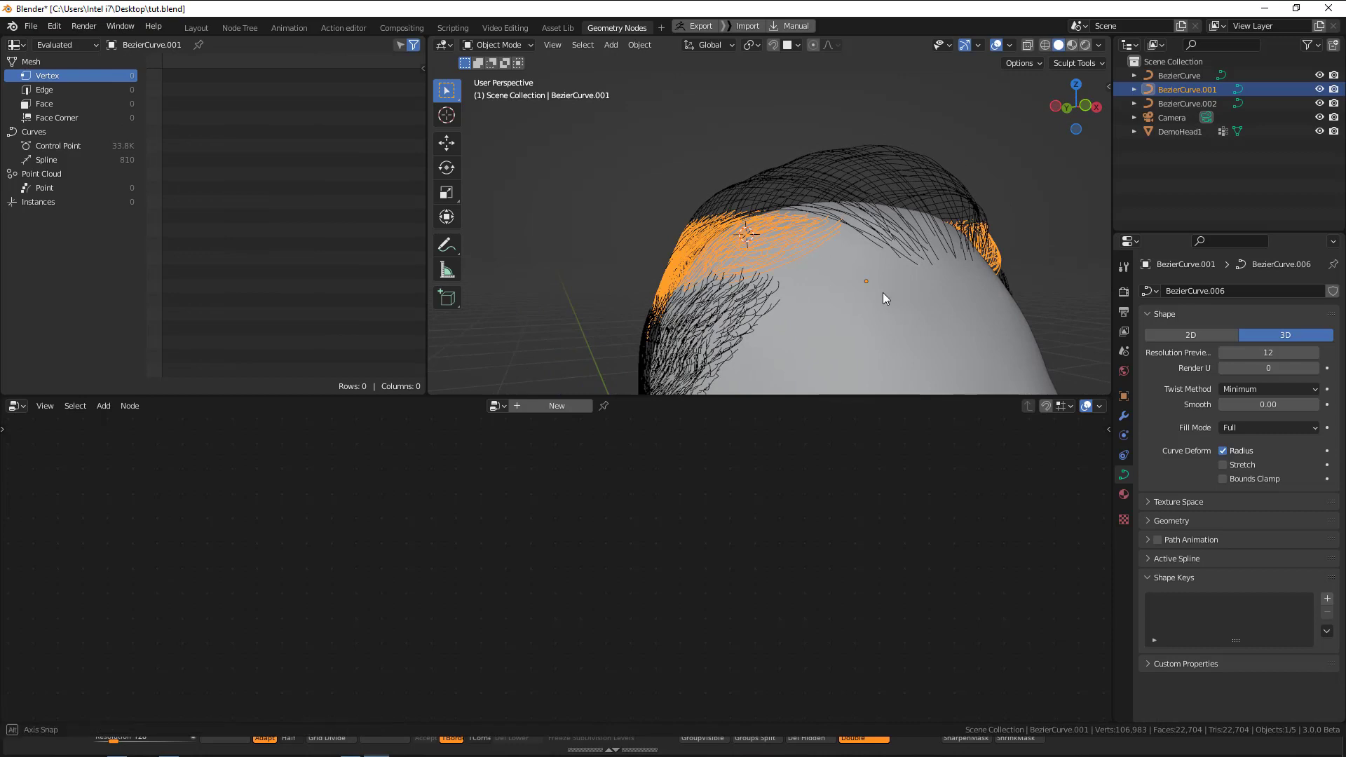
middle_drag(882, 293, 857, 285)
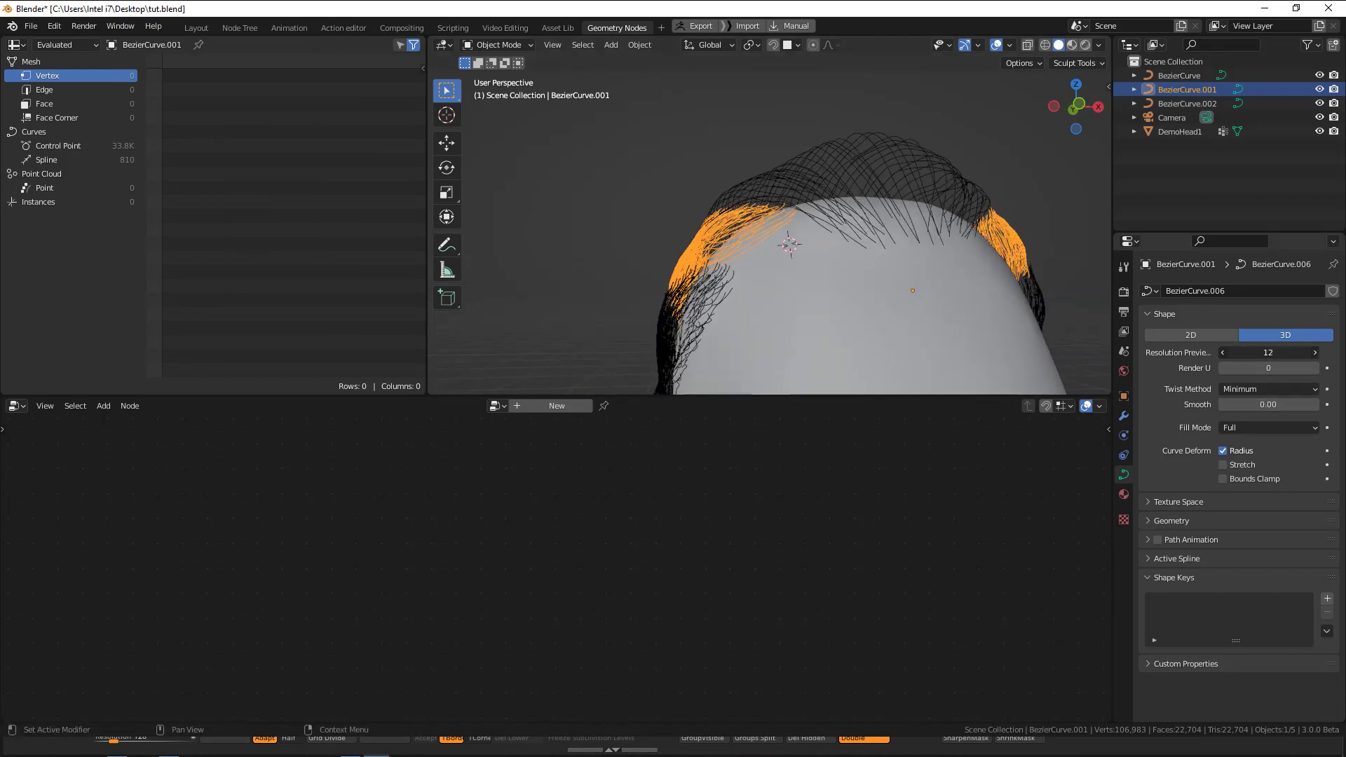
click(945, 327)
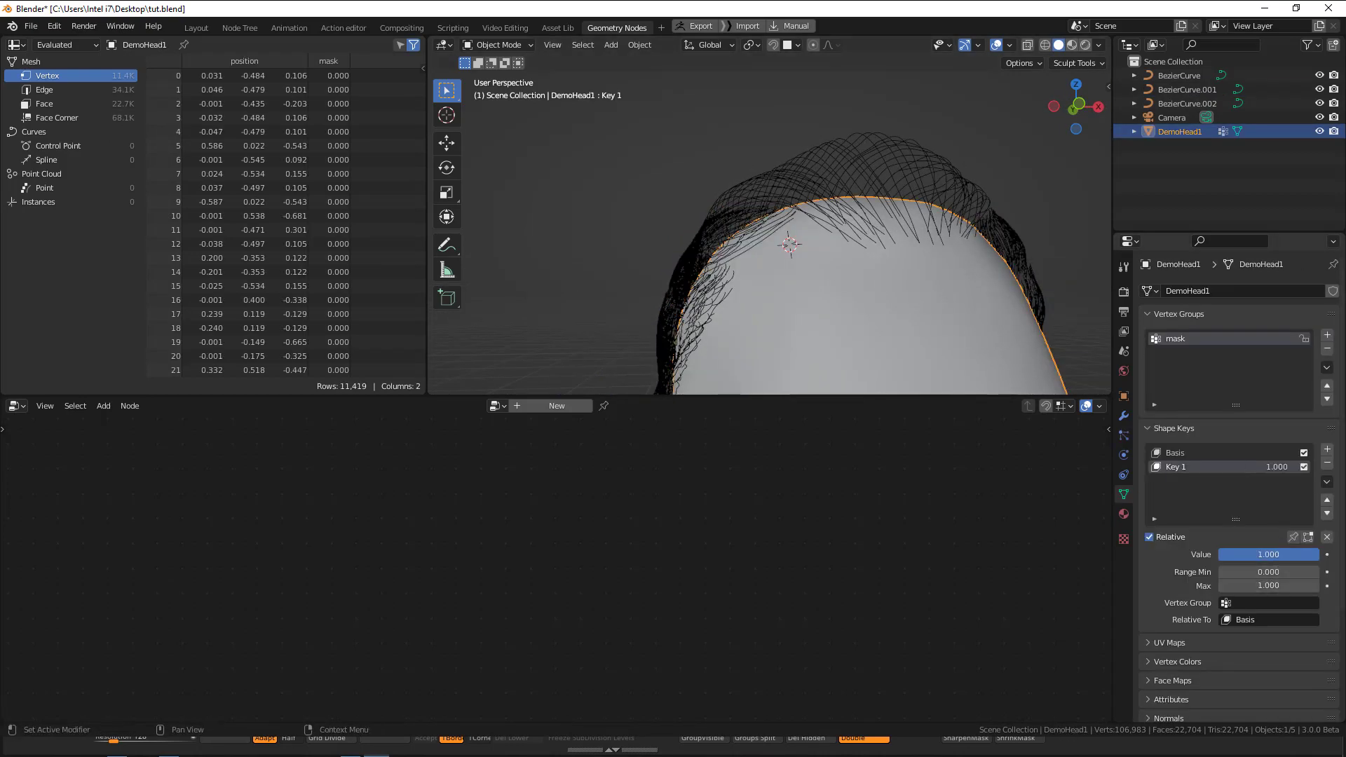
Open the BezierCurve.001 strands for editing and hide all of their control points.
click(752, 237)
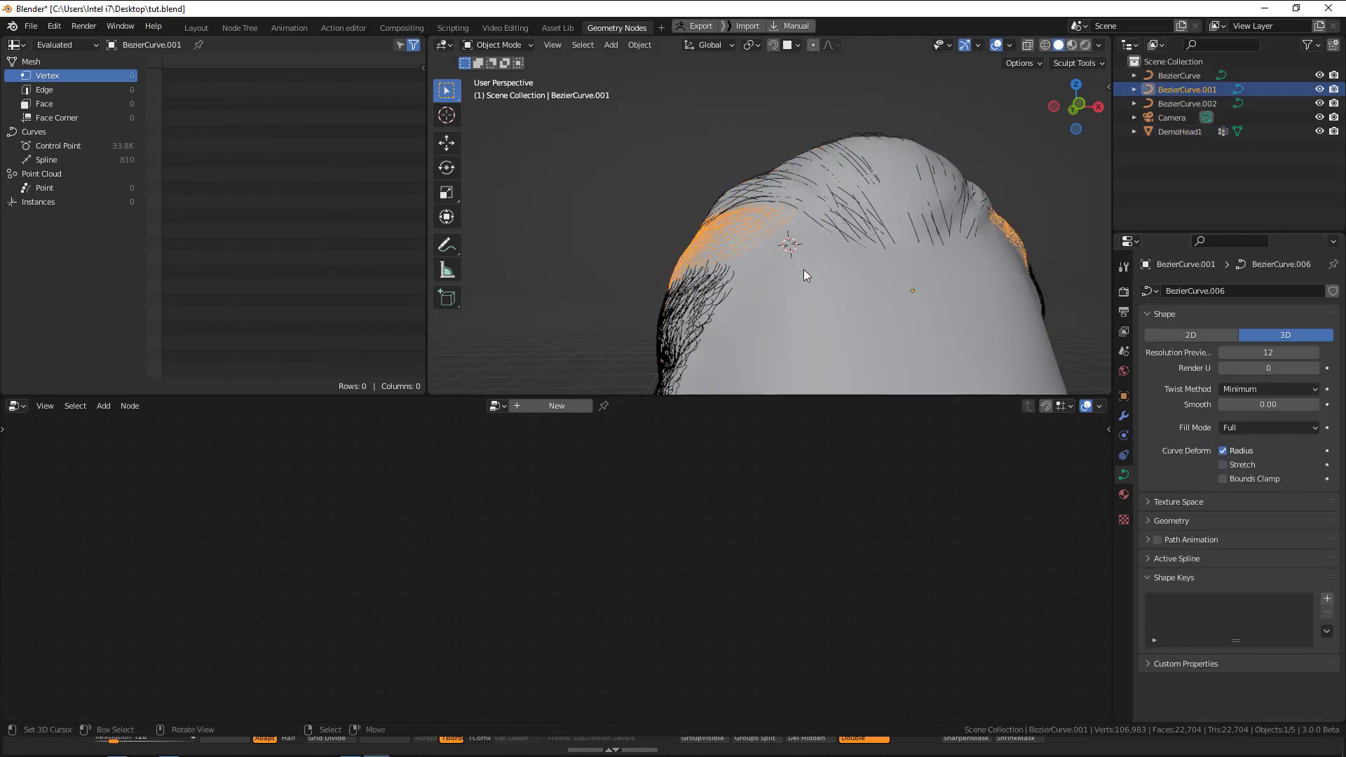
key(Tab)
mouse_move(792, 260)
middle_down()
mouse_move(840, 271)
mouse_move(891, 243)
middle_up()
key(a)
key(h)
Draw a few test strands with the curve Draw tool along the temple hairline and check them in wireframe.
key(shift+space)
click(795, 397)
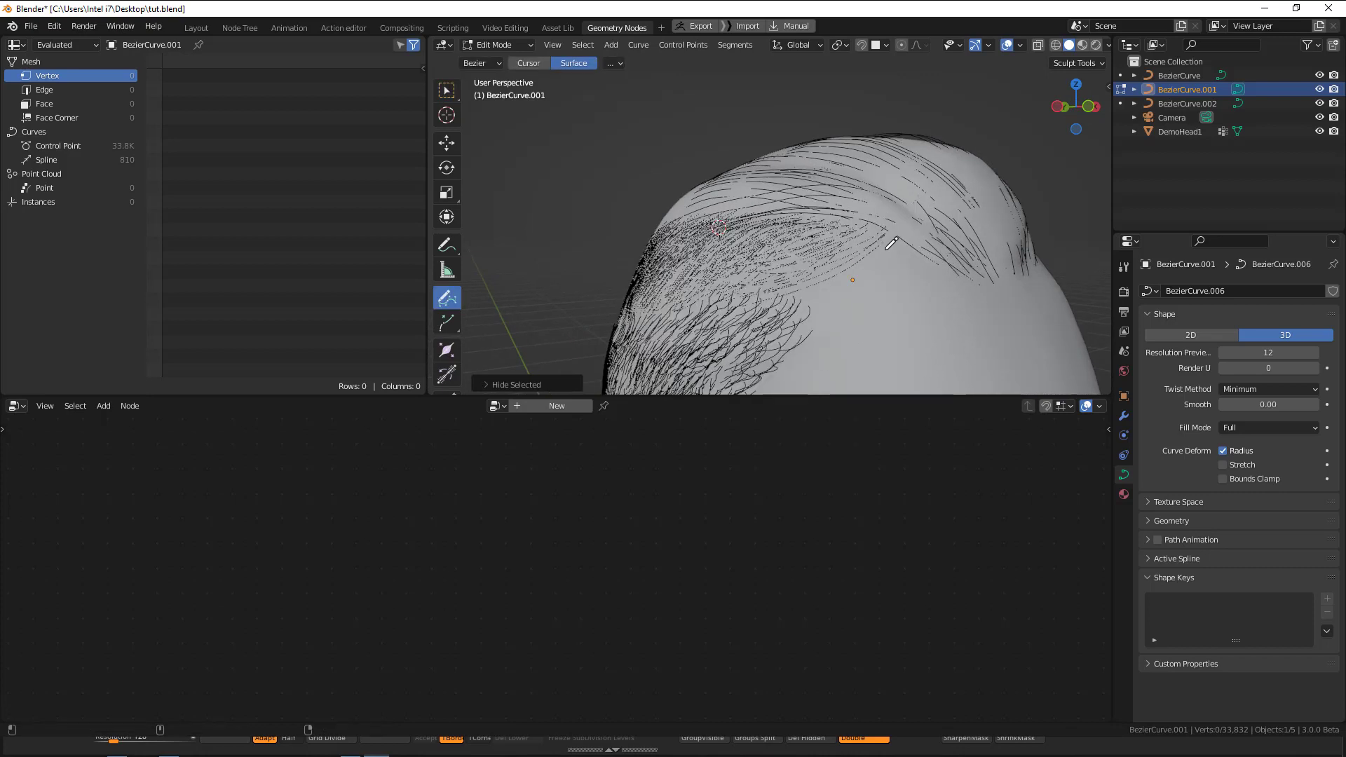
drag(802, 284, 774, 291)
key(ctrl+z)
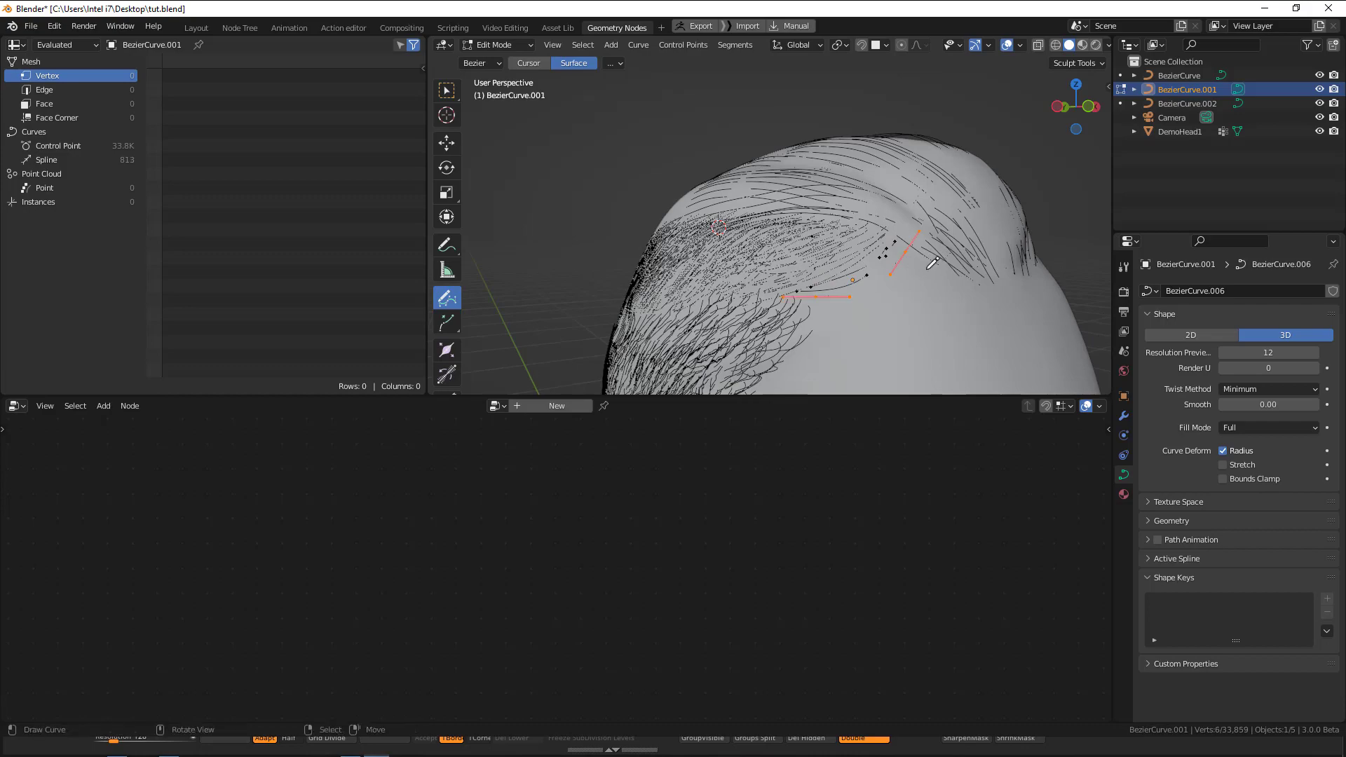
key(shift+z)
key(ctrl+space)
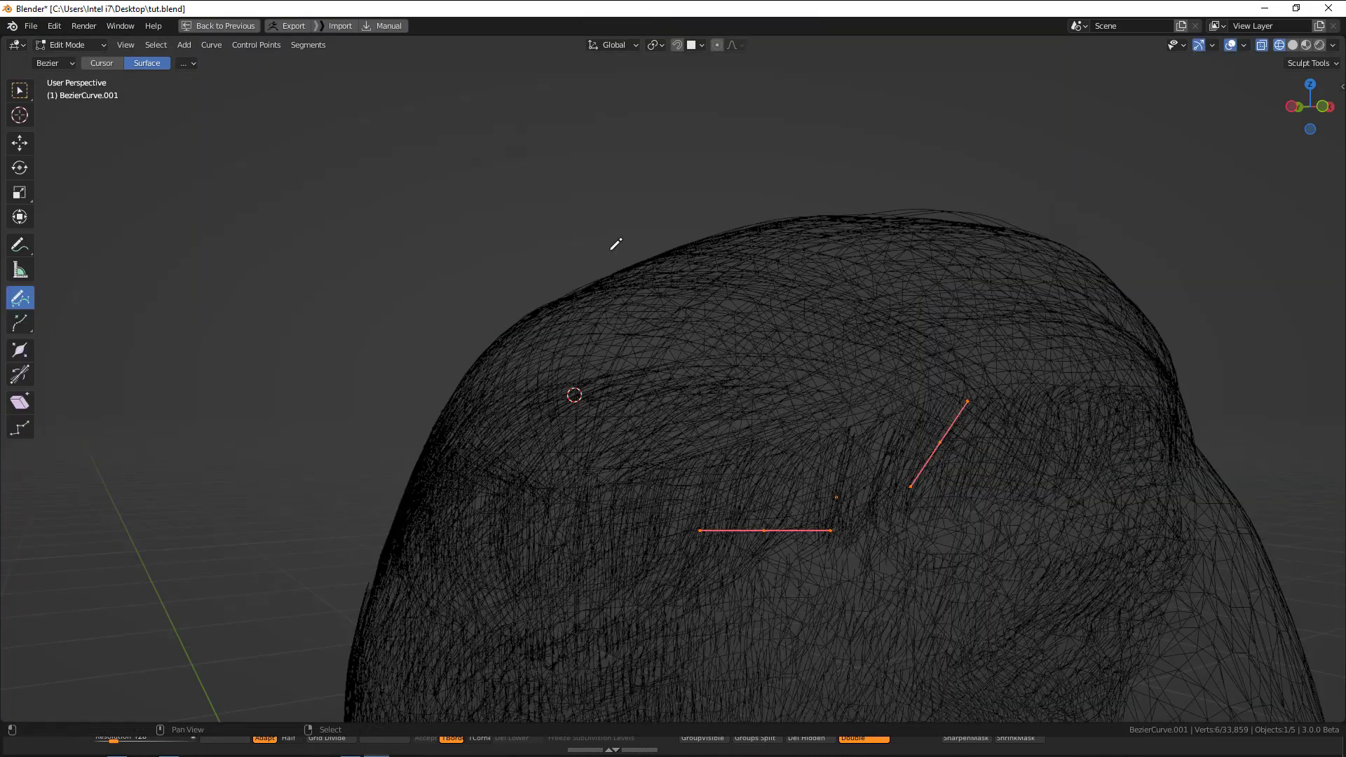
mouse_move(859, 352)
middle_down()
mouse_move(851, 225)
mouse_move(835, 210)
middle_up()
key(shift+z)
key(ctrl+space)
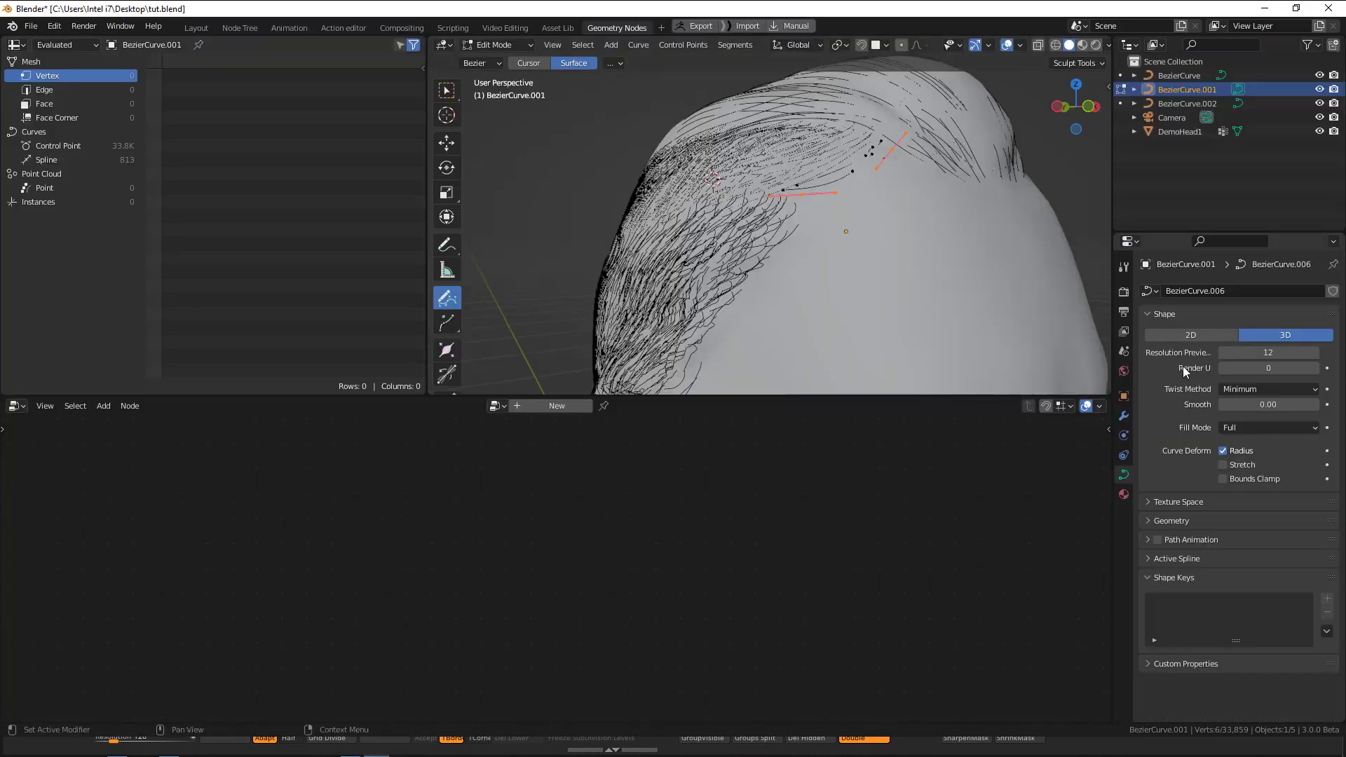
Add a Shrinkwrap modifier targeting DemoHead1, applied on the spline, with Target Normal Project, Above Surface and a 0.013 m offset.
click(1124, 416)
click(1199, 290)
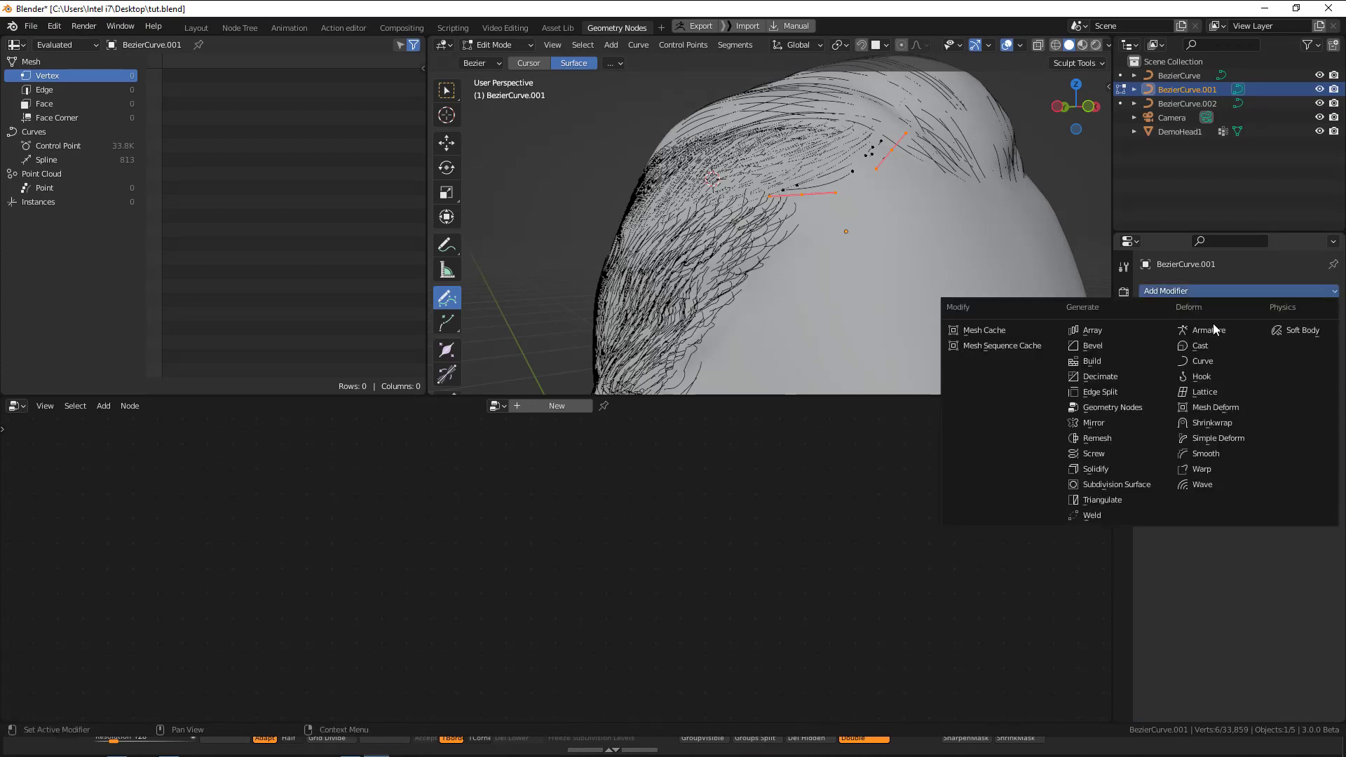
click(1220, 424)
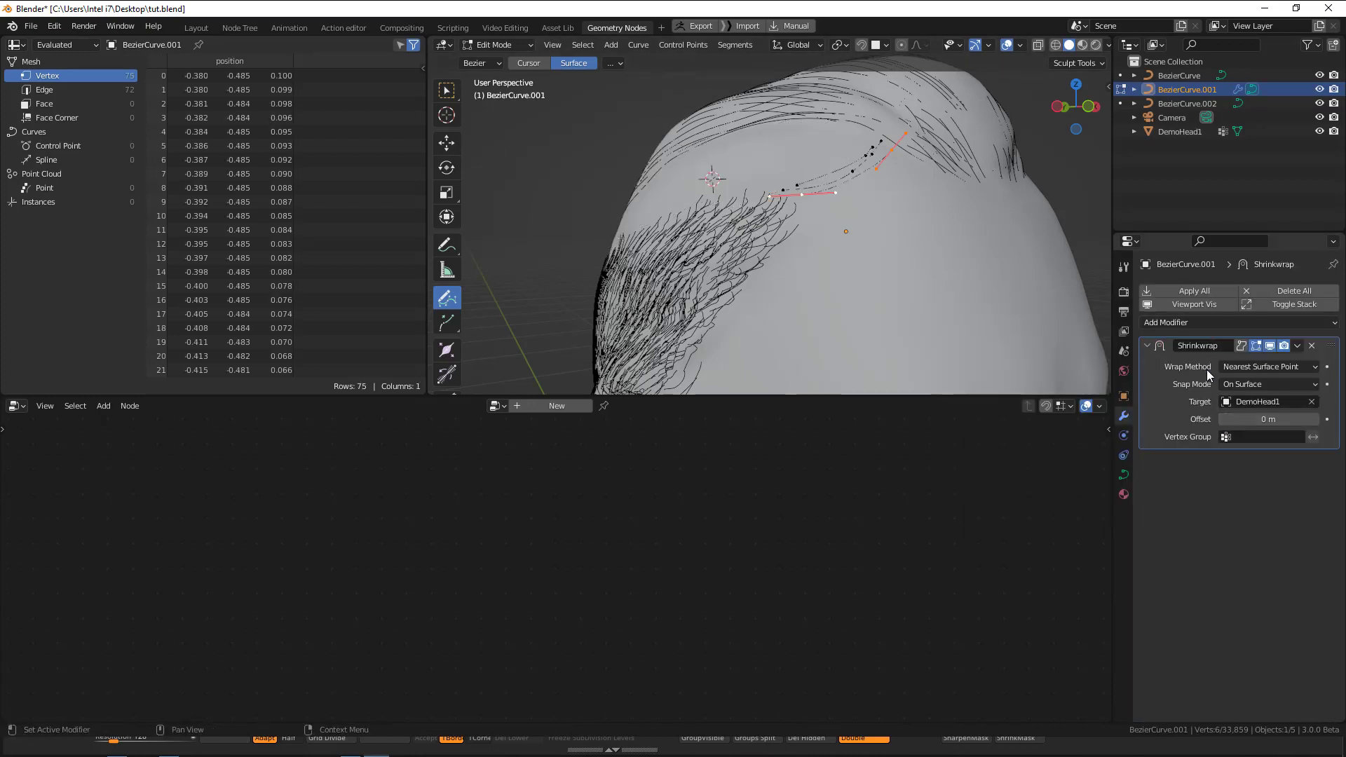
click(1242, 347)
drag(1257, 421, 1259, 421)
click(1269, 384)
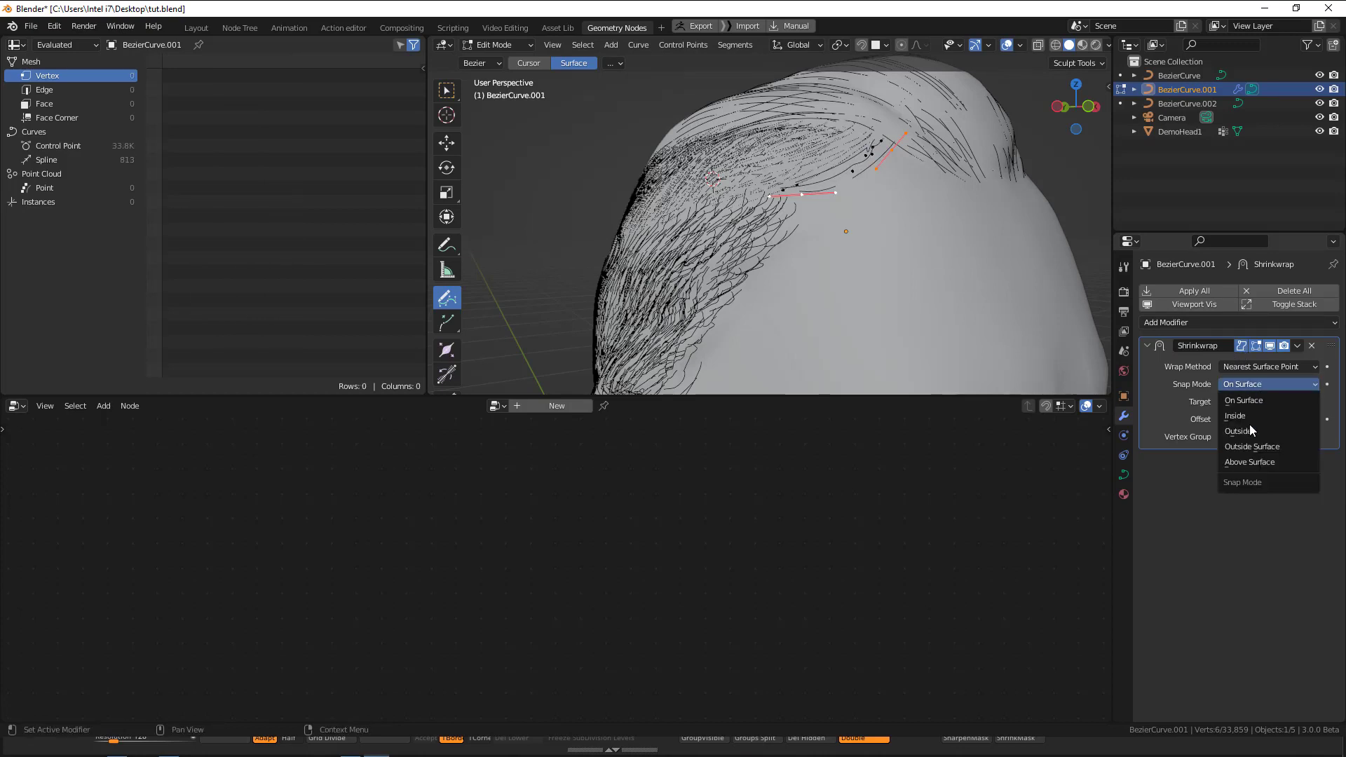
click(1256, 463)
click(1269, 367)
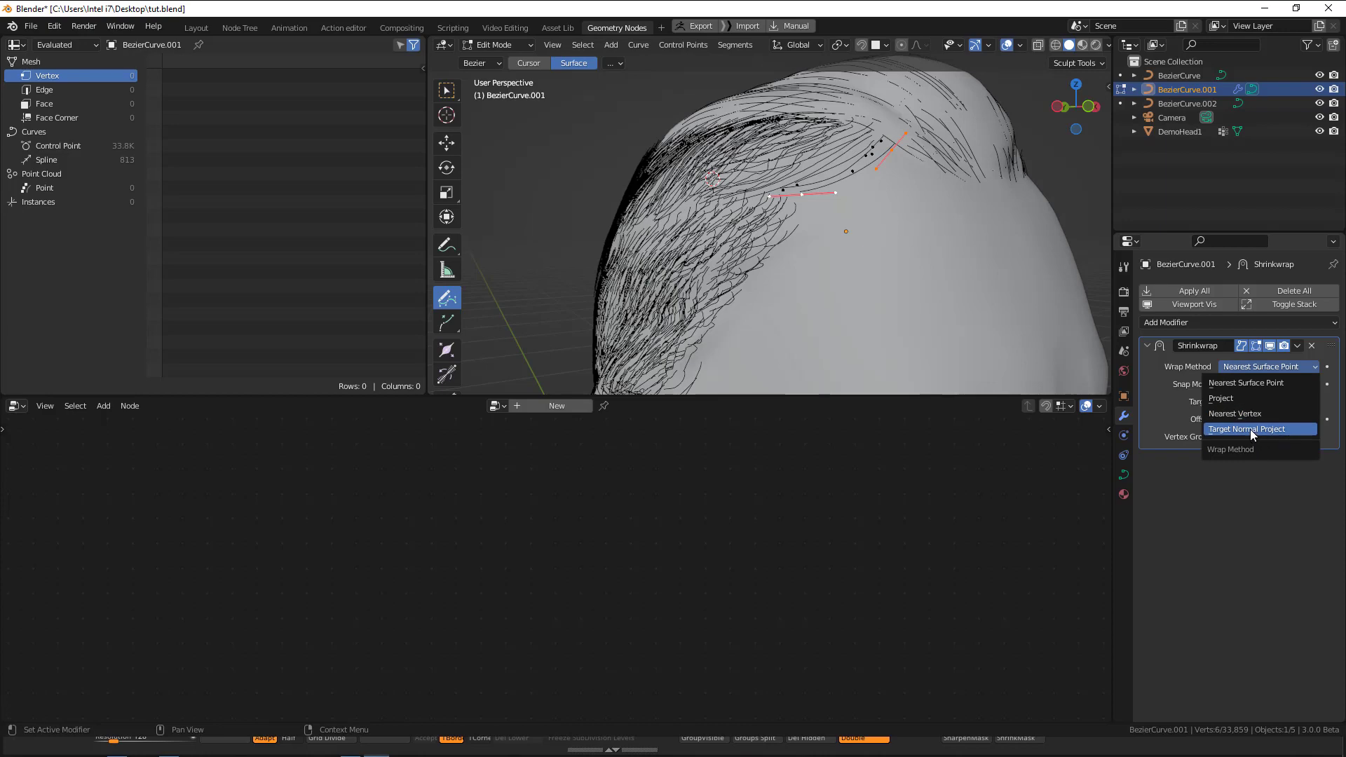
click(1255, 433)
Draw several more strands on the scalp along the temple hairline, following the direction of the existing hair.
middle_drag(808, 113, 926, 159)
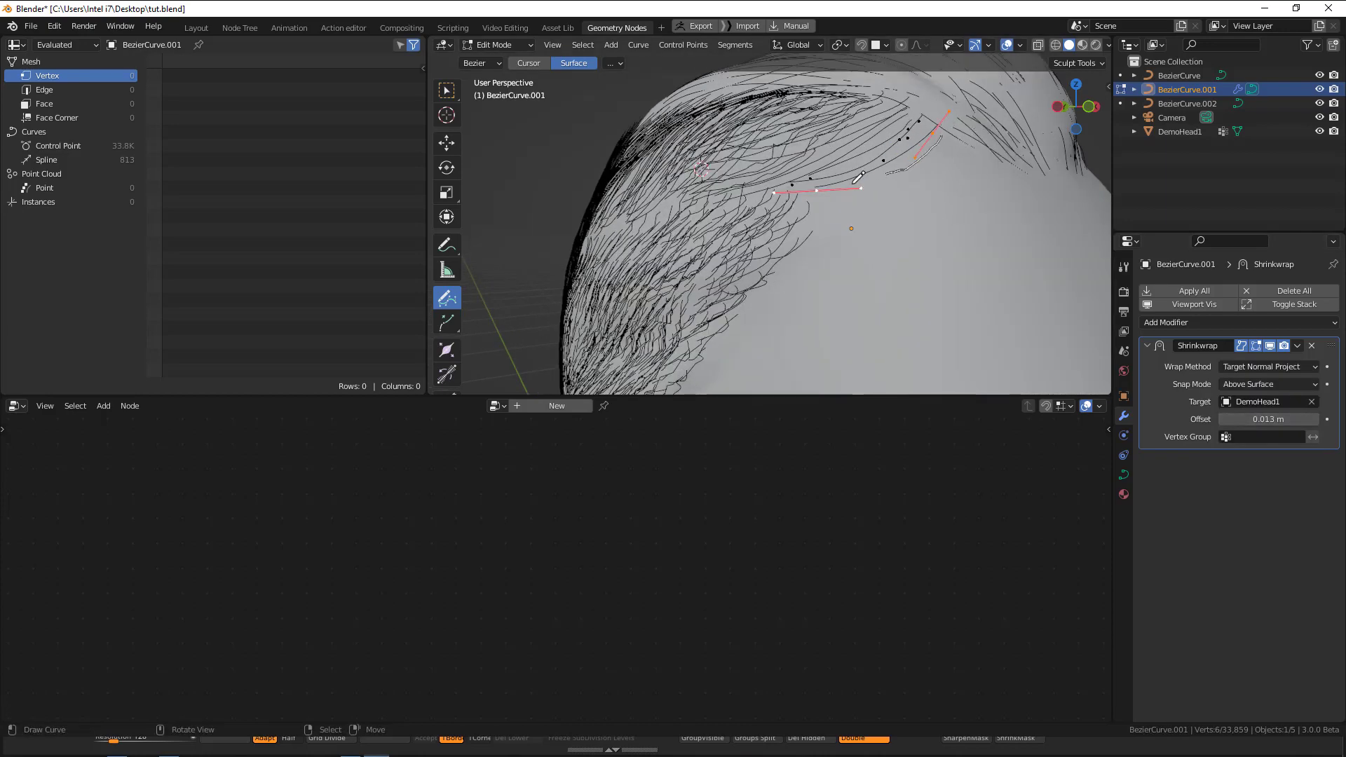
drag(892, 171, 948, 139)
middle_drag(847, 316, 831, 312)
key(shift+z)
key(shift+z)
middle_drag(874, 186, 902, 143)
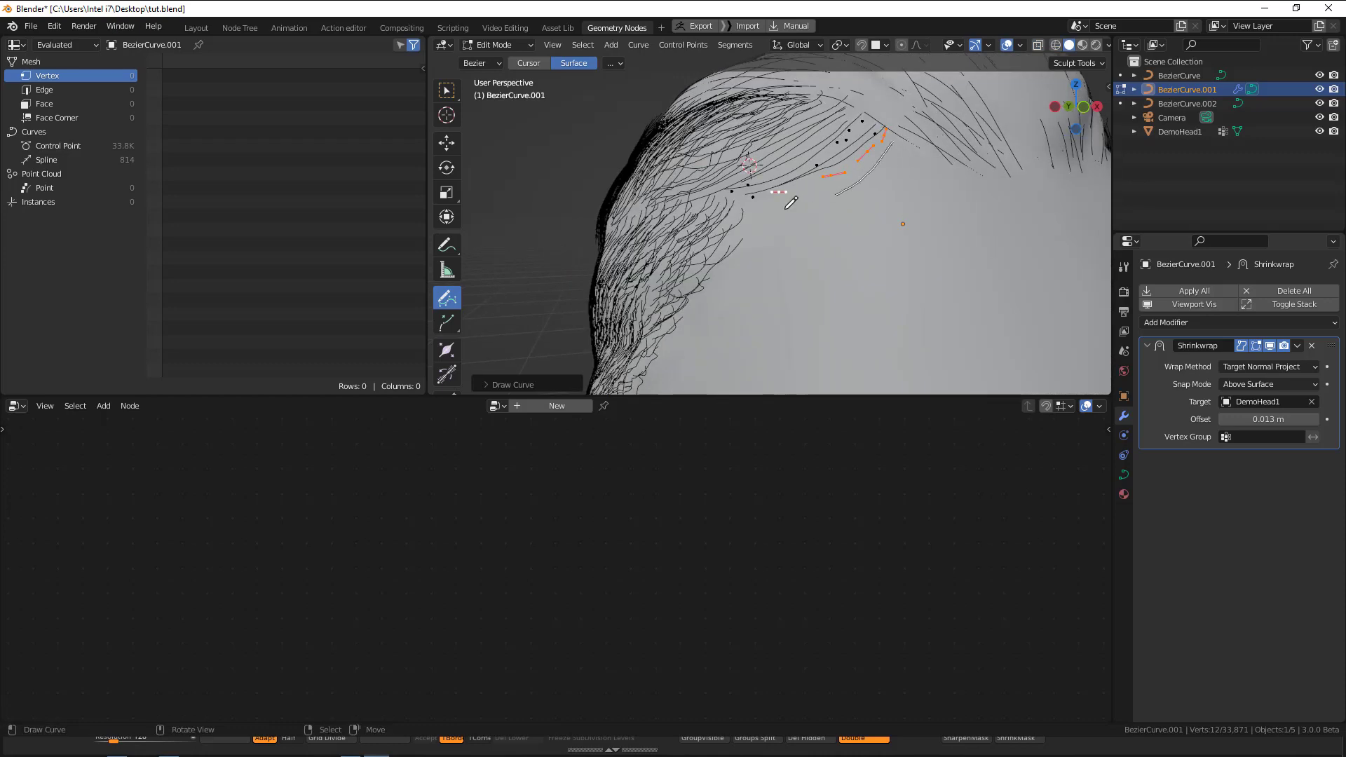
drag(775, 188, 774, 189)
drag(914, 138, 885, 164)
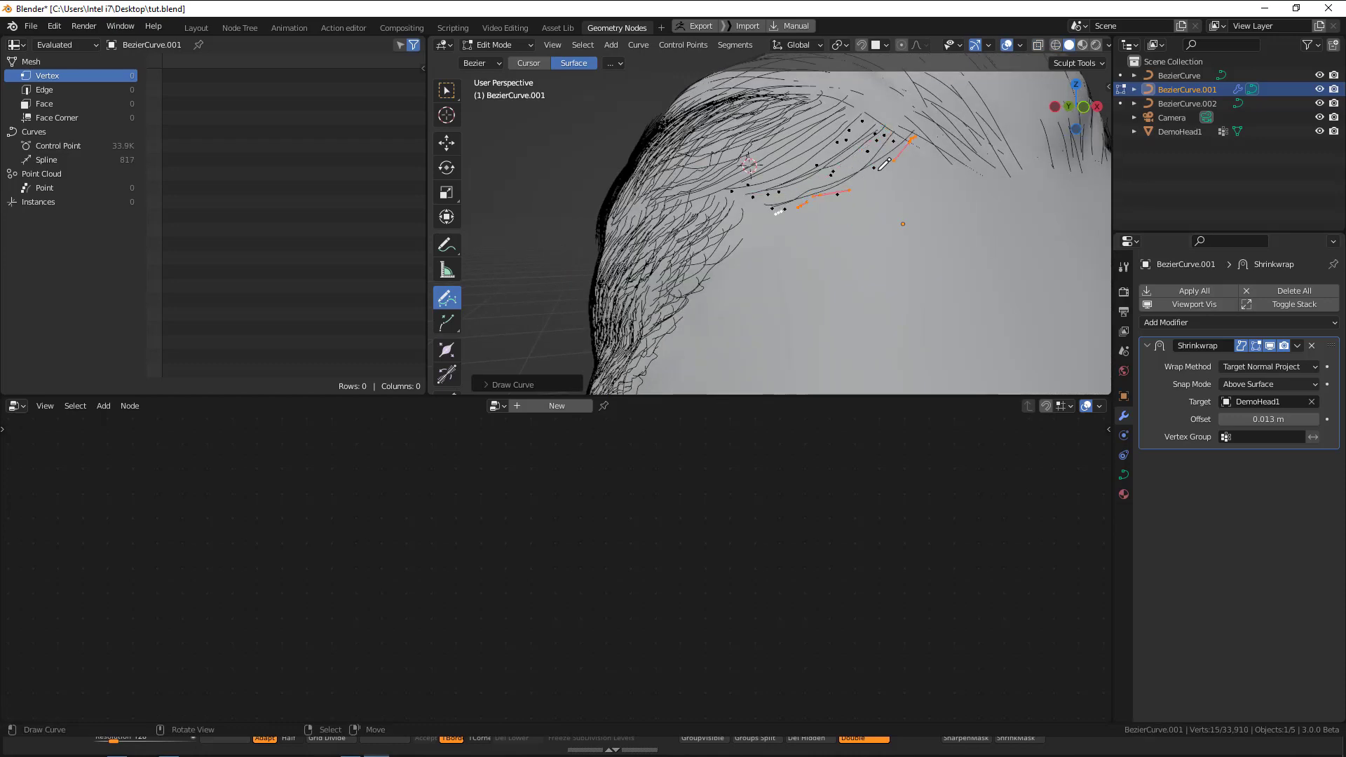
mouse_move(832, 205)
mouse_down()
mouse_move(768, 219)
mouse_move(778, 231)
mouse_up()
Fill the temple gap with additional hand-drawn strands and undo the last strokes.
mouse_move(837, 238)
middle_down()
mouse_move(992, 213)
mouse_move(955, 195)
middle_up()
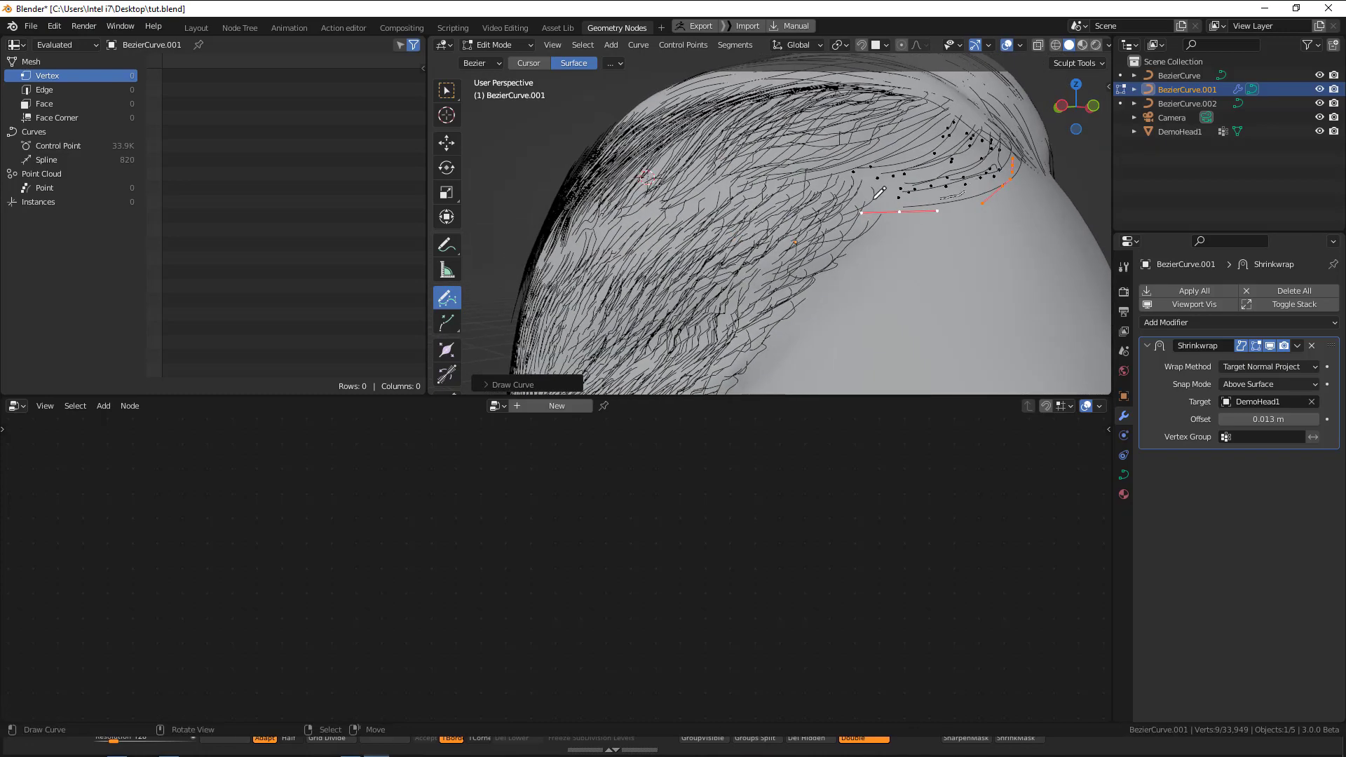
drag(870, 199, 975, 180)
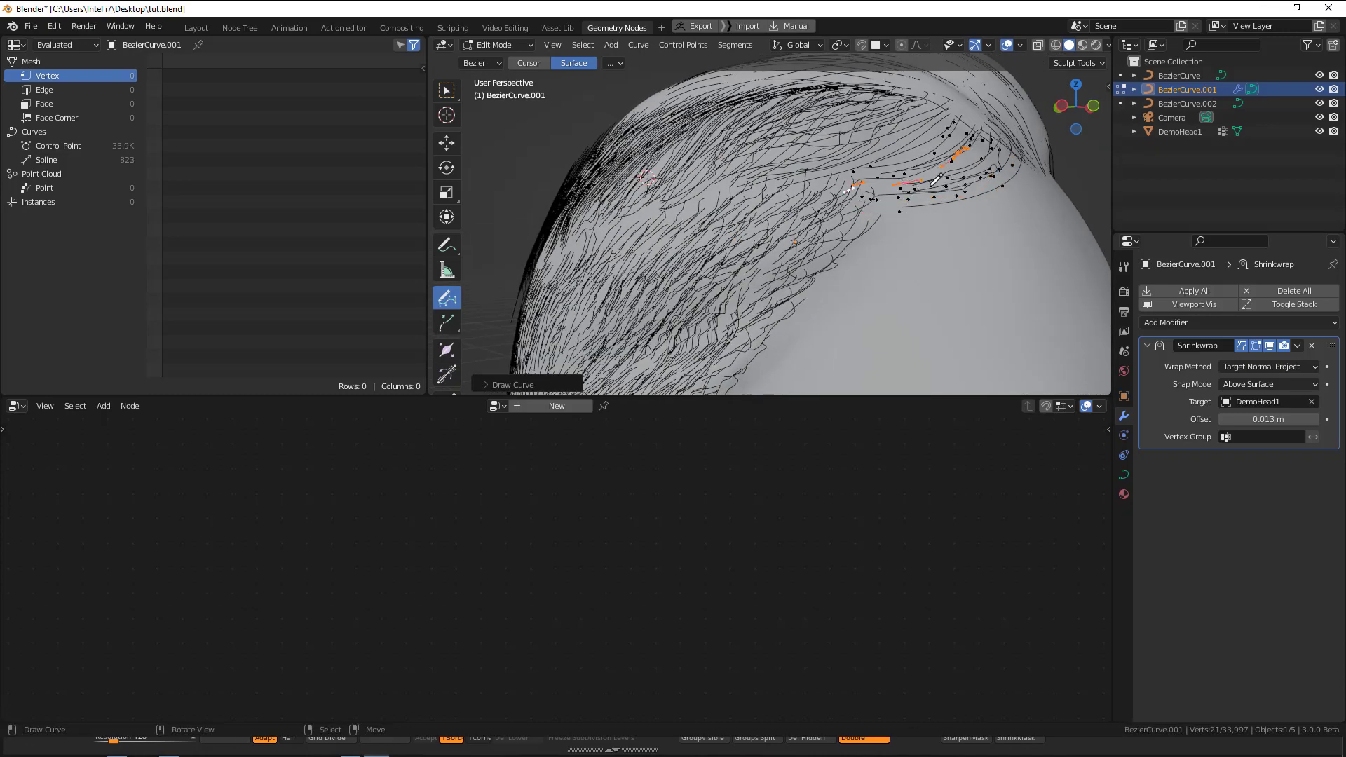
middle_drag(944, 208, 910, 207)
drag(935, 192, 763, 254)
mouse_move(855, 251)
middle_down()
mouse_move(807, 252)
mouse_move(655, 181)
mouse_move(795, 178)
middle_up()
key(ctrl+z)
key(ctrl+z)
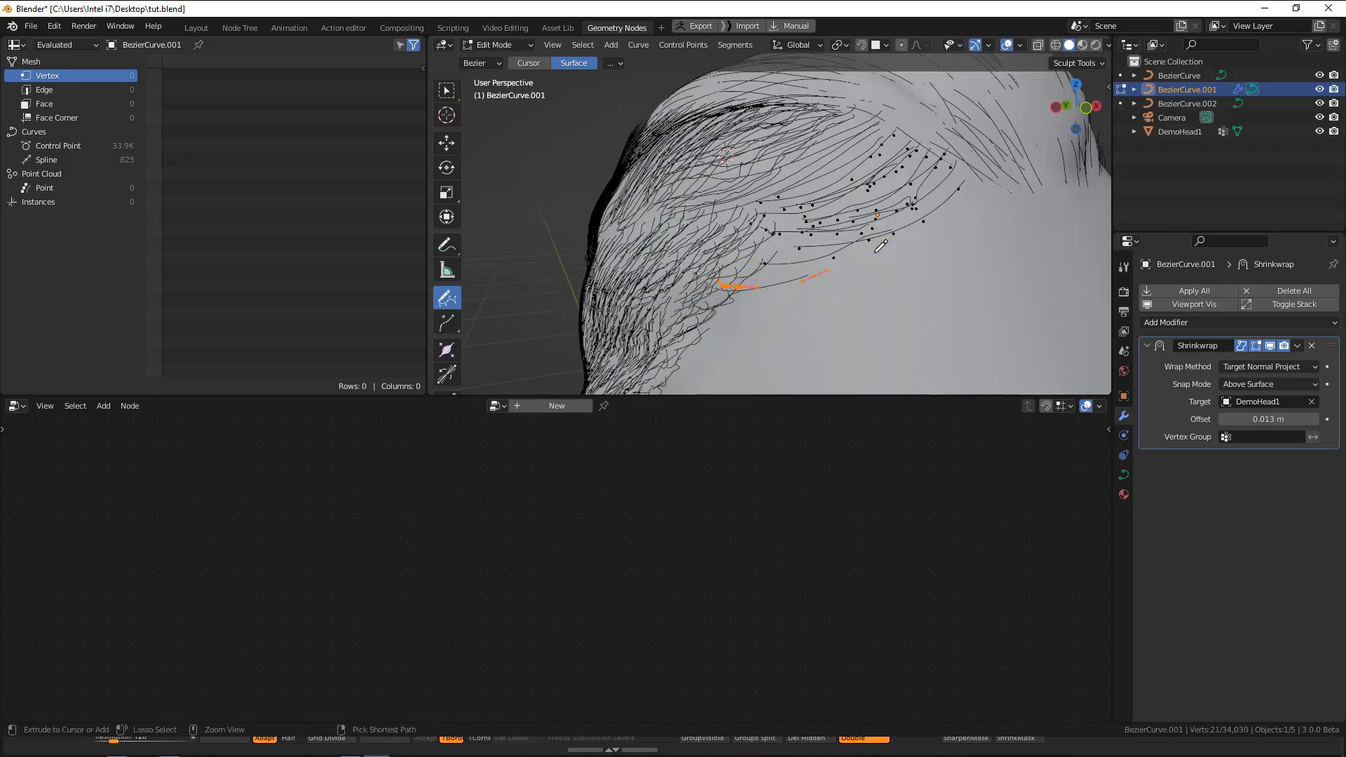
key(ctrl+z)
middle_drag(884, 242, 837, 189)
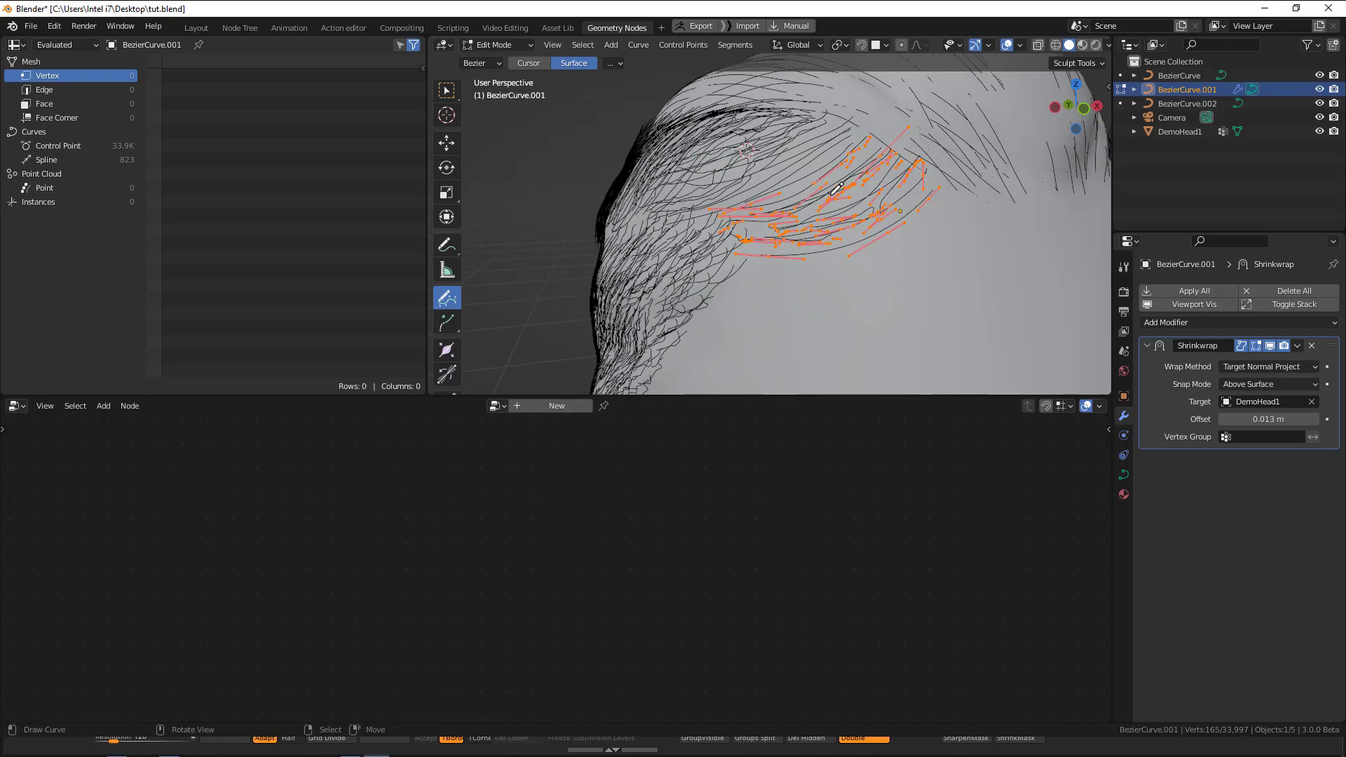
Change the handle type of all control points, leave curve editing and view the hair with nothing selected.
key(a)
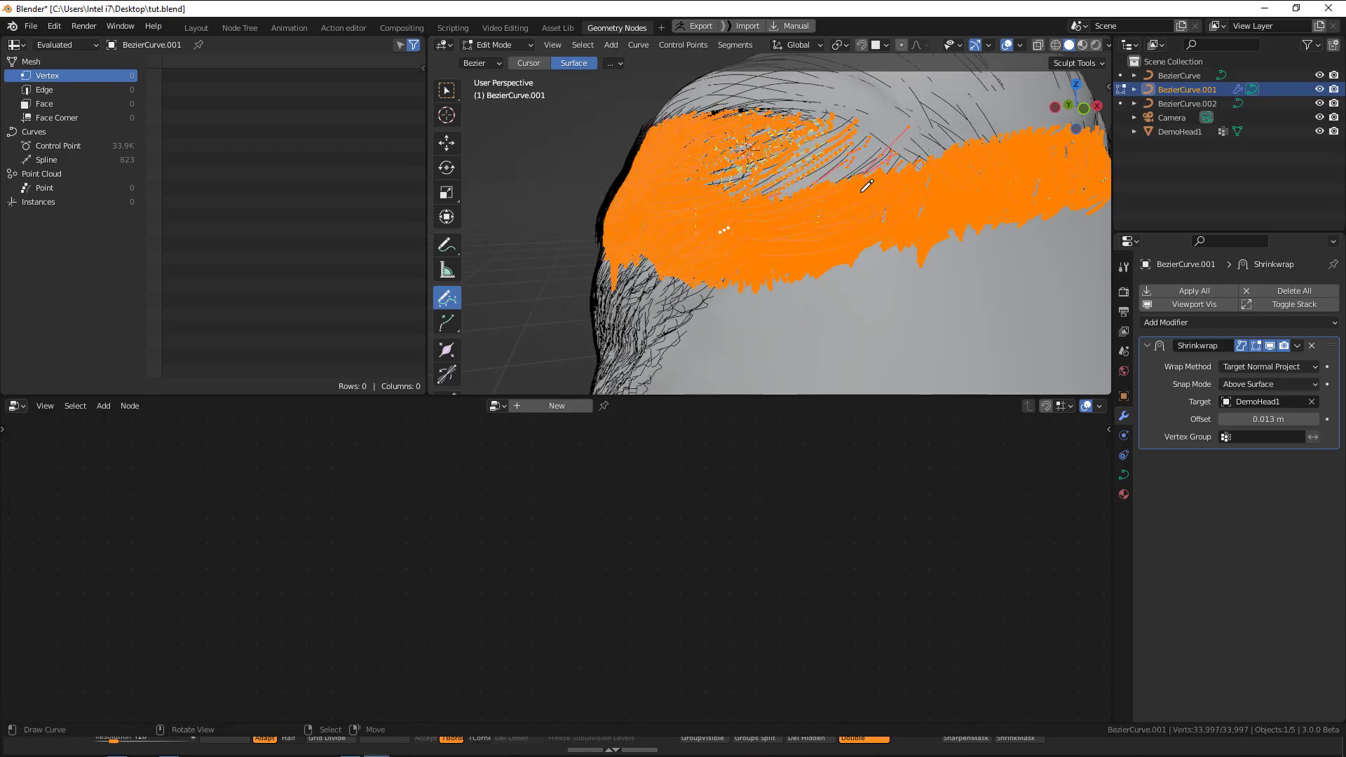
key(v)
click(872, 186)
key(Tab)
middle_drag(869, 226, 875, 195)
key(alt+a)
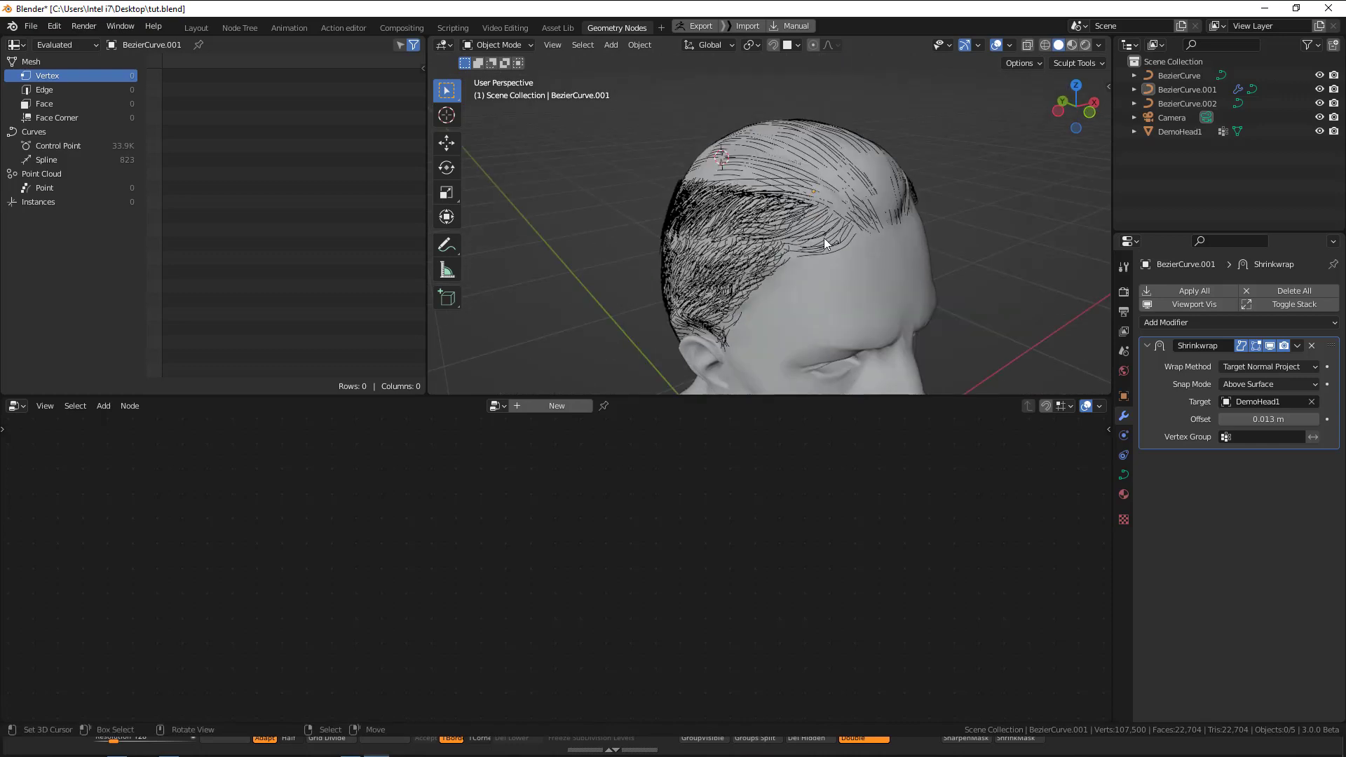
Delete the hand-drawn temple strands from BezierCurve.001 and return to Object Mode.
key(a)
drag(861, 229, 866, 229)
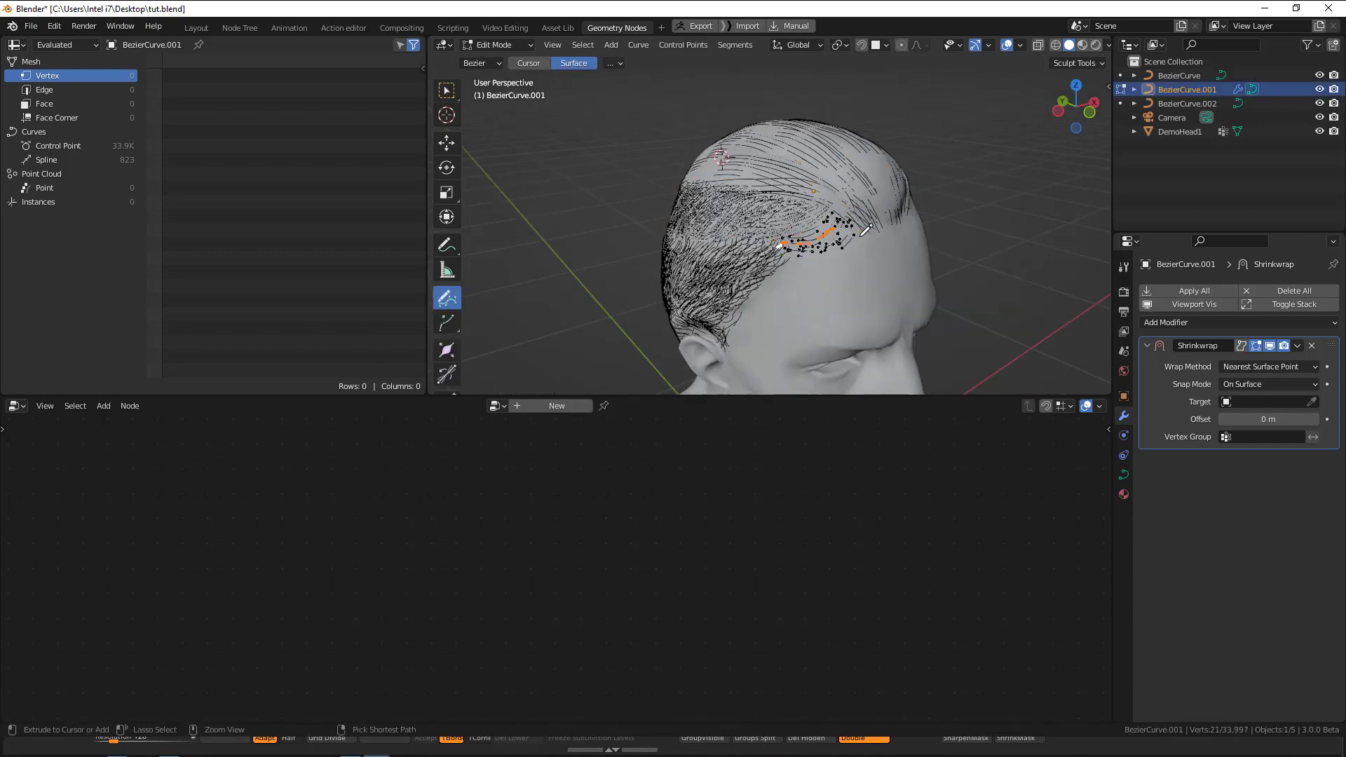
key(ctrl+l)
key(x)
click(915, 230)
key(Tab)
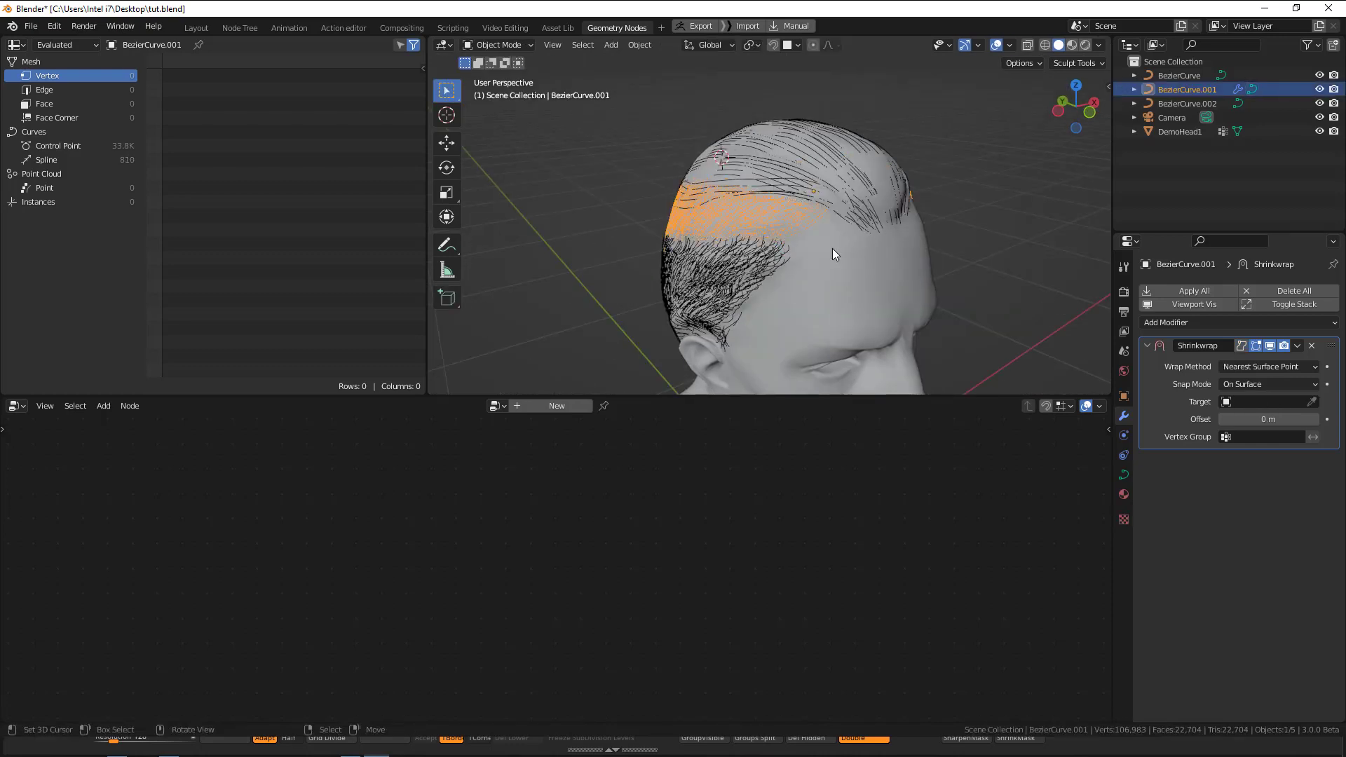
Select the head, set its Key 1 shape key value to 0.295 and view it from the front.
mouse_move(832, 248)
middle_down()
mouse_move(784, 220)
mouse_move(850, 238)
mouse_move(810, 241)
middle_up()
right_click(797, 229)
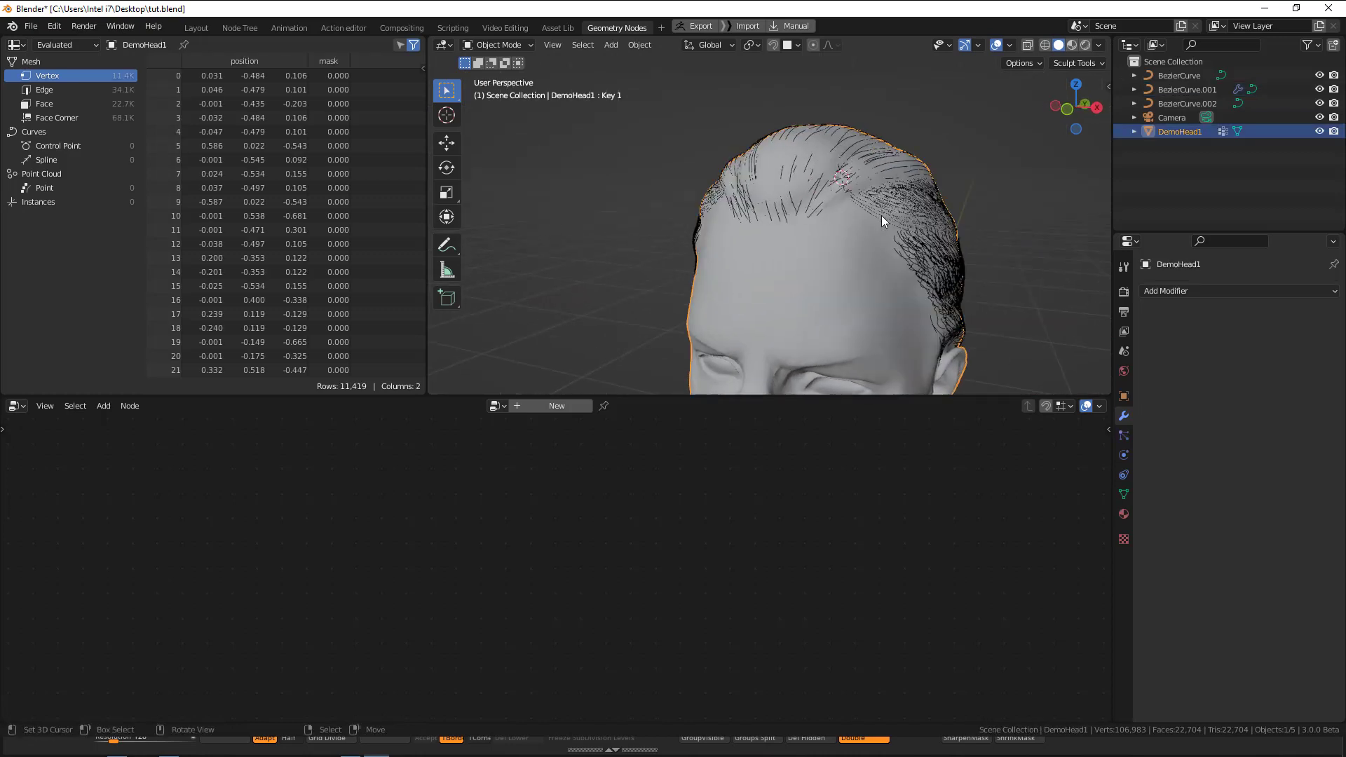
right_click(881, 216)
right_click(834, 267)
click(1124, 495)
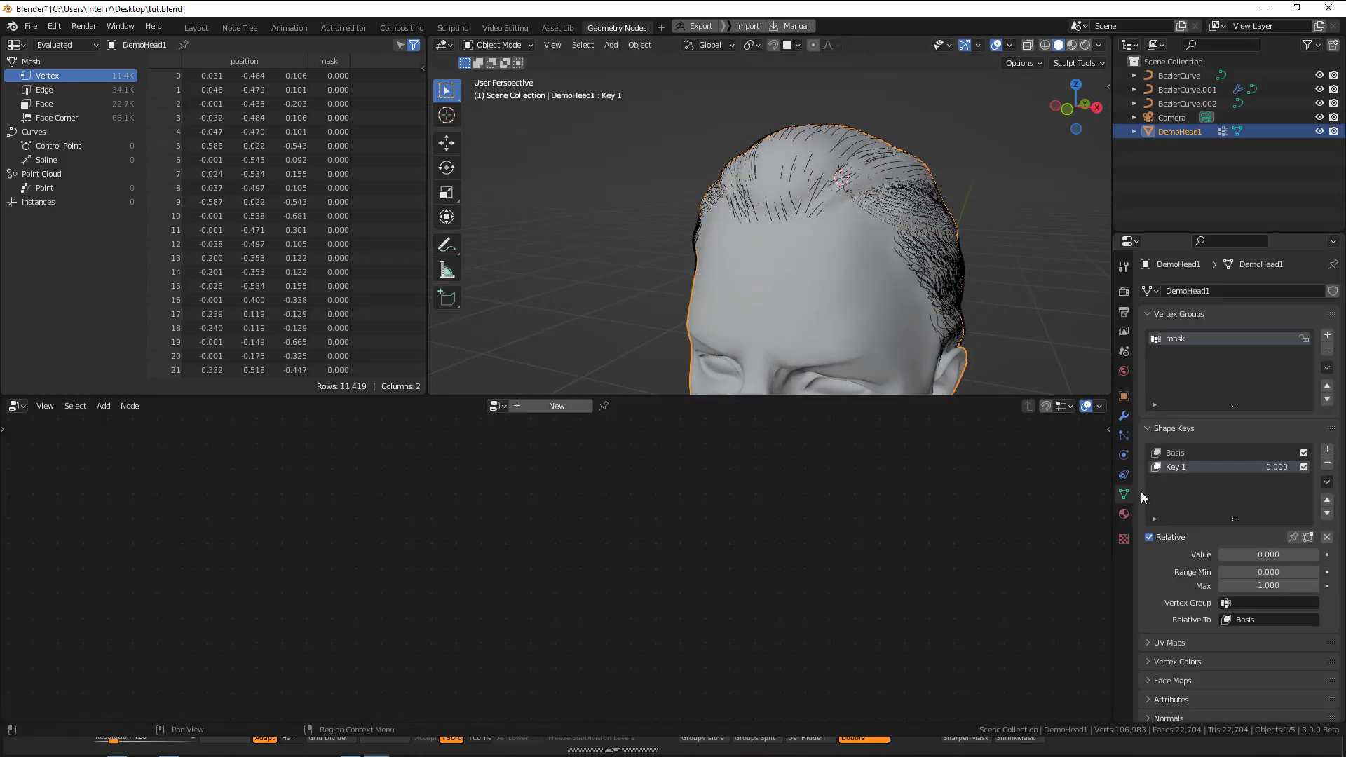
drag(1251, 555, 1282, 555)
middle_drag(823, 209, 862, 200)
key(alt+a)
key(KP_1)
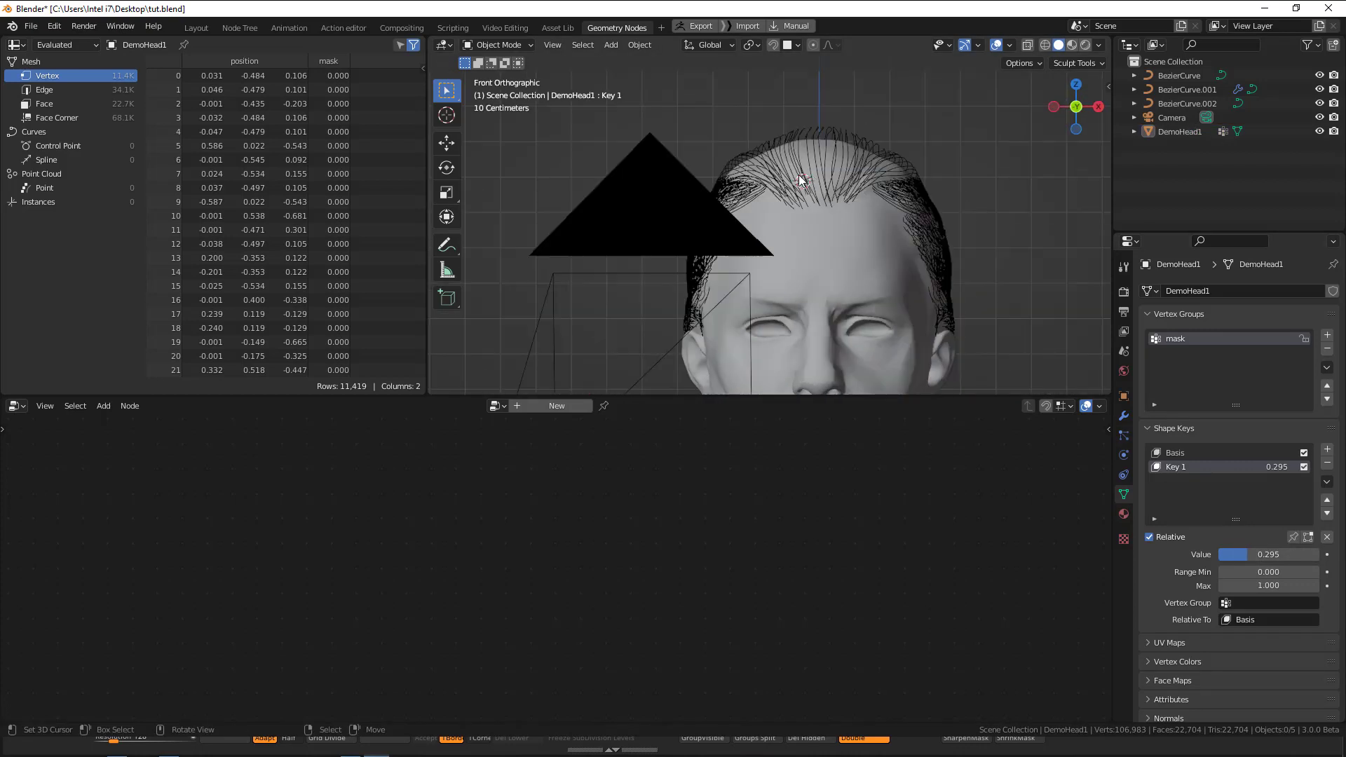
Select the BezierCurve strands on top of the head and create a new geometry node tree for them.
click(825, 143)
mouse_move(825, 143)
middle_down()
mouse_move(846, 177)
mouse_move(836, 183)
mouse_move(853, 158)
middle_up()
key(Tab)
key(Tab)
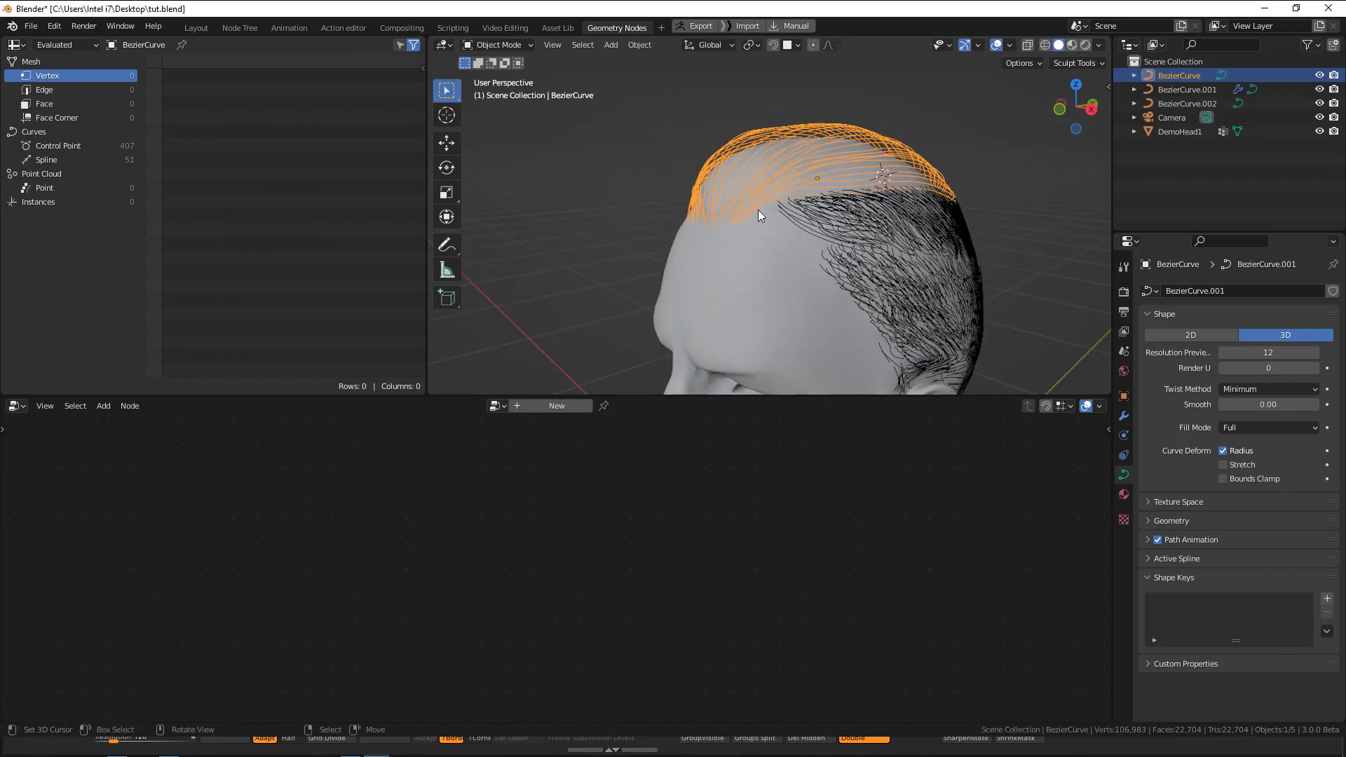
middle_drag(1065, 251, 673, 330)
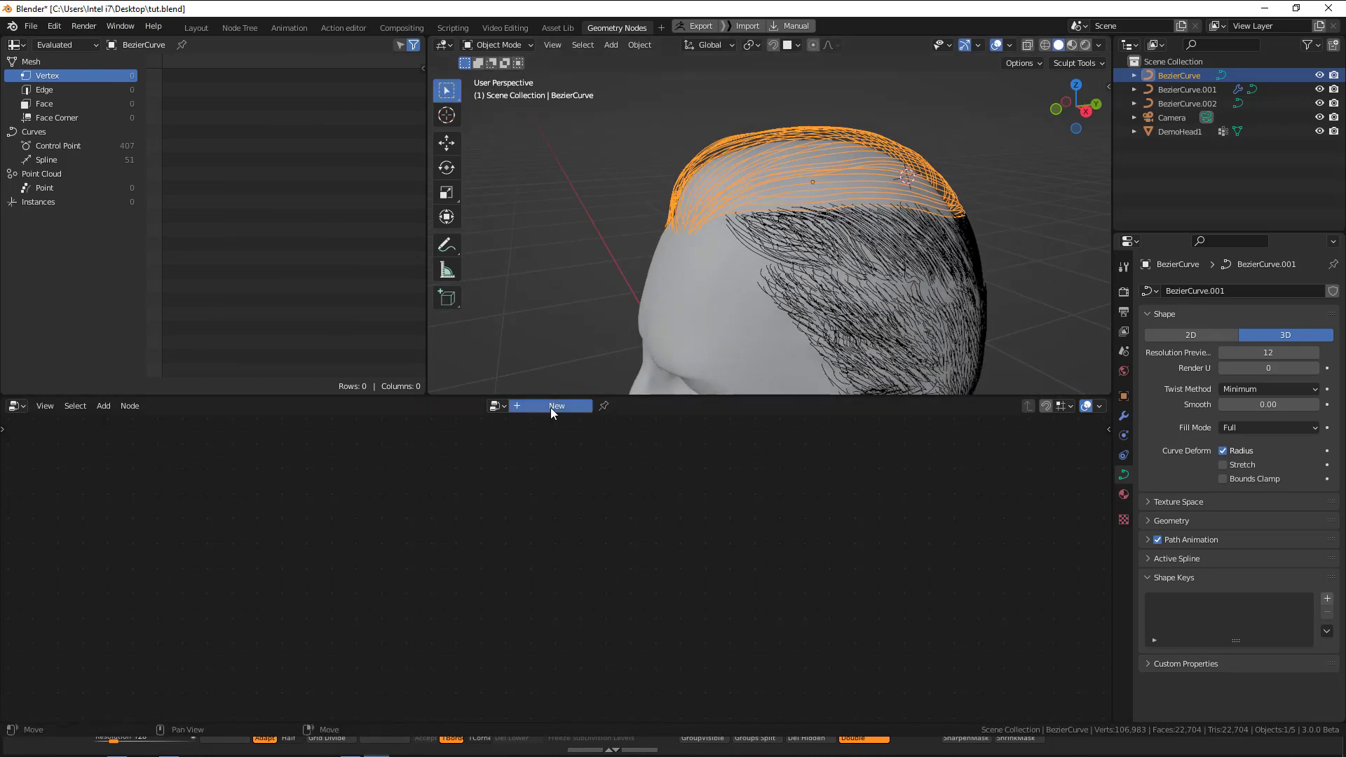
click(550, 407)
middle_drag(648, 604, 712, 577)
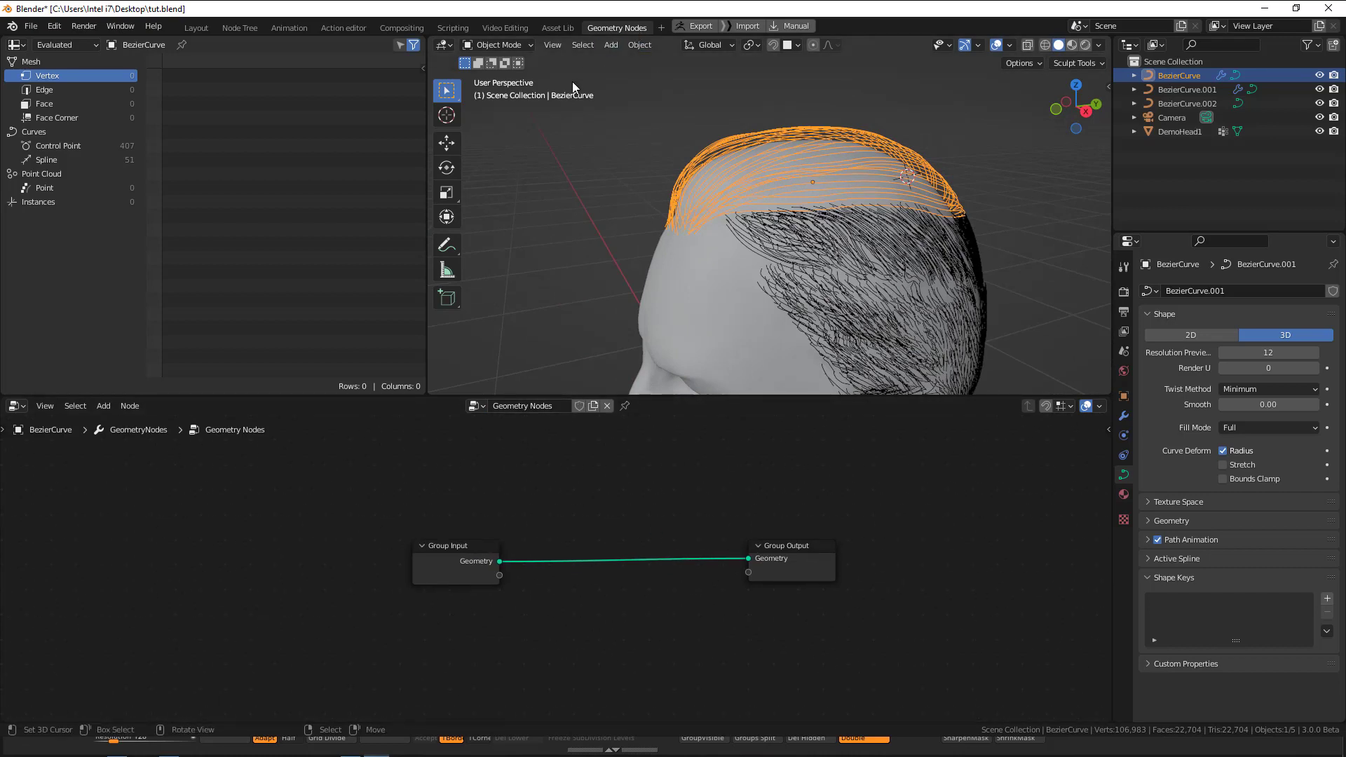
click(660, 27)
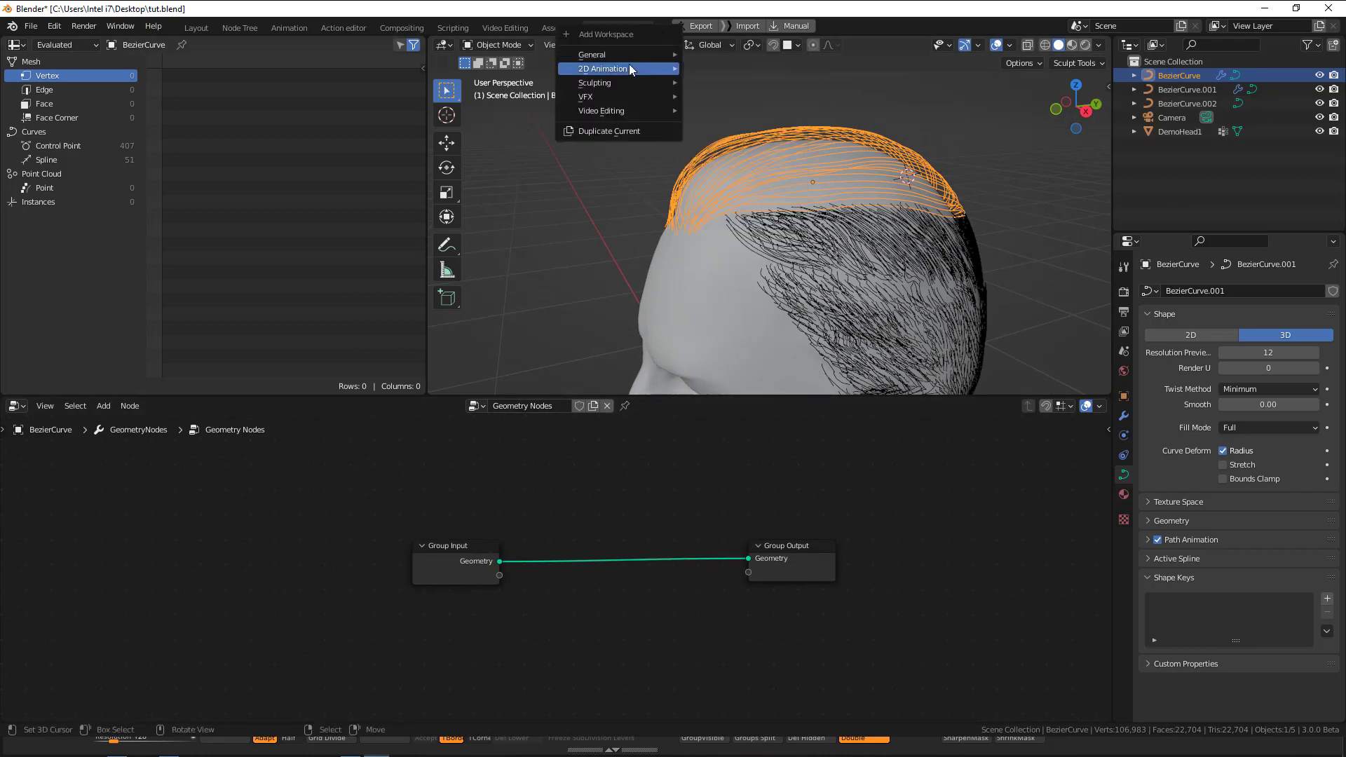
mouse_move(615, 56)
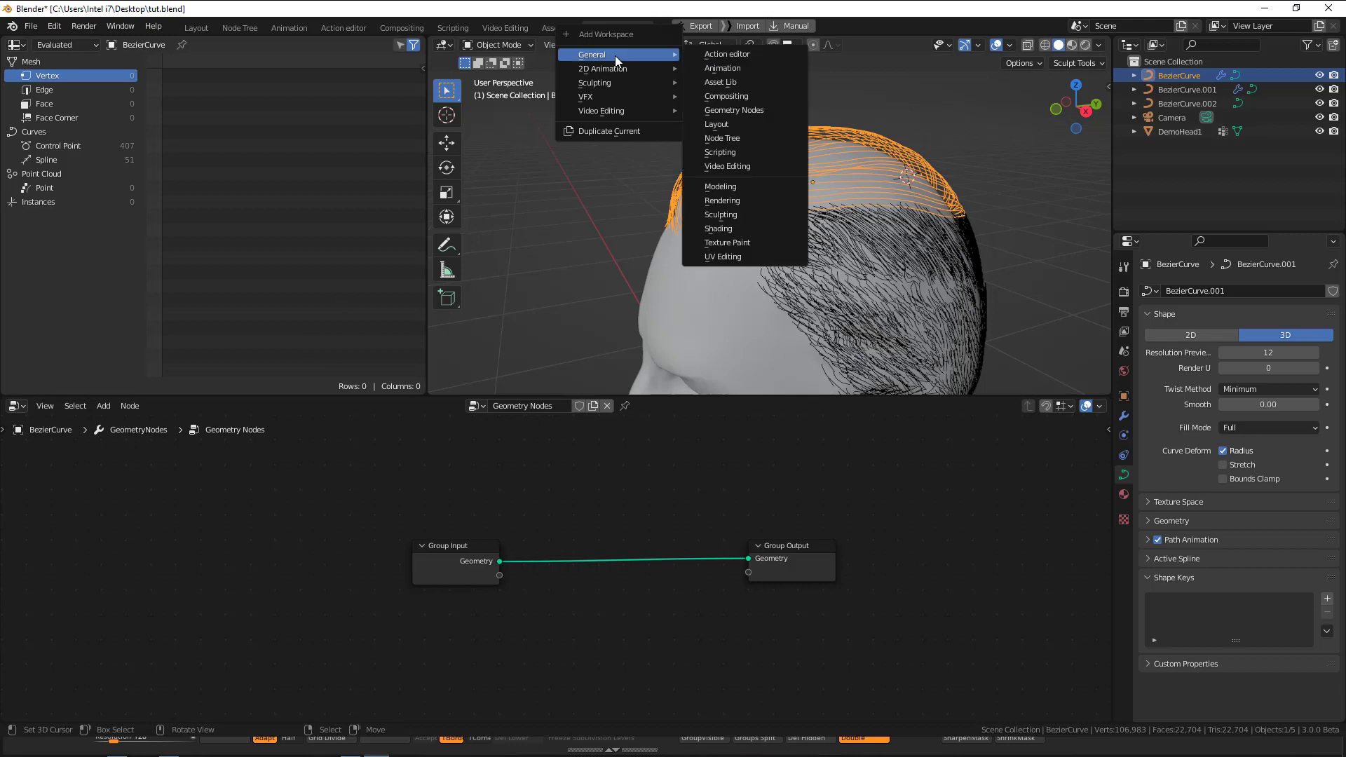
click(730, 110)
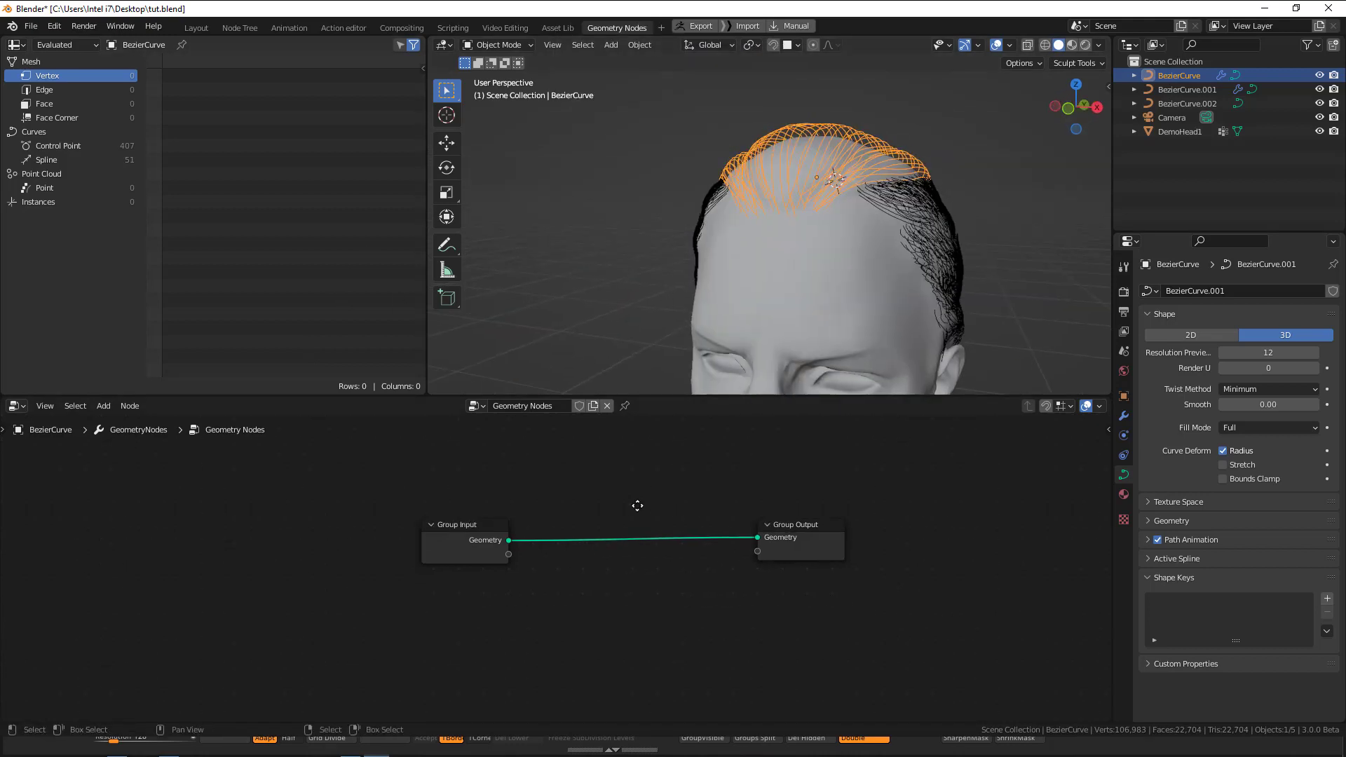
Add a Resample Curve node between Group Input and Group Output.
key(shift+a)
mouse_move(595, 494)
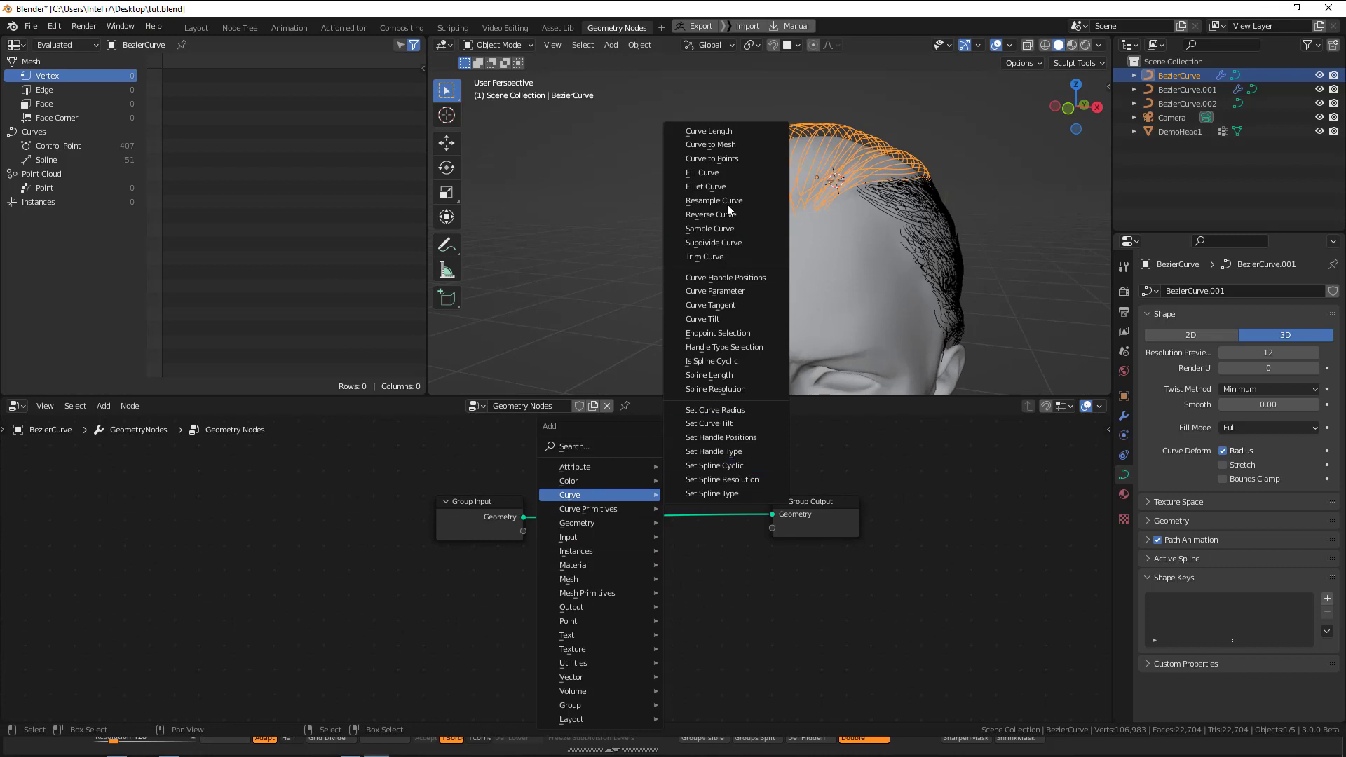
key(Escape)
key(shift+a)
mouse_move(645, 509)
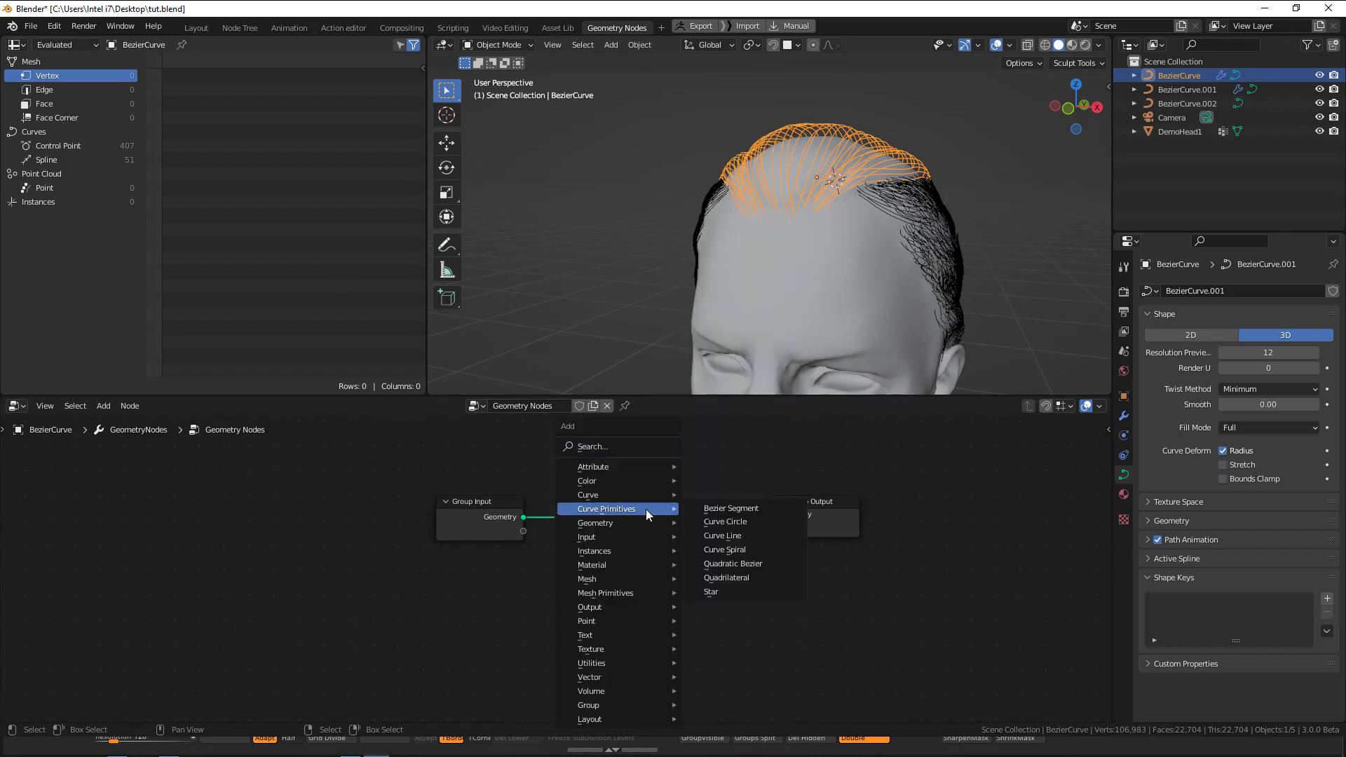
click(103, 405)
mouse_move(127, 471)
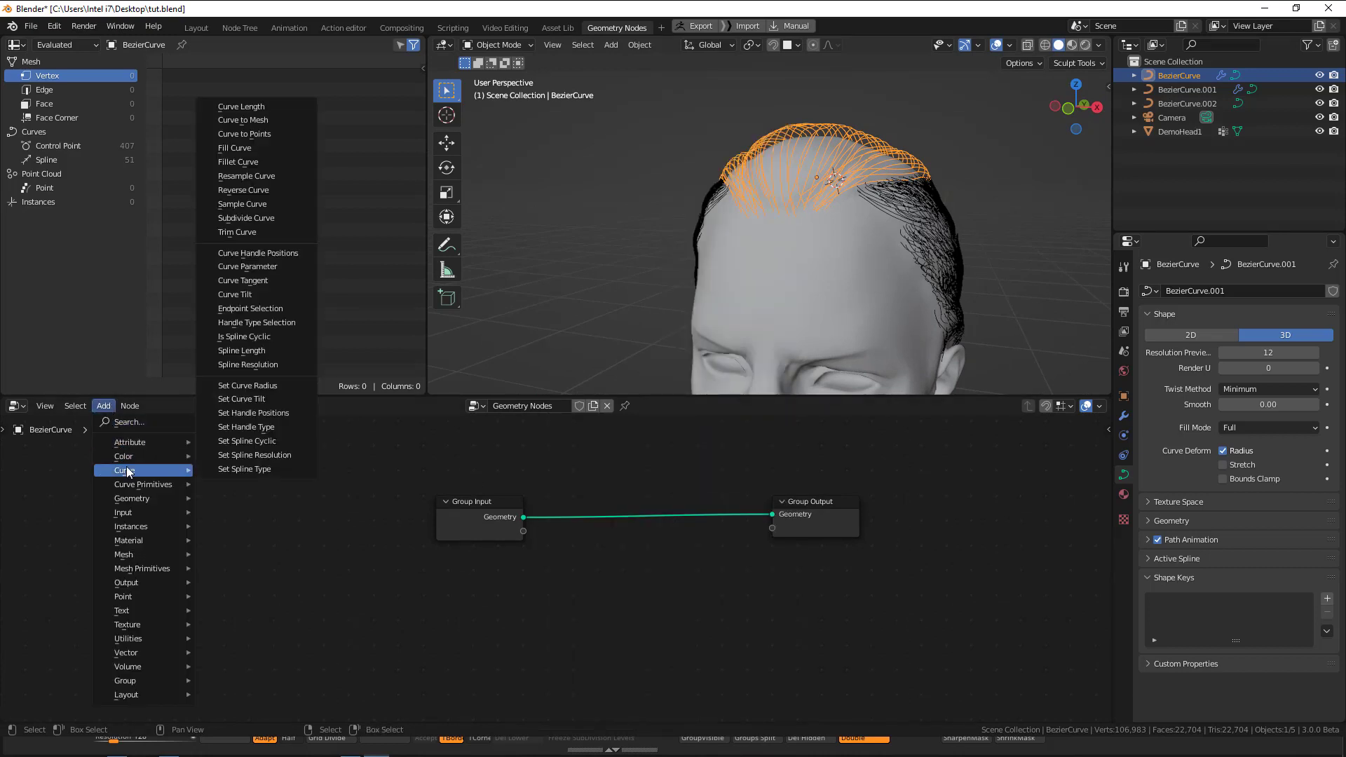
click(242, 176)
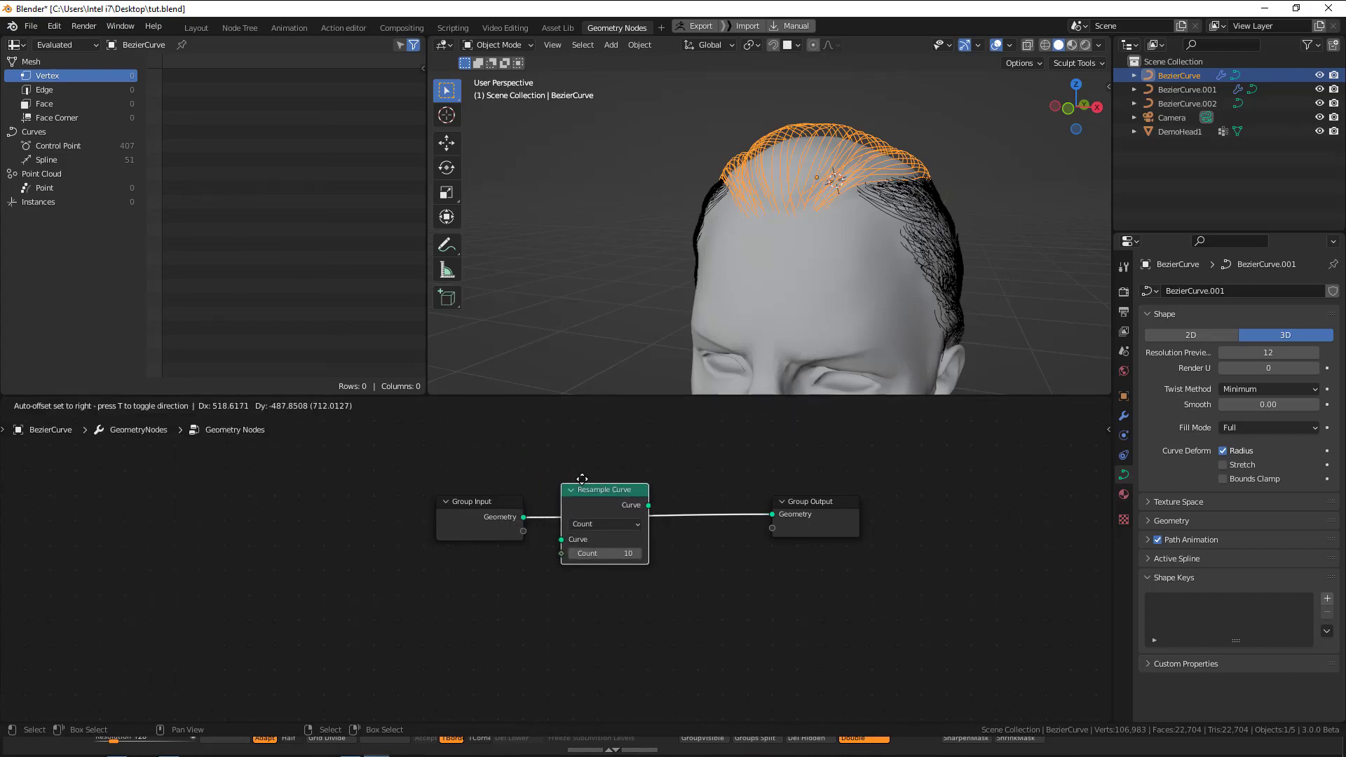
click(618, 473)
Set the Resample Curve count to 14 and check the top strands from several angles.
middle_drag(876, 218, 752, 217)
middle_drag(828, 195, 779, 225)
middle_drag(986, 209, 760, 486)
middle_drag(785, 223, 857, 209)
drag(648, 547, 681, 536)
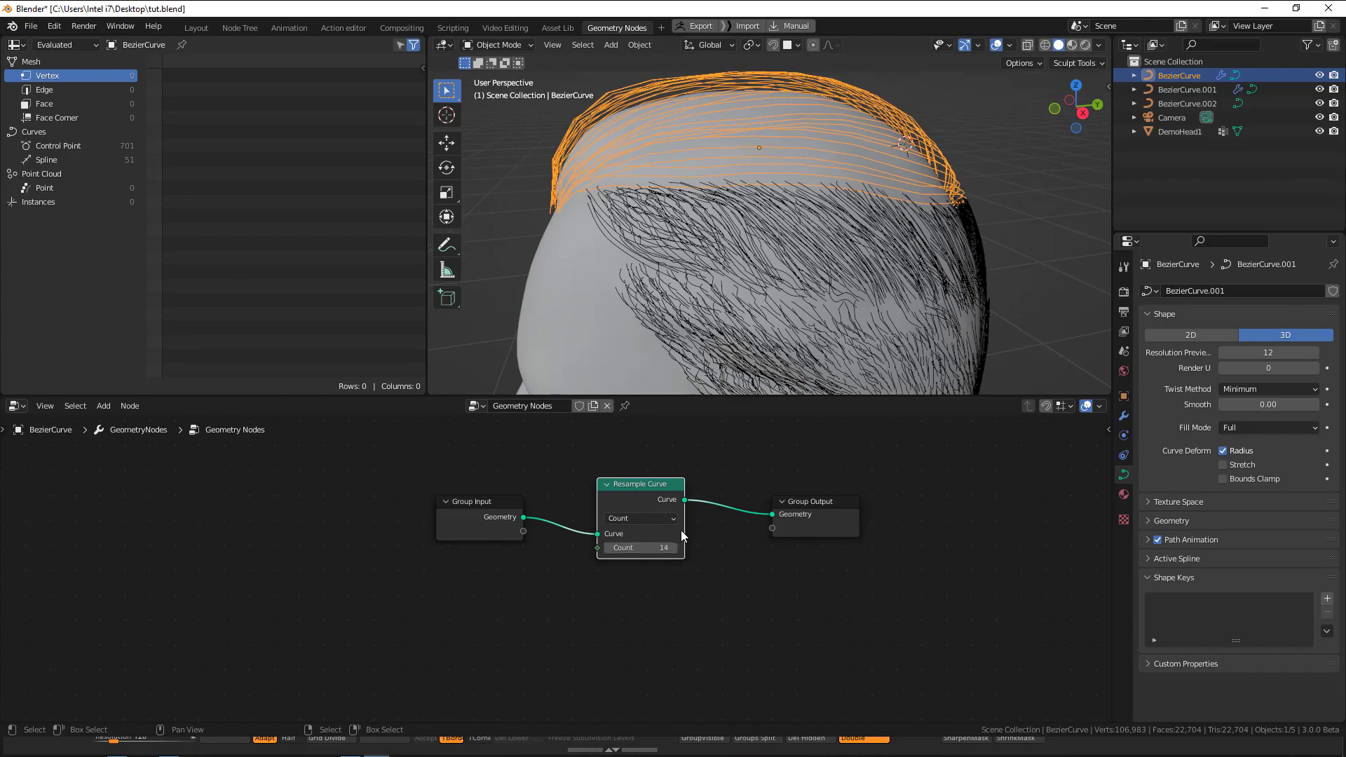
middle_drag(709, 377, 780, 249)
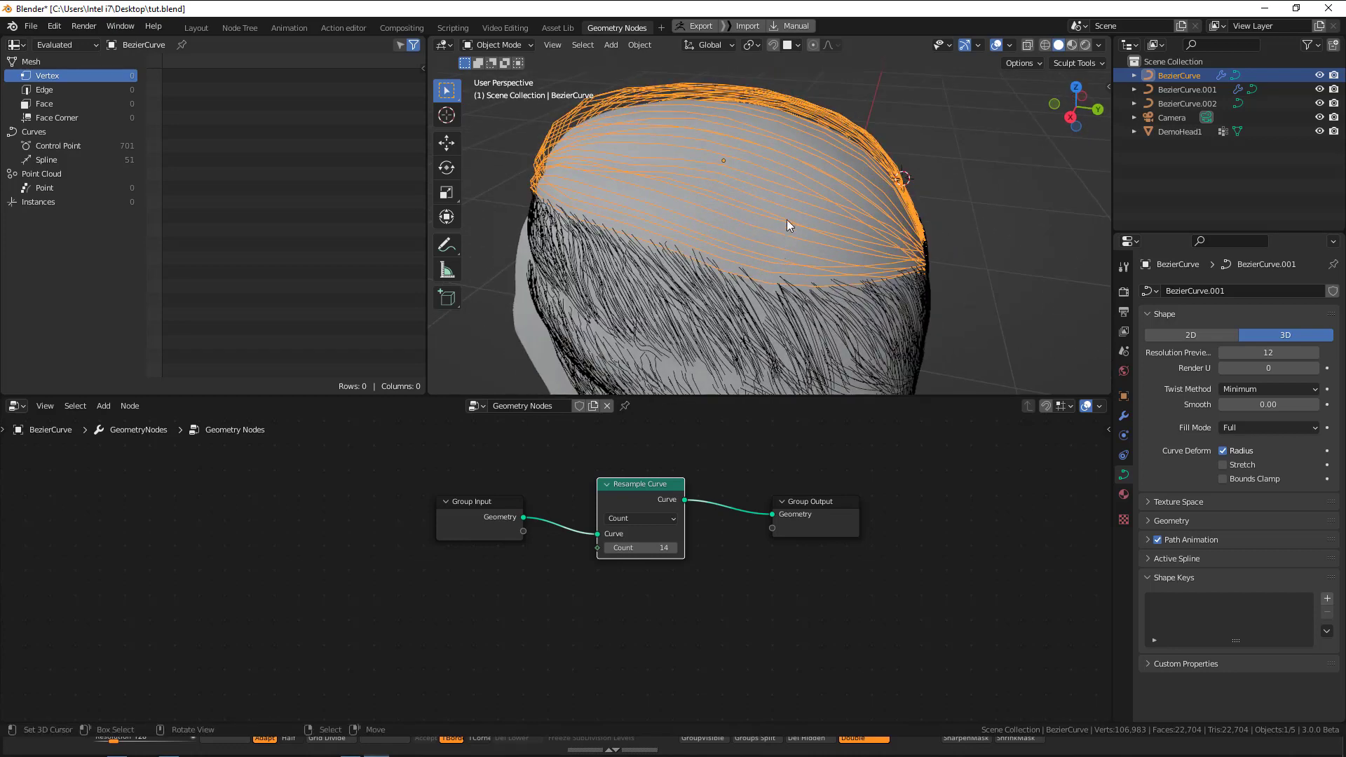
Set the Resample Curve count for the top strands to 15.
middle_drag(787, 220, 777, 181)
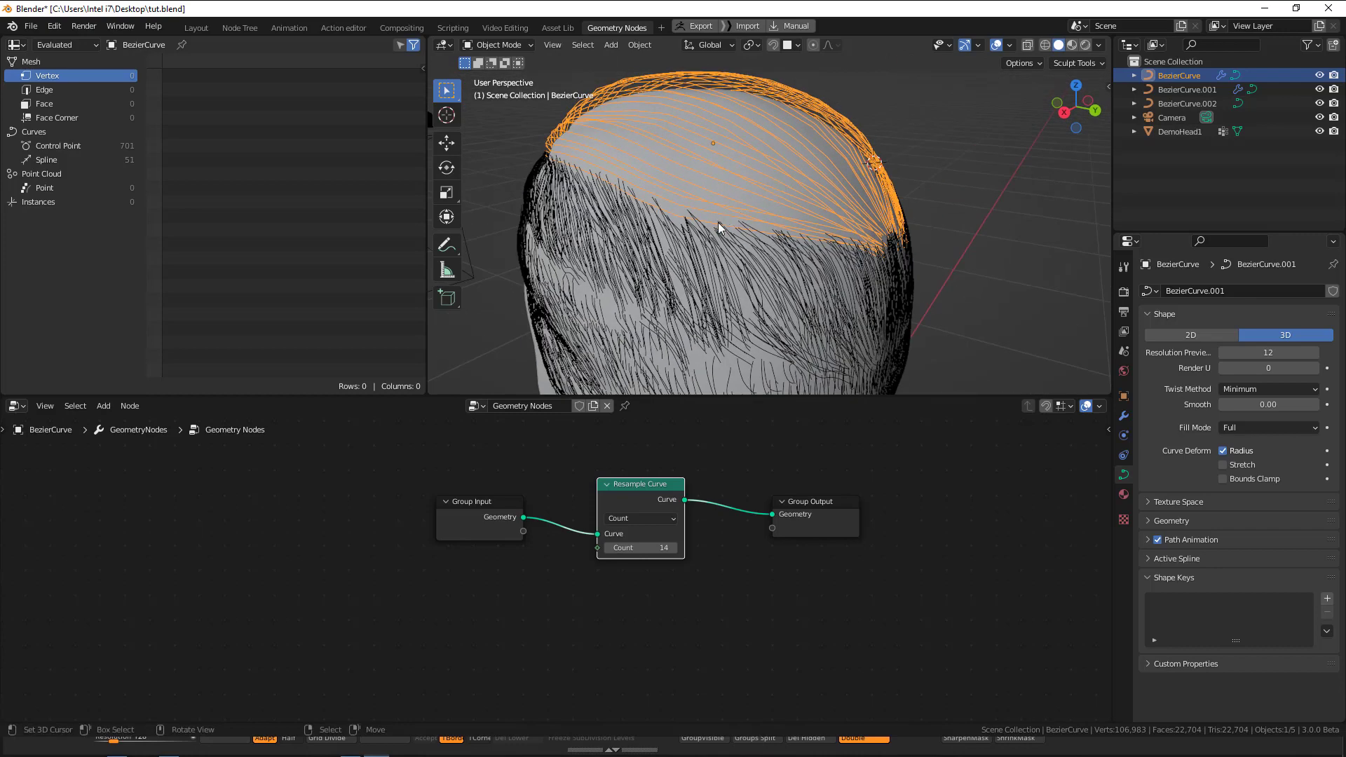
middle_drag(718, 222, 752, 211)
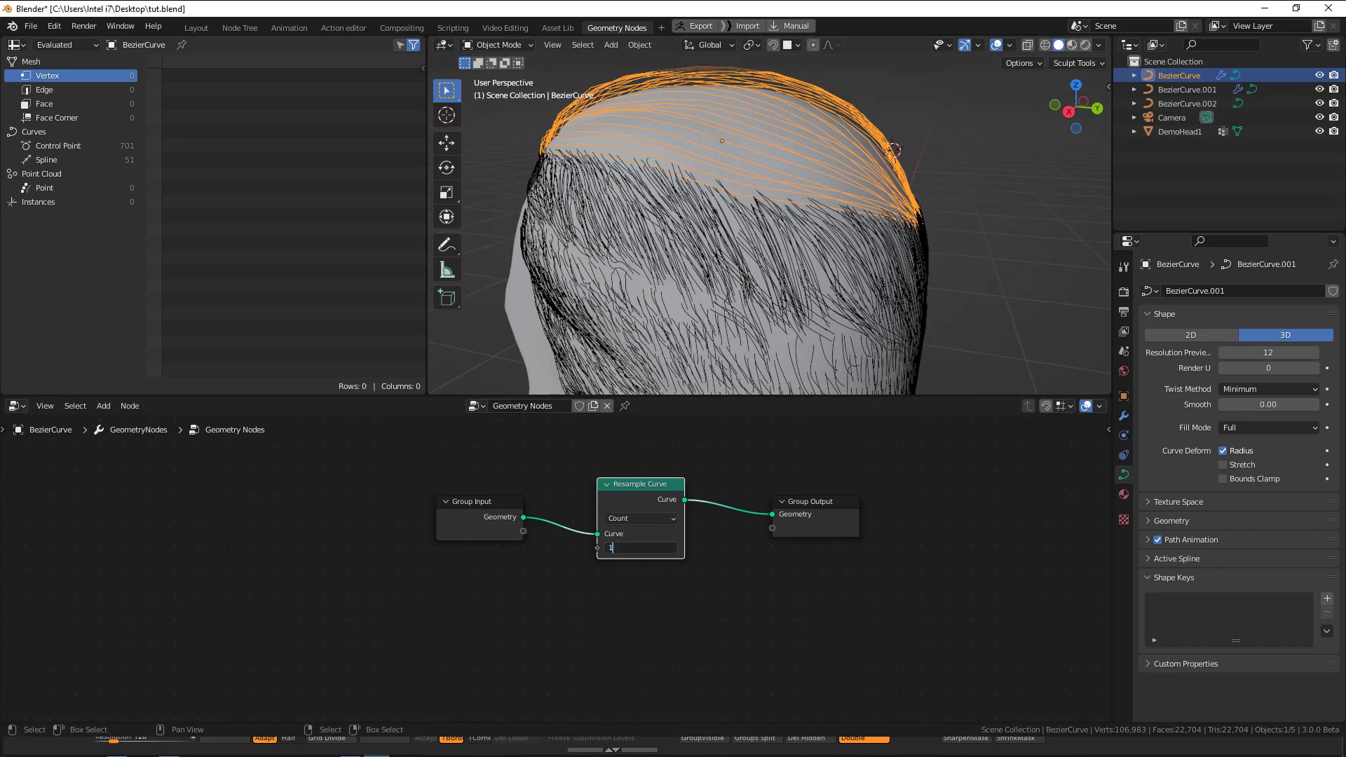
key(Return)
Convert the BezierCurve strands on top of the head to a mesh.
middle_drag(807, 330, 1011, 66)
key(q)
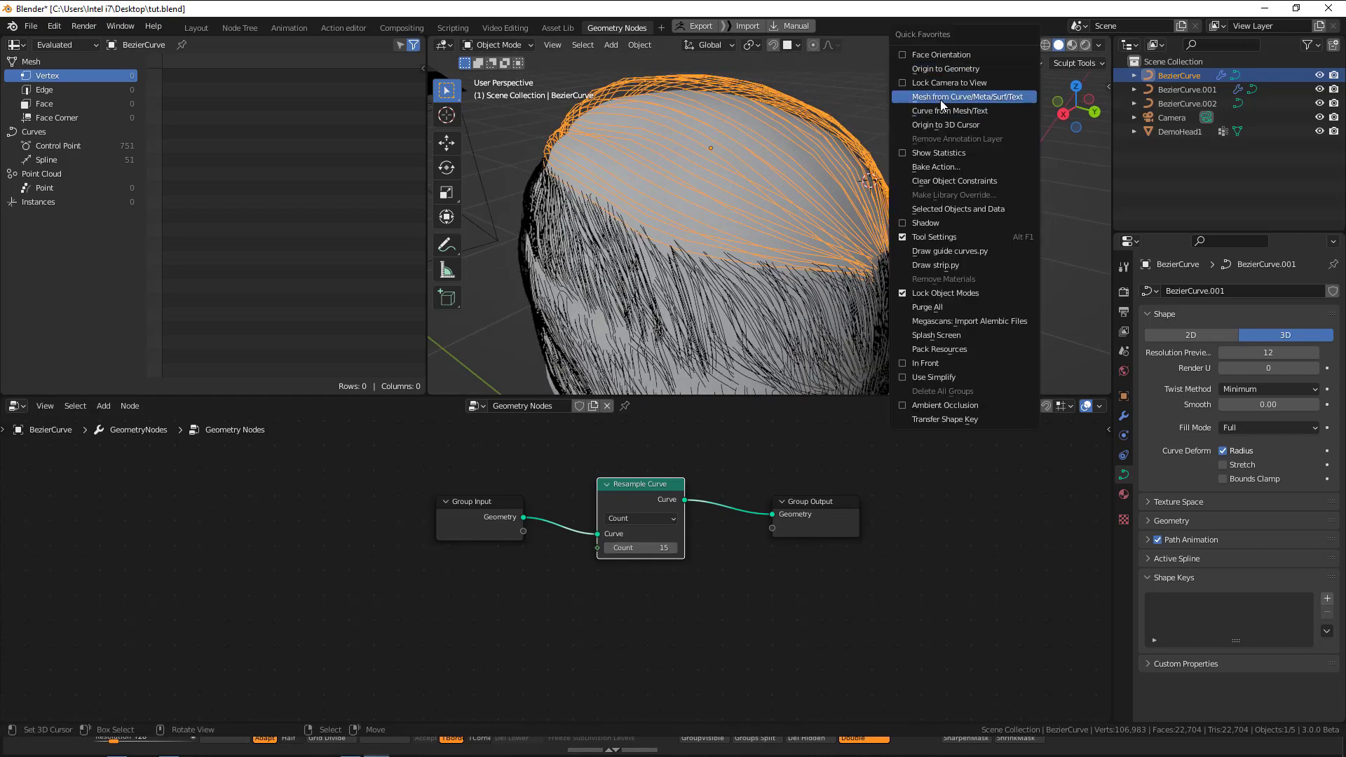
click(641, 45)
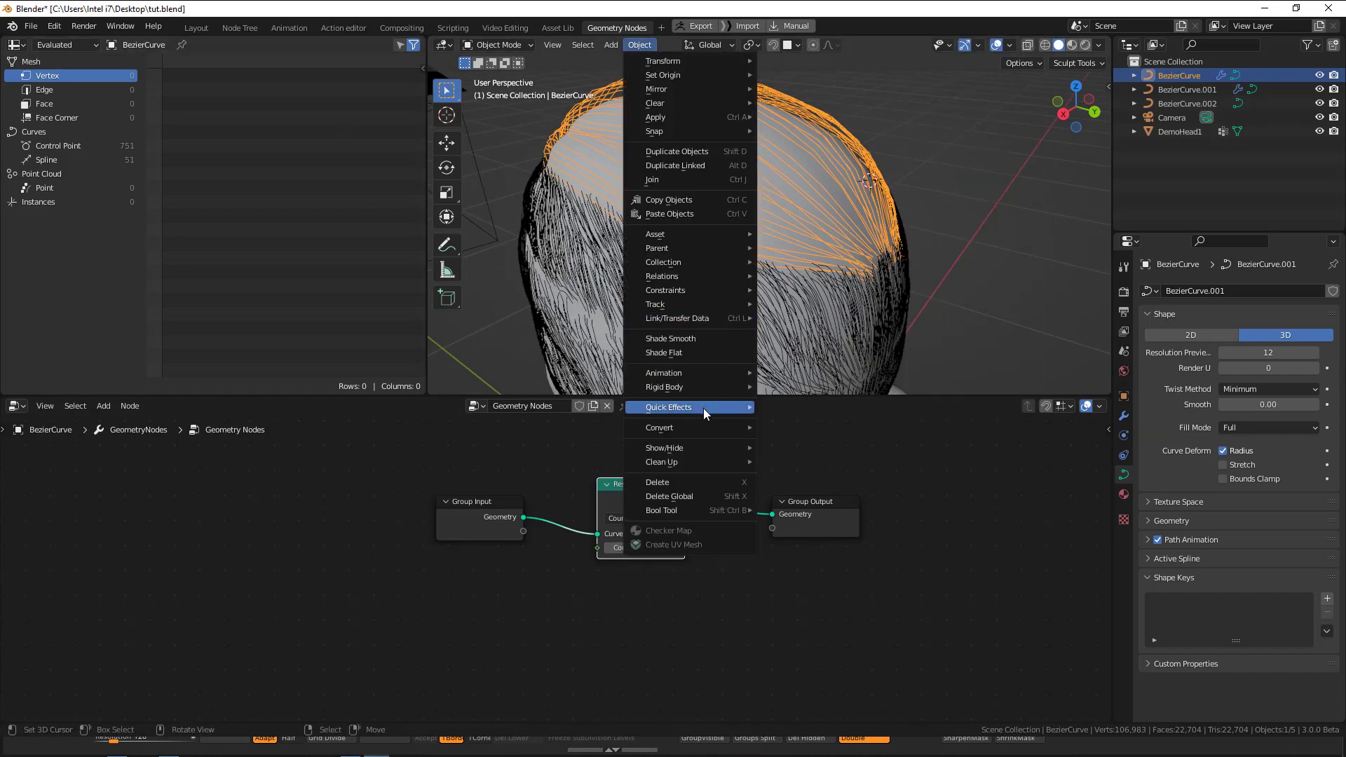
mouse_move(695, 428)
click(814, 440)
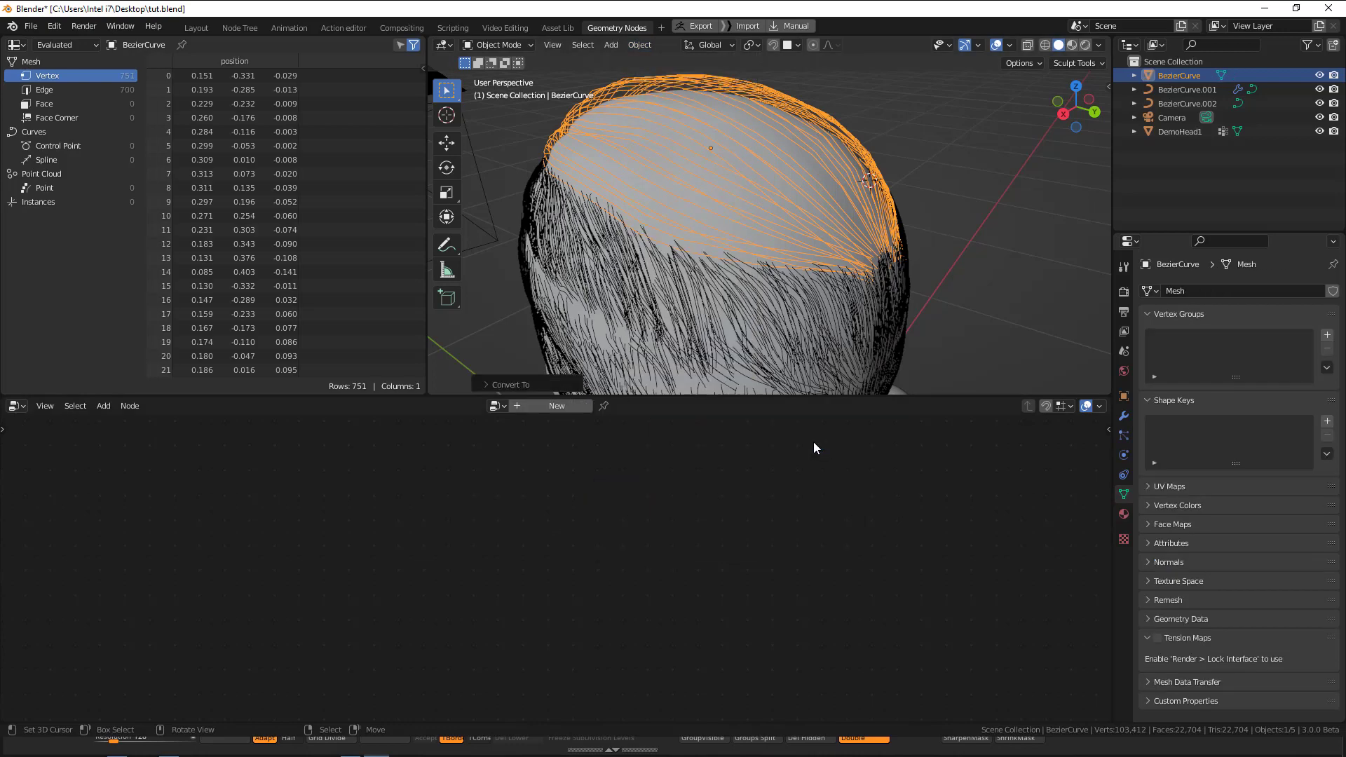
Create a new geometry node tree for the BezierCurve.001 strands and insert a Resample Curve node between Group Input and Group Output.
middle_drag(814, 365, 837, 246)
click(788, 275)
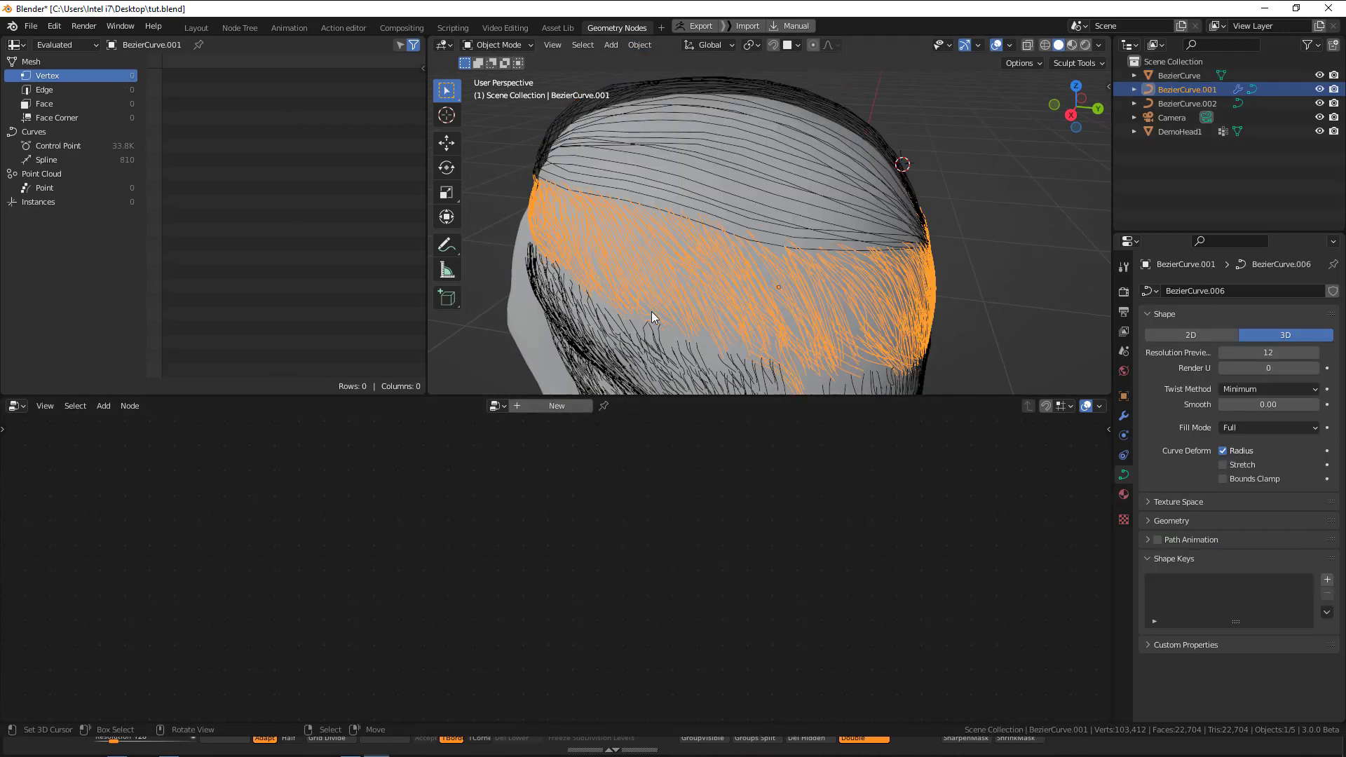
middle_drag(652, 317, 561, 397)
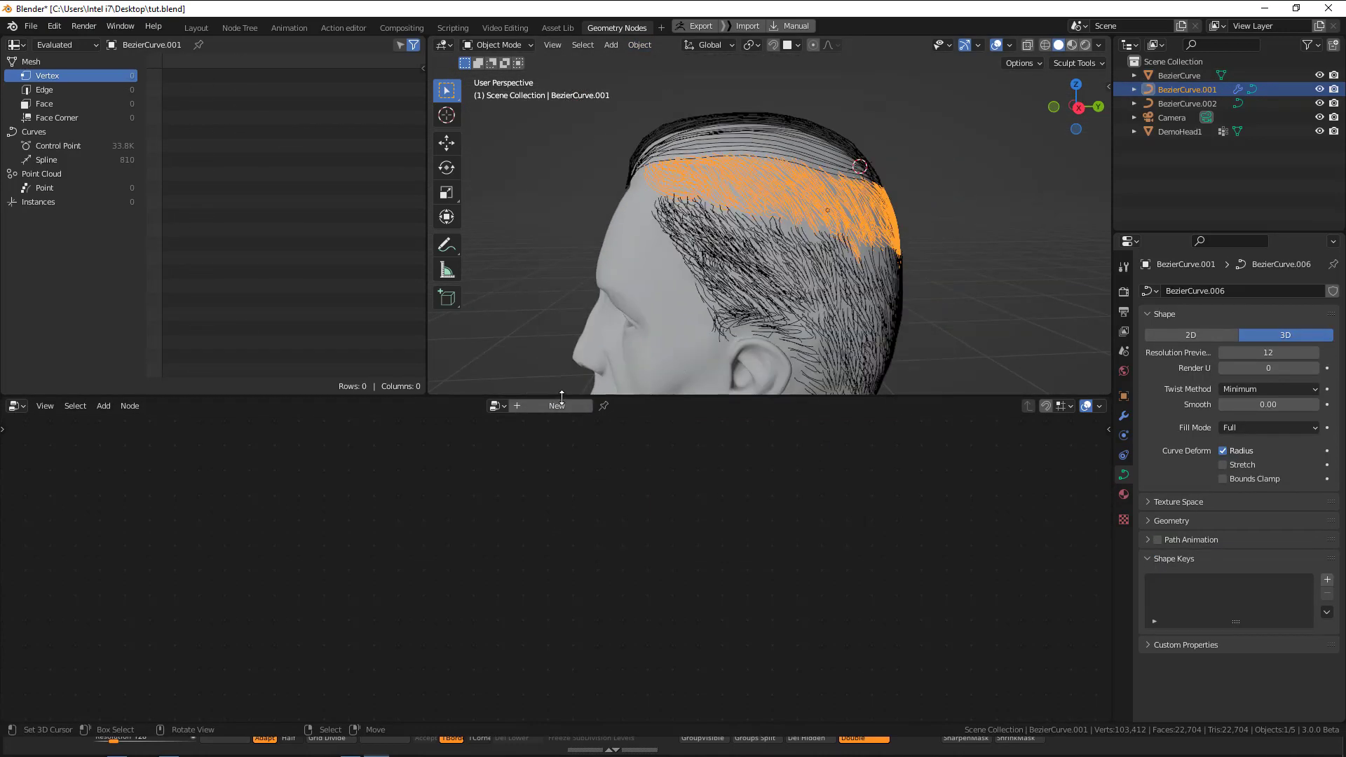
click(559, 406)
key(shift+a)
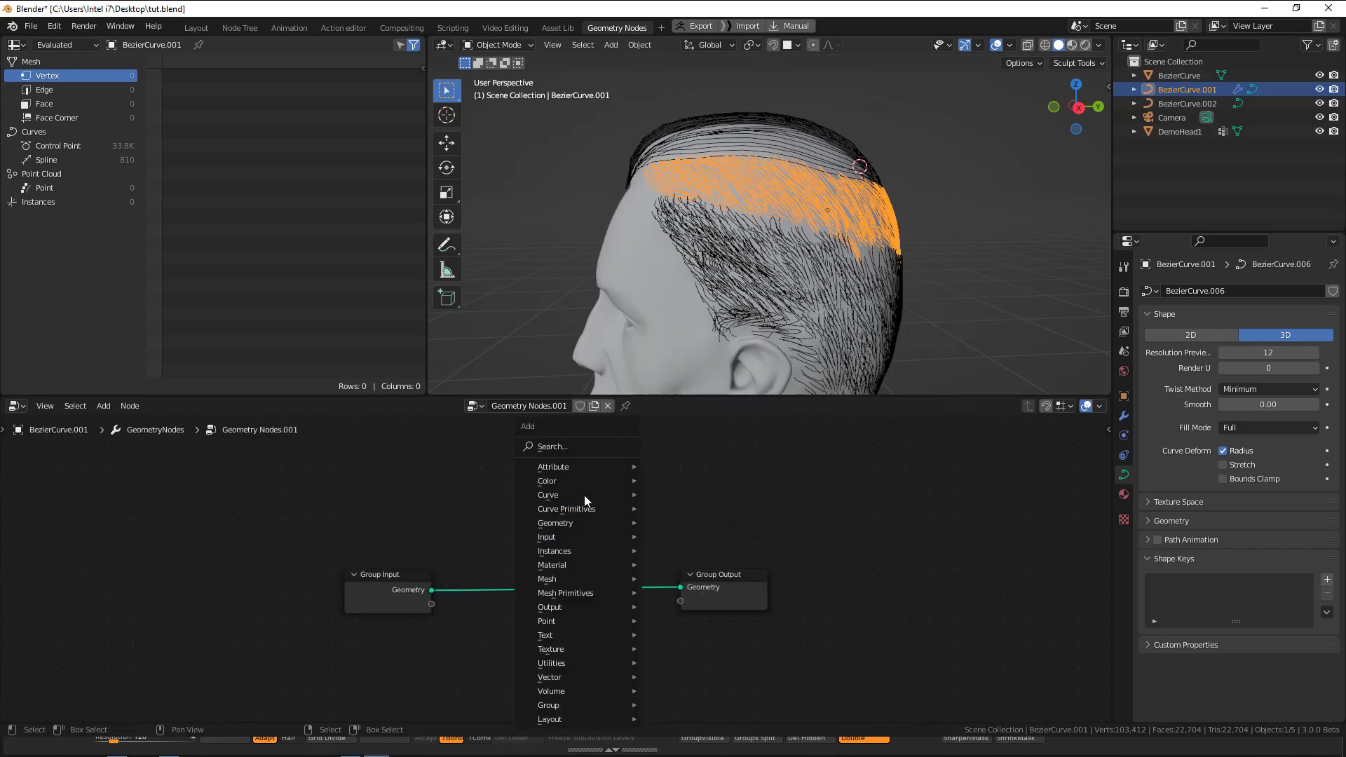
mouse_move(562, 507)
click(715, 208)
click(527, 530)
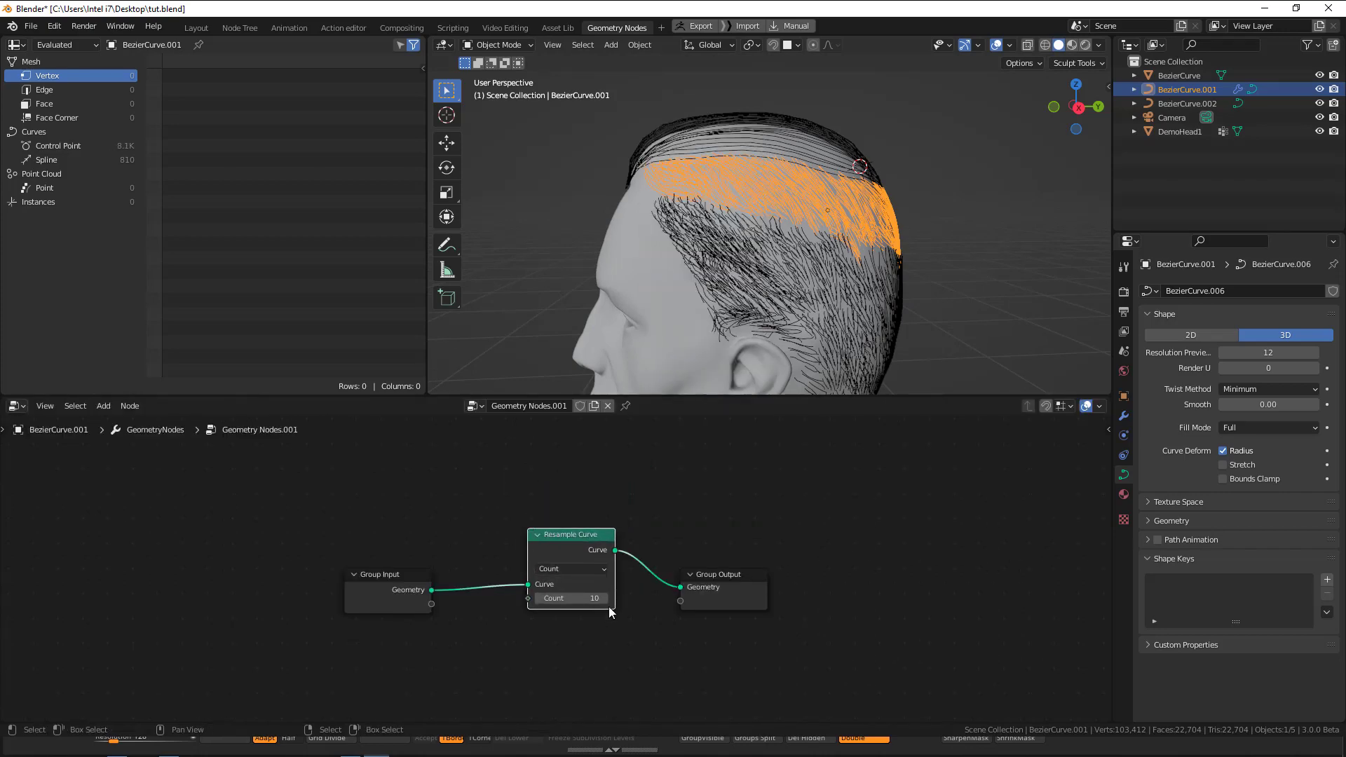
Set the Resample Curve count to 11 and convert the BezierCurve.001 strands to a mesh.
middle_drag(772, 293, 712, 274)
scroll(712, 273, up, 4)
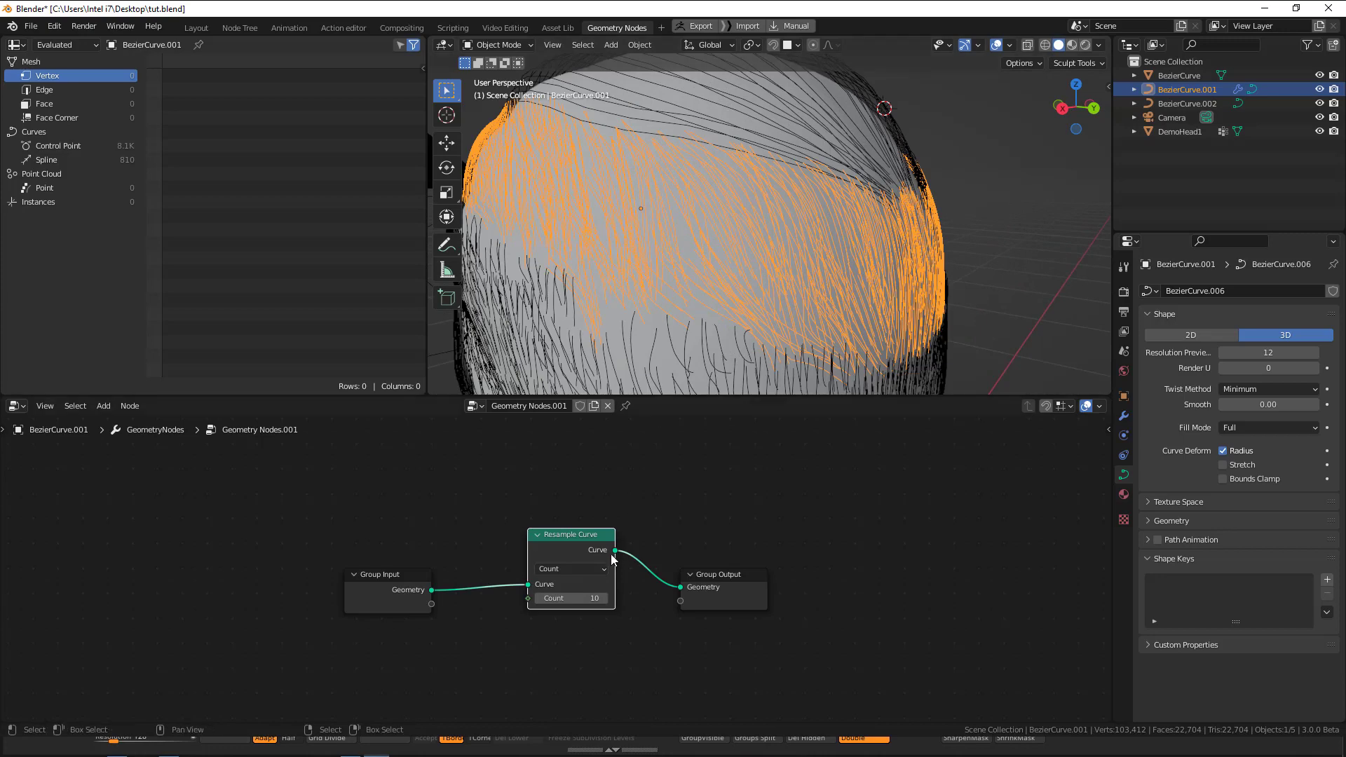
drag(571, 599, 551, 599)
right_click(924, 170)
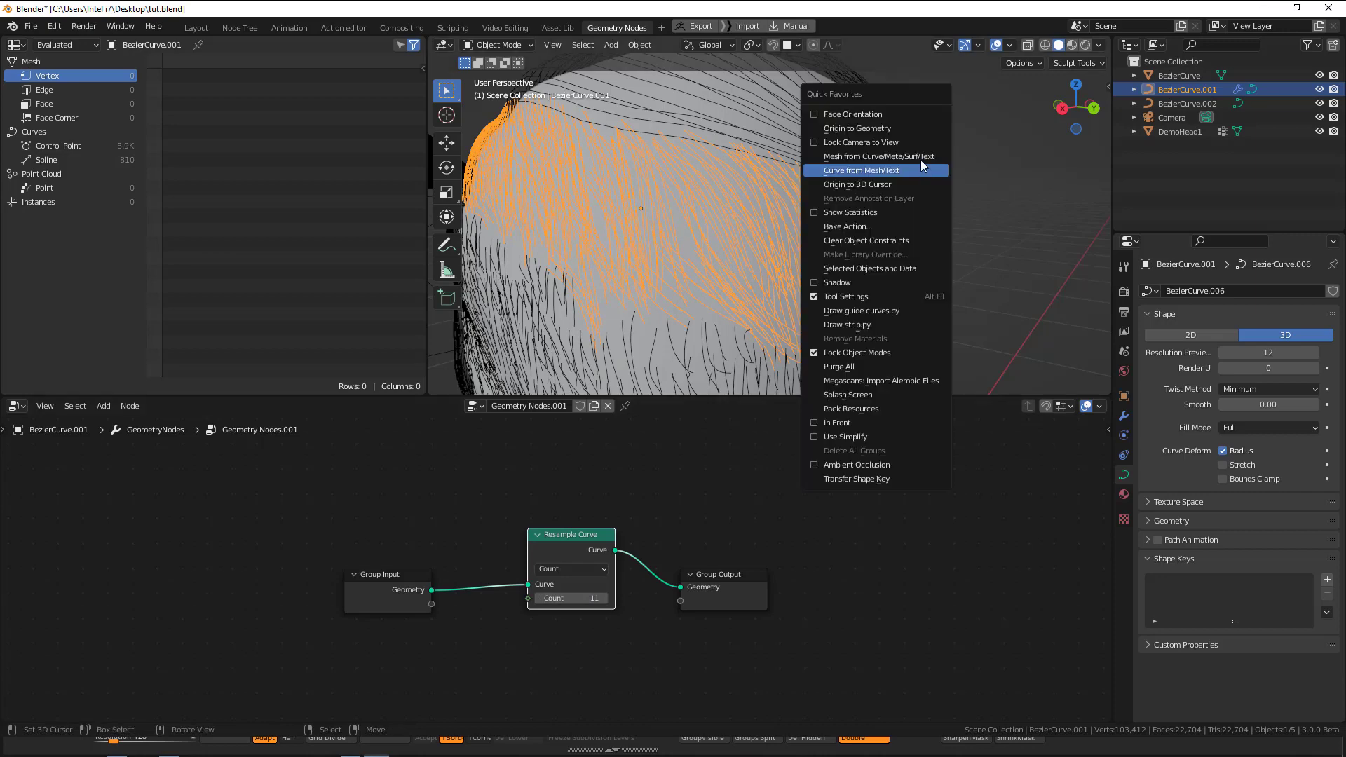
click(920, 159)
Select the lower BezierCurve.002 strands and assign the existing Geometry Nodes.001 tree to them.
middle_drag(684, 364, 614, 388)
click(682, 302)
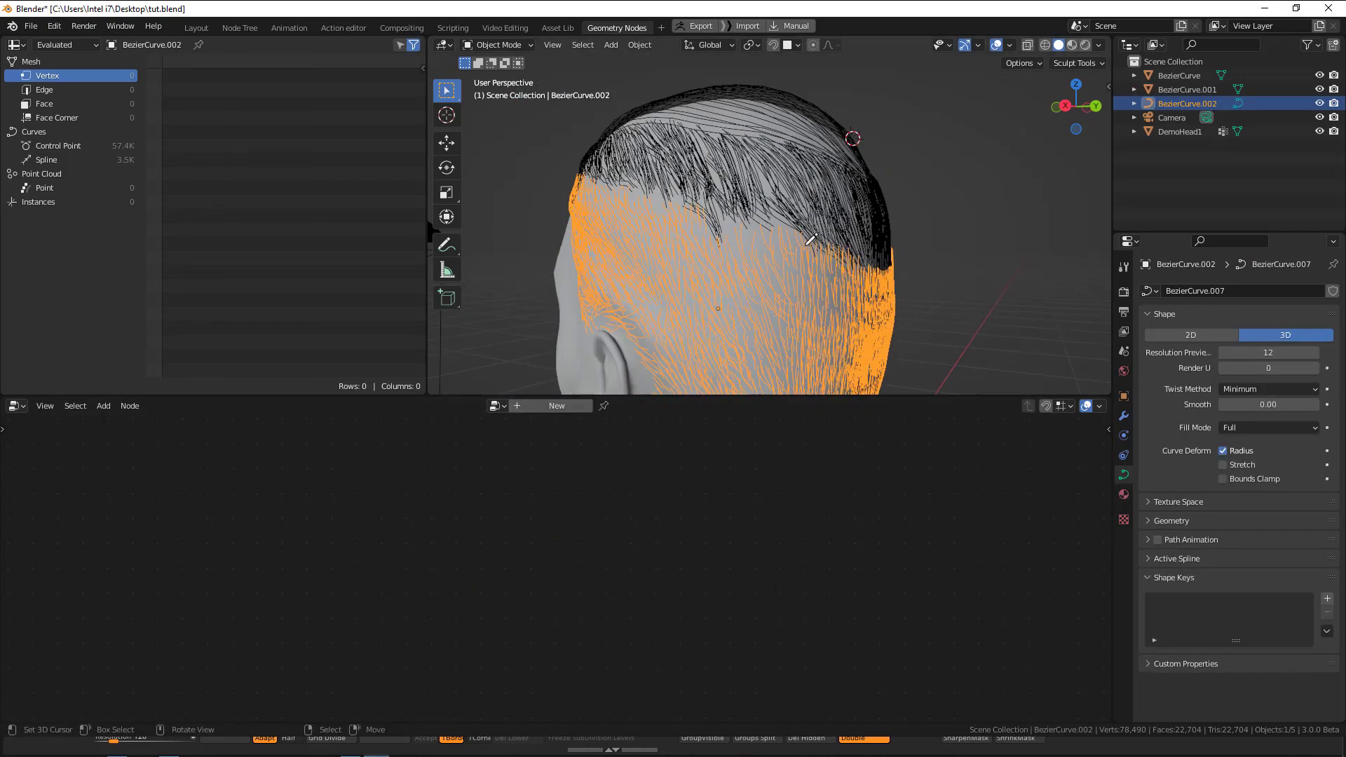
key(Tab)
key(Tab)
click(555, 406)
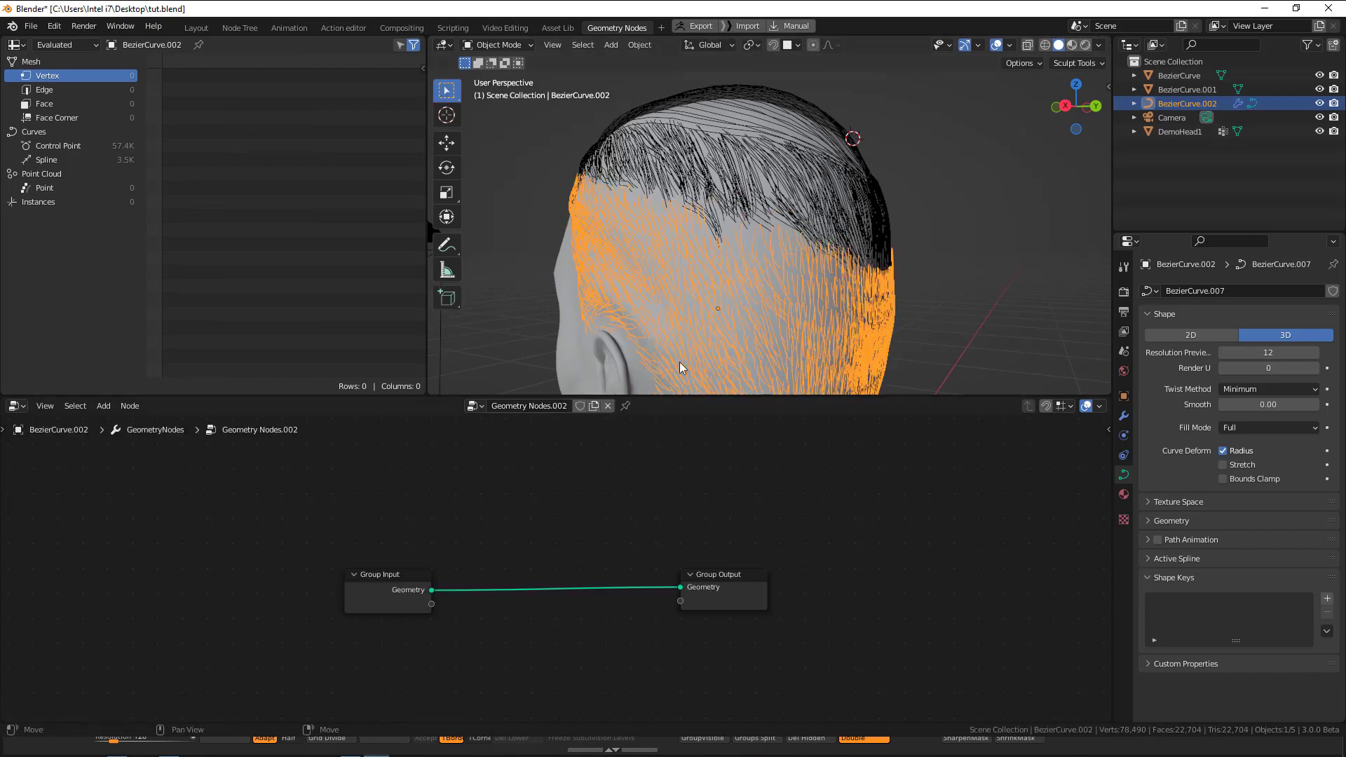
key(shift+a)
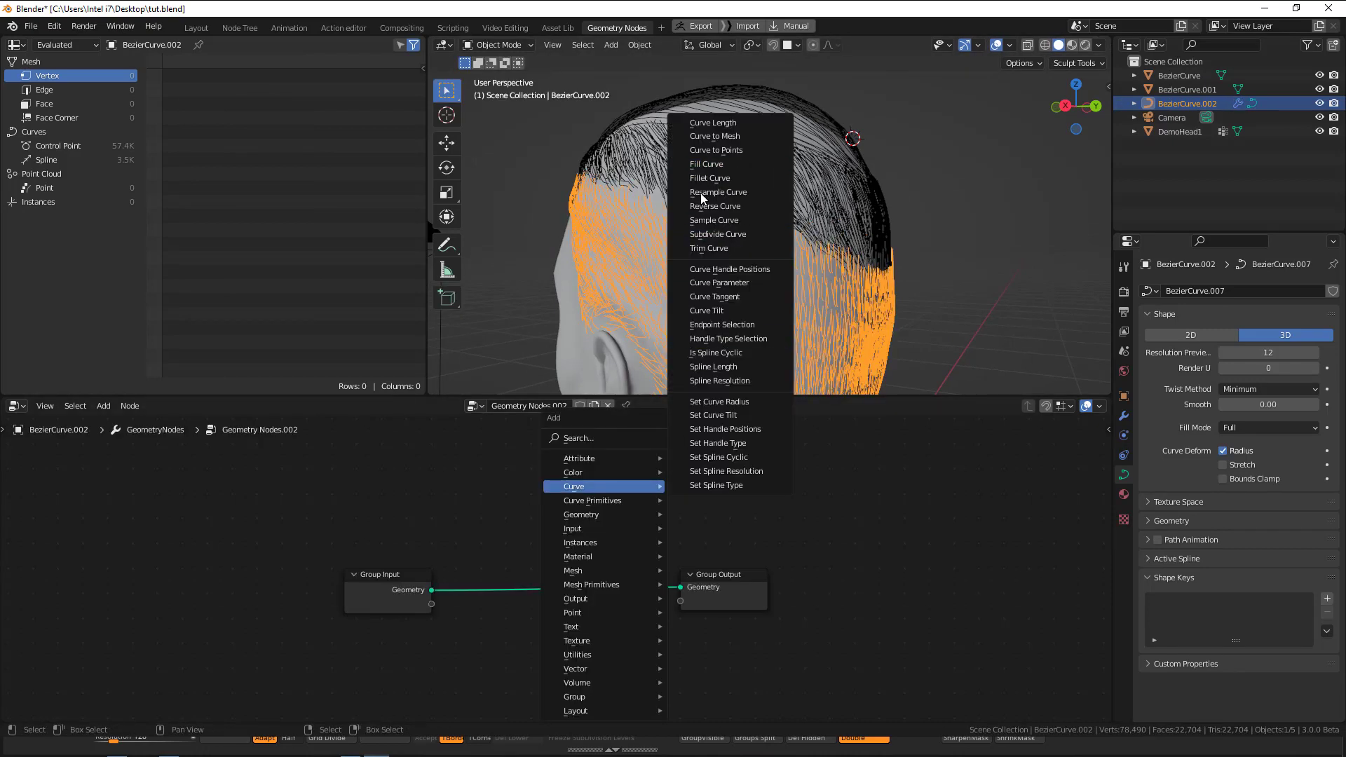
key(Escape)
click(478, 413)
click(549, 455)
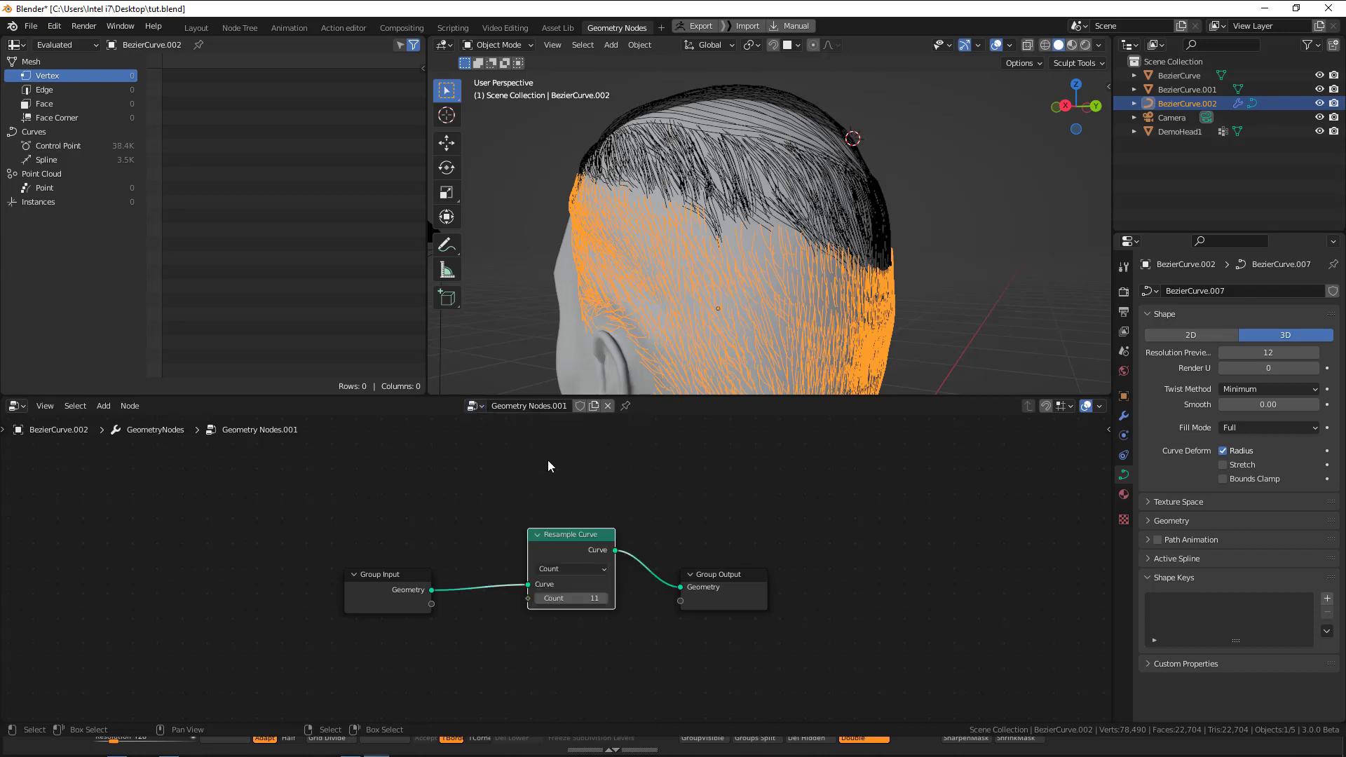
Lower the Resample Curve count for the BezierCurve.002 strands to 9 and deselect everything.
drag(604, 559, 544, 598)
scroll(770, 276, up, 2)
key(alt+a)
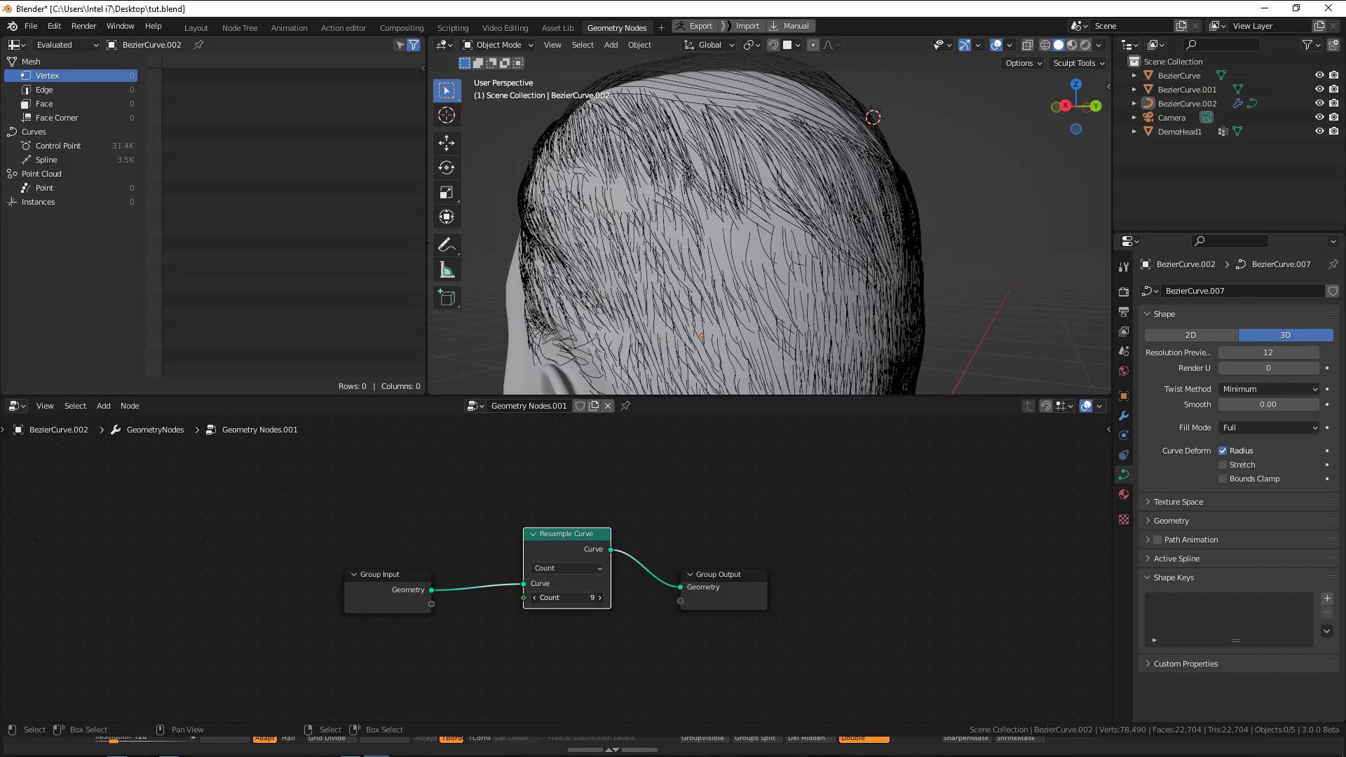
Convert the BezierCurve.002 strands to a mesh and clear the selection.
click(798, 244)
key(q)
click(836, 225)
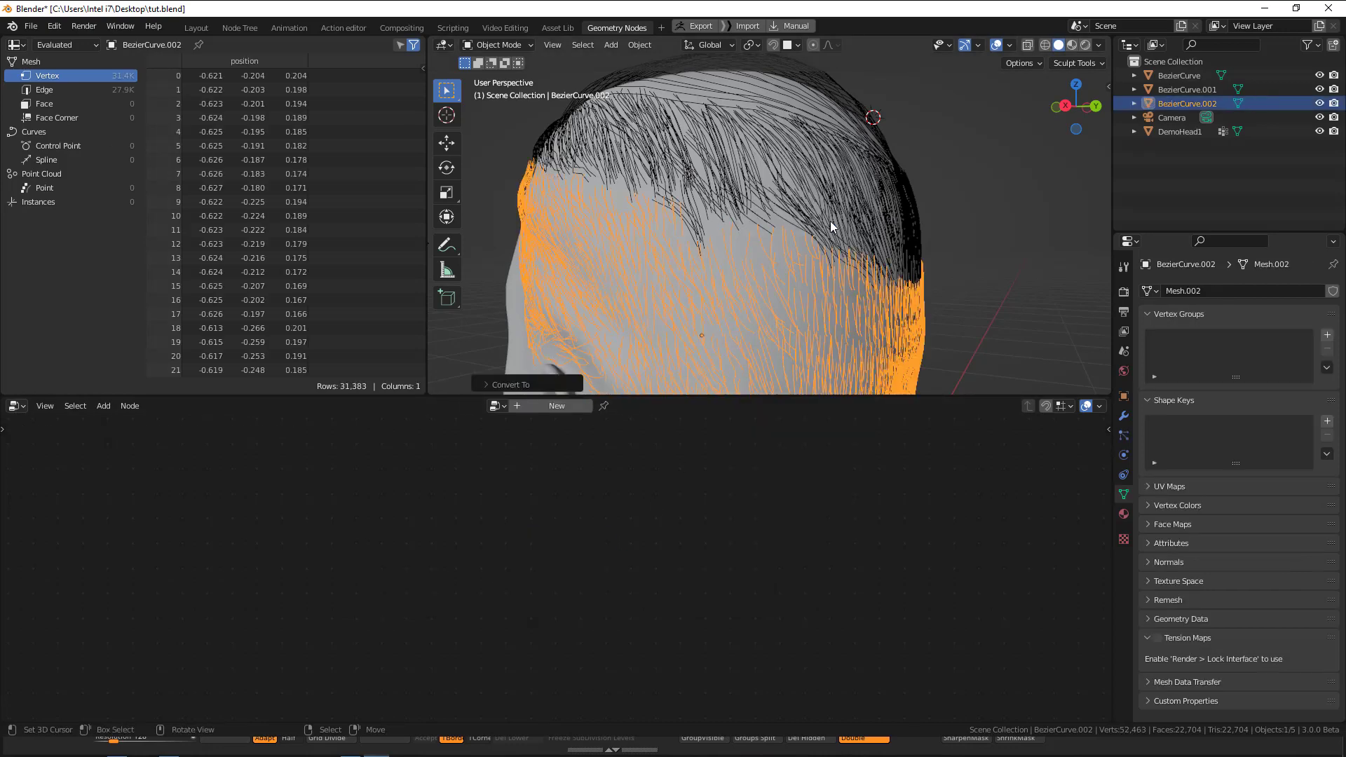
scroll(797, 249, down, 2)
key(alt+a)
Switch to the Layout workspace, select the top strands and show the HairNet add-on settings.
click(197, 27)
middle_drag(807, 421, 640, 289)
click(639, 285)
shift+middle_drag(735, 338, 804, 303)
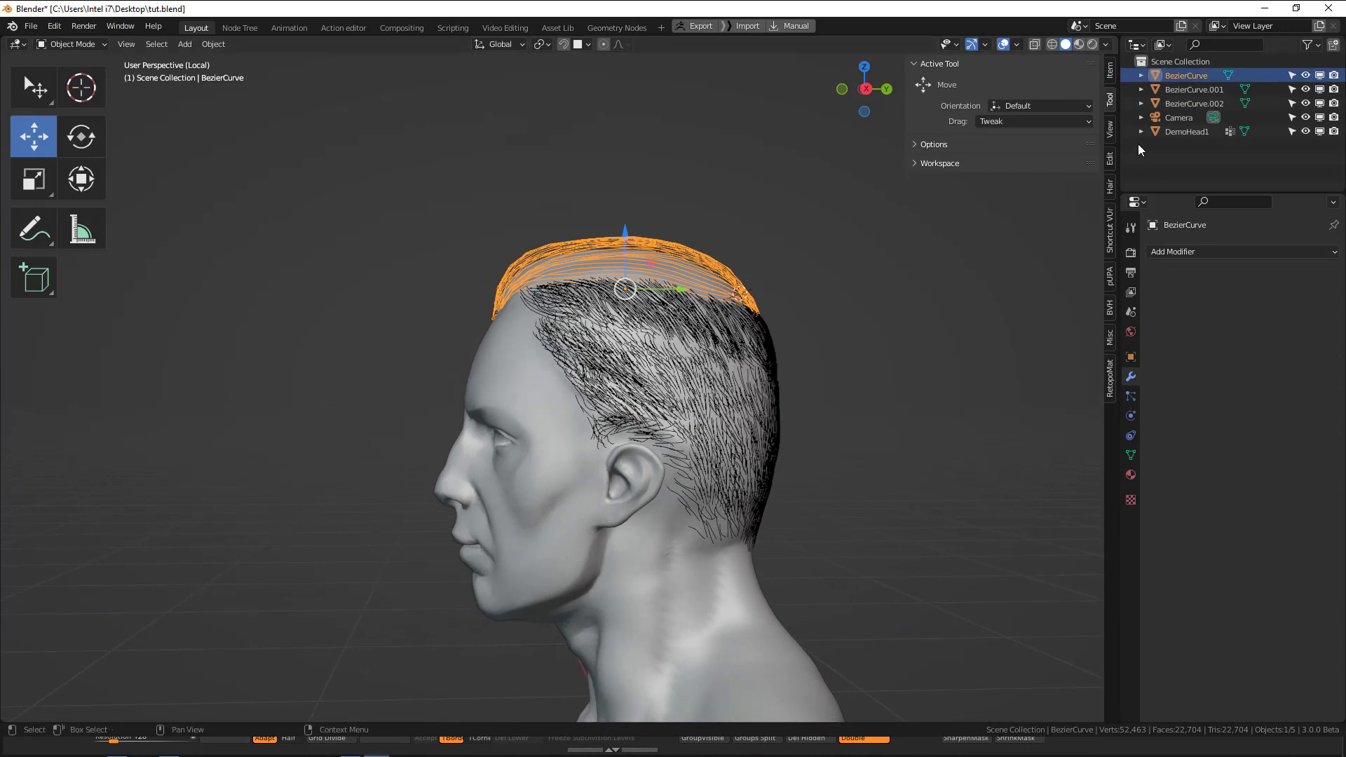
click(1112, 191)
Apply rotation and scale to the head and all strand meshes, and set their origins to geometry.
middle_drag(656, 298, 717, 317)
key(a)
key(ctrl+a)
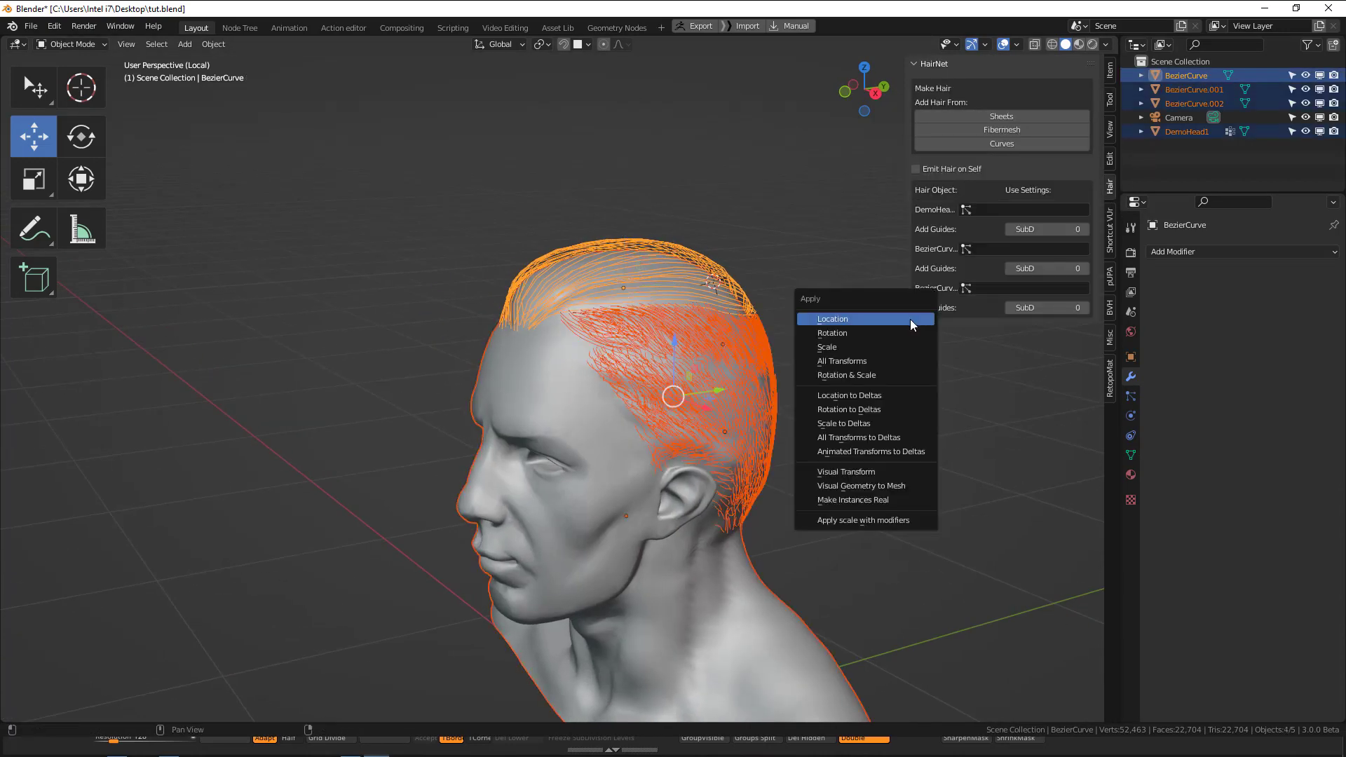
click(854, 376)
key(q)
click(836, 289)
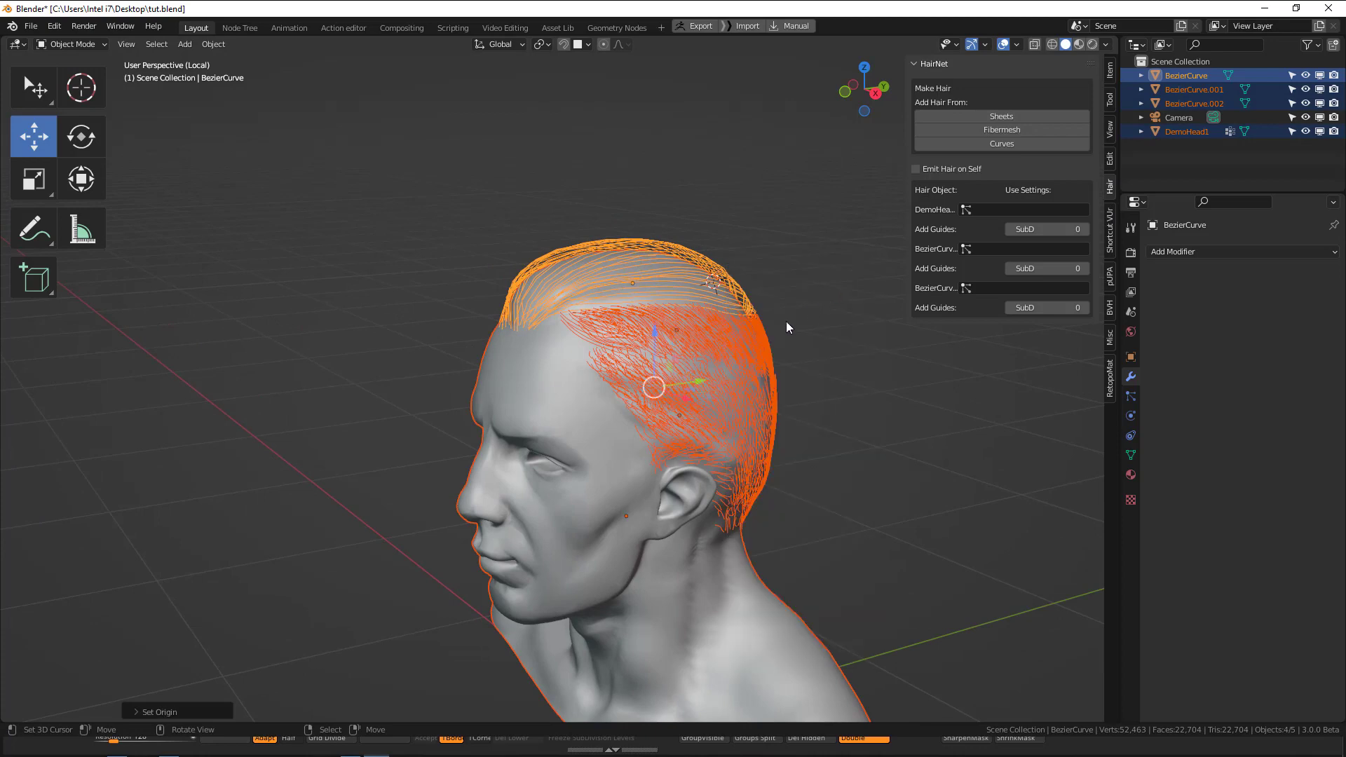
Generate HairNet hair from the top strands with the Fibermesh option and Emit Hair on Self enabled.
click(743, 303)
click(961, 169)
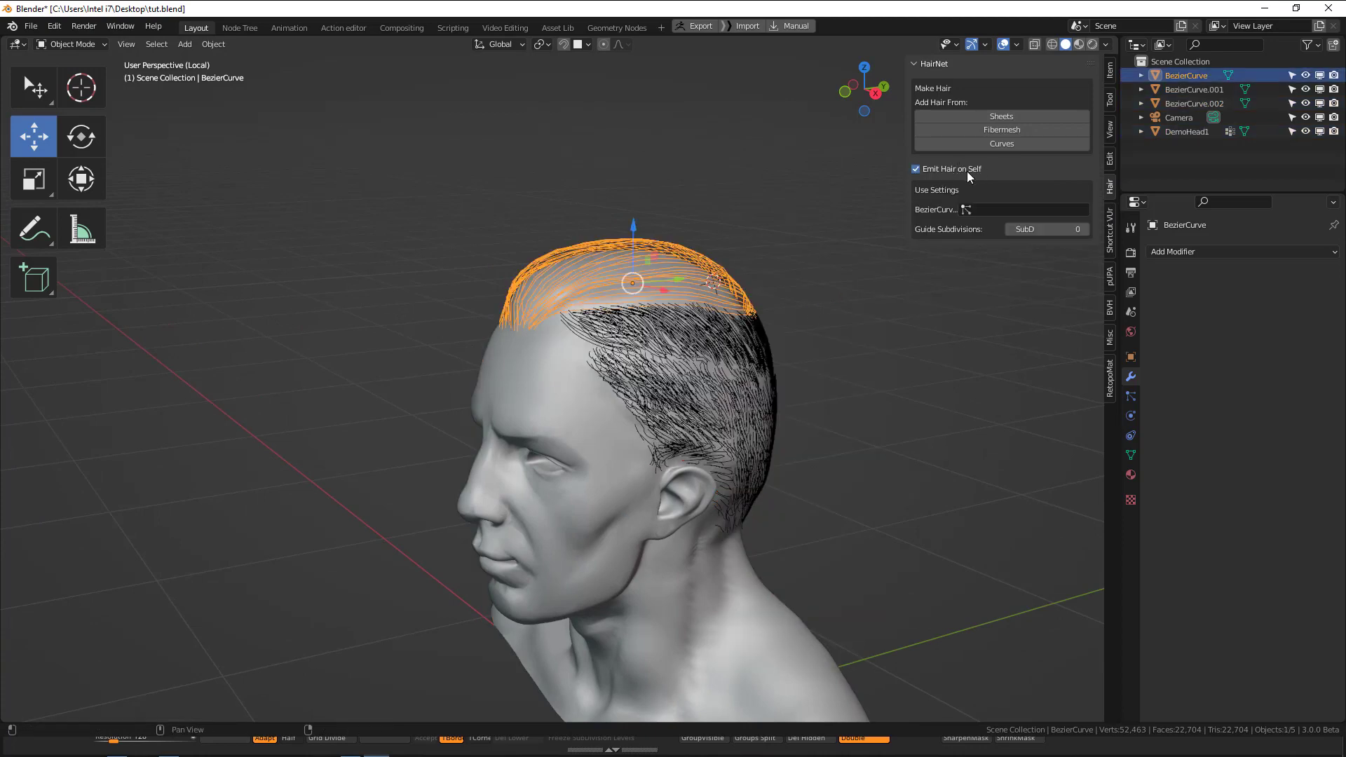
click(1007, 131)
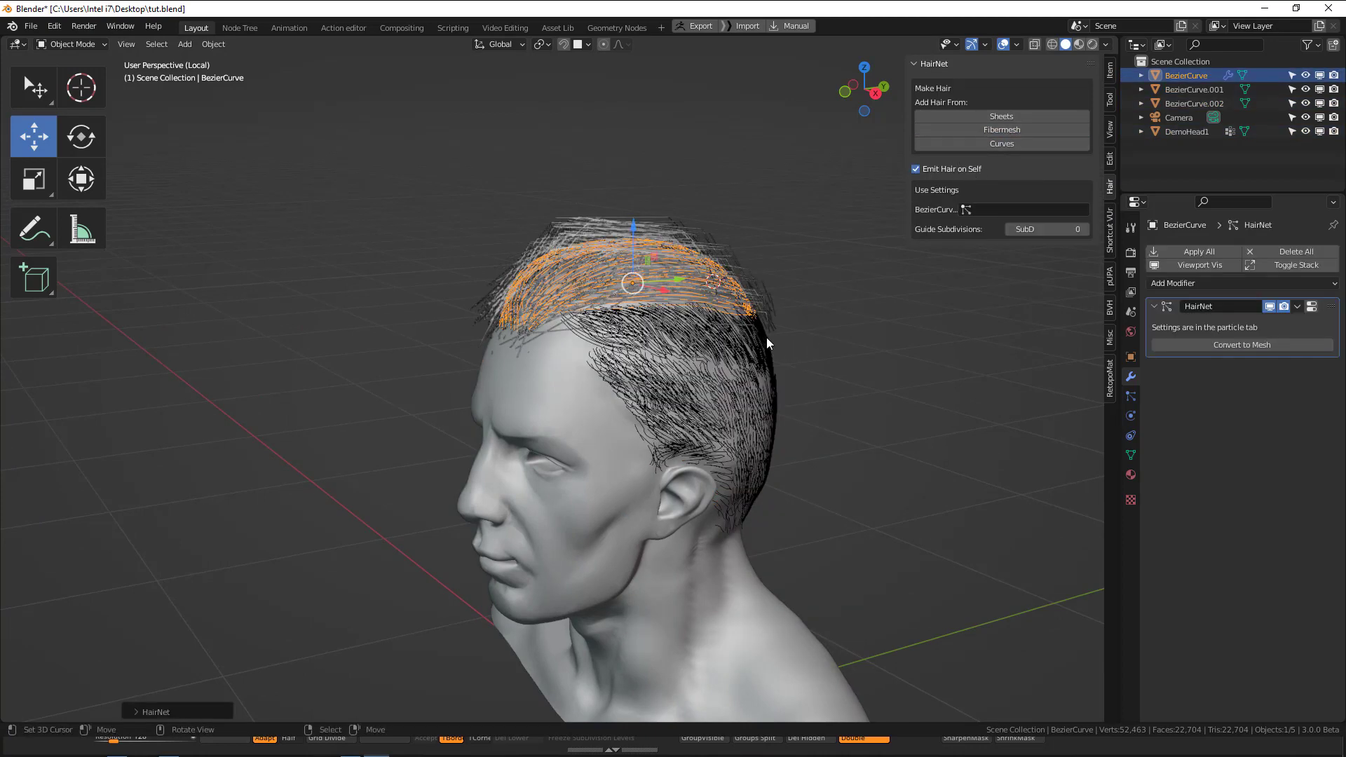
middle_drag(767, 339, 856, 295)
scroll(855, 296, up, 1)
key(alt+a)
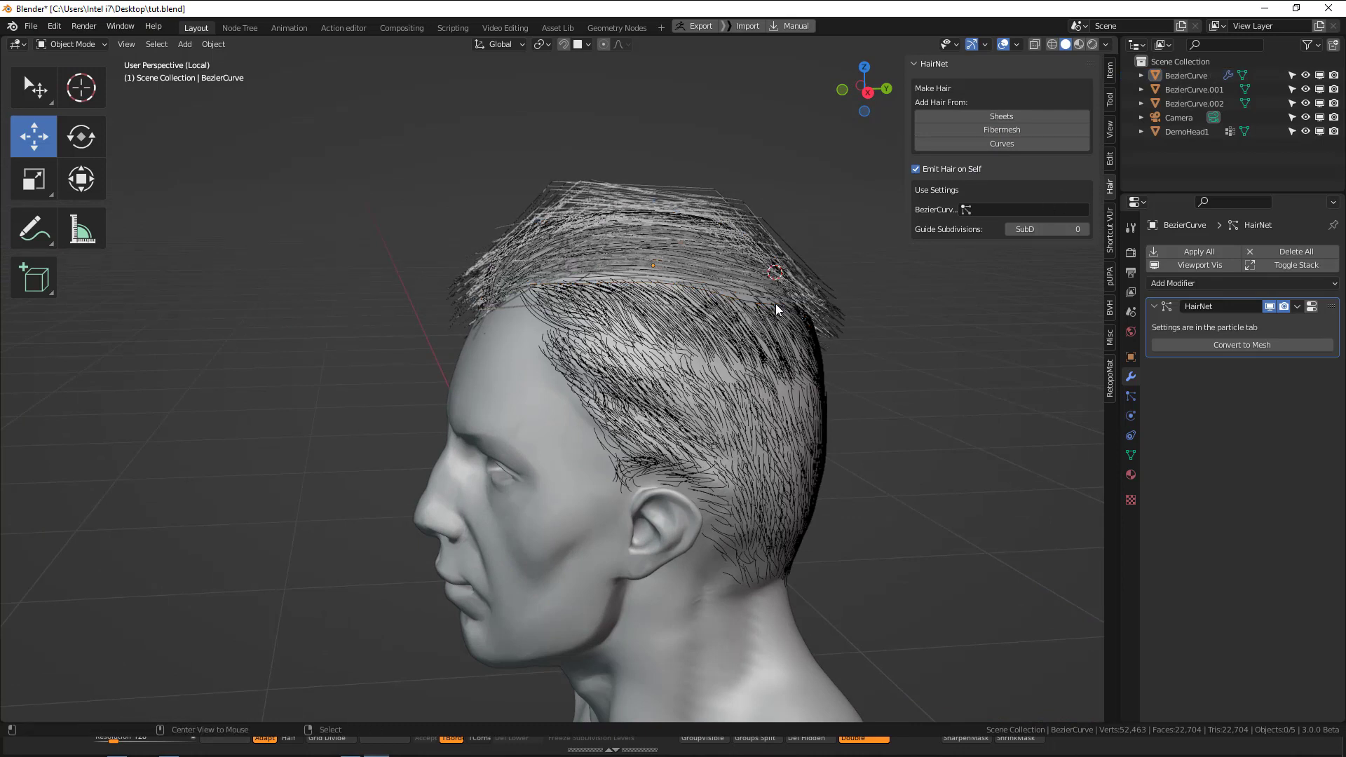
Set the viewport Strand Steps of the top strands' hair particle system to 7.
click(789, 259)
click(1130, 397)
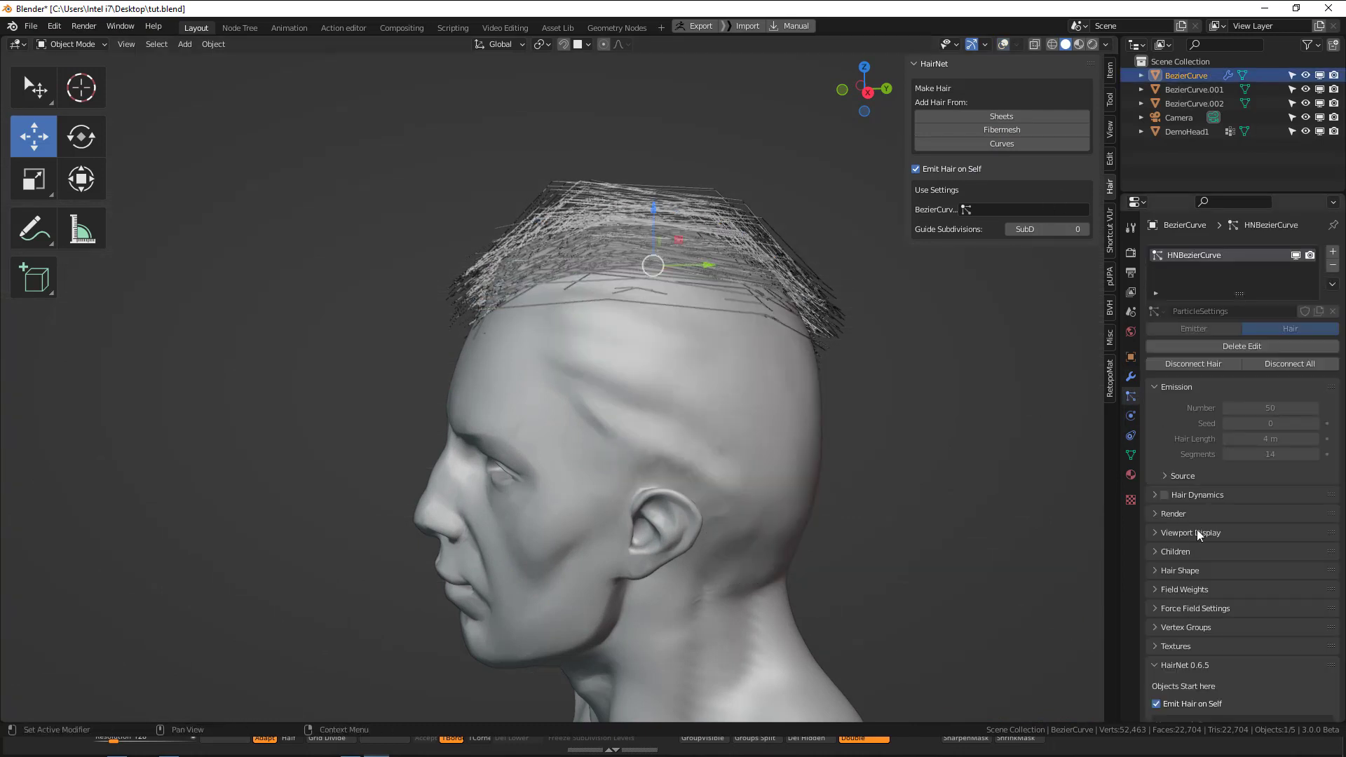
scroll(1200, 422, down, 3)
click(1184, 456)
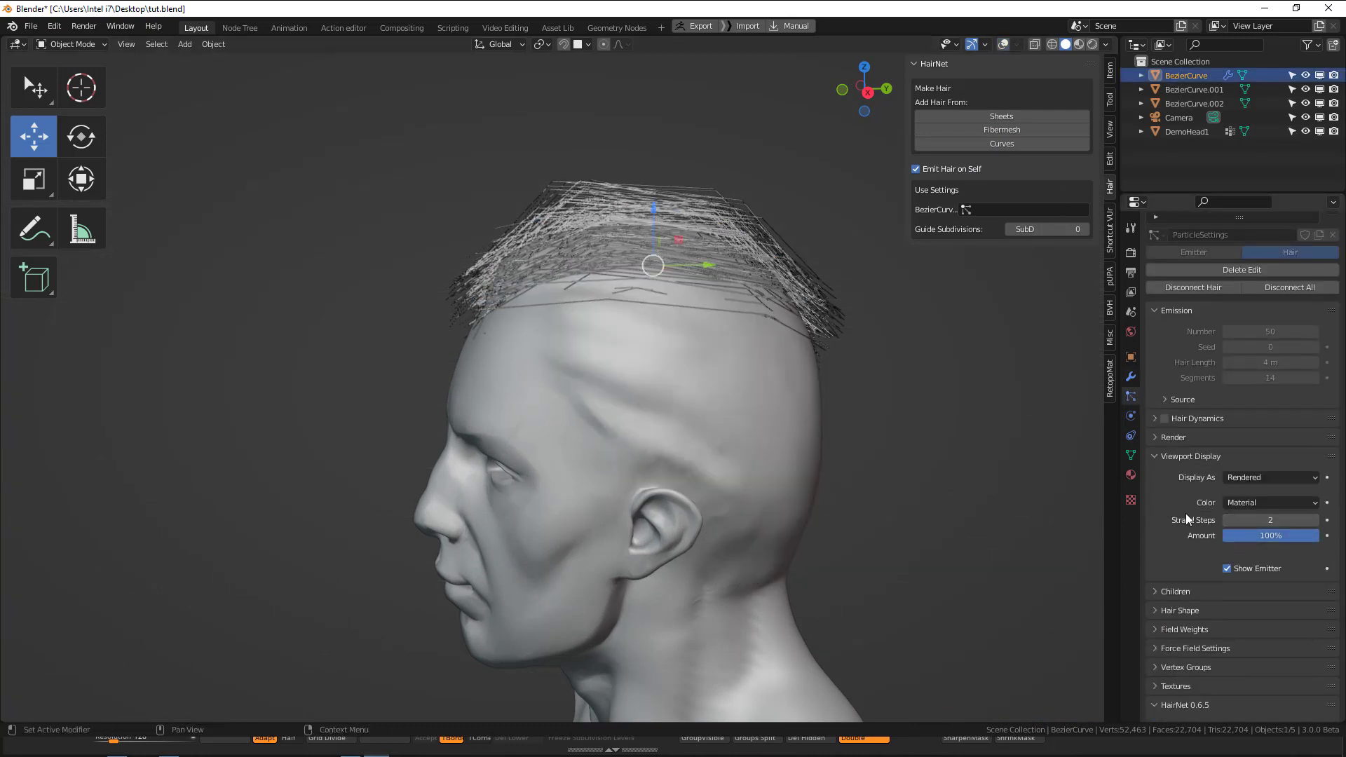
click(1297, 521)
text(7)
key(Return)
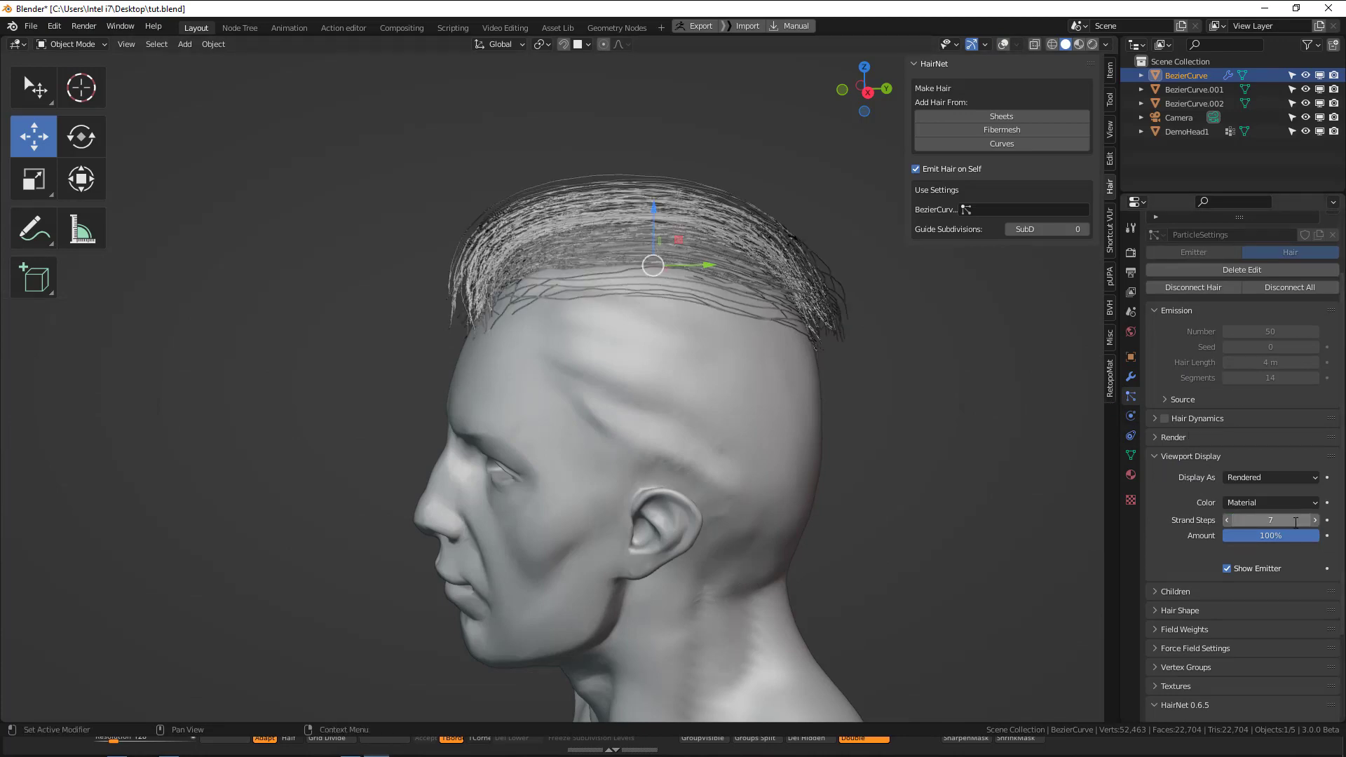
Enable Simple children for the top hair and set their display amount to 50.
middle_drag(688, 391, 766, 439)
scroll(1178, 394, down, 4)
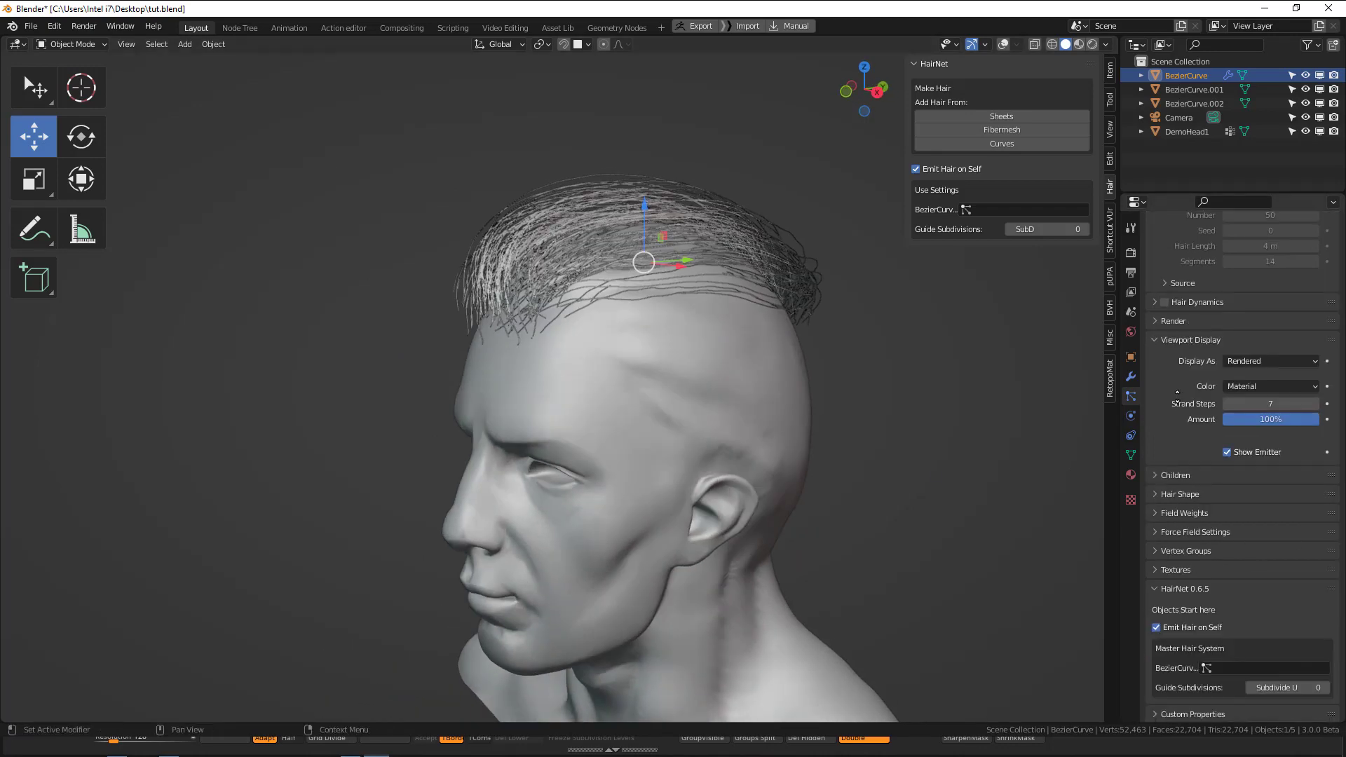
click(1175, 475)
click(1242, 497)
scroll(1242, 497, down, 3)
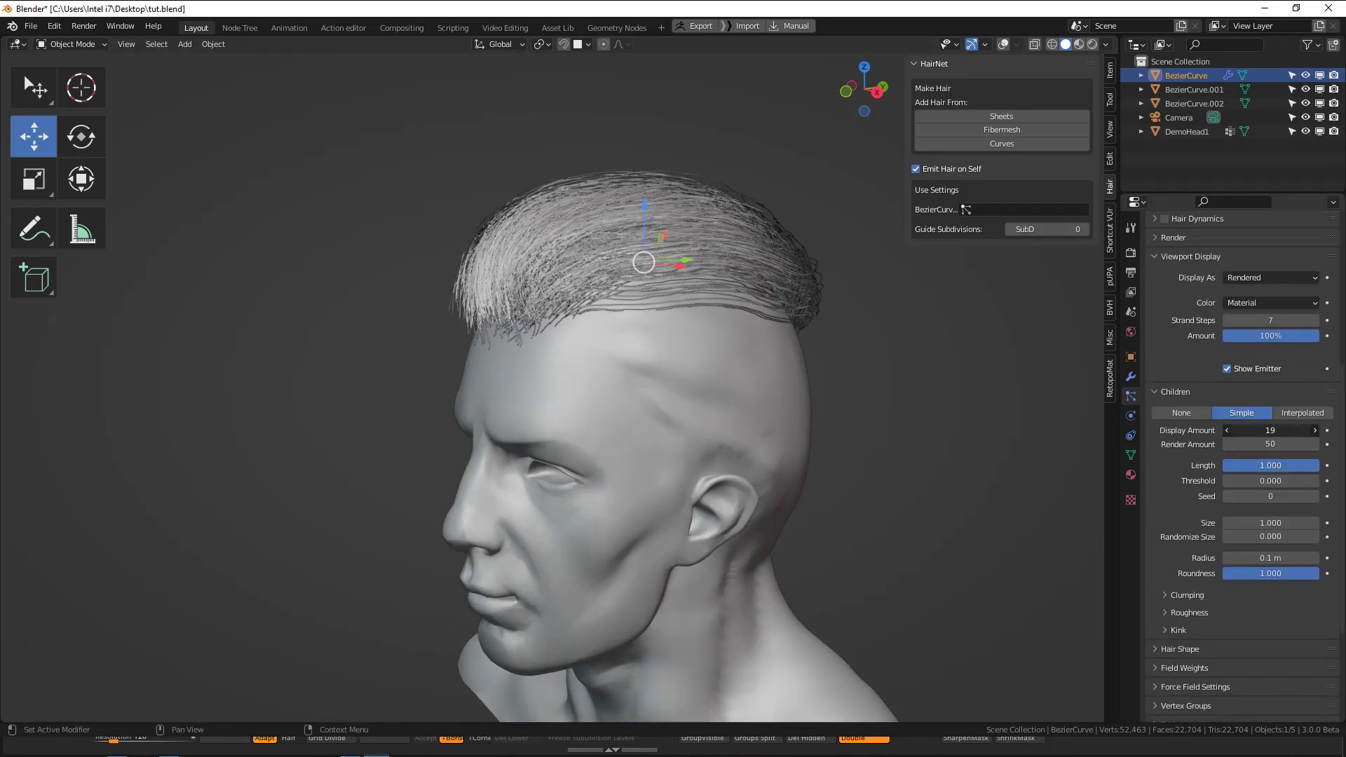
drag(1271, 431, 1278, 431)
click(1271, 431)
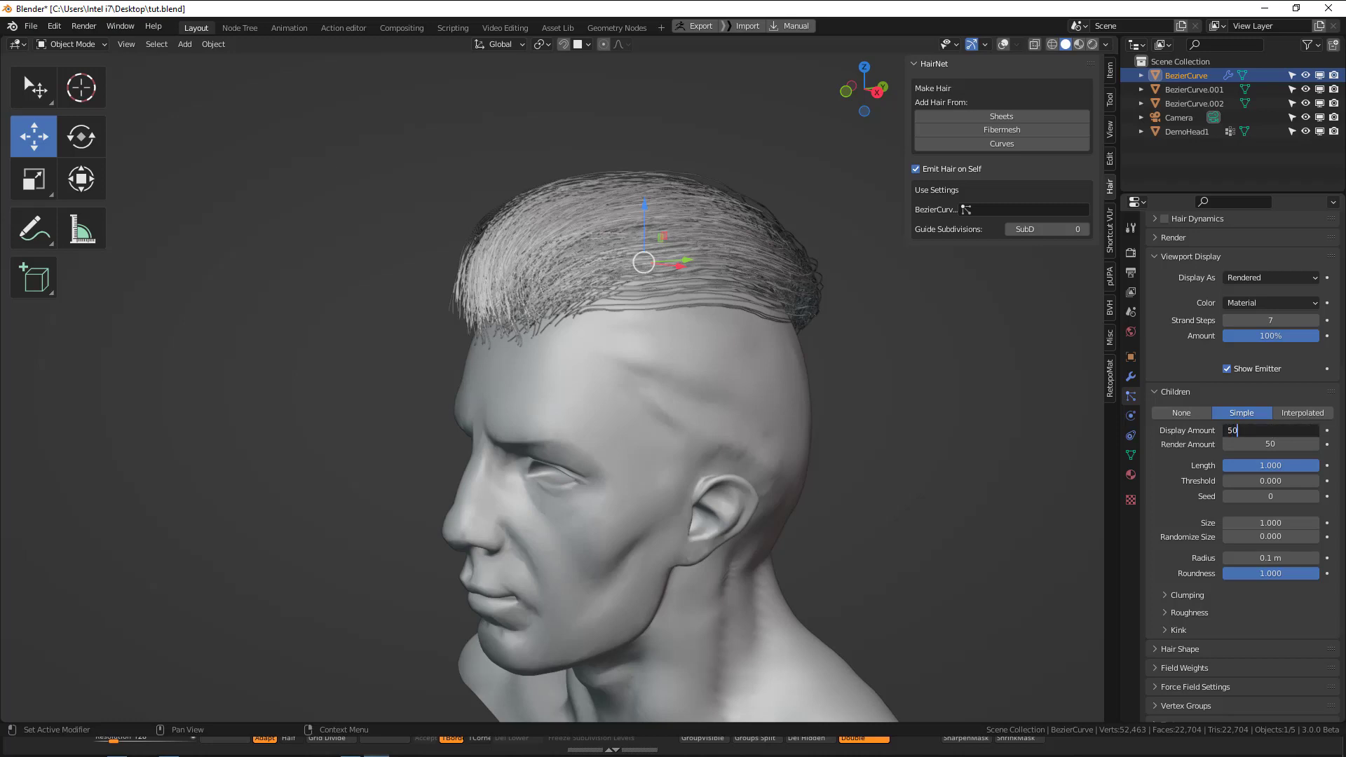
text(50)
key(Return)
middle_drag(968, 498, 940, 507)
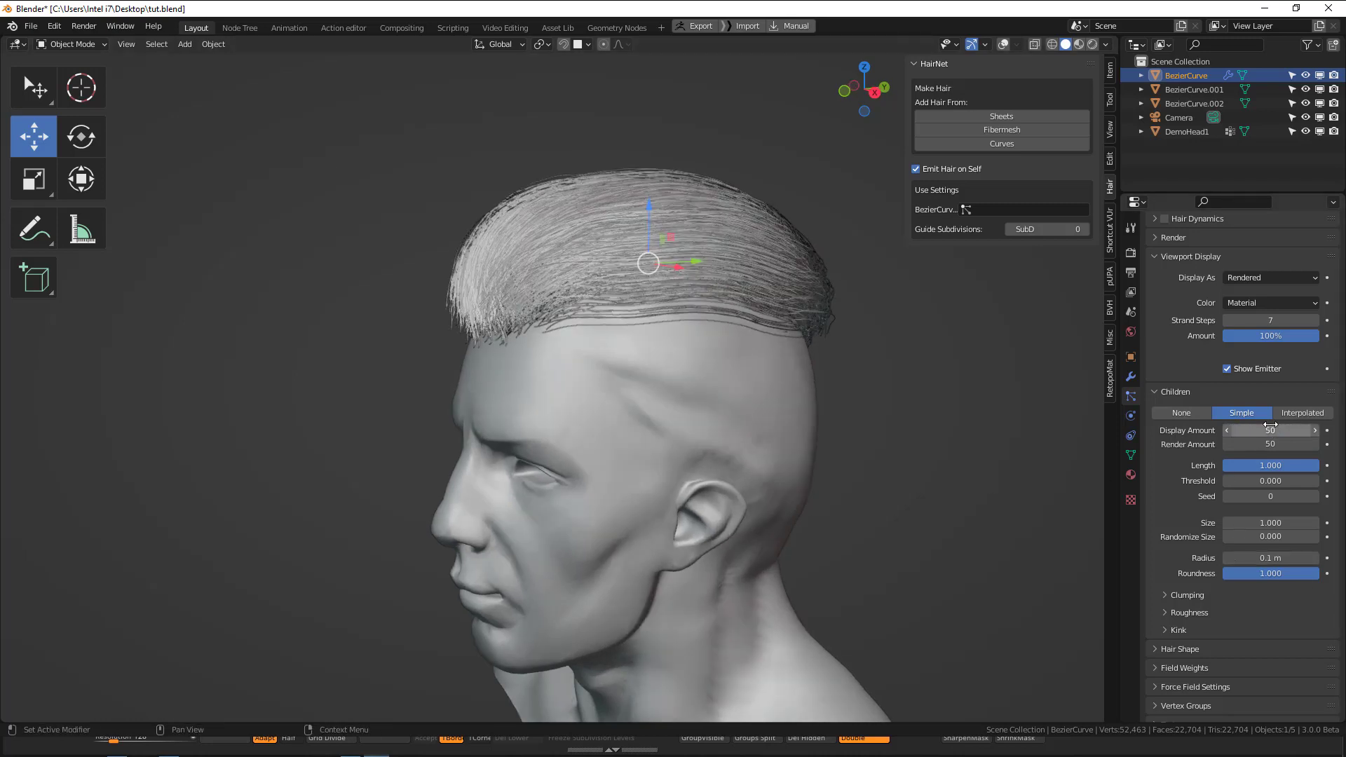
Set the children's display amount to 30 and reduce their radius to 0.032 m.
click(1271, 430)
text(30)
key(Return)
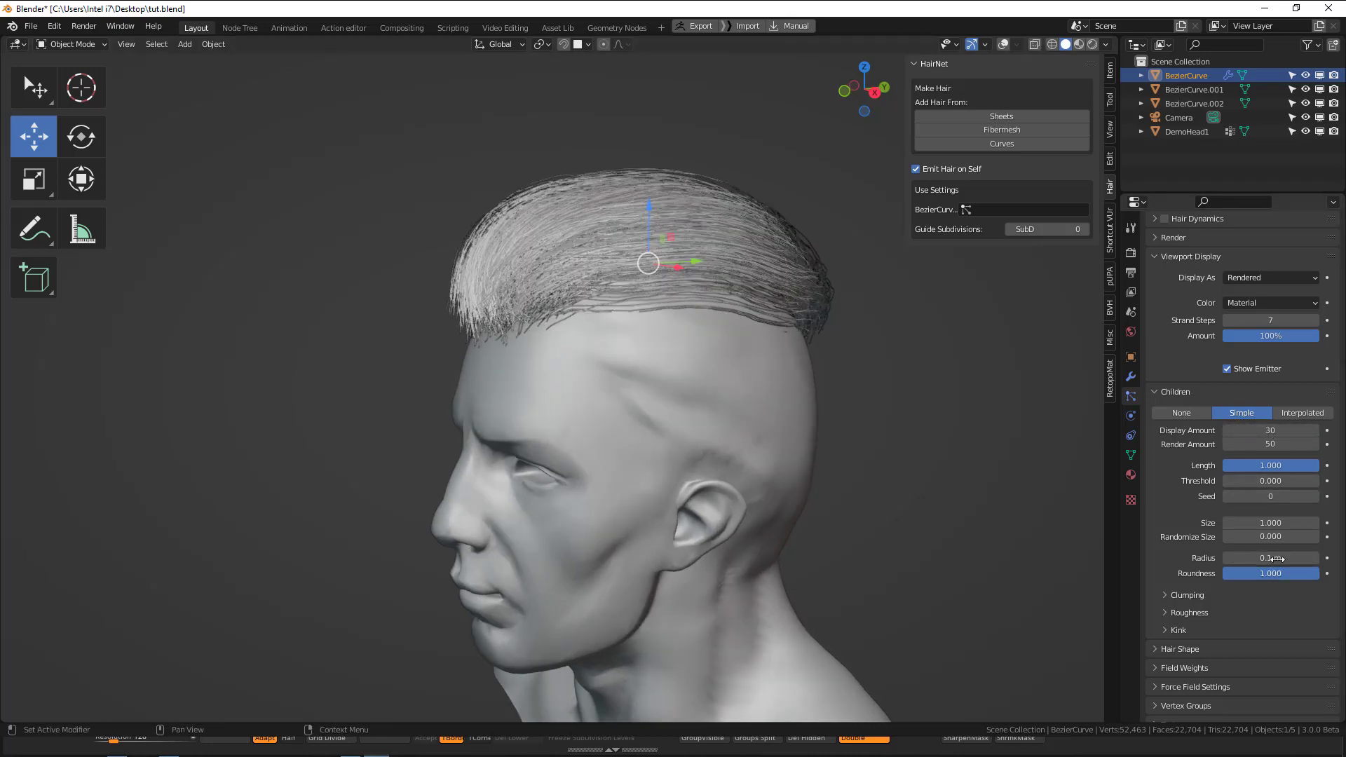
drag(1271, 558, 1236, 558)
middle_drag(710, 397, 786, 403)
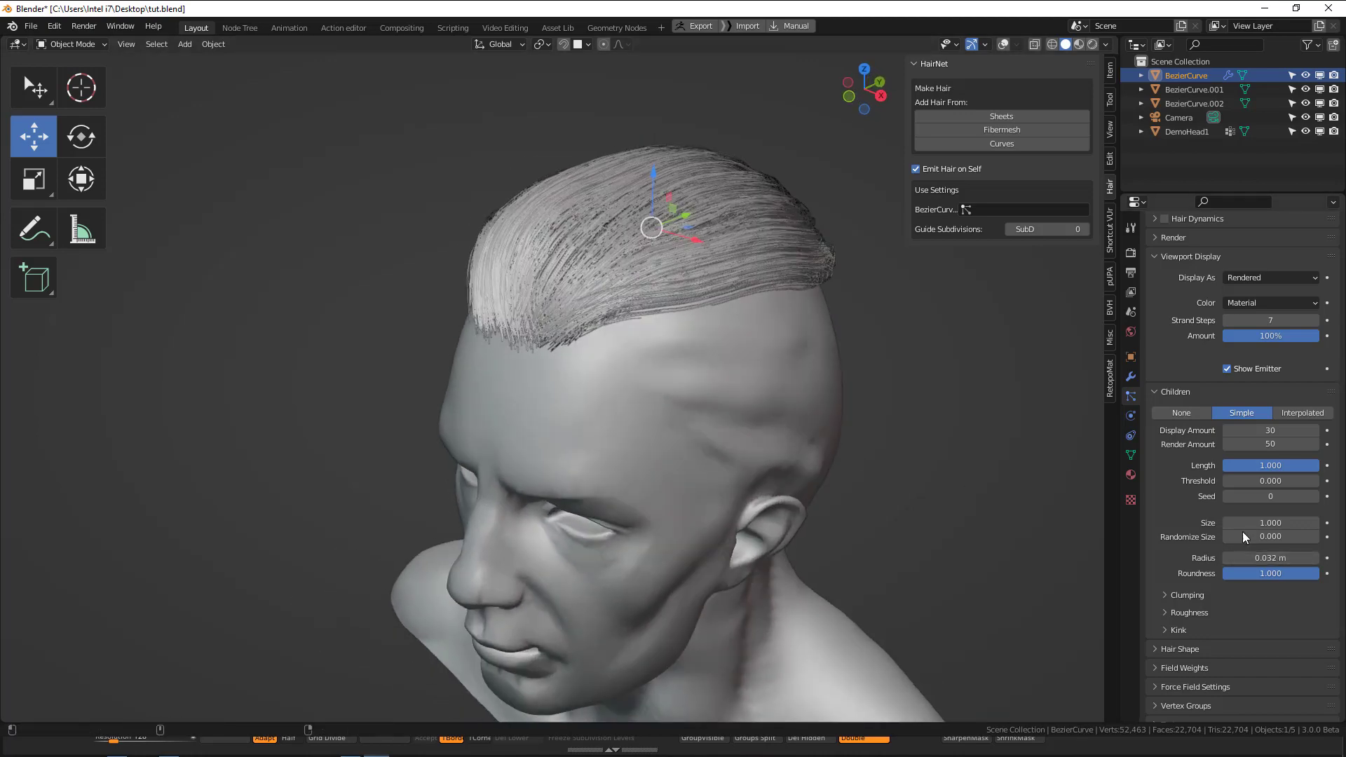
Set the children's radius to 0.017 m and check the top hair from the back with nothing selected.
drag(1270, 558, 1256, 559)
drag(1271, 558, 1290, 558)
middle_drag(623, 282, 488, 271)
key(alt+a)
middle_drag(597, 320, 631, 330)
Set the children's display amount to 50 and their radius to 0.022 m.
click(1278, 429)
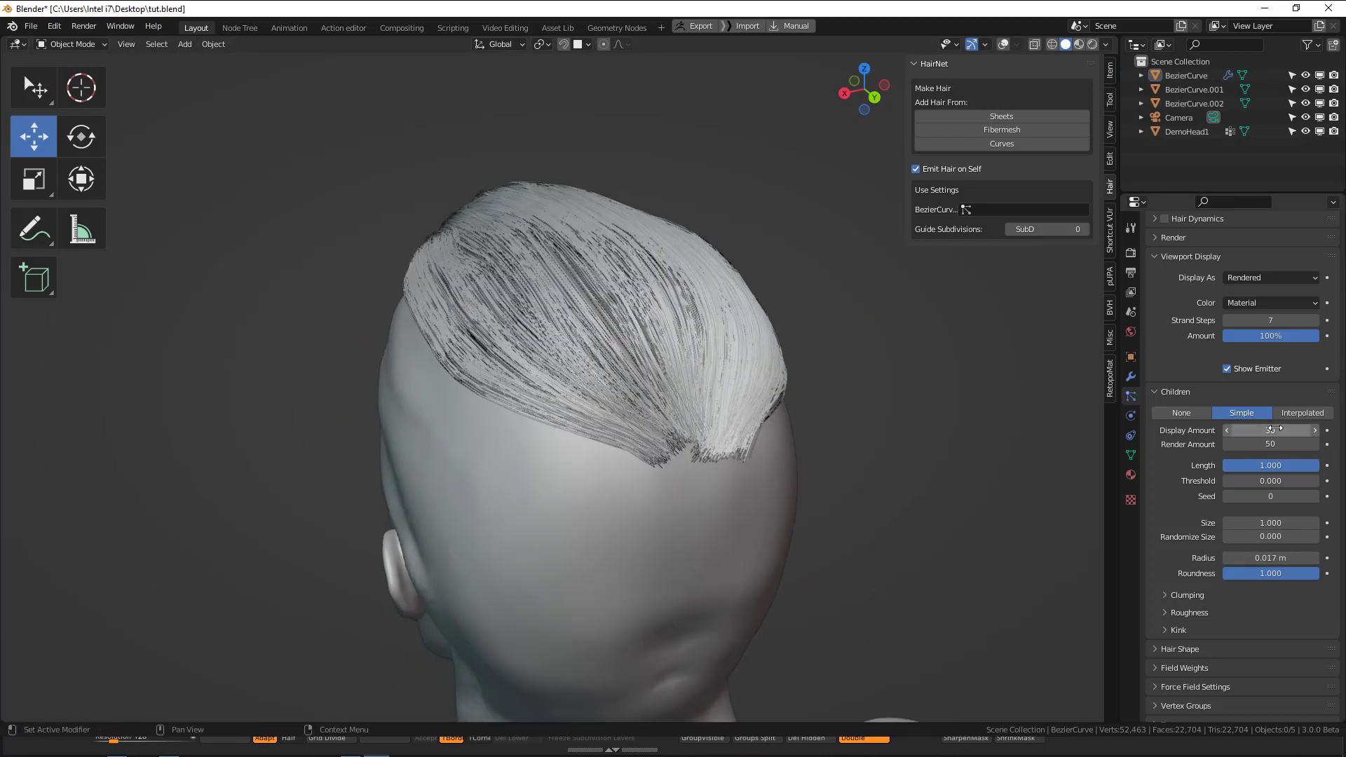
text(50)
key(Return)
middle_drag(519, 351, 1102, 514)
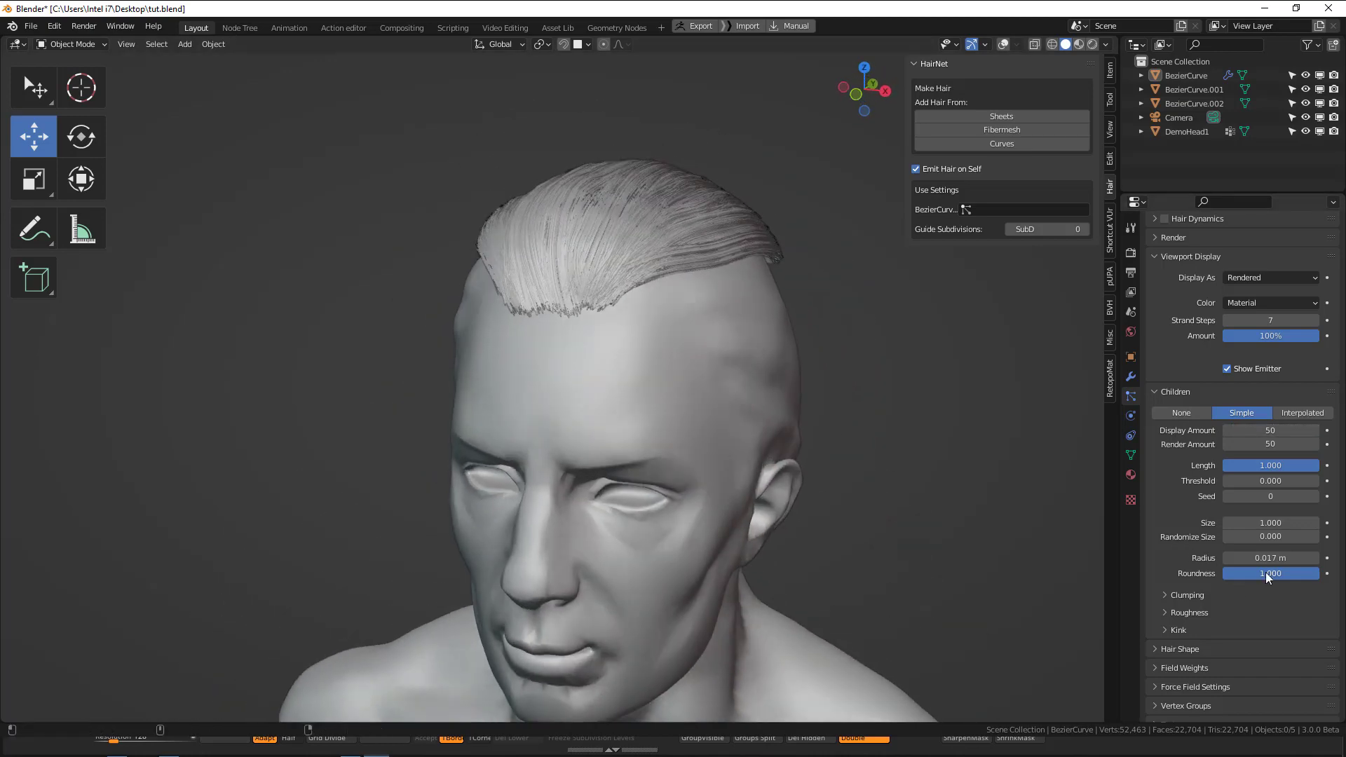
drag(1262, 558, 1294, 558)
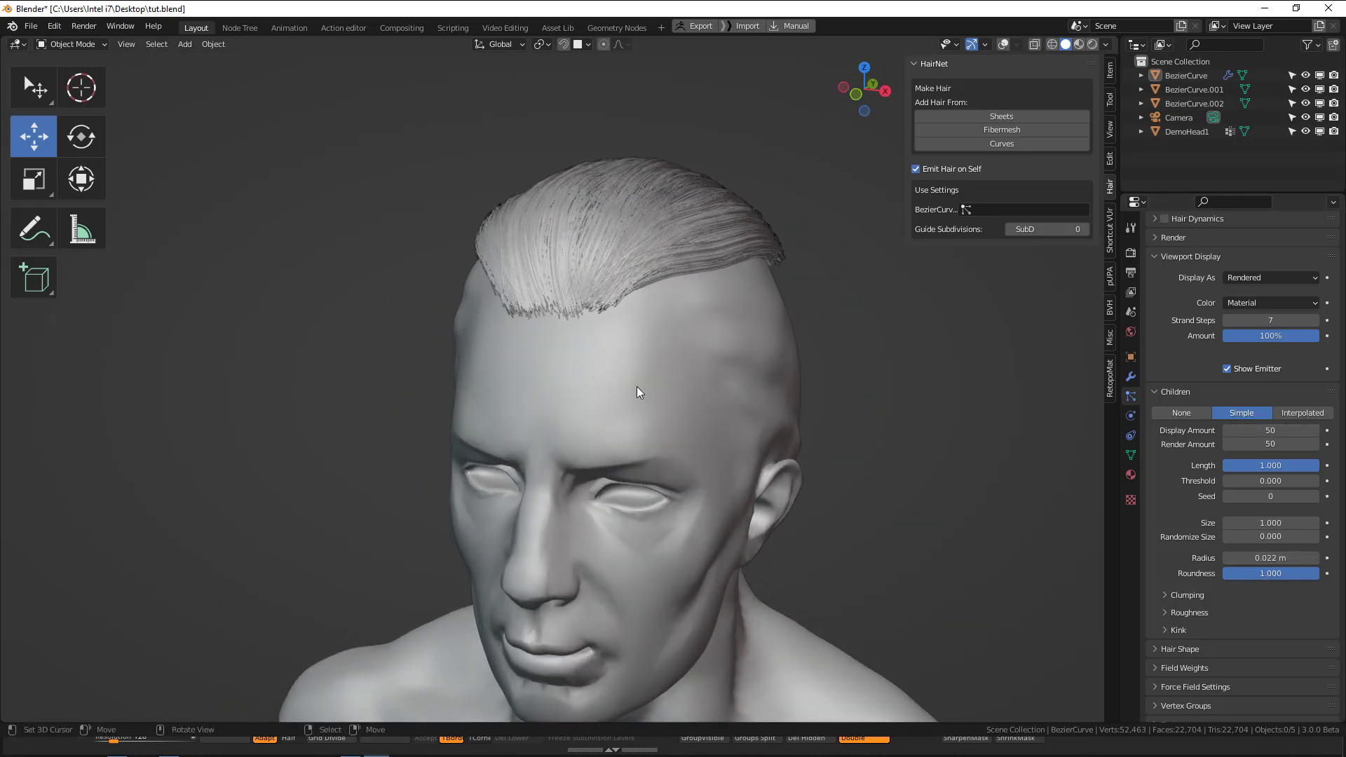
Select the top hair object and switch it to Particle Edit mode, inspecting its guide strands around the hairline.
middle_drag(637, 386, 519, 414)
scroll(1194, 563, down, 3)
middle_drag(677, 343, 638, 241)
click(638, 242)
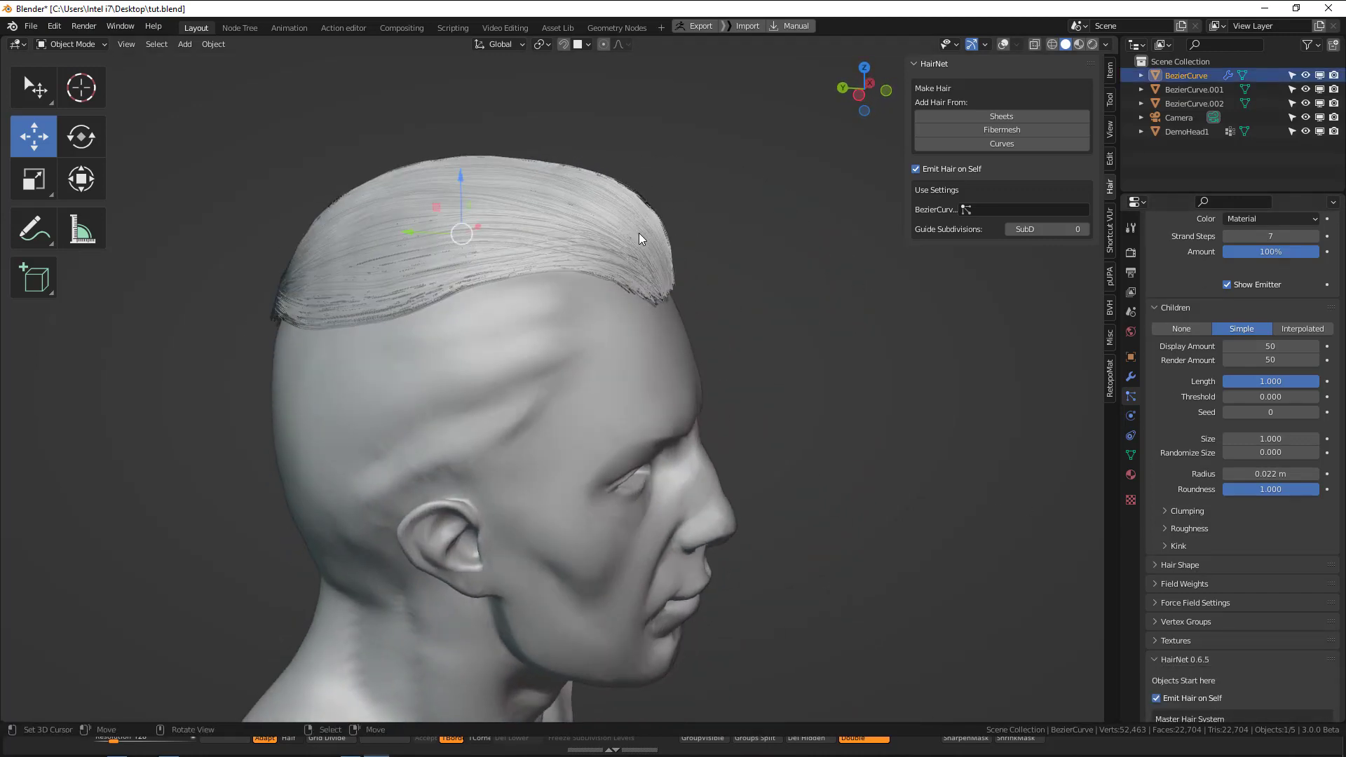
key(alt+z)
key(alt+z)
key(ctrl+Tab)
click(606, 317)
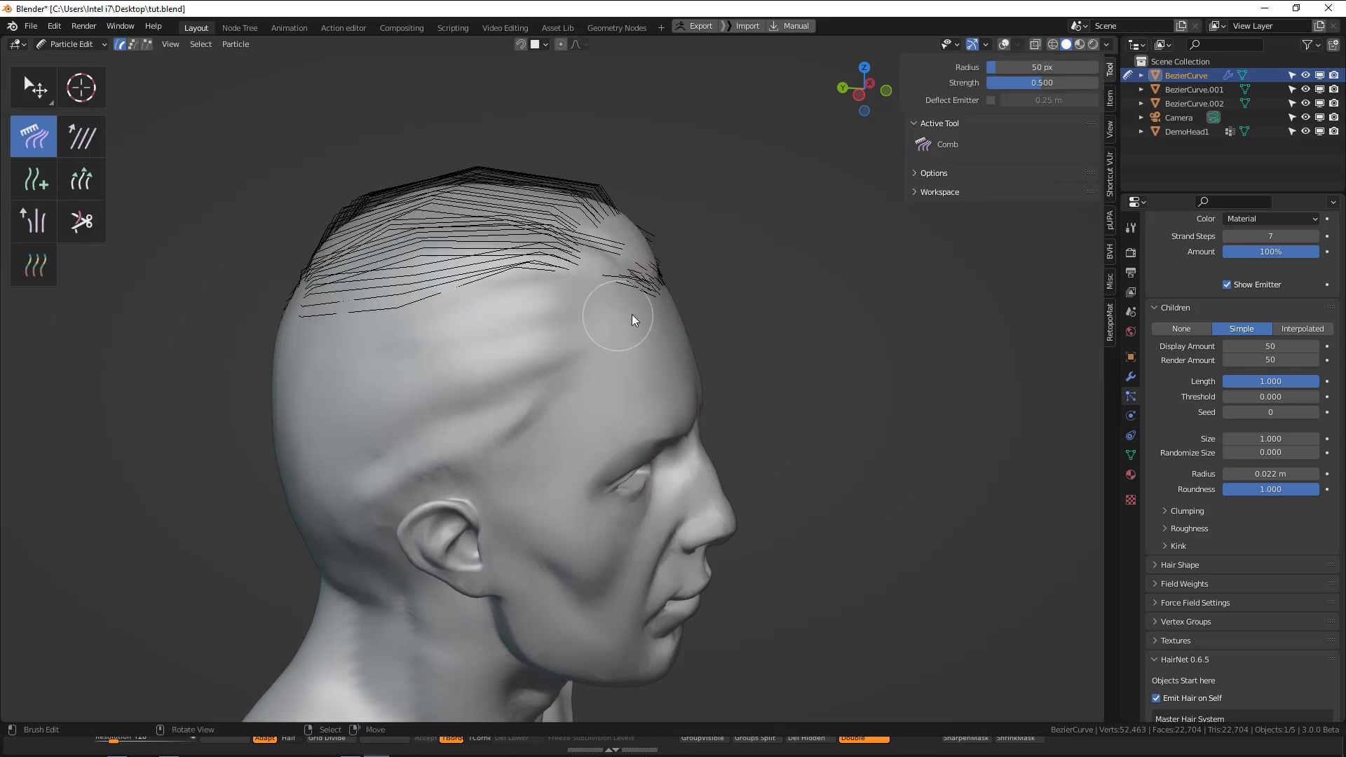
middle_drag(617, 306, 674, 286)
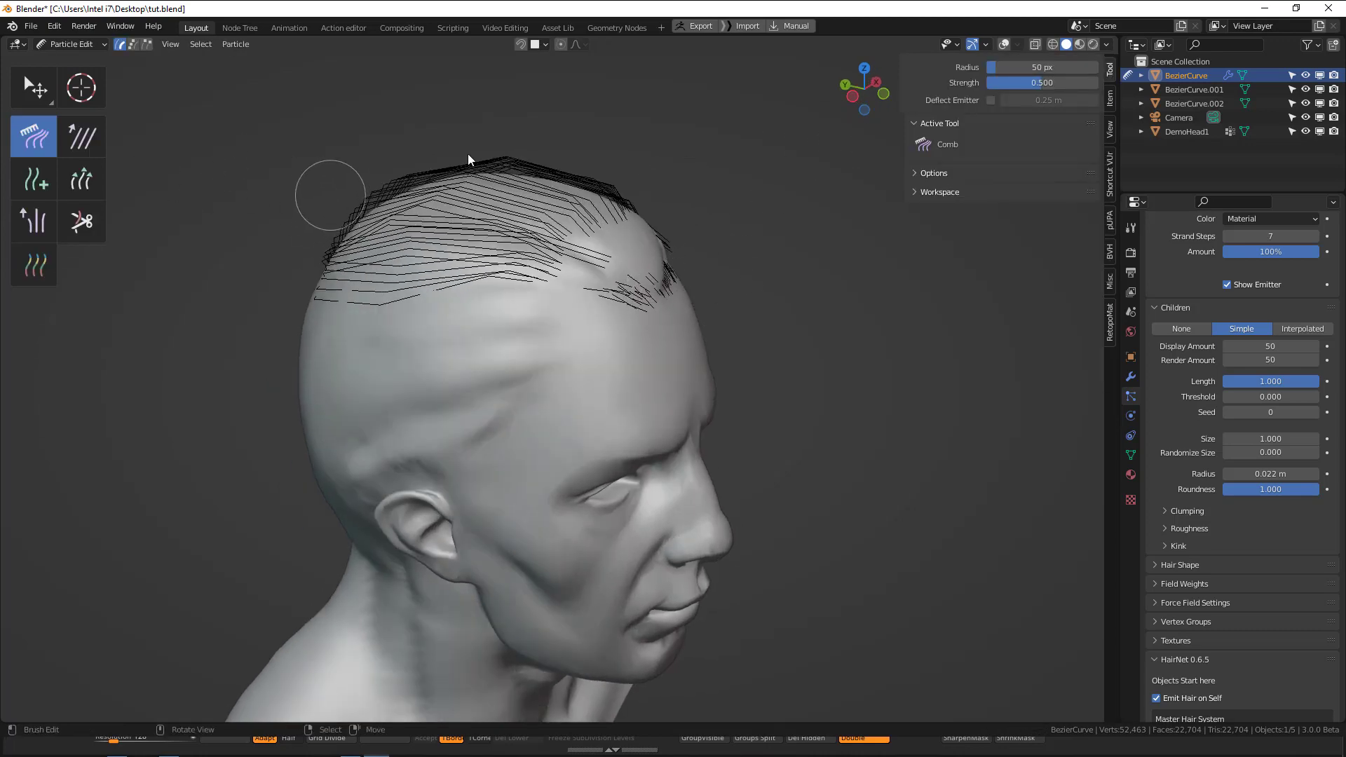
middle_drag(625, 293, 561, 155)
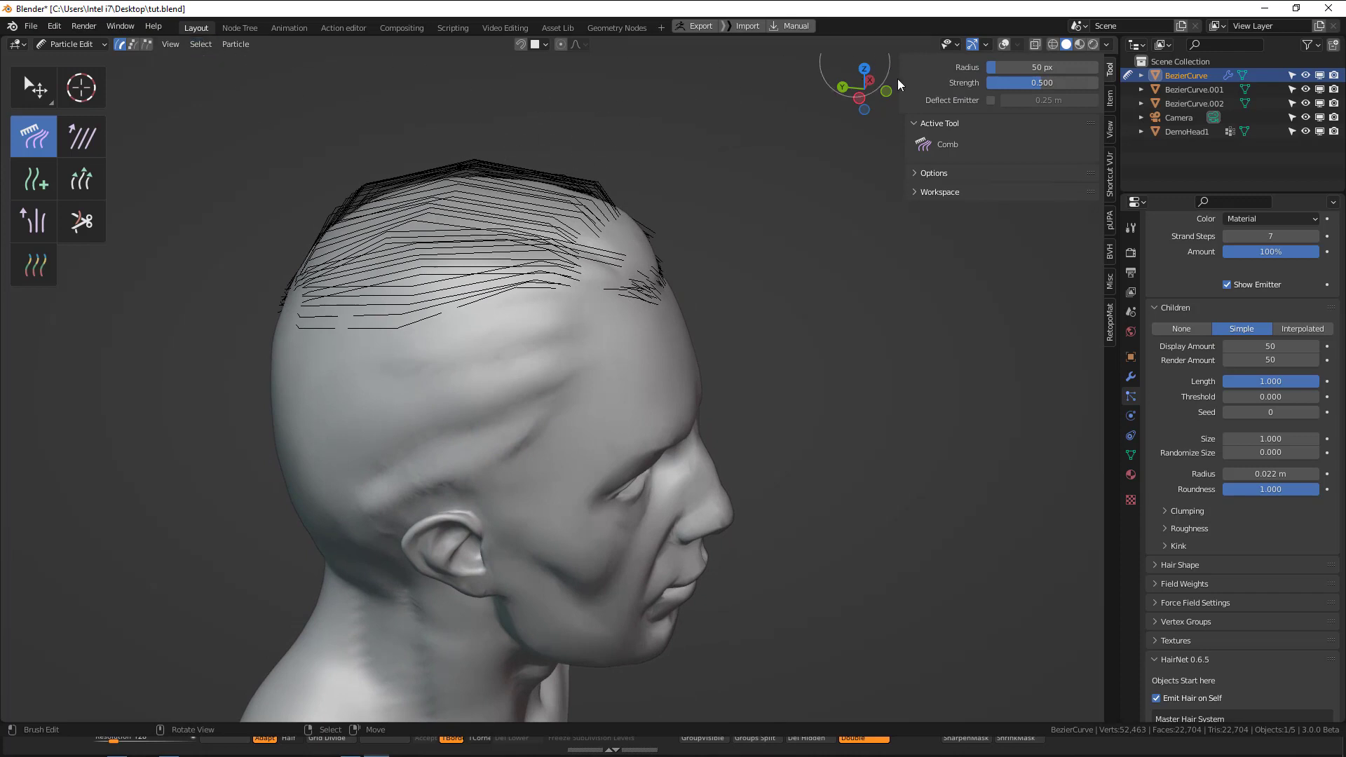
Show the tool settings in the viewport header and raise the path steps so the guide strands draw smoothly.
right_click(981, 44)
mouse_move(933, 214)
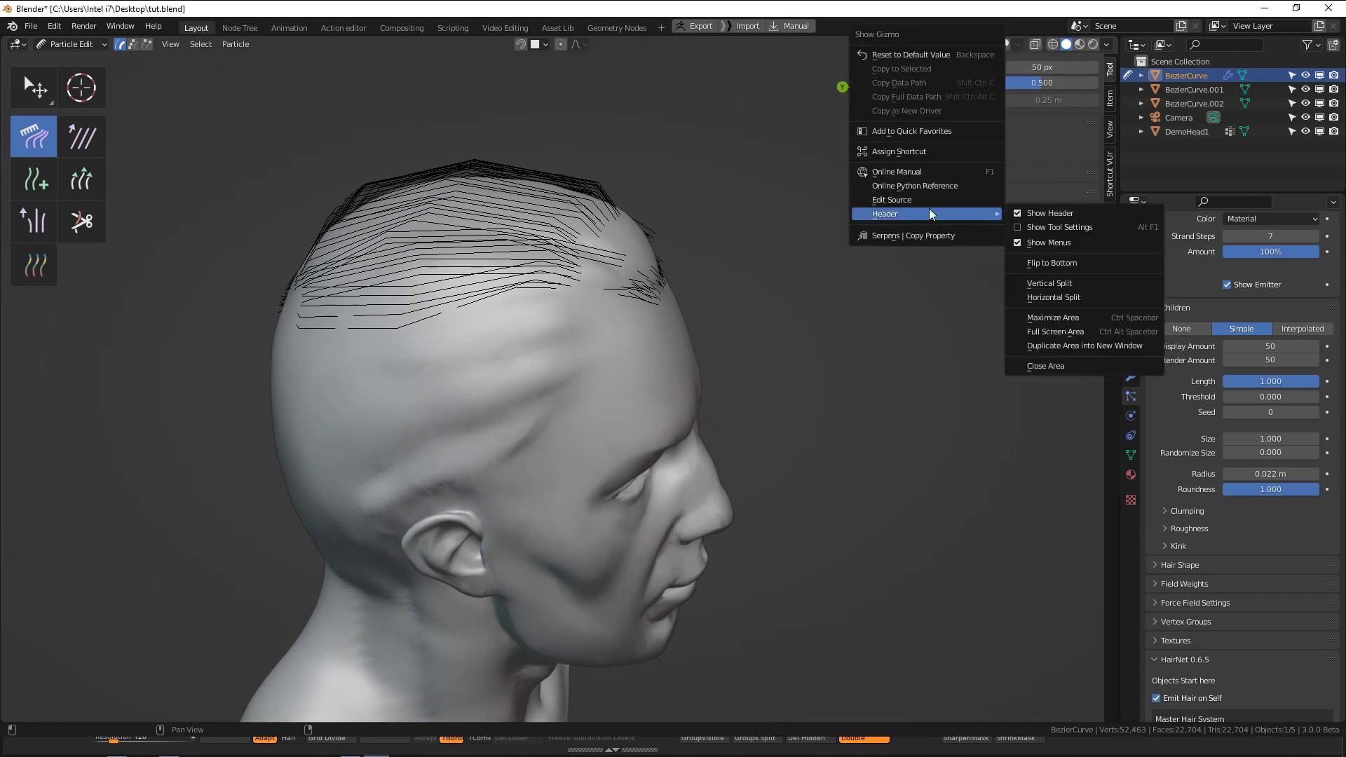
click(1060, 227)
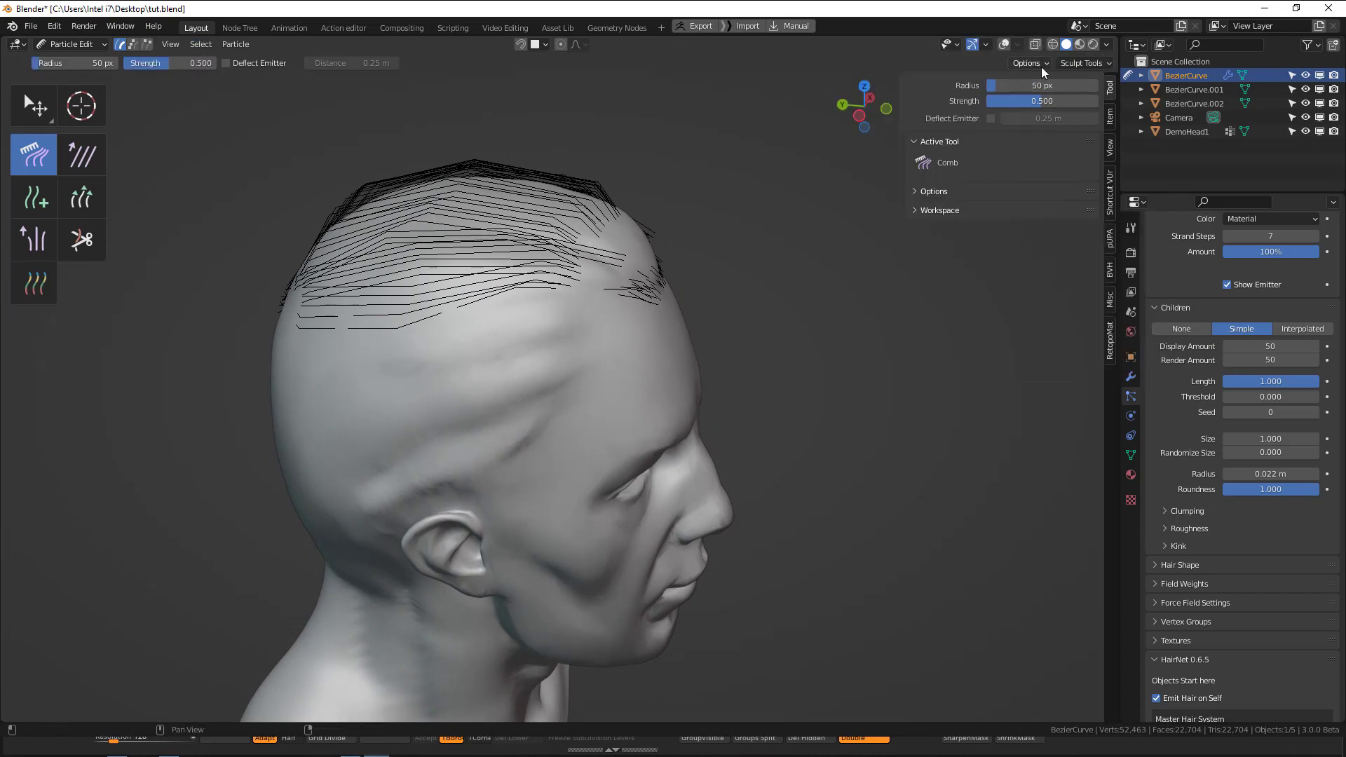
click(1041, 66)
click(1090, 237)
click(1090, 237)
click(1090, 237)
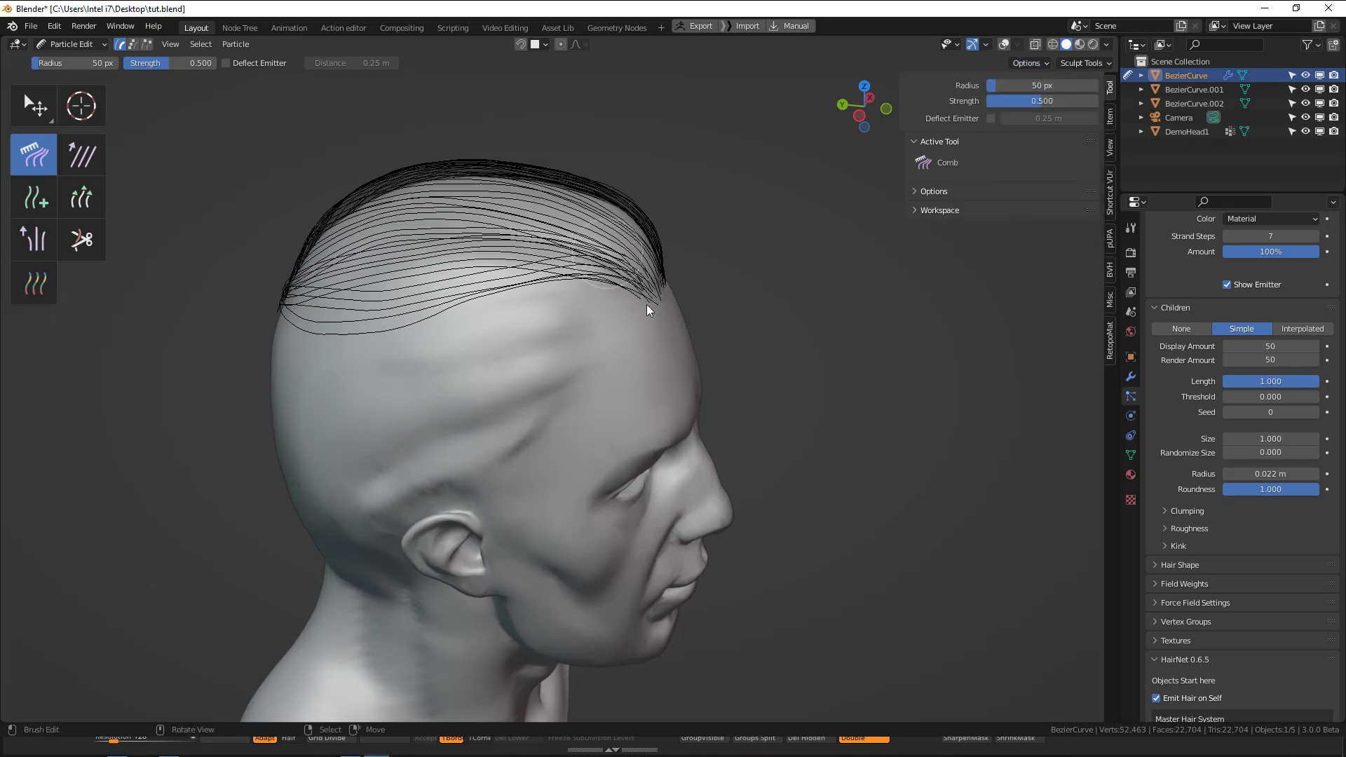
Set the Comb brush radius to 164 px and comb the guide strands along the front hairline.
middle_drag(646, 305, 711, 234)
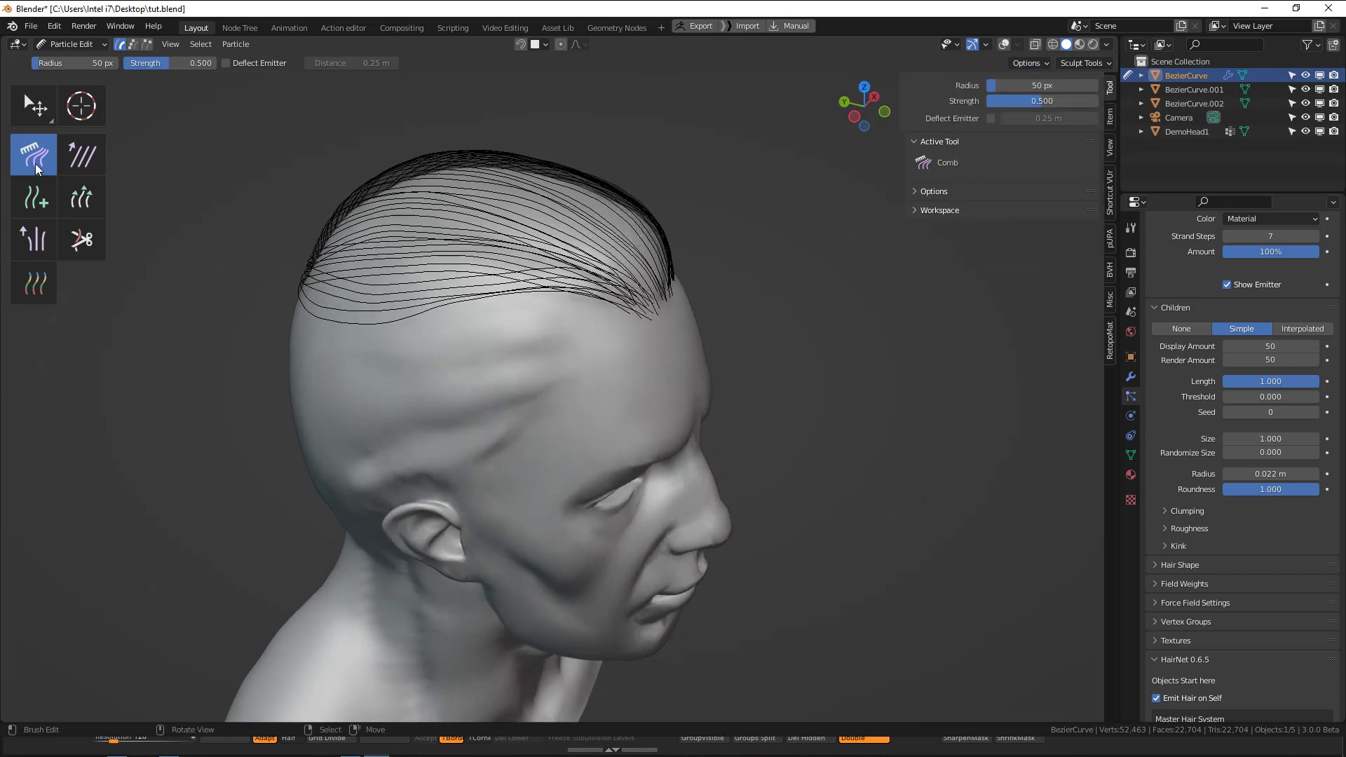
middle_drag(679, 318, 713, 289)
key(f)
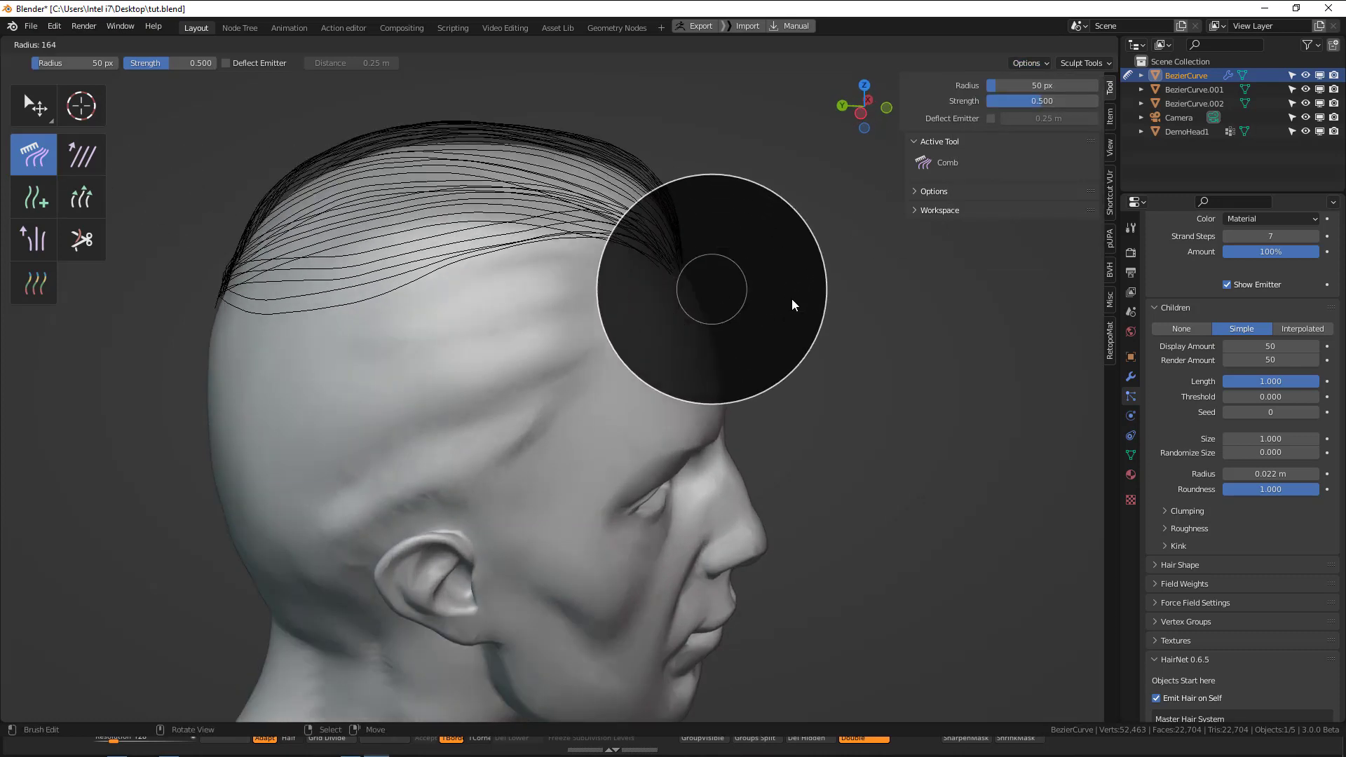
click(820, 295)
mouse_move(701, 299)
mouse_down()
mouse_move(675, 203)
mouse_move(666, 293)
mouse_move(661, 205)
mouse_move(708, 238)
mouse_up()
mouse_move(708, 244)
middle_down()
mouse_move(702, 337)
mouse_move(691, 301)
mouse_move(472, 313)
middle_up()
mouse_move(474, 318)
mouse_down()
mouse_move(470, 236)
mouse_move(489, 346)
mouse_up()
mouse_move(489, 349)
middle_down()
mouse_move(757, 385)
mouse_move(736, 379)
middle_up()
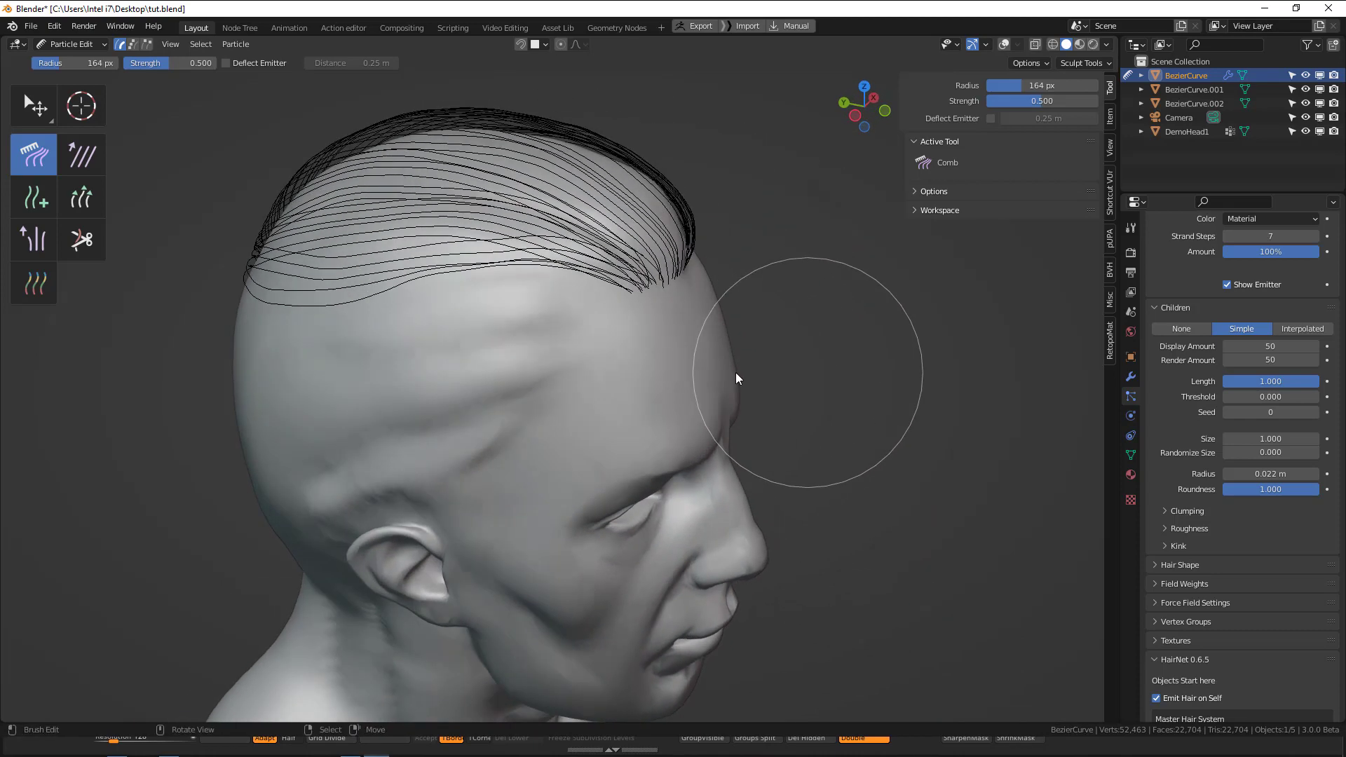
Return to Object Mode, deselect everything and check the top hair from the side and front.
key(ctrl+Tab)
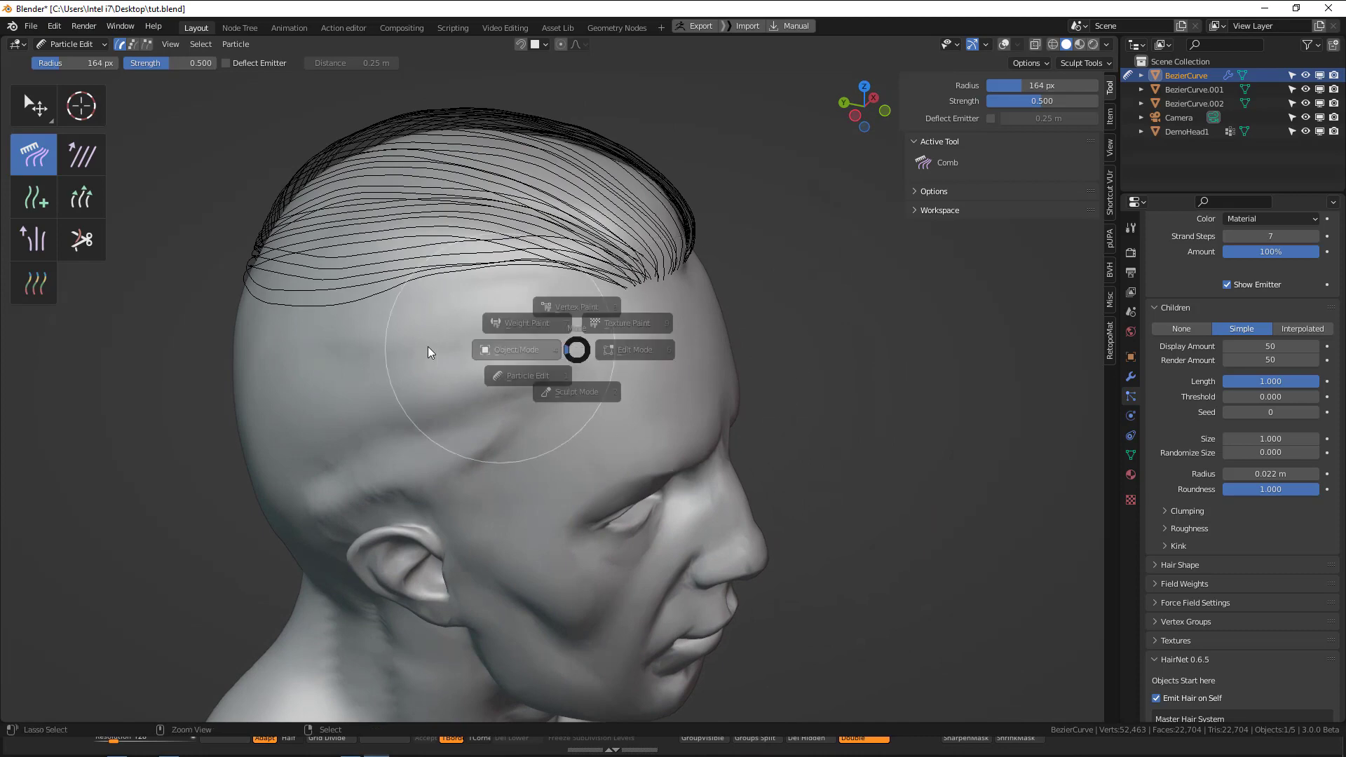
click(428, 346)
alt+drag(707, 336, 592, 330)
key(alt+a)
scroll(592, 330, down, 2)
middle_drag(733, 393, 585, 358)
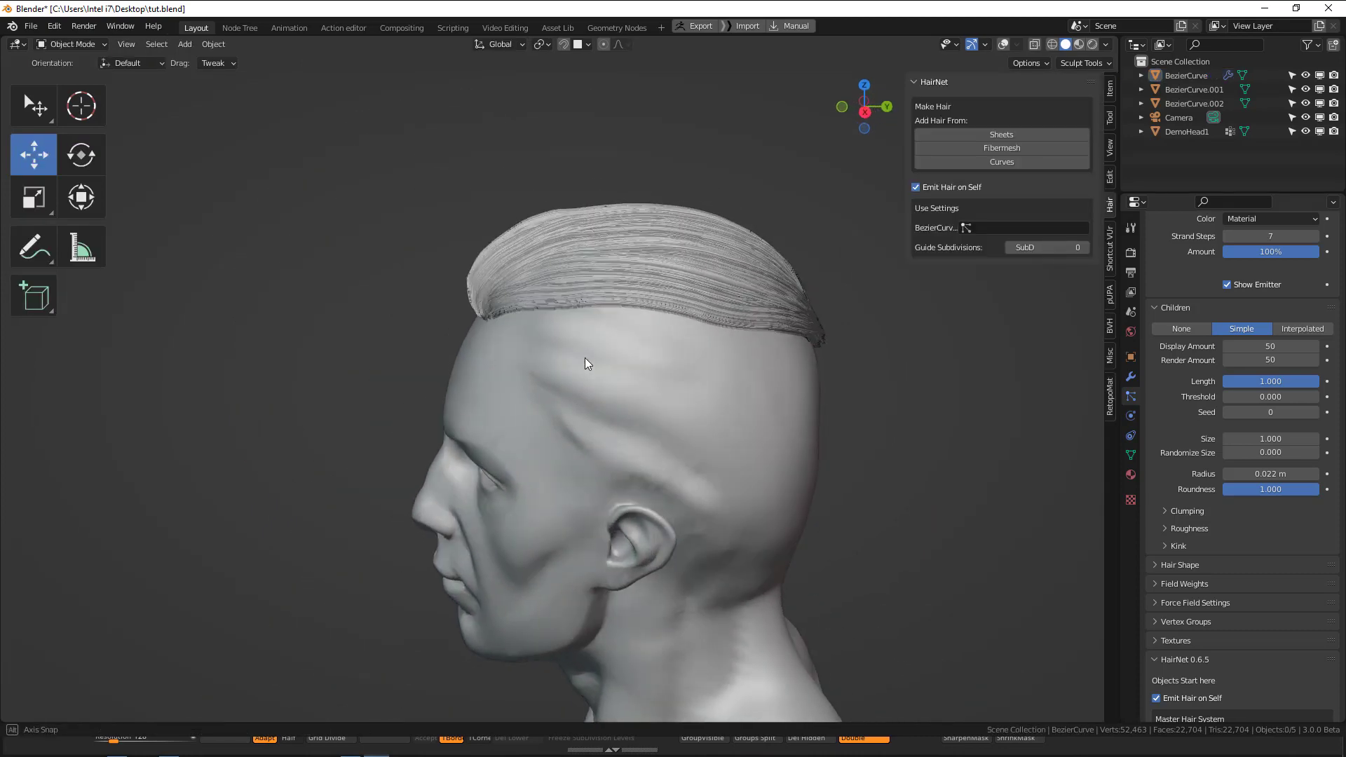
middle_drag(701, 301, 686, 338)
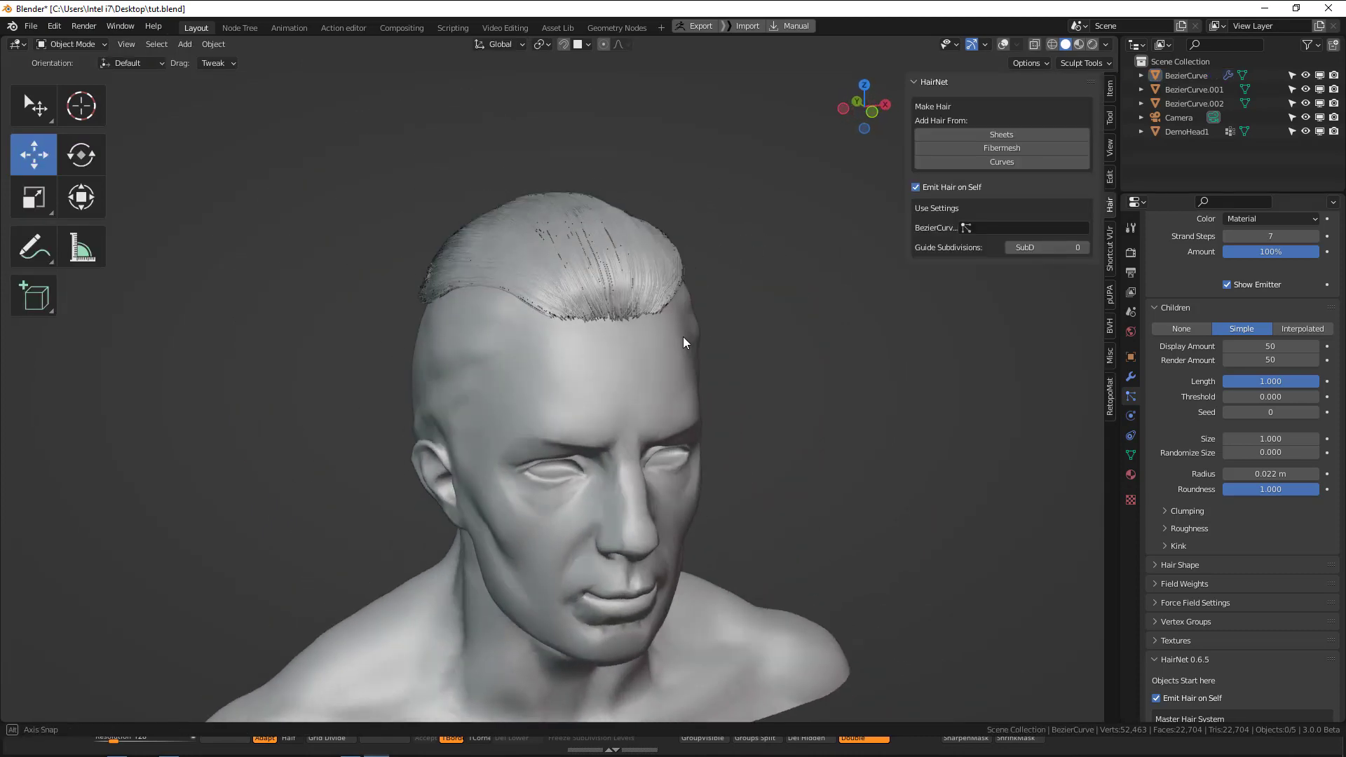
Expand the children's kink settings and set the viewport strand steps to 8.
scroll(1158, 457, down, 3)
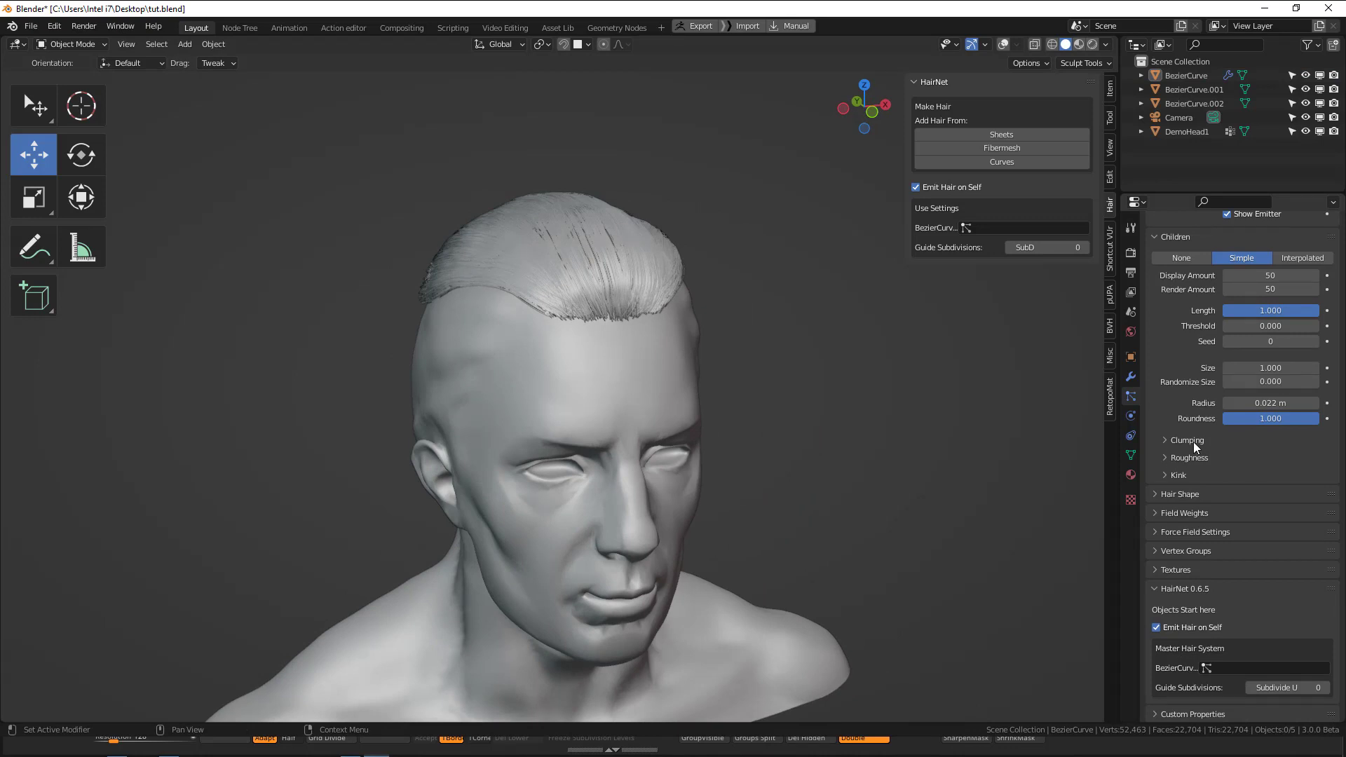
click(1185, 475)
scroll(1235, 417, up, 5)
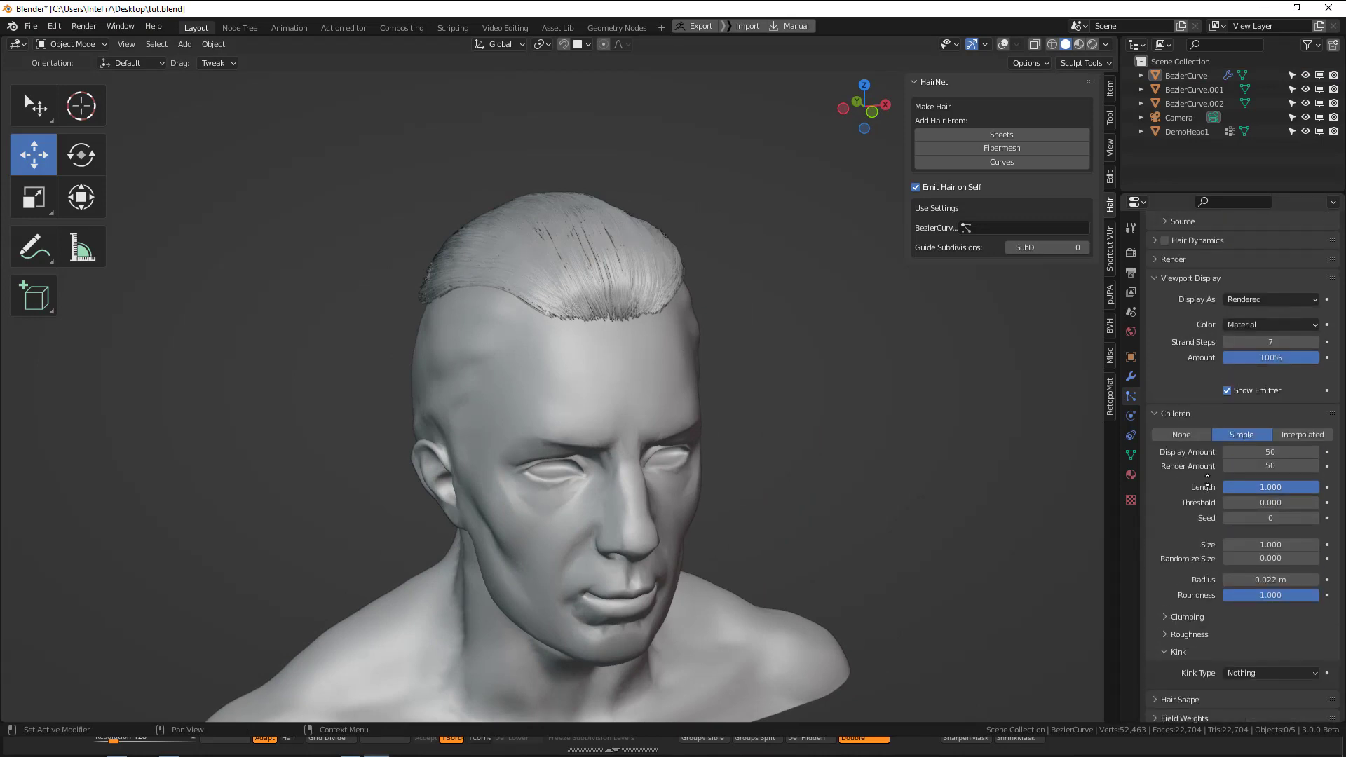
key(Return)
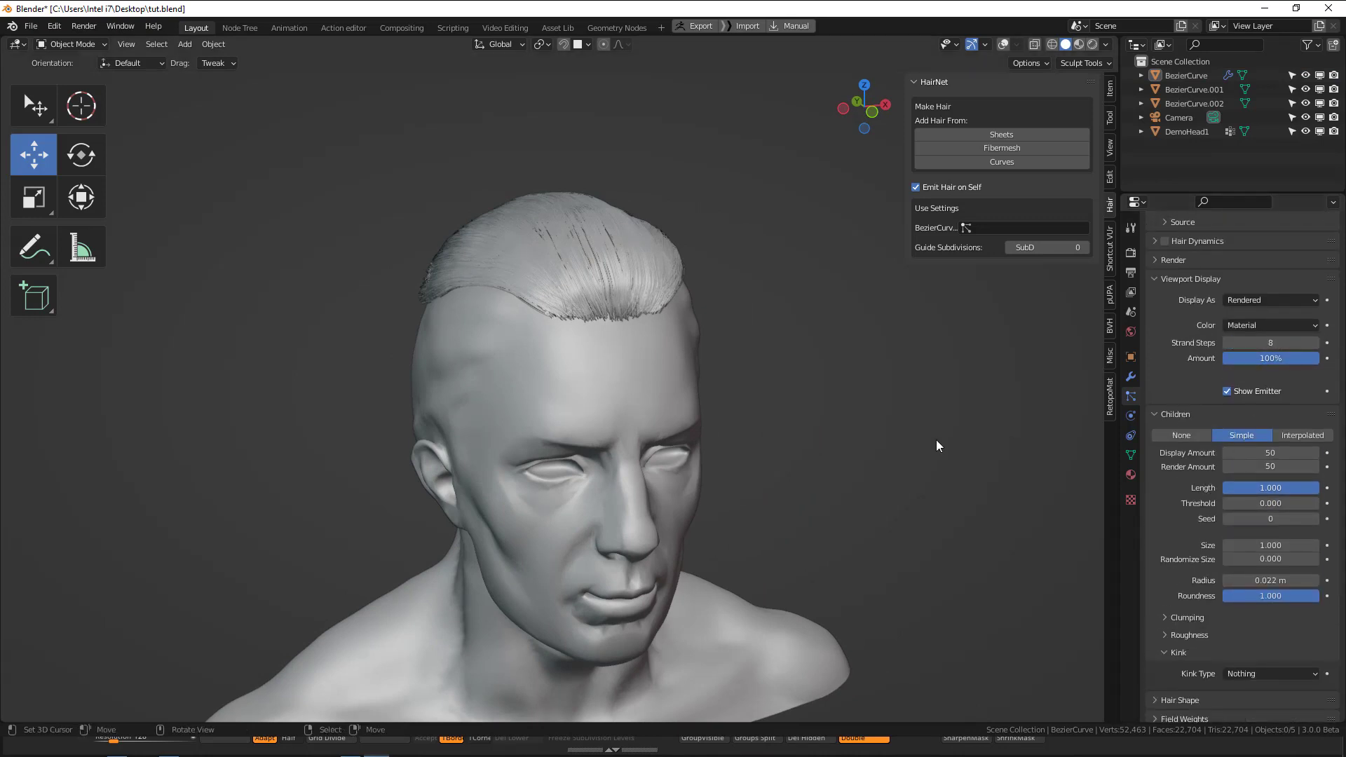
Give the children a Curl kink with an amplitude of 0.02 m and a frequency of 5.987.
scroll(1228, 460, down, 5)
click(1252, 484)
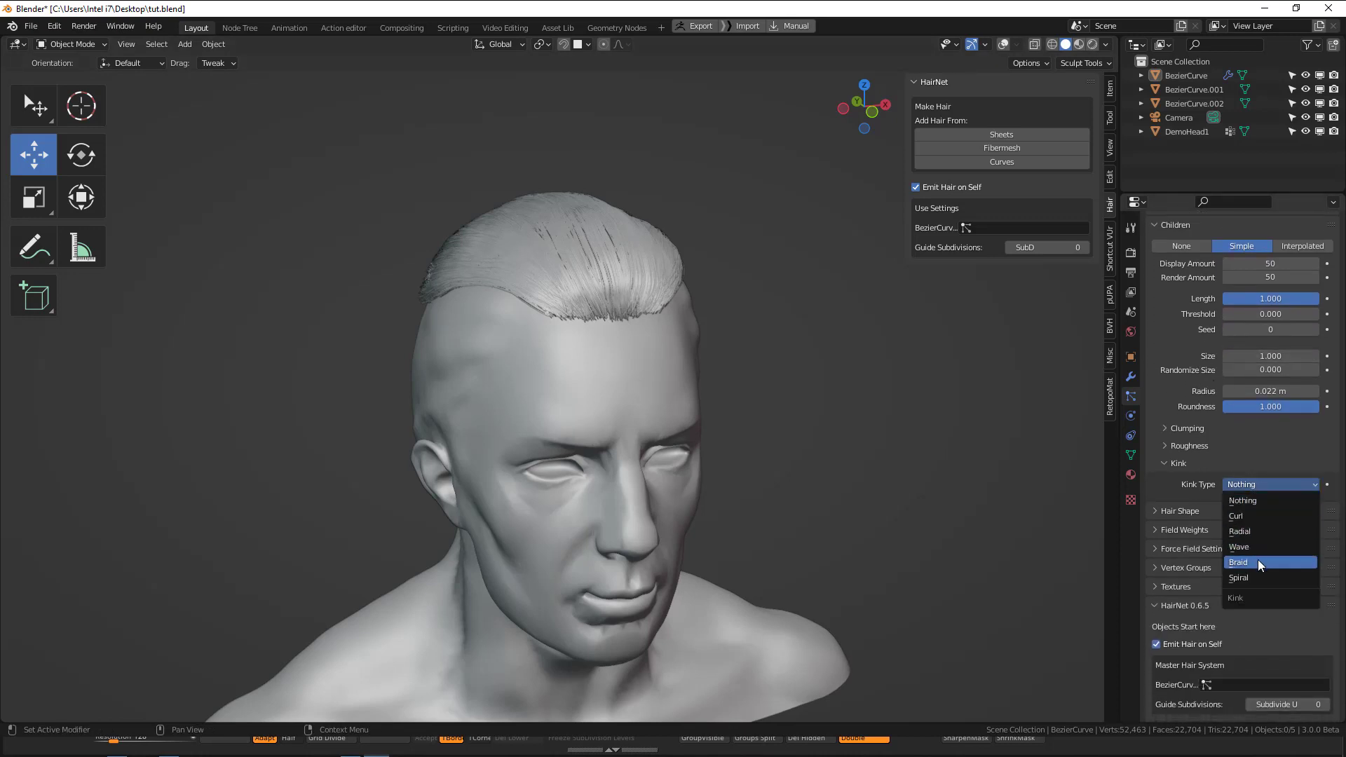
click(1264, 518)
middle_drag(796, 397, 727, 404)
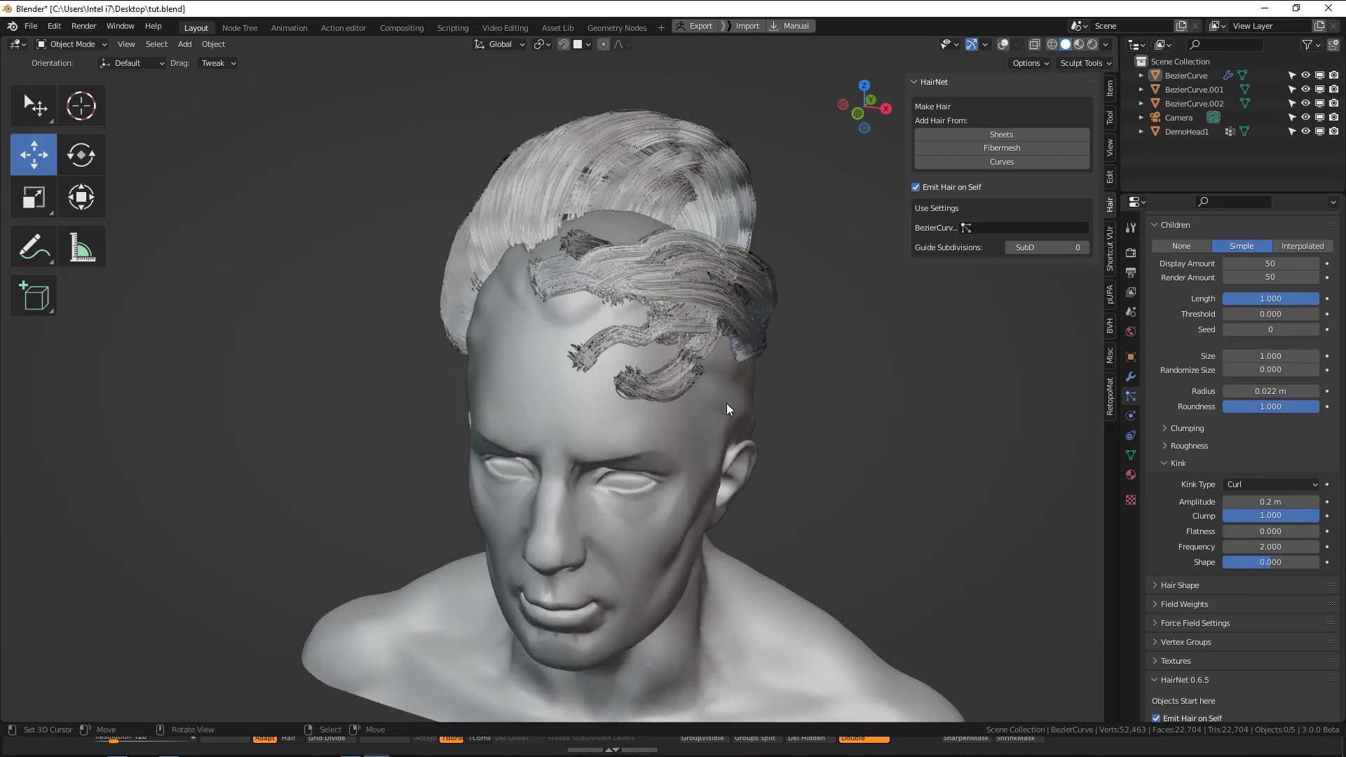
click(1252, 502)
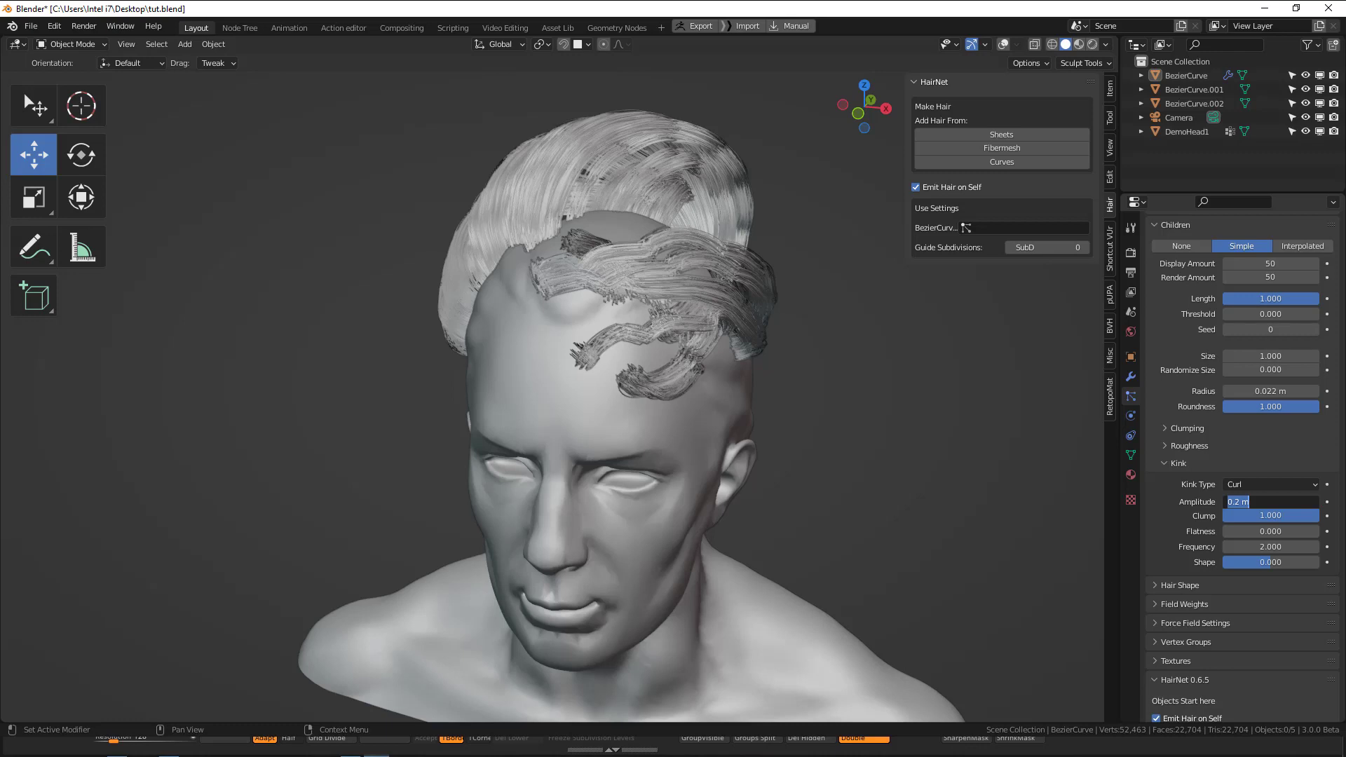
text(0.02)
key(Return)
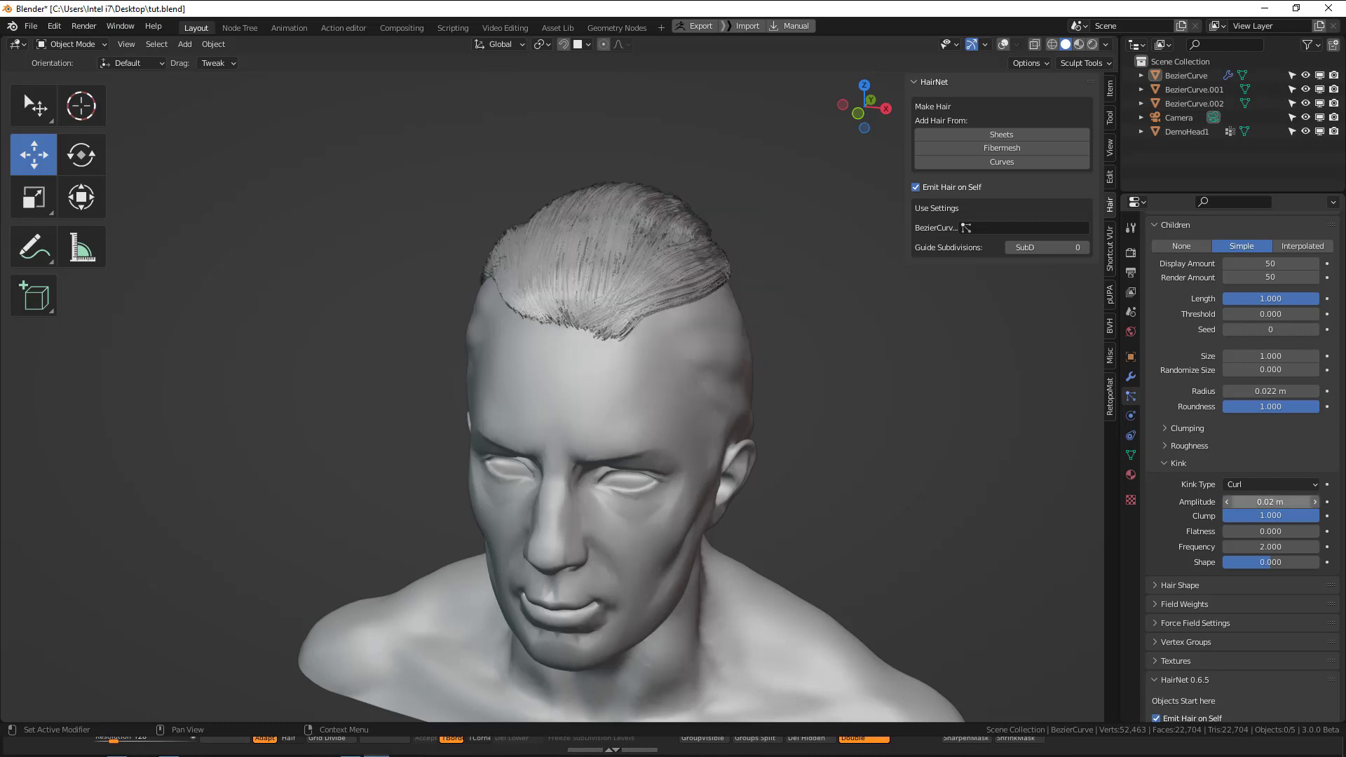
drag(1281, 547, 1344, 547)
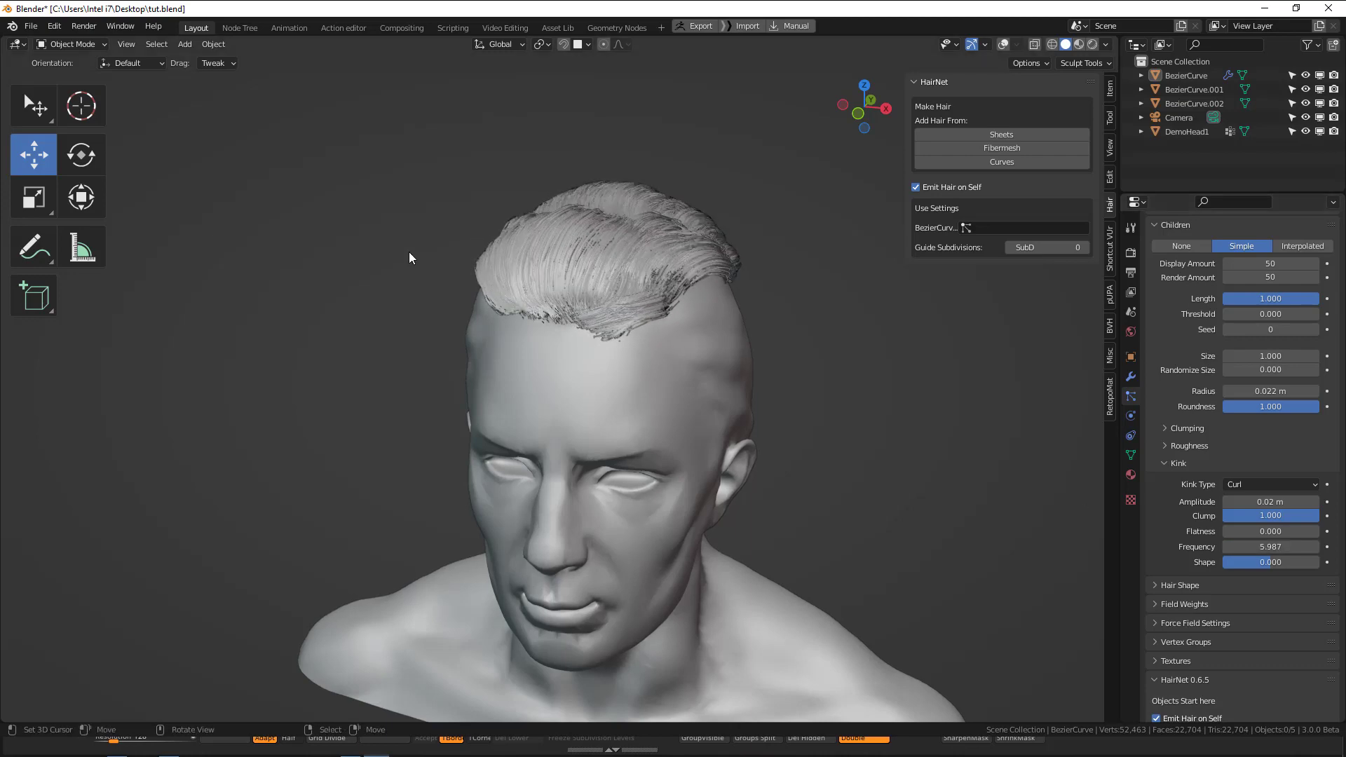
middle_drag(409, 251, 449, 270)
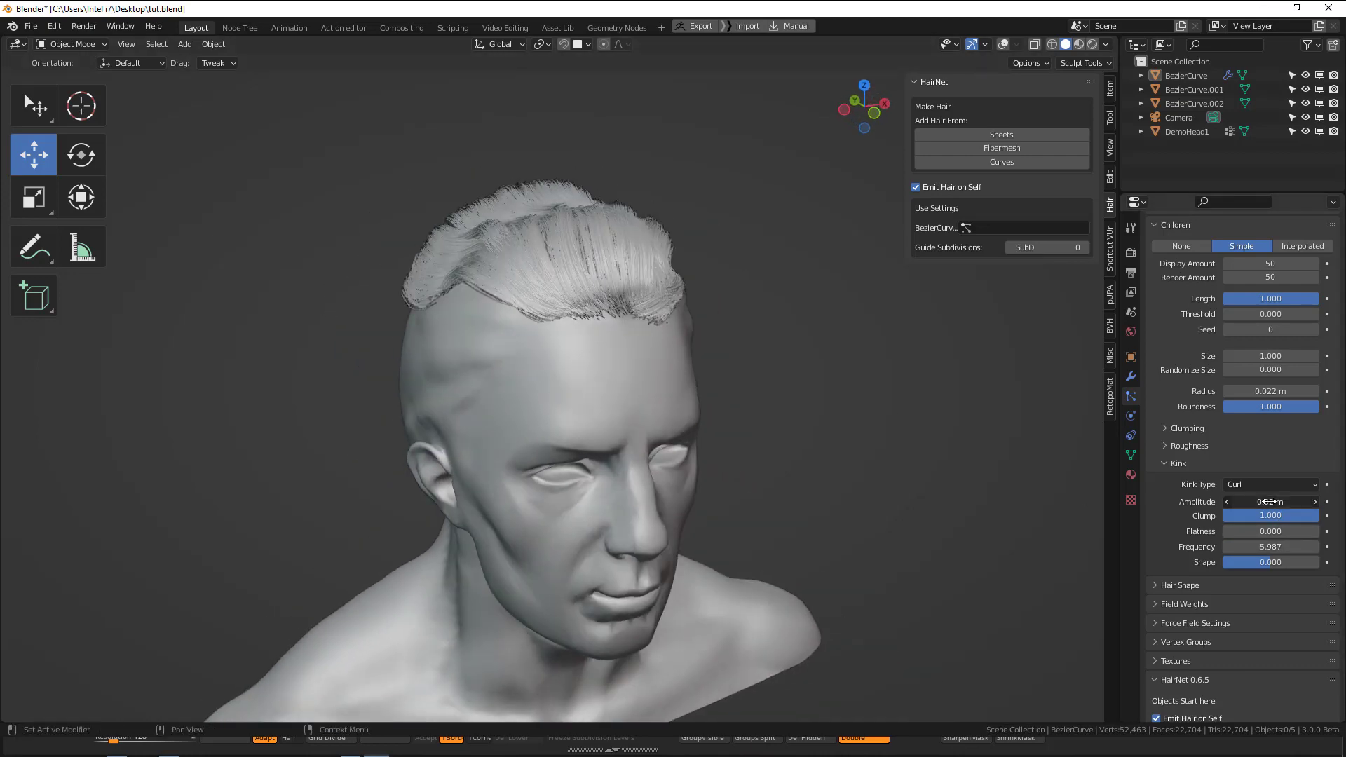
Set the curl kink's amplitude to 0.006 m, frequency to 9.850 and shape to 0.171.
drag(1239, 501, 1313, 547)
text(02)
key(Return)
middle_drag(360, 441, 570, 334)
drag(1271, 563, 1283, 562)
middle_drag(617, 407, 709, 393)
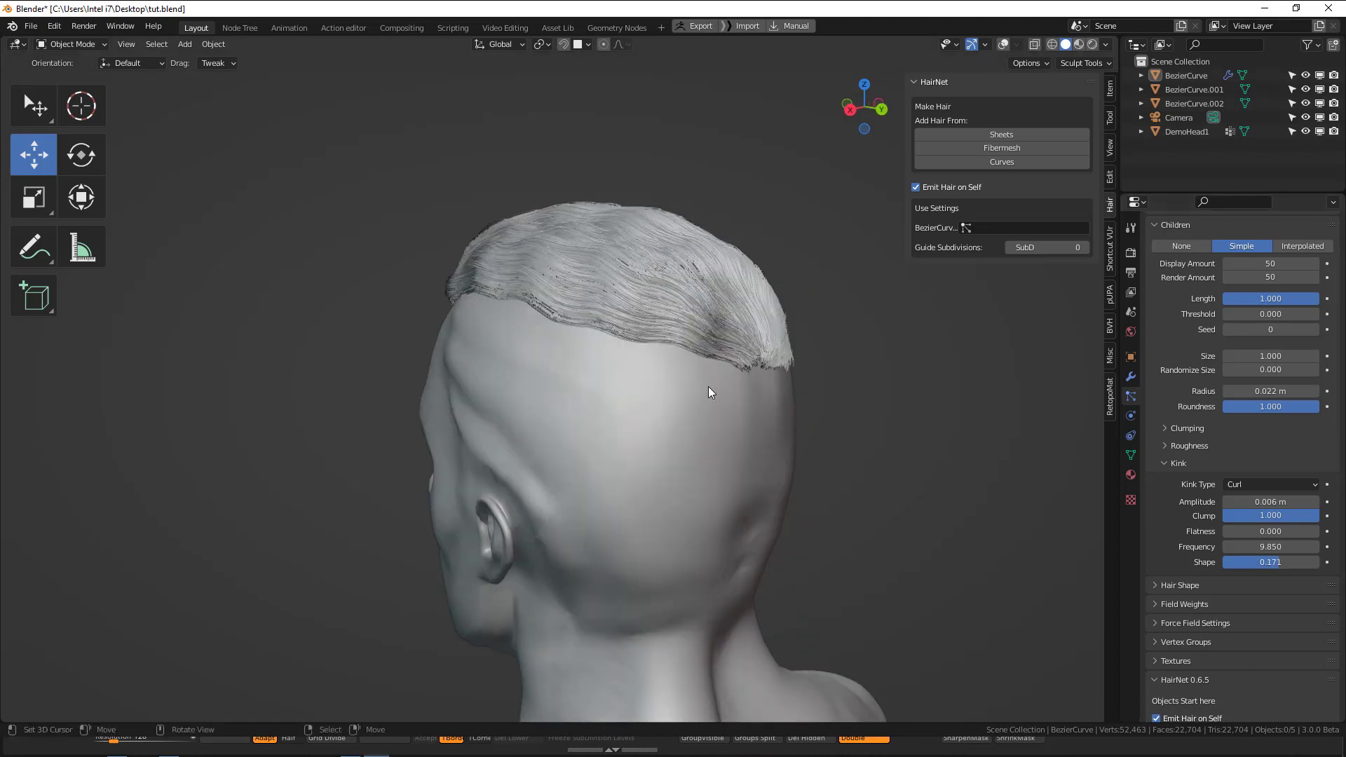
Try the Braid kink type on the children and check the hair from the front side.
click(1260, 483)
click(1251, 561)
middle_drag(998, 444, 912, 420)
middle_drag(842, 378, 701, 351)
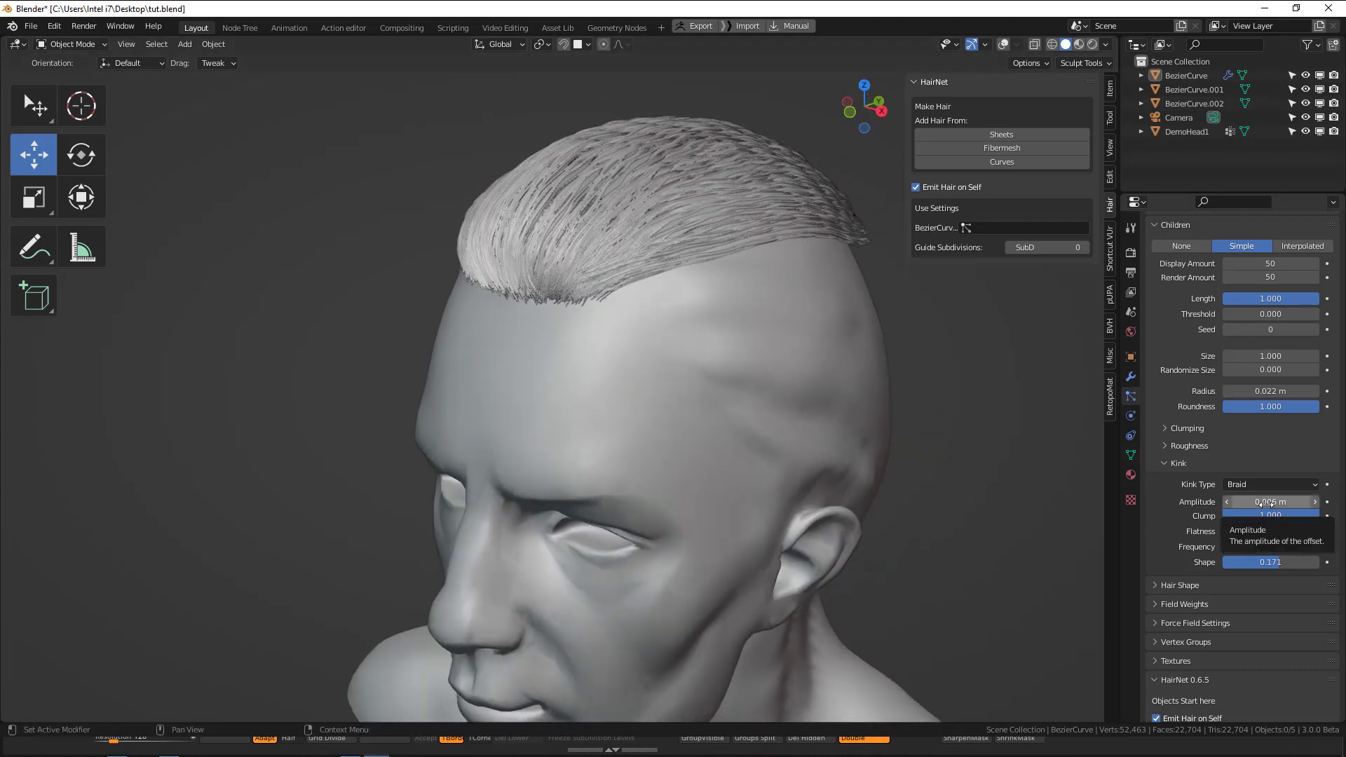
Set the kink's shape to 0.999, flatness to 0.107 and amplitude to 0.002 m.
drag(1270, 502, 1299, 502)
drag(1272, 562, 1322, 562)
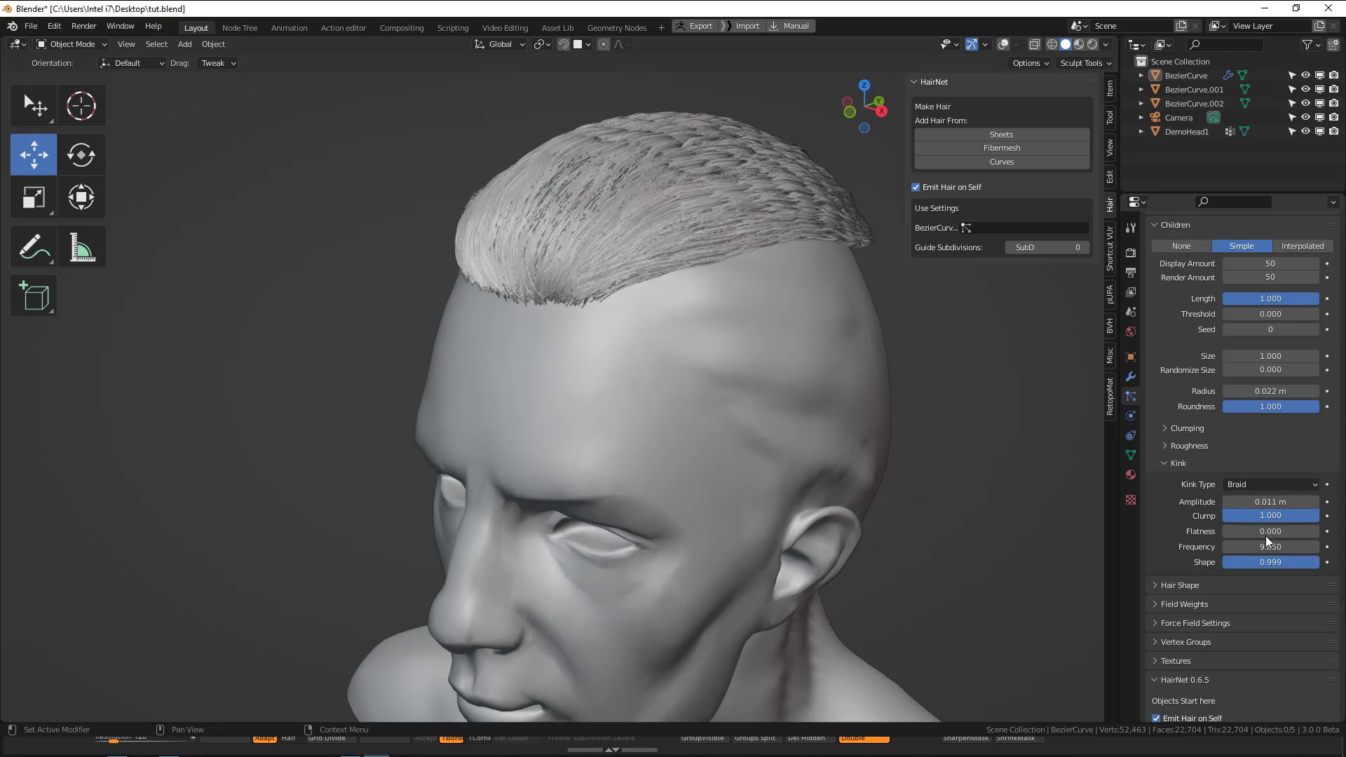
drag(1235, 531, 1269, 531)
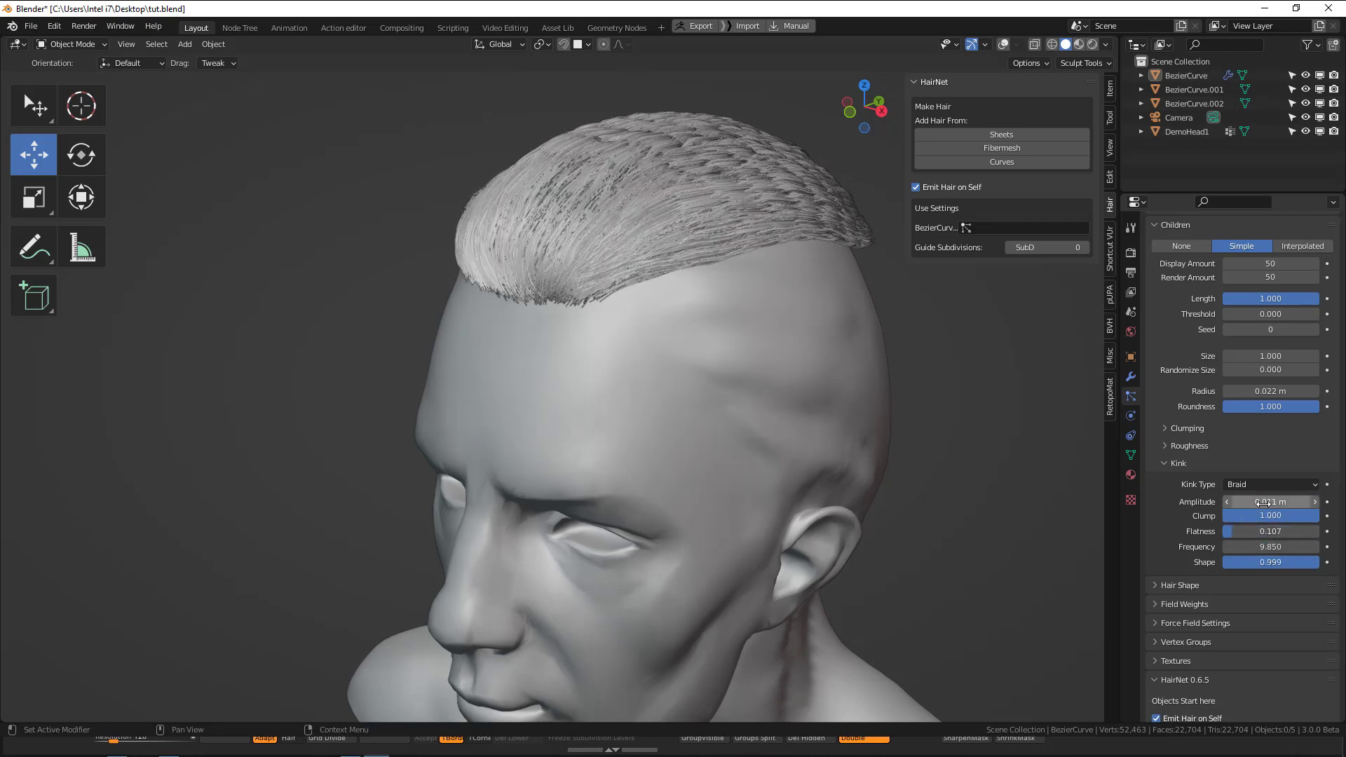
click(1252, 502)
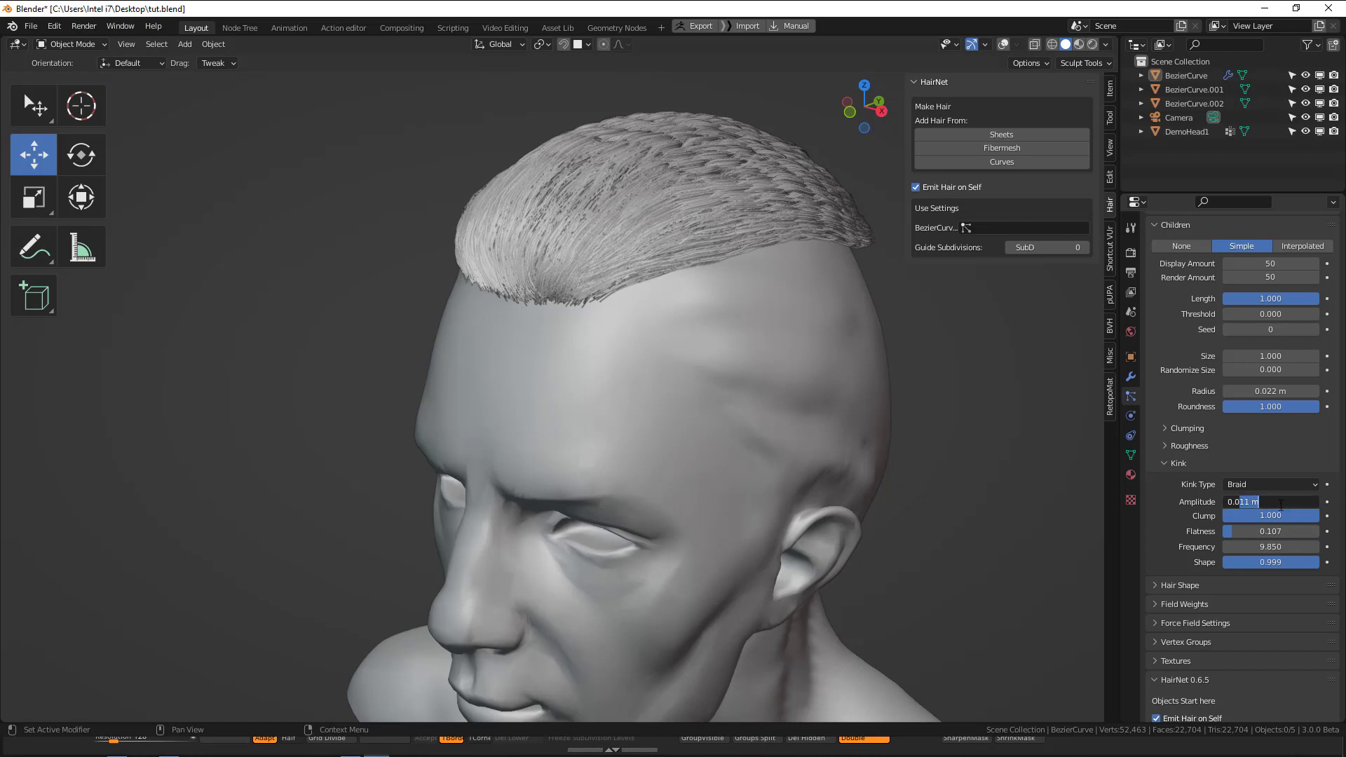
key(Return)
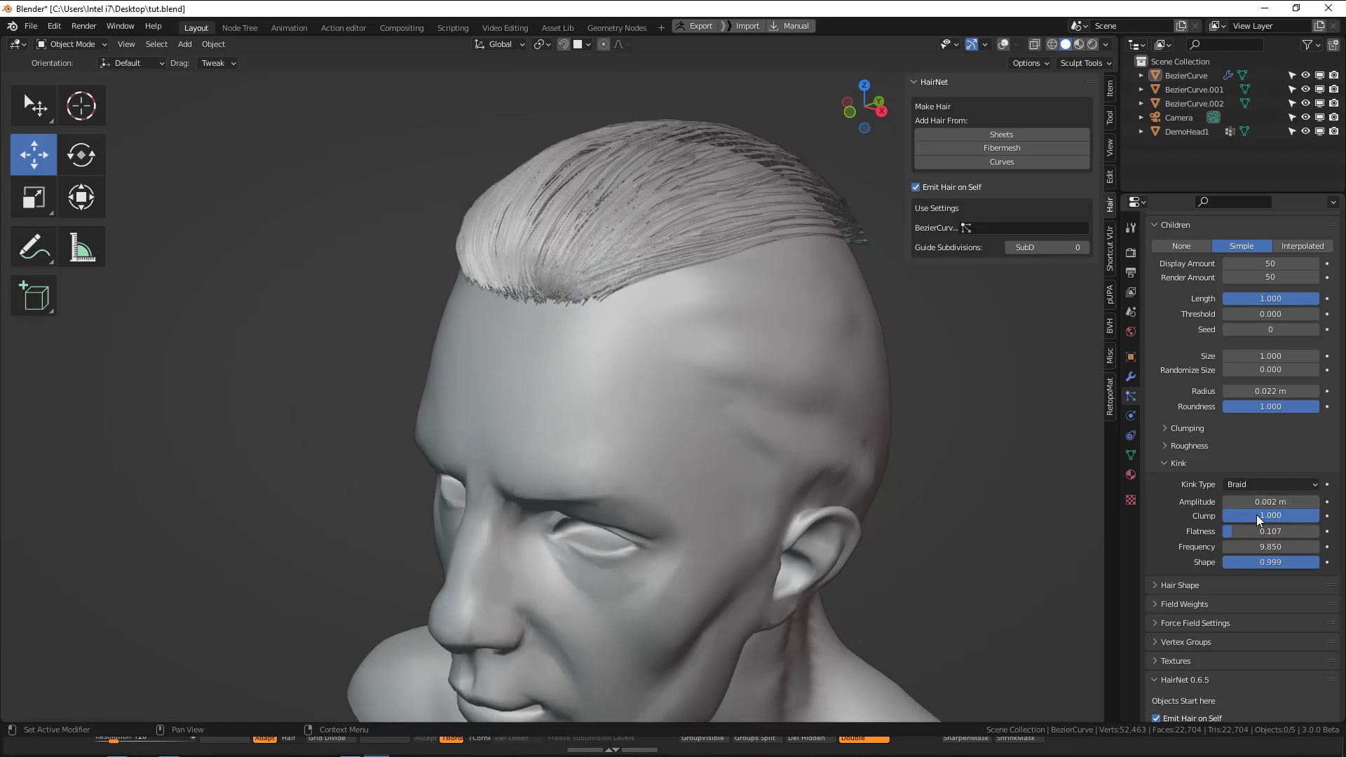
Try the Spiral kink type on the children, then set the kink type to Curl.
click(1275, 485)
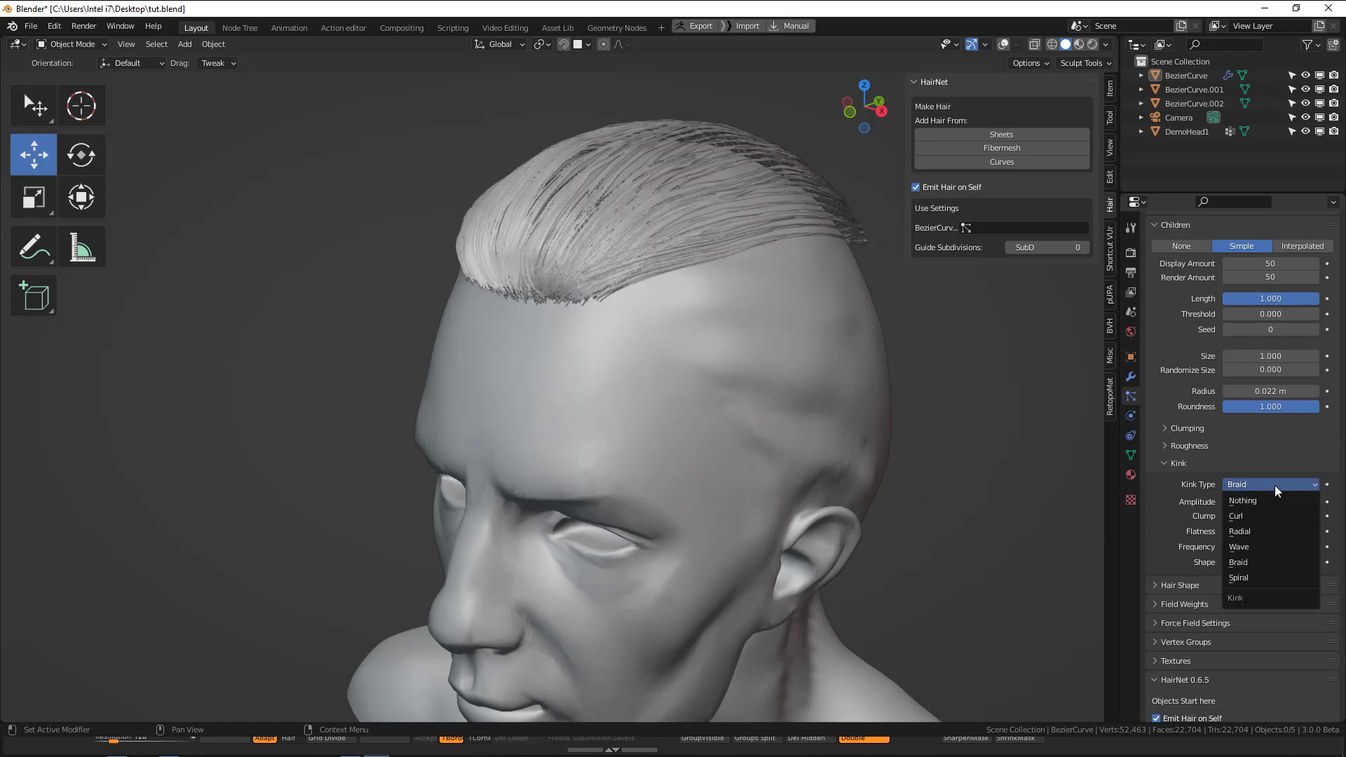
click(1261, 567)
ctrl+scroll(1271, 490, down, 2)
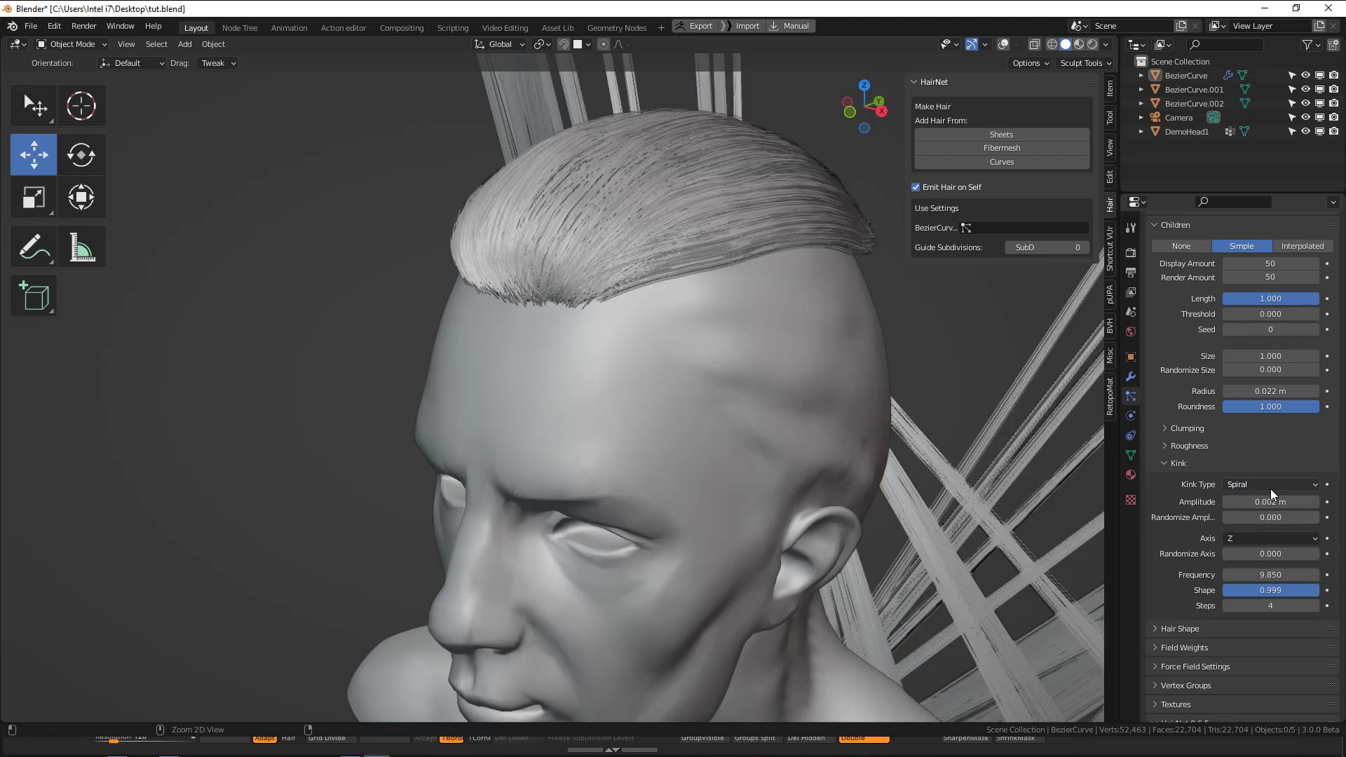
ctrl+scroll(1271, 490, down, 1)
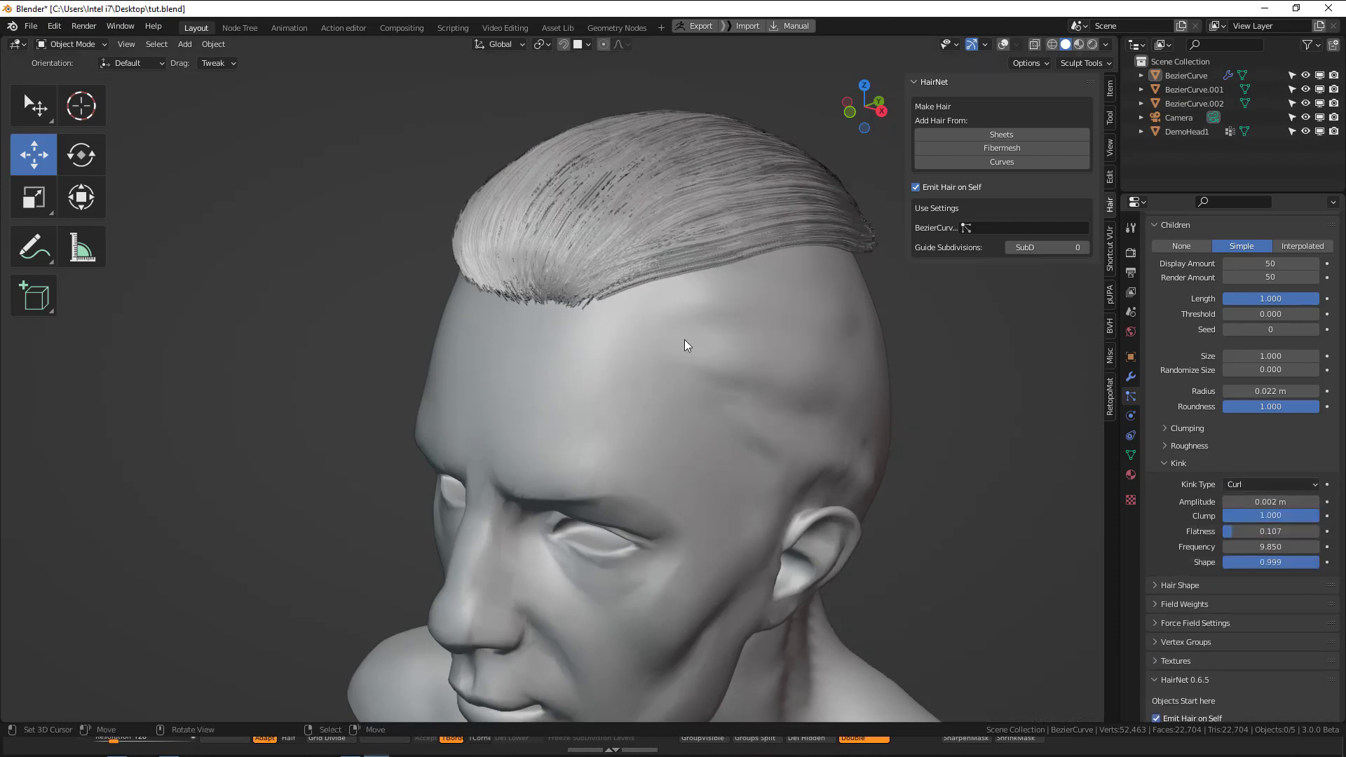
Set the curl kink's frequency to 100 and its amplitude to 0 m, checking the hair from the front.
middle_drag(684, 340, 750, 354)
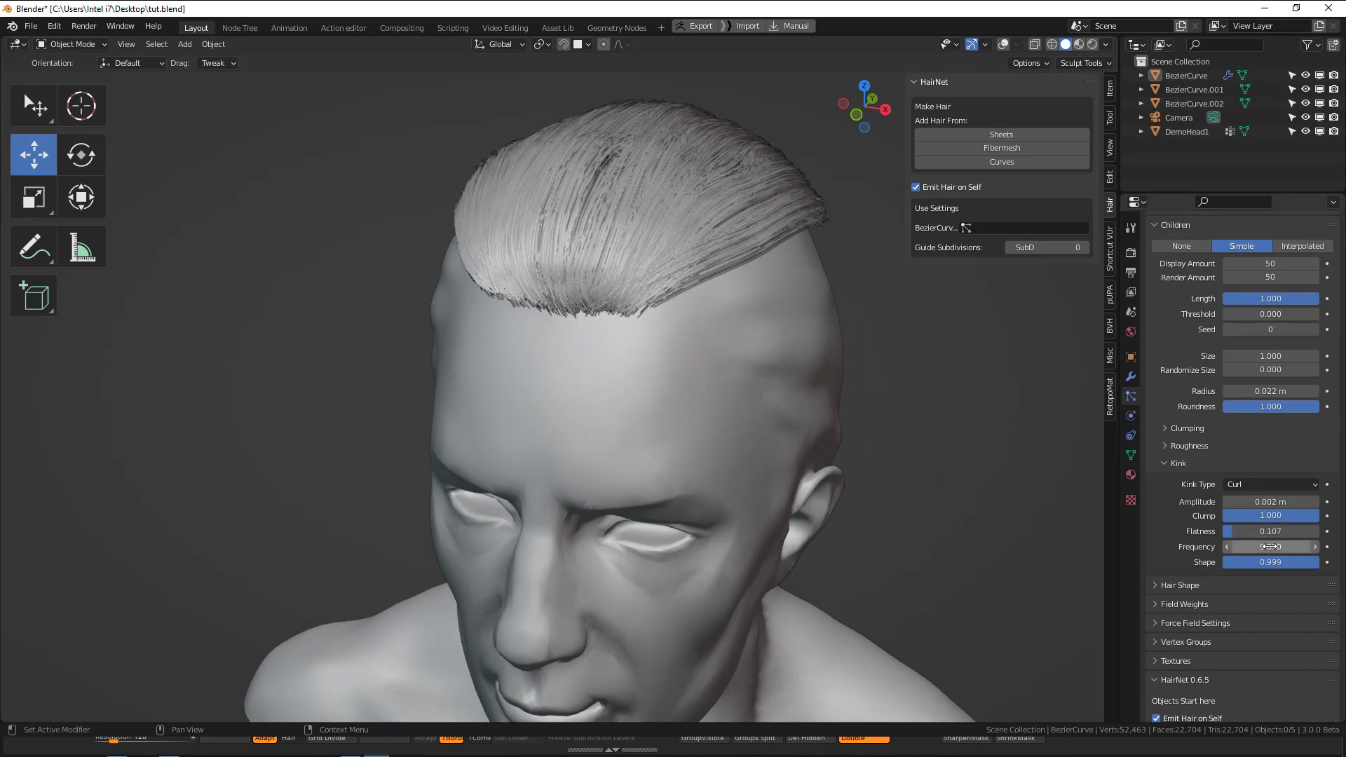
click(1271, 547)
text(100)
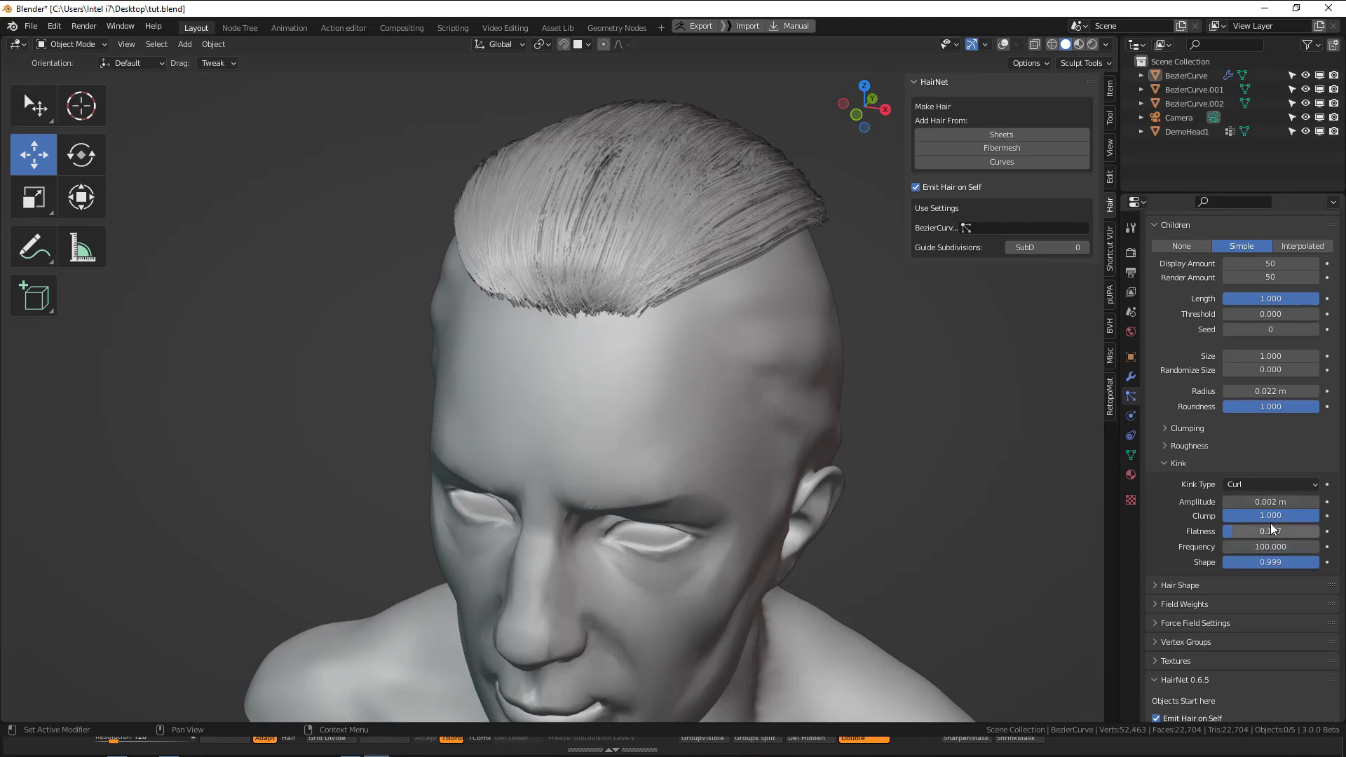
mouse_move(1271, 503)
mouse_down()
mouse_move(1340, 502)
mouse_move(1270, 502)
mouse_up()
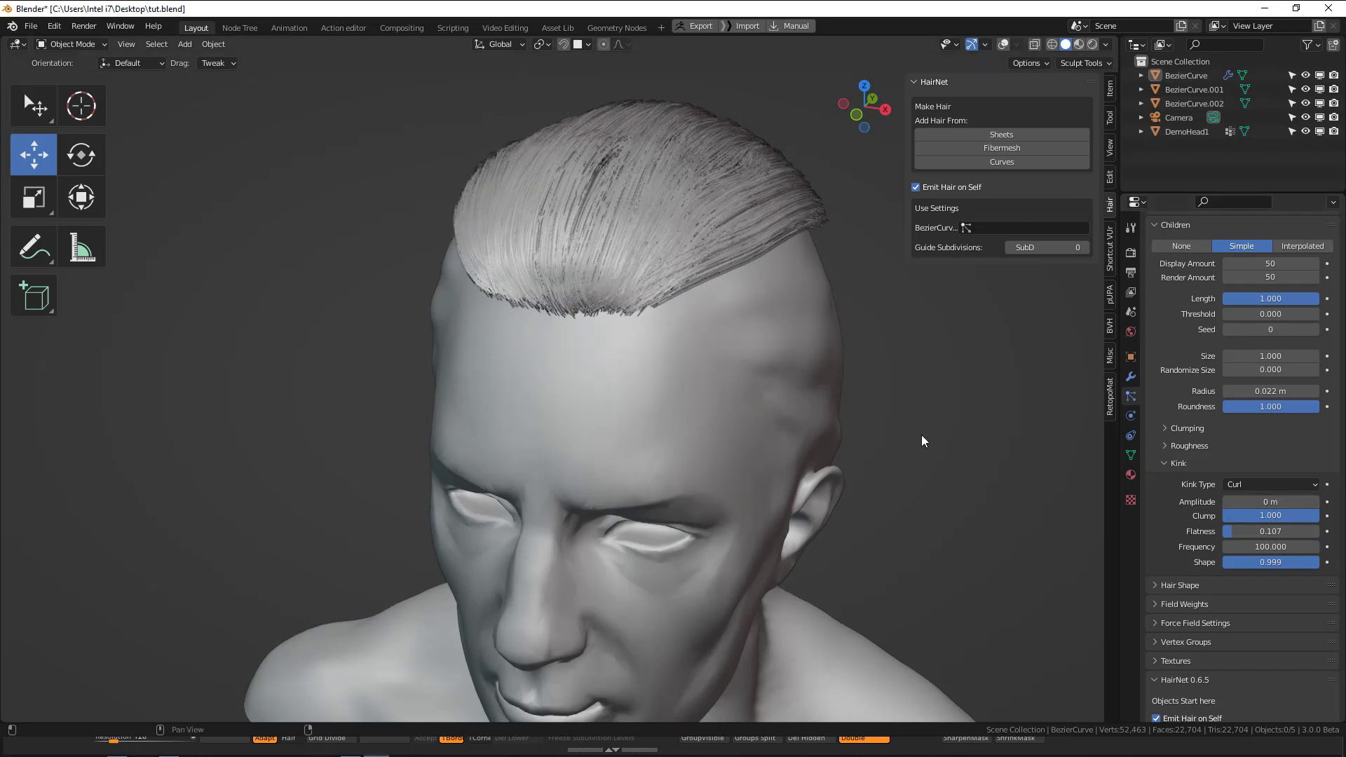
middle_drag(921, 435, 867, 403)
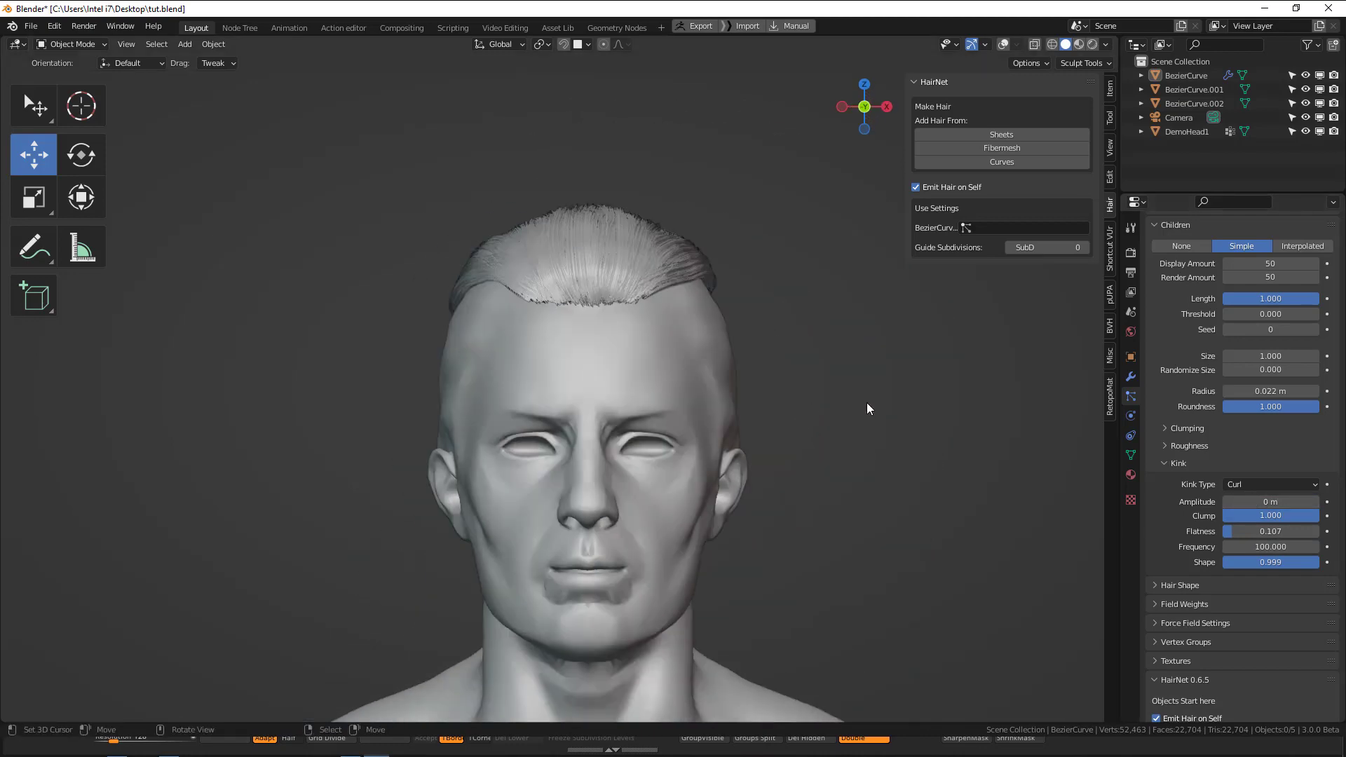
Try a clump of 0.629 on the children, show the overlays again, and reset the clump to 0.
click(1191, 431)
mouse_move(1265, 465)
mouse_down()
mouse_move(1320, 465)
mouse_move(1283, 465)
mouse_up()
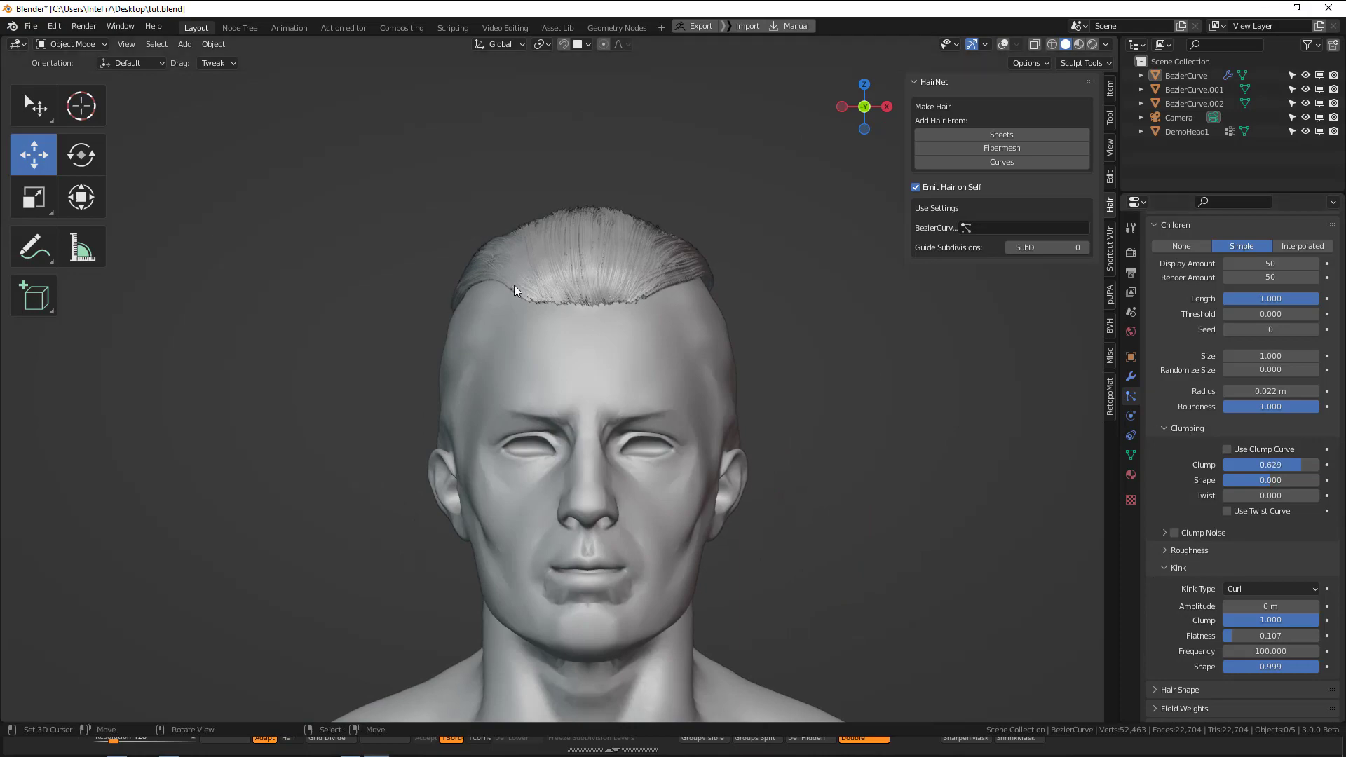
middle_drag(514, 285, 649, 382)
key(shift+alt+z)
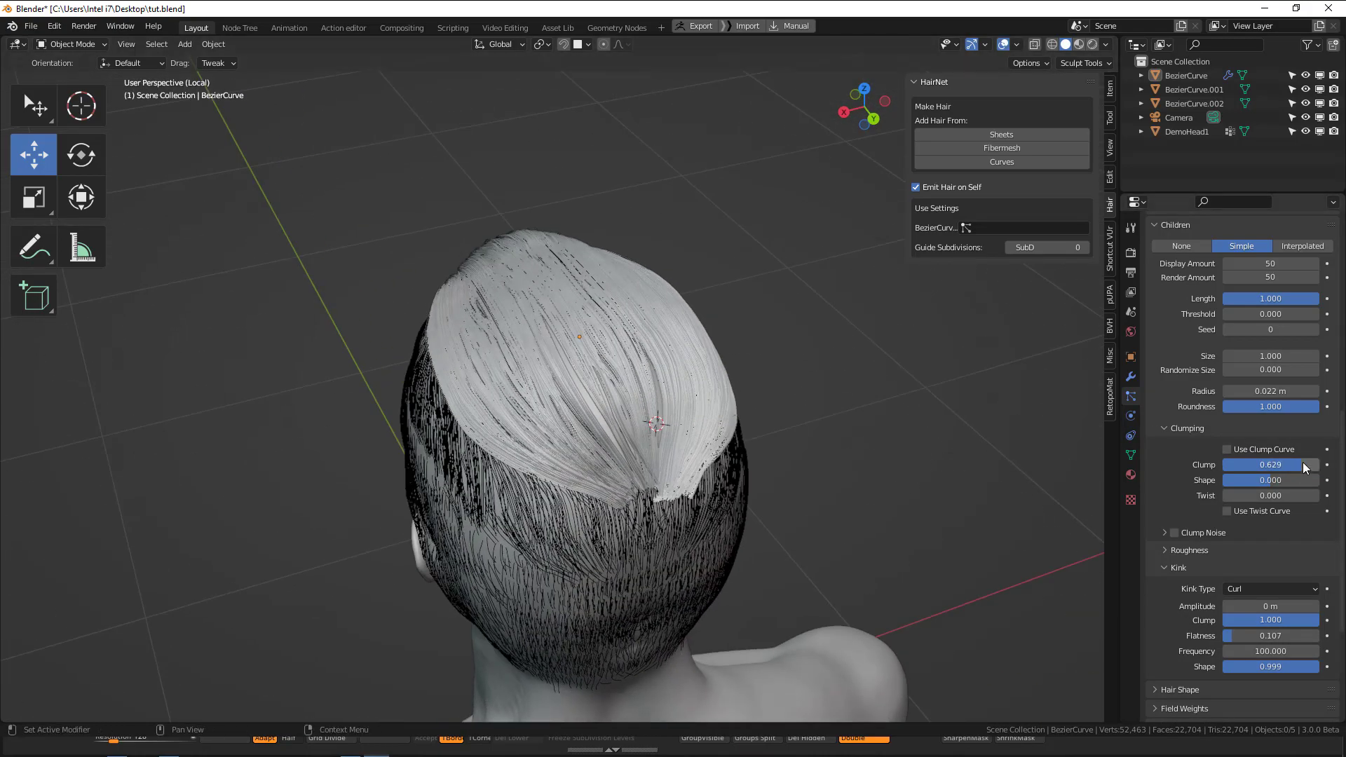
drag(1288, 464, 1228, 464)
middle_drag(752, 484, 604, 456)
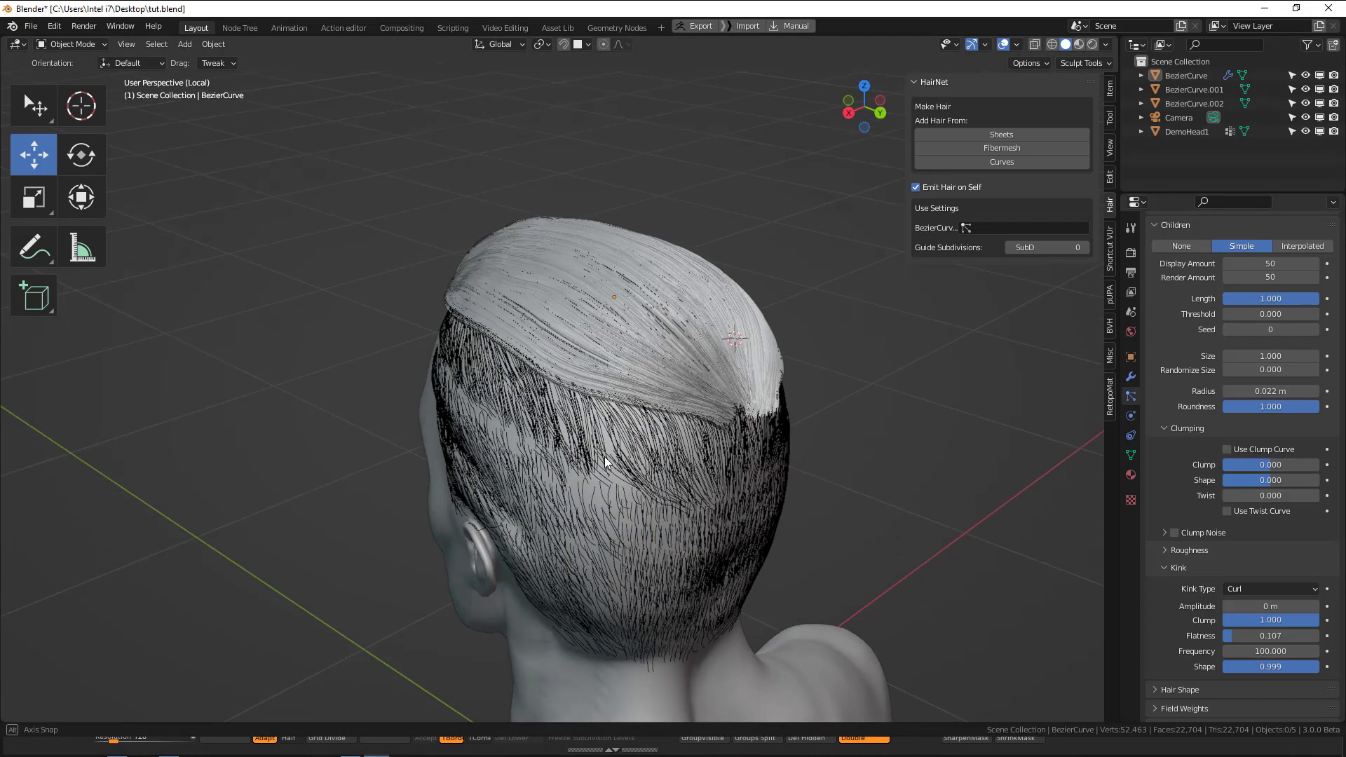
Try generating Fibermesh hair from the middle band, BezierCurve.001, without master settings, and undo it.
click(575, 409)
click(930, 185)
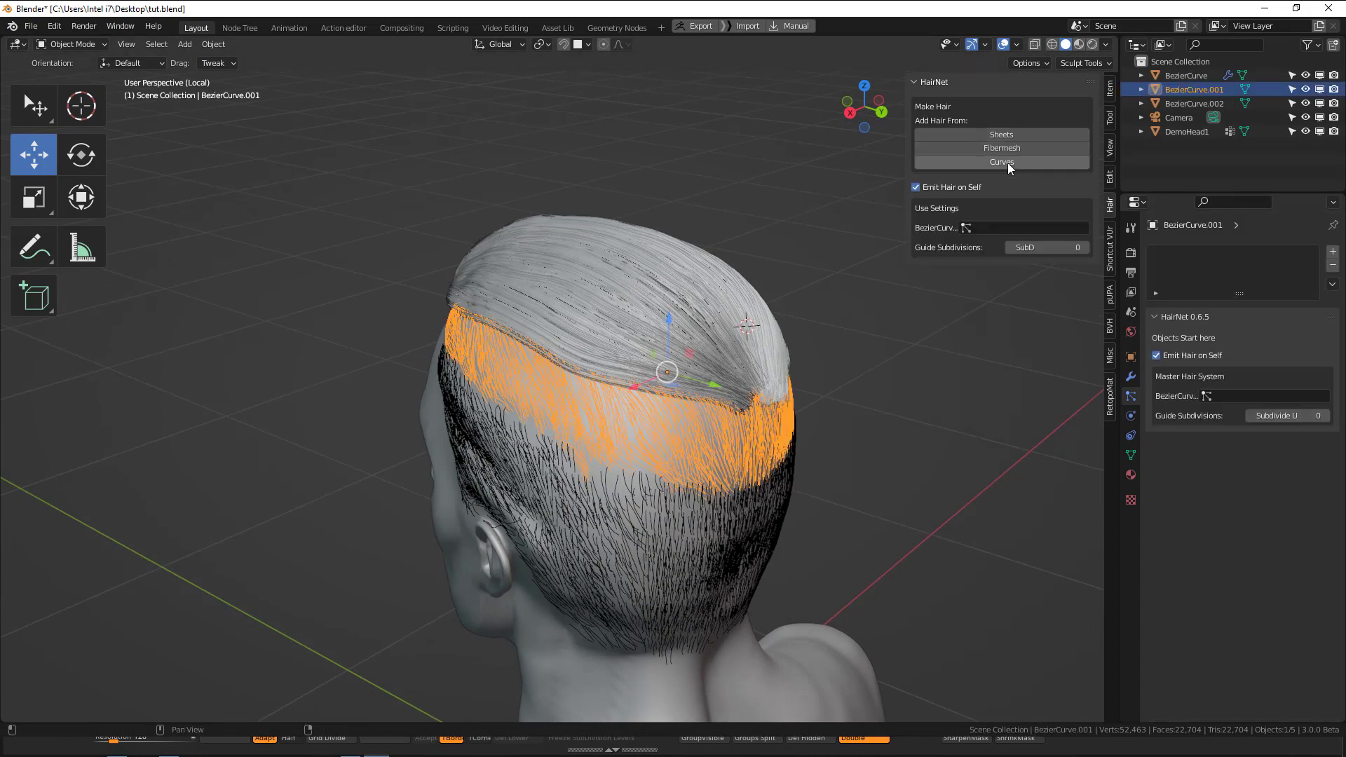
click(1003, 145)
scroll(1152, 282, down, 1)
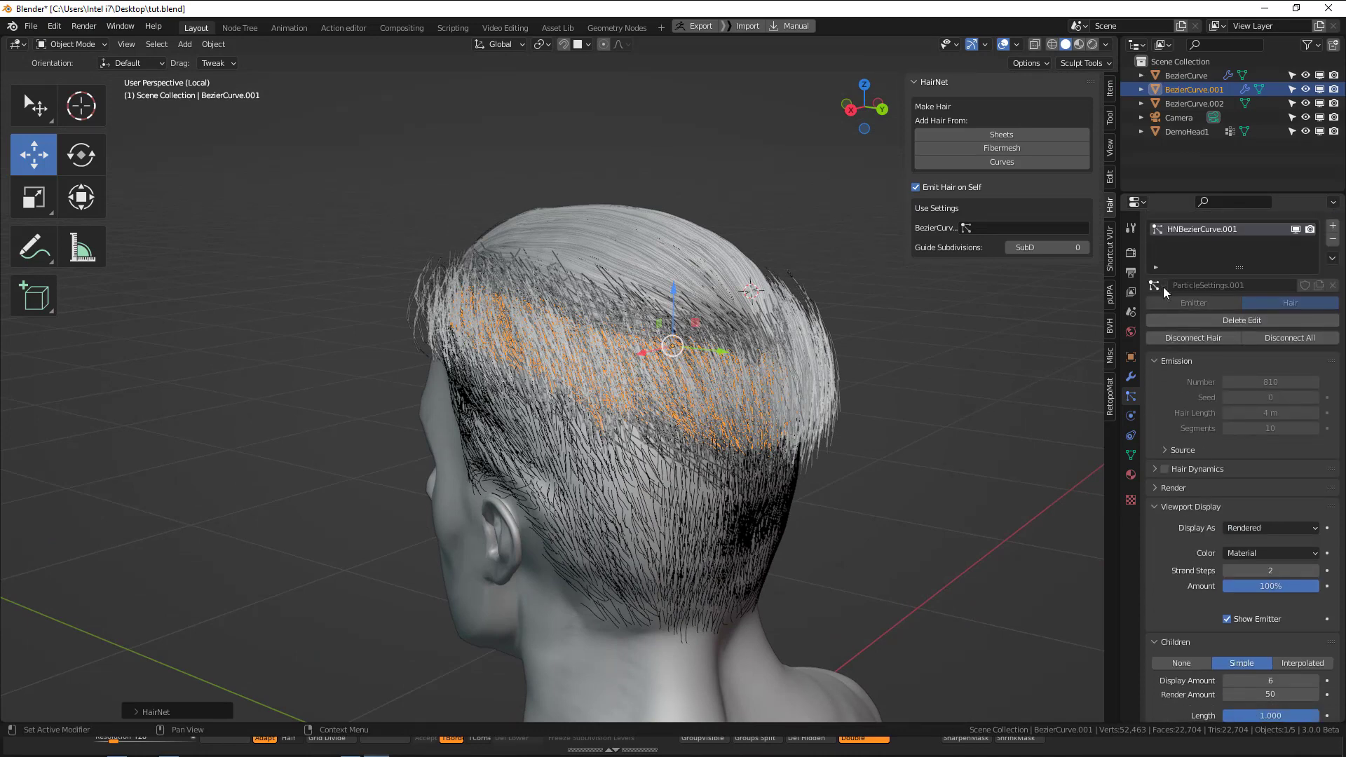
scroll(1159, 284, down, 7)
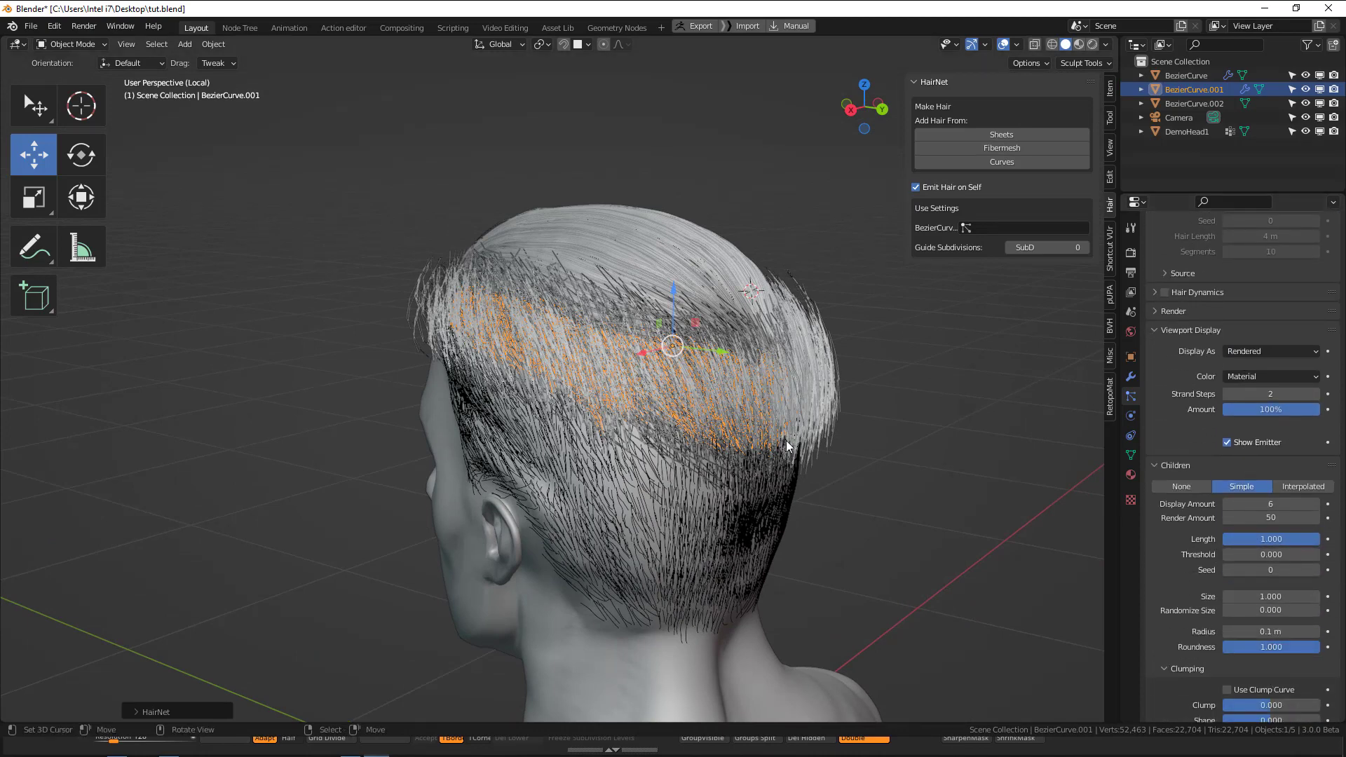
key(ctrl+z)
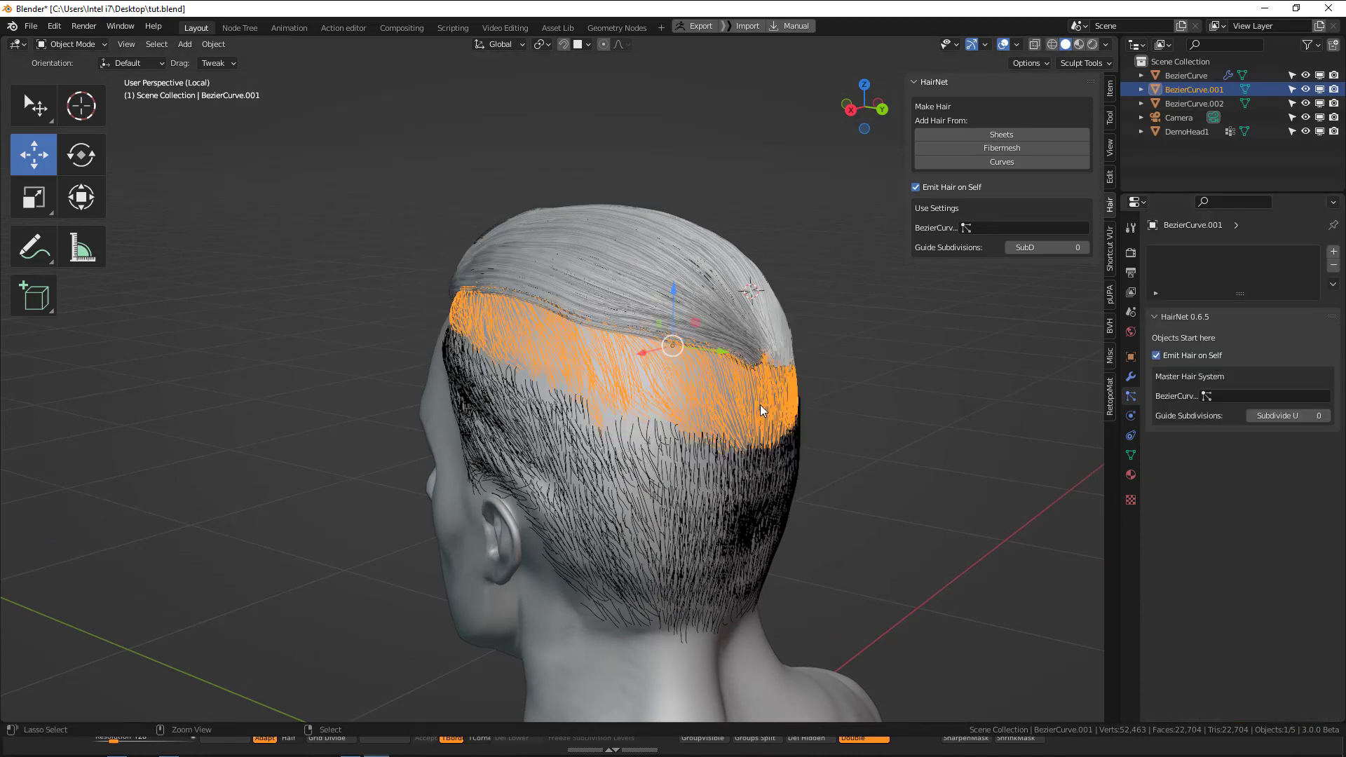
Assign ParticleSettings as the HairNet settings for both BezierCurve.001 and BezierCurve.002.
click(989, 229)
click(1006, 250)
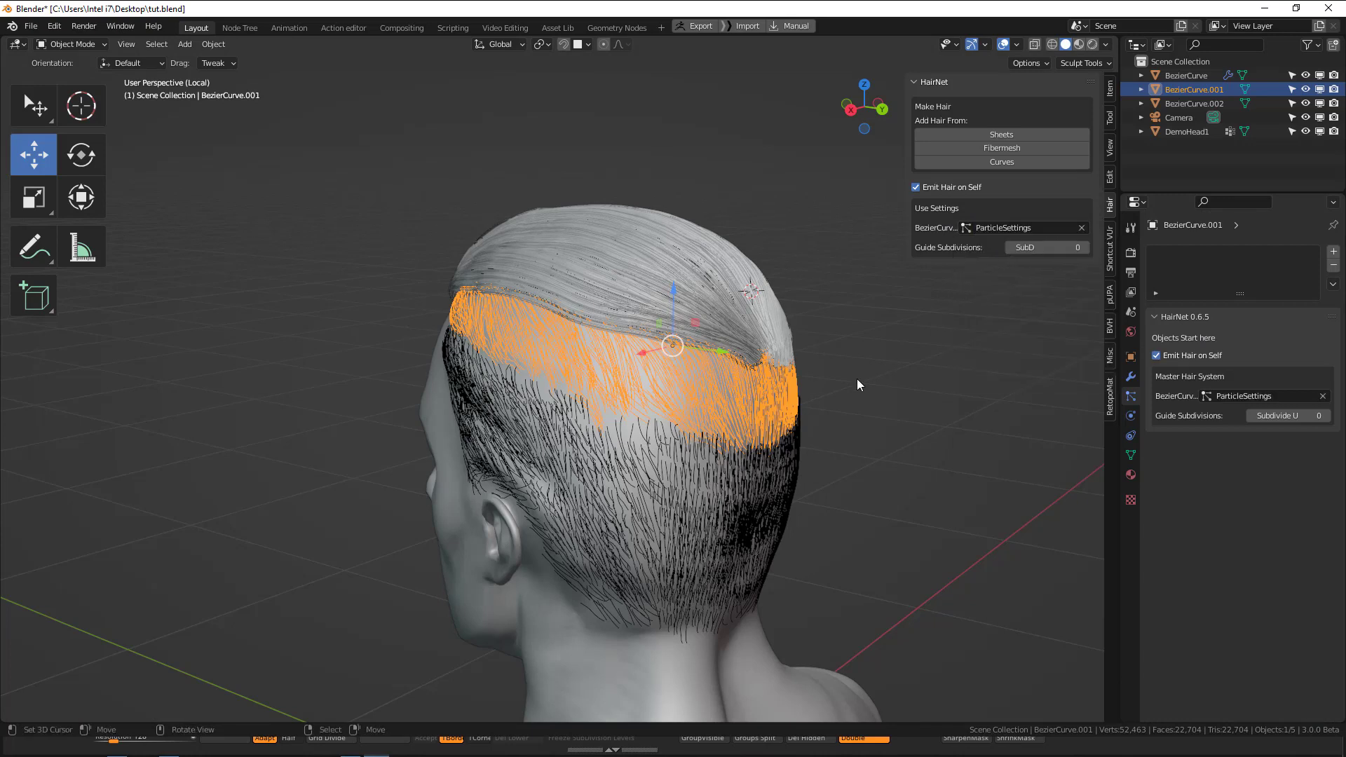
click(774, 476)
click(933, 190)
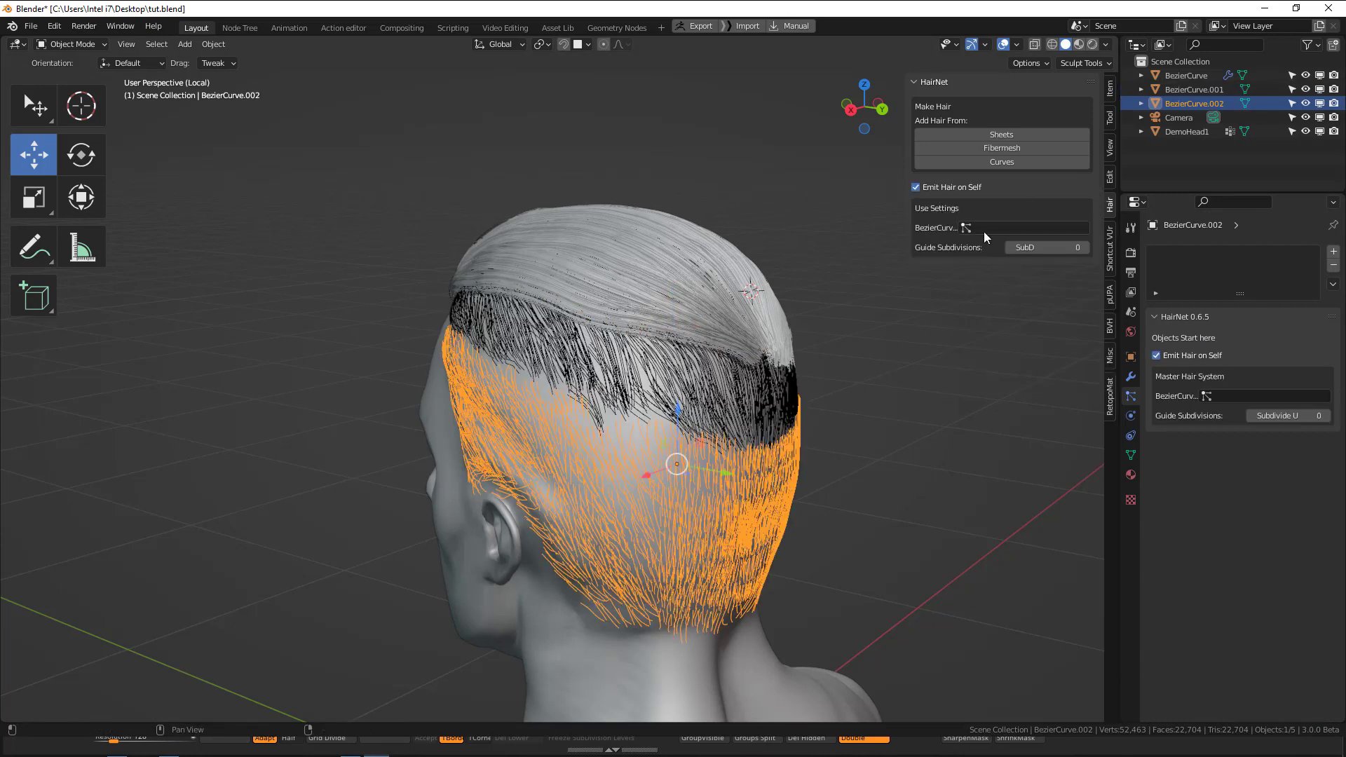
click(984, 230)
click(1003, 249)
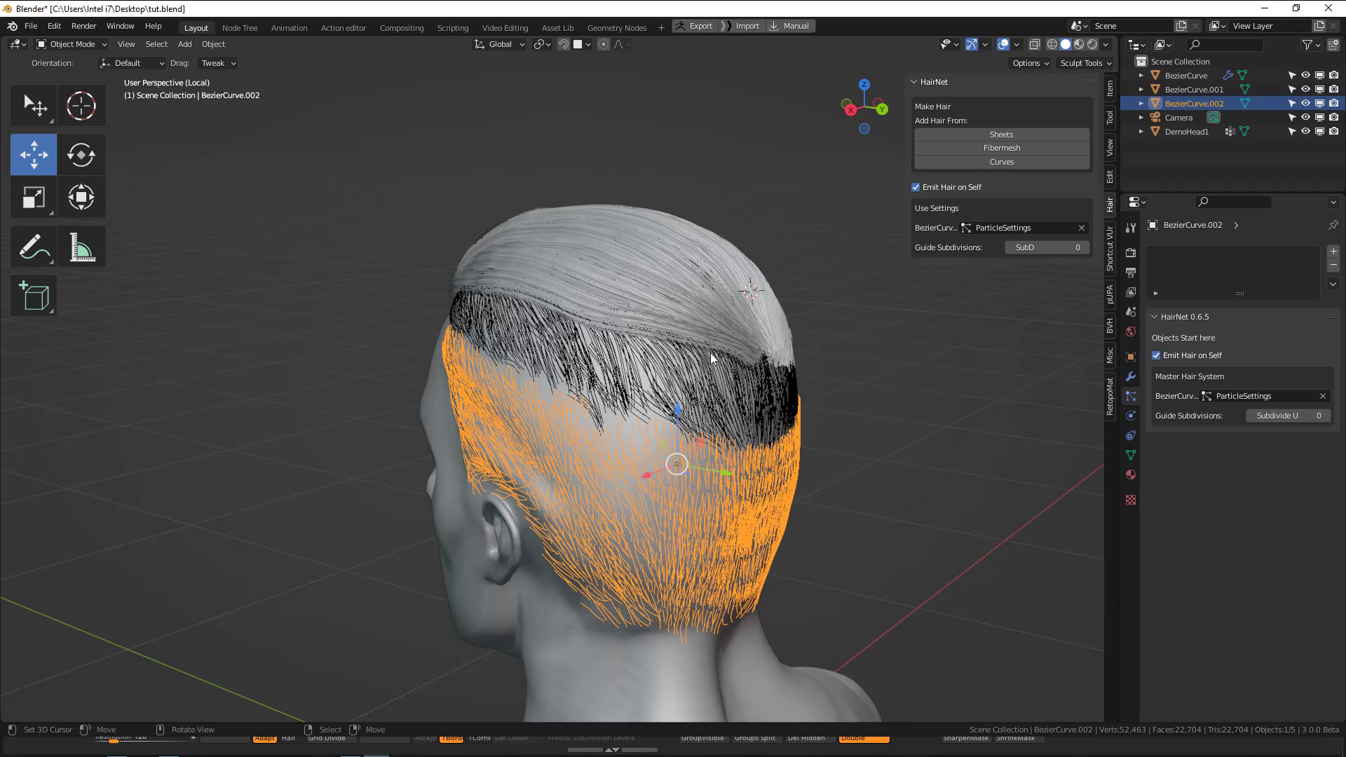
Generate Fibermesh hair from the middle band, BezierCurve.001, using the assigned settings, and save the file.
click(1008, 148)
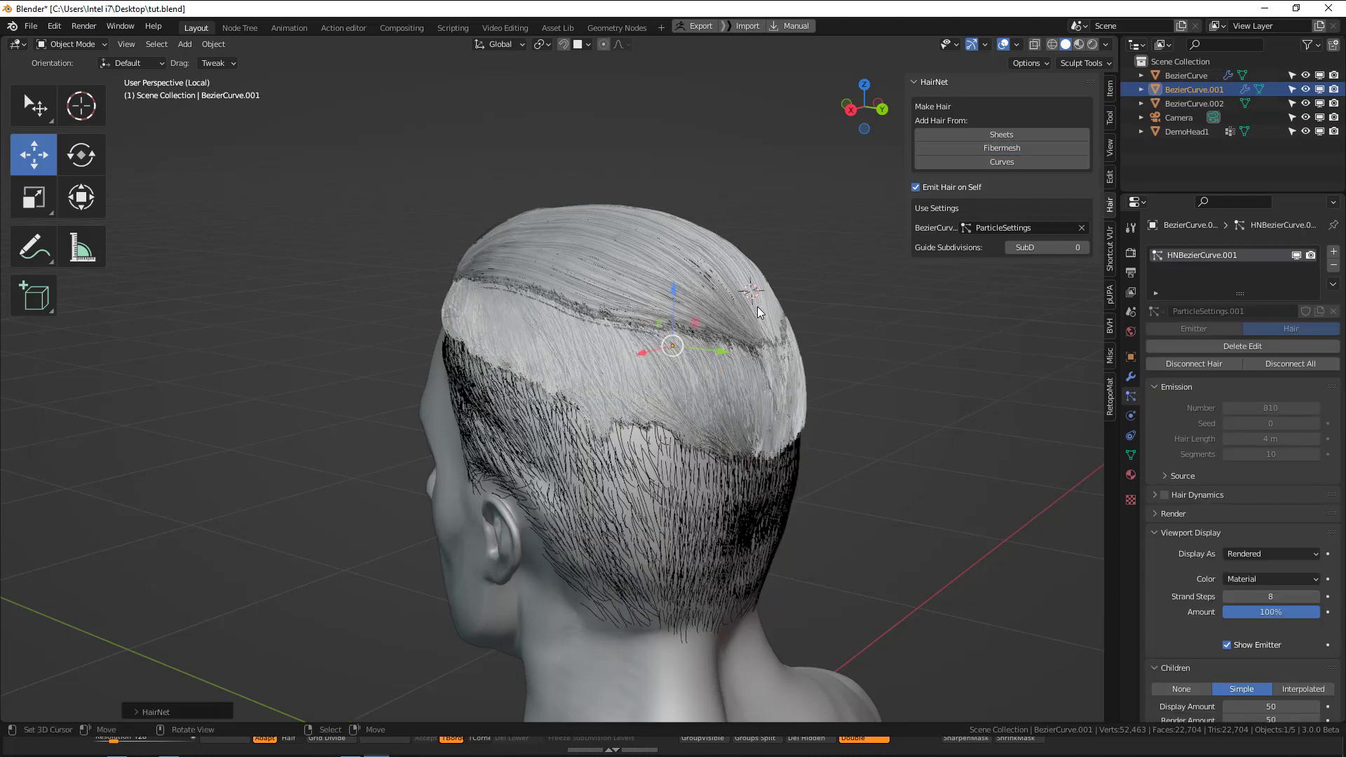
click(782, 355)
middle_drag(781, 355, 783, 383)
key(ctrl+s)
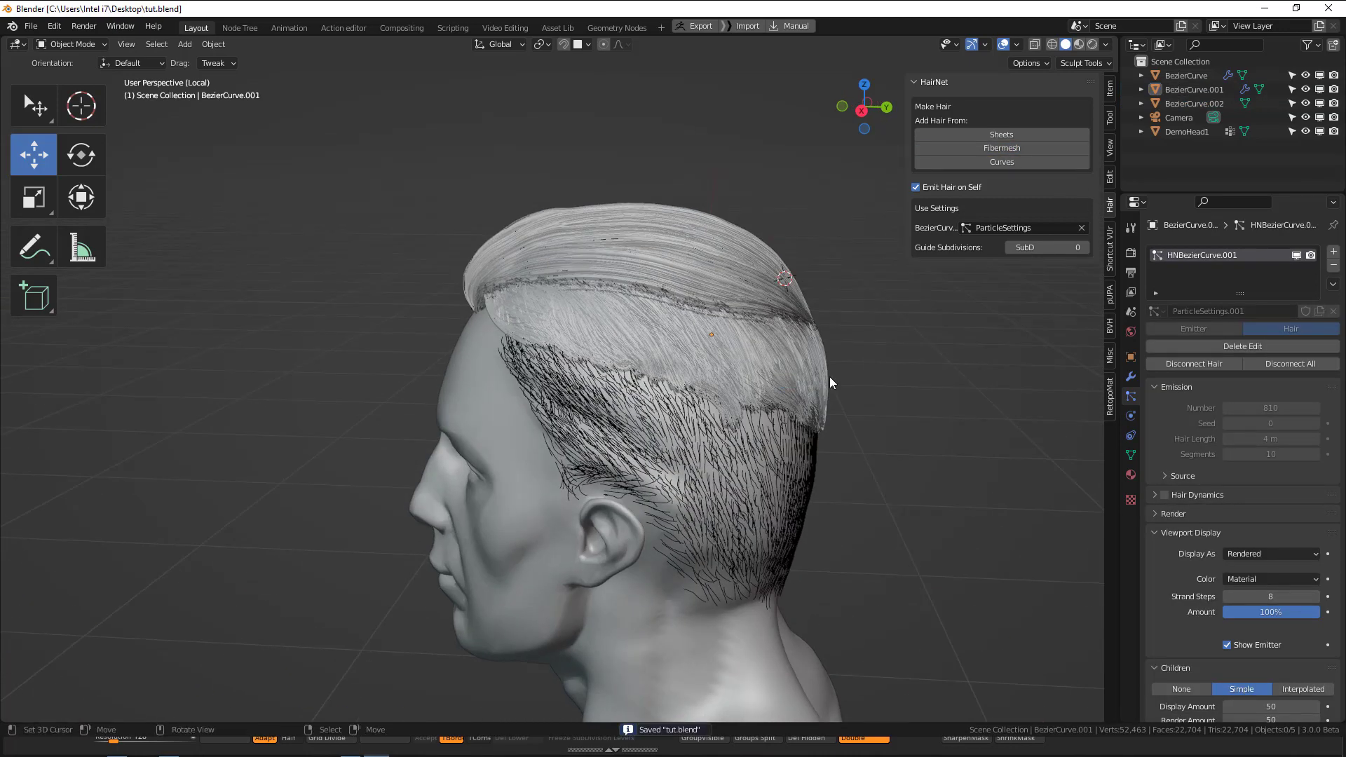
middle_drag(958, 374, 1024, 368)
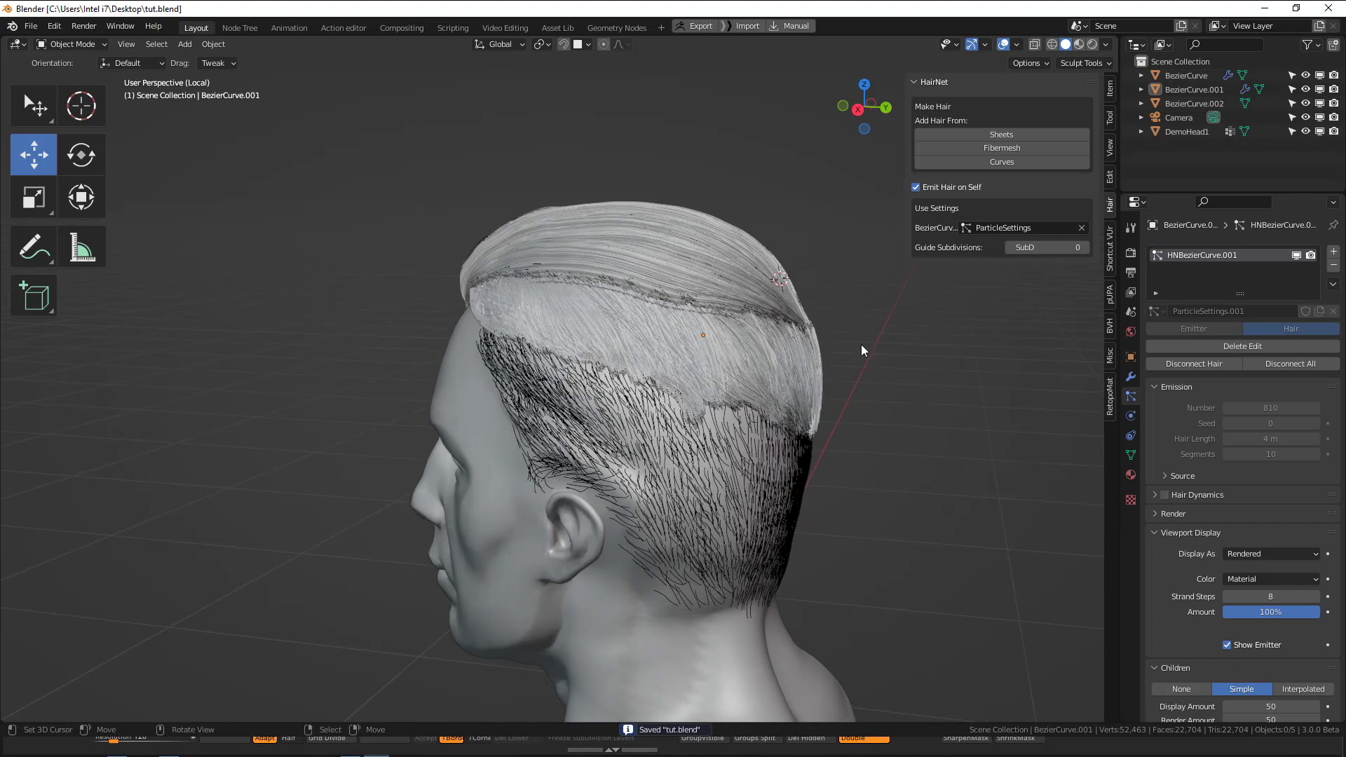
Select the lower side and back strands, BezierCurve.002, and generate Fibermesh hair from them.
right_click(793, 355)
middle_drag(793, 355, 733, 366)
key(alt+a)
mouse_move(738, 432)
middle_down()
mouse_move(587, 448)
mouse_move(746, 436)
middle_up()
right_click(746, 436)
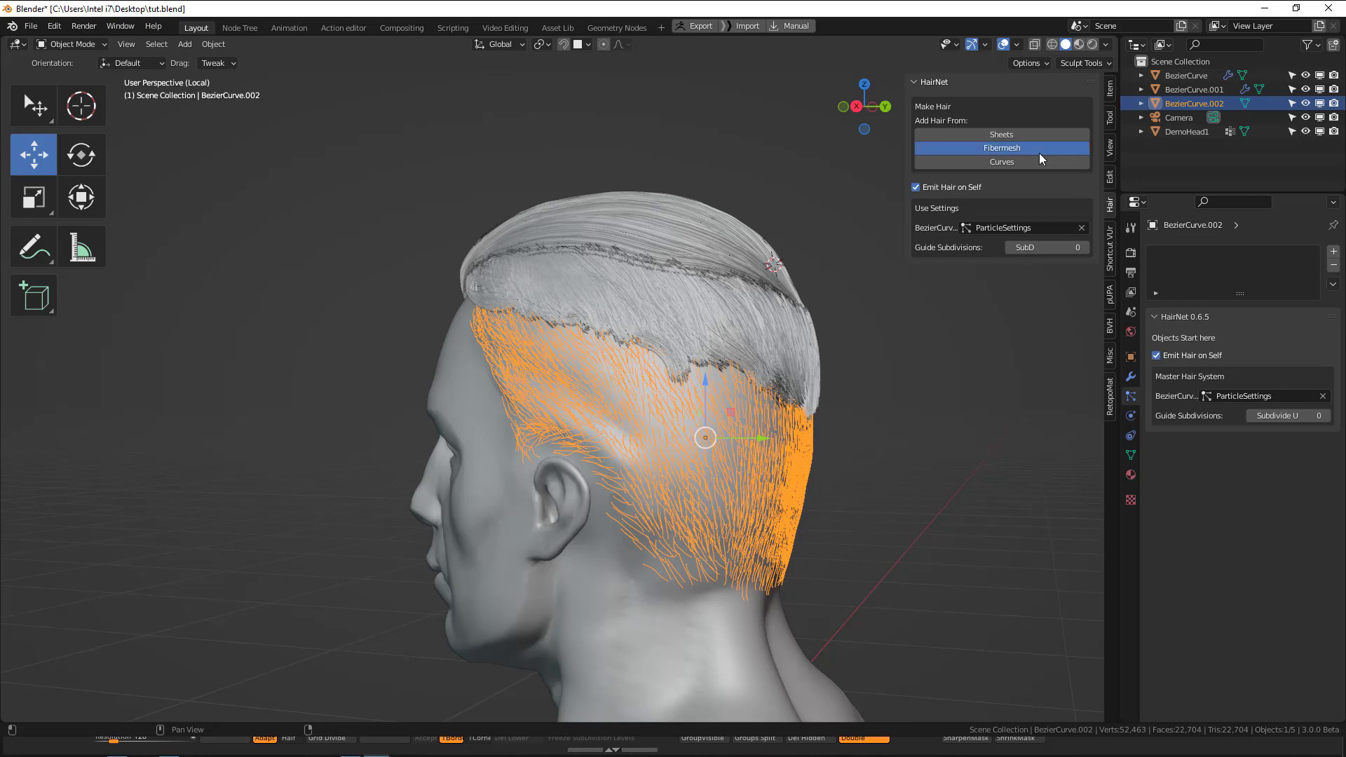
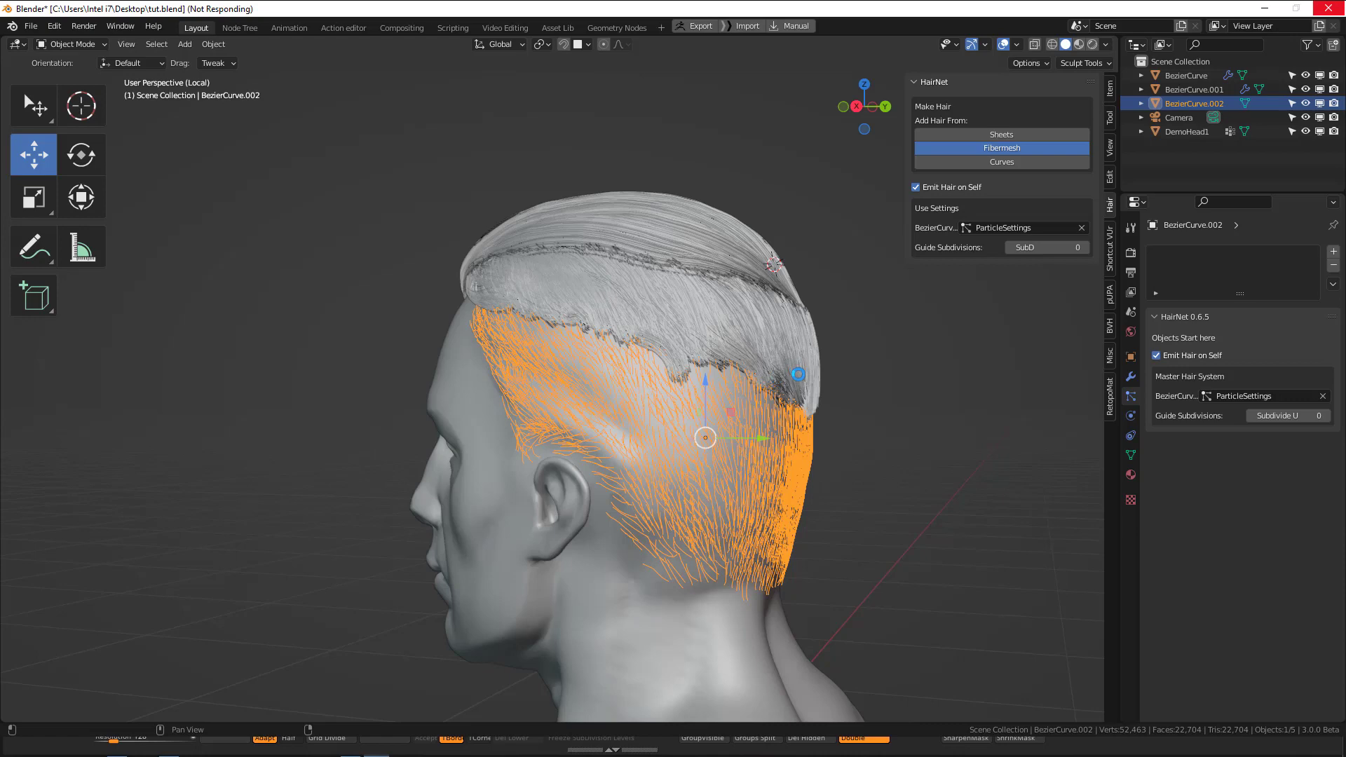
Set the children display amount of the lower side and back hair, BezierCurve.002, to 10.
middle_drag(713, 389, 932, 404)
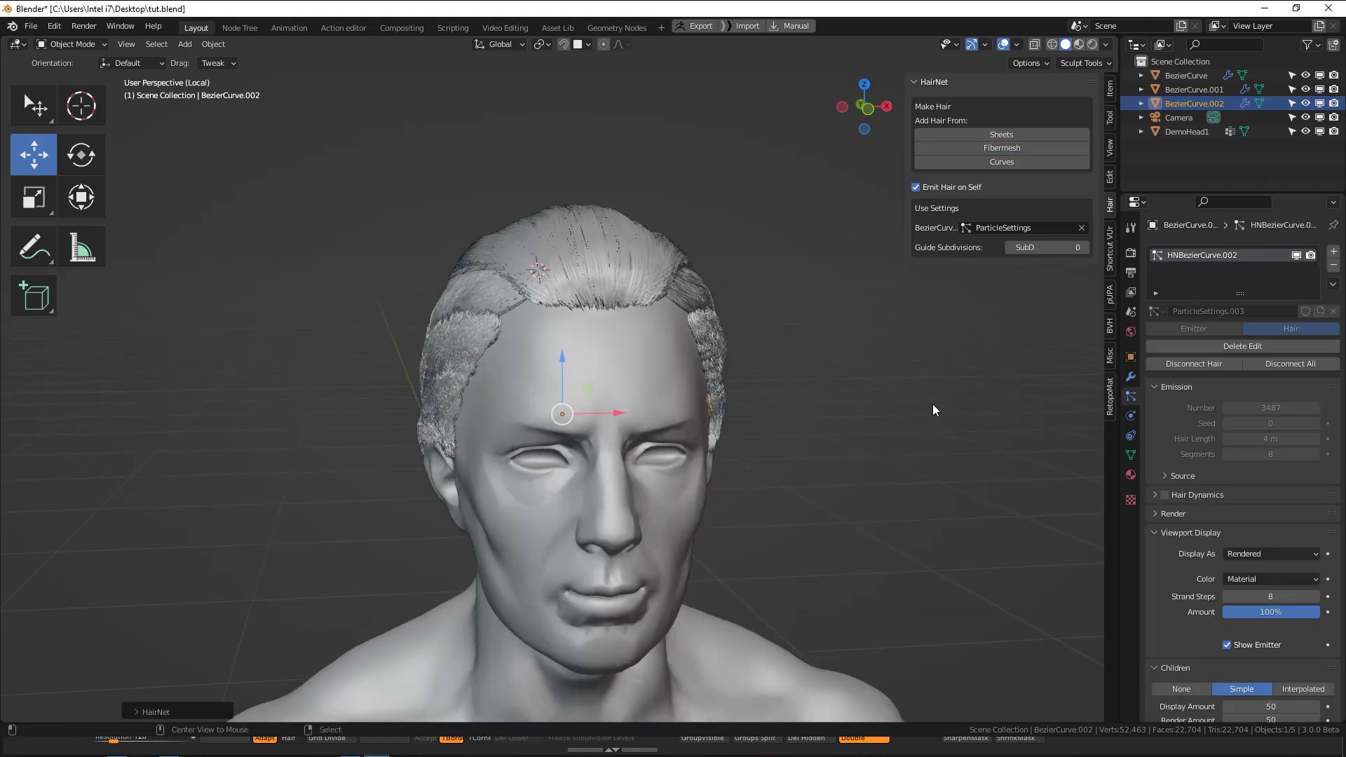
key(alt+a)
middle_drag(810, 391, 697, 389)
scroll(719, 377, up, 3)
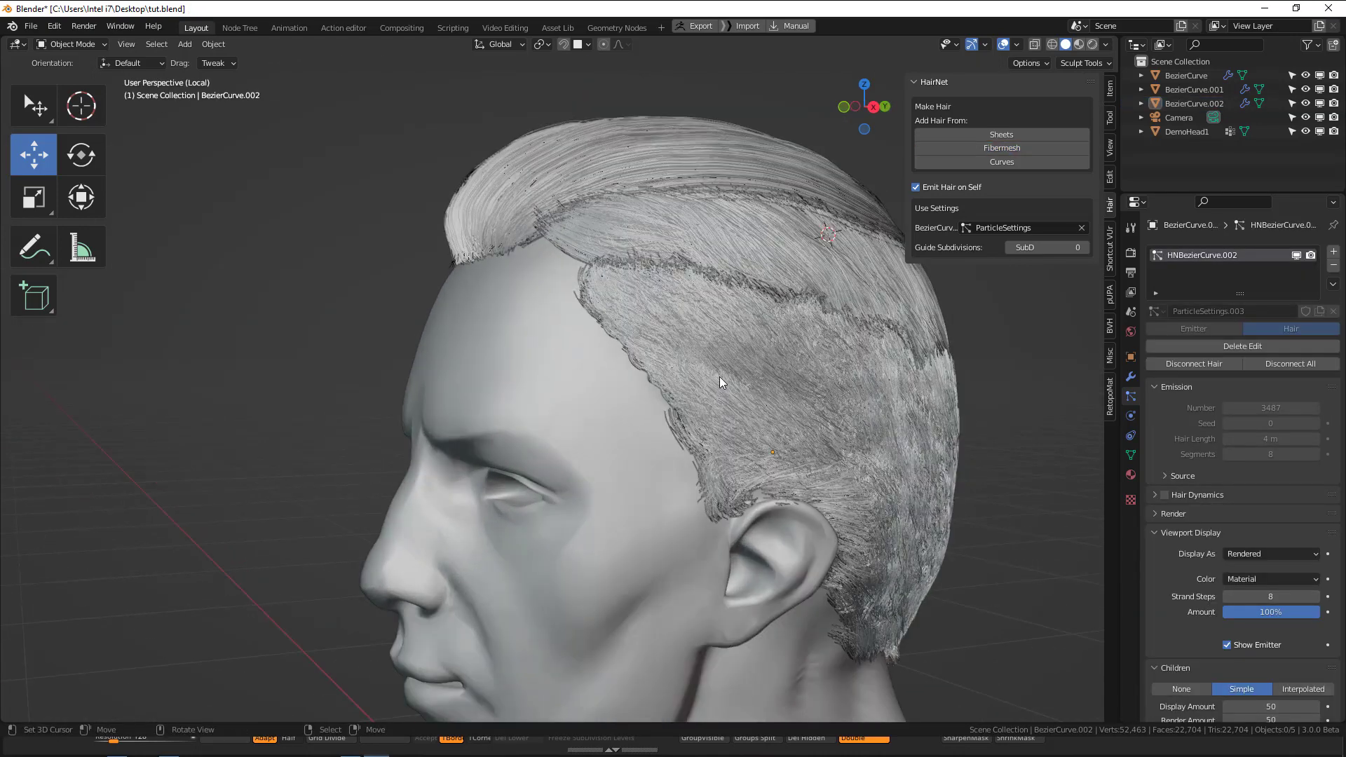
click(856, 415)
scroll(856, 421, down, 4)
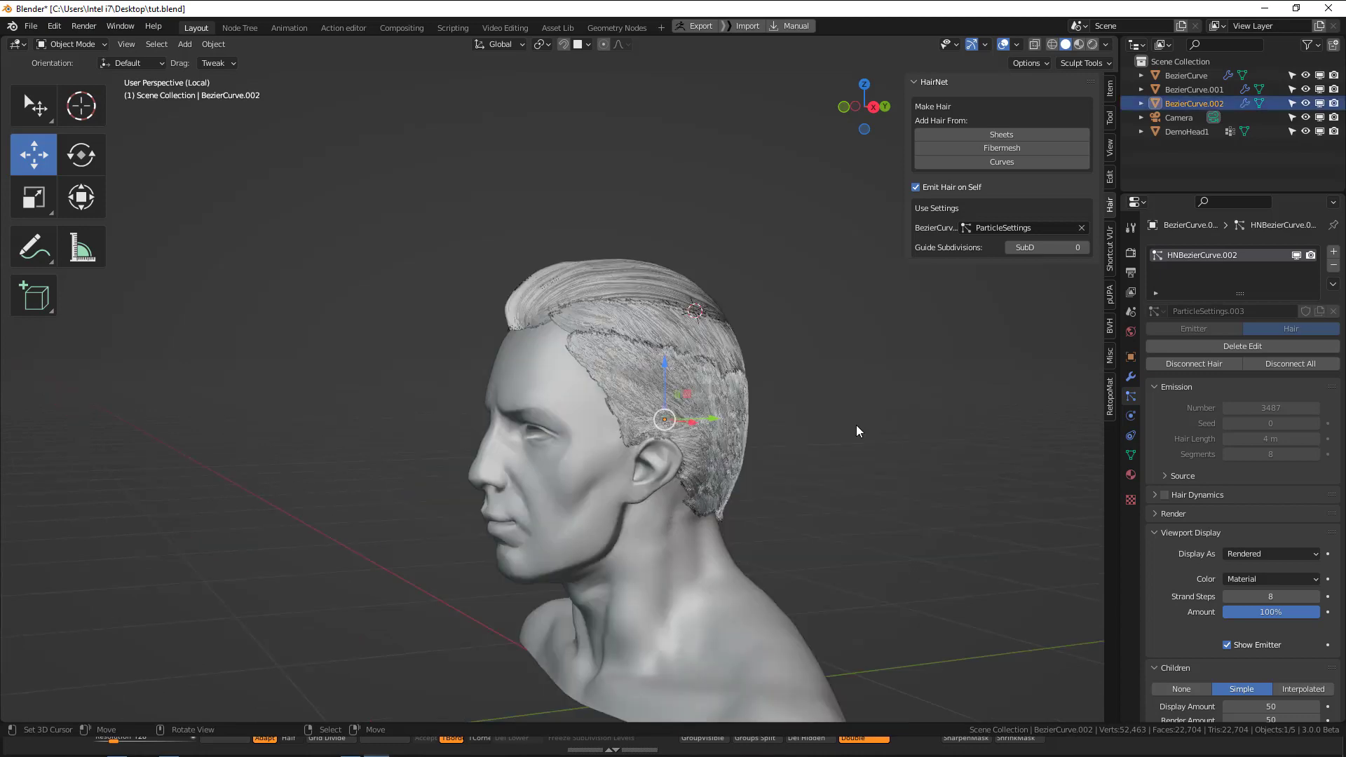
middle_drag(856, 425, 789, 432)
scroll(1244, 656, down, 2)
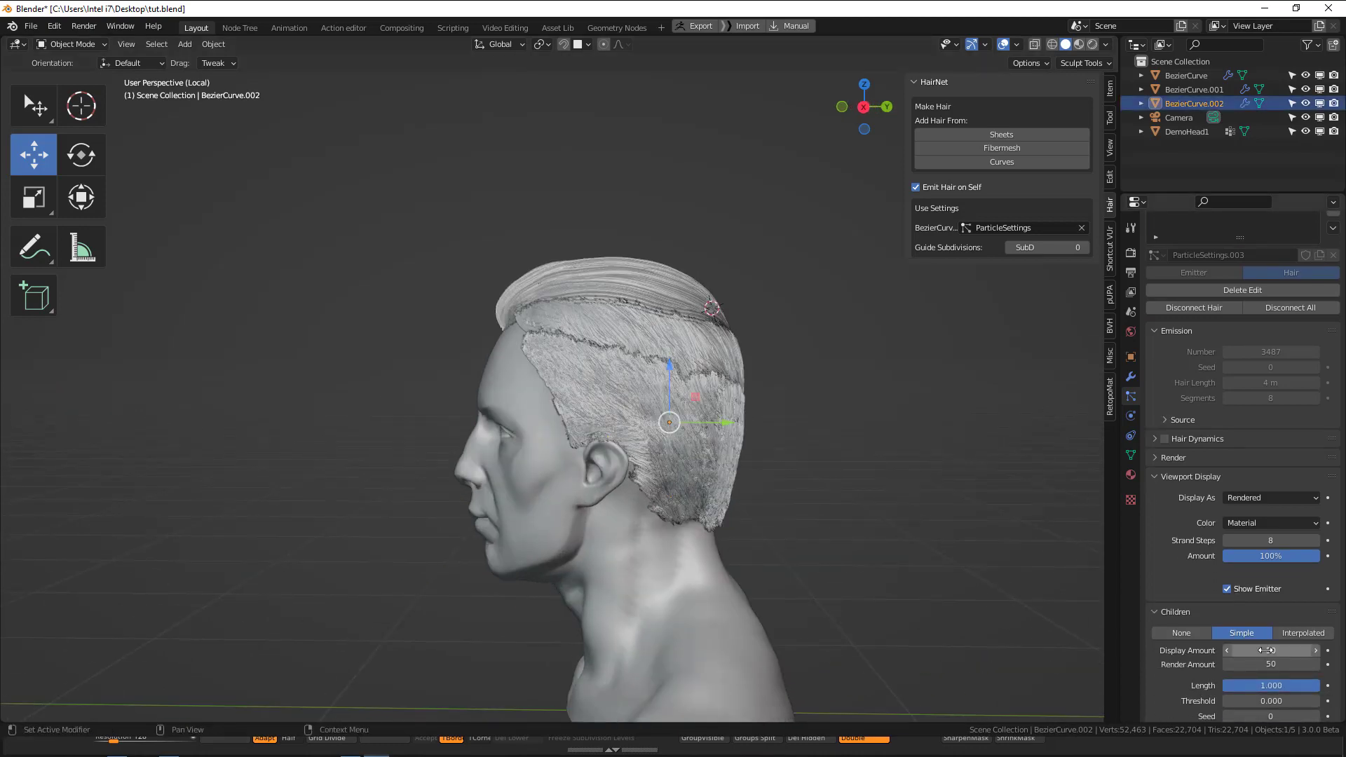
click(1266, 650)
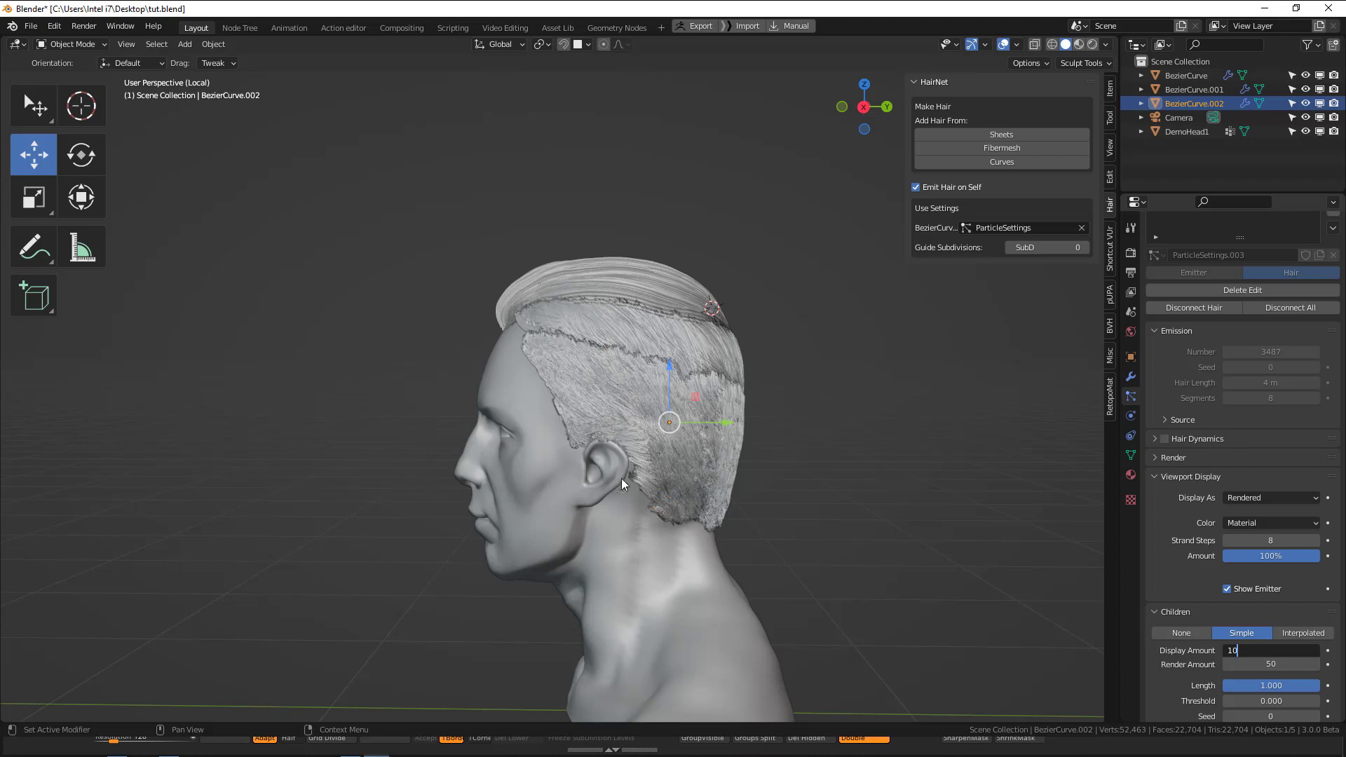
text(10)
key(Return)
scroll(622, 484, up, 2)
key(alt+a)
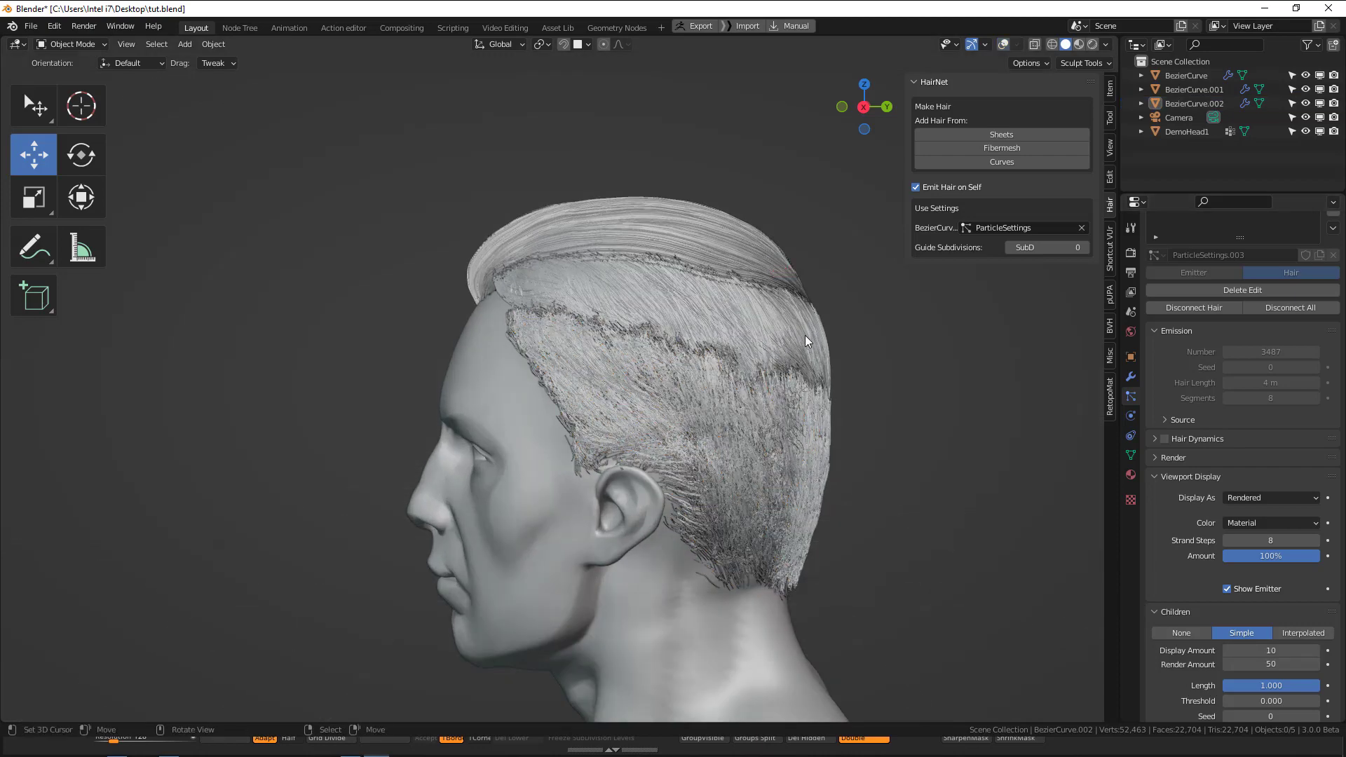
Set the children display amount of the middle band's hair, BezierCurve.001, to 10.
click(806, 337)
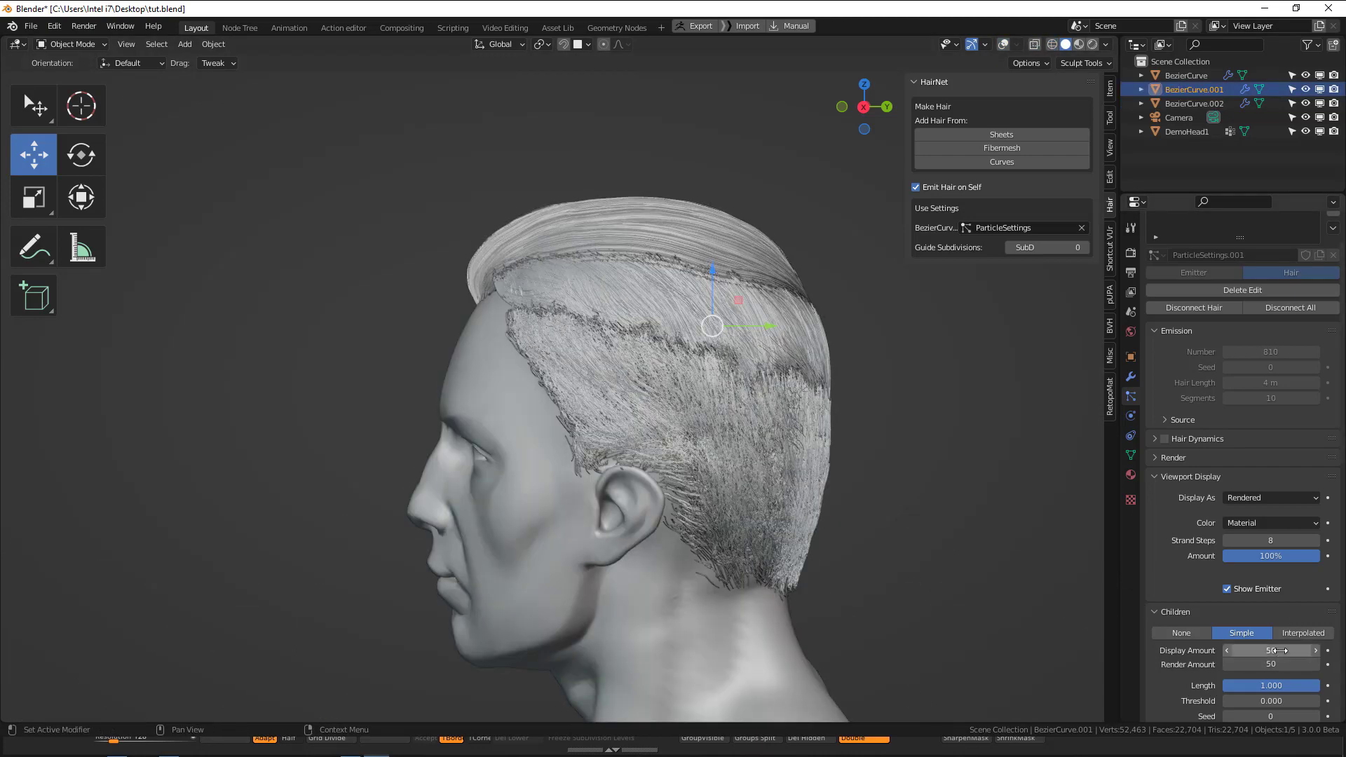
click(1281, 650)
text(1)
key(Return)
scroll(803, 499, up, 2)
middle_drag(836, 491, 758, 481)
key(alt+a)
scroll(1275, 662, down, 5)
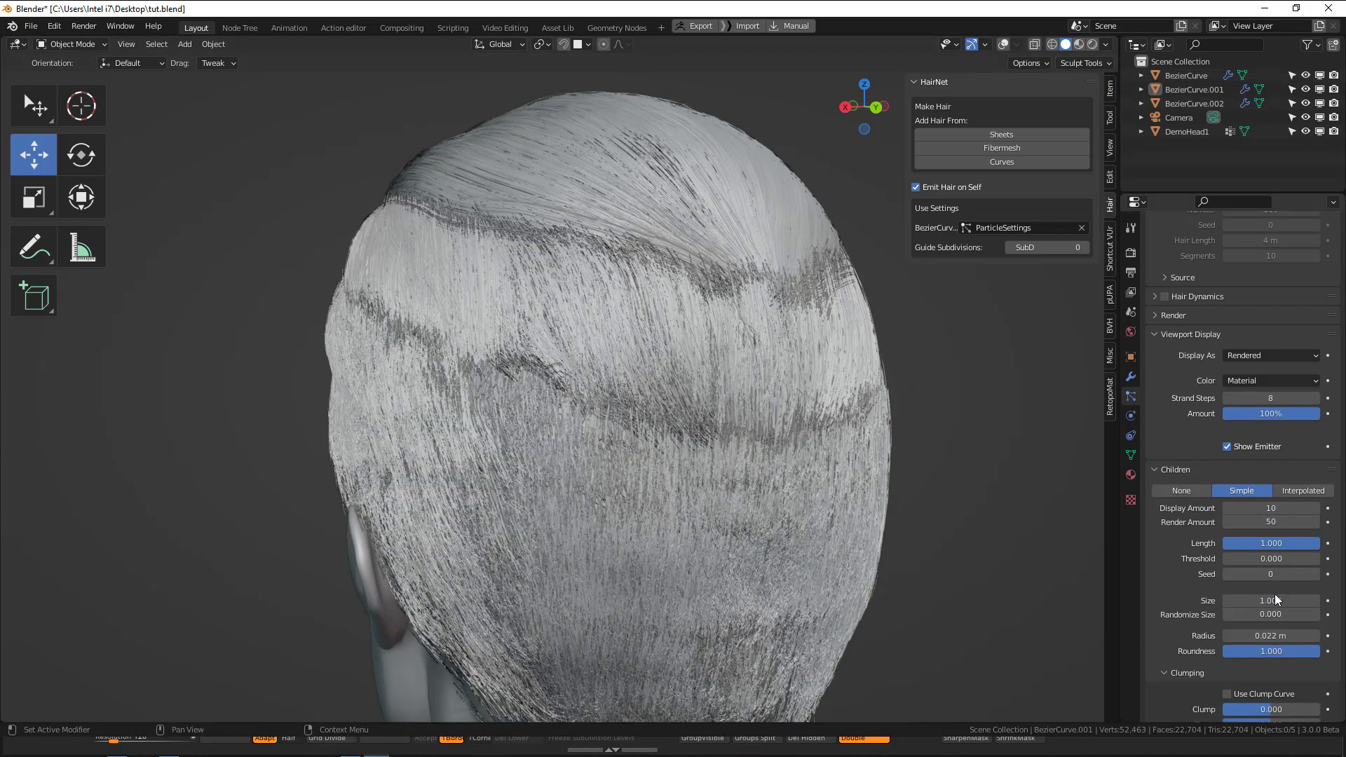
Raise the children clumping of the middle band's hair, BezierCurve.001, to about 0.723.
scroll(1277, 662, down, 2)
drag(1277, 662, 1304, 662)
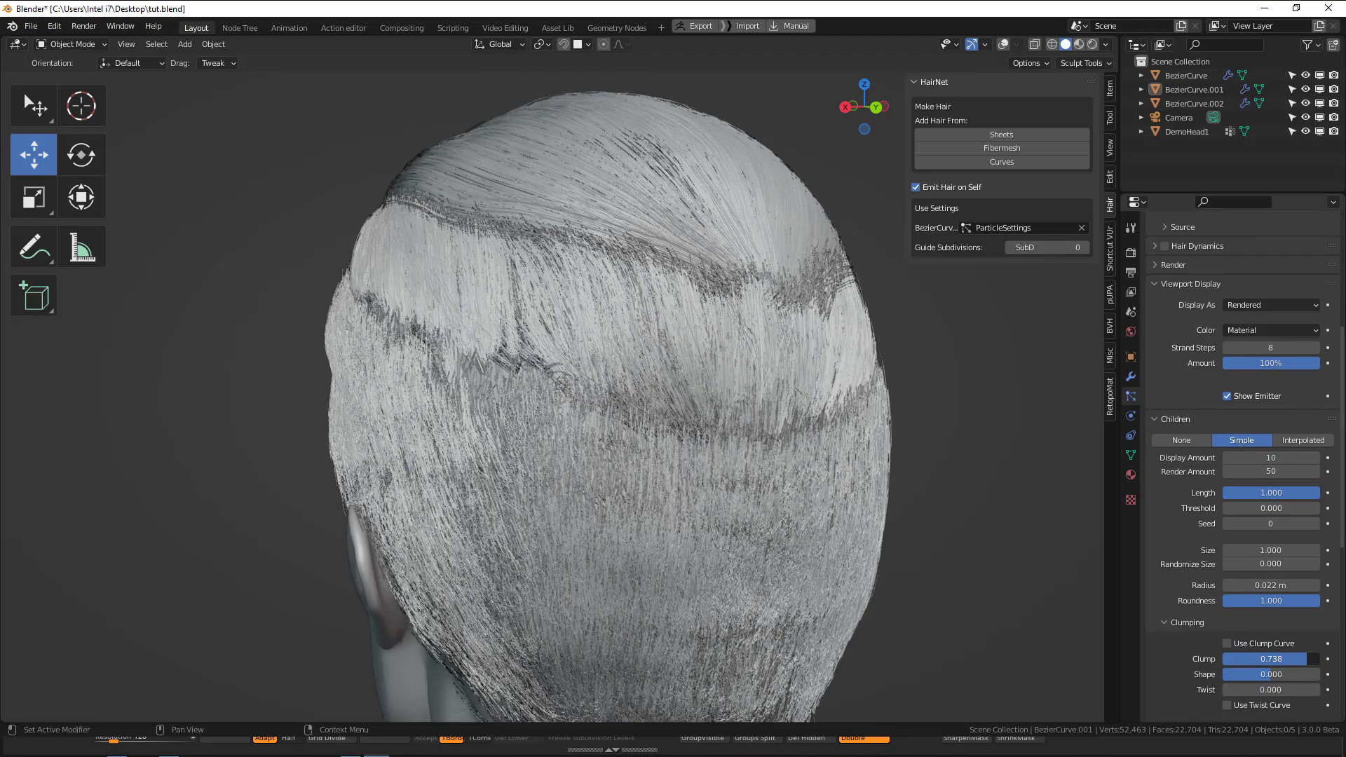
middle_drag(1098, 591, 1133, 351)
Switch the render engine to Eevee and set its hair shape type to Strip.
click(1130, 253)
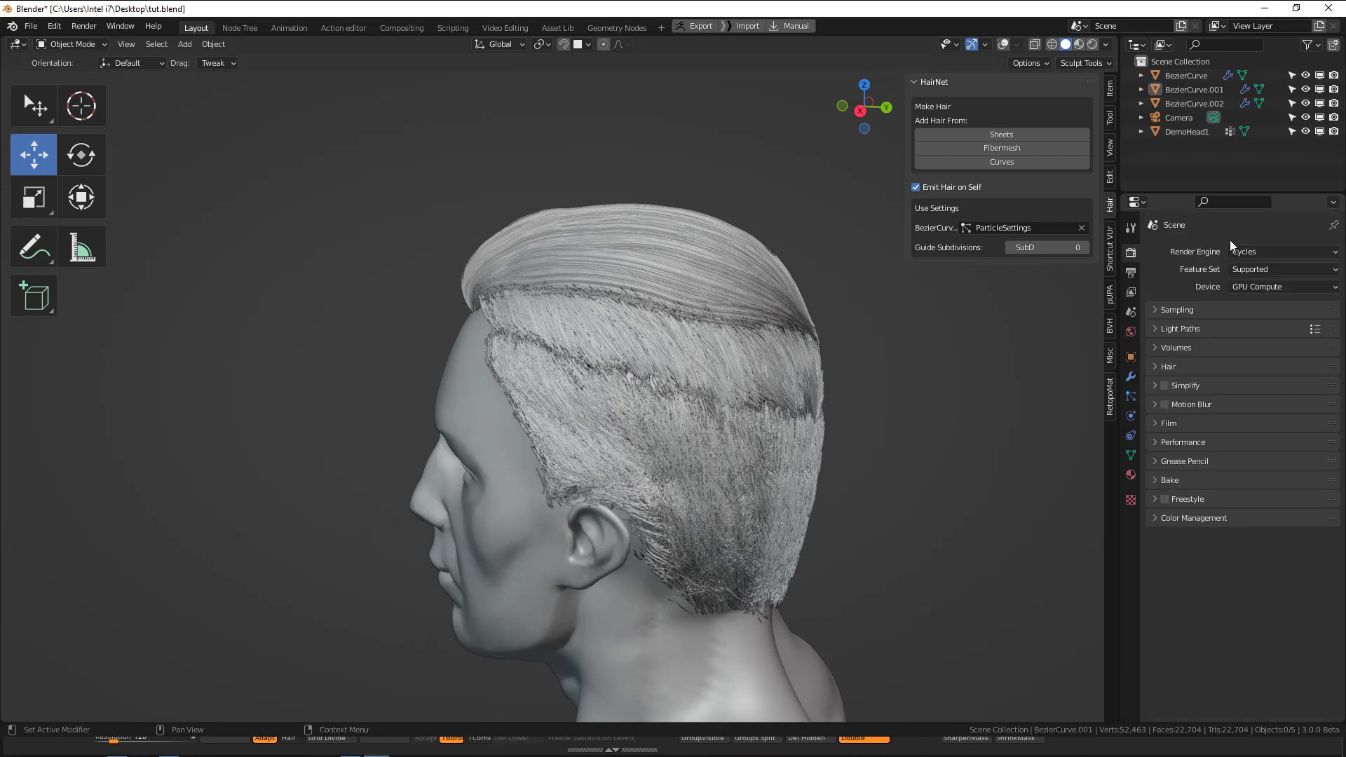
click(1250, 254)
click(1255, 269)
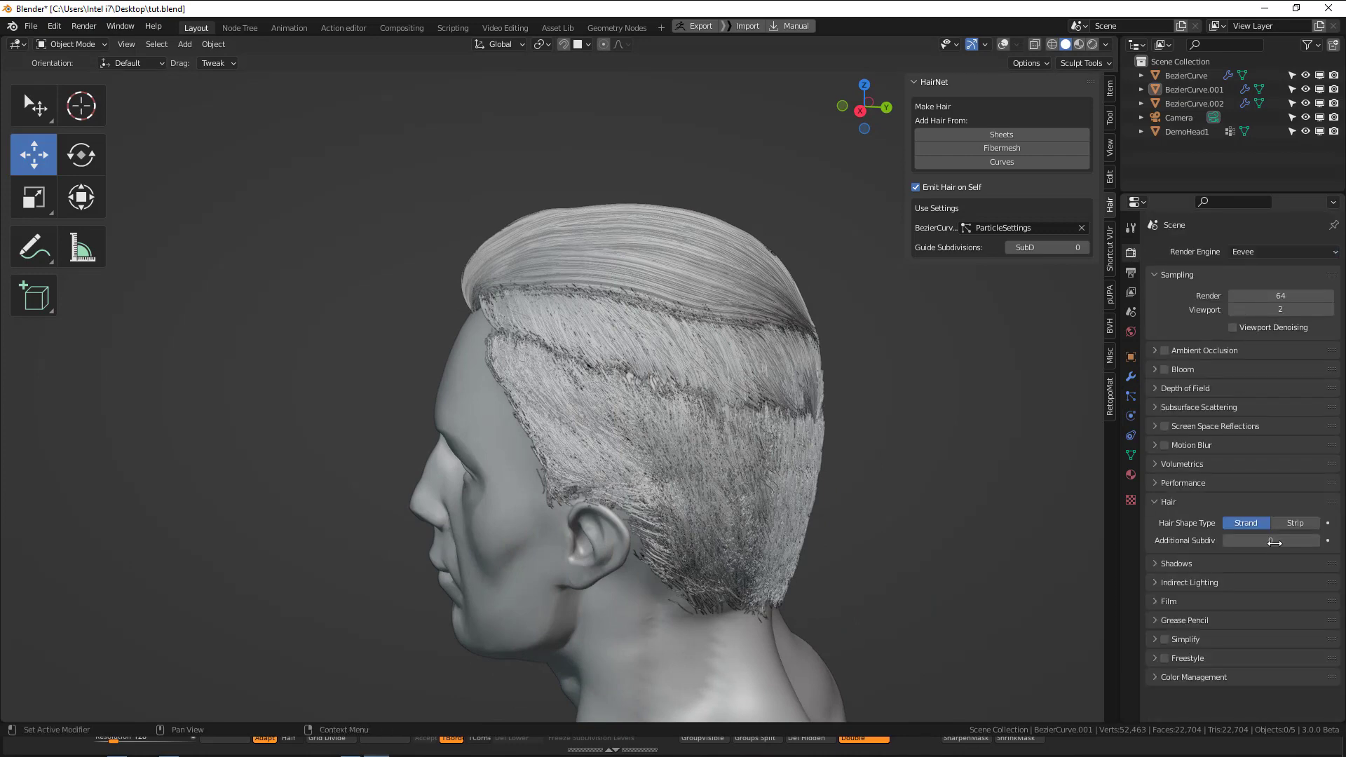
click(1292, 524)
Return the render engine to Cycles and save the file.
middle_drag(781, 422, 1052, 325)
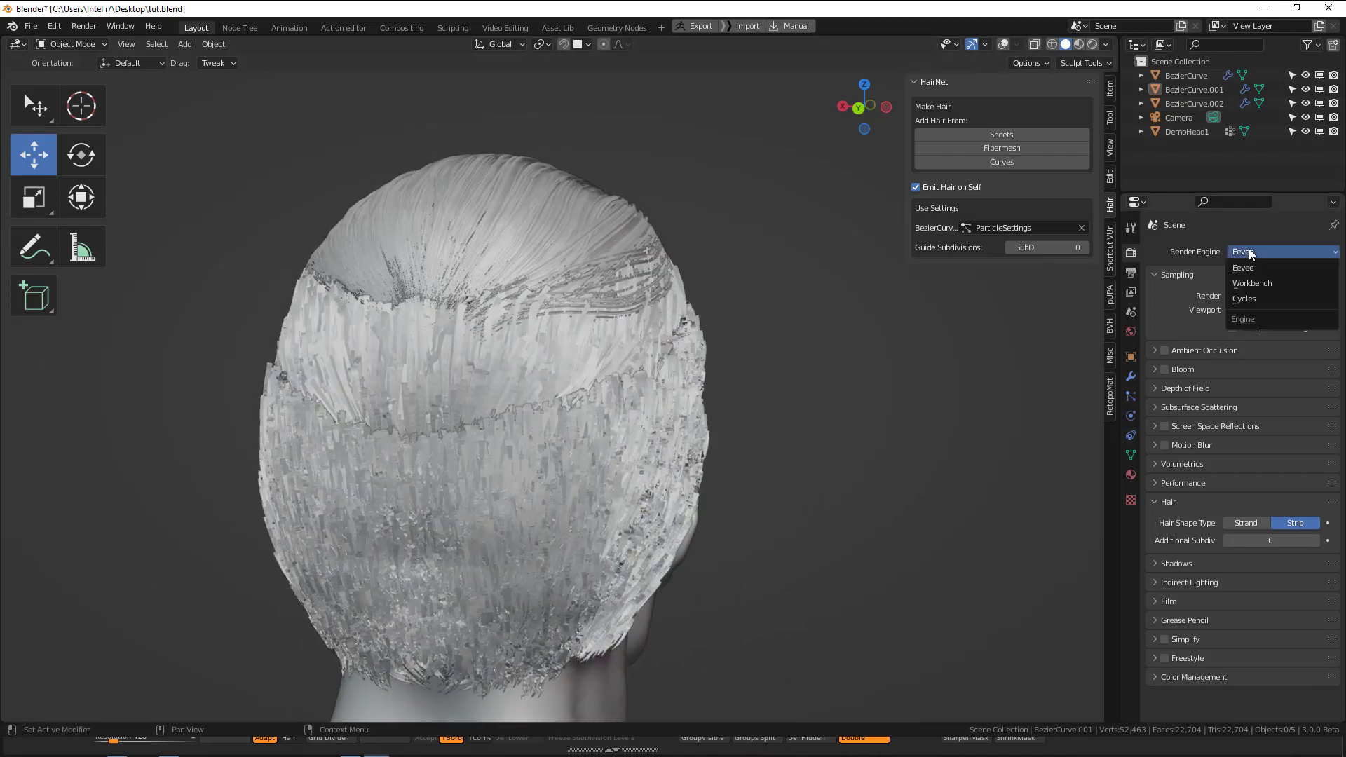
click(1246, 300)
key(ctrl+s)
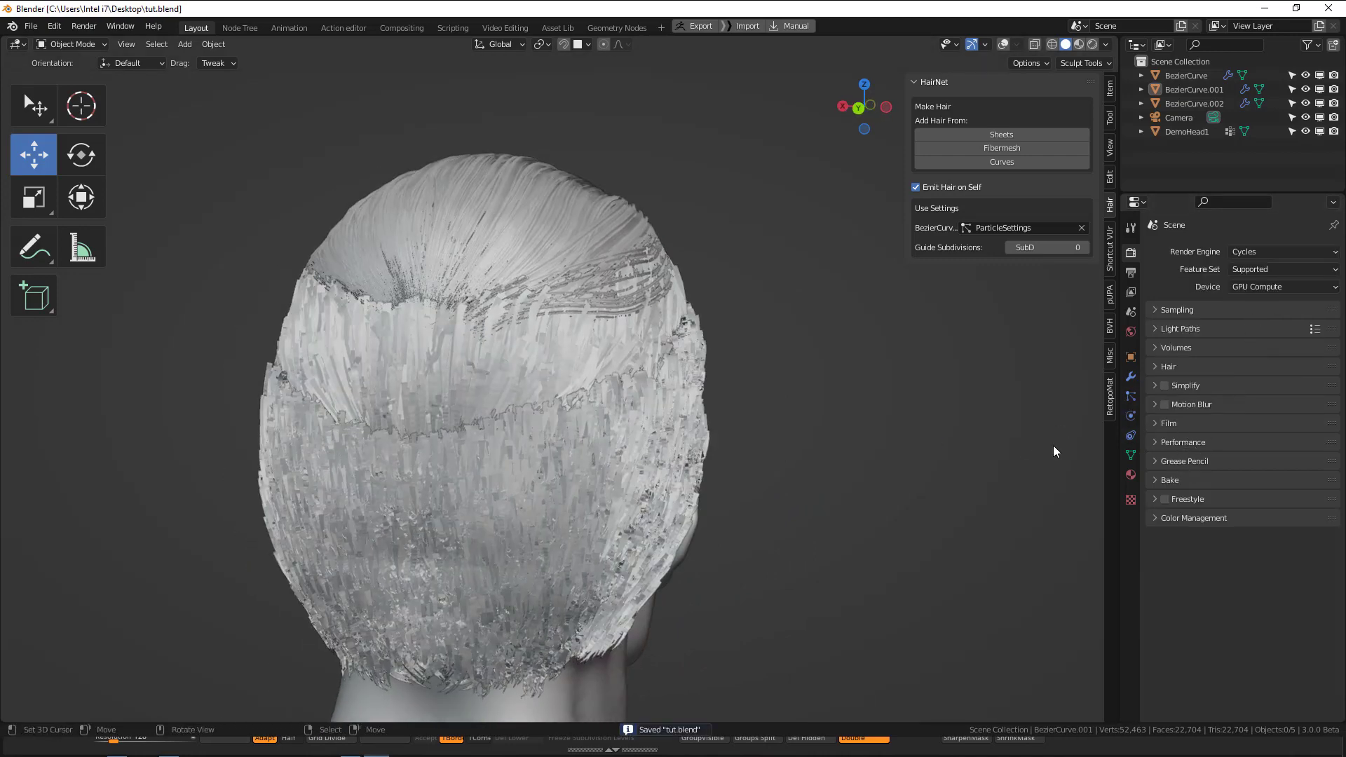
Set the root diameter in the hair shape settings of the middle band, BezierCurve.001, to 0.1 m.
click(1131, 396)
click(641, 336)
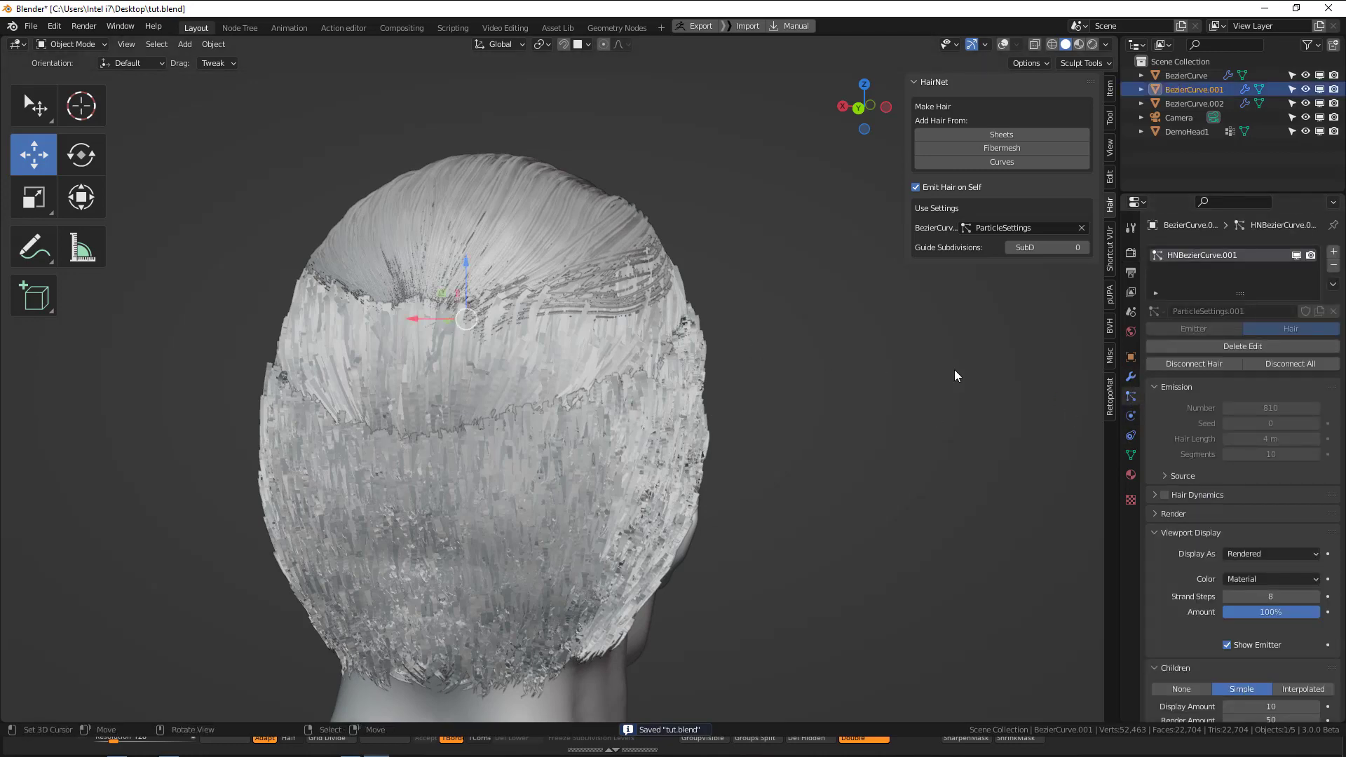
scroll(1219, 348, down, 10)
scroll(1287, 578, down, 4)
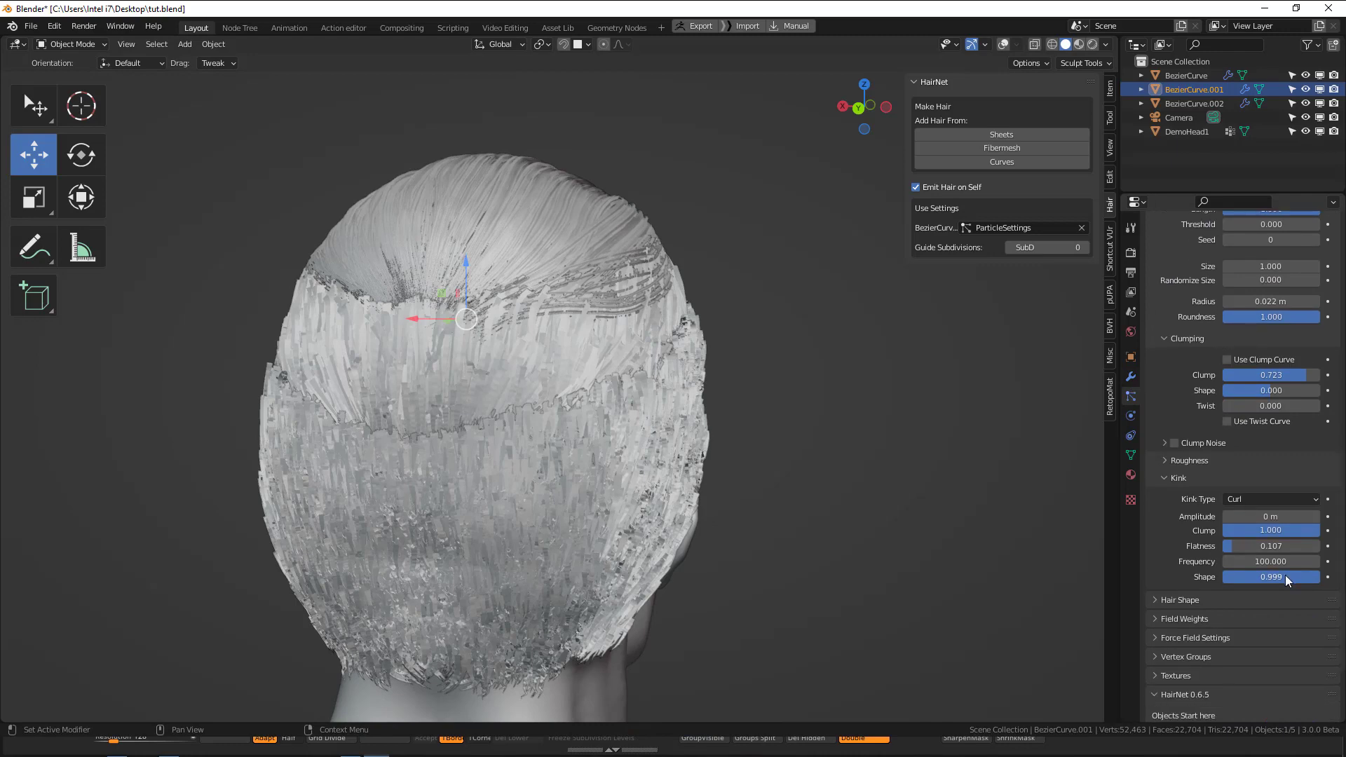
click(1189, 601)
double_click(1270, 638)
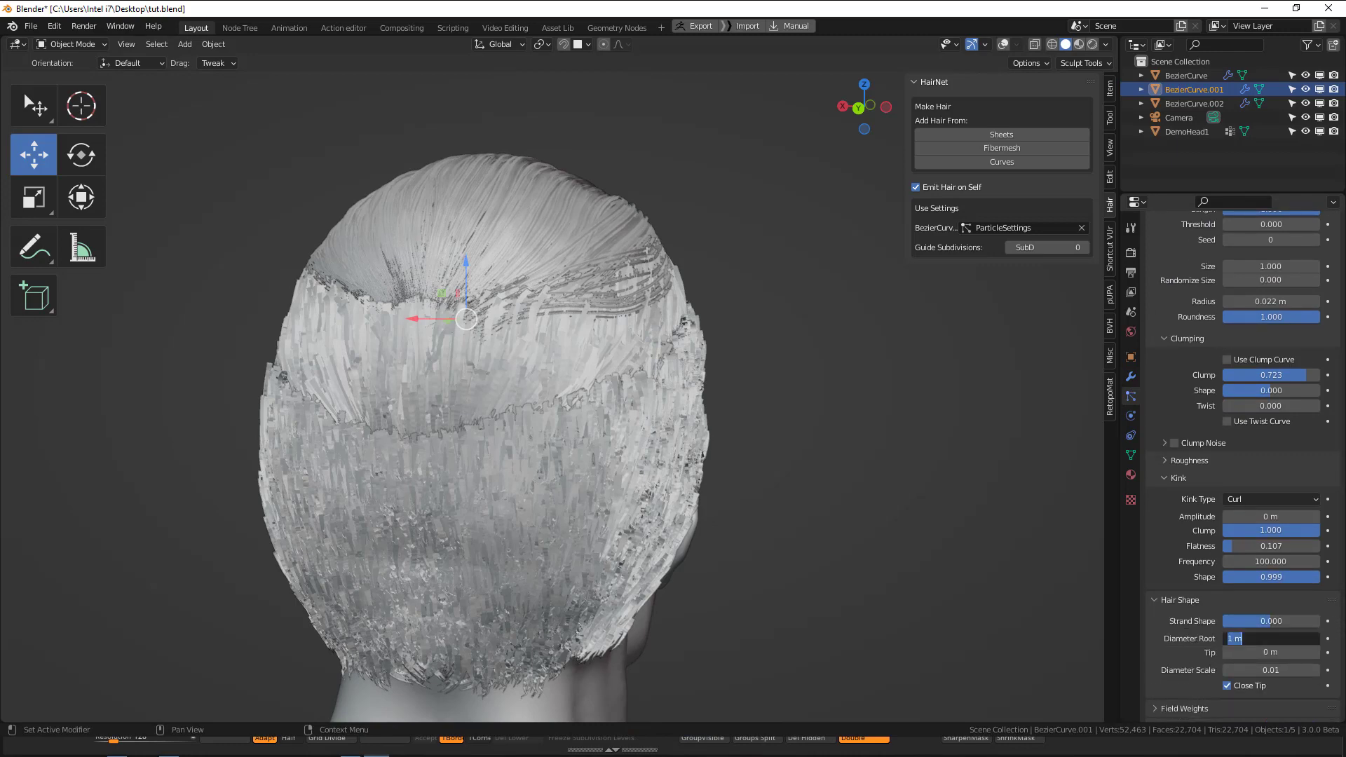
text(.1)
key(Return)
middle_drag(575, 389, 709, 410)
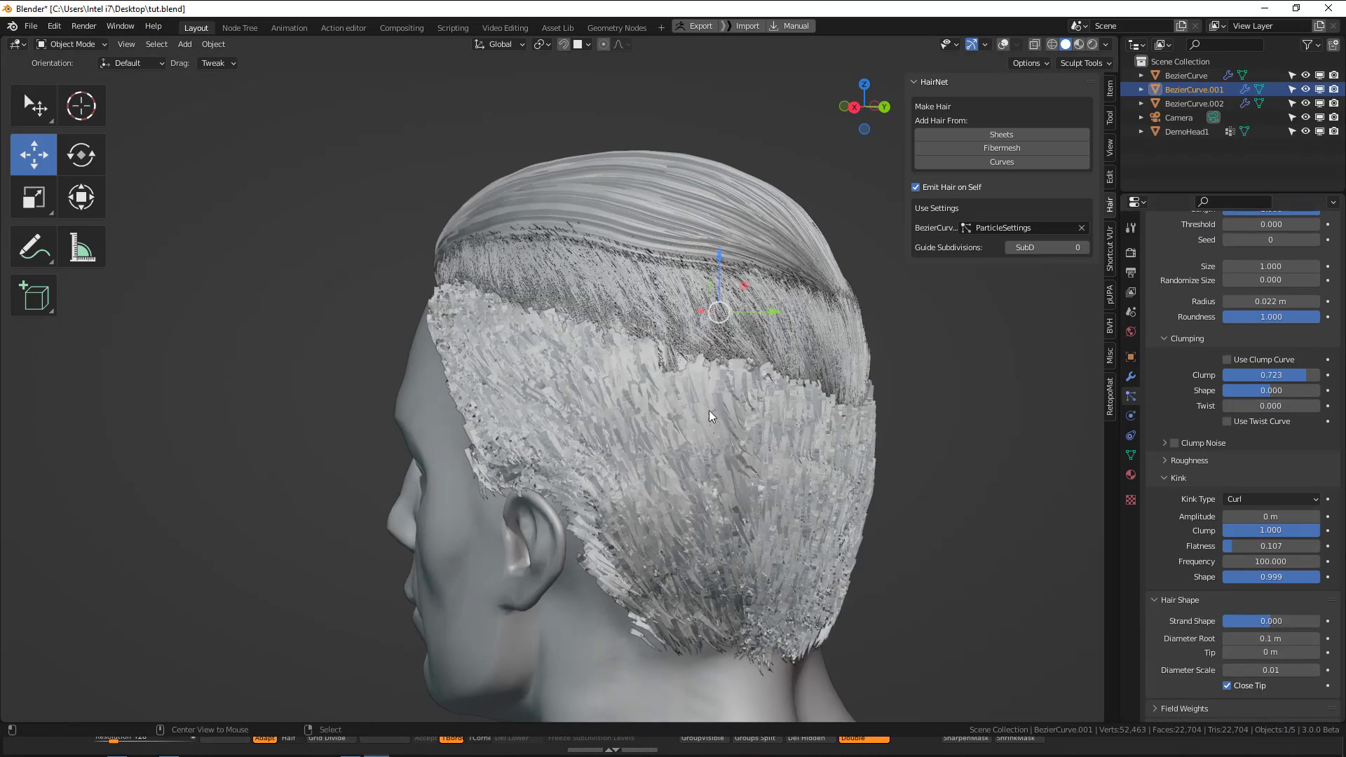
Set the root diameter of the lower side and back hair, BezierCurve.002, to 0.1 m.
key(alt+a)
click(731, 452)
double_click(1285, 638)
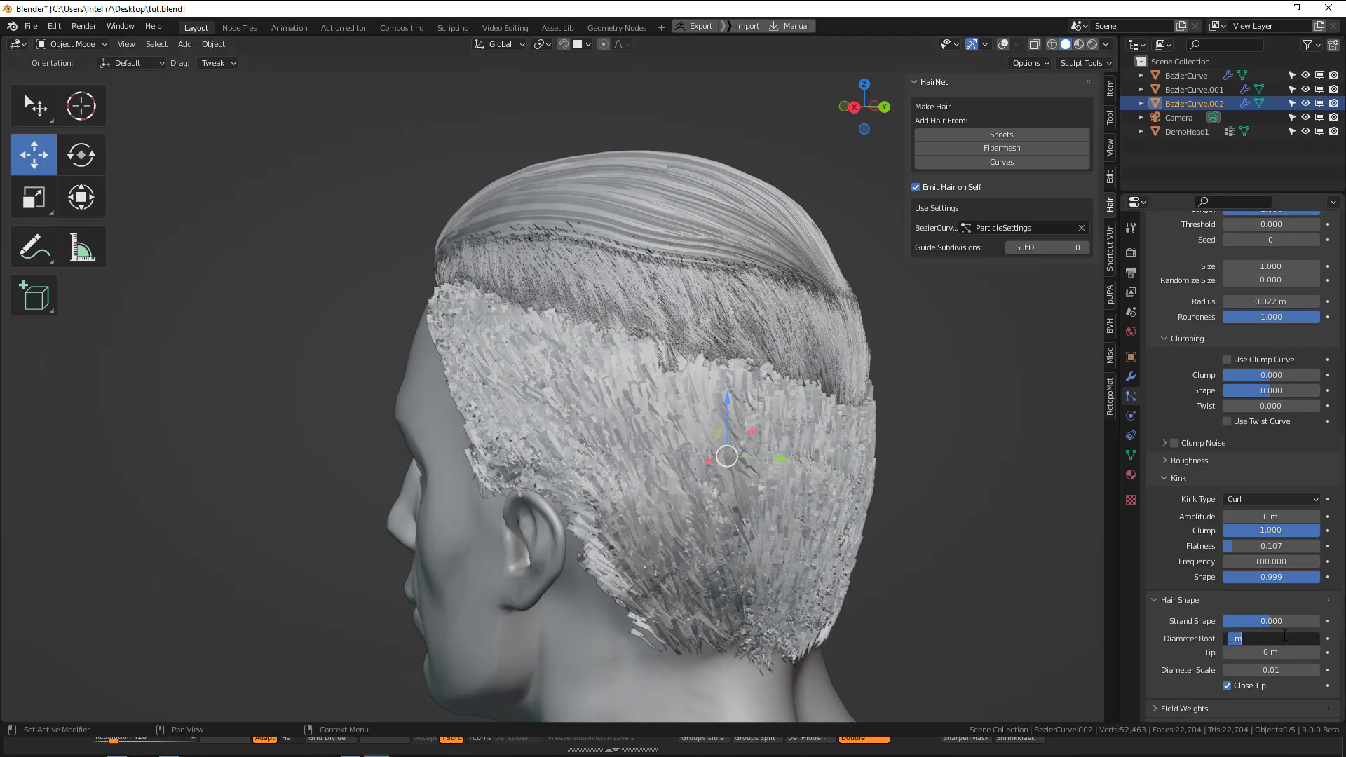
text(.1)
key(Return)
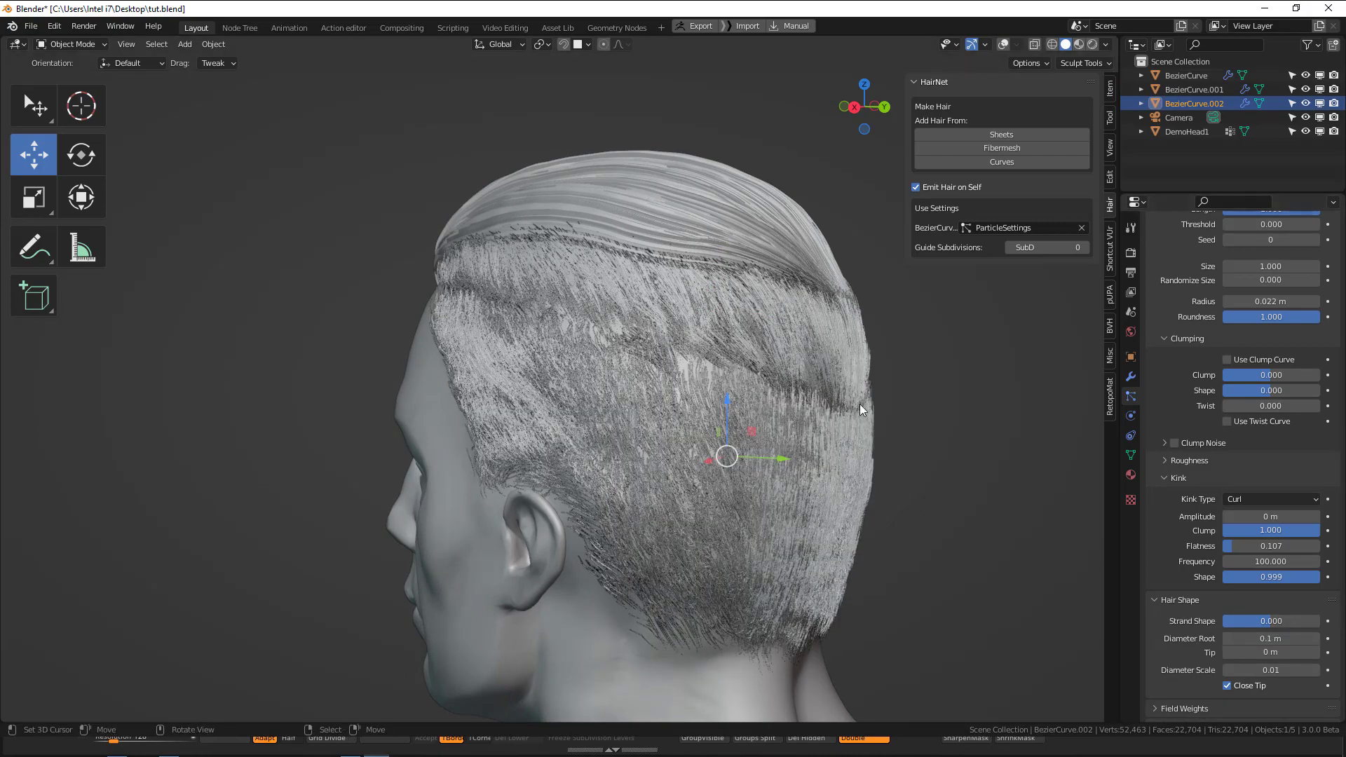
middle_drag(860, 404, 960, 465)
Try a root diameter of 0.2 m on the top hair, BezierCurve, and settle on 0.1 m.
key(alt+a)
key(KP_1)
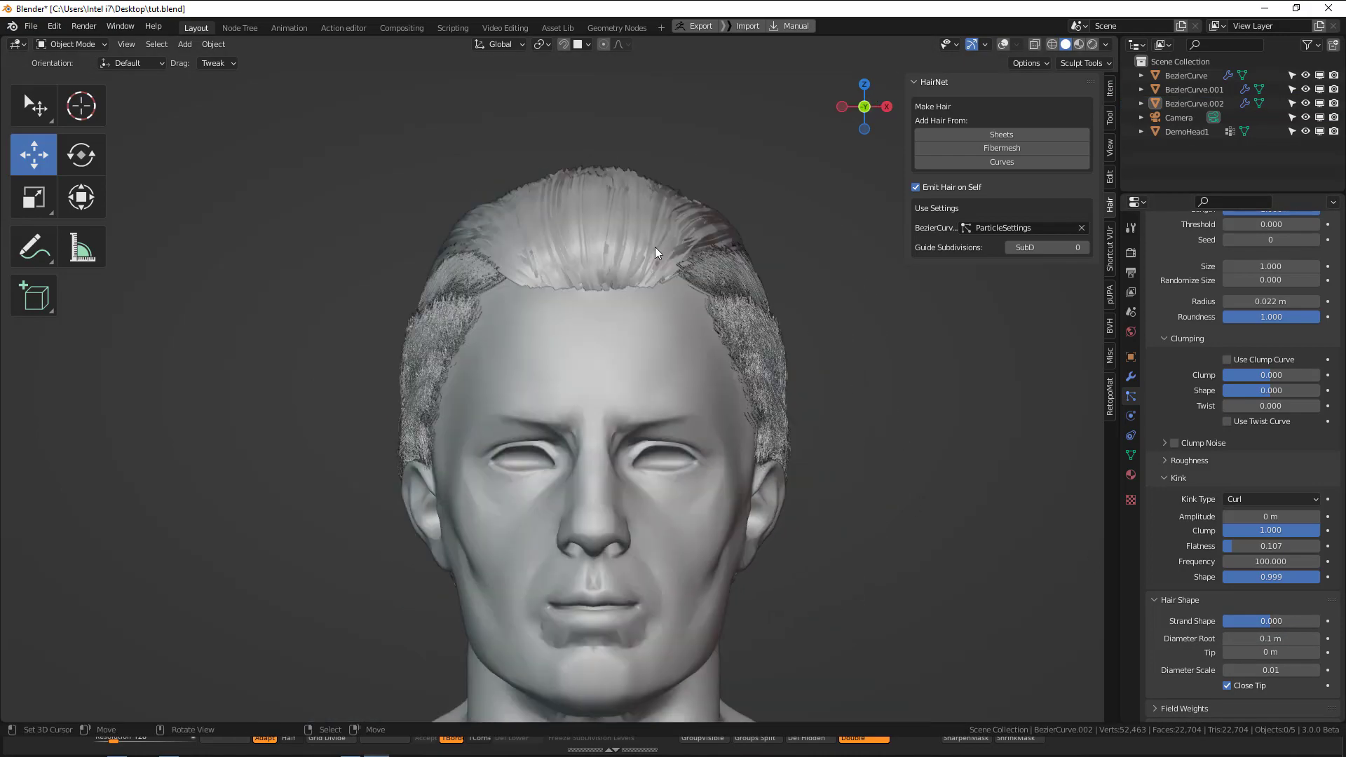
click(650, 234)
click(1270, 638)
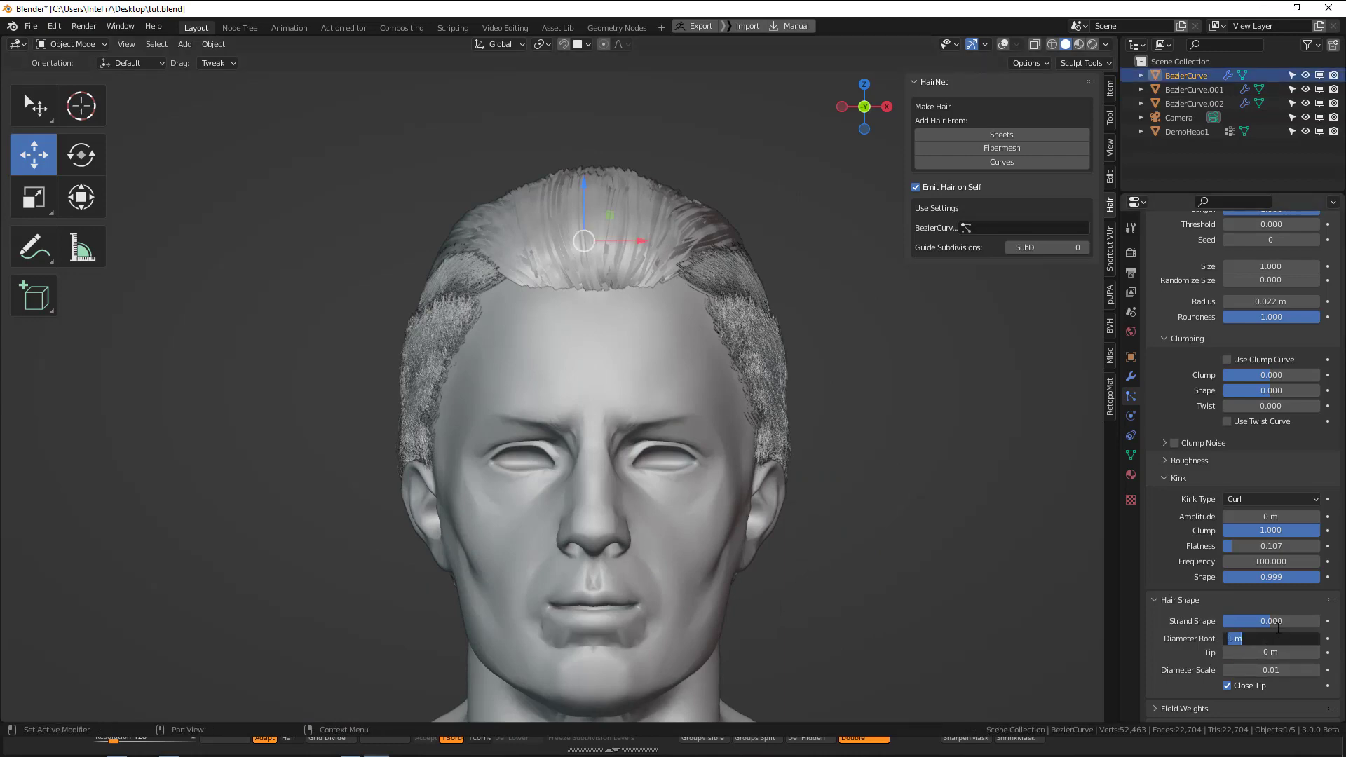
text(0.2)
key(Return)
middle_drag(794, 480, 880, 495)
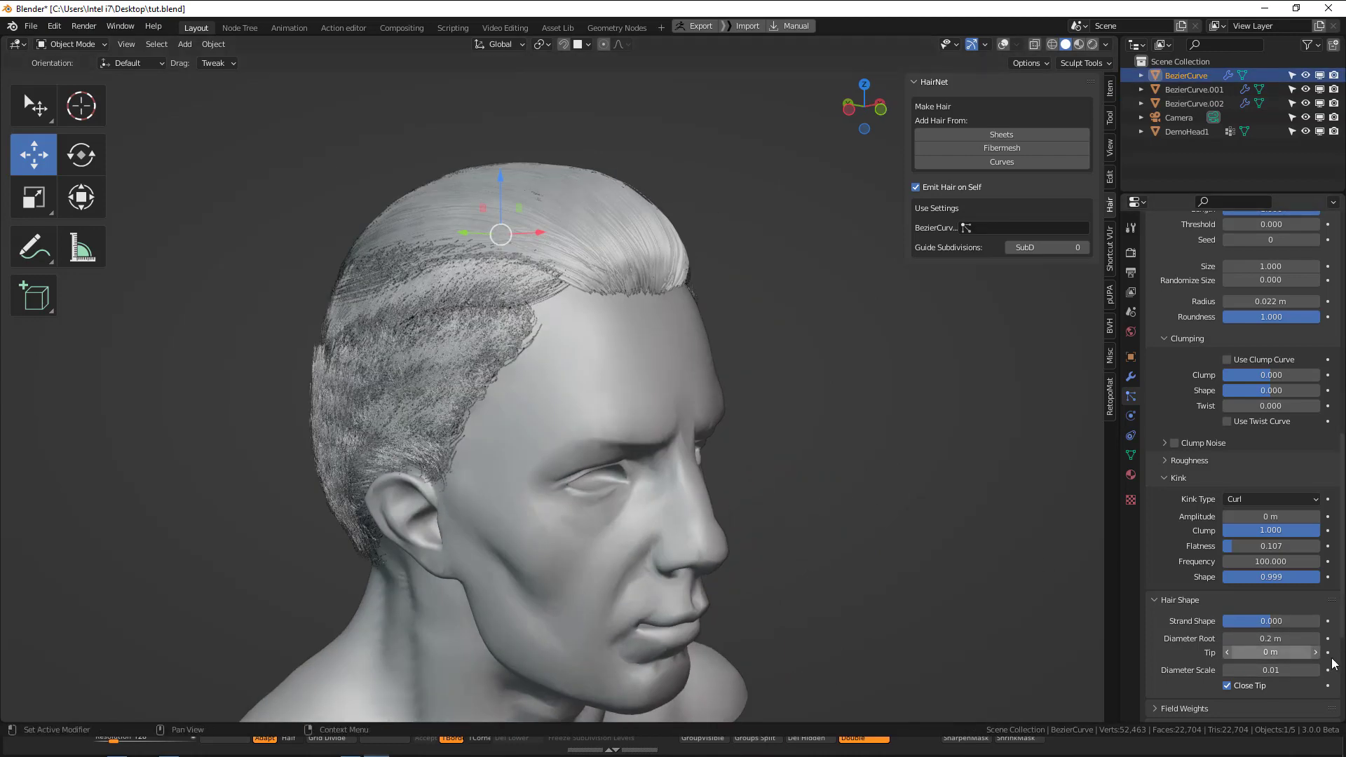
click(1279, 638)
text(0.1)
key(Return)
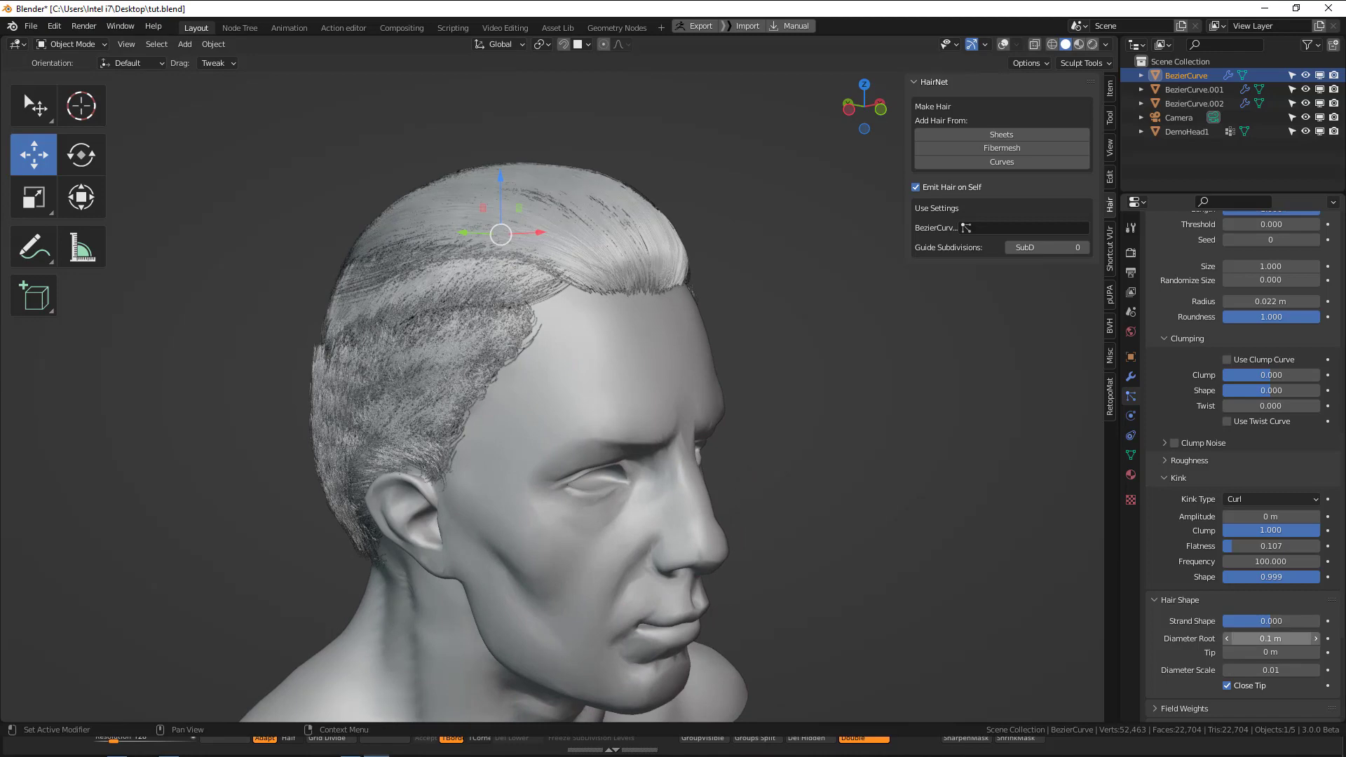
Set the kink type of the lower side and back hair, BezierCurve.002, to Nothing.
click(351, 439)
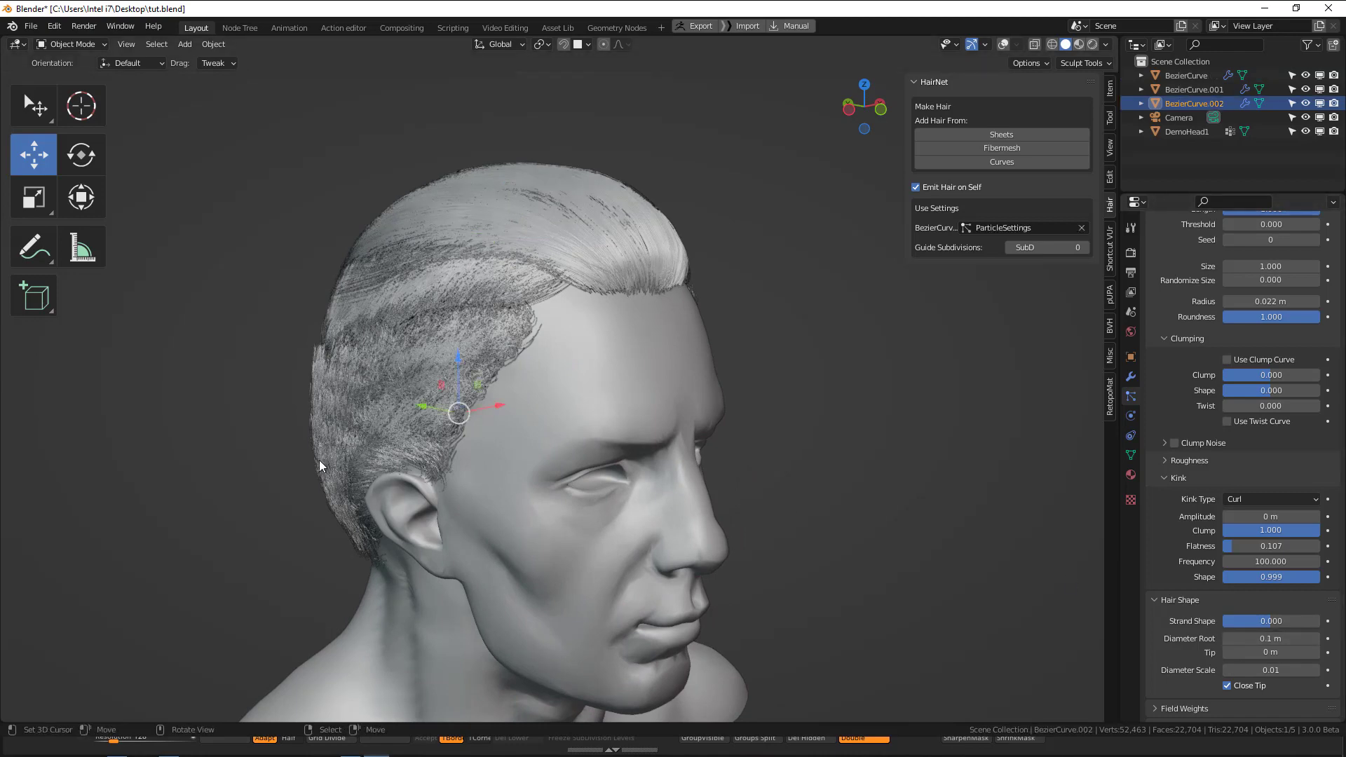
click(1256, 501)
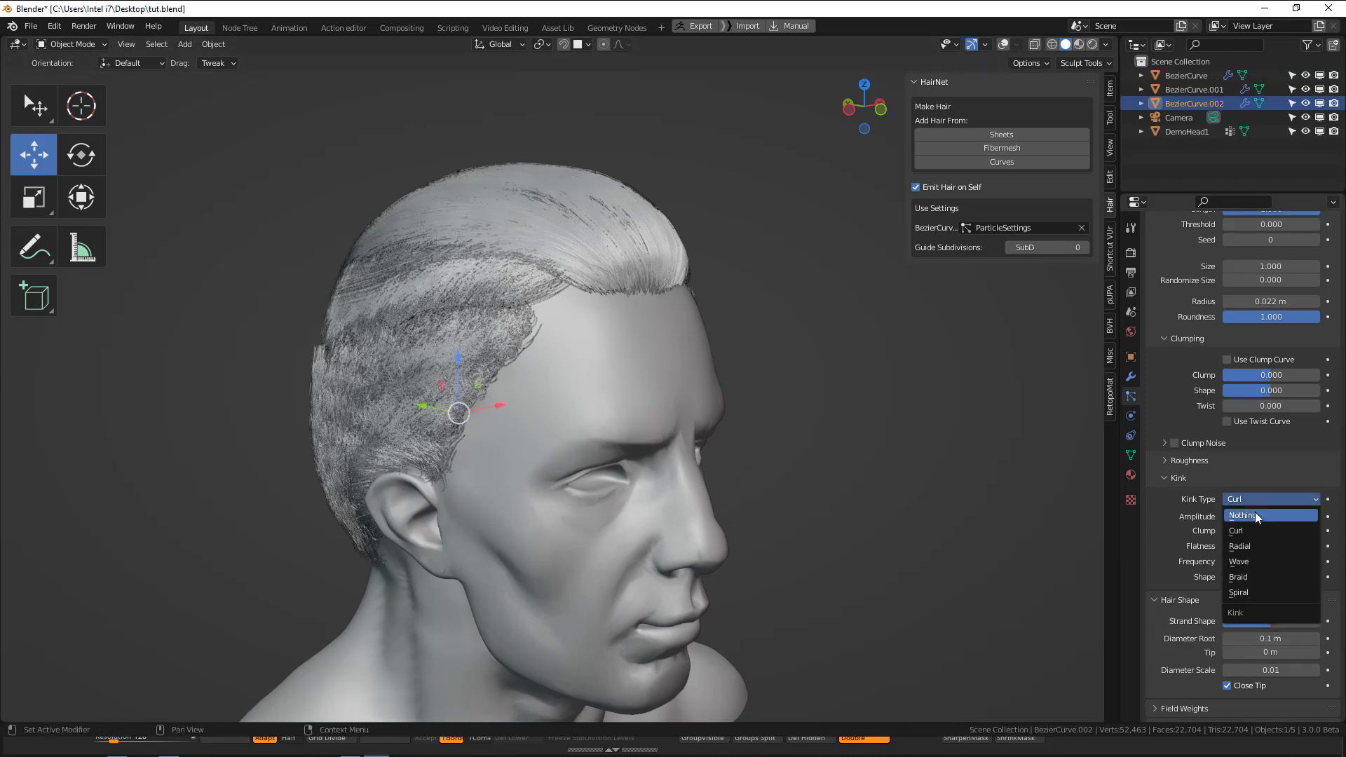
click(1253, 515)
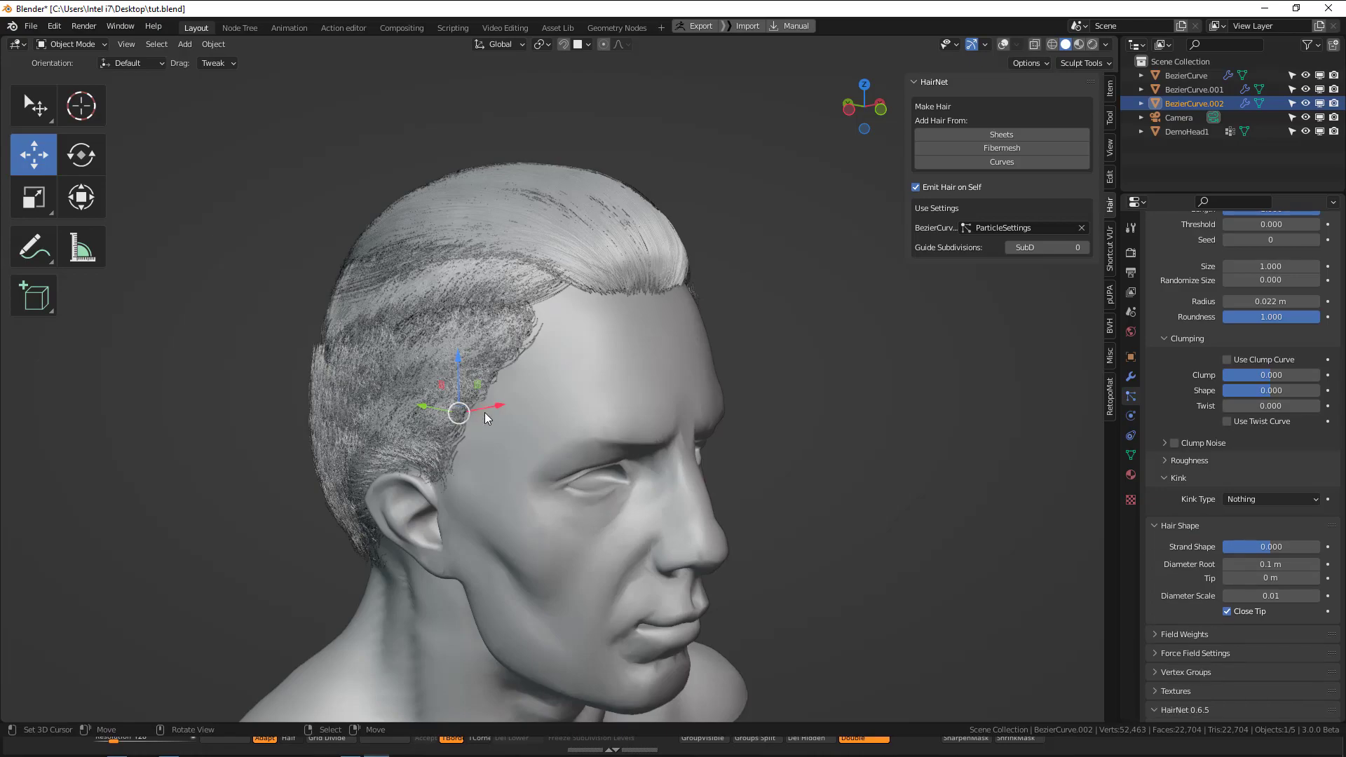
middle_drag(485, 412, 726, 429)
key(alt+a)
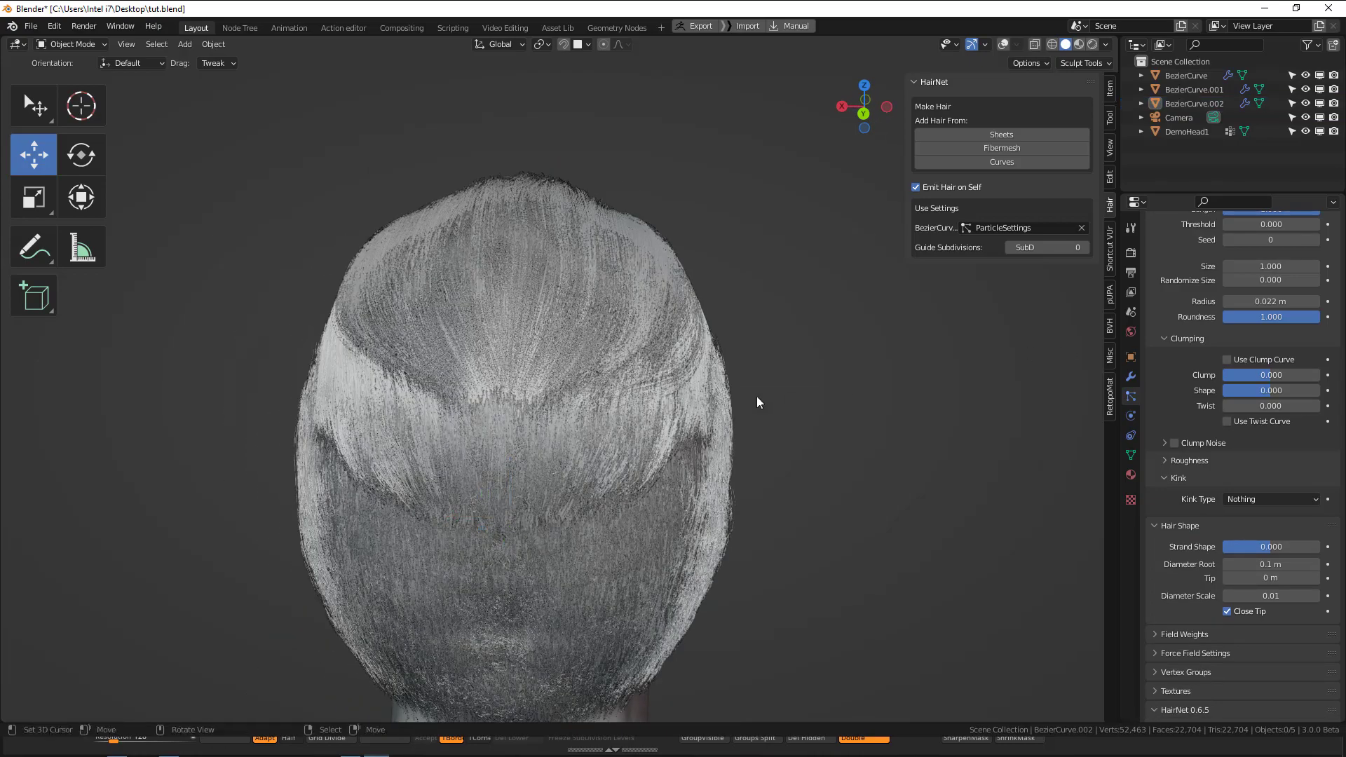
Set the children display amount of the middle band's hair, BezierCurve.001, to 30.
middle_drag(801, 391, 456, 338)
click(456, 338)
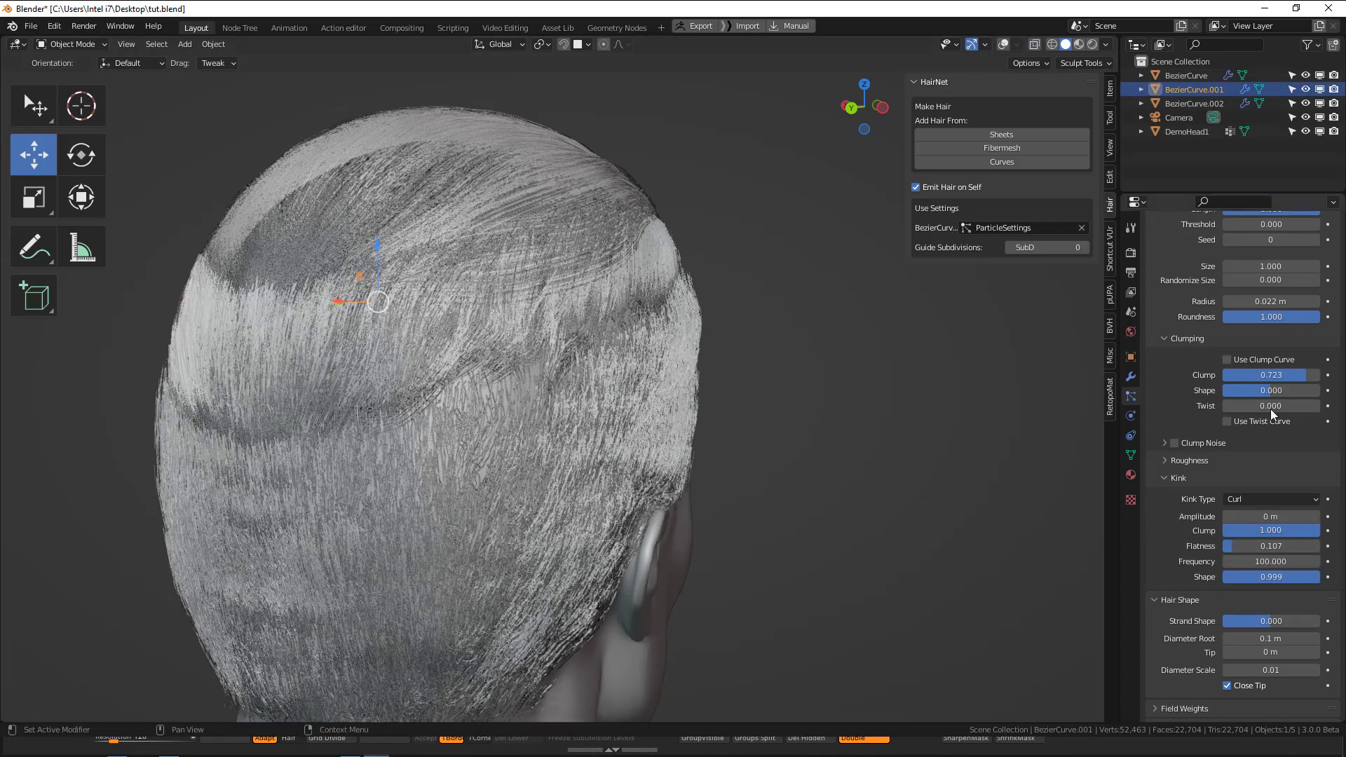
scroll(1296, 477, up, 1)
scroll(1296, 477, up, 5)
double_click(1271, 322)
text(30)
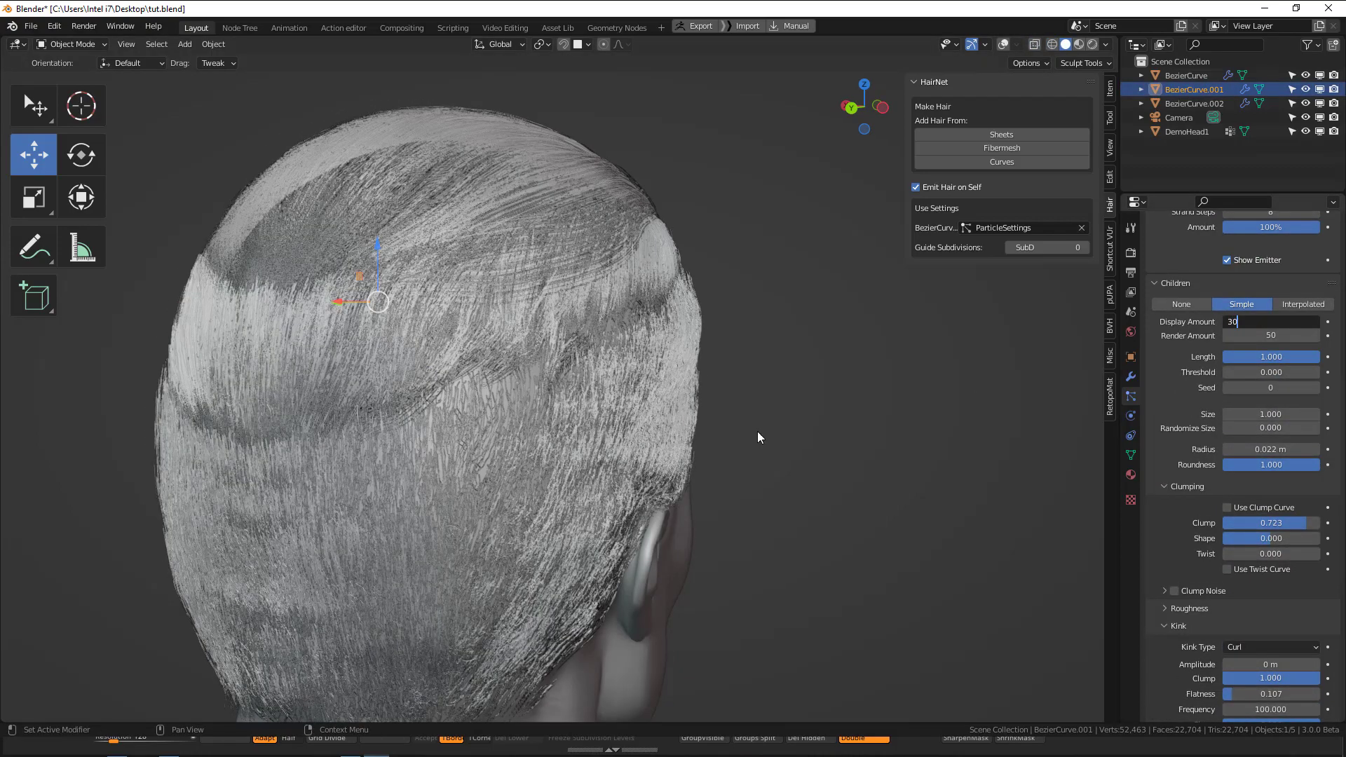
key(Return)
scroll(610, 463, down, 2)
key(alt+a)
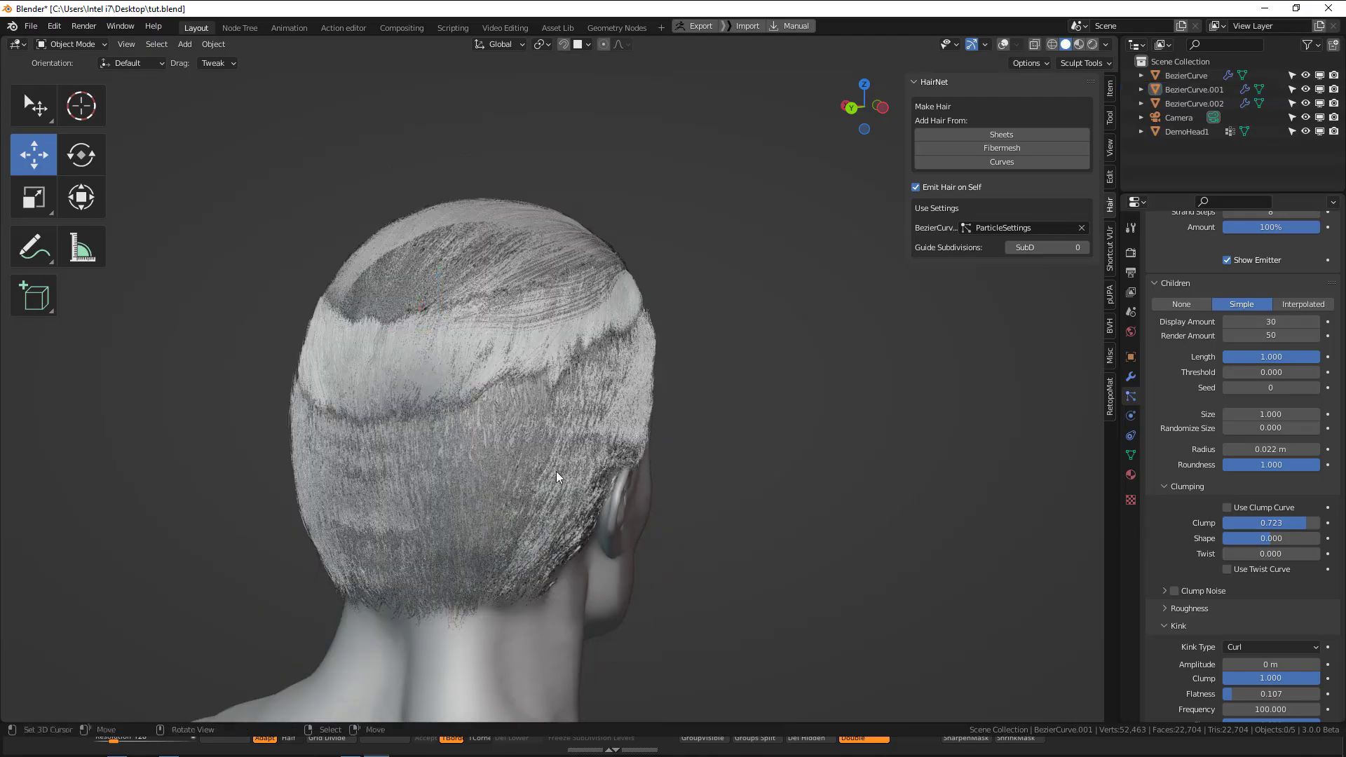
Look through the camera, lock it to the view and turn it to a three-quarter angle on the head.
middle_drag(557, 472, 767, 523)
click(760, 271)
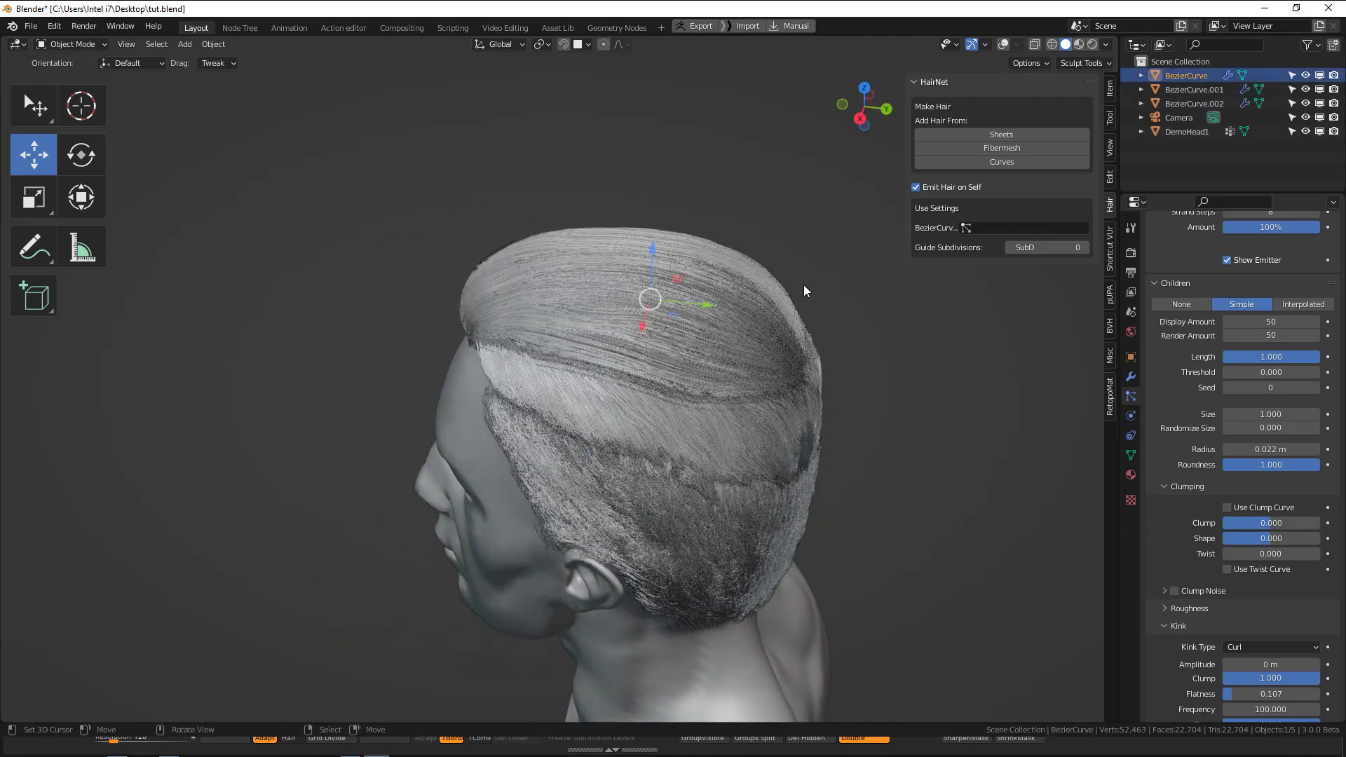
middle_drag(805, 335, 727, 331)
key(alt+a)
key(KP_0)
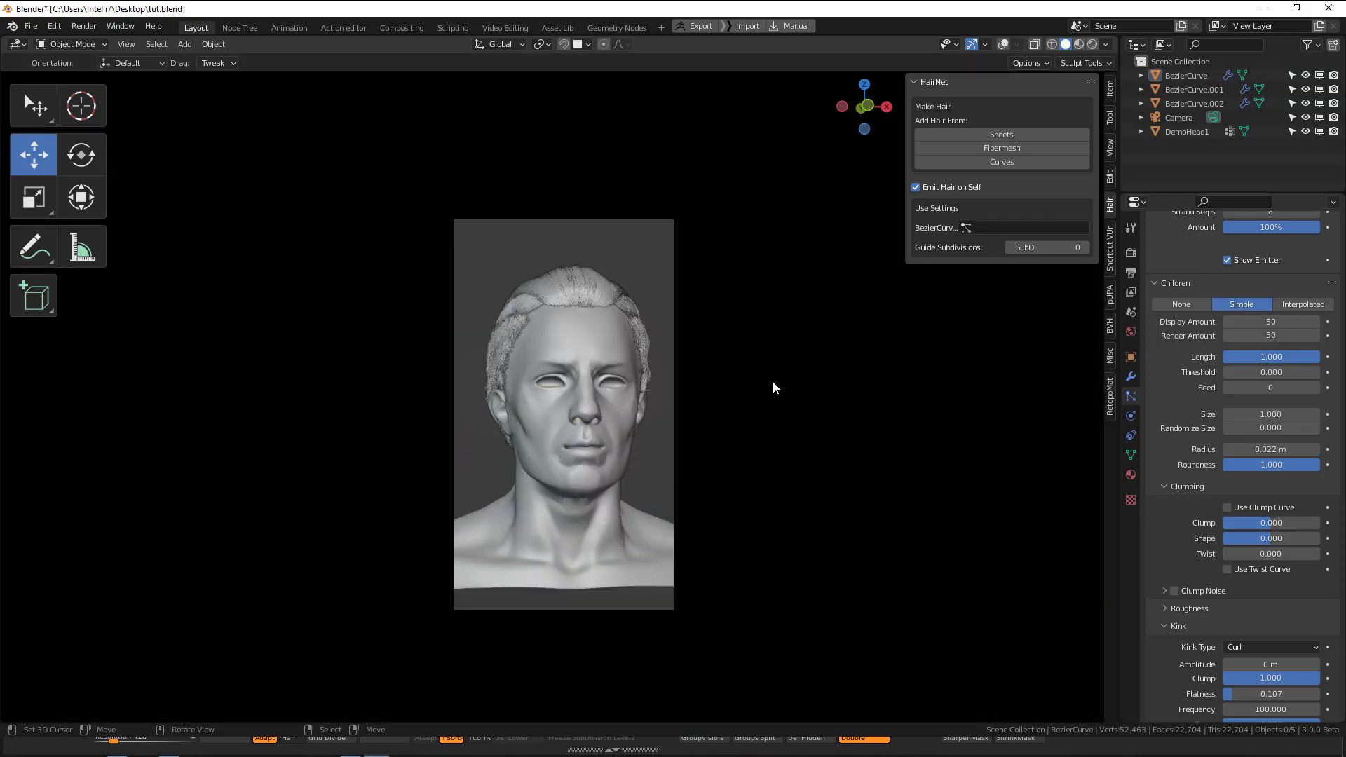
key(q)
click(769, 370)
mouse_move(738, 379)
middle_down()
mouse_move(664, 418)
mouse_move(676, 418)
middle_up()
Preview the hair in rendered shading and examine the side of the head up close.
key(z)
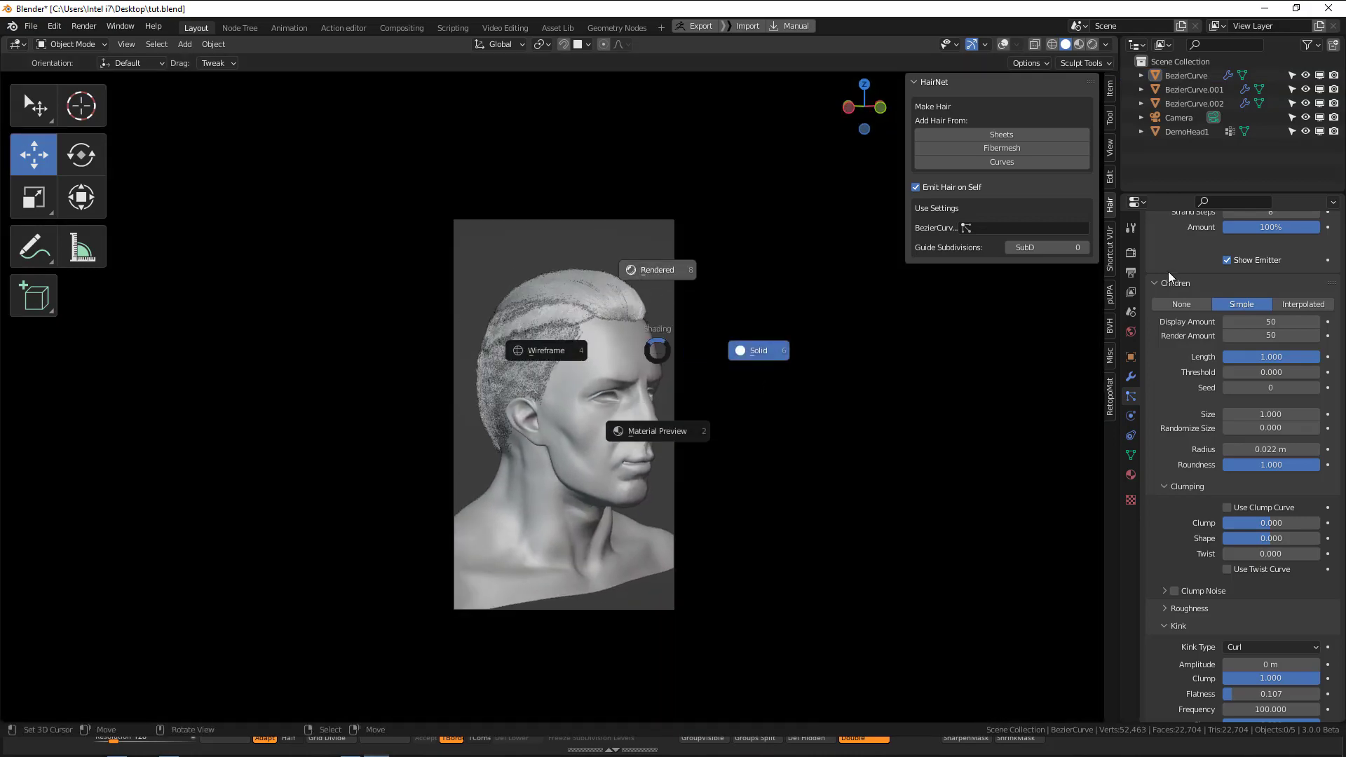
click(653, 290)
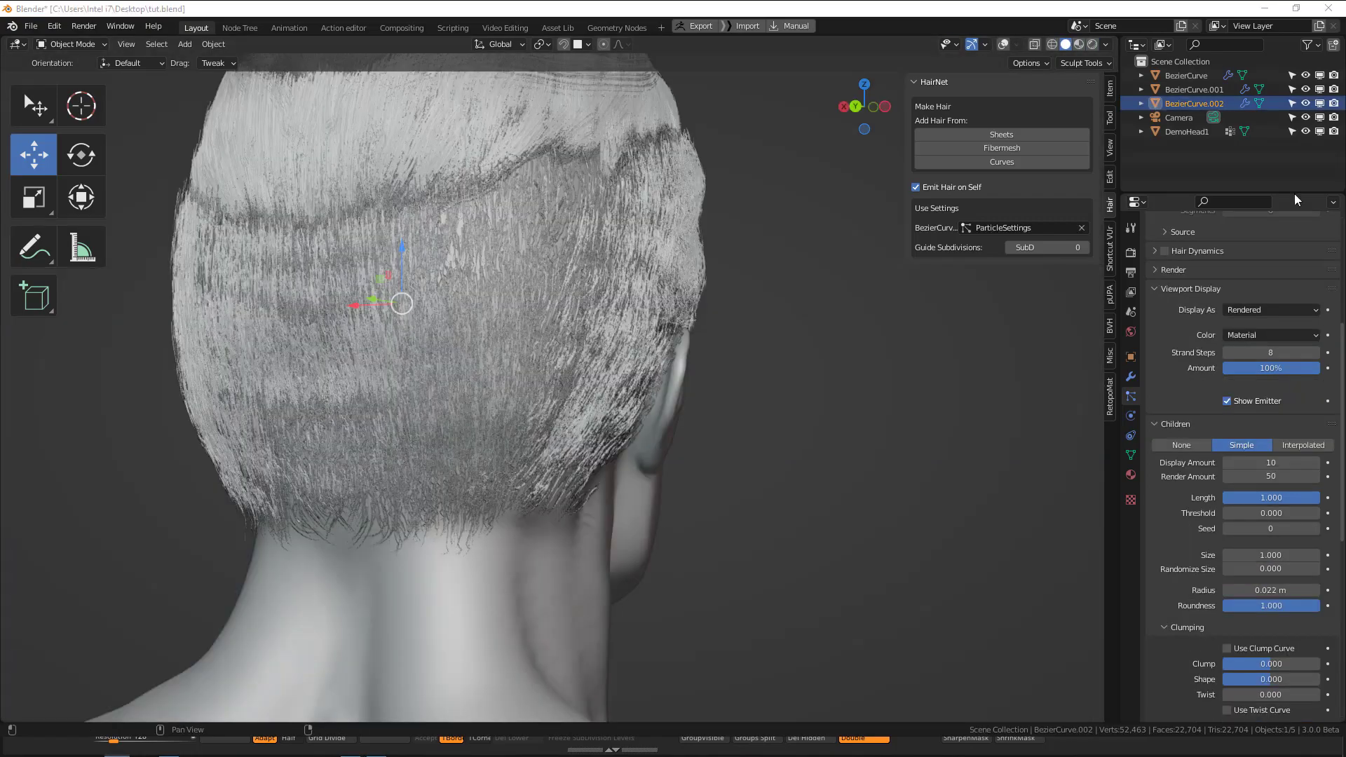
middle_drag(709, 343, 605, 334)
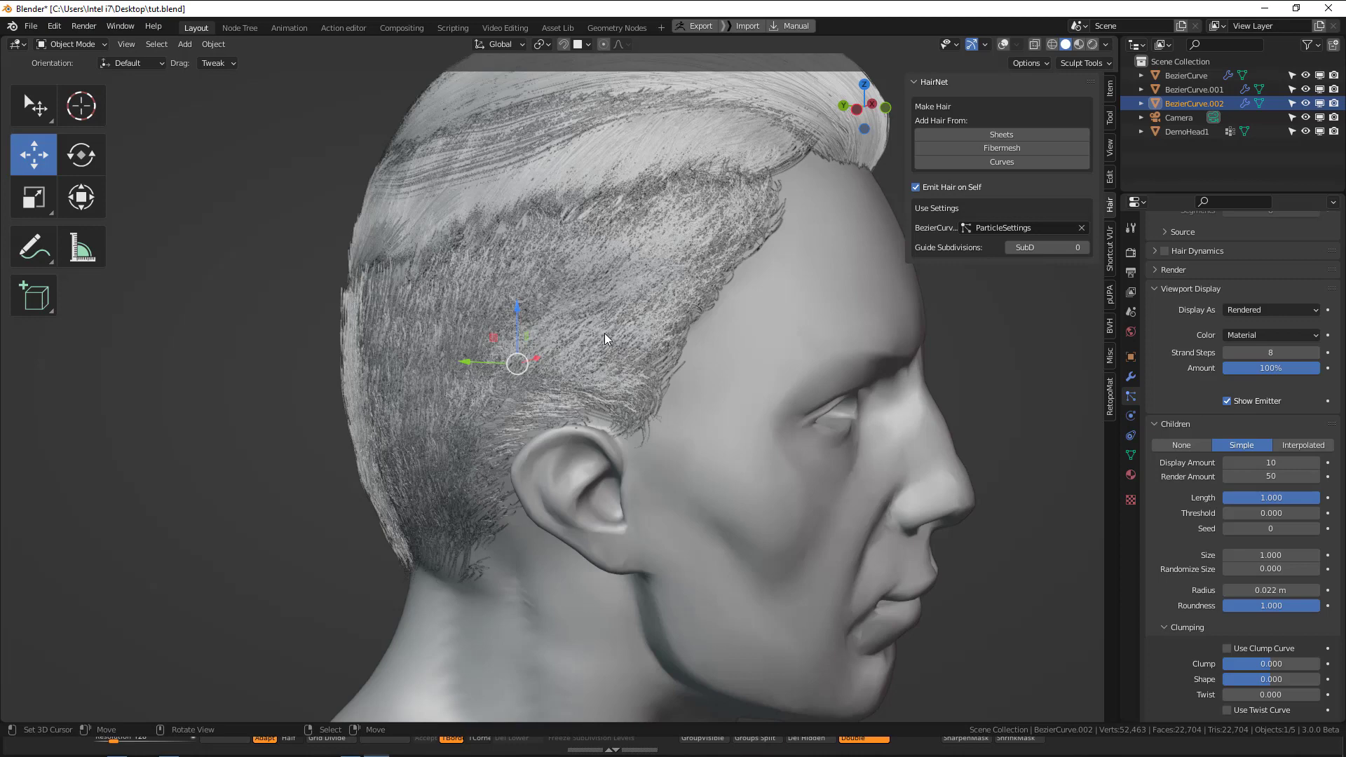
scroll(622, 360, down, 3)
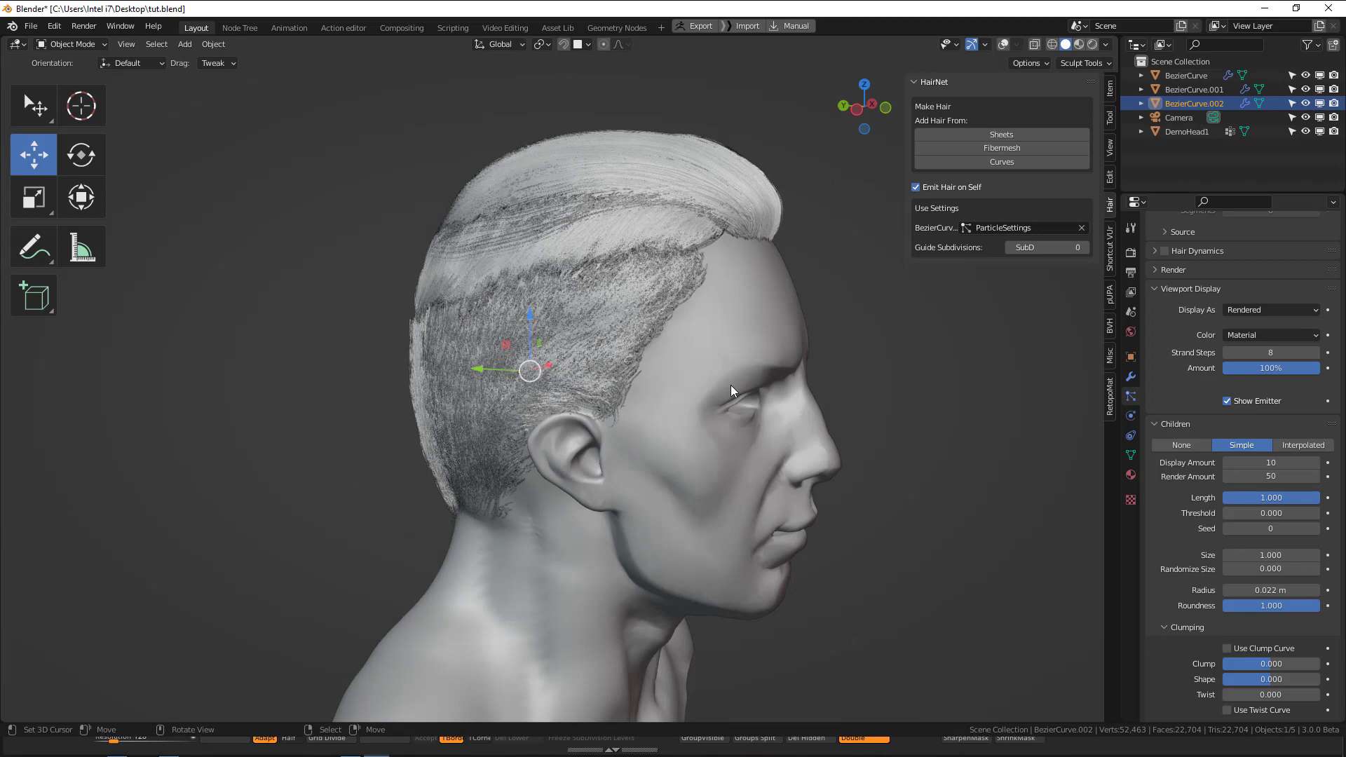
Examine the lower side and back hair of the head from several angles.
middle_drag(731, 385, 710, 367)
shift+middle_drag(693, 444, 592, 268)
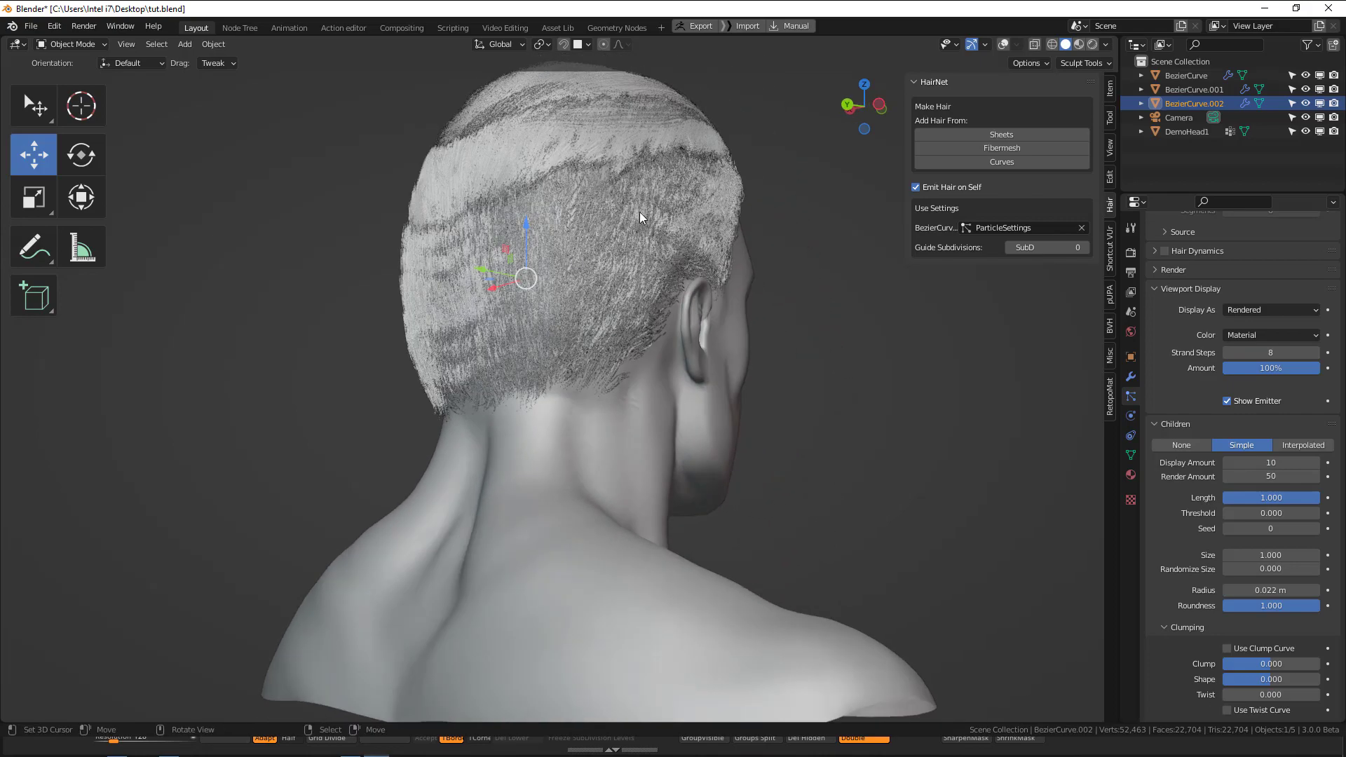
middle_drag(640, 212, 554, 315)
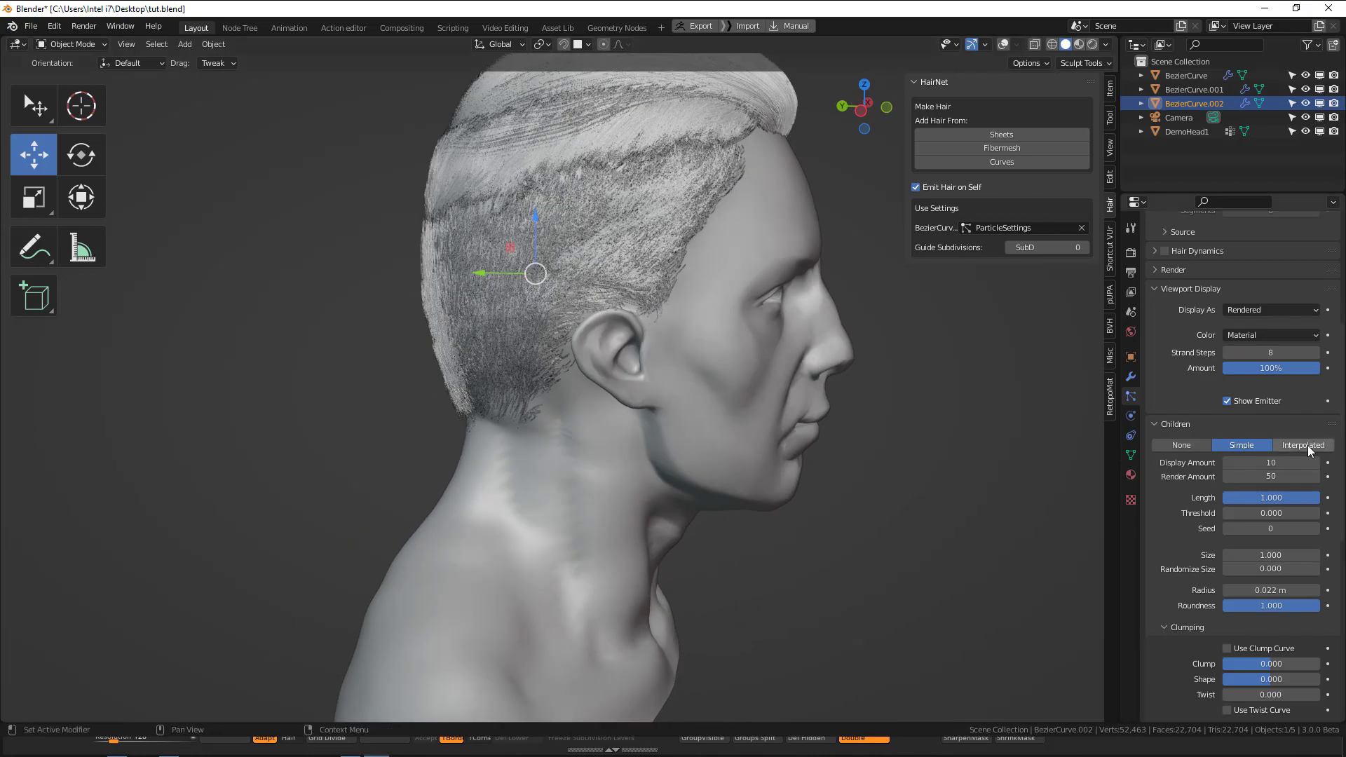
mouse_move(673, 421)
middle_down()
mouse_move(638, 397)
mouse_move(650, 313)
mouse_move(658, 416)
mouse_move(734, 398)
mouse_move(798, 266)
mouse_move(699, 237)
mouse_move(626, 322)
mouse_move(695, 310)
mouse_move(687, 335)
mouse_move(802, 330)
mouse_move(725, 350)
mouse_move(824, 359)
mouse_move(912, 400)
middle_up()
key(alt+a)
scroll(750, 318, up, 3)
Set the root and tip diameter of the lower side and back hair, BezierCurve.002, to 0.2 m.
click(750, 323)
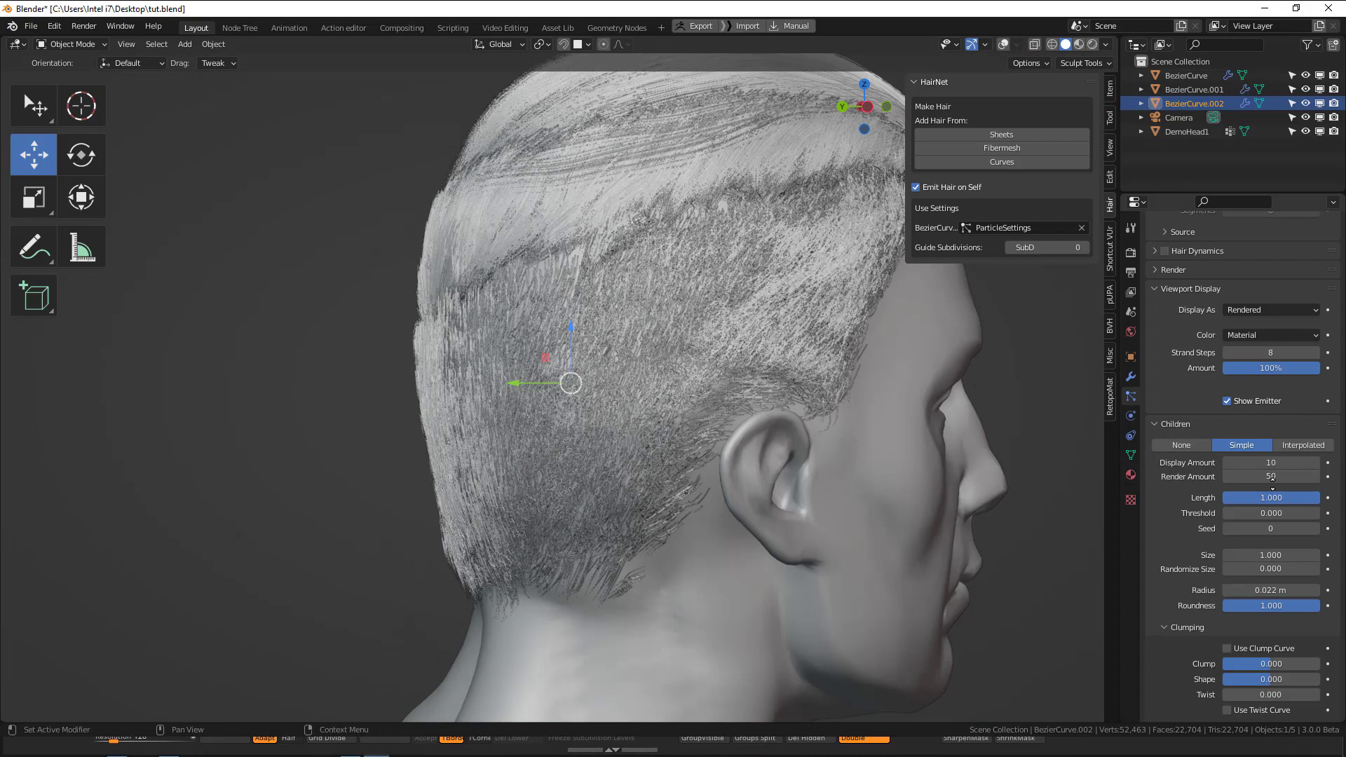
scroll(1161, 518, down, 6)
middle_drag(1080, 416, 846, 431)
drag(1245, 658, 1246, 673)
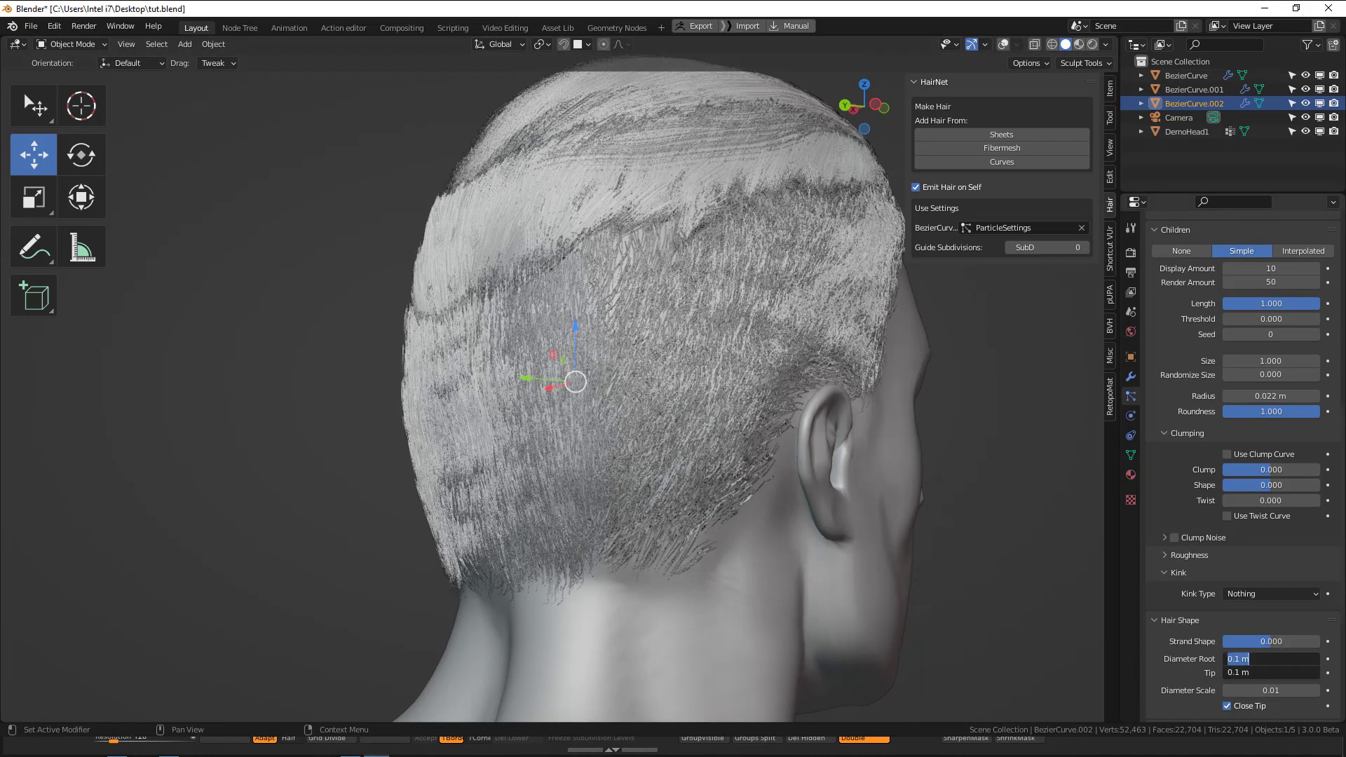
text(.2)
key(Return)
middle_drag(880, 577, 824, 565)
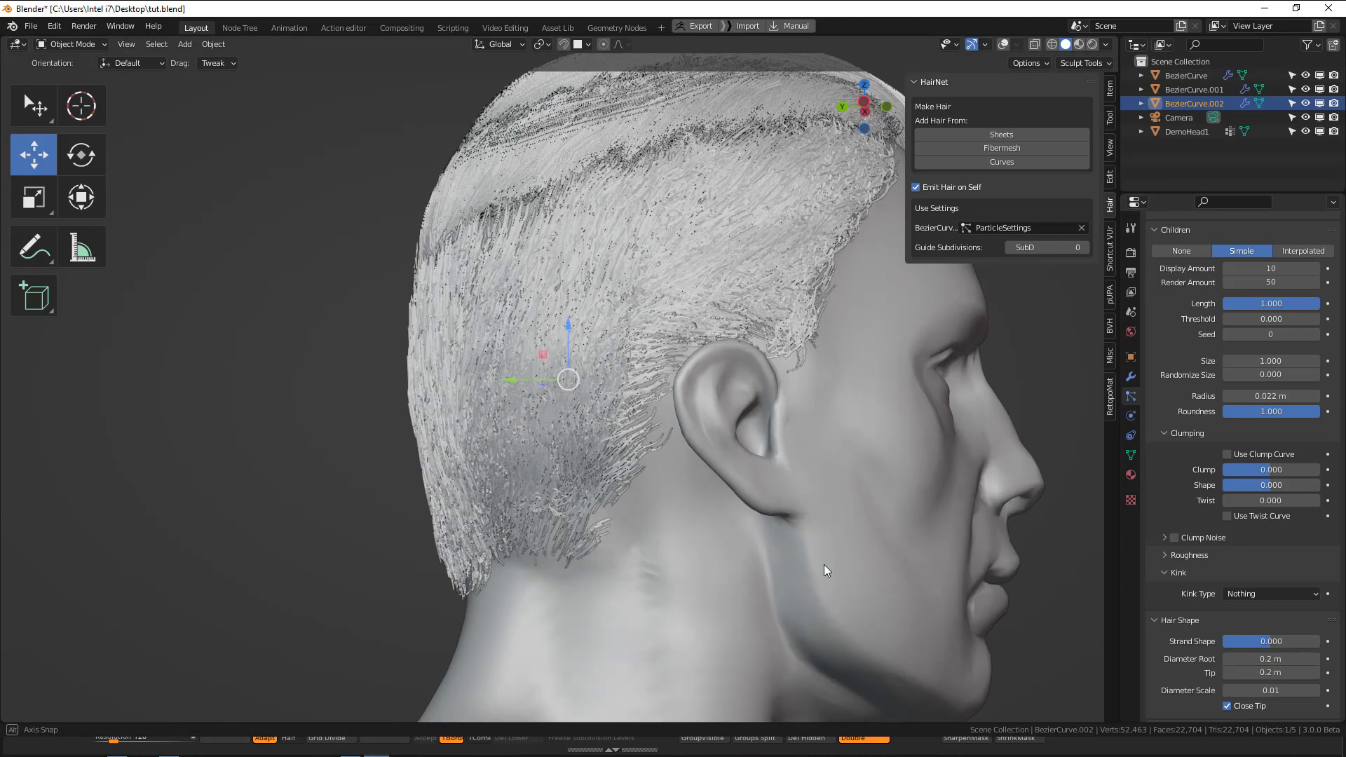
Set the root and tip diameter of BezierCurve.002's hair to 0.05 m and check the strands around the ear and back.
drag(1272, 660, 1272, 673)
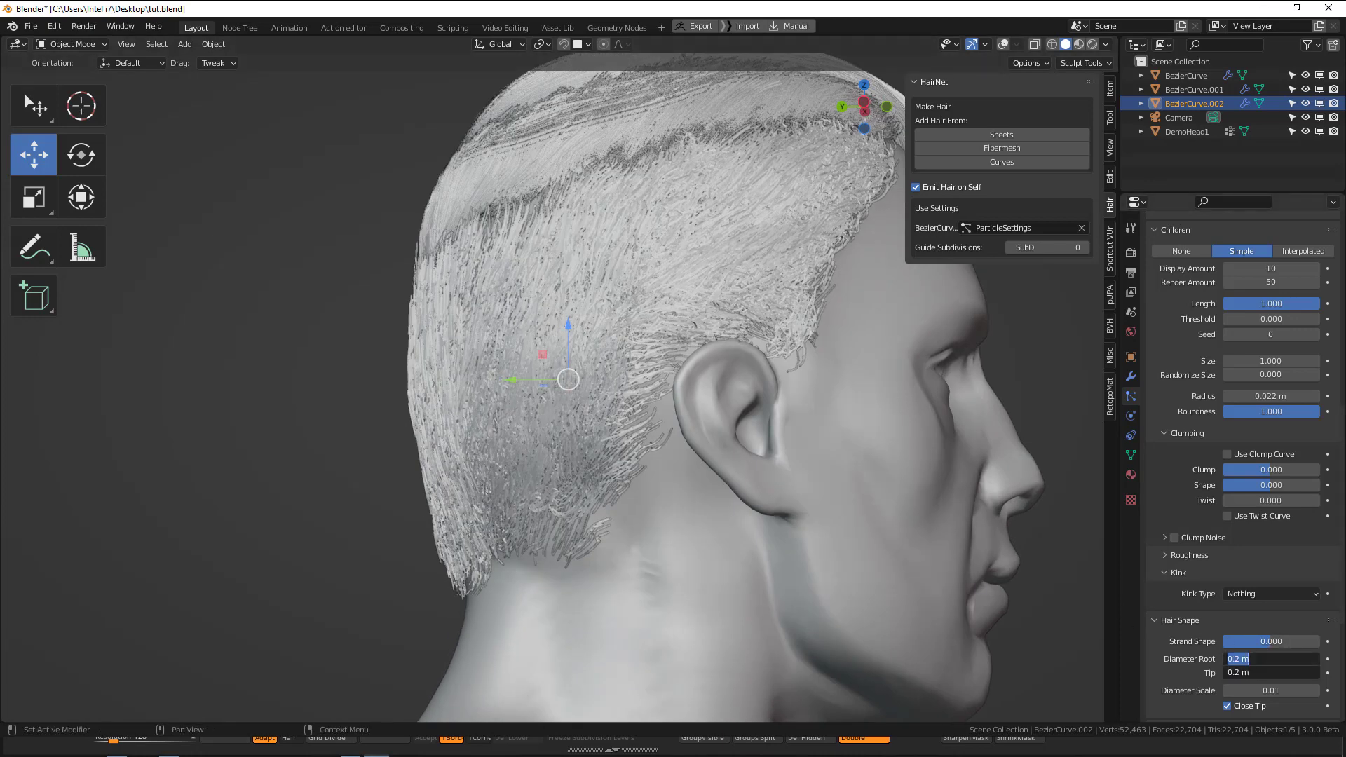
text(.05)
key(Return)
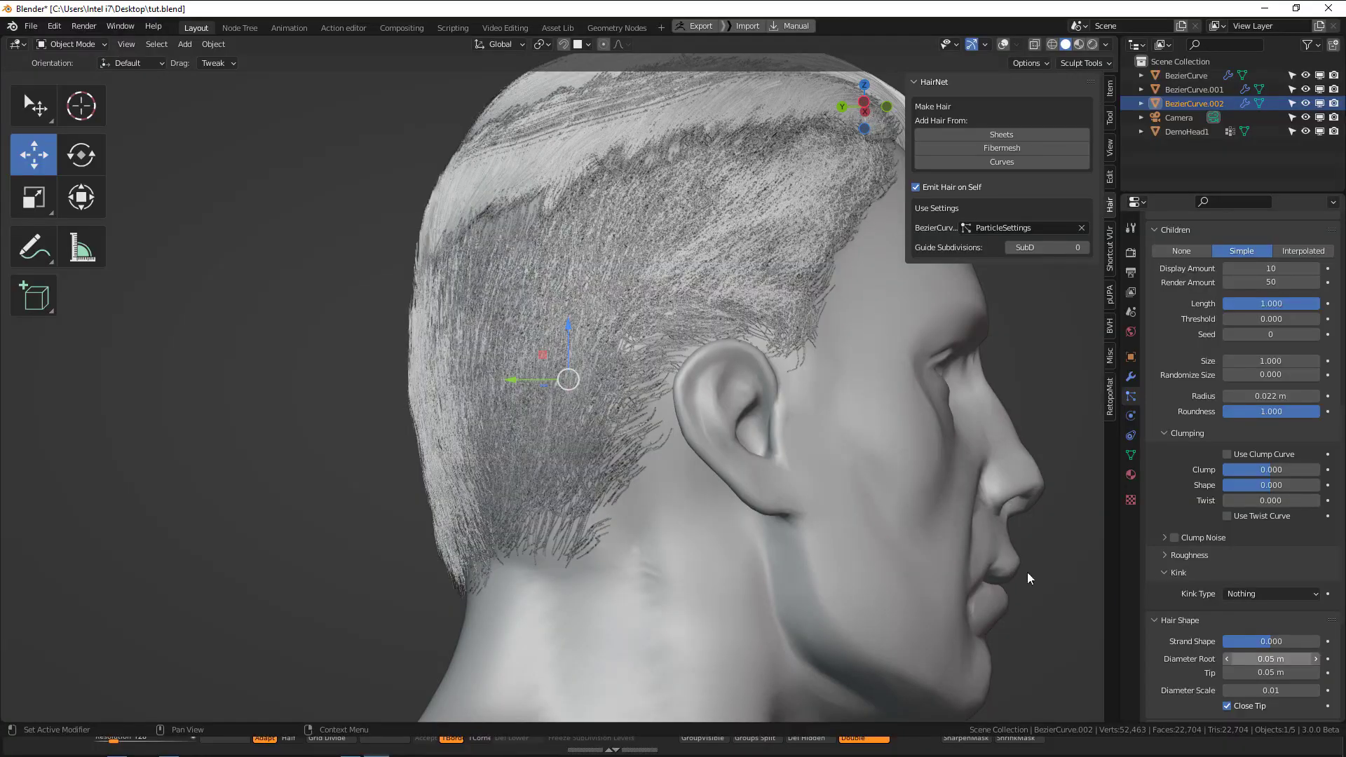
middle_drag(1028, 575, 604, 354)
scroll(809, 404, up, 2)
middle_drag(809, 405, 1094, 384)
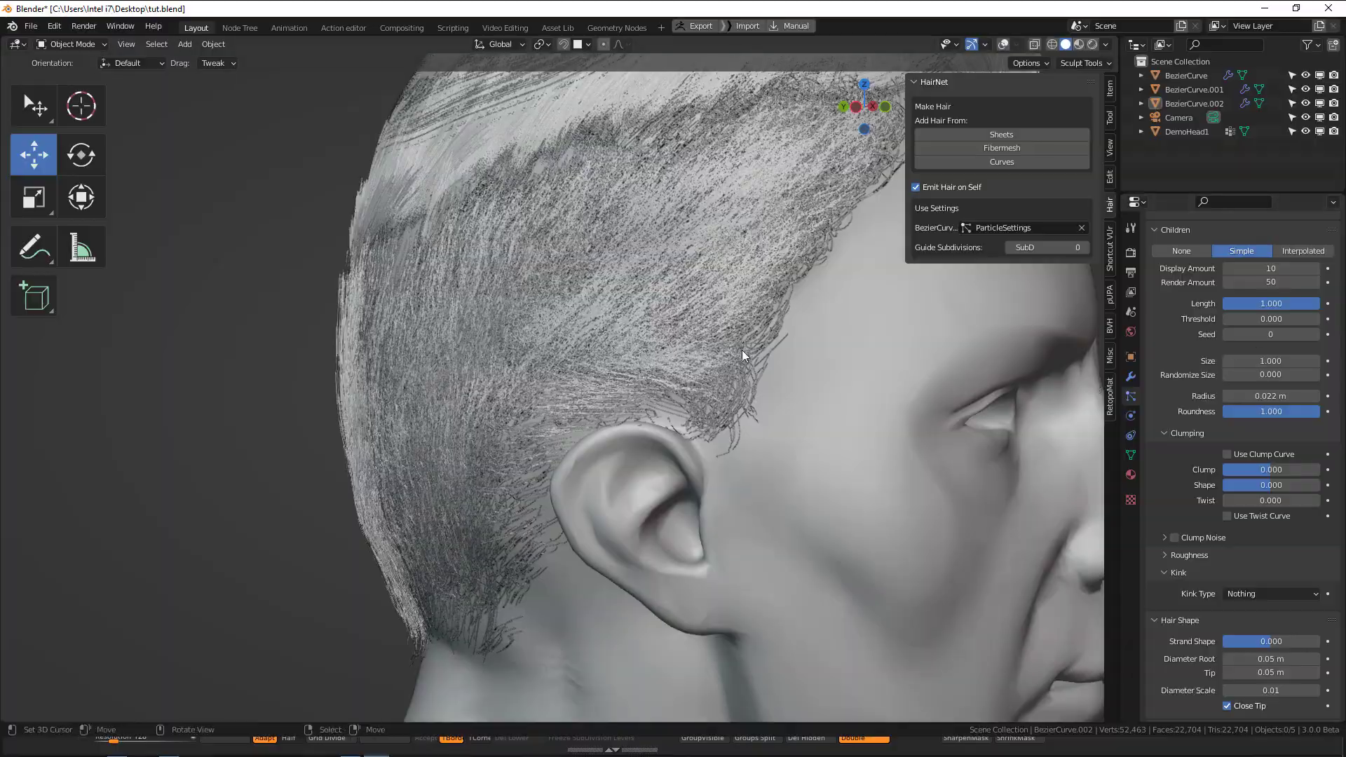
middle_drag(742, 351, 878, 387)
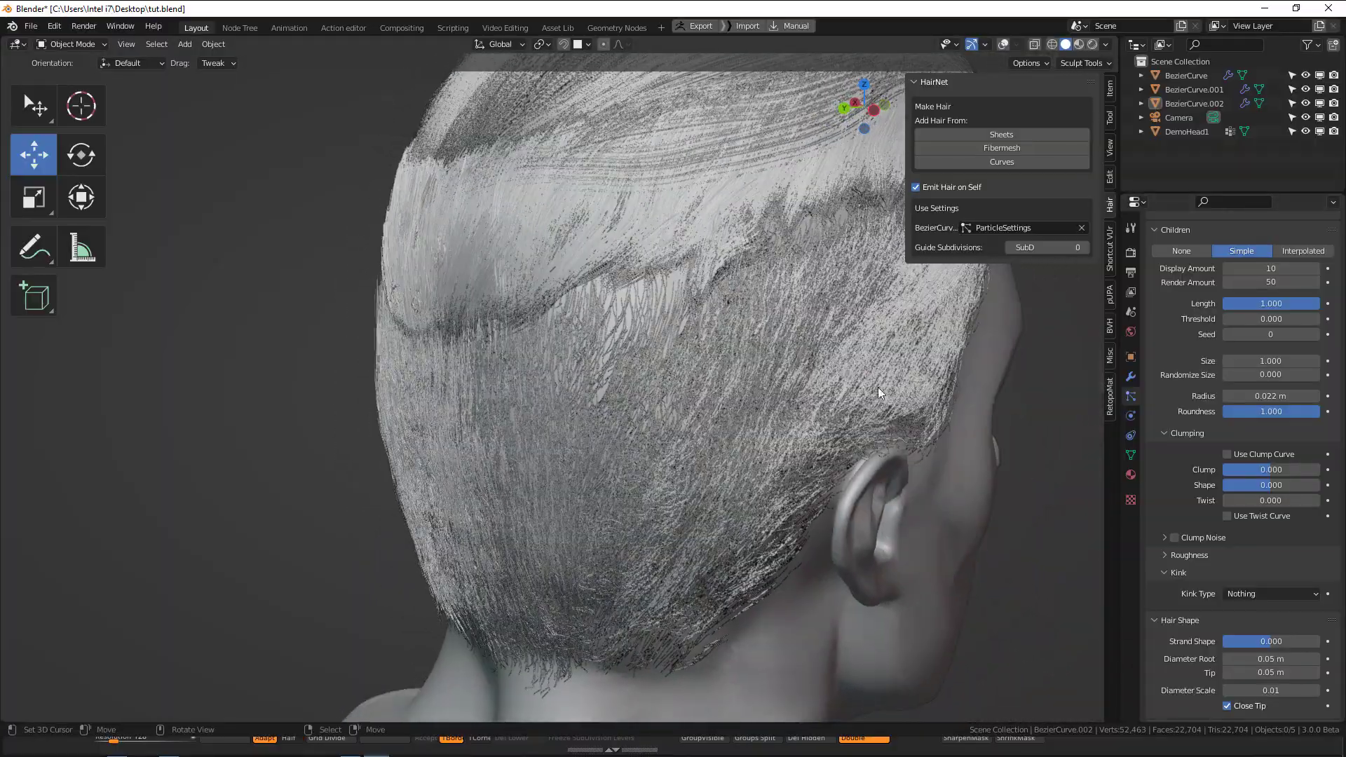
Reduce the diameter scale of BezierCurve.002's hair to make its strands thinner.
scroll(882, 397, up, 3)
scroll(838, 479, up, 2)
middle_drag(838, 480, 933, 491)
double_click(1283, 690)
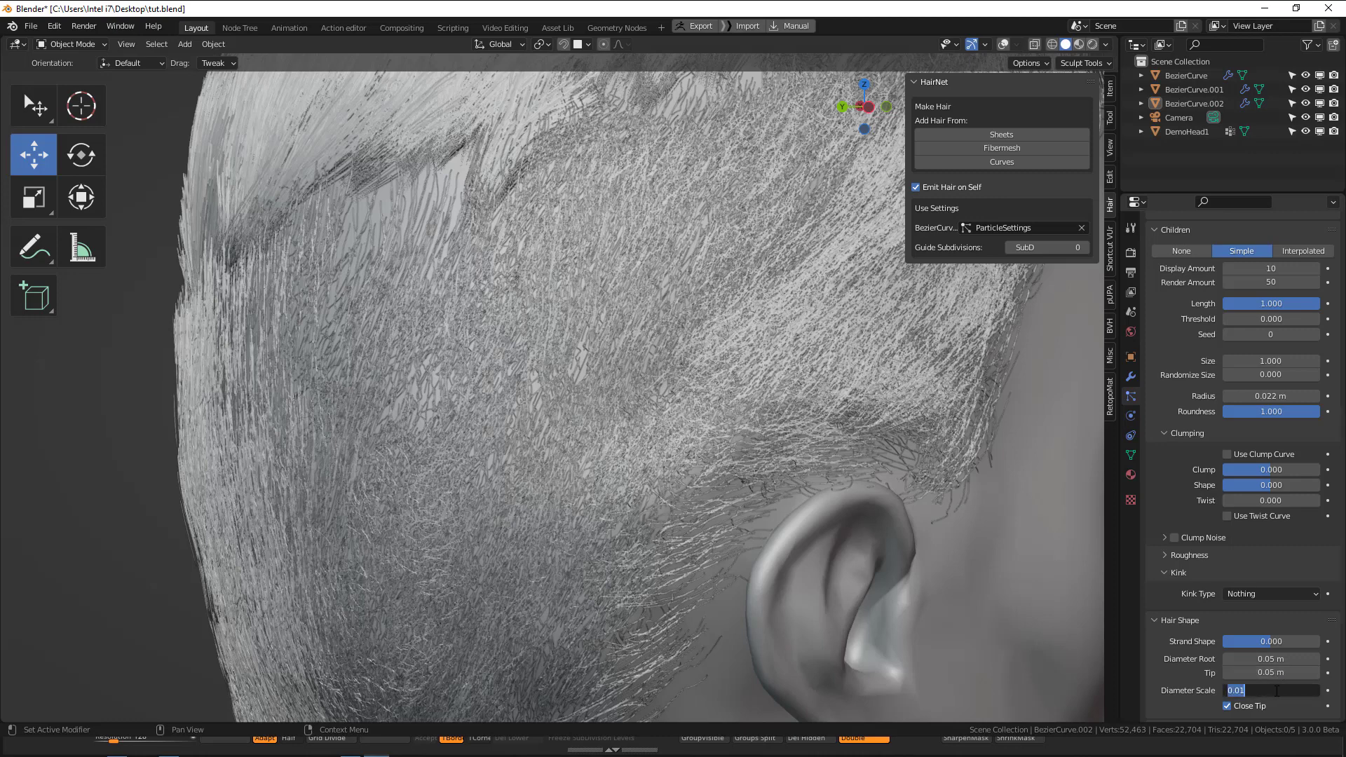
click(1277, 691)
key(Return)
scroll(549, 477, down, 3)
middle_drag(549, 477, 519, 465)
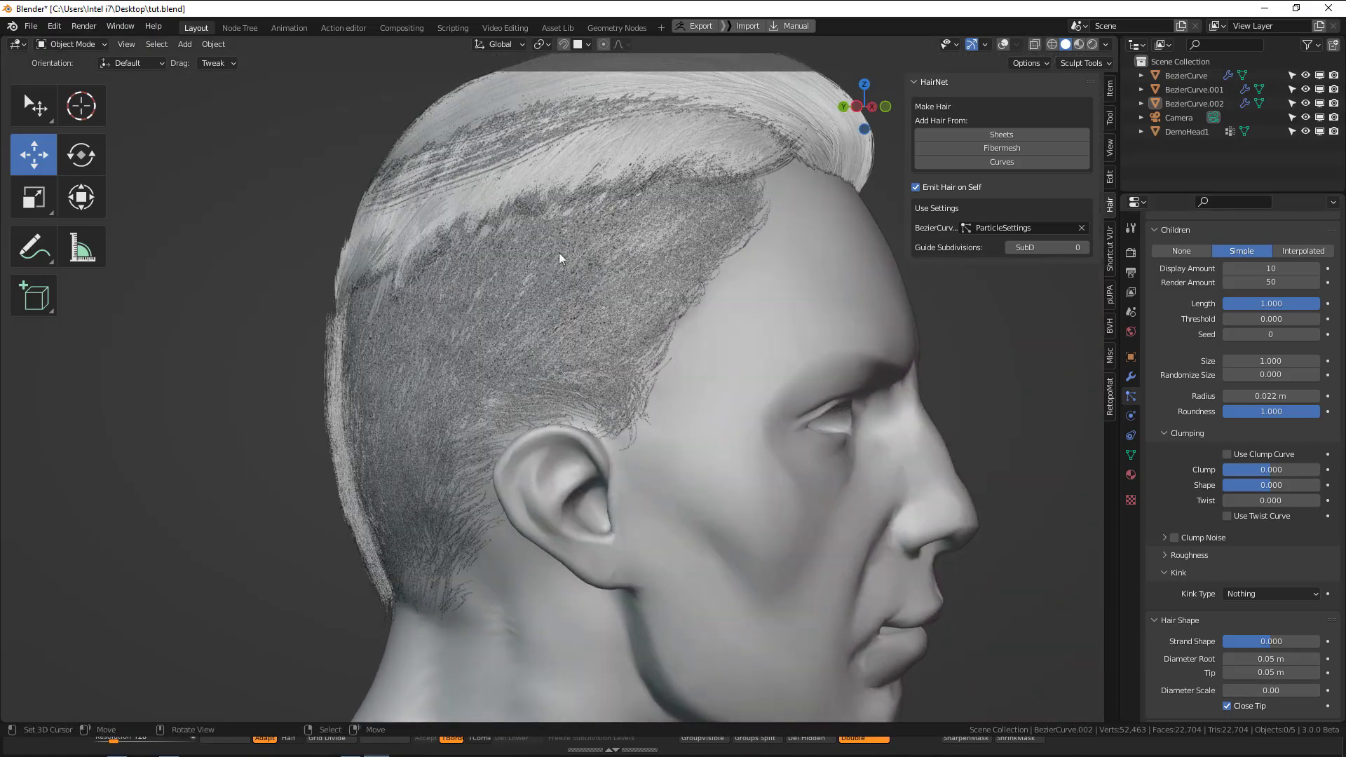
Set the root and tip diameter of the middle band's hair, BezierCurve.001, to 0.04 m.
middle_drag(560, 258, 659, 272)
click(668, 296)
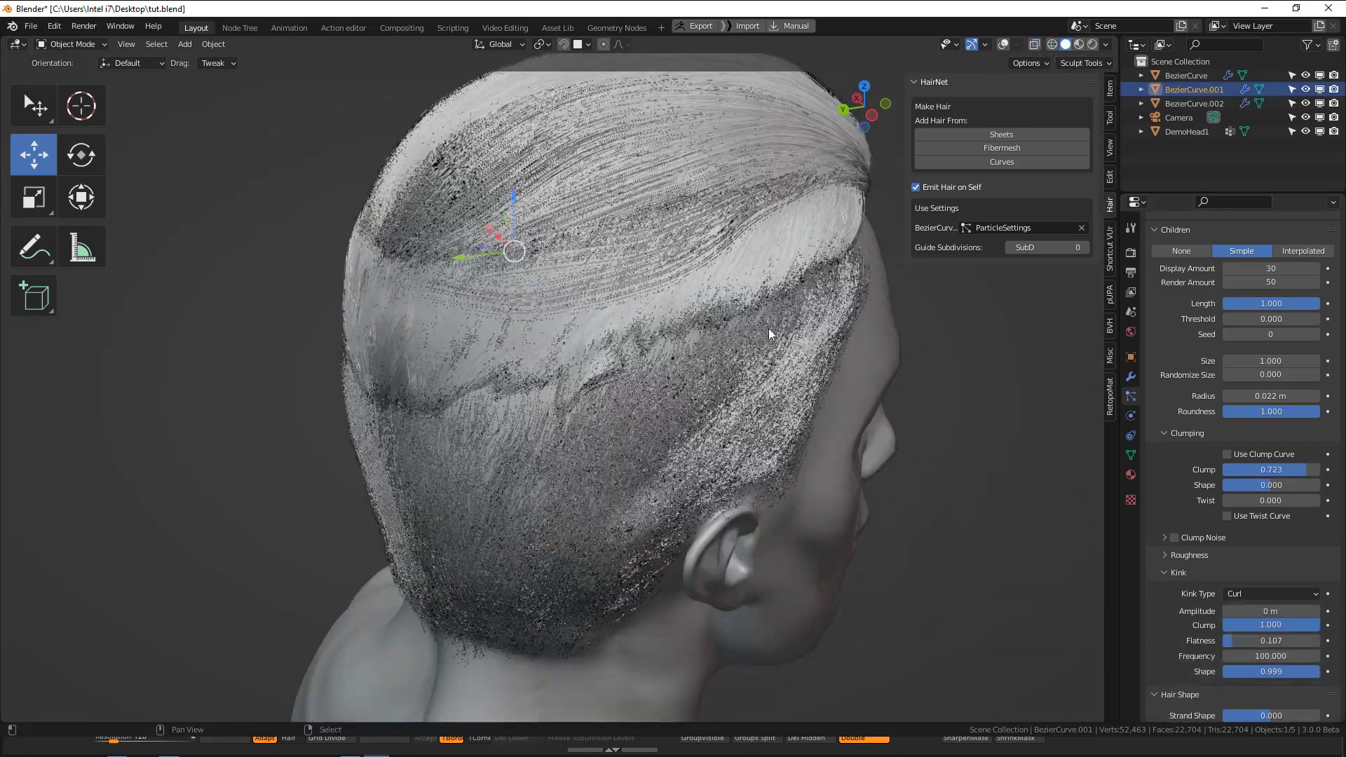
scroll(1208, 524, down, 5)
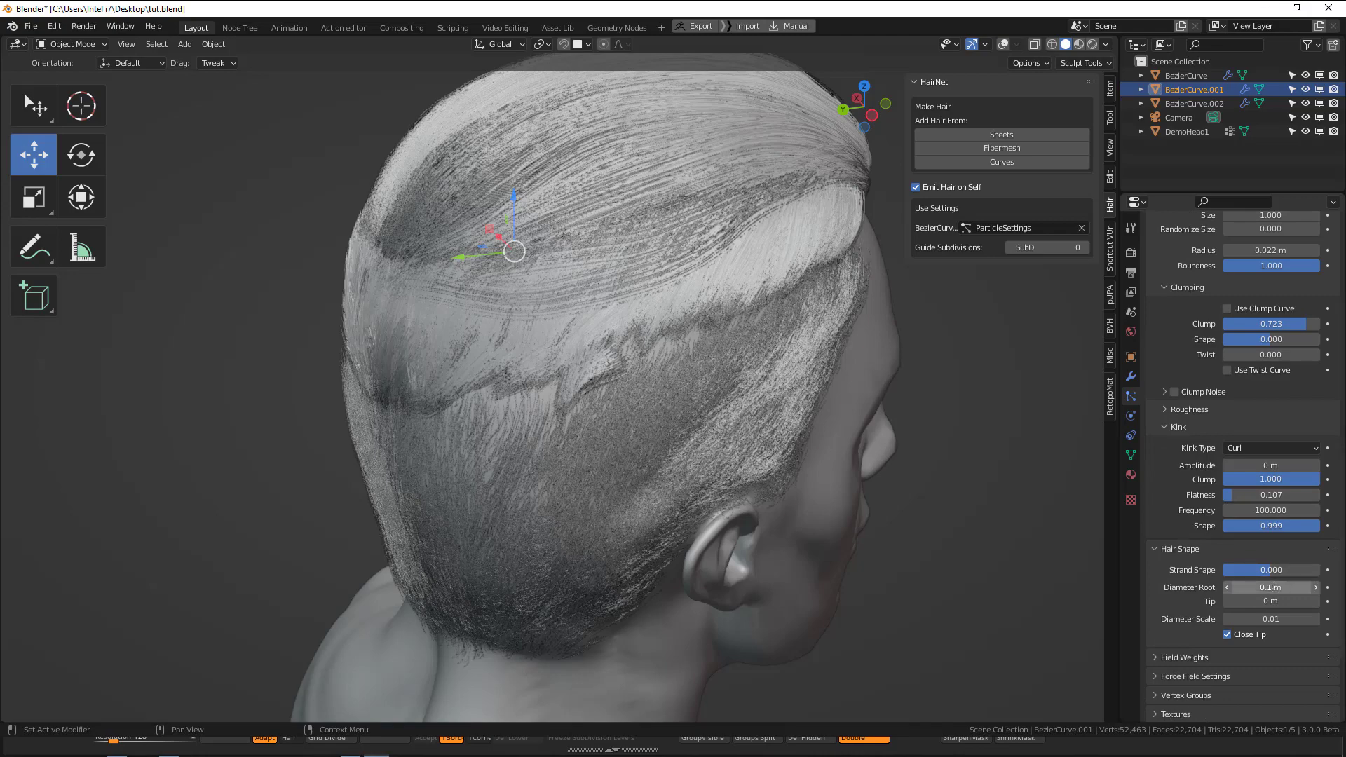
drag(1282, 588, 1283, 601)
text(.0)
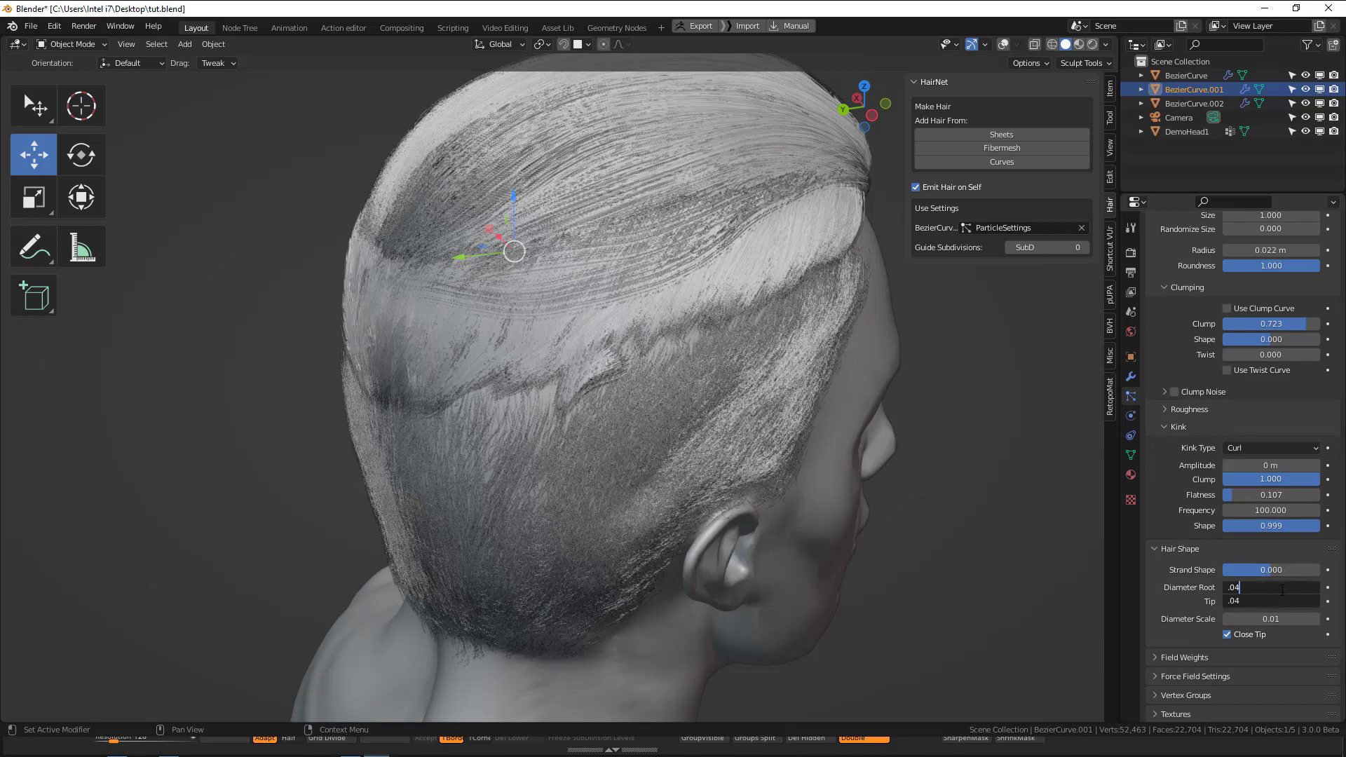
text(4)
key(Return)
middle_drag(616, 330, 851, 394)
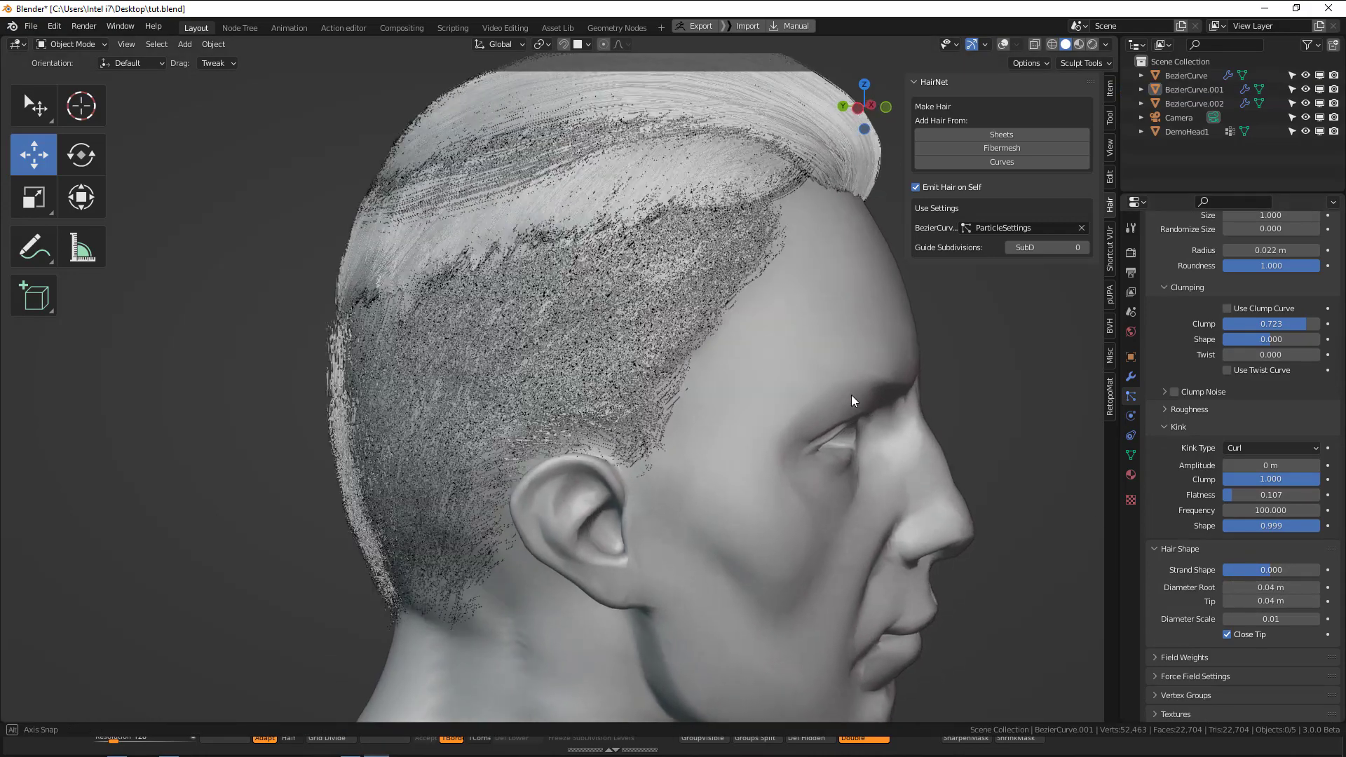
Set the root and tip diameter of BezierCurve.001's hair to 0.01 m.
scroll(1303, 511, up, 3)
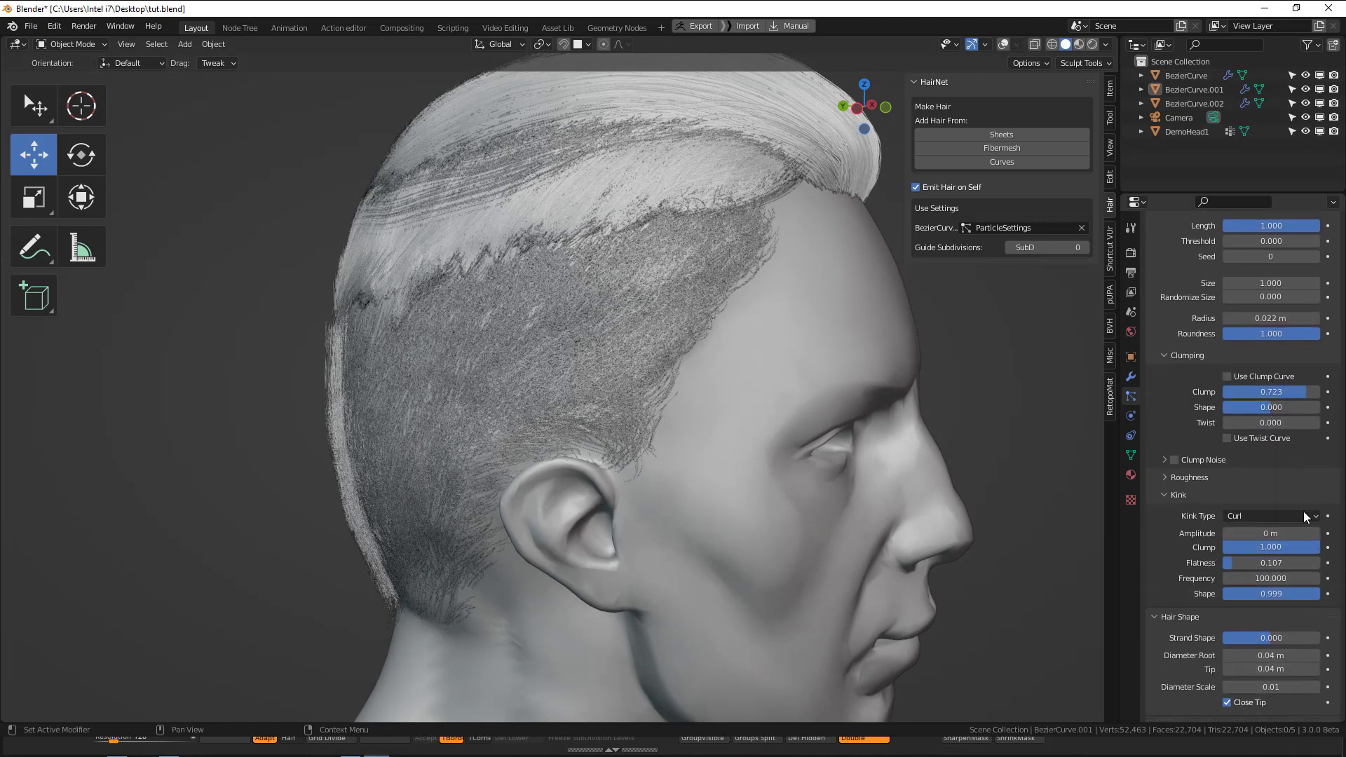
drag(1271, 656, 1270, 670)
text(.01)
key(Return)
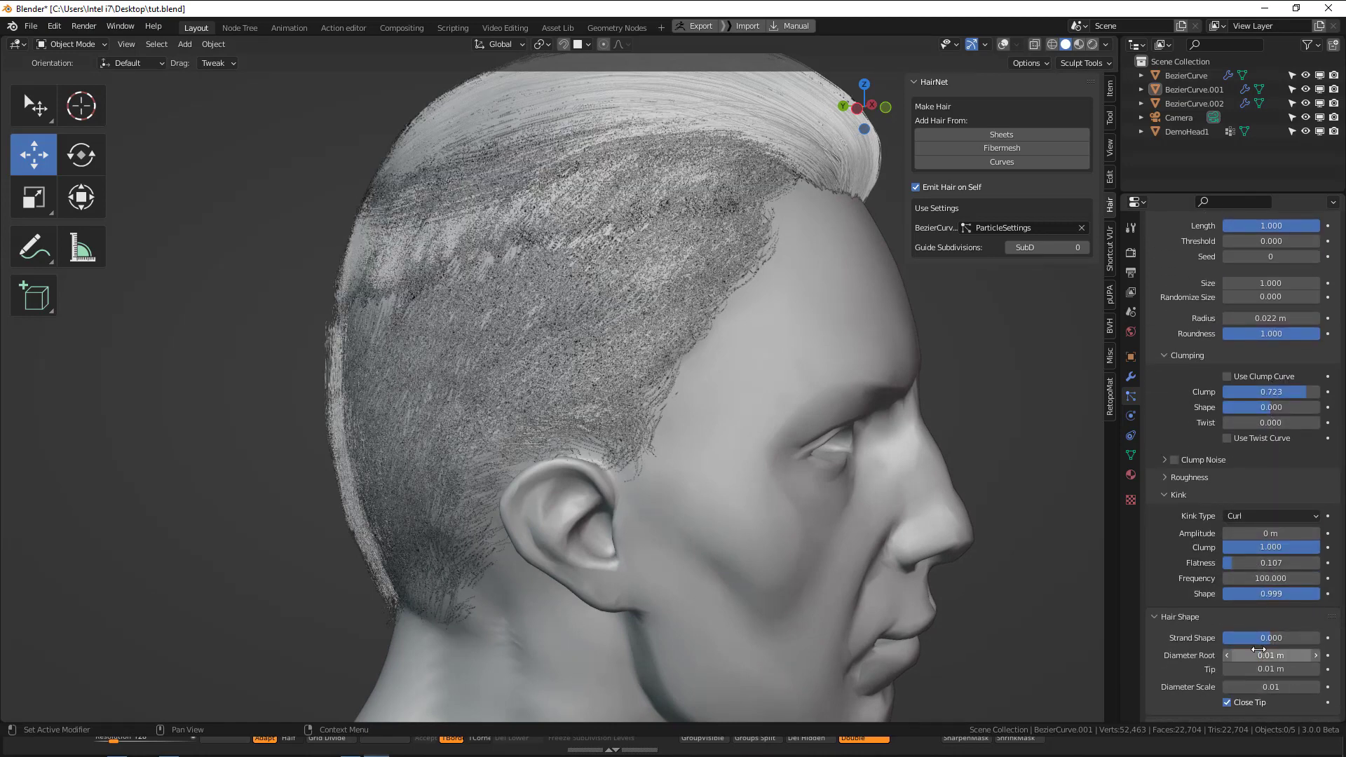
Set the root and tip diameter of BezierCurve.001's hair to 0.02 m and check it against the neighbouring sections.
drag(1256, 652, 1255, 669)
text(.02)
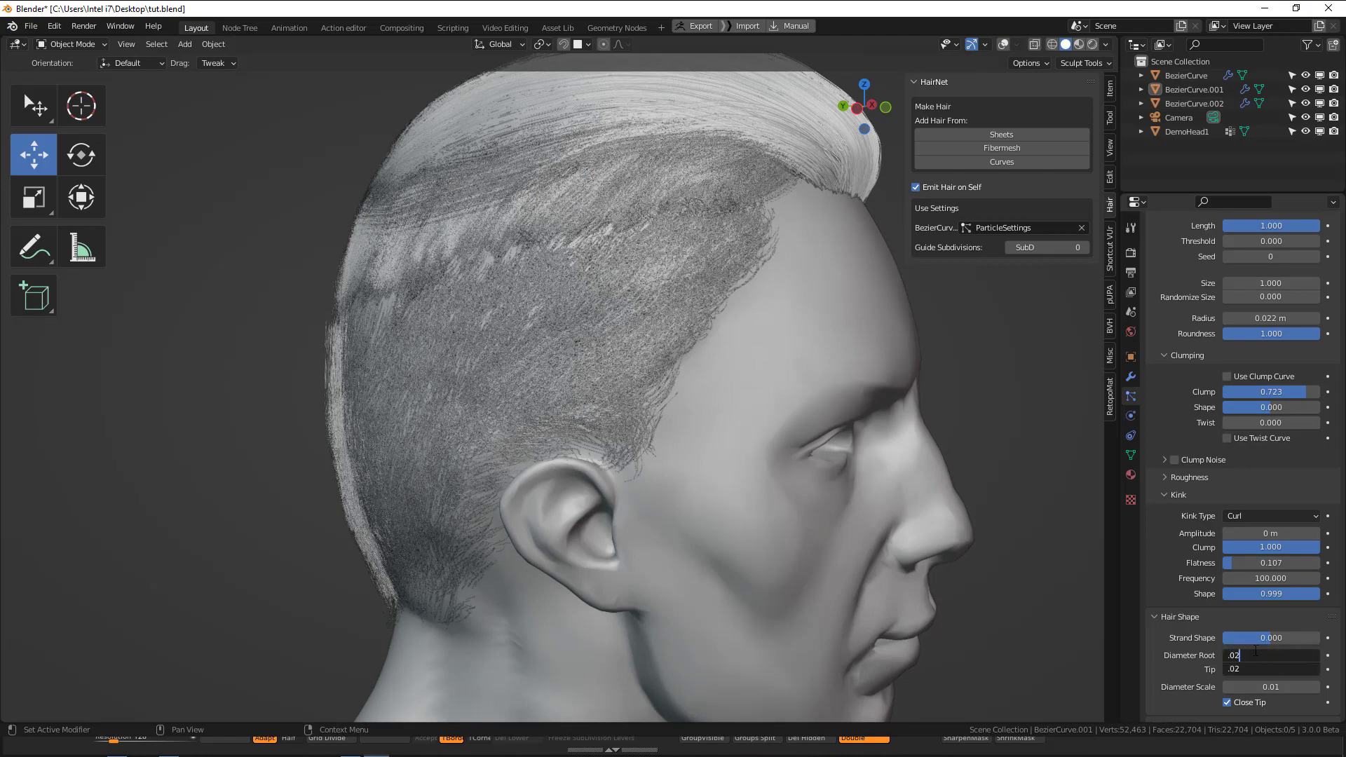
key(Return)
scroll(664, 301, down, 4)
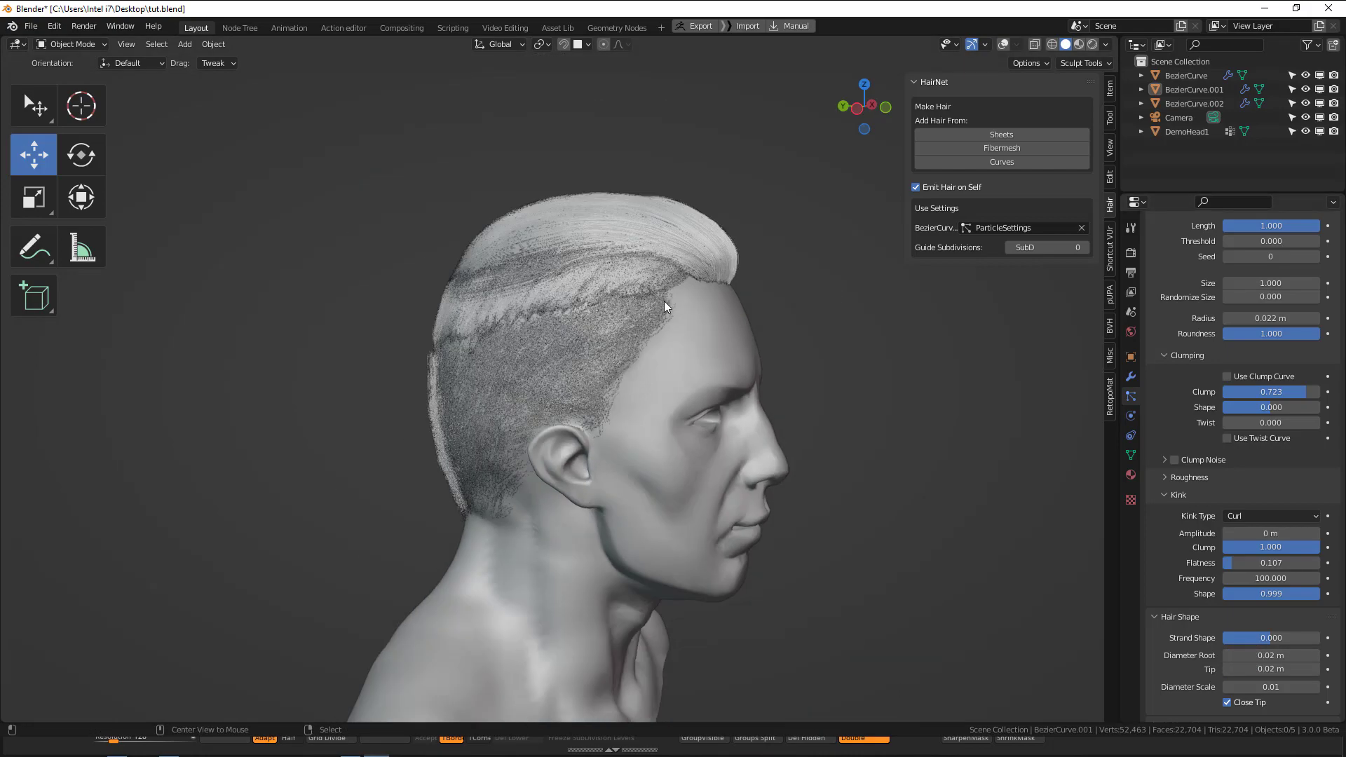
middle_drag(849, 349, 623, 331)
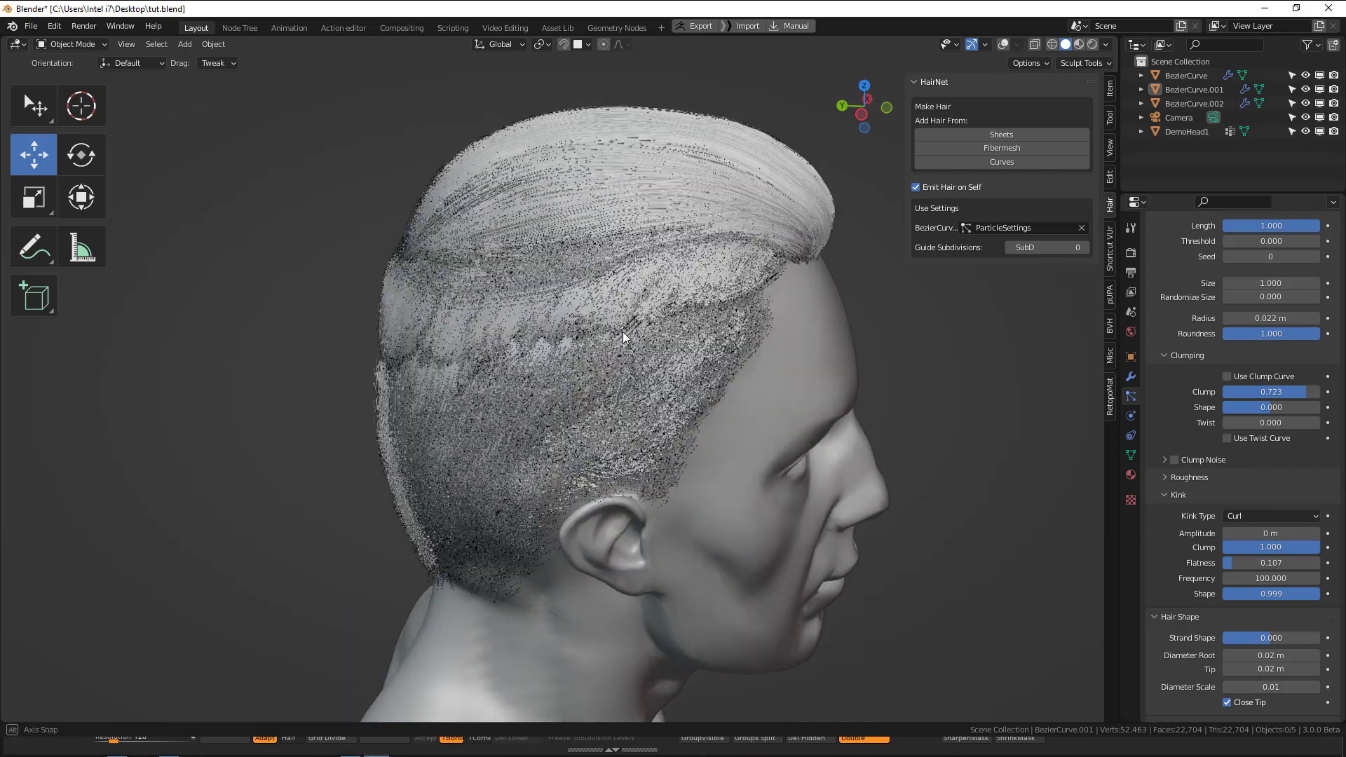
Try root and tip diameters of 0.005 m and 0.01 m on the top hair, BezierCurve.
click(811, 160)
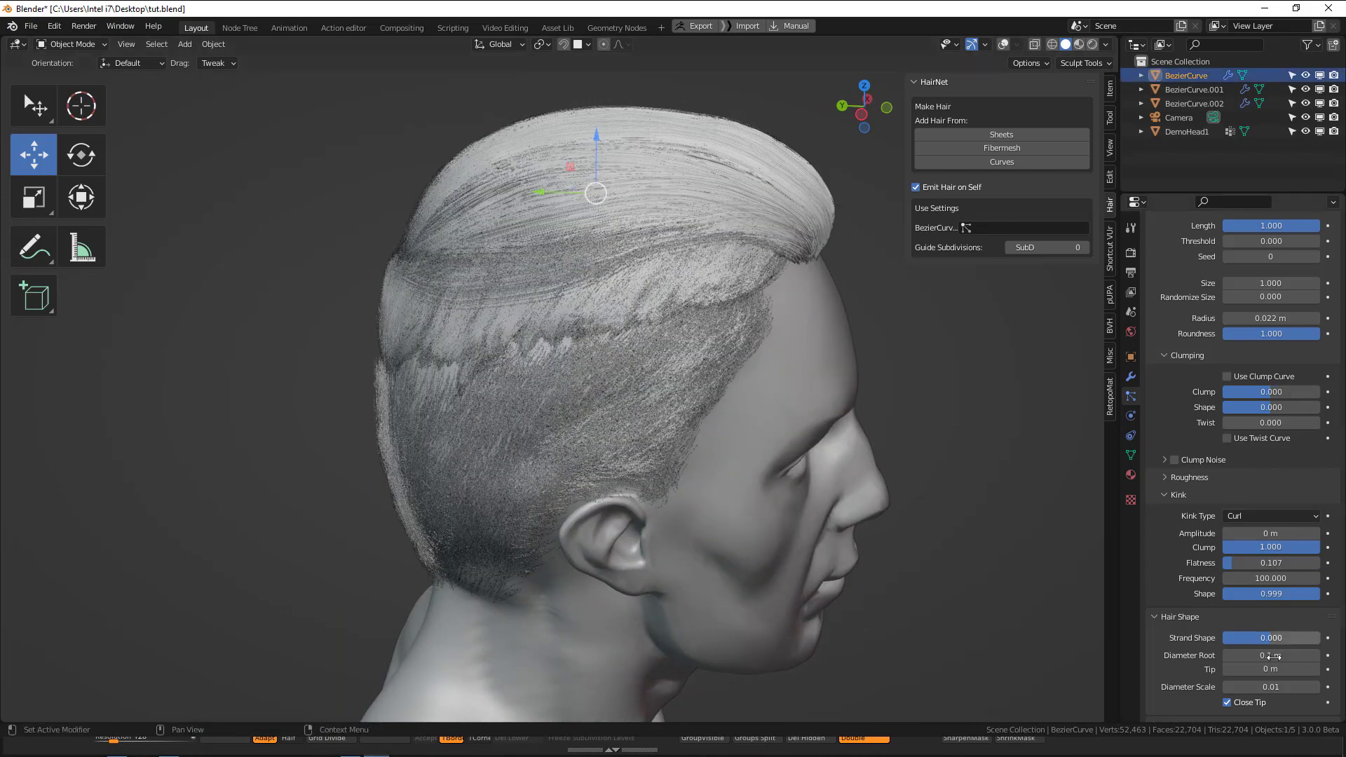
drag(1255, 655, 1255, 670)
text(.)
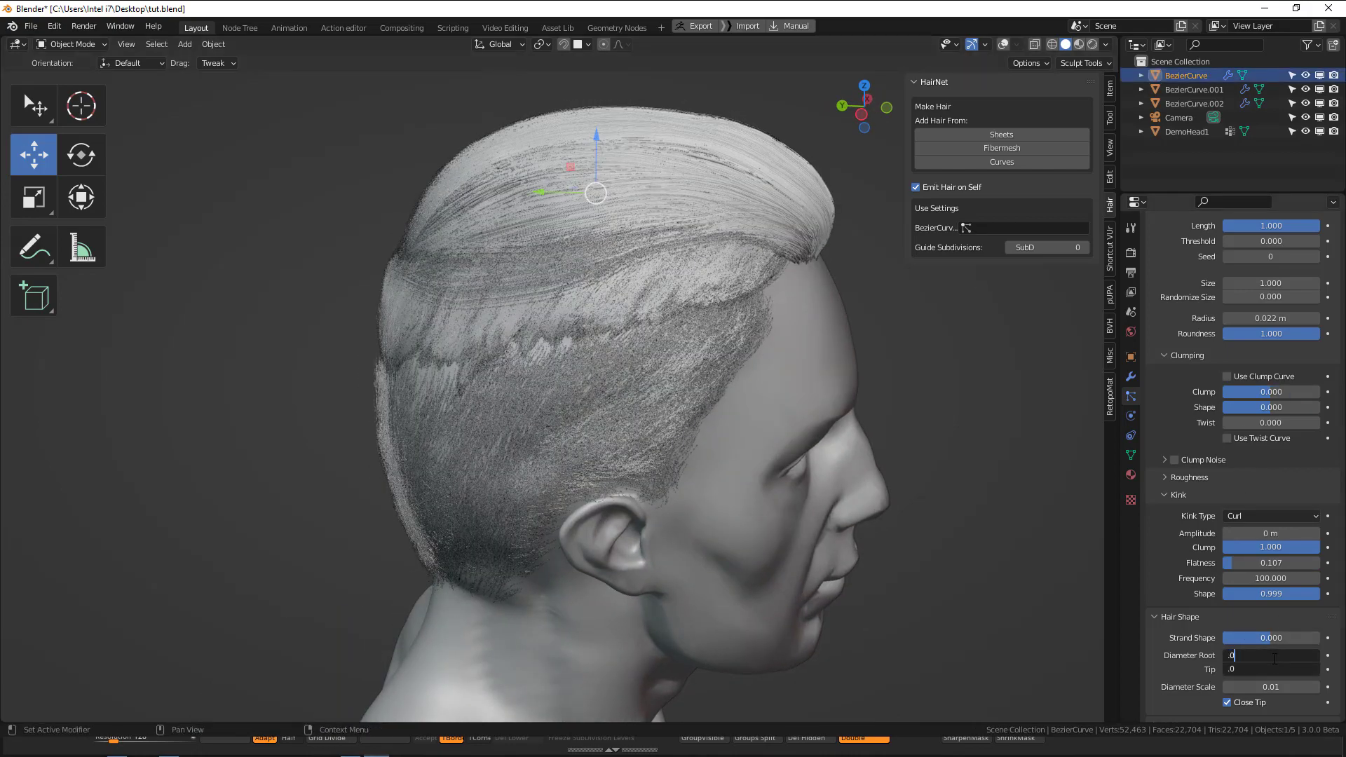
text(005)
key(Return)
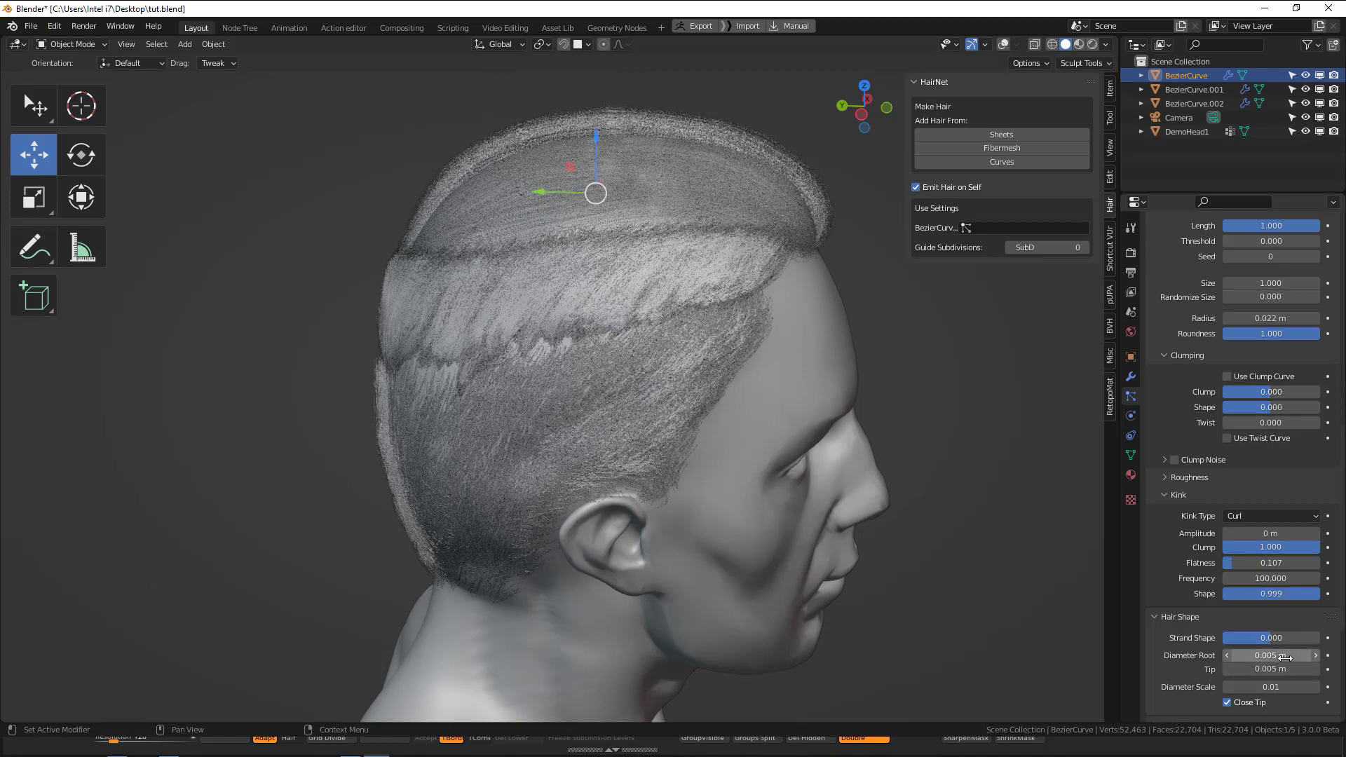
drag(1285, 656, 1288, 670)
text(.01)
key(Return)
Set the root and tip diameter of the top hair, BezierCurve, to 0.03 m and check it from the front.
text(.)
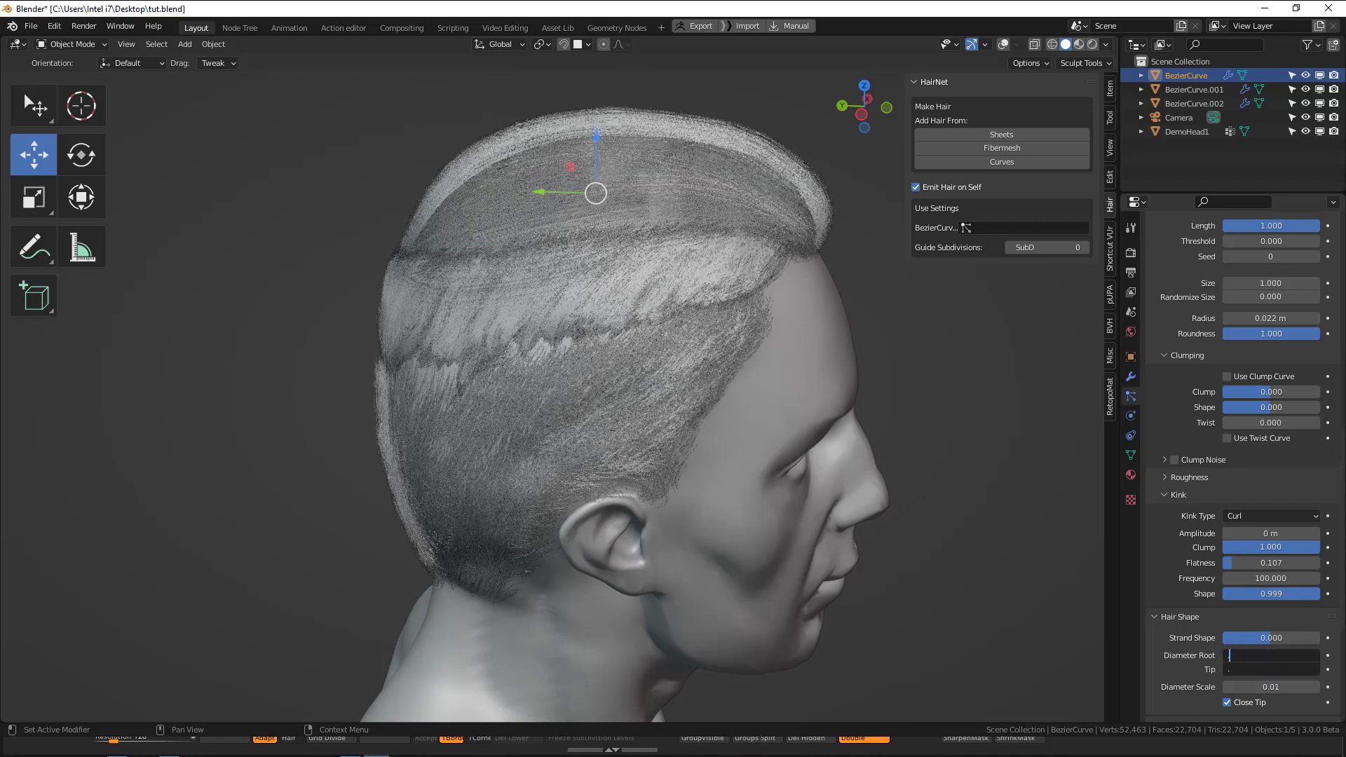
text(03)
key(Return)
key(alt+a)
middle_drag(738, 389, 625, 359)
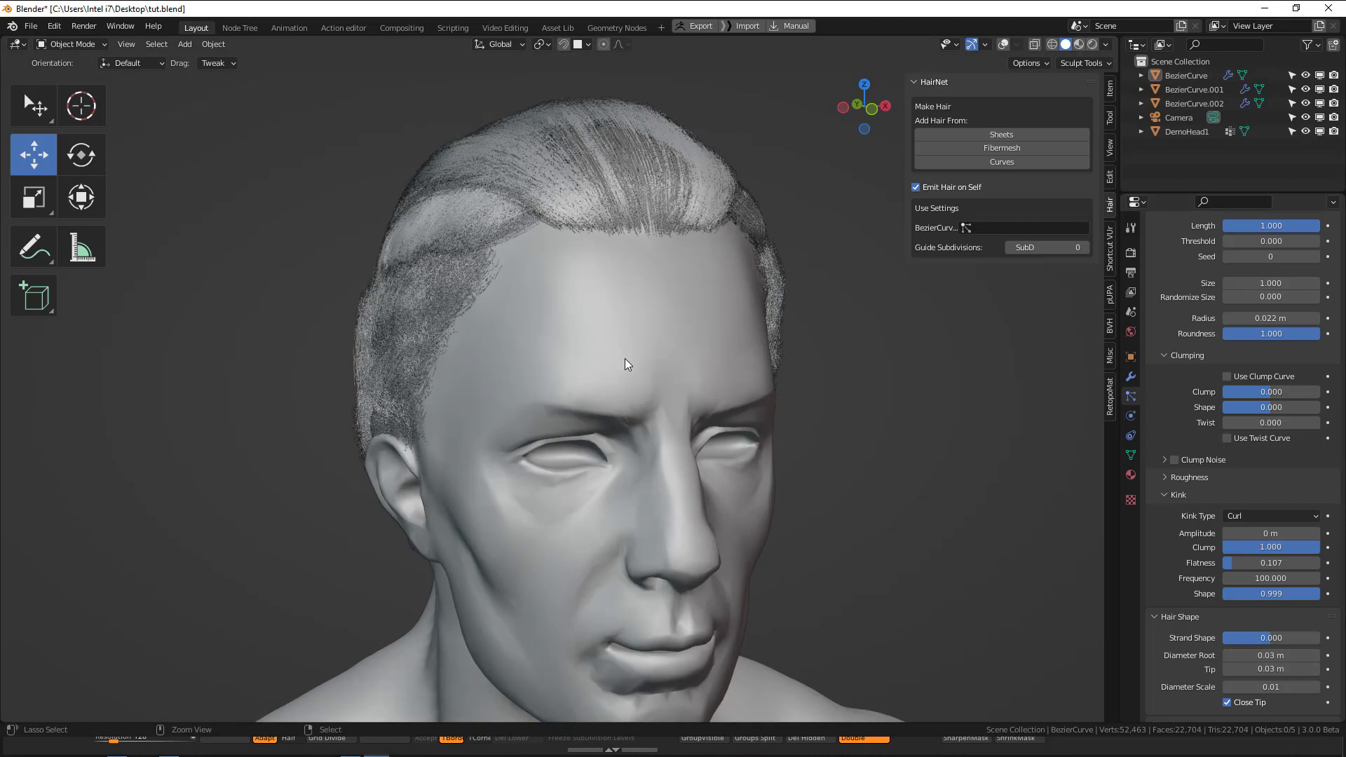
Save the file, render the image and inspect the thinner hair before returning to the 3D view.
key(ctrl+s)
key(F12)
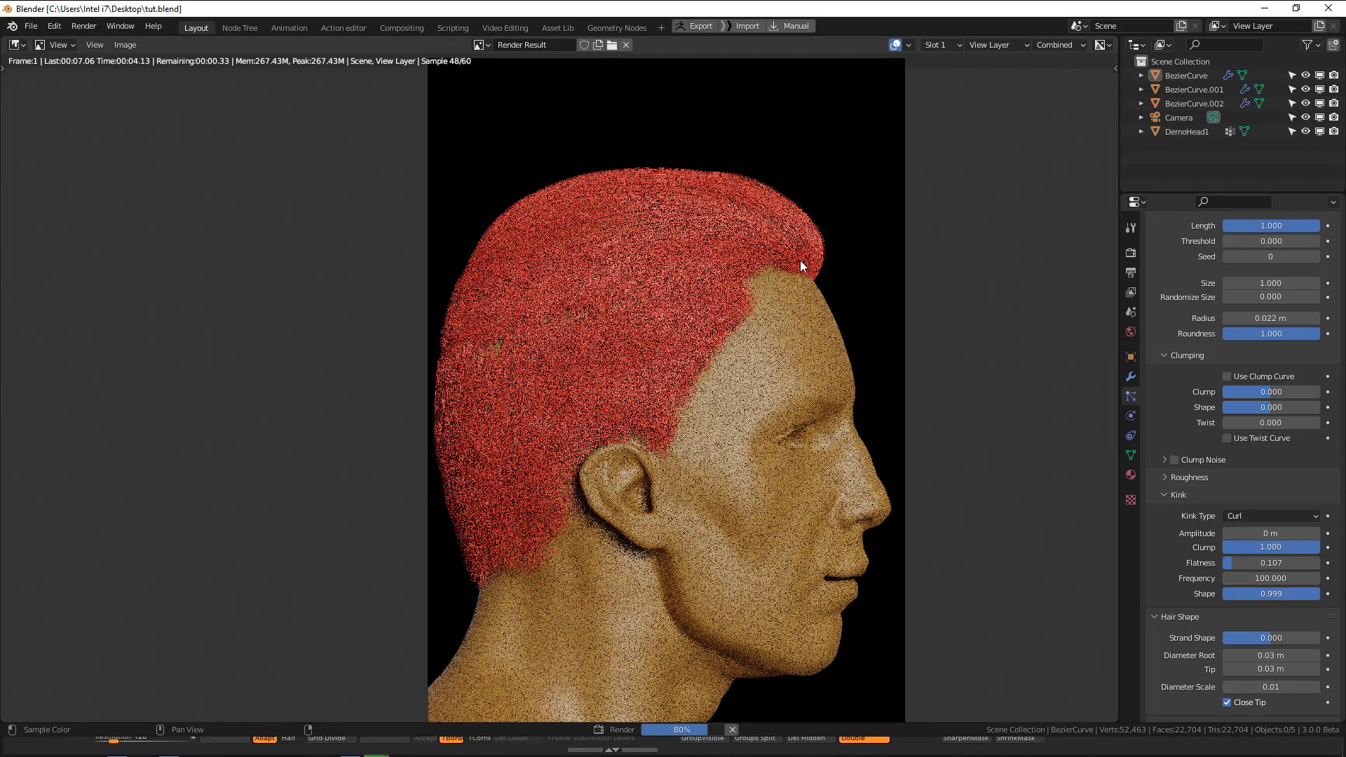
scroll(801, 262, down, 1)
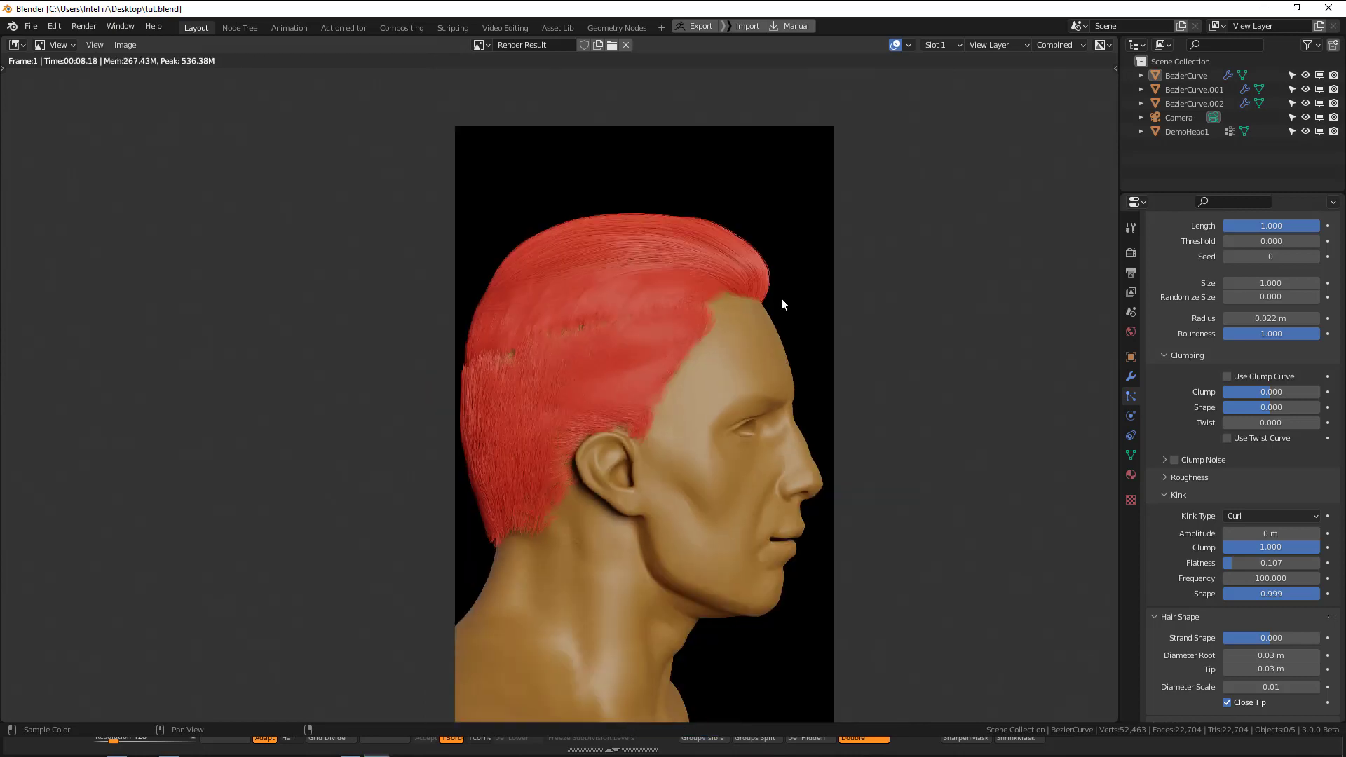
scroll(785, 296, up, 2)
key(Escape)
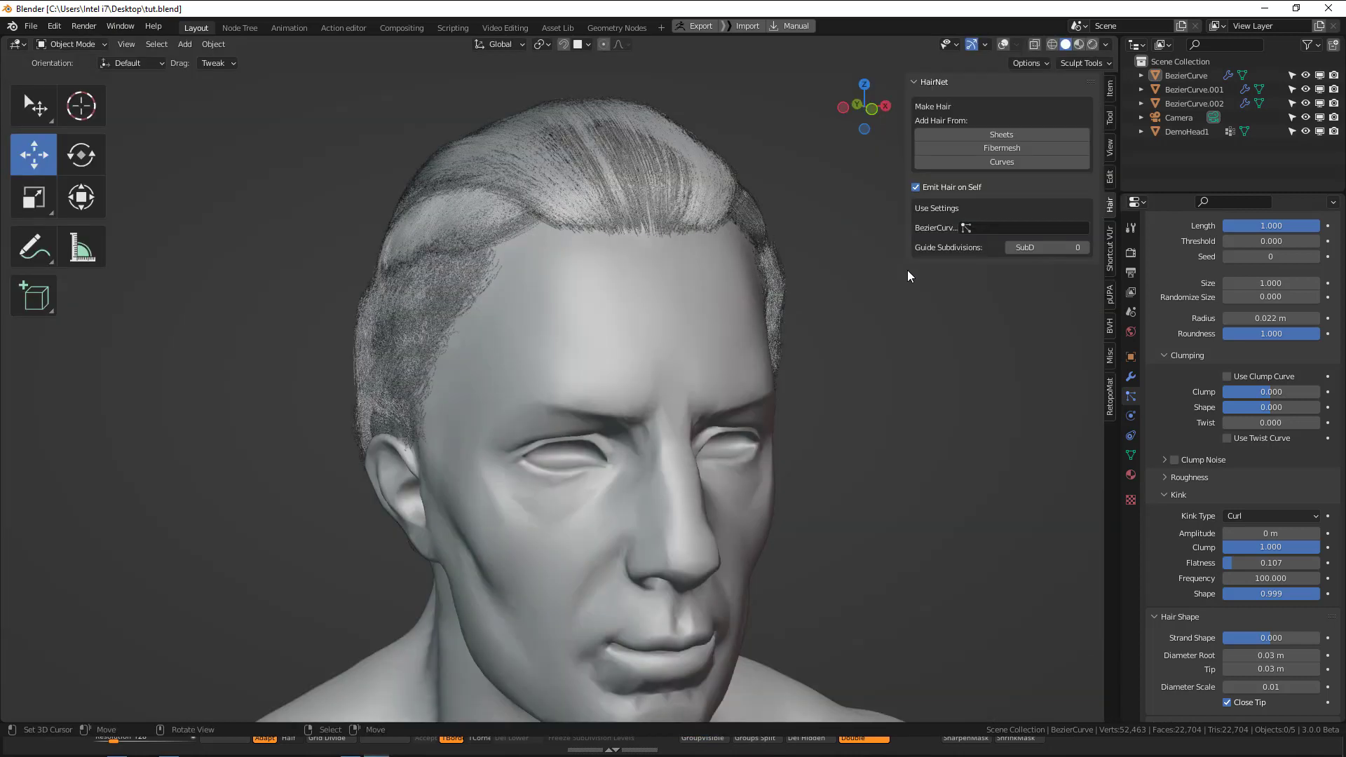
Set the Cycles render's max samples to 300 and turn off its denoising.
click(1132, 272)
click(1131, 253)
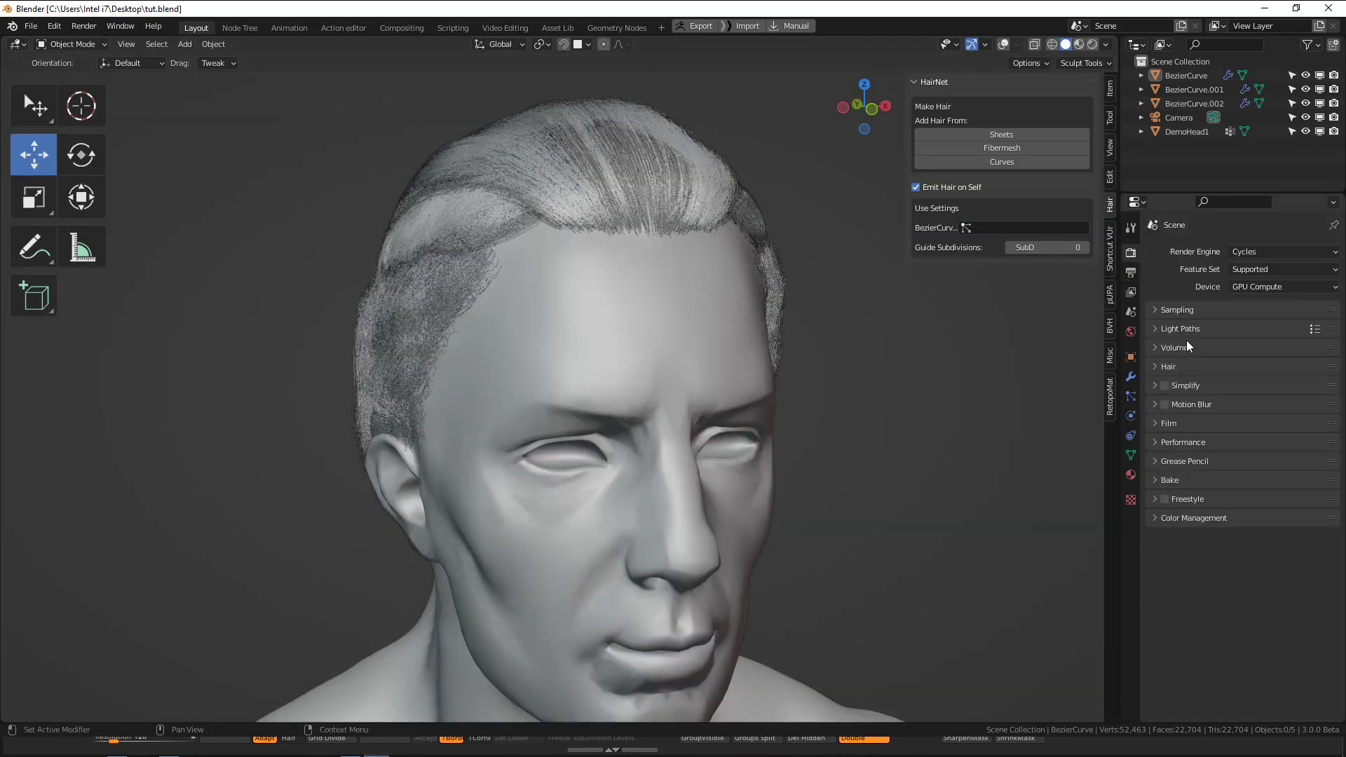
click(1176, 310)
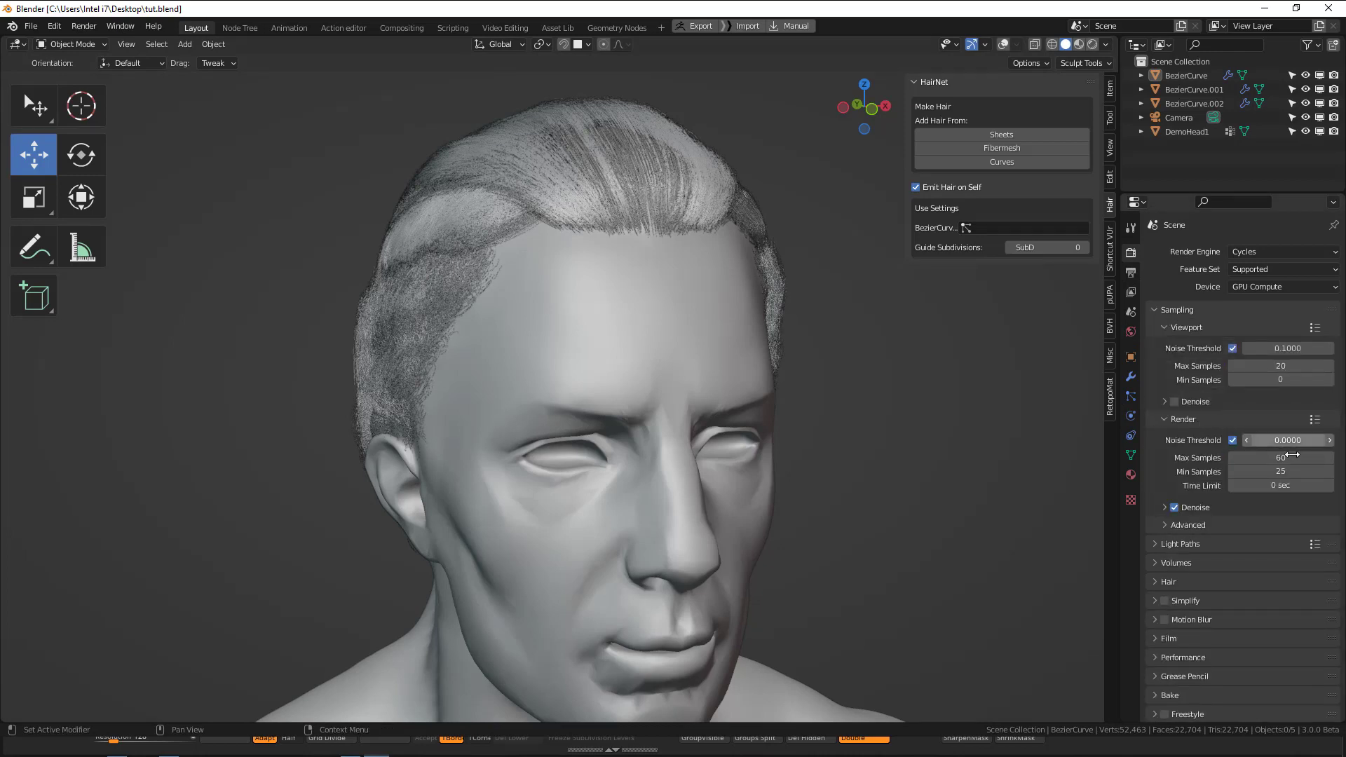
click(1296, 458)
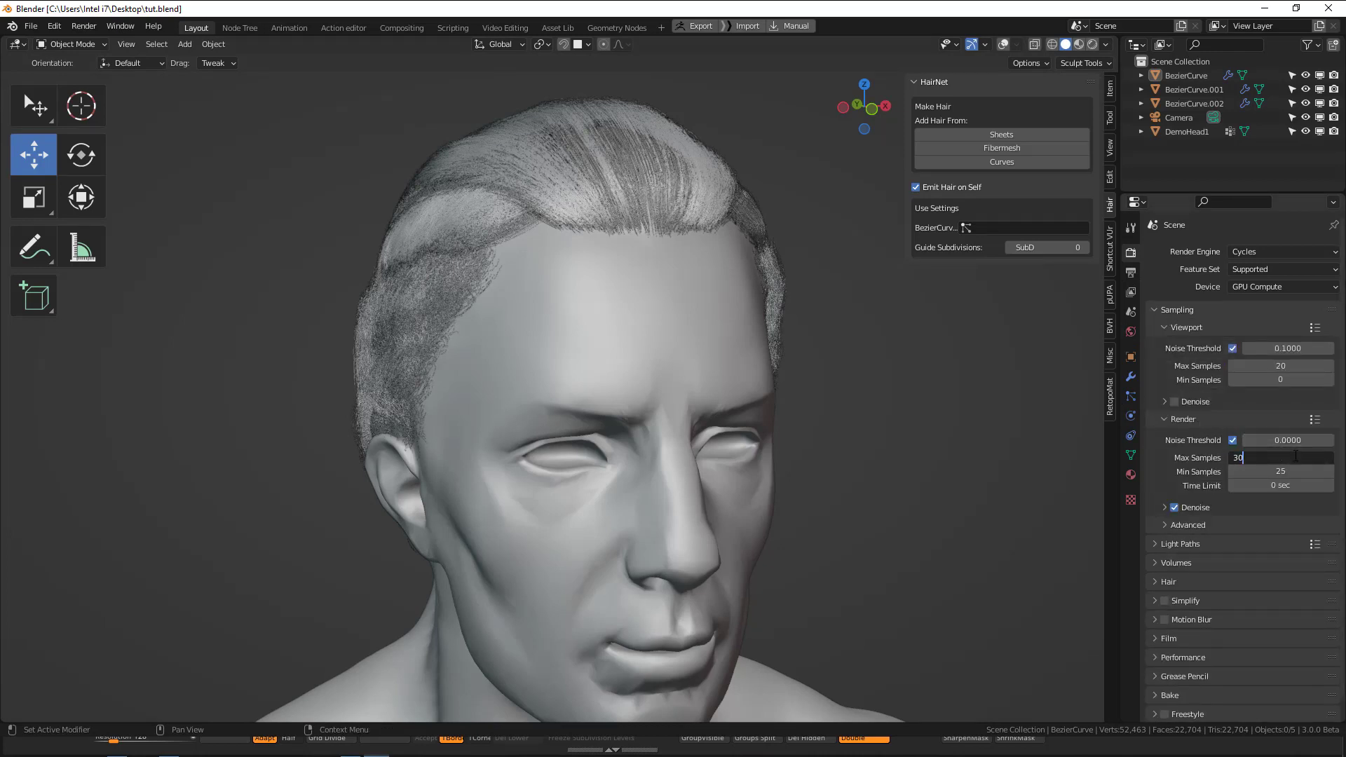
key(Return)
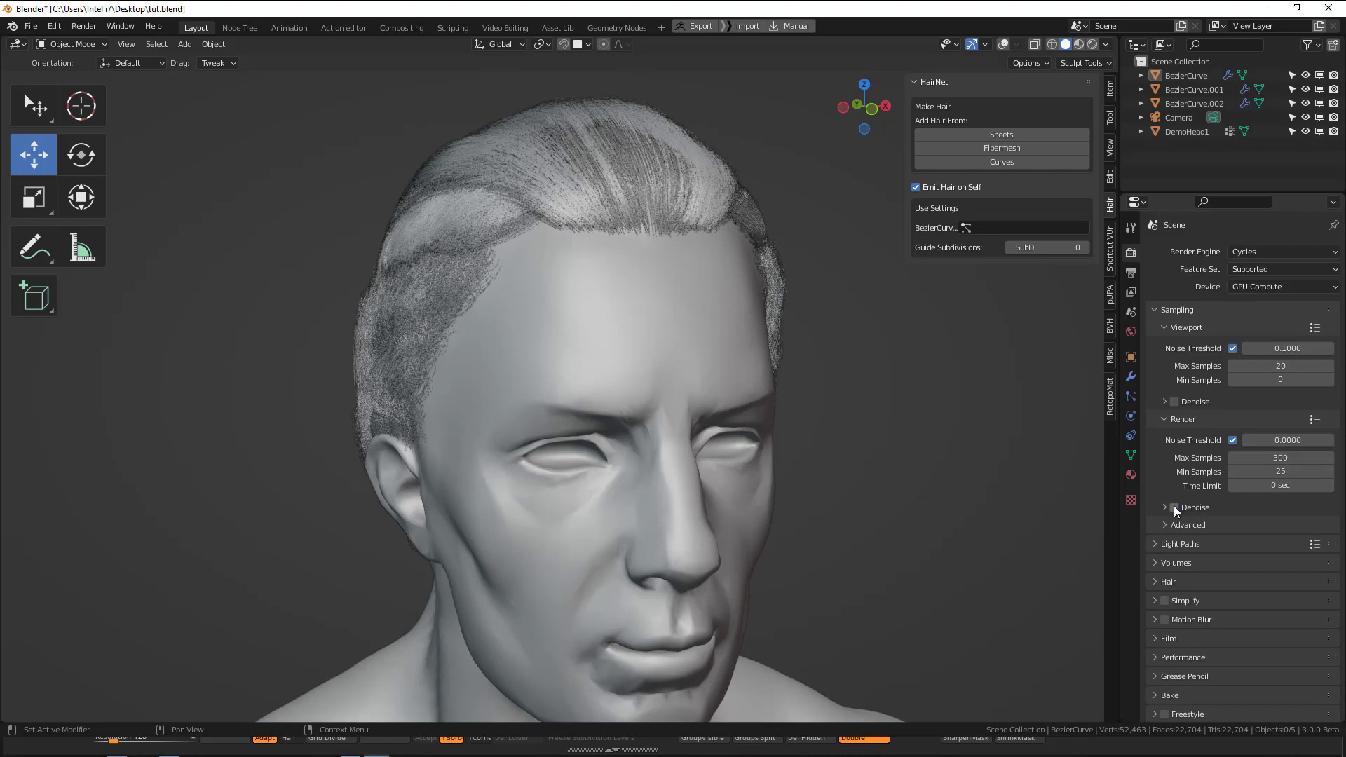
click(1174, 507)
Render the image again with the new sampling settings and examine the hair strands in the result.
key(F12)
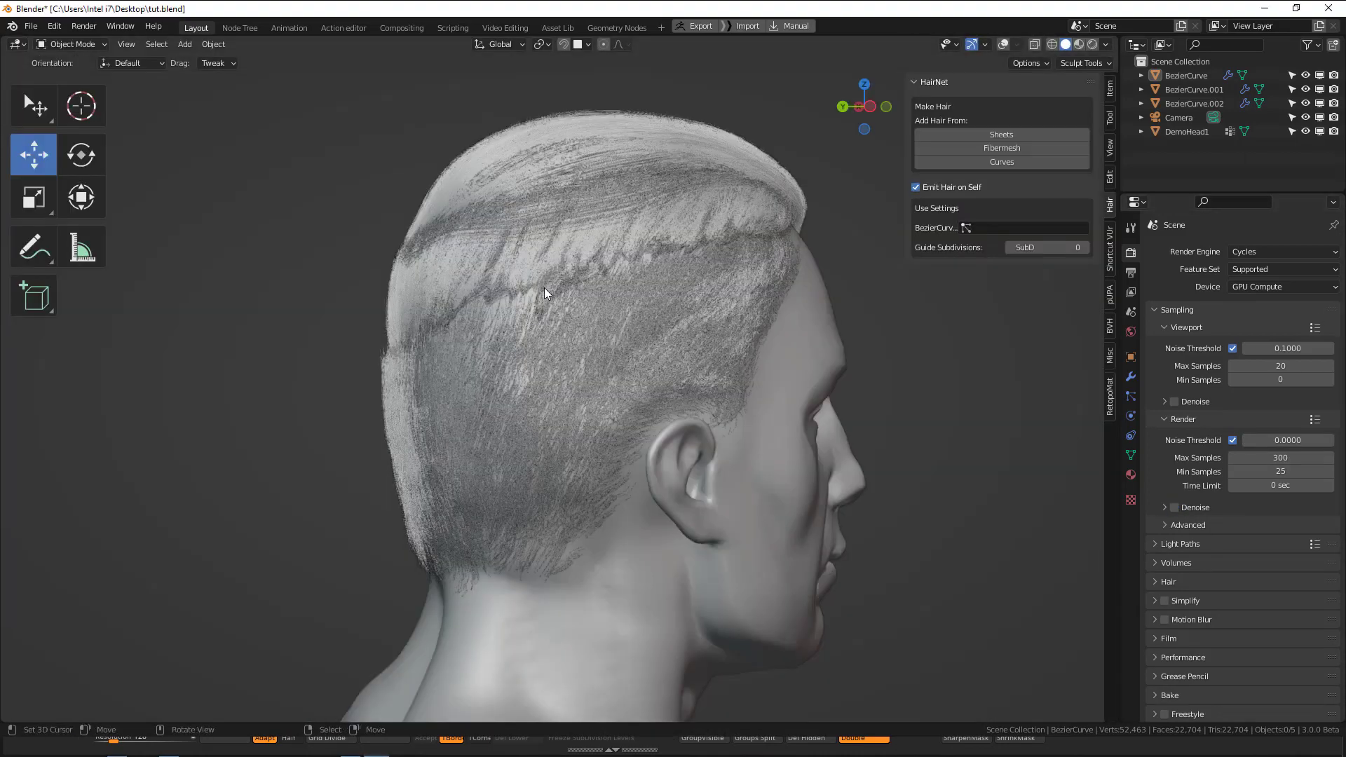
middle_drag(545, 287, 533, 287)
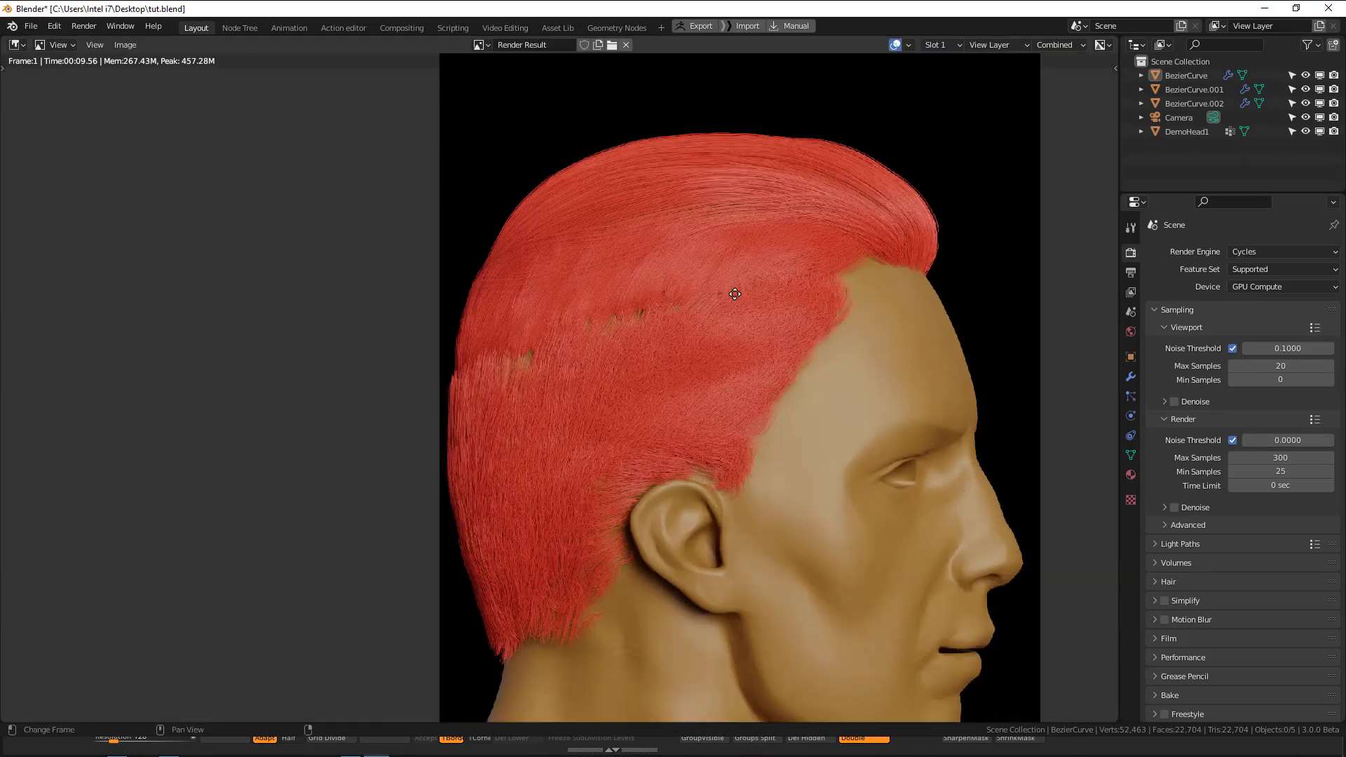
middle_drag(735, 294, 668, 277)
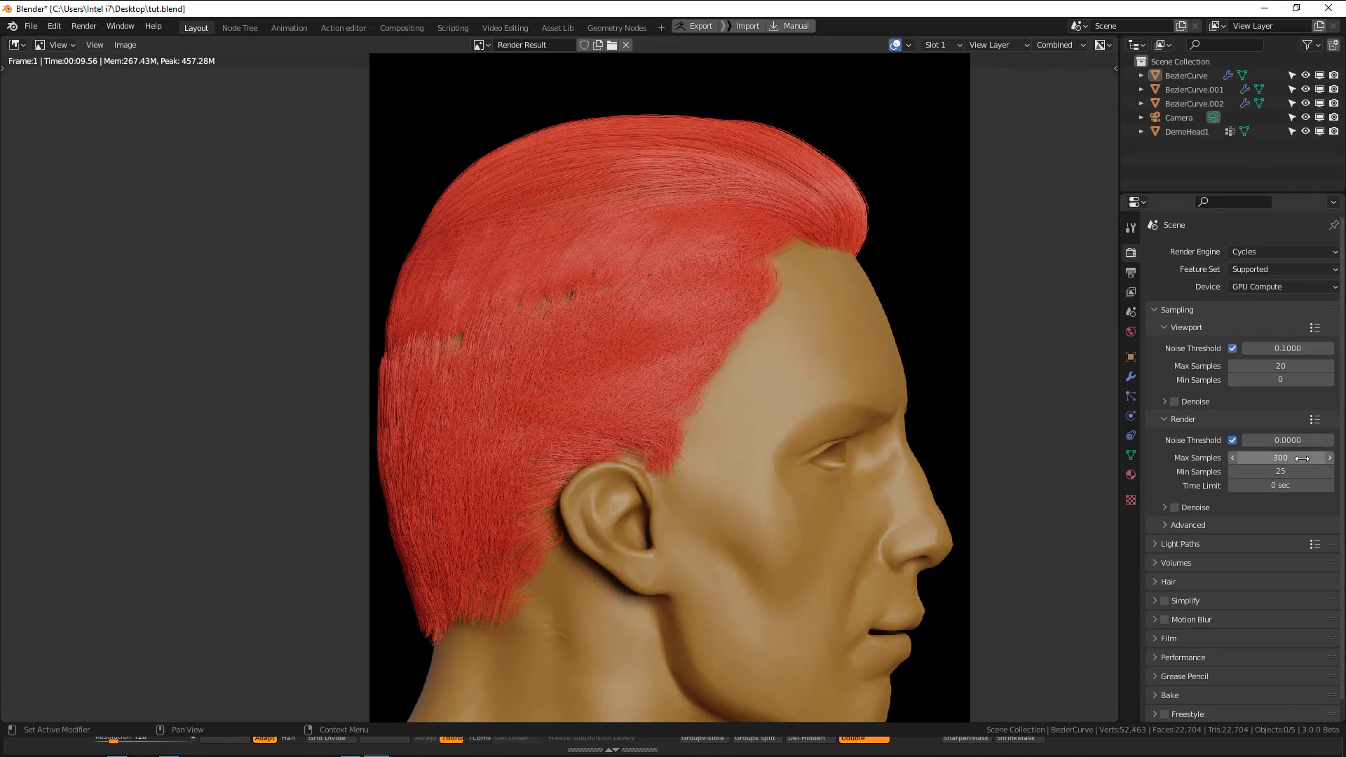
Leave the rendered image and set the children radius of the lower hair section, BezierCurve.002, to 0.02 m.
middle_drag(687, 448, 710, 446)
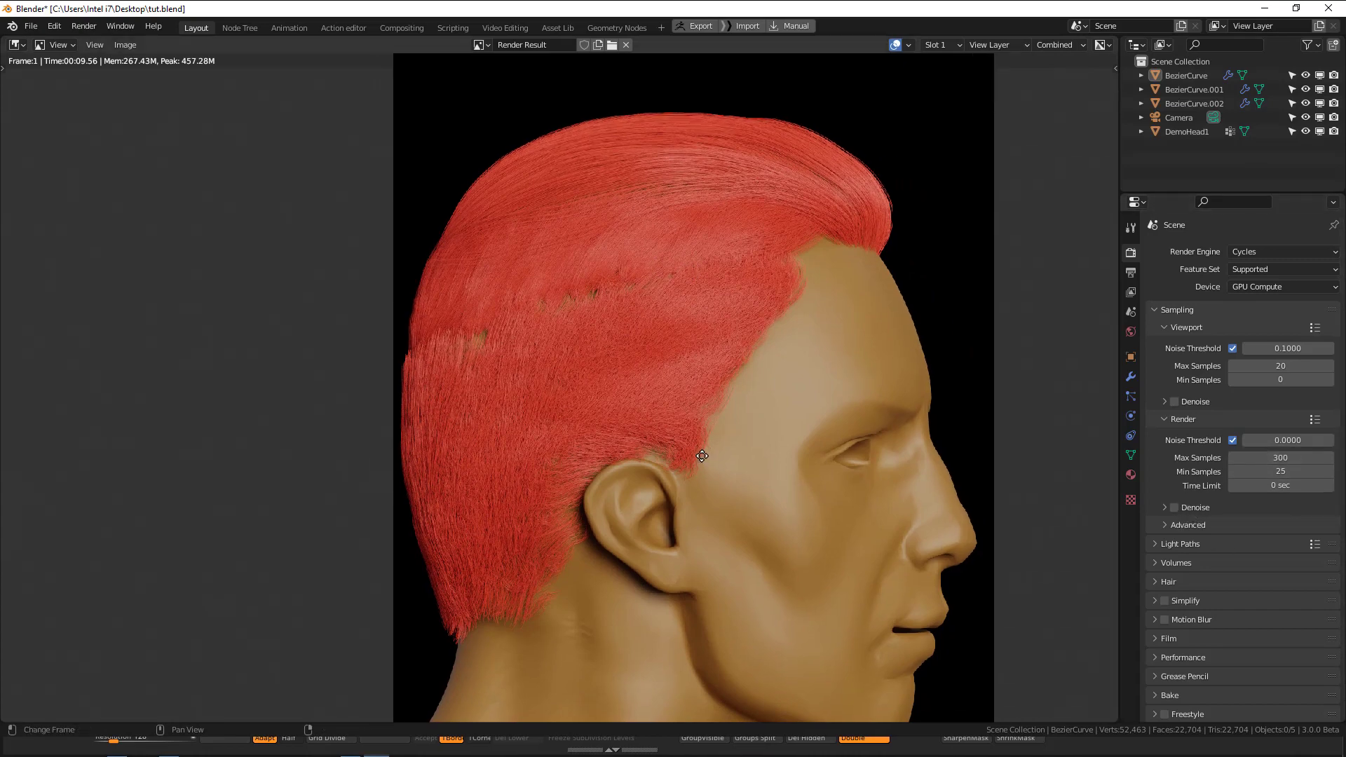
key(Escape)
click(668, 362)
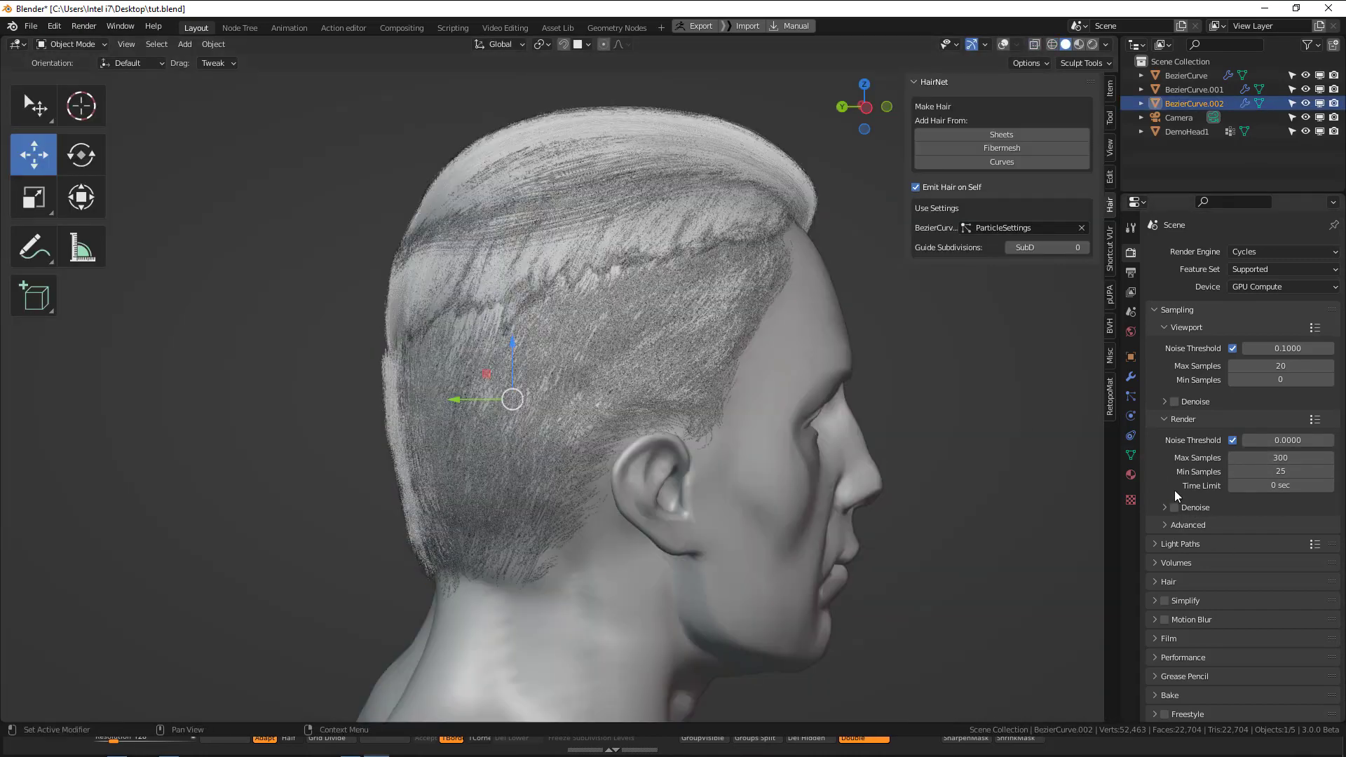
scroll(1175, 490, down, 1)
click(1132, 396)
scroll(1279, 537, down, 5)
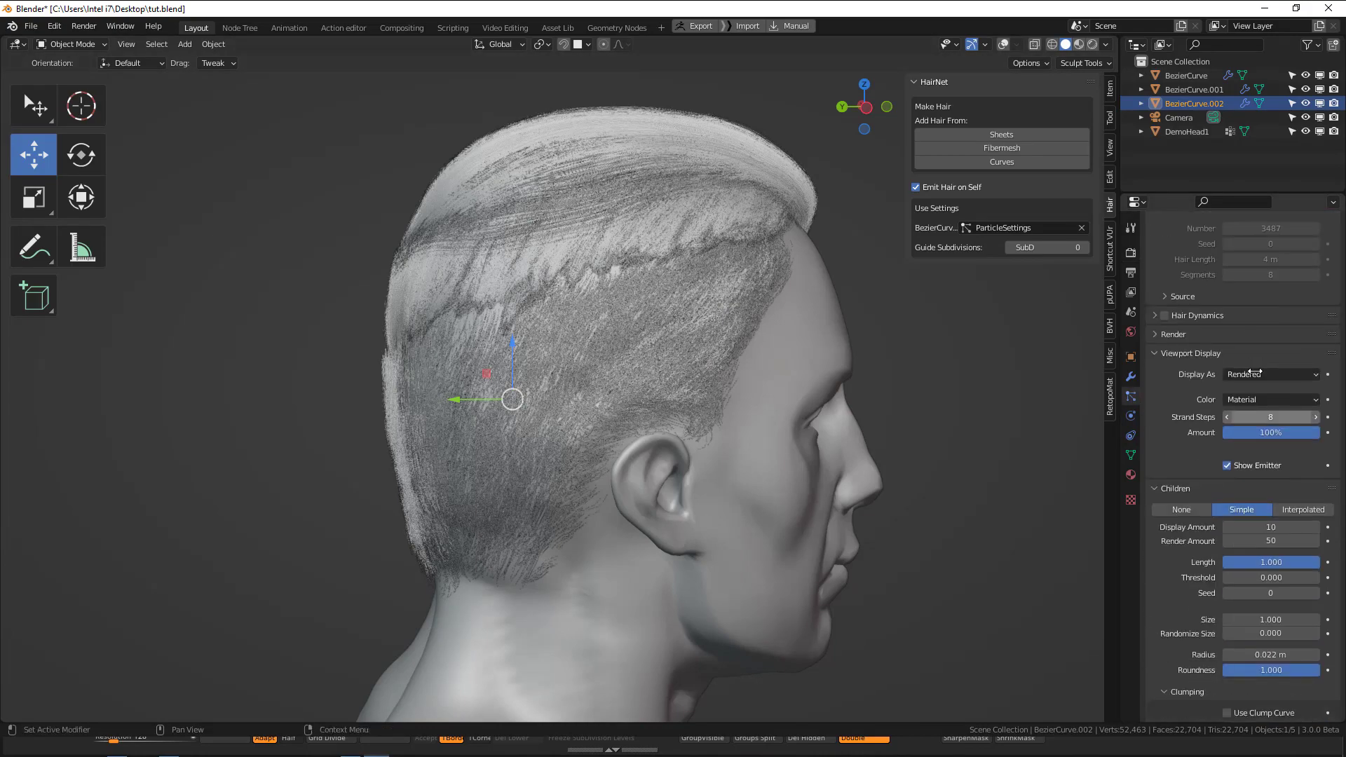
scroll(706, 456, up, 2)
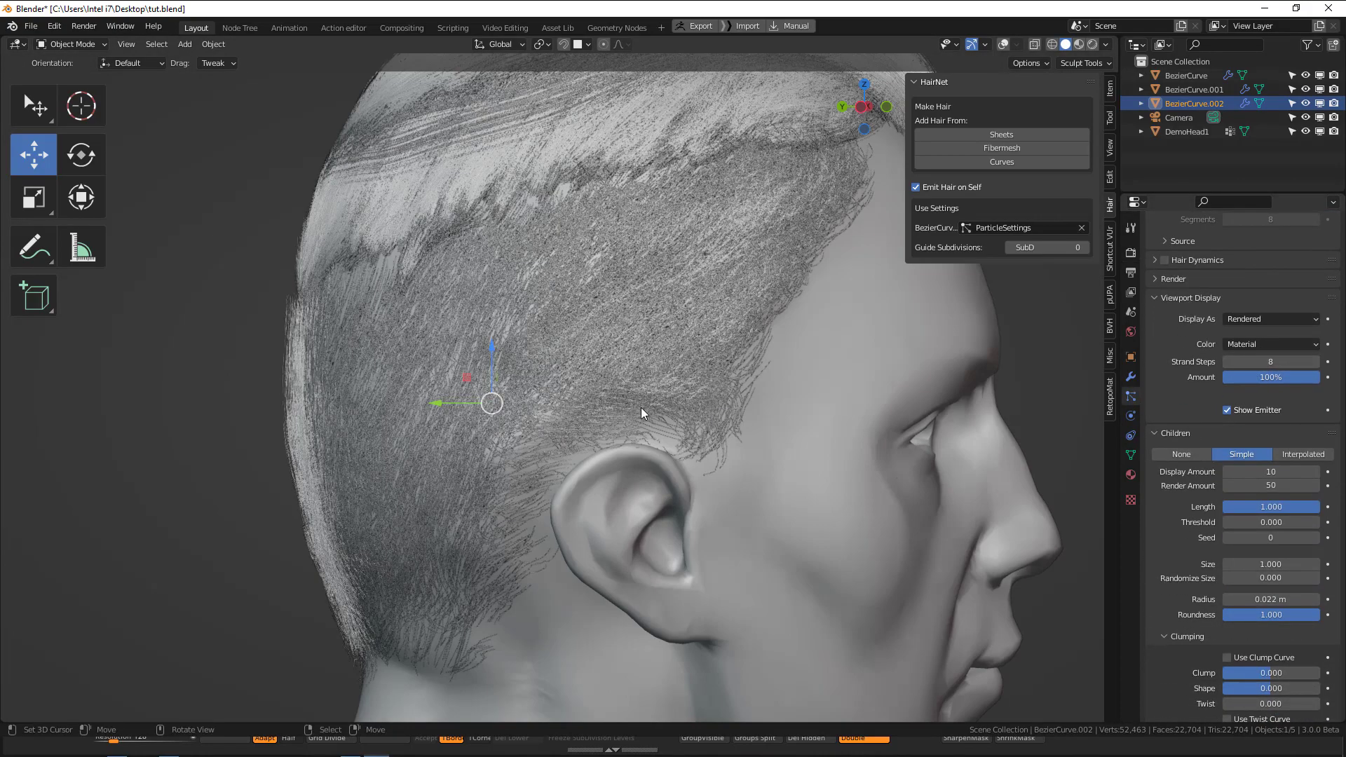
scroll(1194, 575, down, 7)
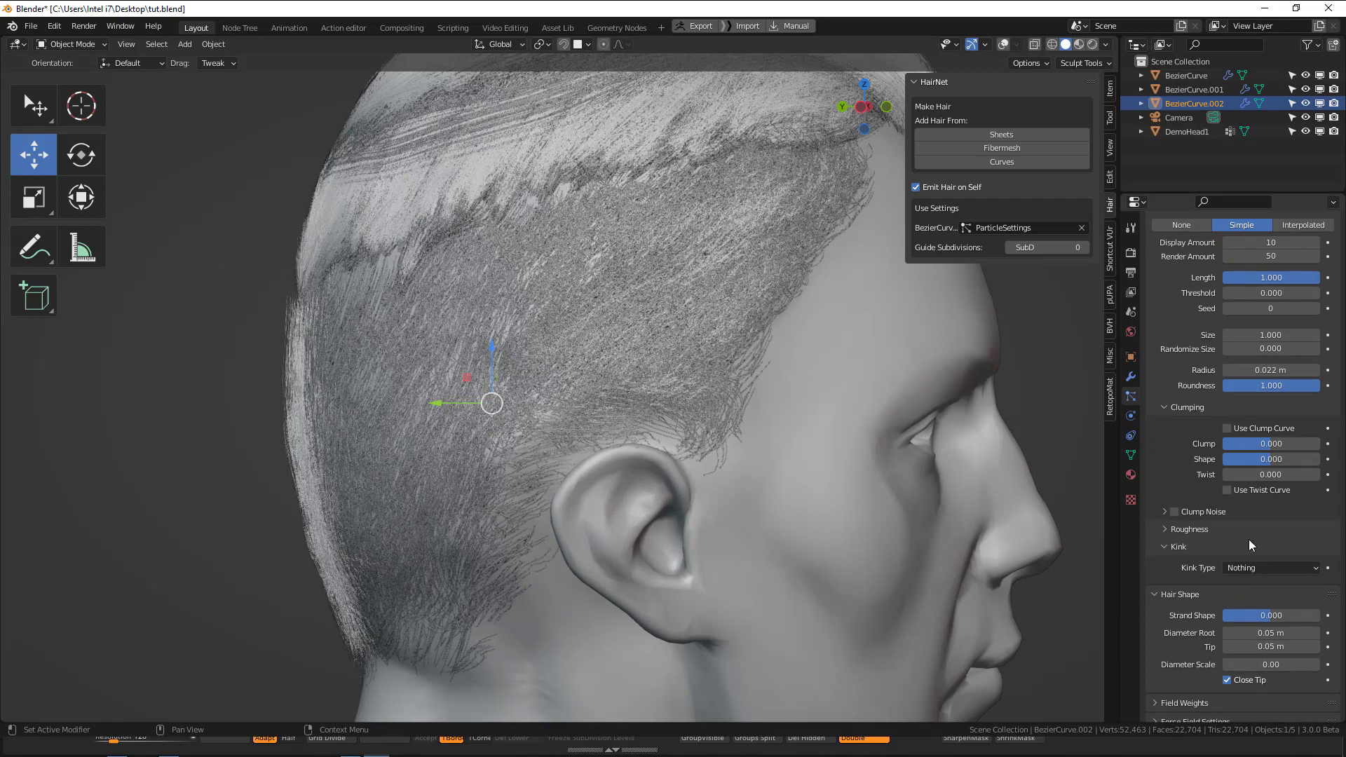
scroll(1250, 545, up, 2)
double_click(1251, 413)
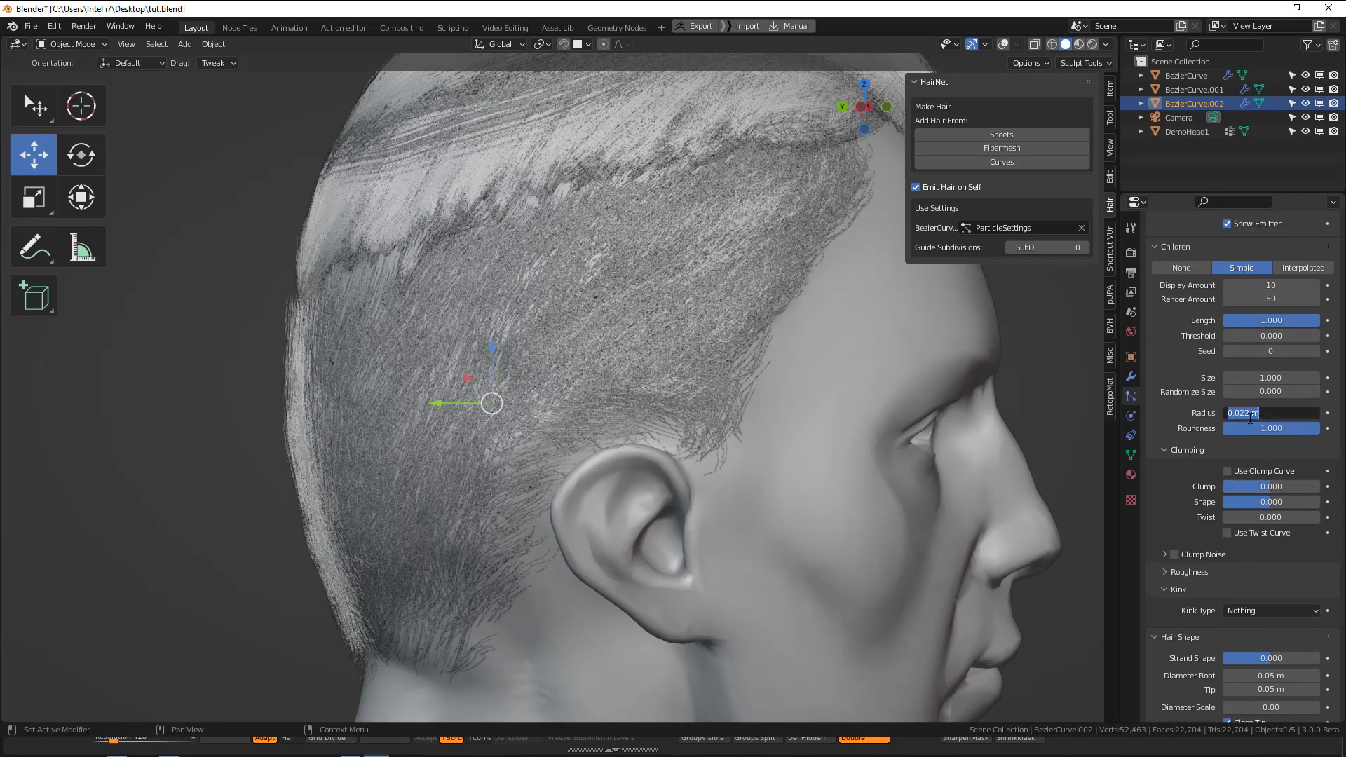
click(1247, 412)
key(BackSpace)
key(Return)
Put the middle hair section, BezierCurve.001, in Particle Edit mode and comb its strands downward at the back of the head.
middle_drag(641, 456, 683, 380)
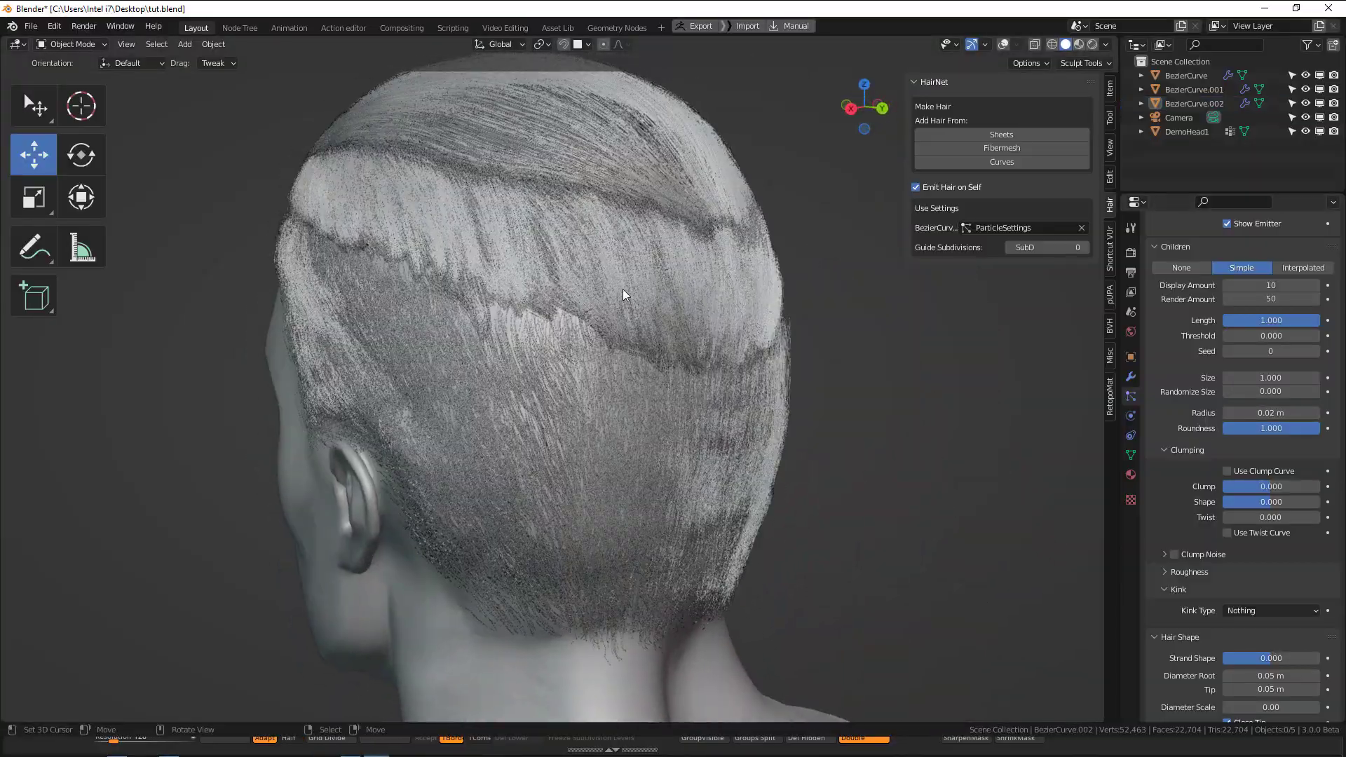
key(alt+z)
key(alt+z)
click(782, 280)
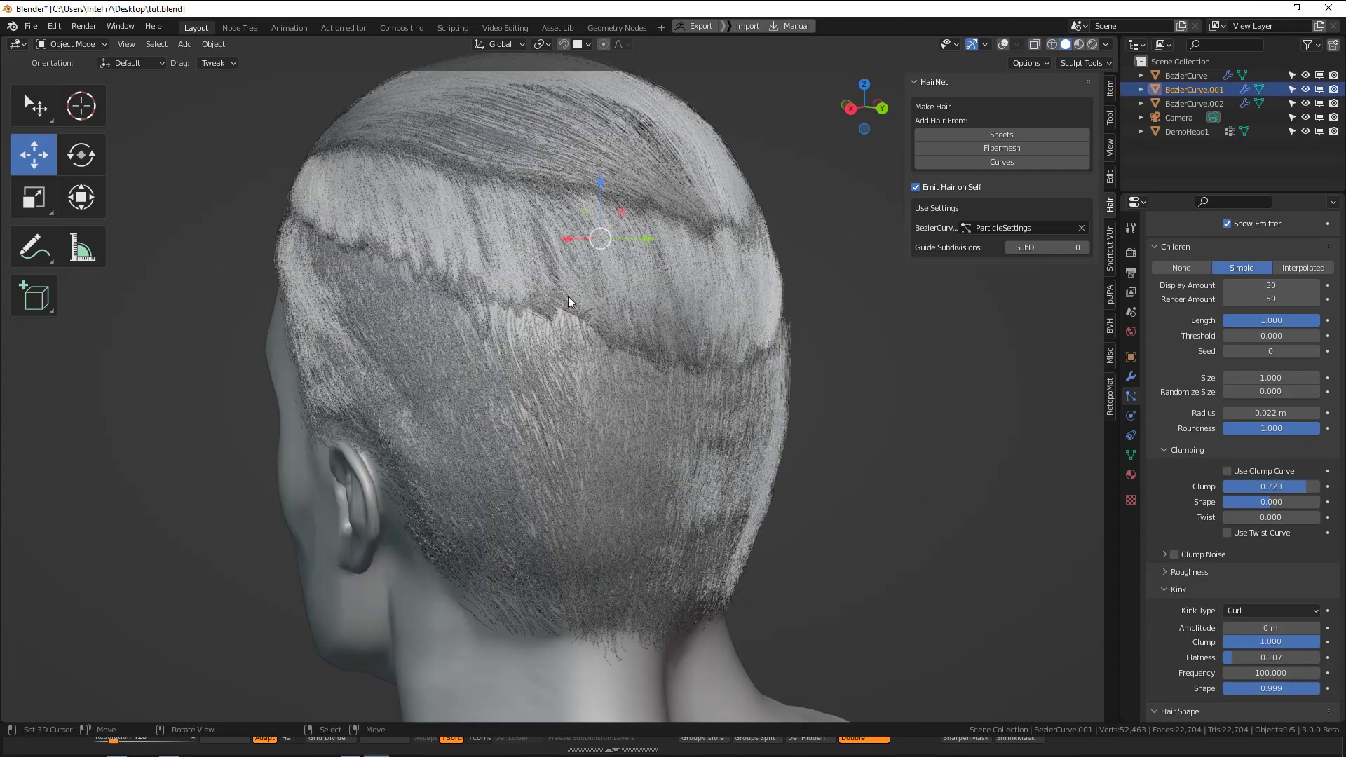
key(ctrl+Tab)
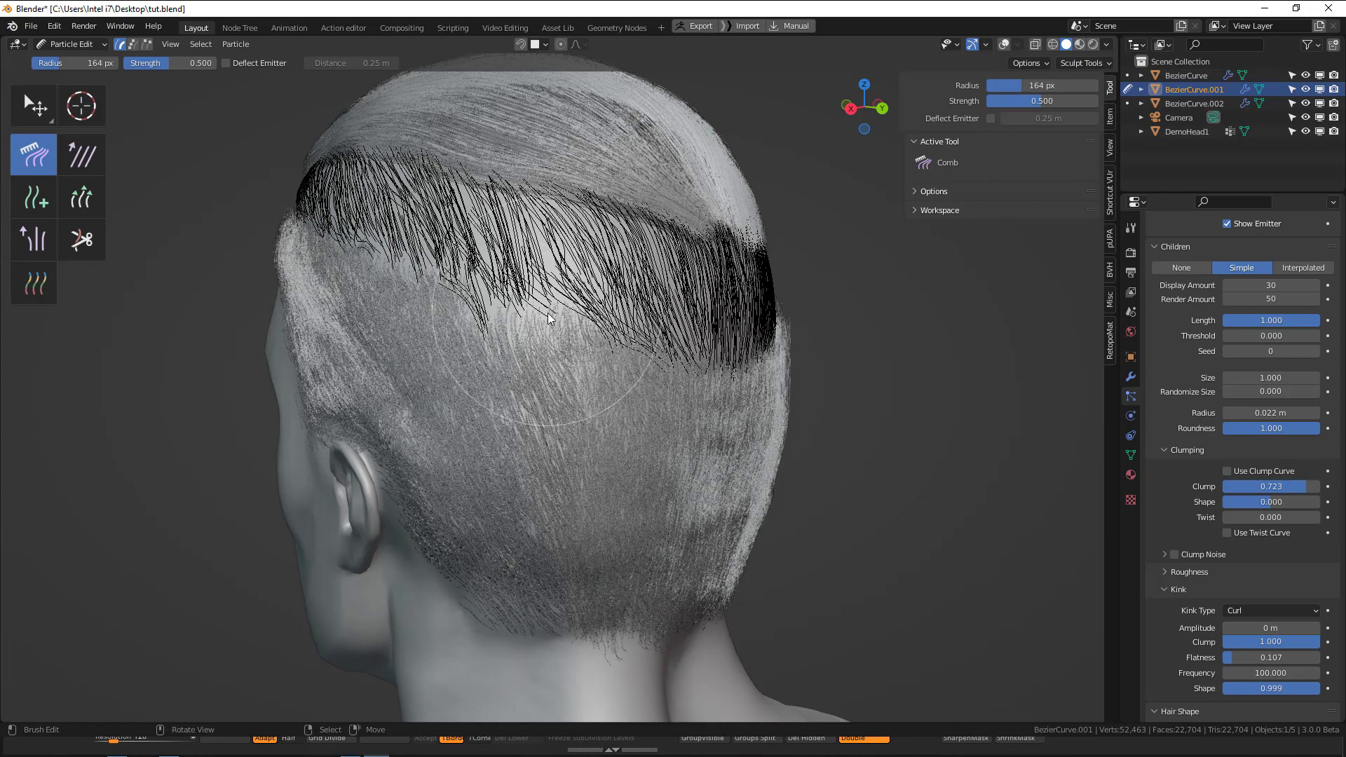
middle_drag(523, 336, 519, 347)
key(shift+space)
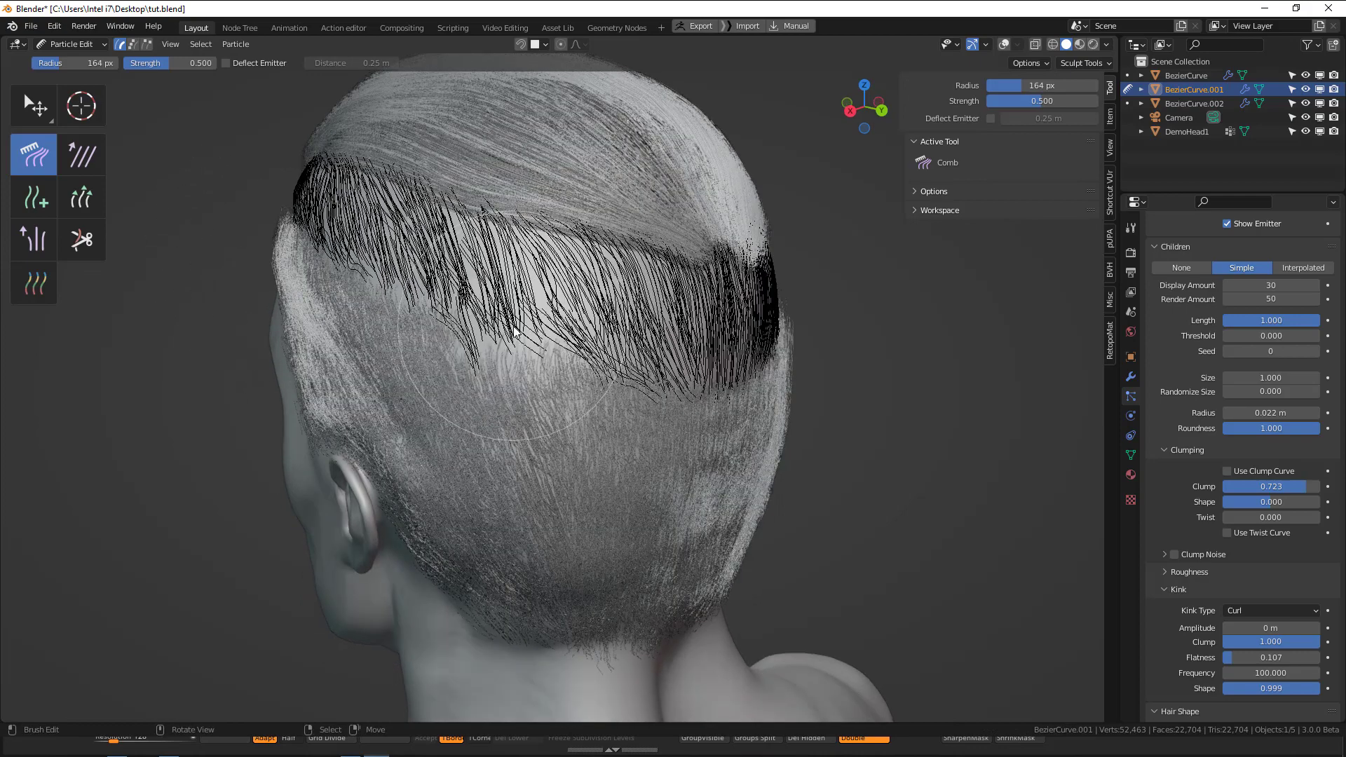
Enable Deflect Emitter for the Comb brush and comb the middle section's strands down along the left side and back of the head.
click(252, 64)
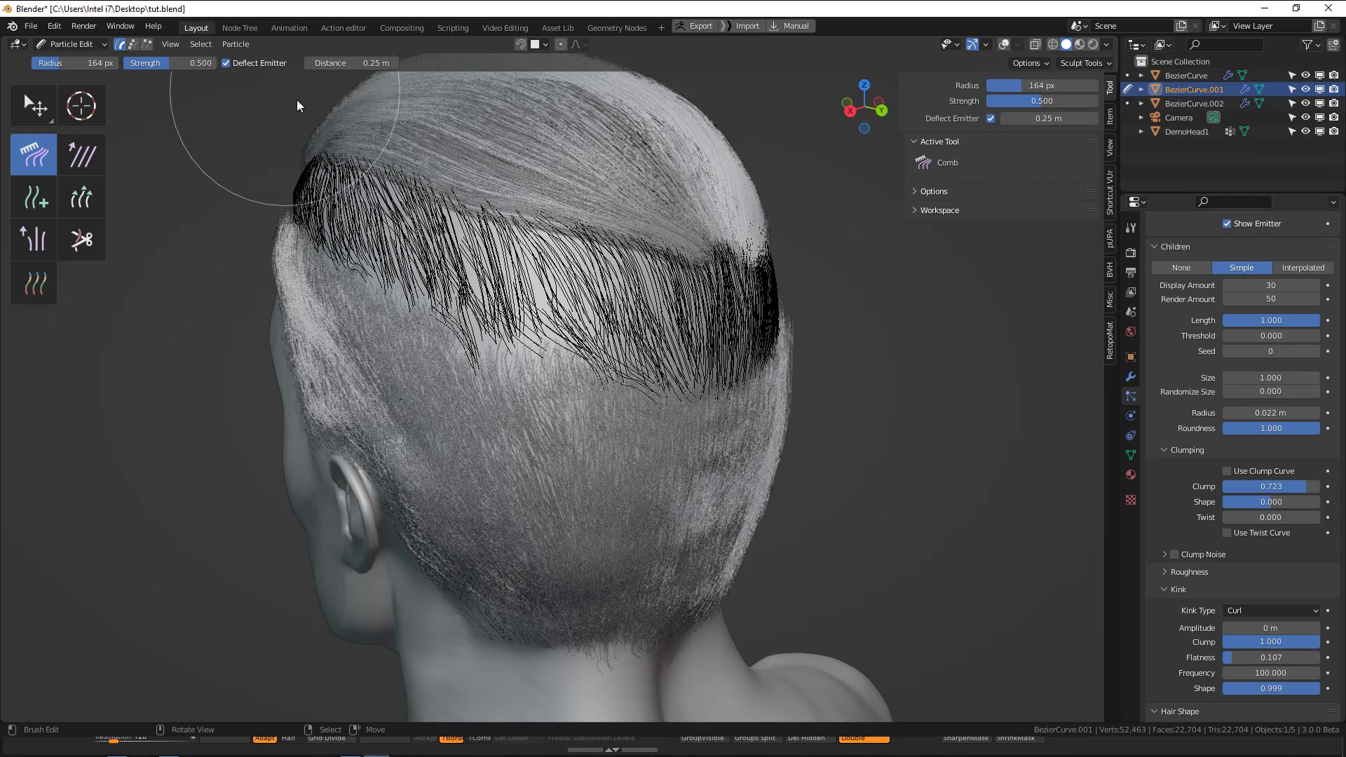
mouse_move(506, 306)
mouse_down()
mouse_move(528, 349)
mouse_move(583, 355)
mouse_move(514, 354)
mouse_up()
middle_drag(416, 289, 493, 324)
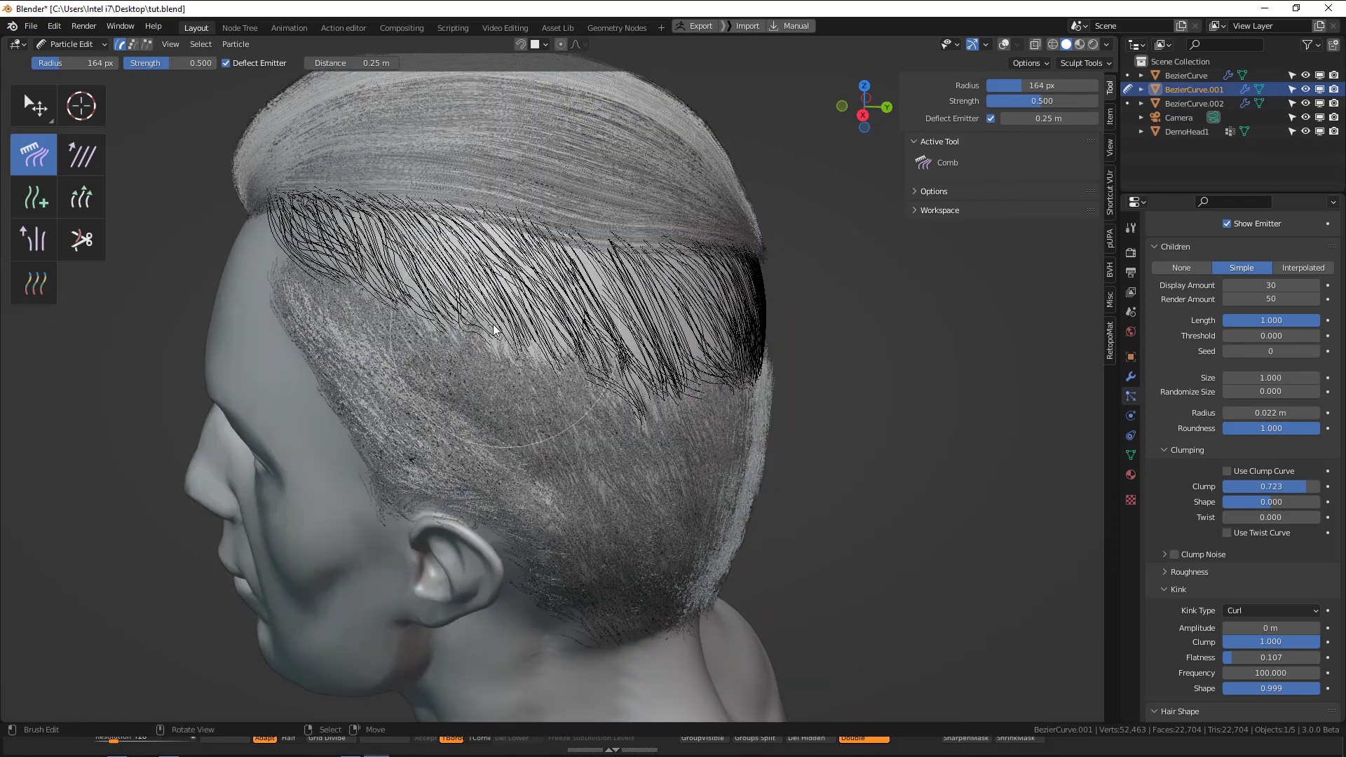
mouse_move(402, 316)
mouse_down()
mouse_move(363, 293)
mouse_move(337, 247)
mouse_move(477, 337)
mouse_move(554, 357)
mouse_up()
middle_drag(553, 358, 510, 397)
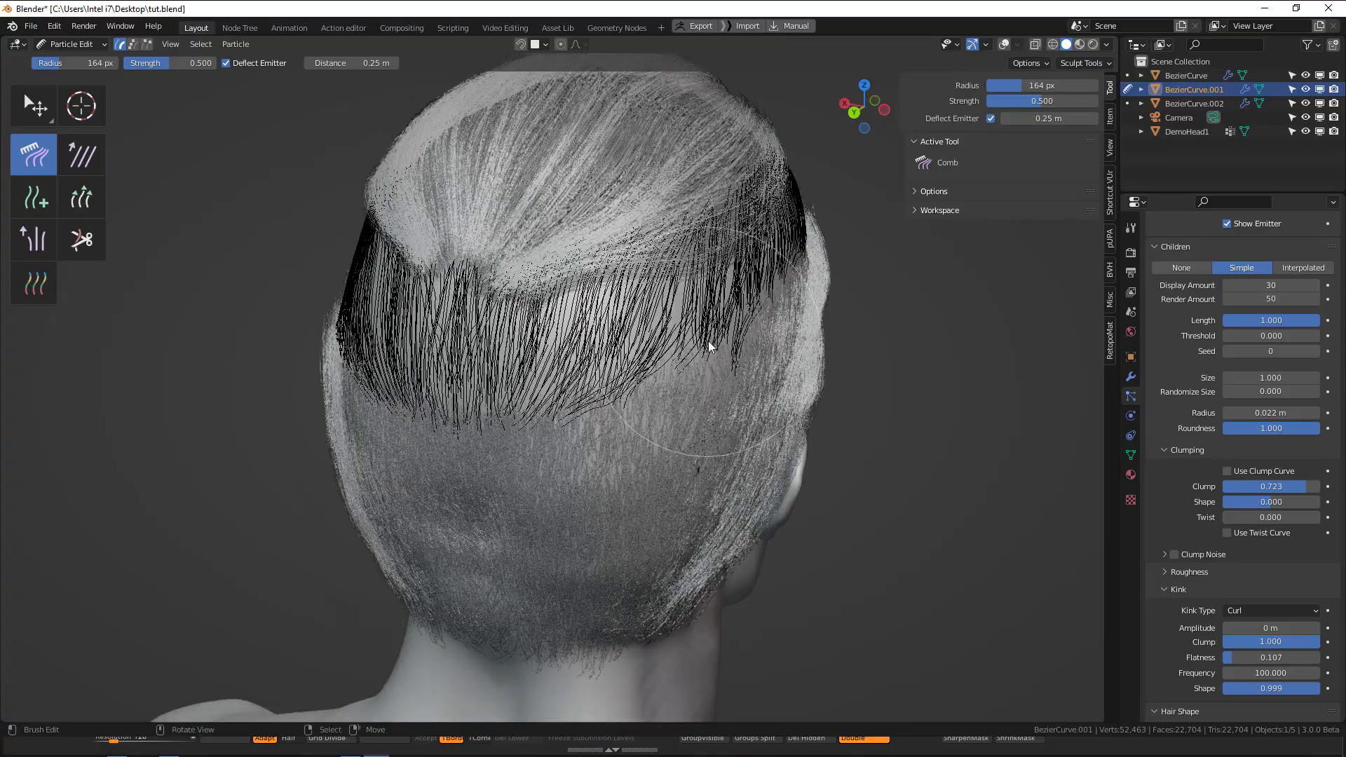
mouse_move(710, 355)
middle_down()
mouse_move(731, 355)
mouse_move(565, 348)
mouse_move(556, 363)
middle_up()
mouse_move(557, 363)
mouse_down()
mouse_move(755, 304)
mouse_move(748, 312)
mouse_up()
Comb the middle section's strands along the right side of the head and around the front temples.
key(q)
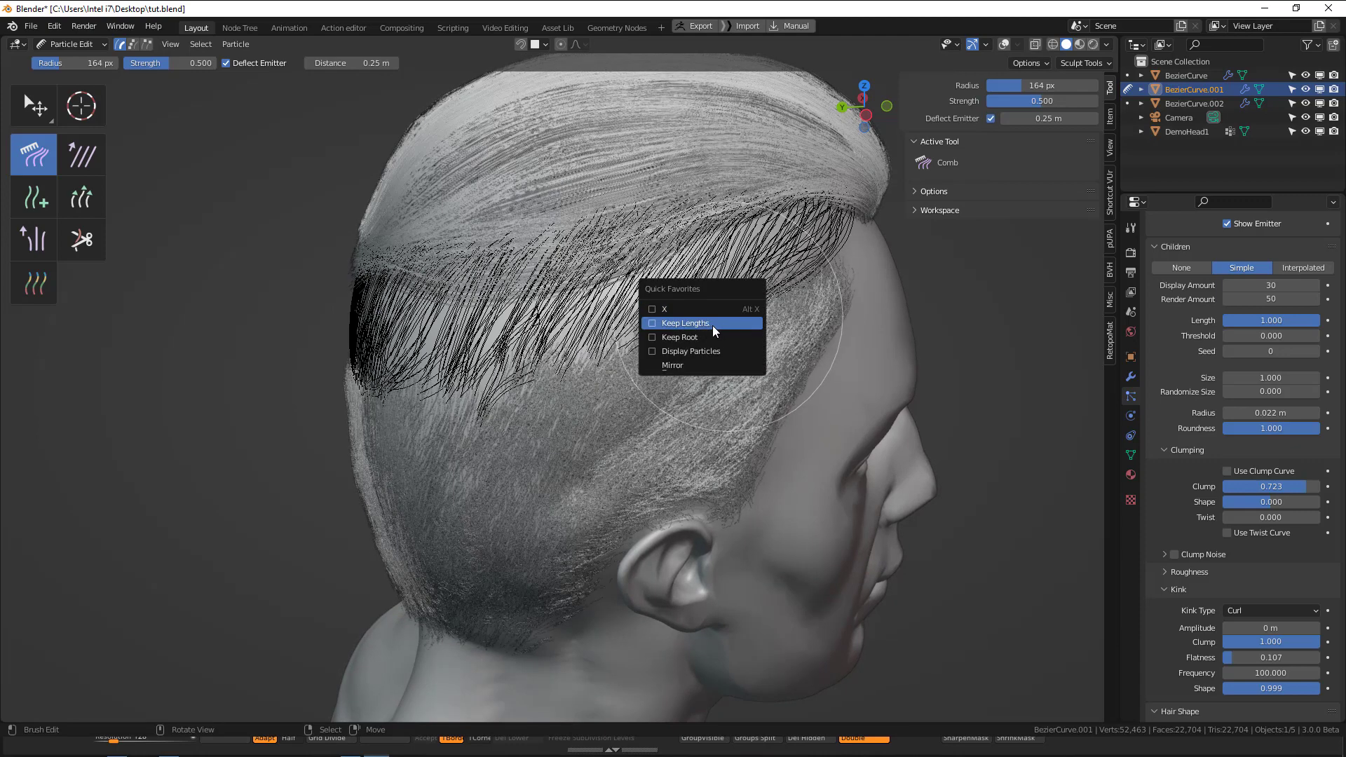
click(700, 337)
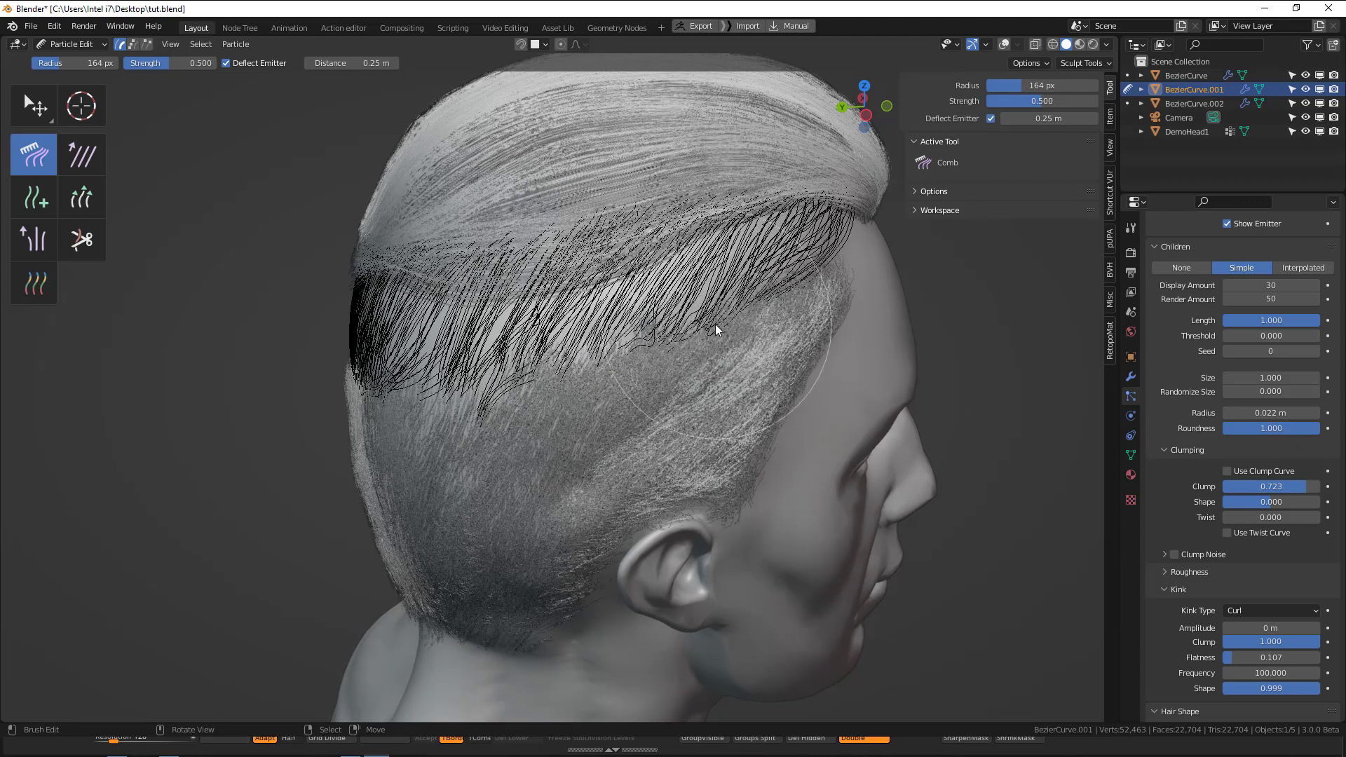
drag(701, 335, 456, 397)
mouse_move(456, 396)
middle_down()
mouse_move(515, 382)
mouse_move(581, 390)
mouse_move(540, 404)
mouse_move(472, 414)
mouse_move(680, 344)
mouse_move(661, 286)
mouse_move(563, 275)
mouse_move(415, 162)
middle_up()
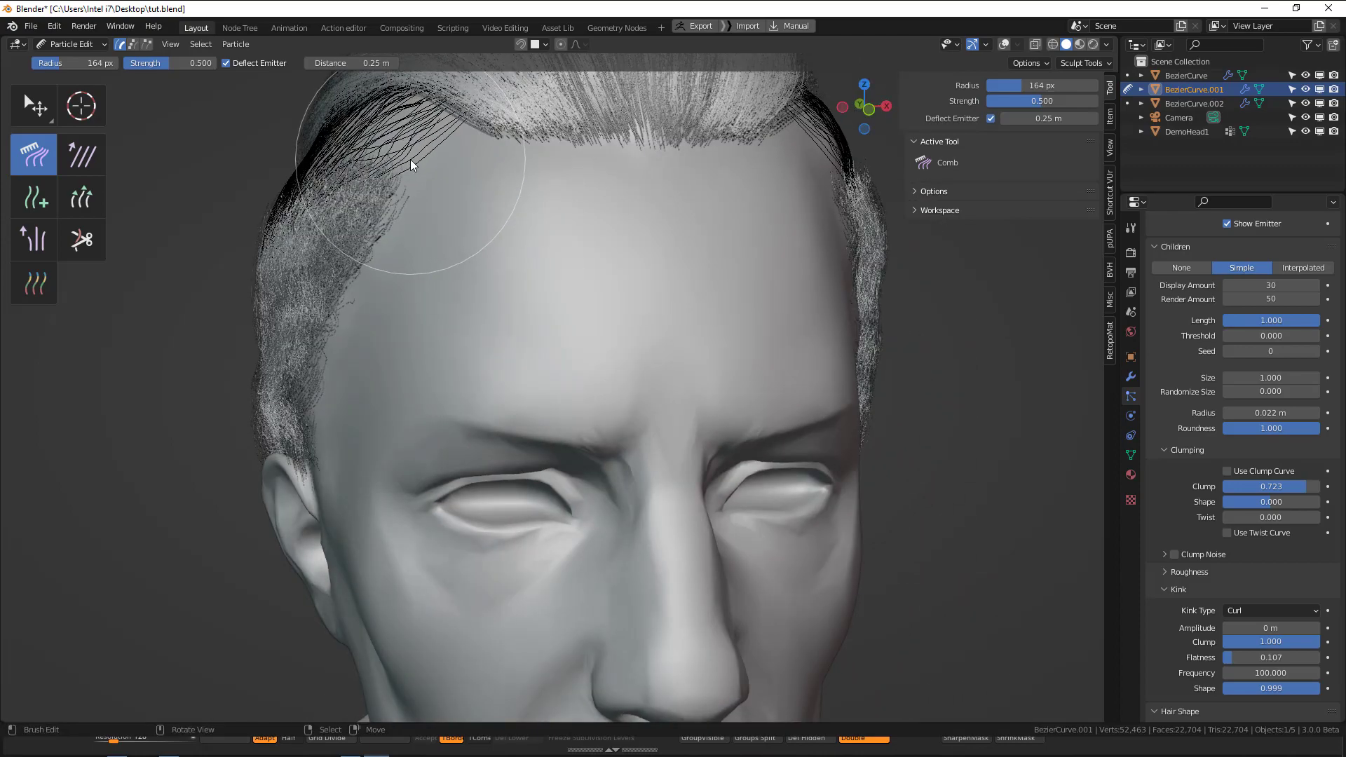
mouse_move(425, 167)
mouse_down()
mouse_move(361, 116)
mouse_move(290, 131)
mouse_move(306, 142)
mouse_up()
scroll(718, 278, down, 3)
middle_drag(718, 278, 697, 275)
scroll(736, 235, up, 2)
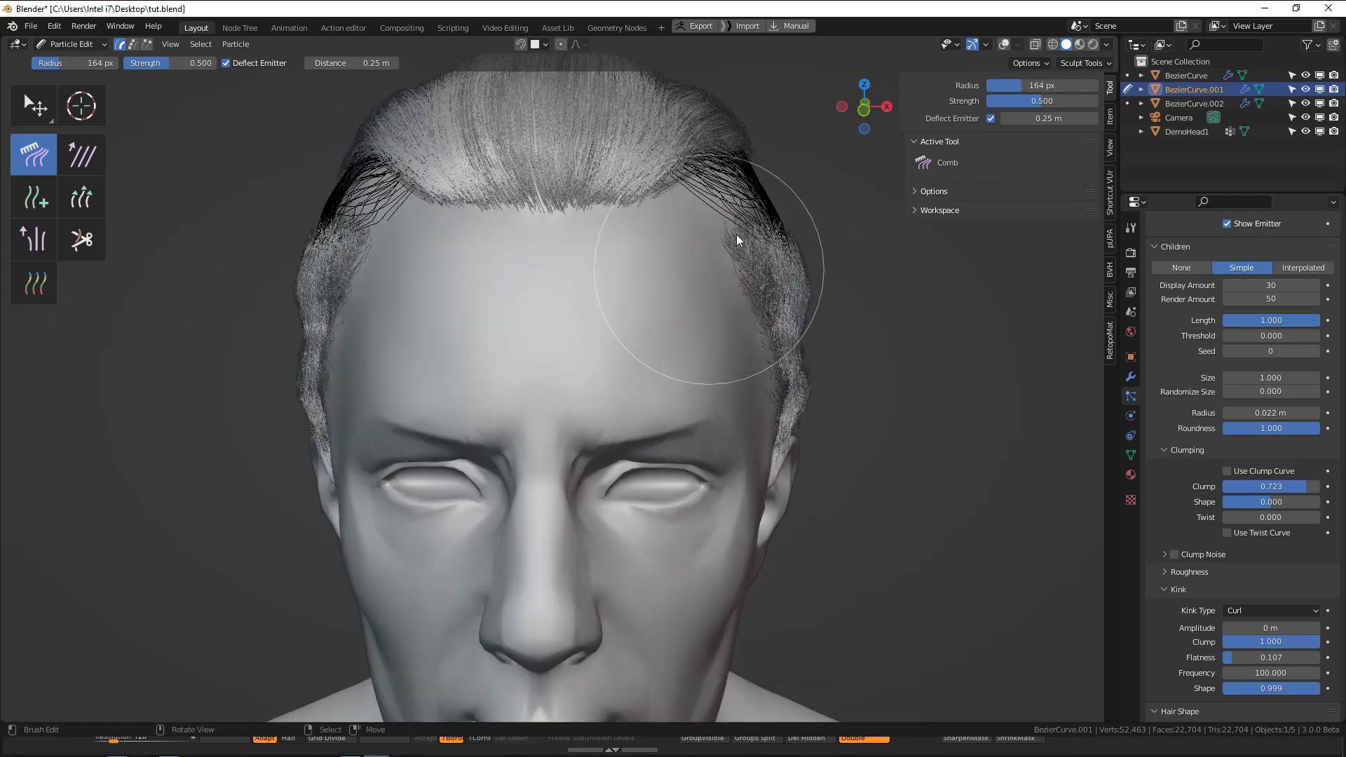
scroll(756, 212, down, 3)
Return to Object Mode and raise the middle hair section's clump to 1.000, checking the side and back.
key(ctrl+Tab)
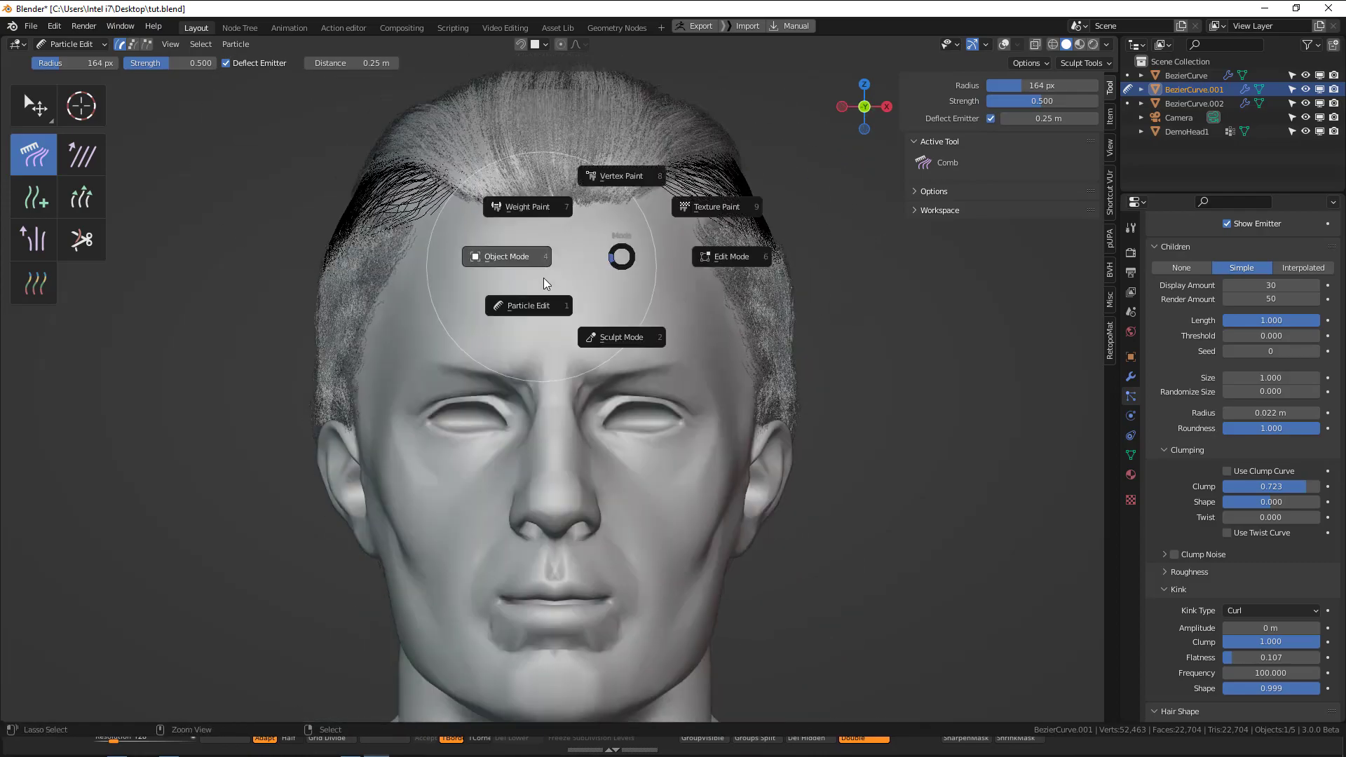
click(544, 278)
middle_drag(477, 318, 703, 339)
key(alt+a)
scroll(735, 368, down, 2)
scroll(687, 352, up, 2)
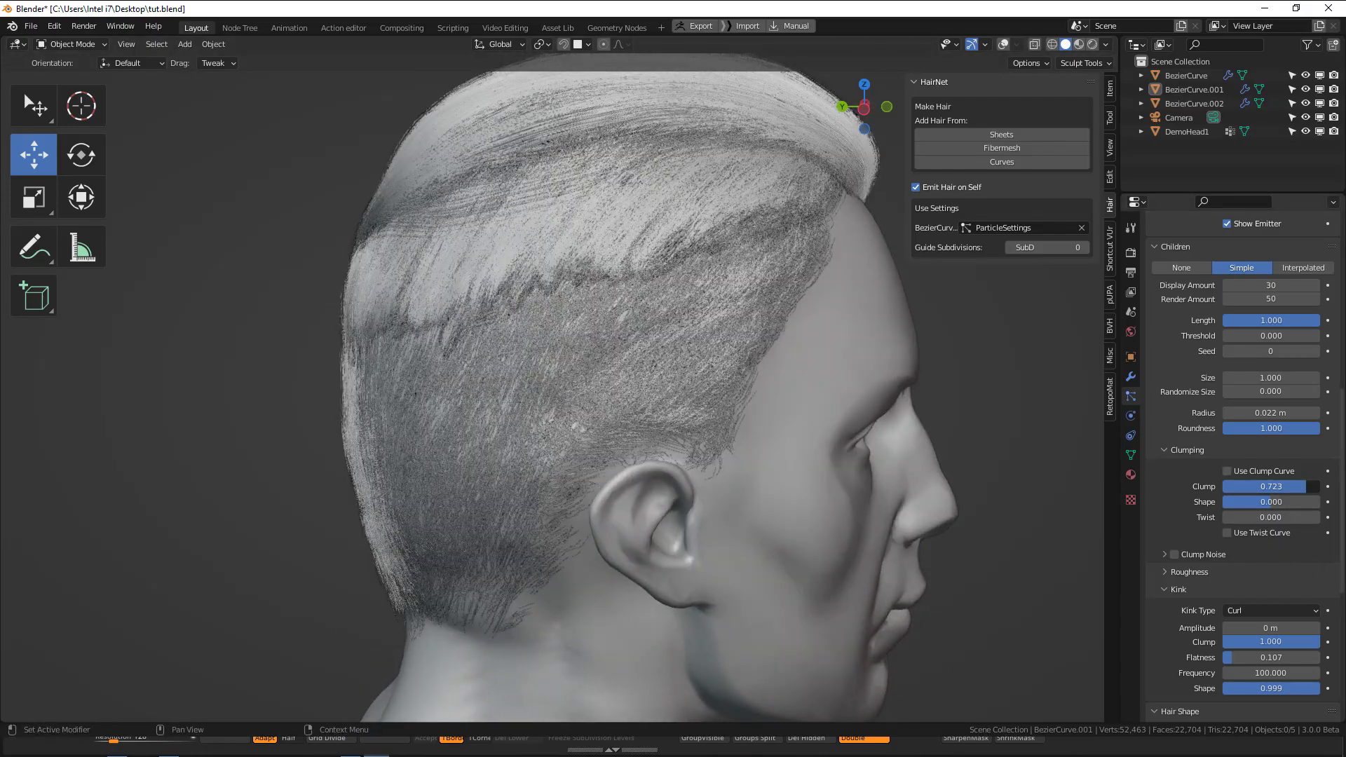
drag(1307, 487, 1320, 487)
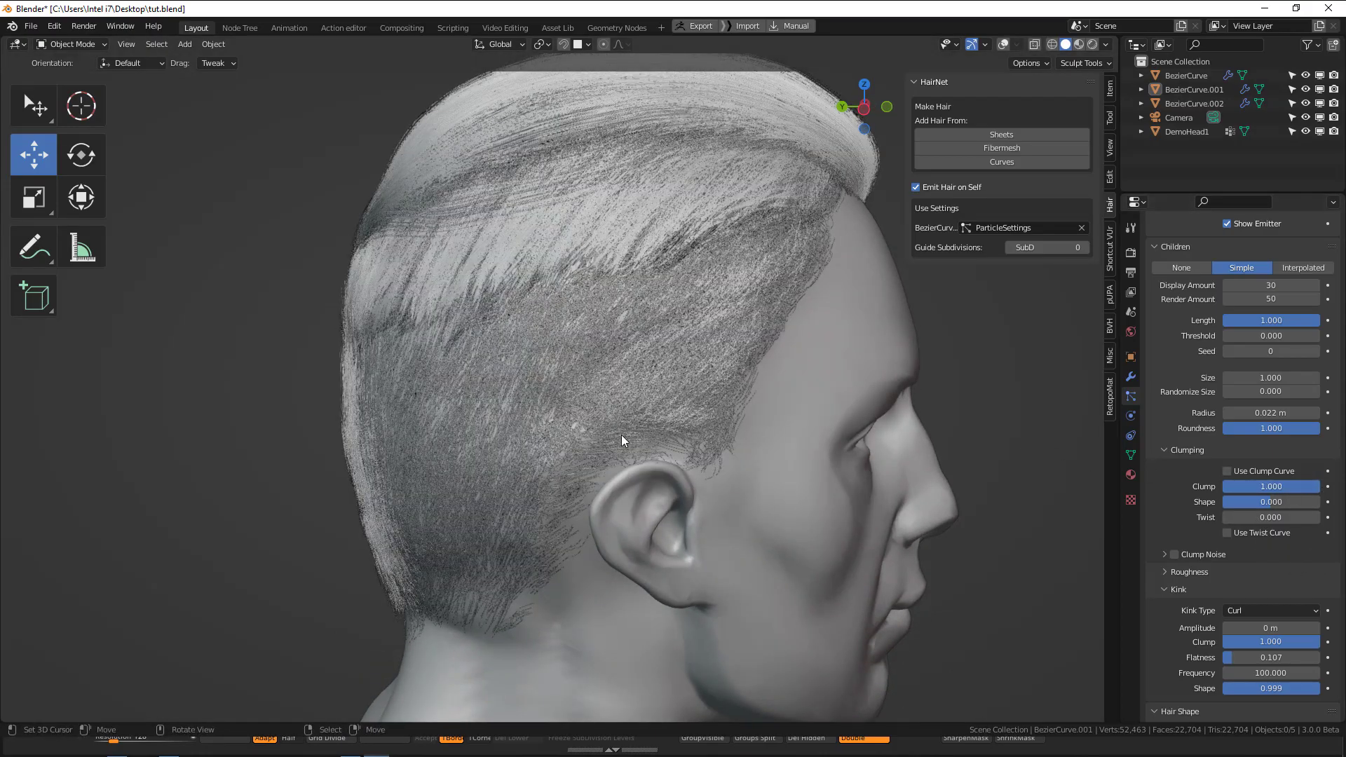
middle_drag(622, 434, 777, 432)
scroll(777, 432, up, 2)
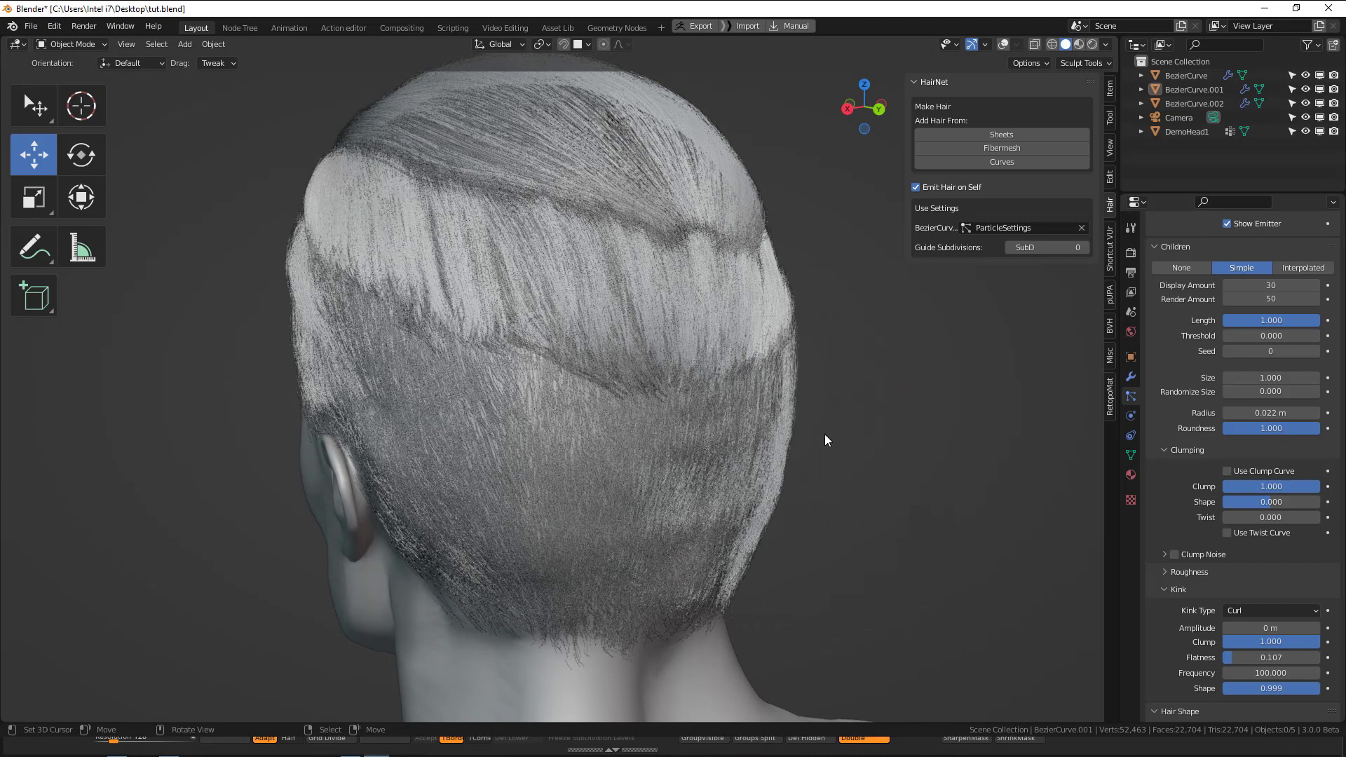
Turn on the clump curve for the middle hair section and set its children display amount to 20.
scroll(825, 436, down, 2)
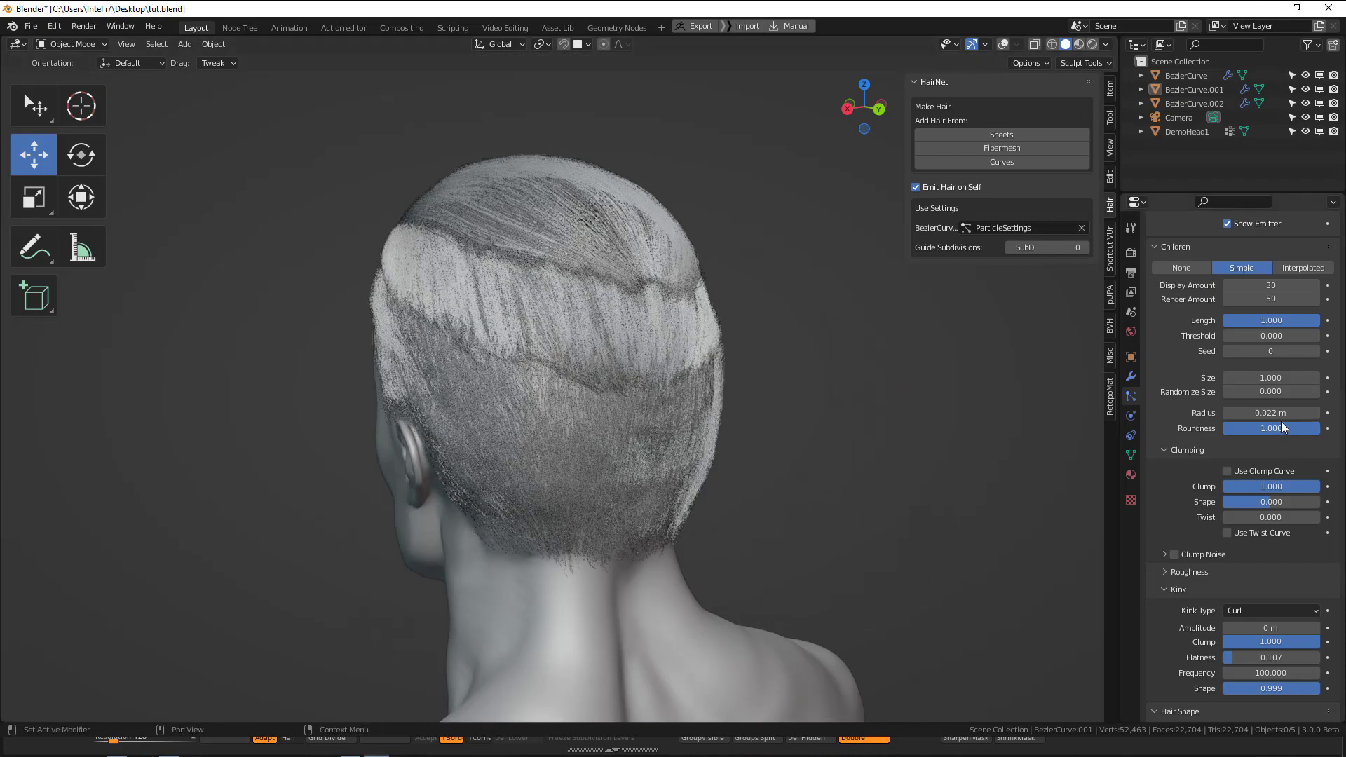
click(1257, 468)
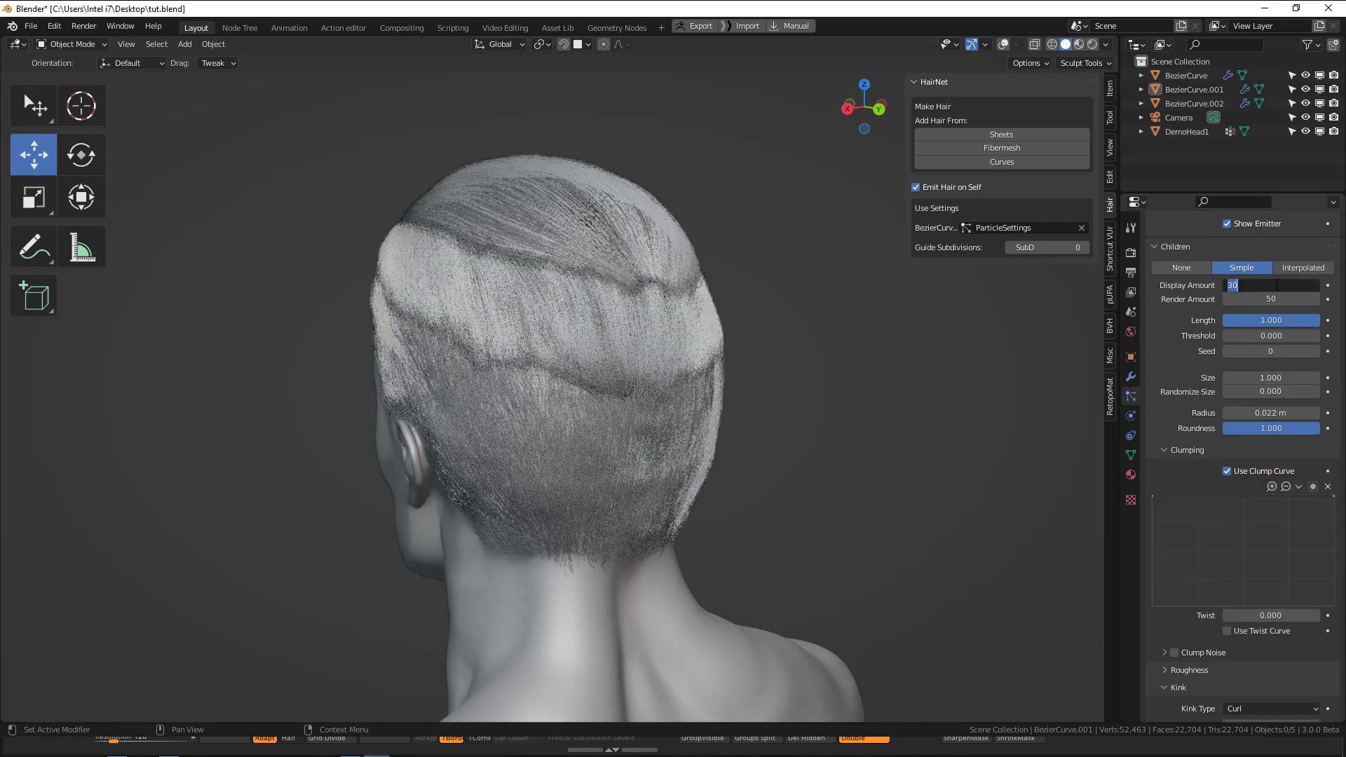
text(20)
key(Return)
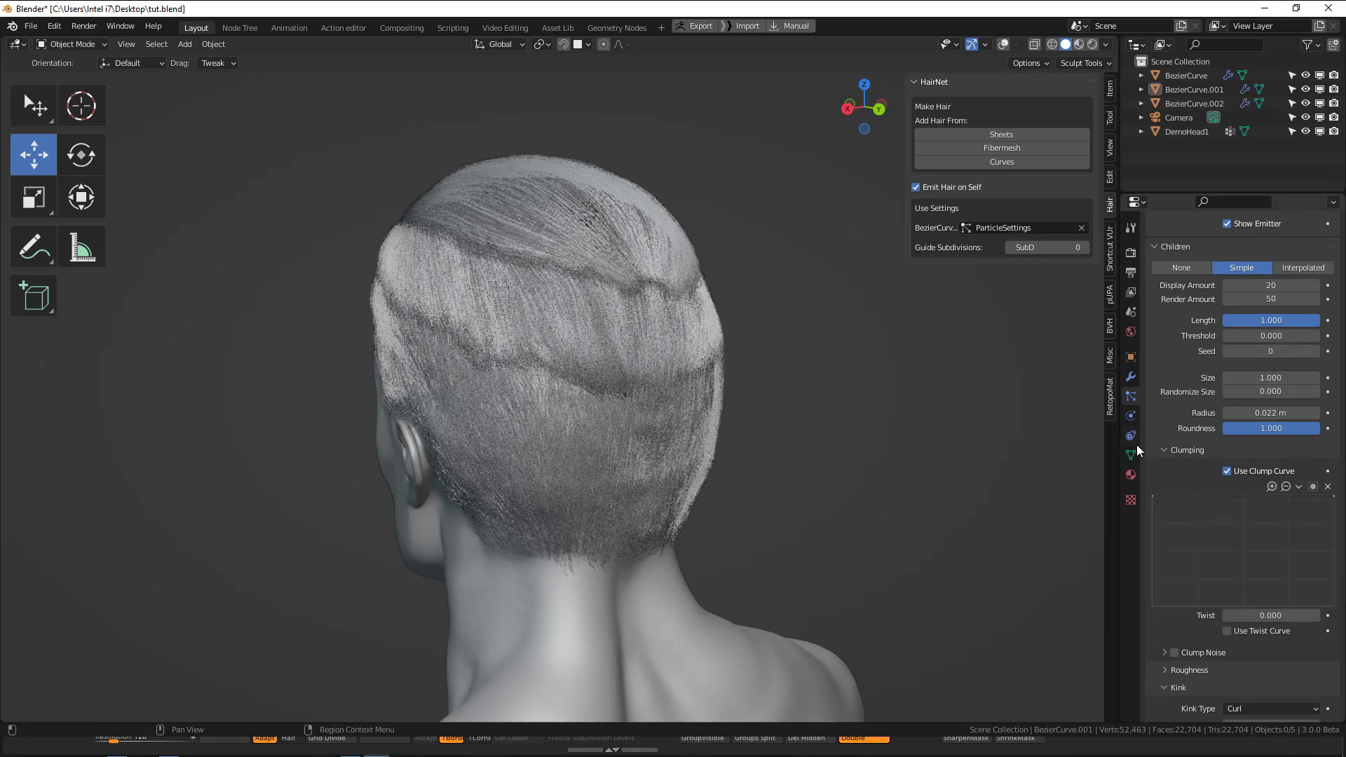
Set the hair material's viewport display color to red, with hue 0.999, saturation 1.000 and value 0.800.
click(1131, 475)
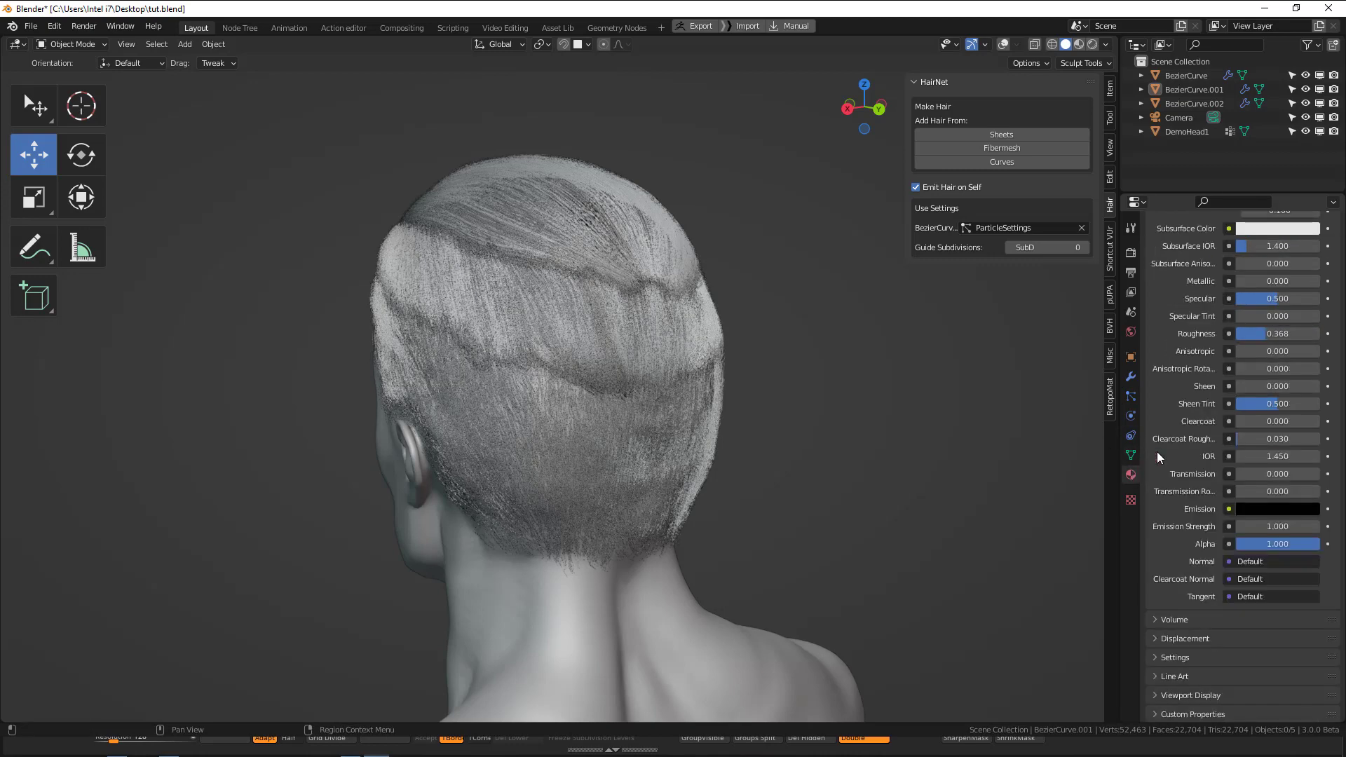
click(1219, 695)
scroll(1241, 631, down, 4)
click(1263, 599)
click(1253, 487)
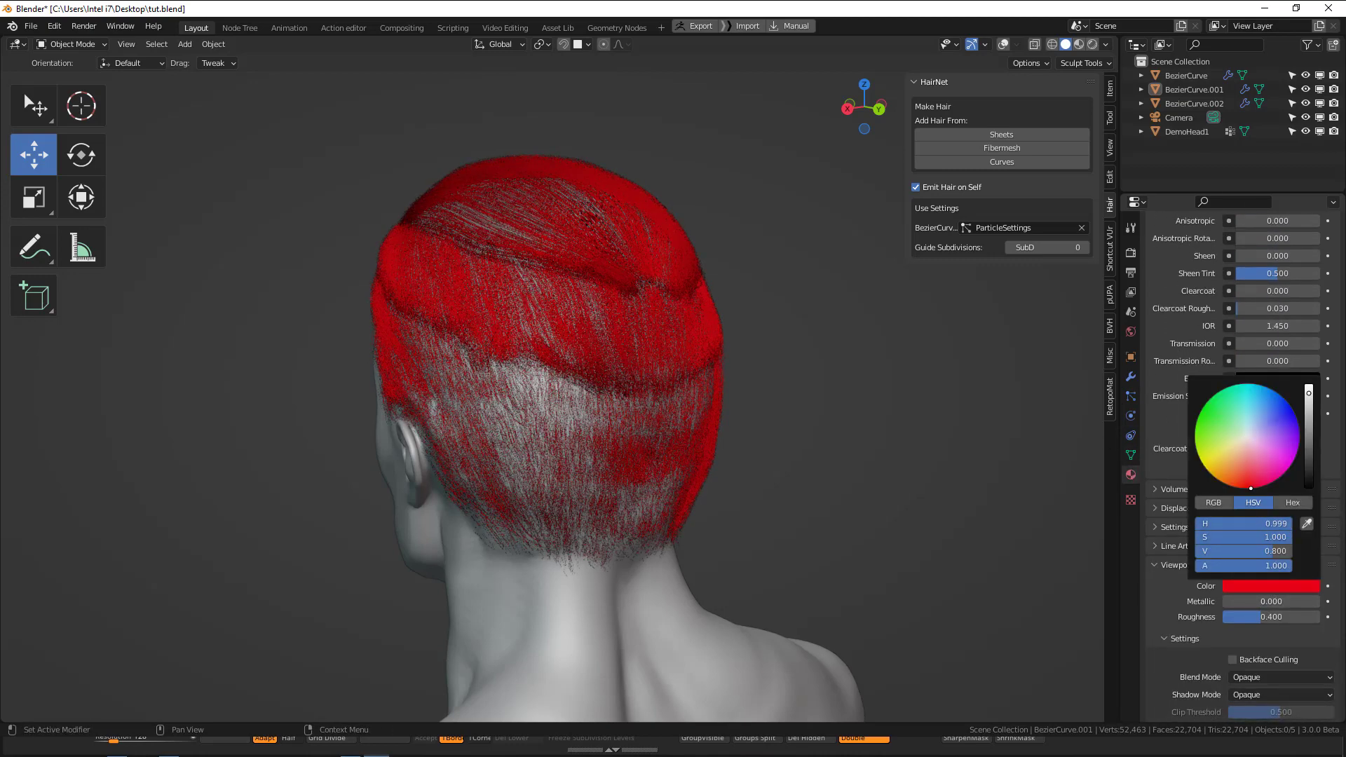
middle_drag(463, 533, 658, 426)
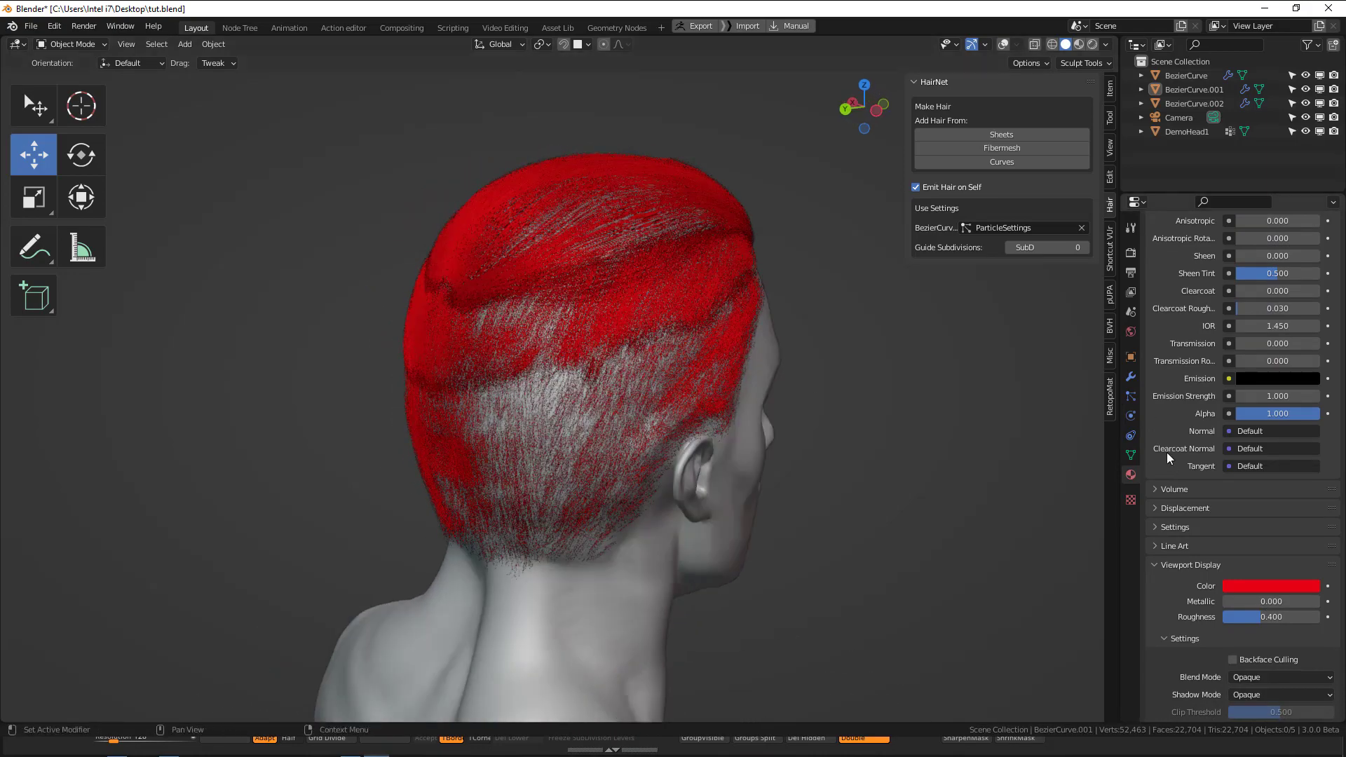
Lower the clump curve's end point to about X 0.98, Y 0.09 and add a point at about X 0.69, Y 0.89.
click(1131, 397)
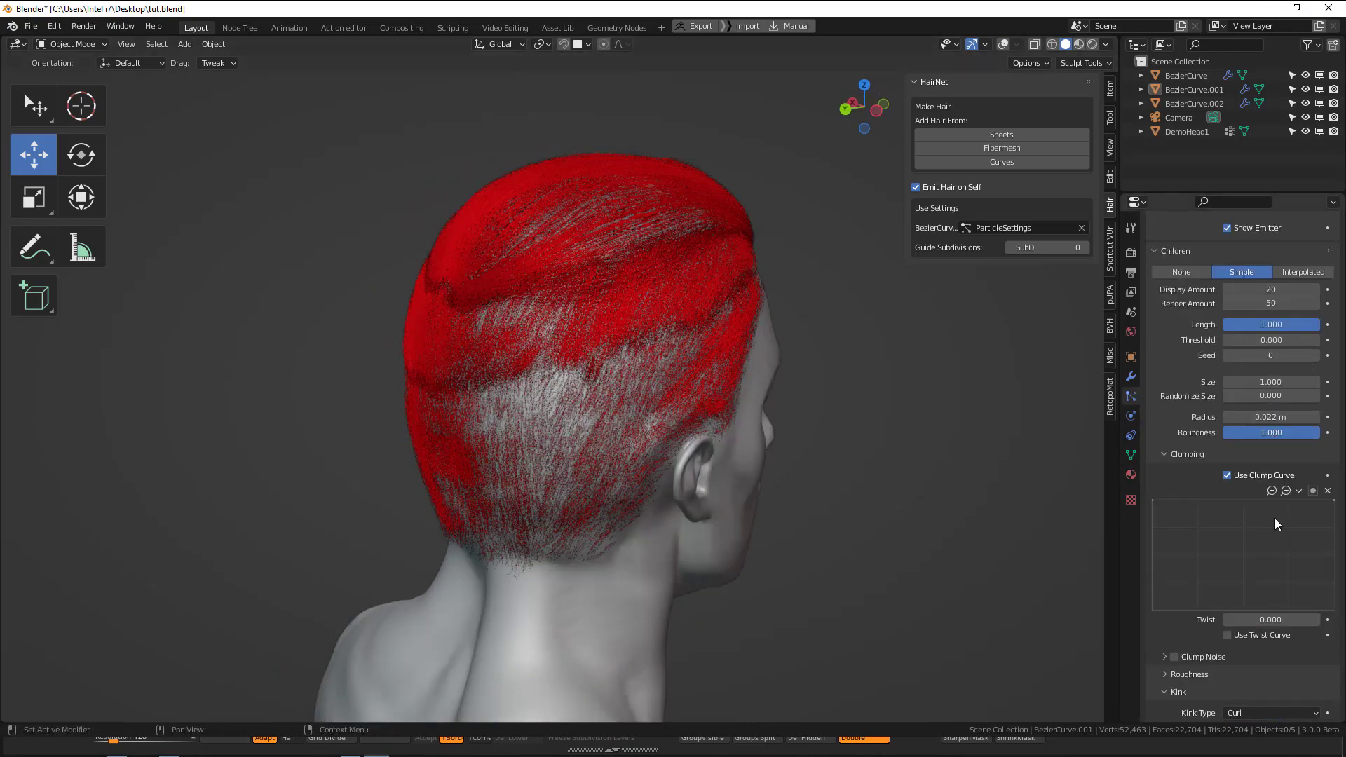
drag(1330, 510, 1331, 600)
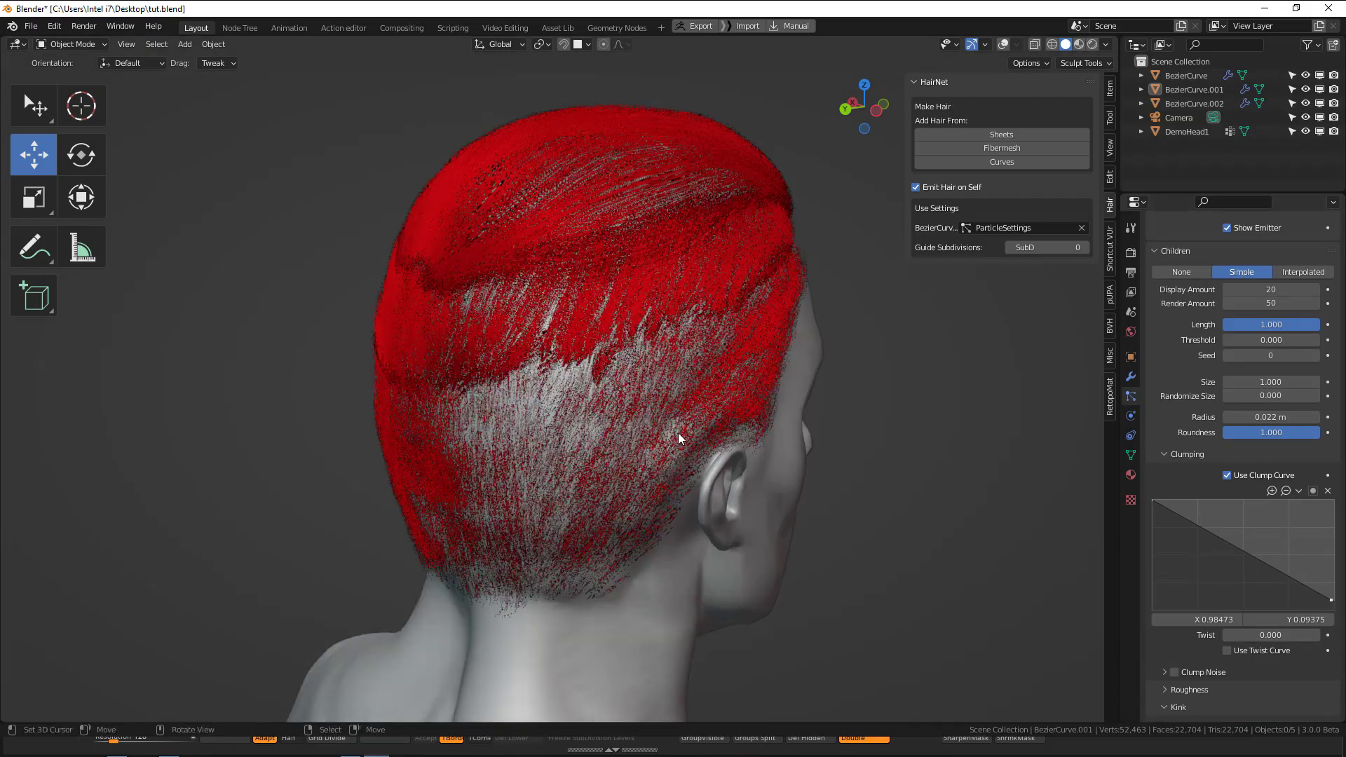
drag(1262, 559, 1279, 511)
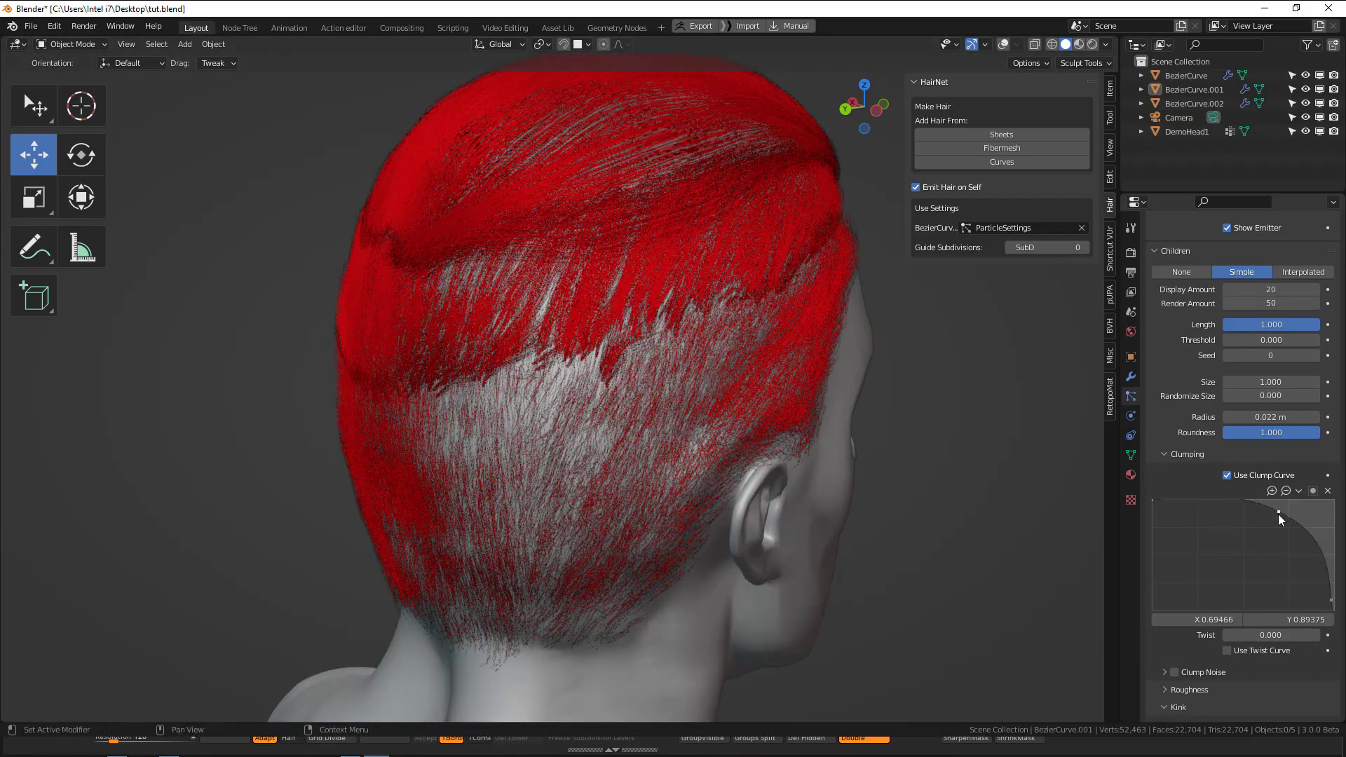
middle_drag(626, 339, 660, 324)
scroll(622, 336, up, 3)
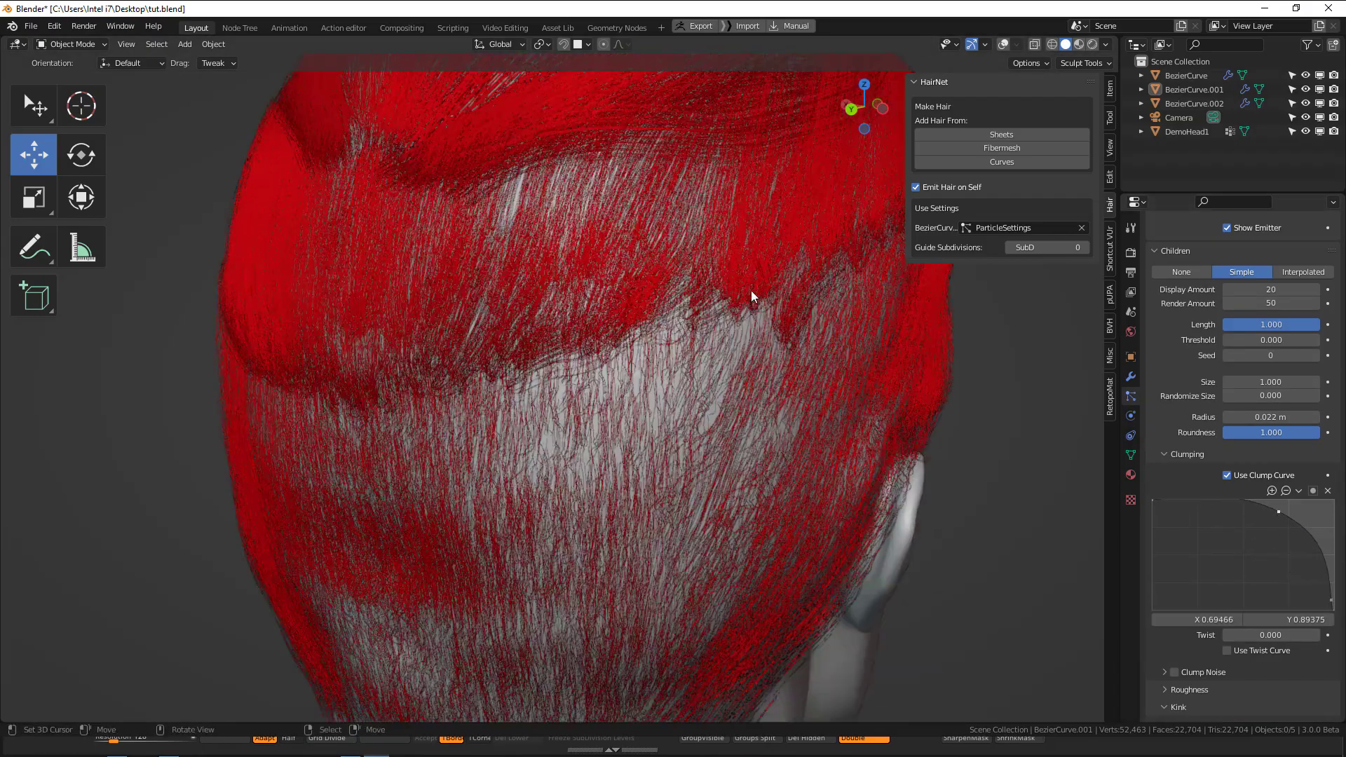
Add another clump curve point at about X 0.81, Y 0.34 and check the hair from the side and front.
middle_drag(751, 296, 1043, 468)
drag(1313, 540, 1301, 570)
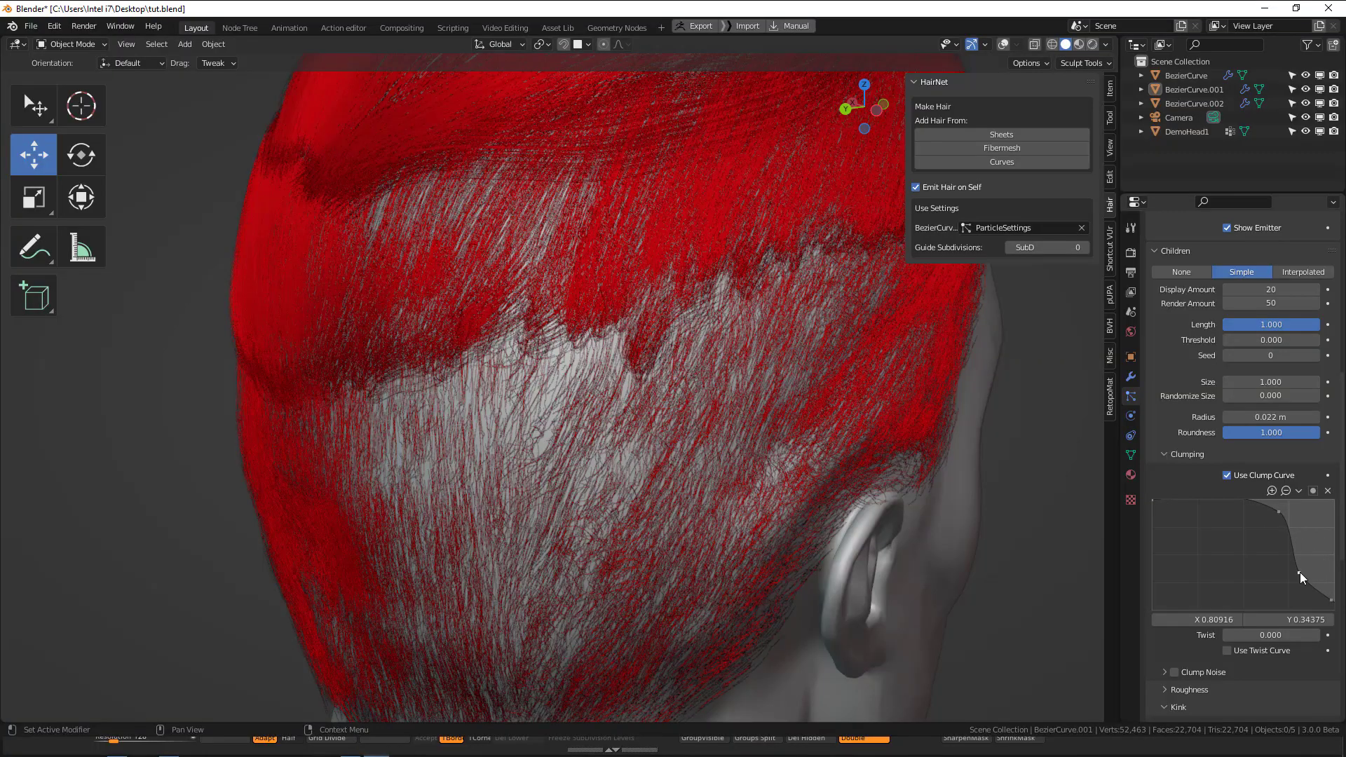
middle_drag(642, 389, 568, 390)
scroll(583, 385, down, 3)
middle_drag(674, 355, 627, 372)
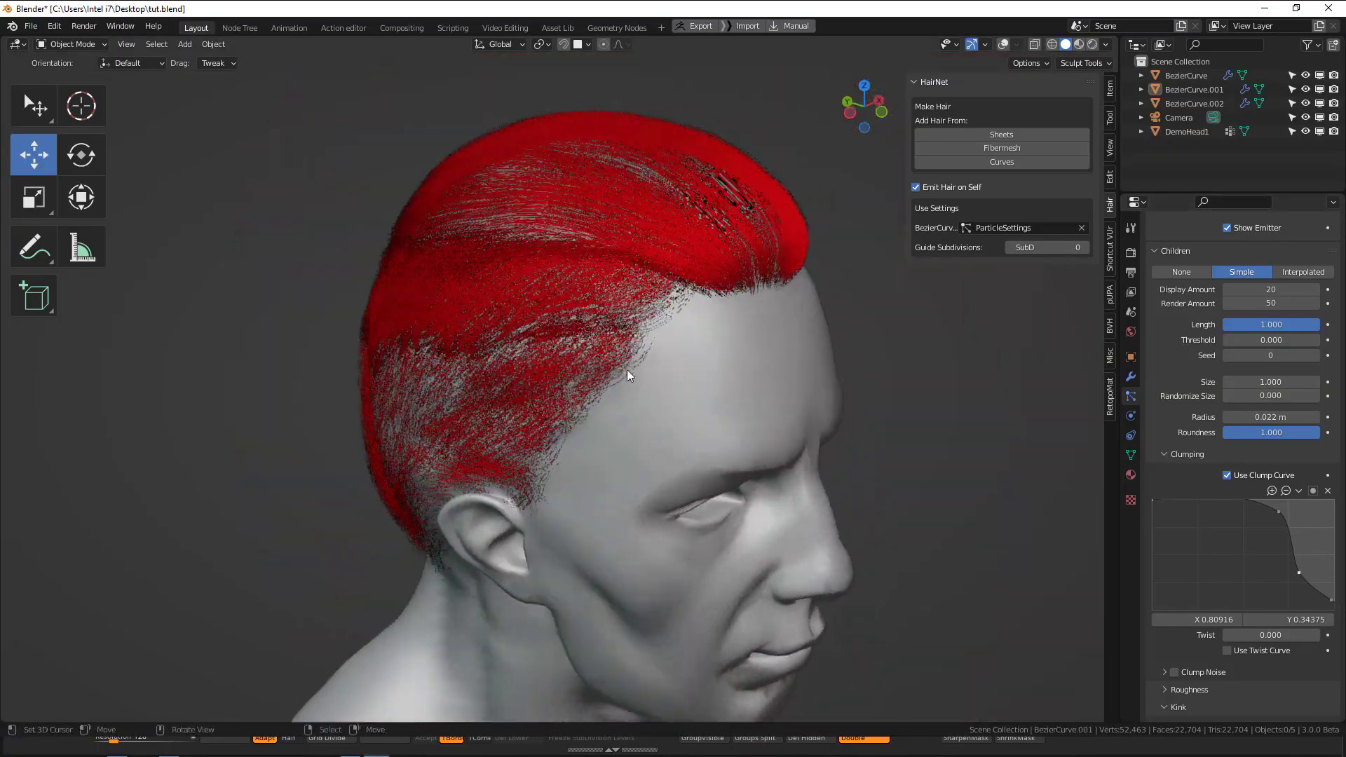
scroll(1276, 491, down, 8)
click(1260, 505)
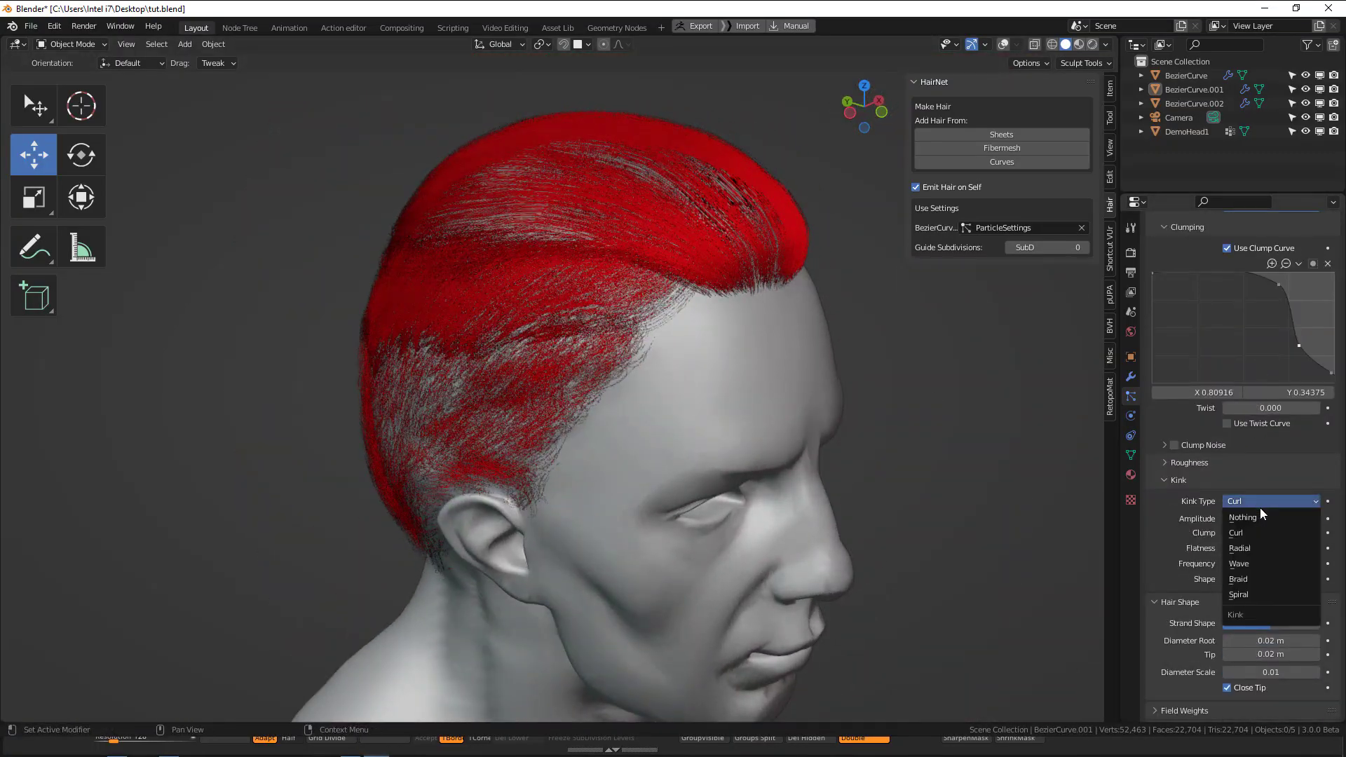
middle_drag(830, 482, 957, 480)
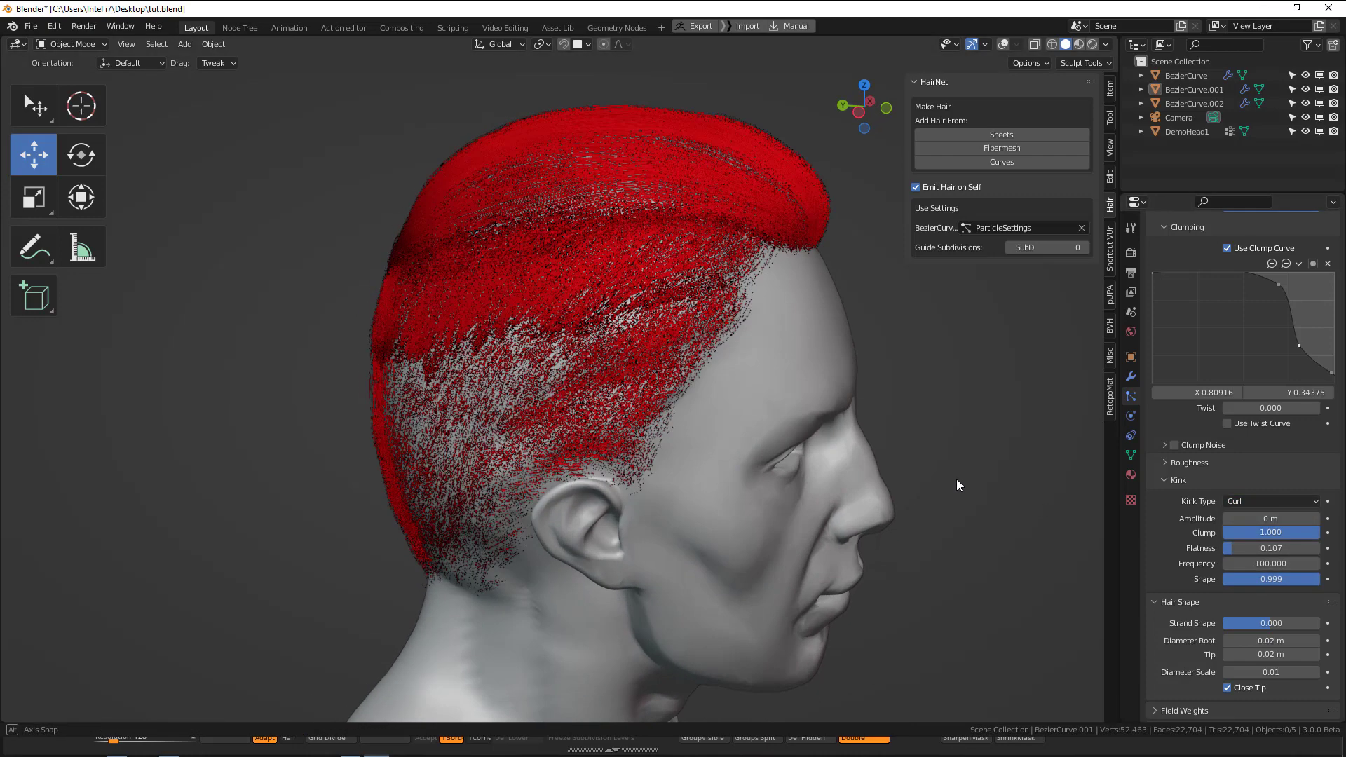
Set the middle hair section's curl kink frequency to 15, trying amplitudes of 0.03 m and 0.2 m.
click(1287, 523)
text(.03)
key(Return)
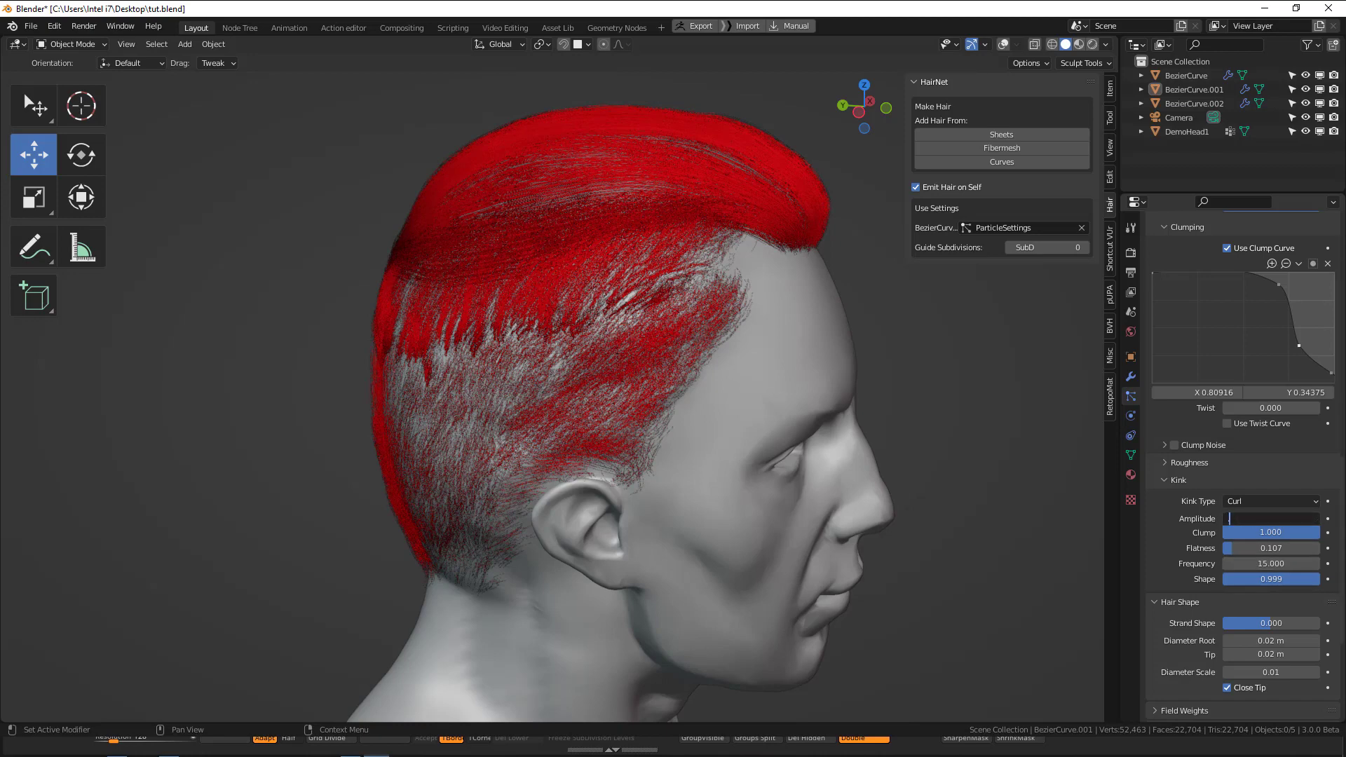
text(.2)
key(Return)
drag(1298, 522, 1228, 522)
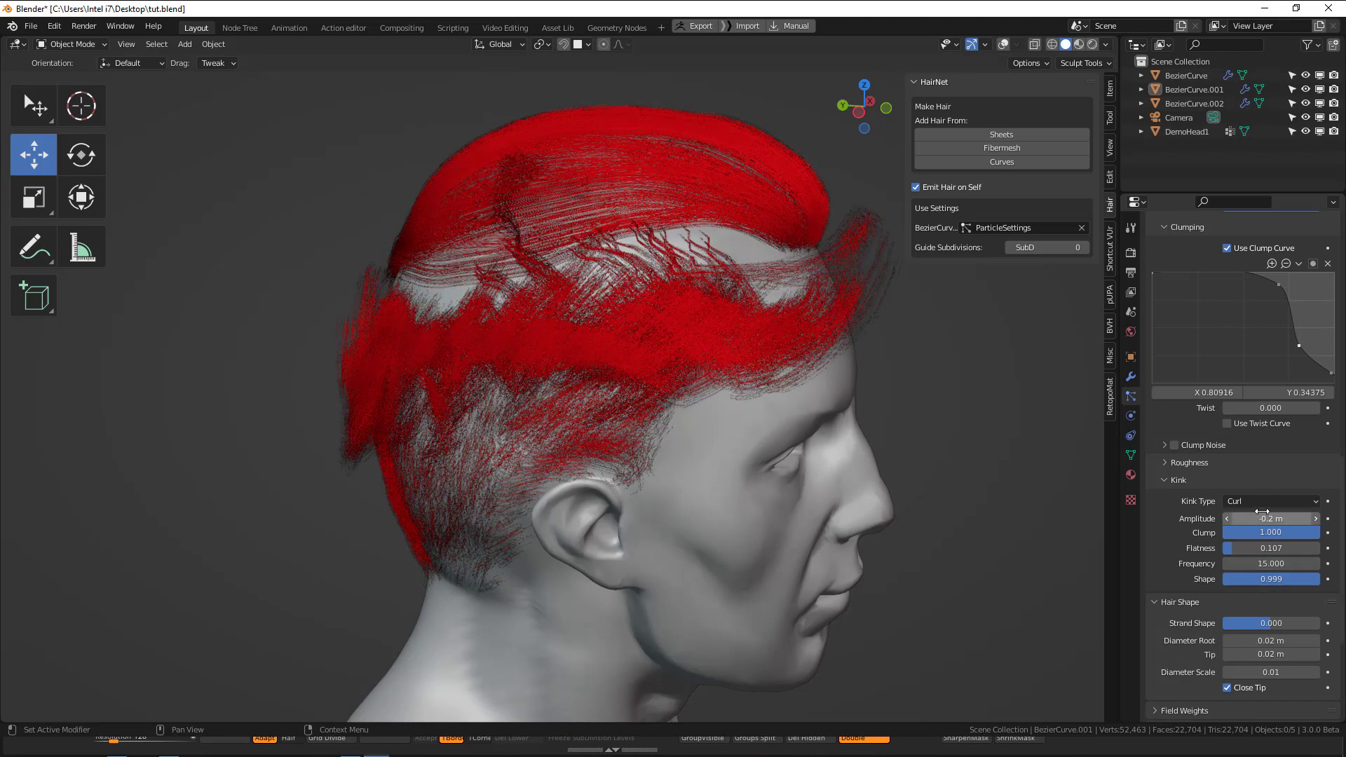
Try a curl kink amplitude of -0.03 m and check the hair from the other side of the head.
click(1261, 519)
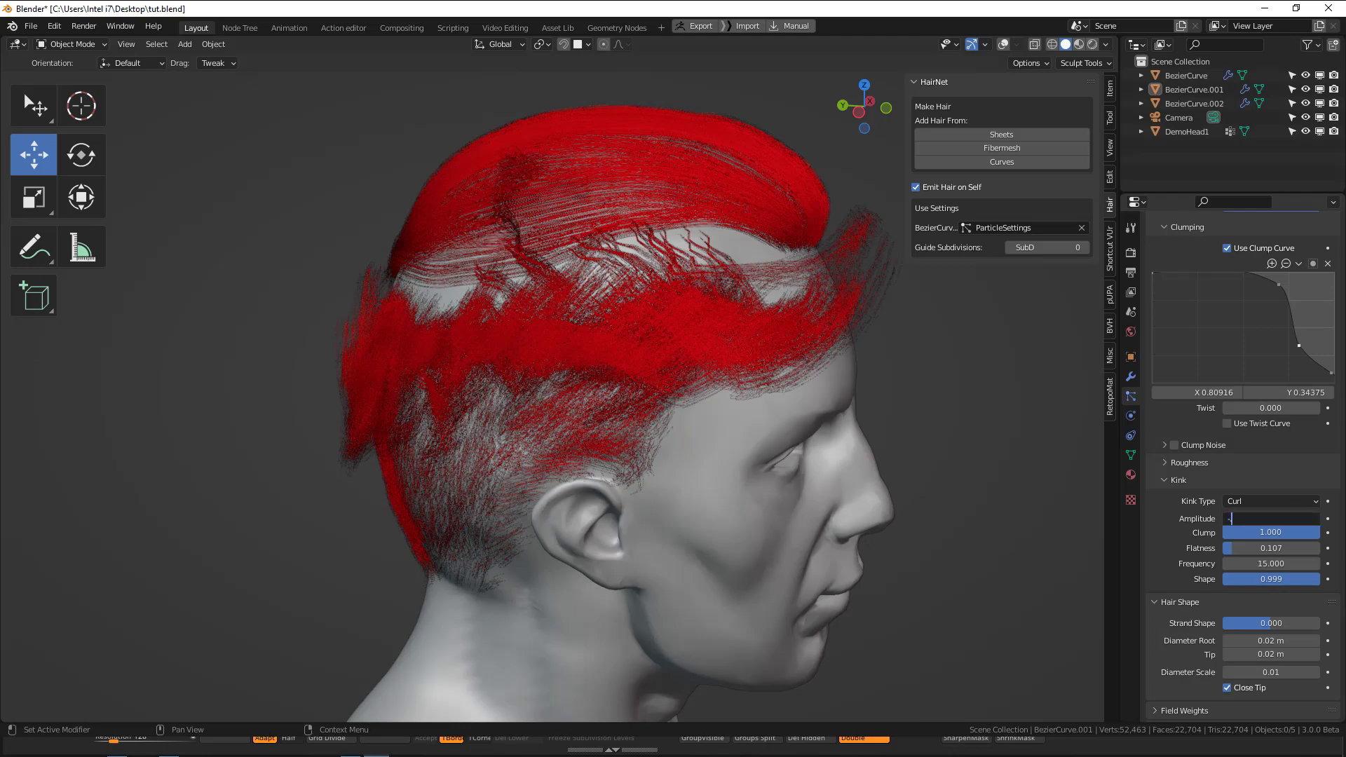
text(-.03)
key(Return)
middle_drag(688, 411, 737, 395)
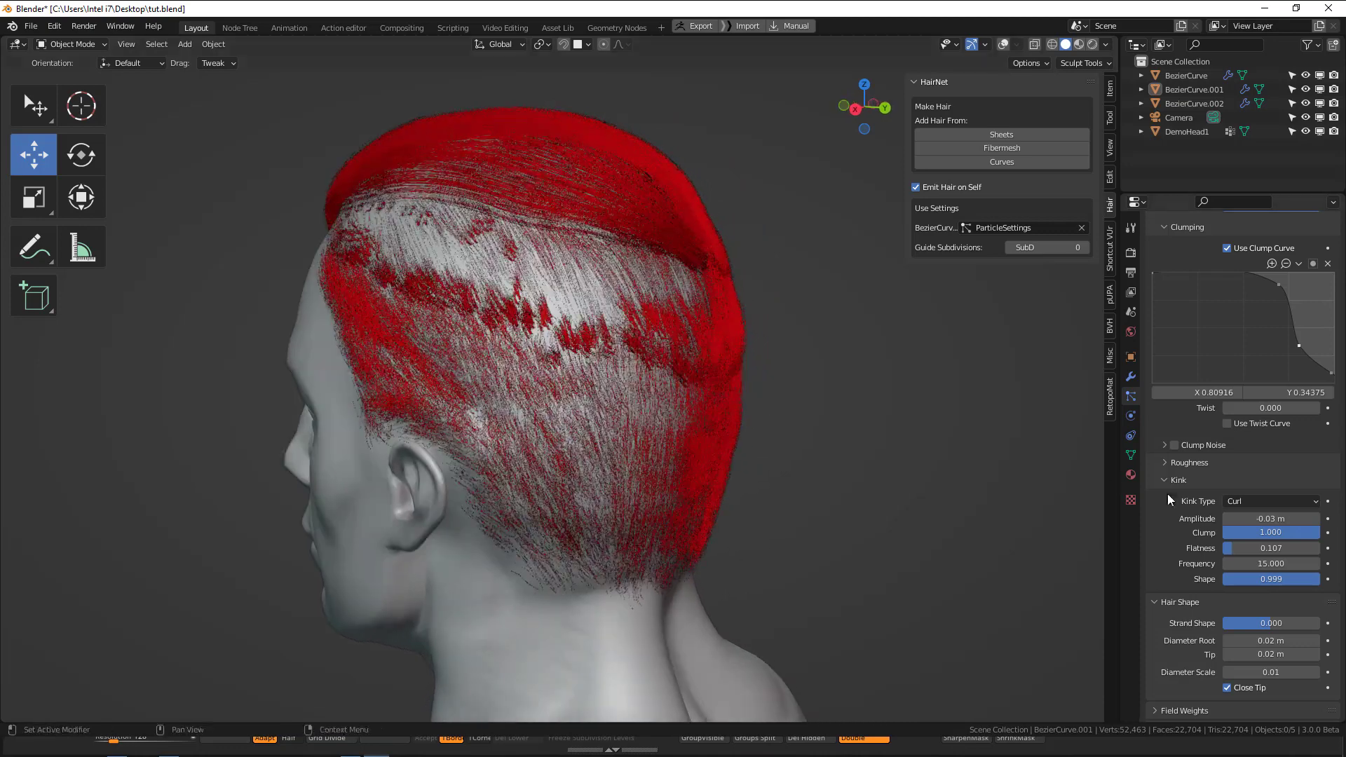
Set the middle hair section's kink amplitude back to 0 m.
click(1272, 520)
text(0)
key(Return)
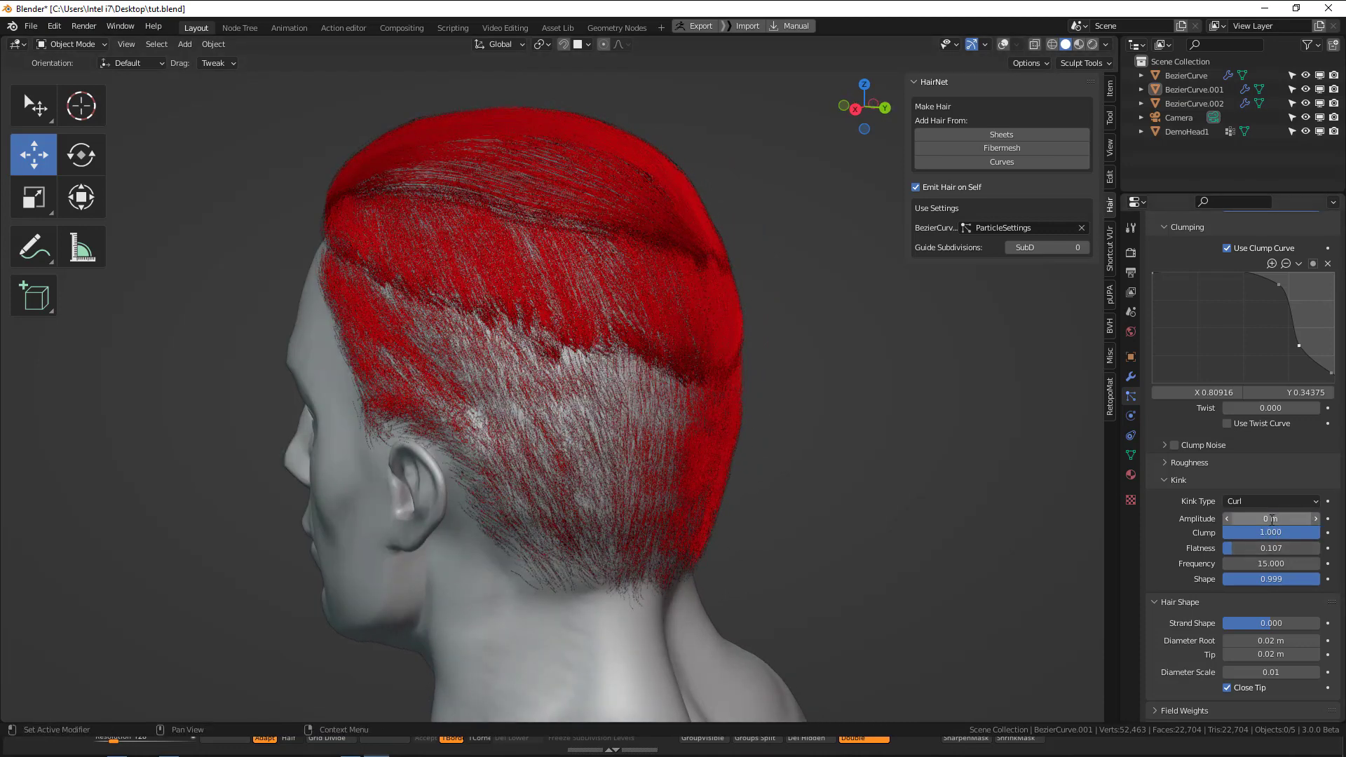
Enable the middle hair section's twist curve, set Twist to 1.000 and lower the curve's end point to Y 0.
click(1238, 423)
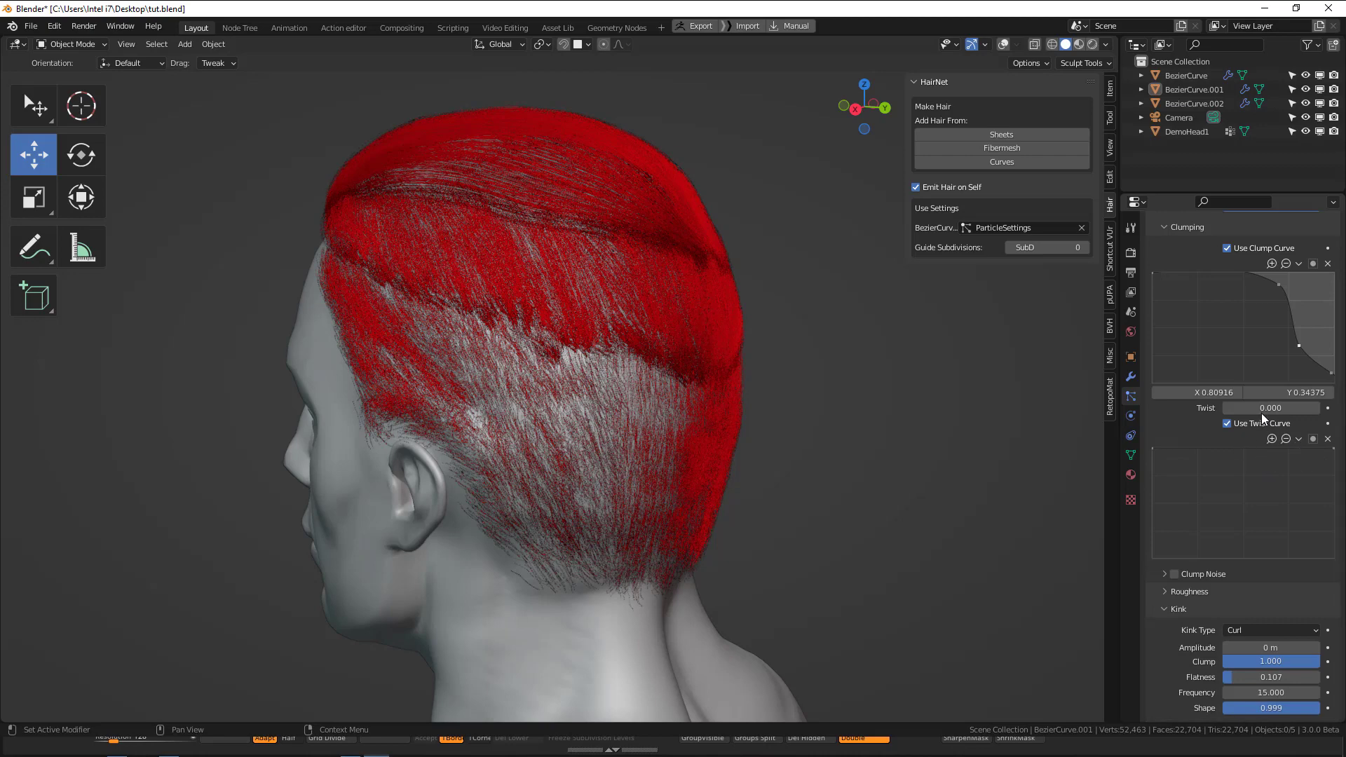
key(Return)
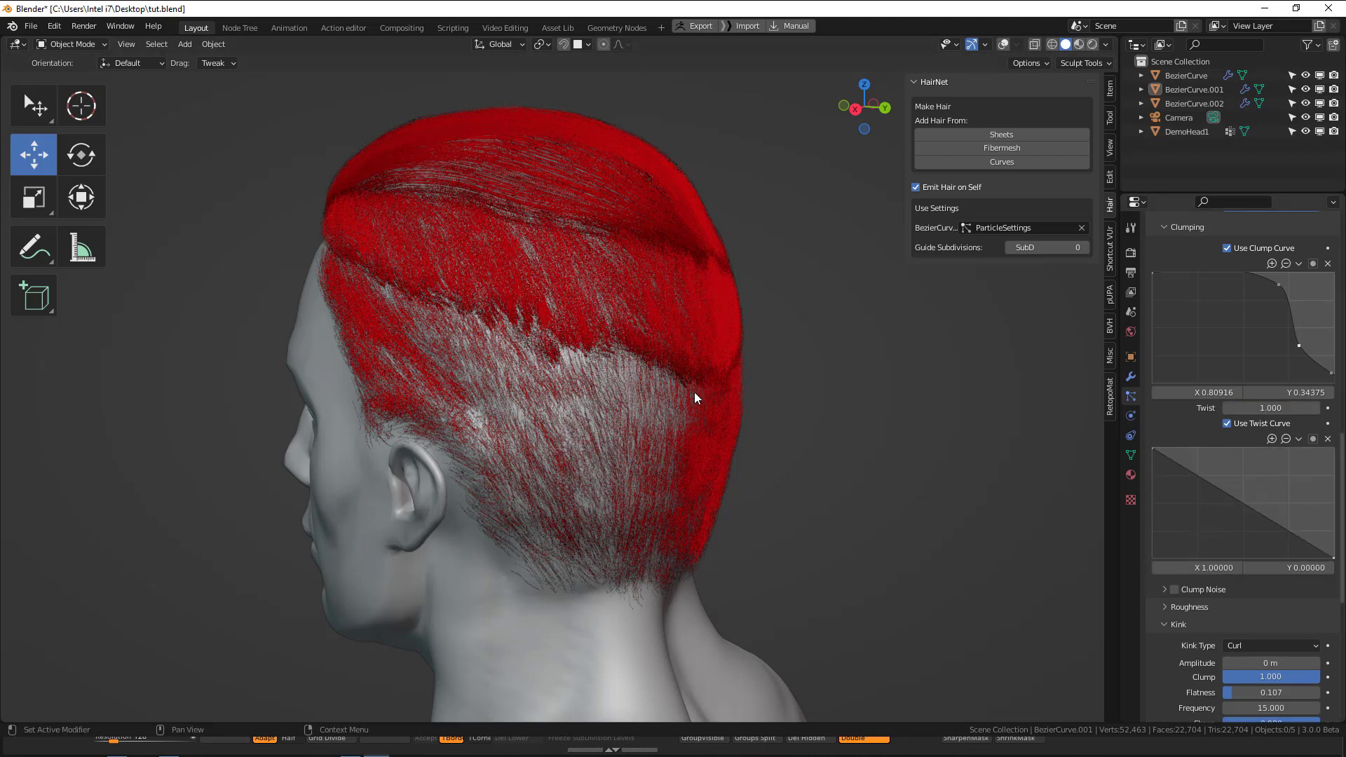
middle_drag(694, 393, 730, 392)
Bend the twist curve through a middle point at about X 0.44, Y 0.09 and check the hair up close.
scroll(730, 392, up, 2)
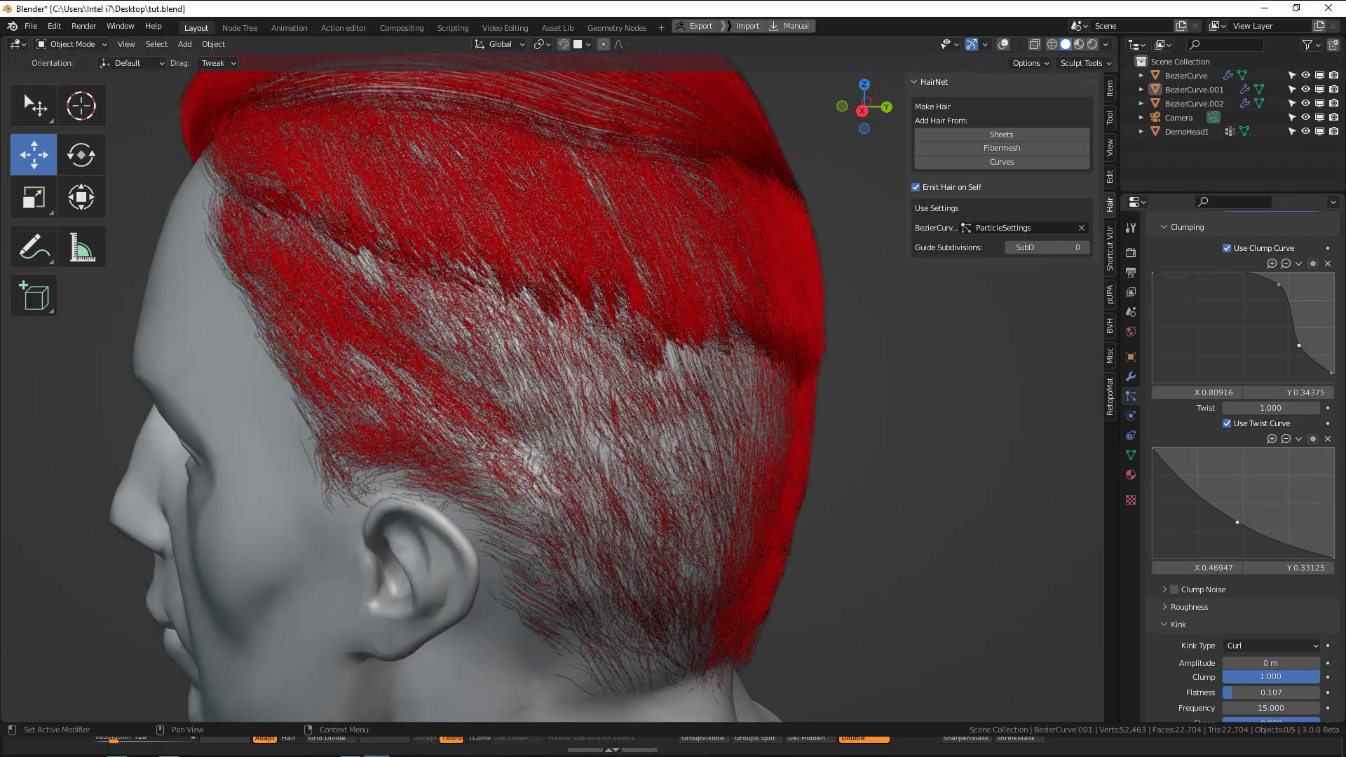
drag(1238, 523, 1230, 548)
middle_drag(702, 365, 756, 356)
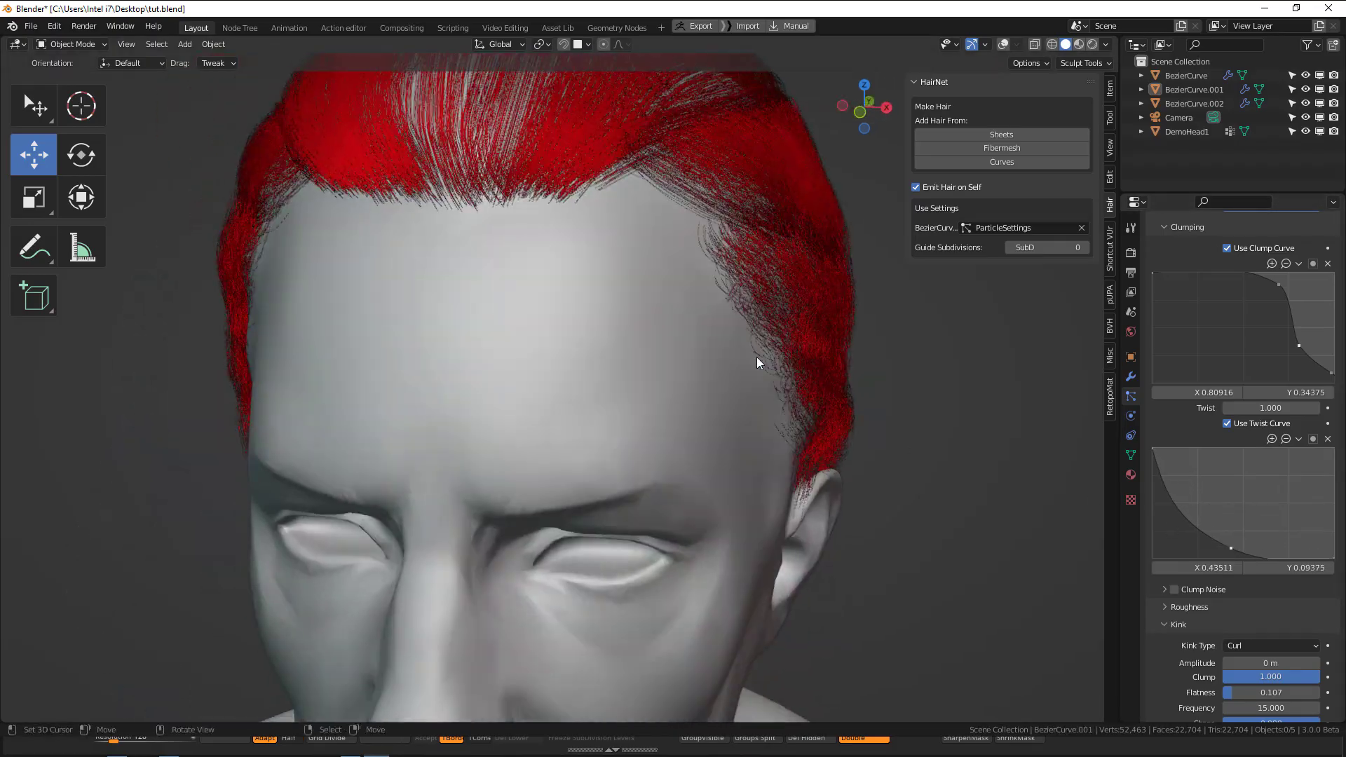
Save the file, render the head's side view and inspect the hair before closing the render.
scroll(756, 356, down, 3)
middle_drag(573, 310, 645, 342)
scroll(724, 352, down, 3)
key(ctrl+s)
key(F12)
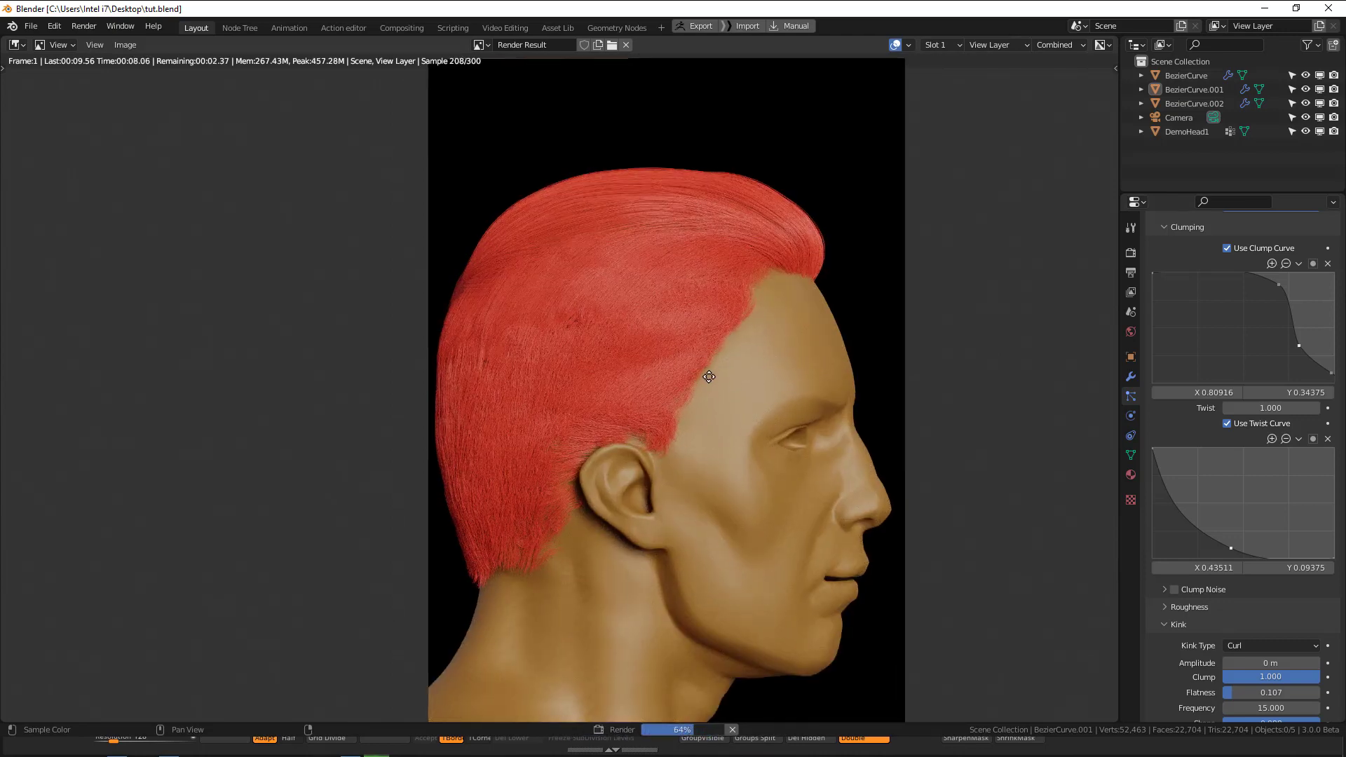
middle_drag(702, 377, 724, 352)
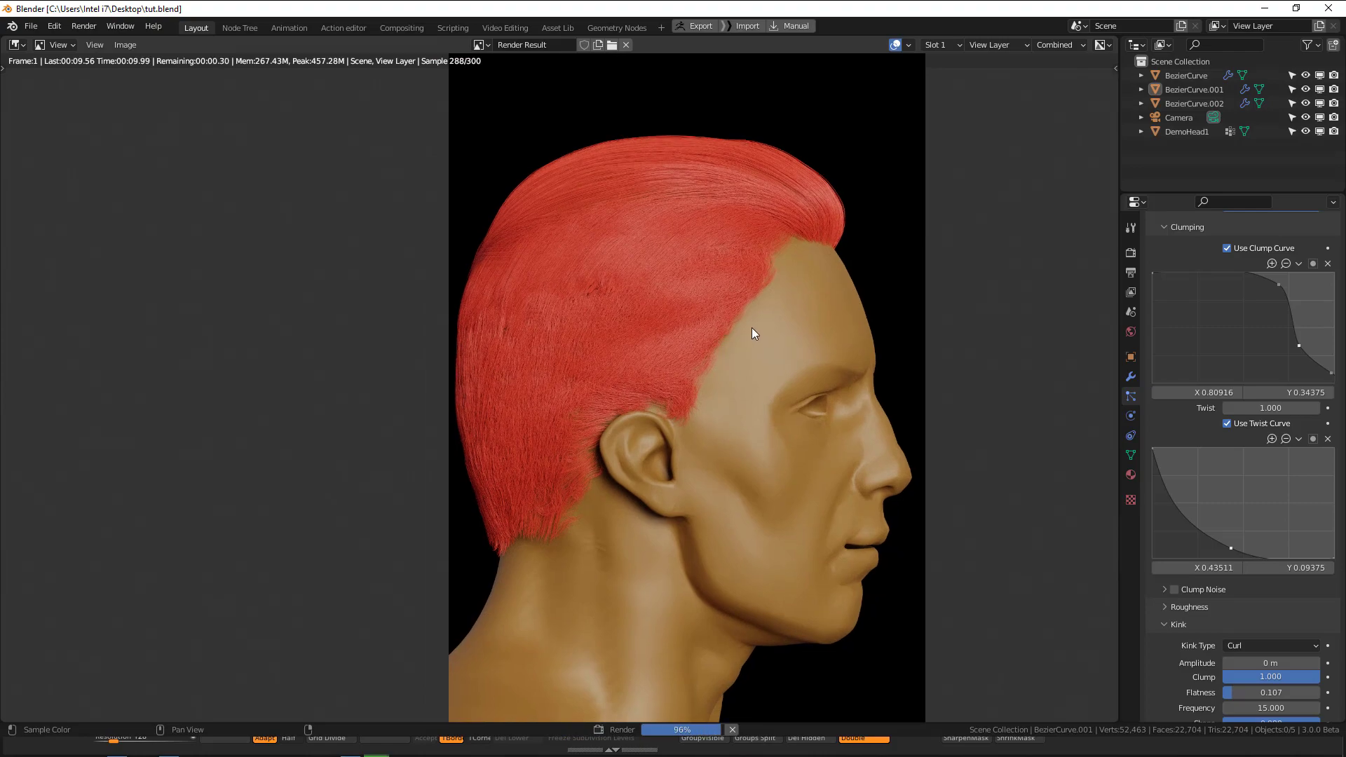
key(Escape)
Select the lower hair section, shorten its children length to about 0.348 and check the sides of the head.
middle_drag(747, 330, 651, 368)
click(607, 366)
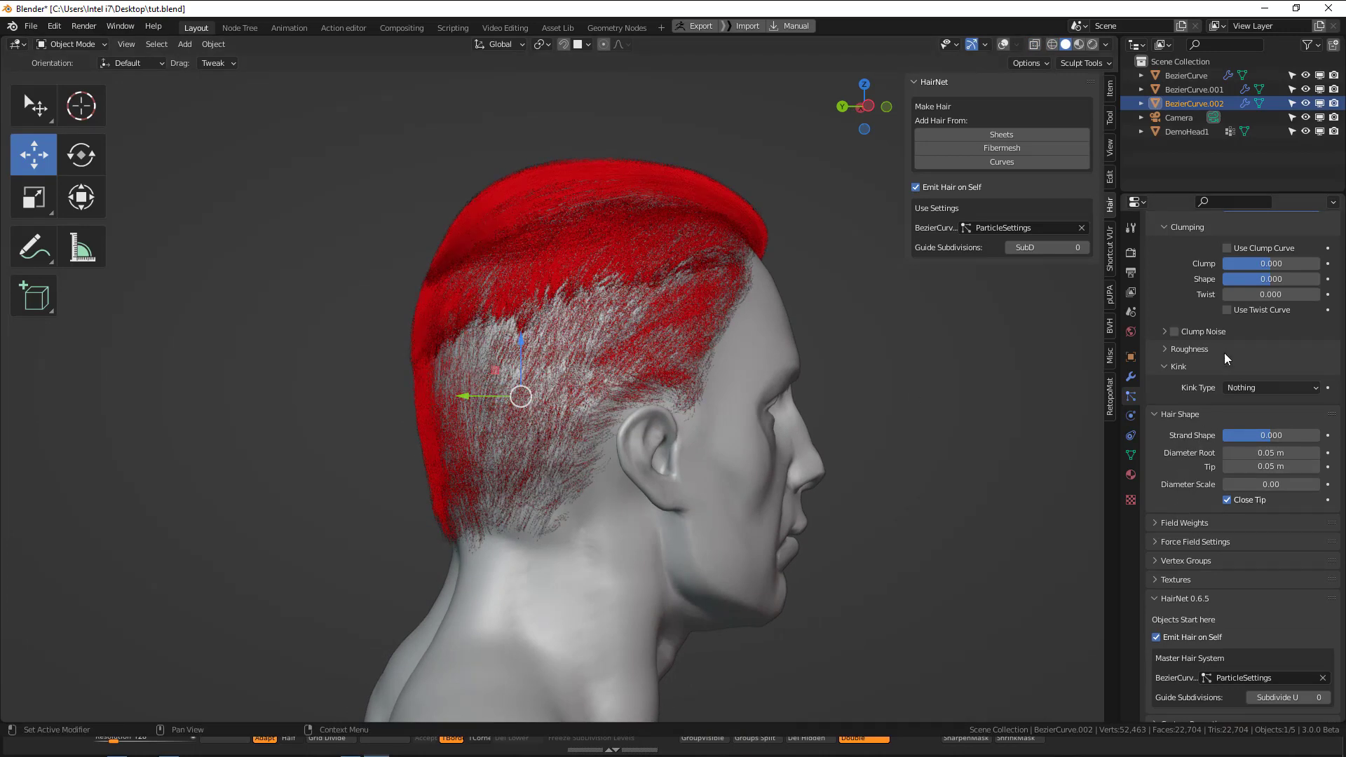
scroll(1225, 352, up, 6)
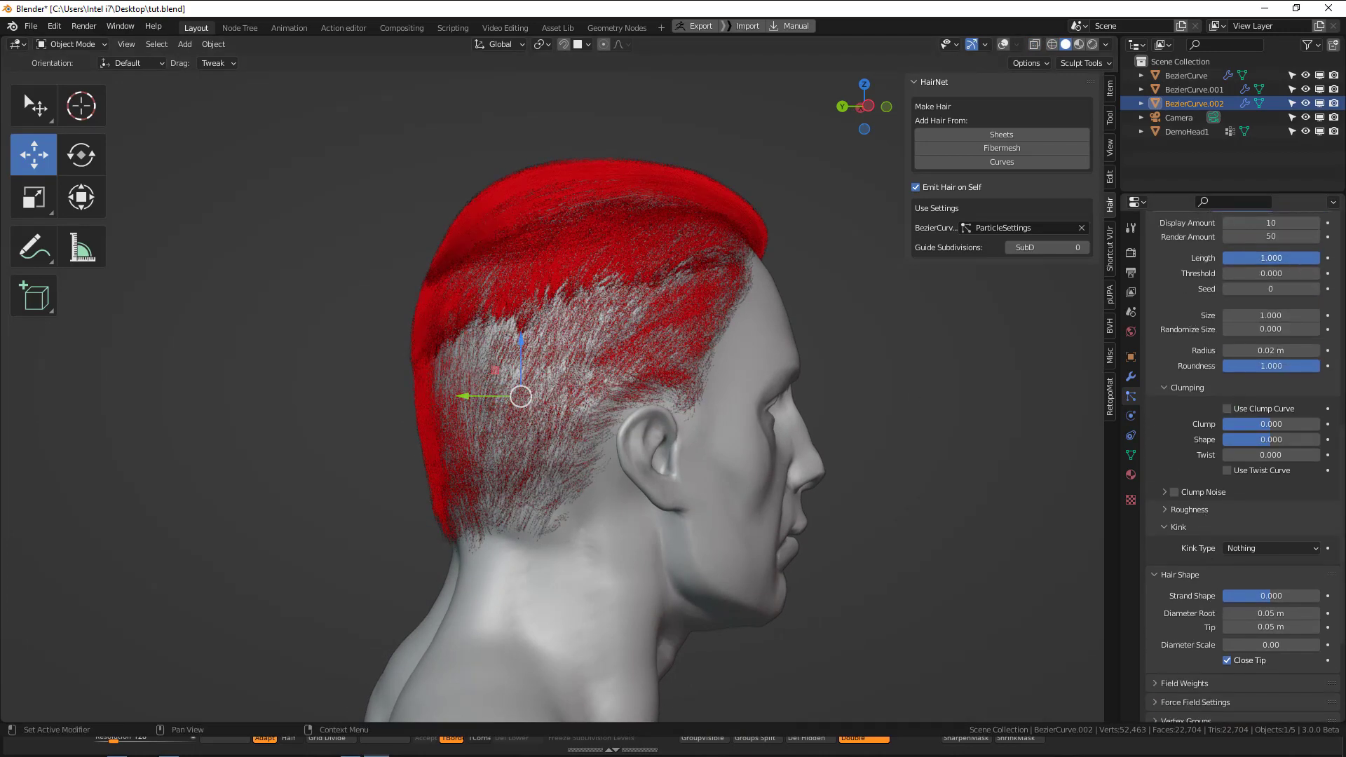
drag(1298, 258, 1234, 258)
middle_drag(961, 334, 634, 444)
key(alt+a)
scroll(712, 418, up, 4)
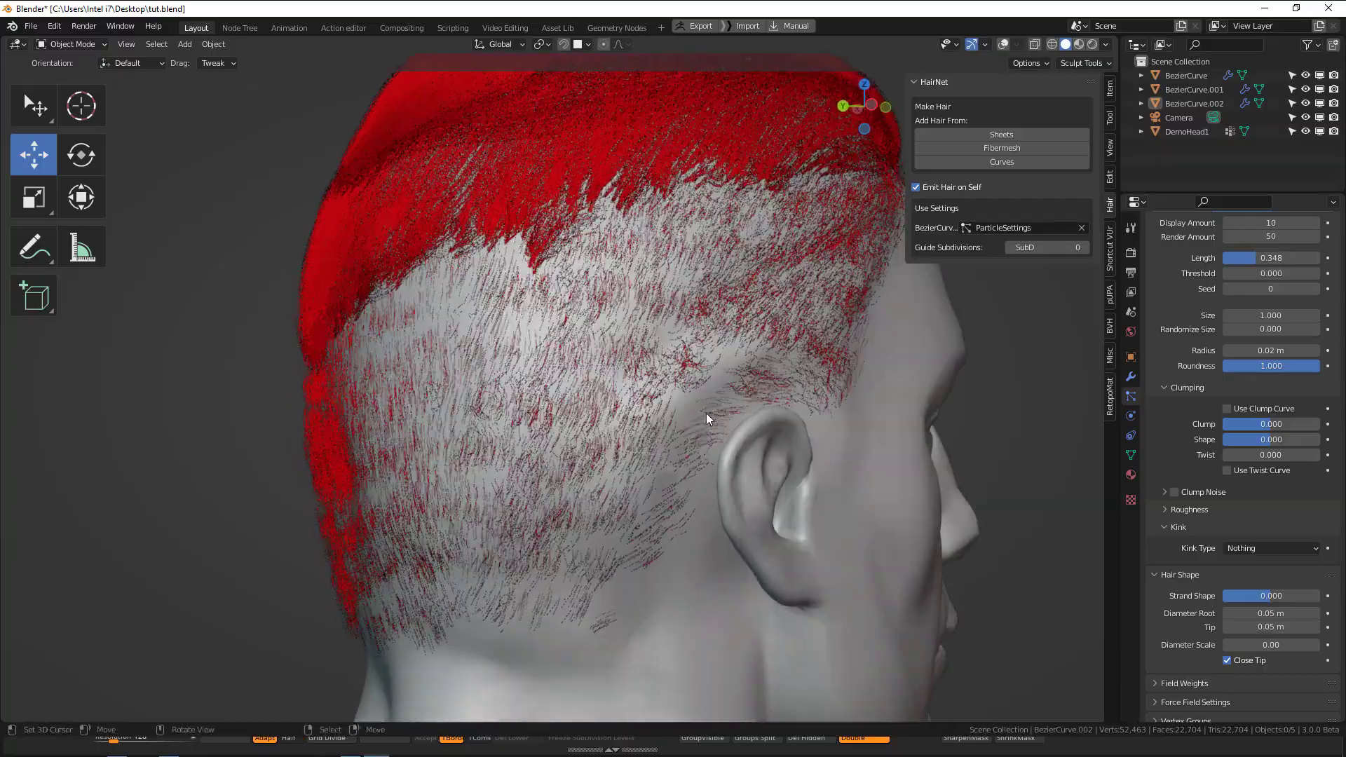
middle_drag(967, 329, 898, 356)
scroll(842, 359, down, 4)
middle_drag(788, 365, 707, 283)
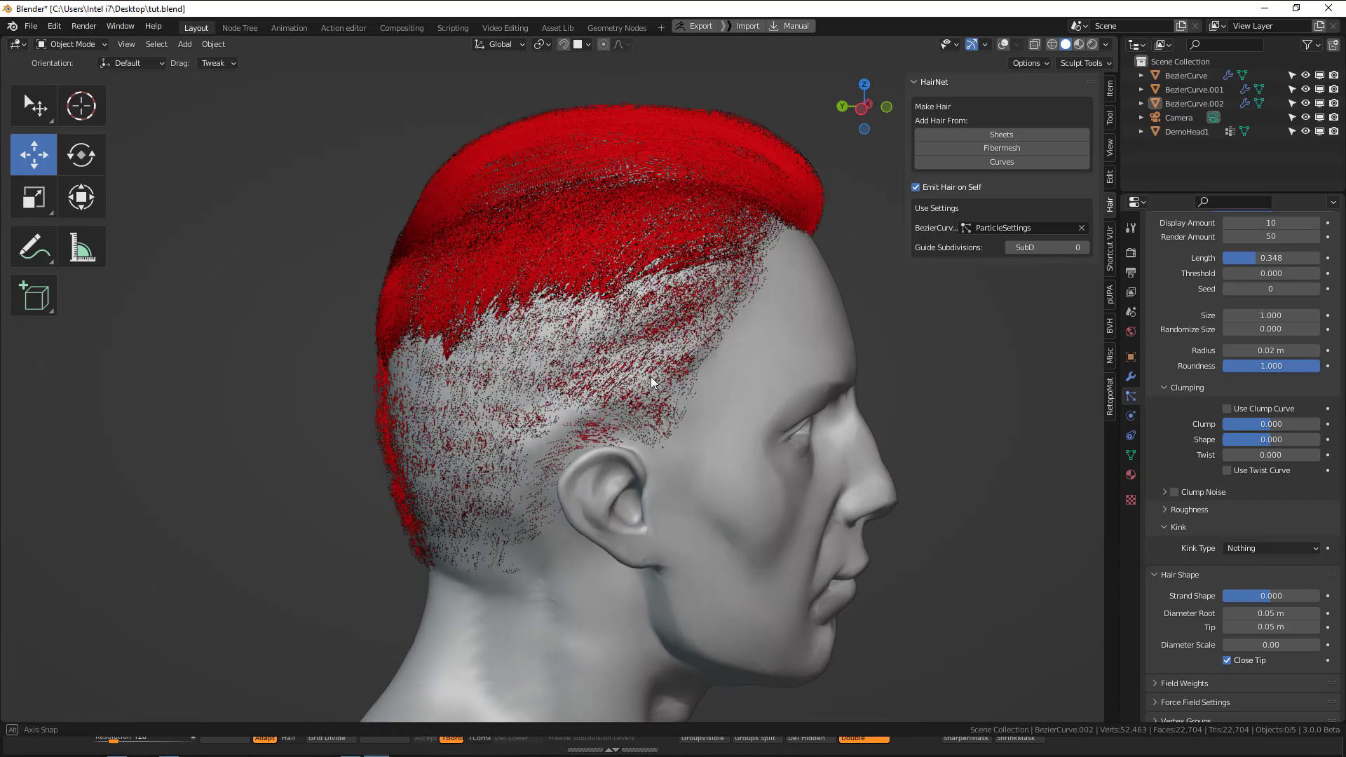
Set the lower hair section's children display amount to 50.
scroll(735, 368, up, 5)
middle_drag(735, 367, 874, 344)
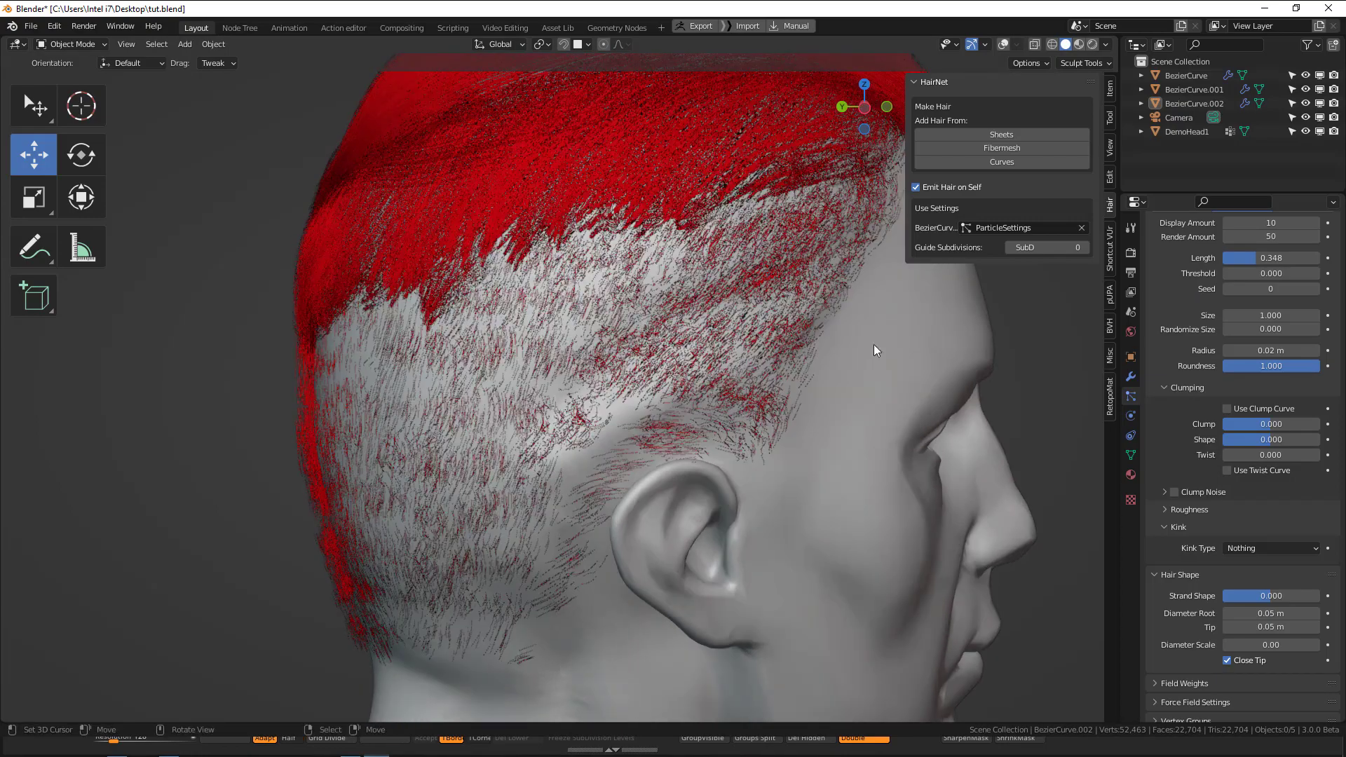
click(1274, 223)
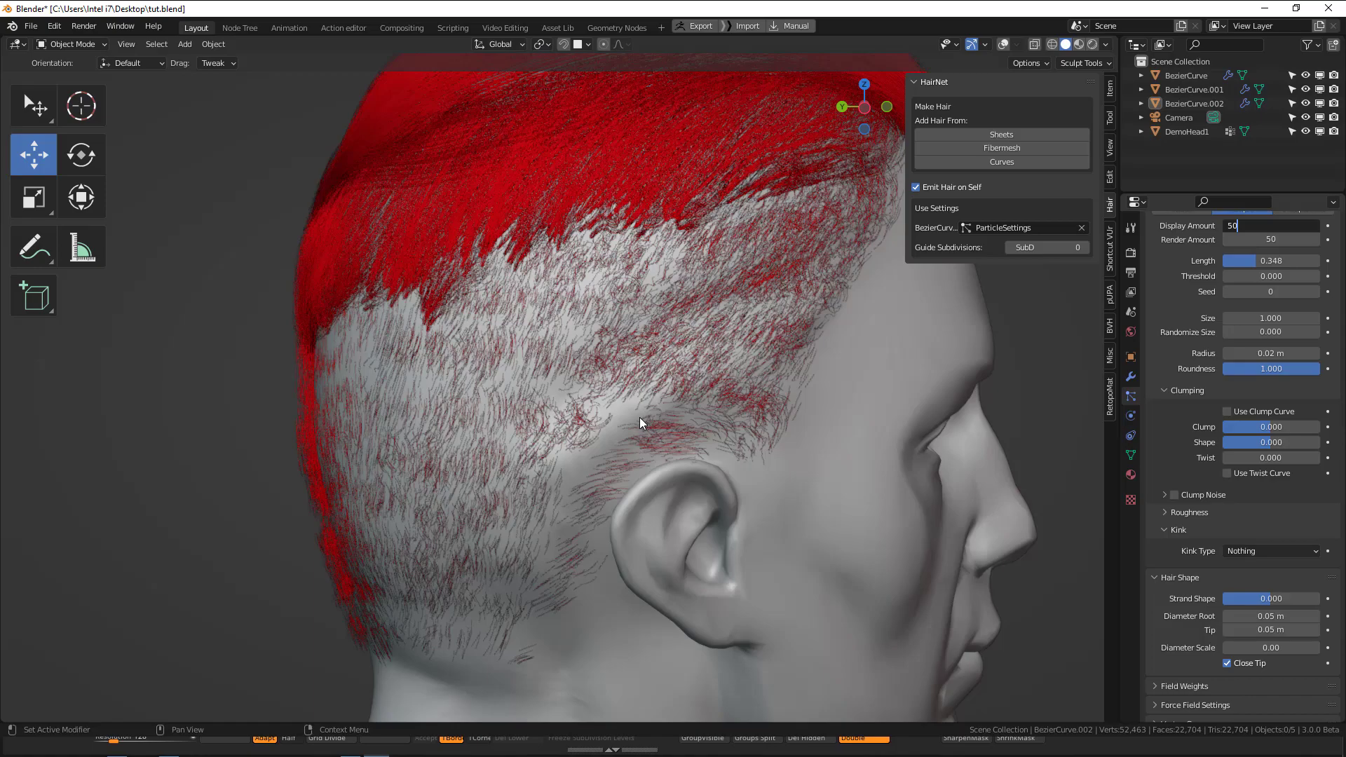
key(Return)
Set the lower hair section's children radius to 0.03 m and check the coverage around the ear.
middle_drag(640, 418, 692, 411)
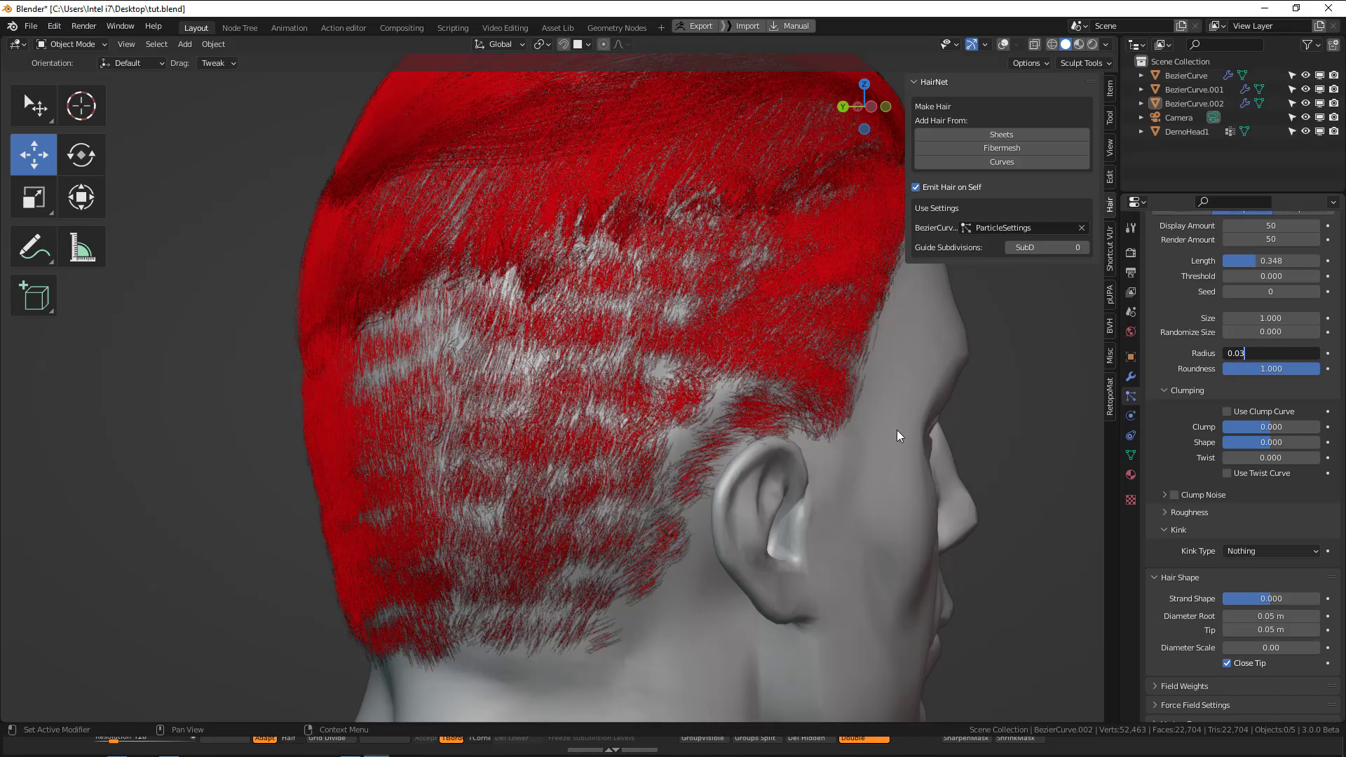
key(Return)
middle_drag(896, 432, 659, 477)
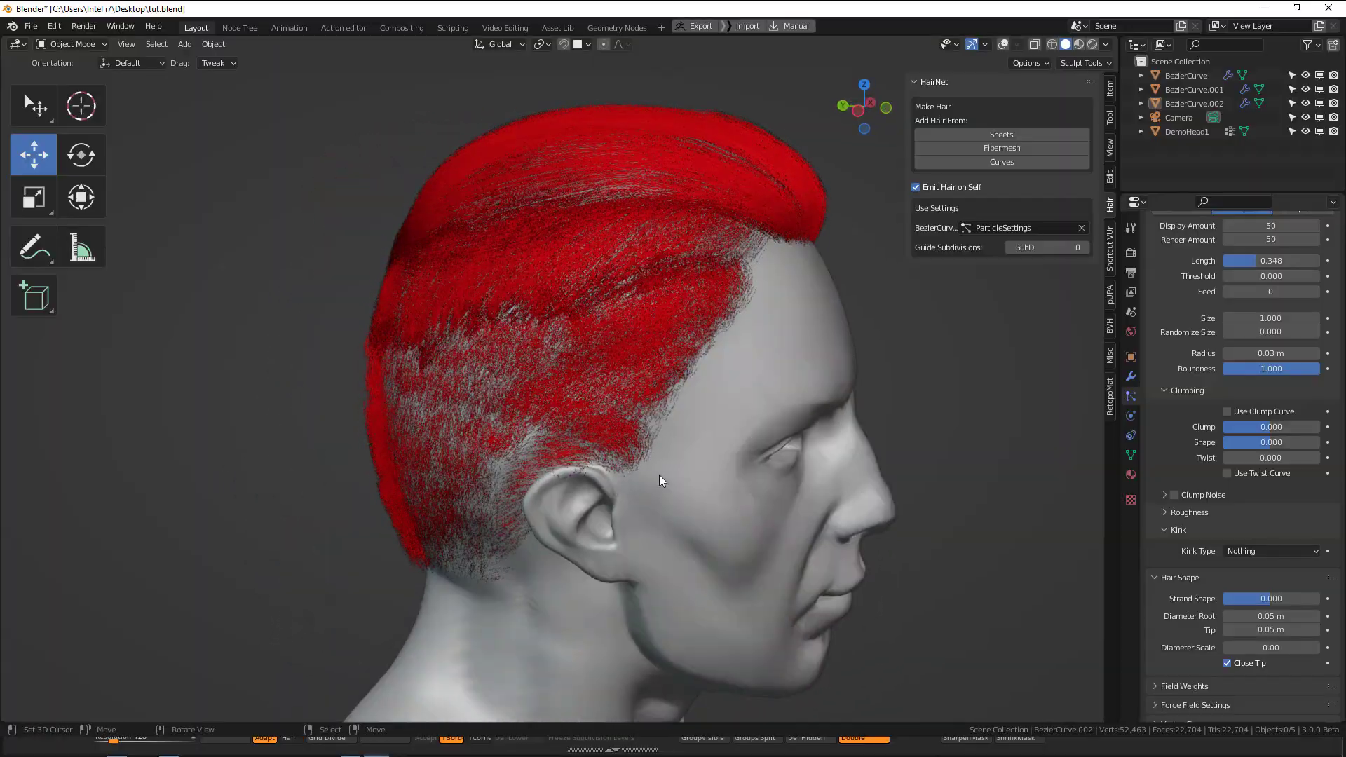
mouse_move(707, 404)
middle_down()
mouse_move(680, 384)
mouse_move(617, 413)
mouse_move(694, 387)
middle_up()
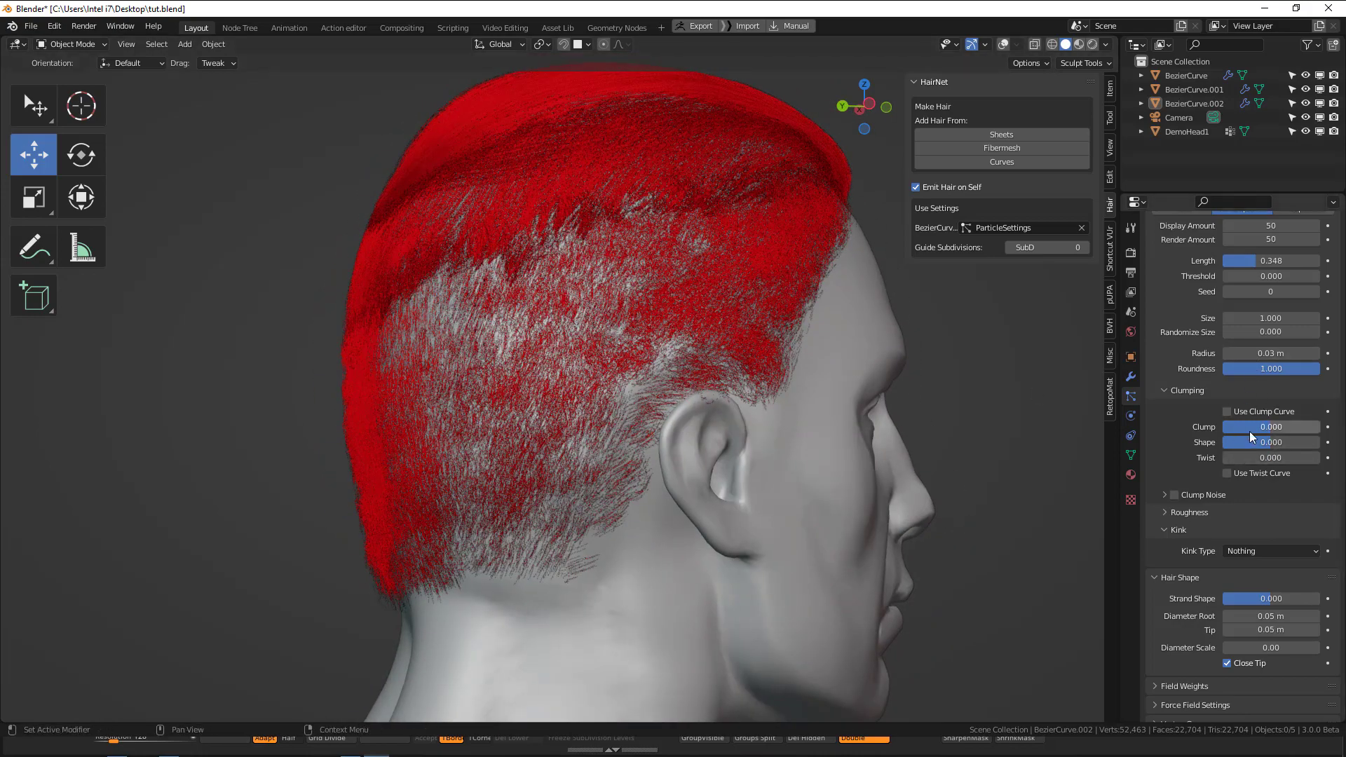
Set the lower hair section's roughness endpoint to 0.03, leaving the kink type at Nothing, and inspect both sides.
click(1256, 551)
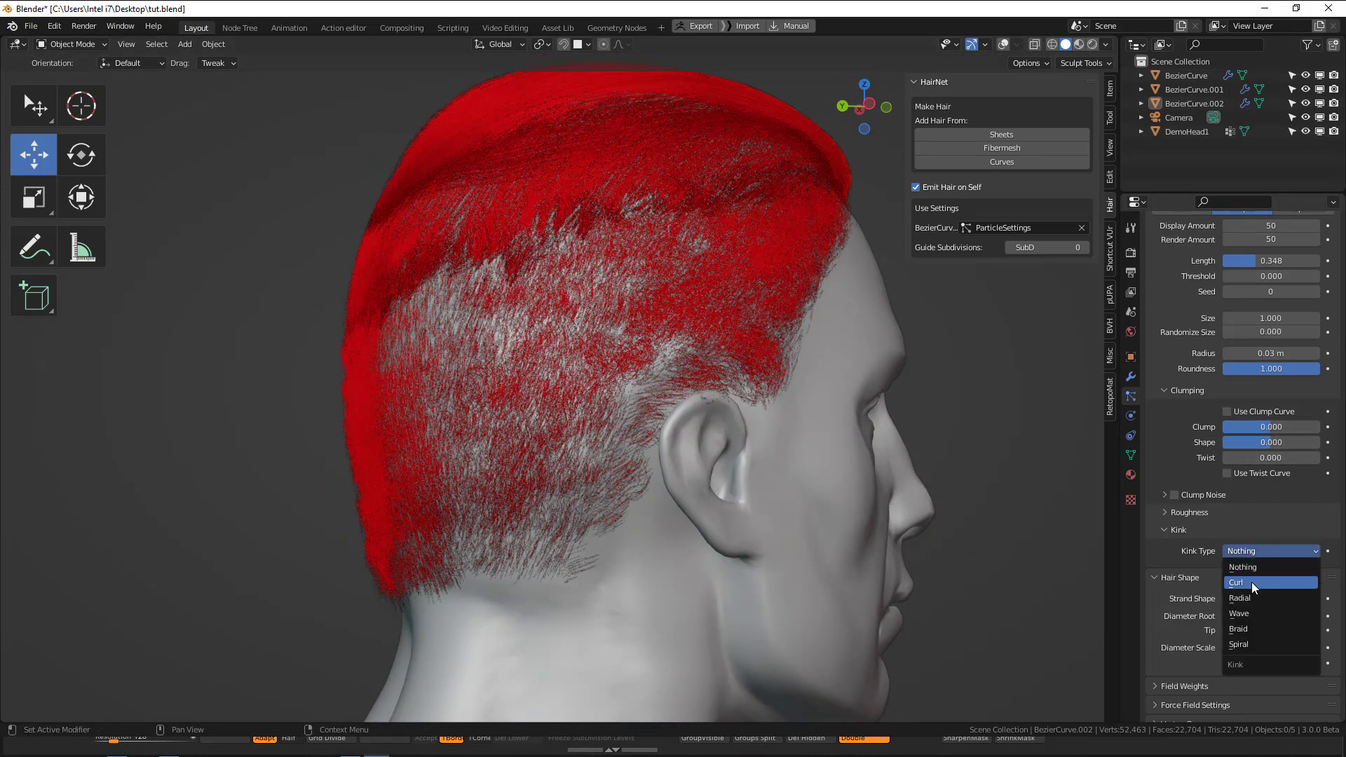
alt+middle_drag(939, 393, 967, 359)
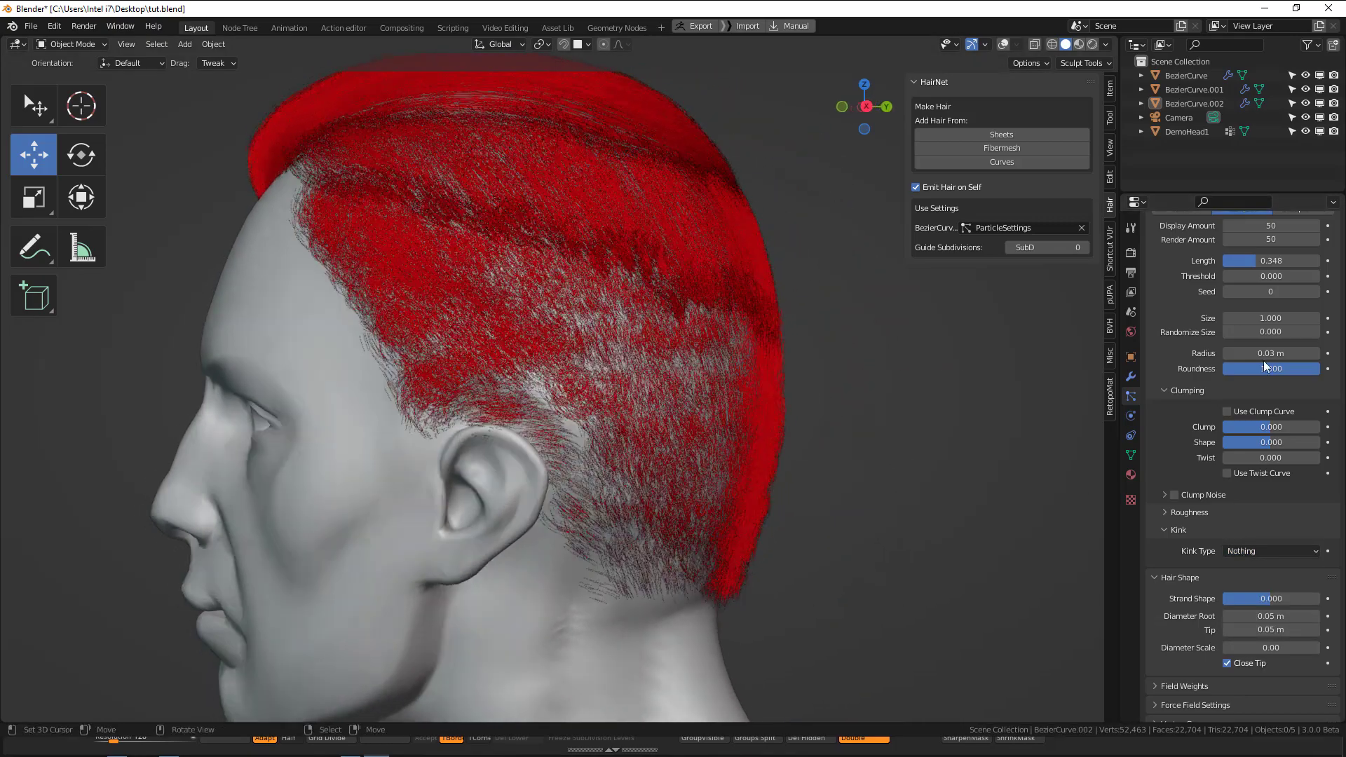
click(1190, 513)
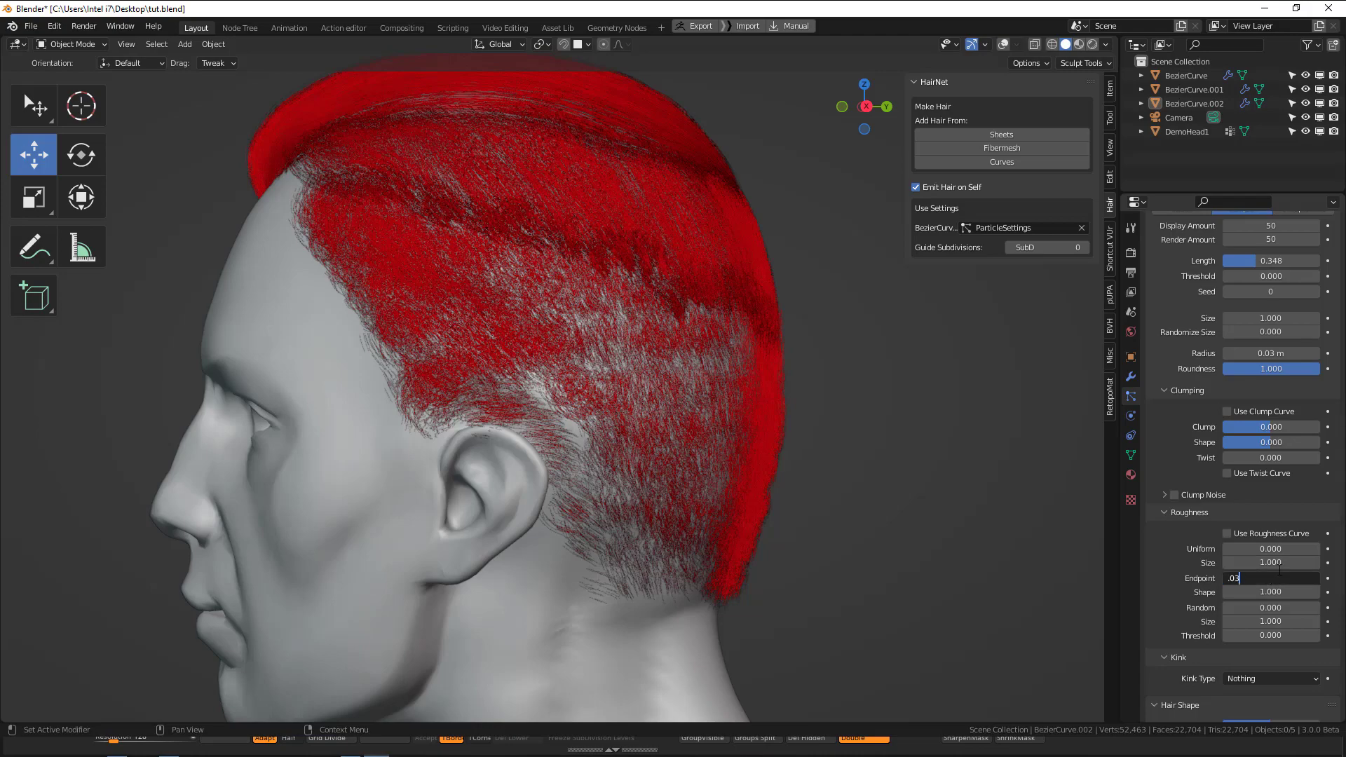
key(Return)
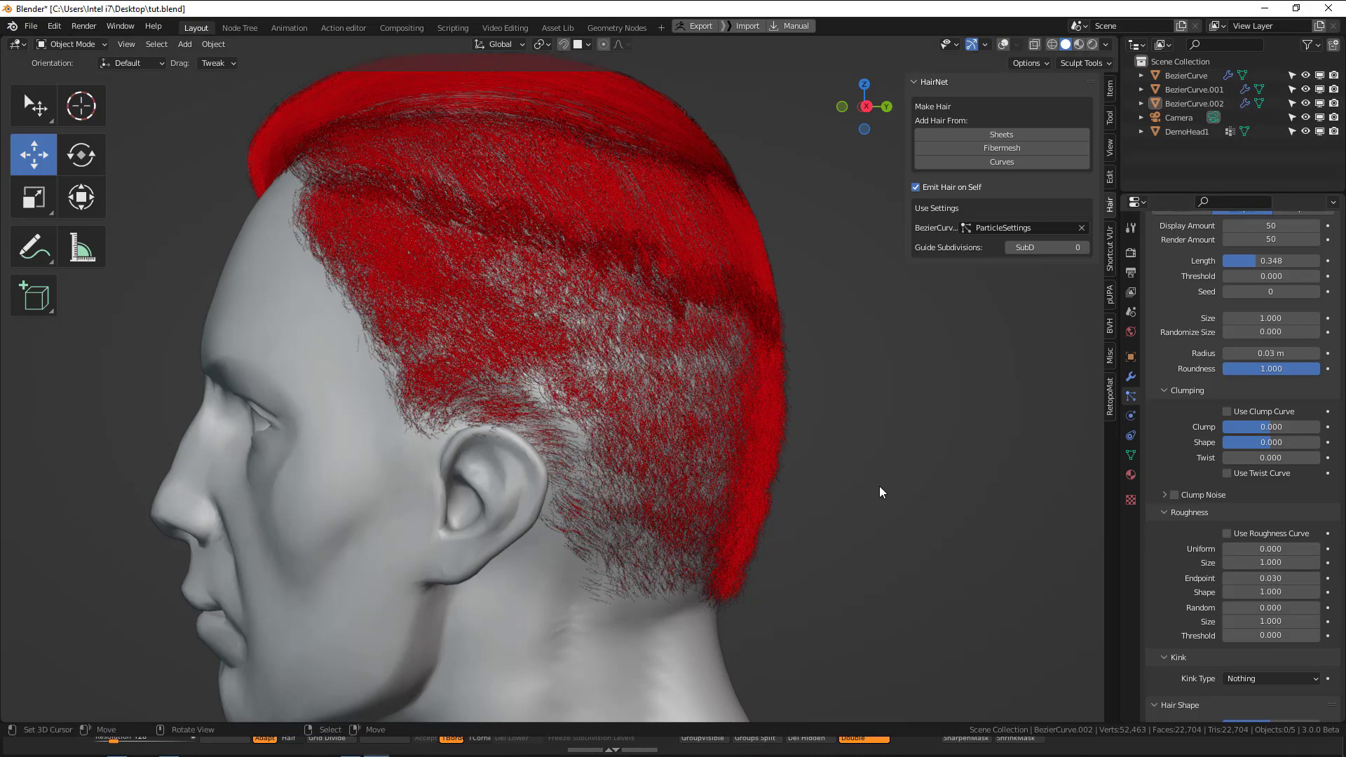
middle_drag(749, 430, 848, 420)
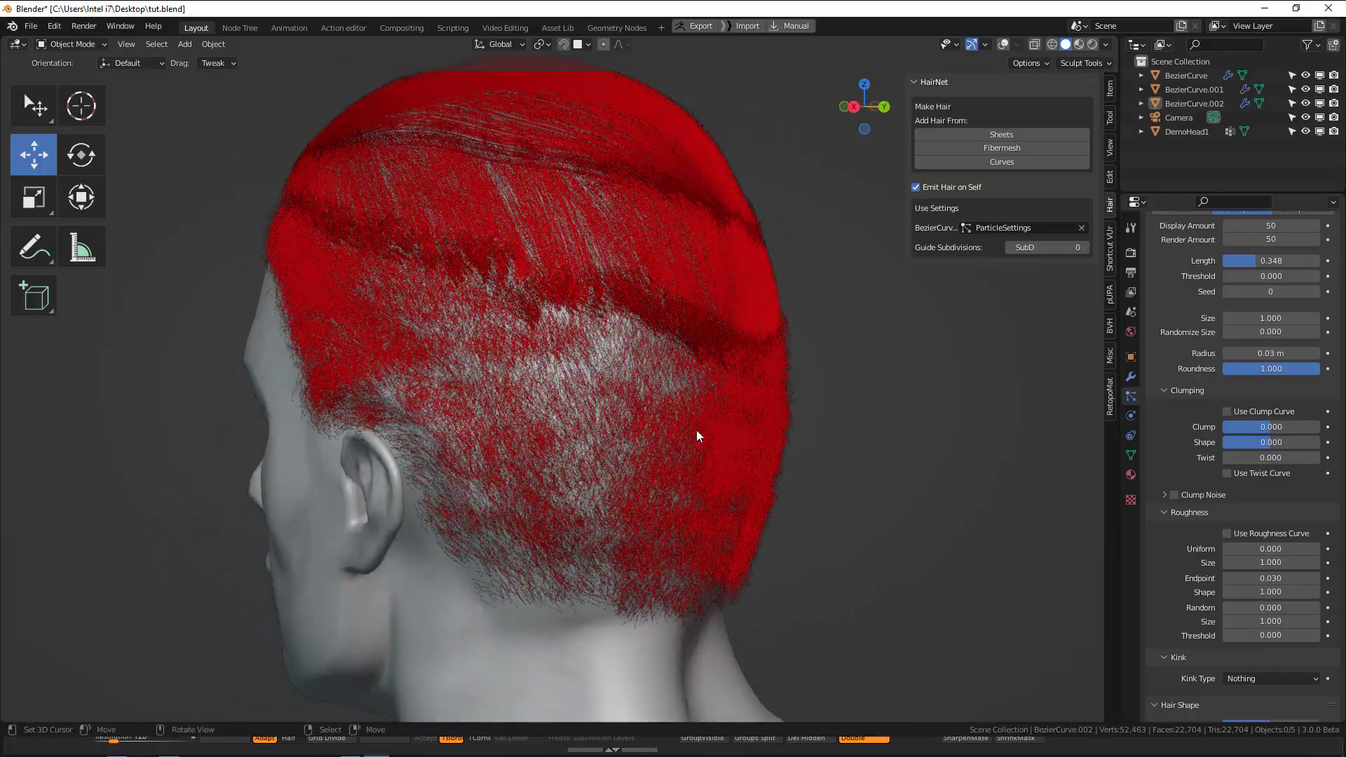
middle_drag(696, 431, 464, 415)
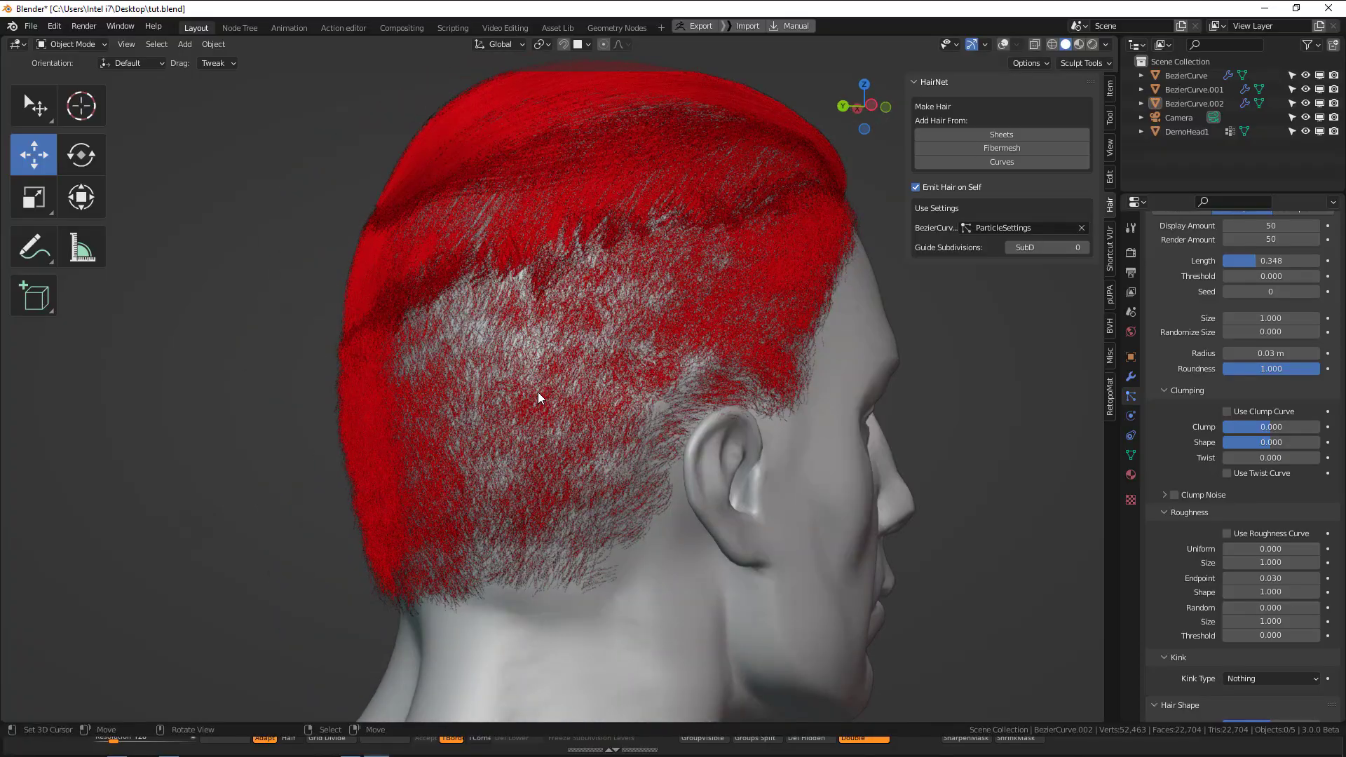
middle_drag(655, 391, 600, 379)
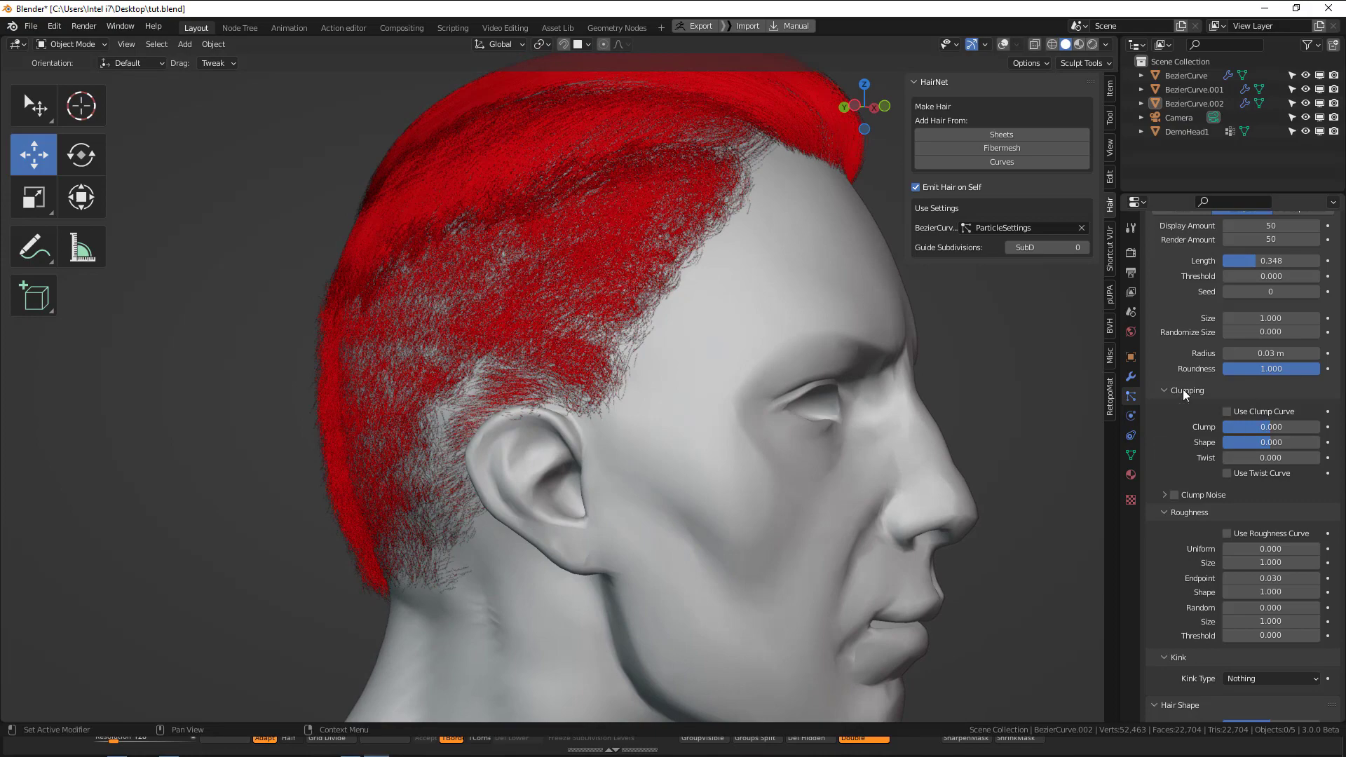
Select the top hair section and set its random roughness to 0.5.
middle_drag(806, 394, 689, 171)
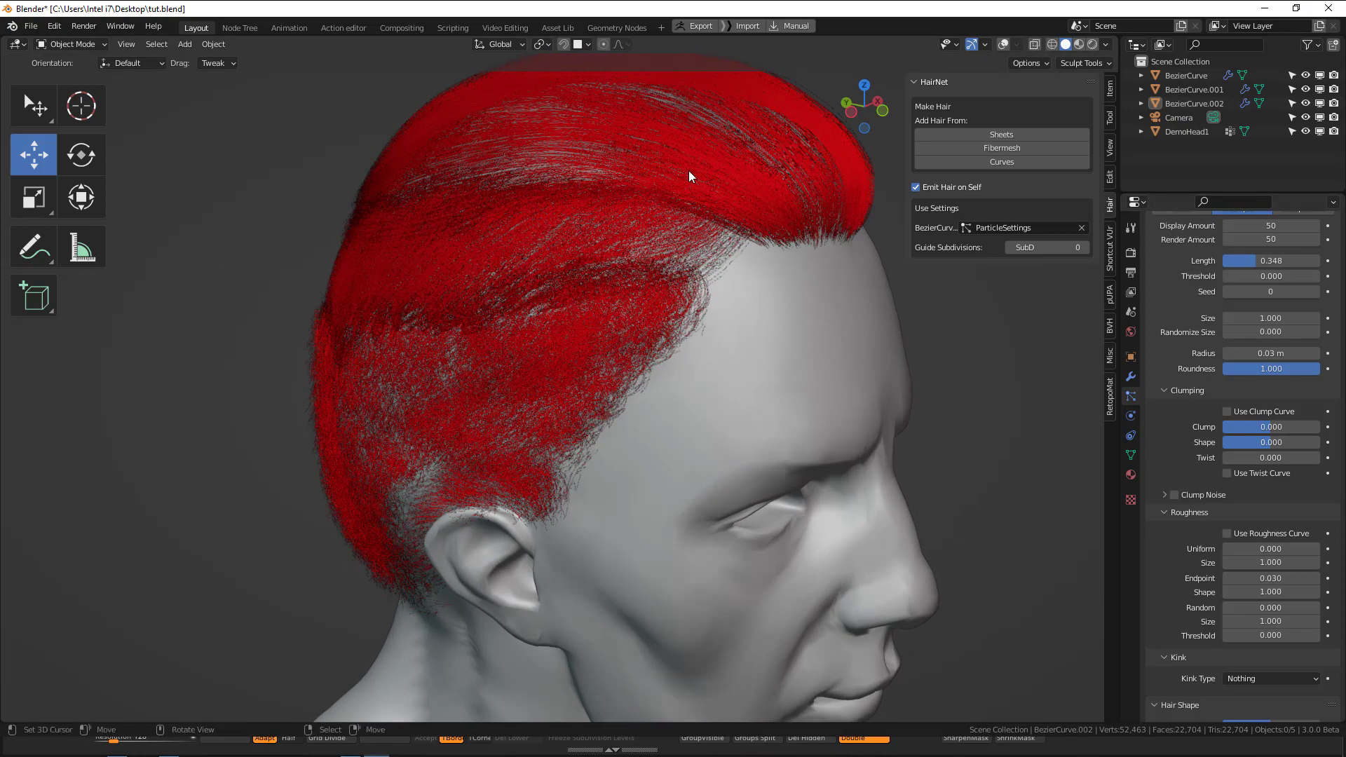
click(871, 167)
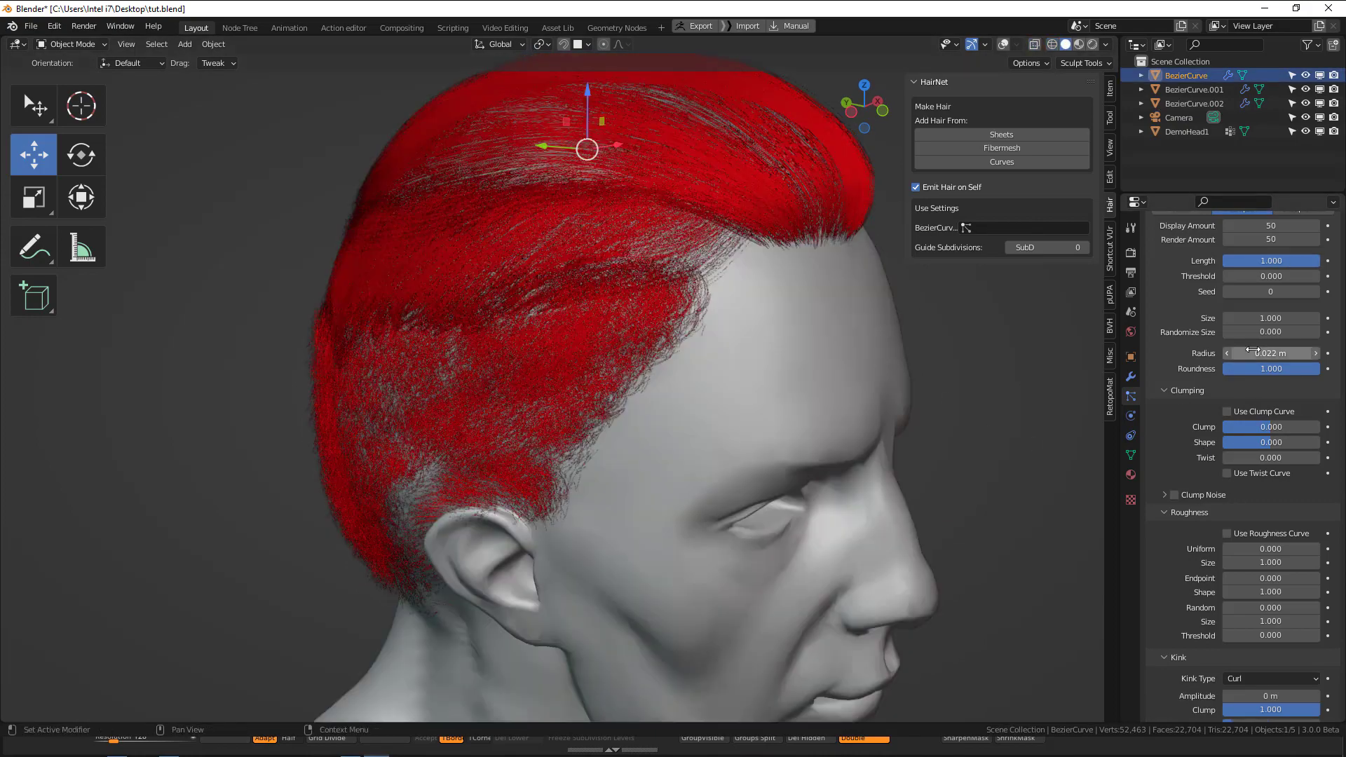
scroll(1255, 435, down, 4)
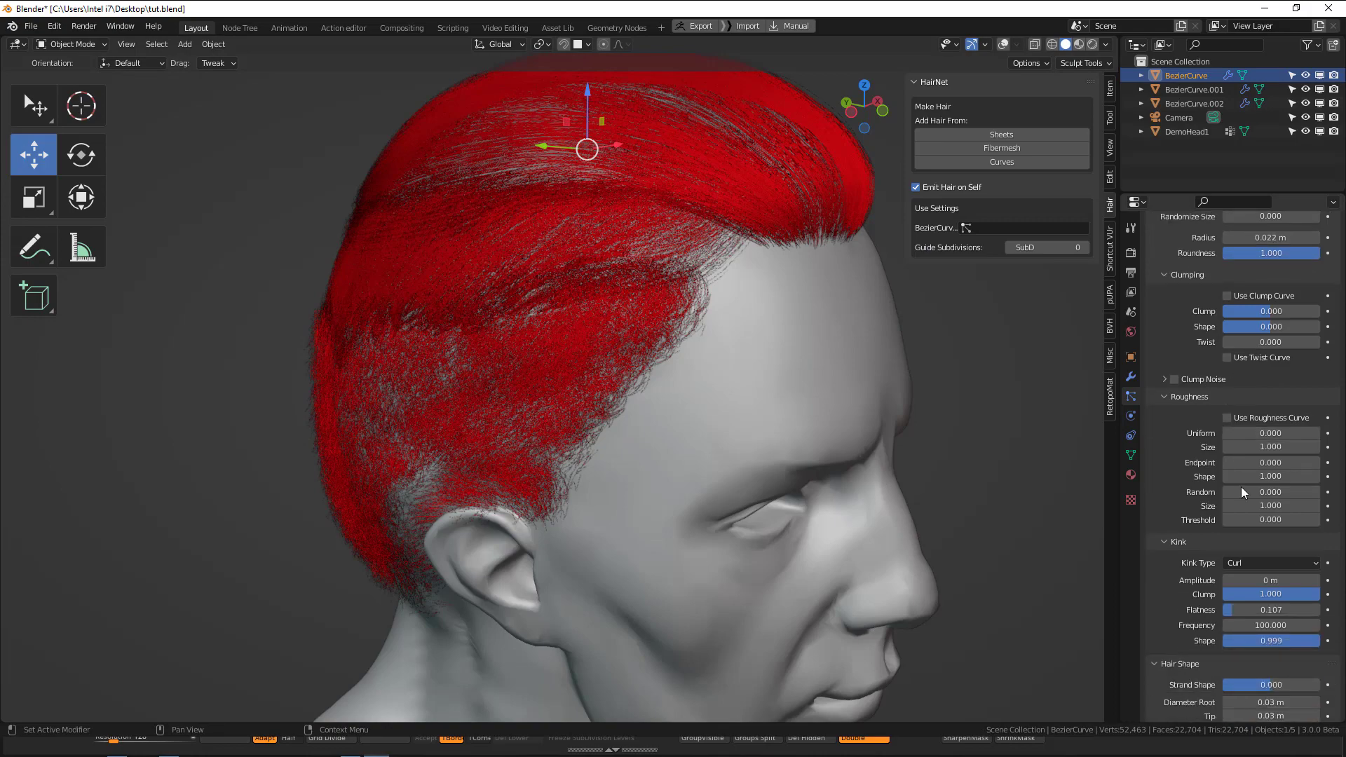
shift+middle_drag(750, 284, 710, 325)
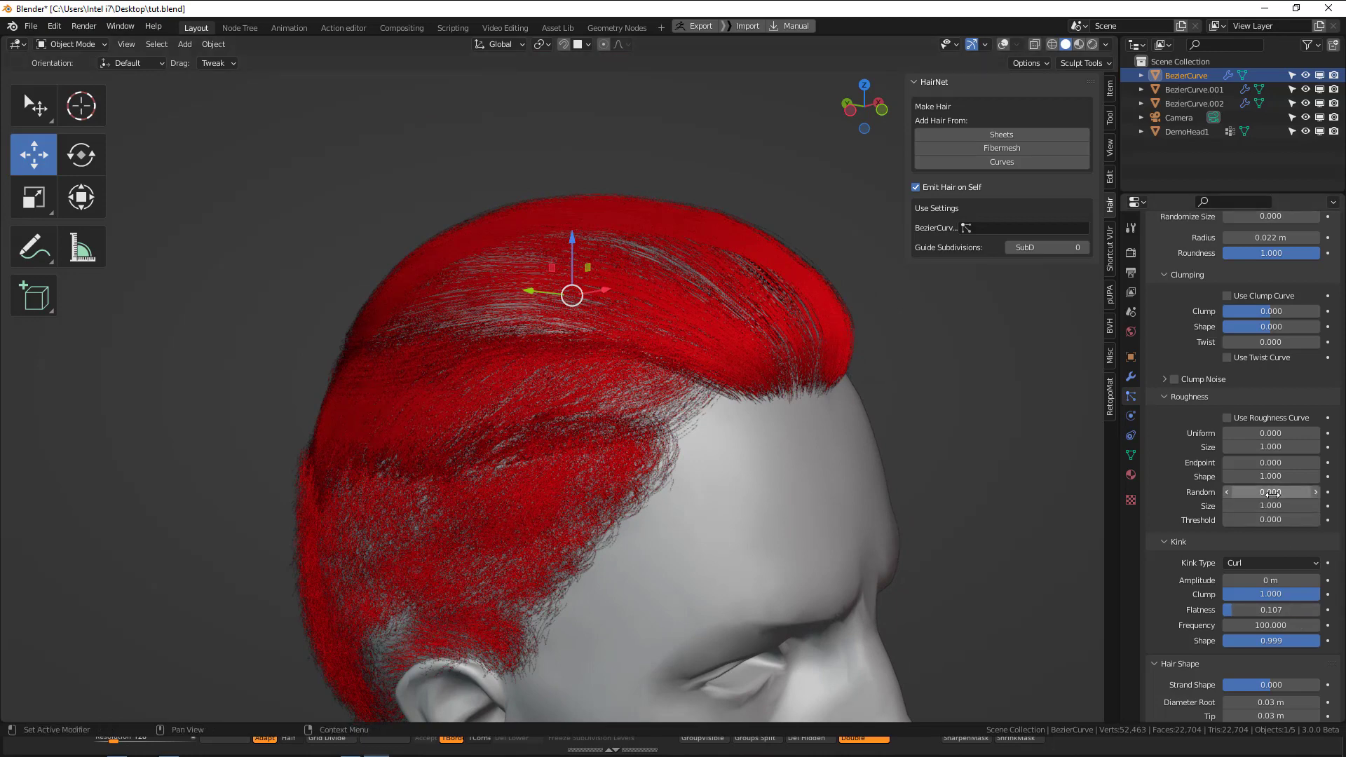
text(.5)
key(Return)
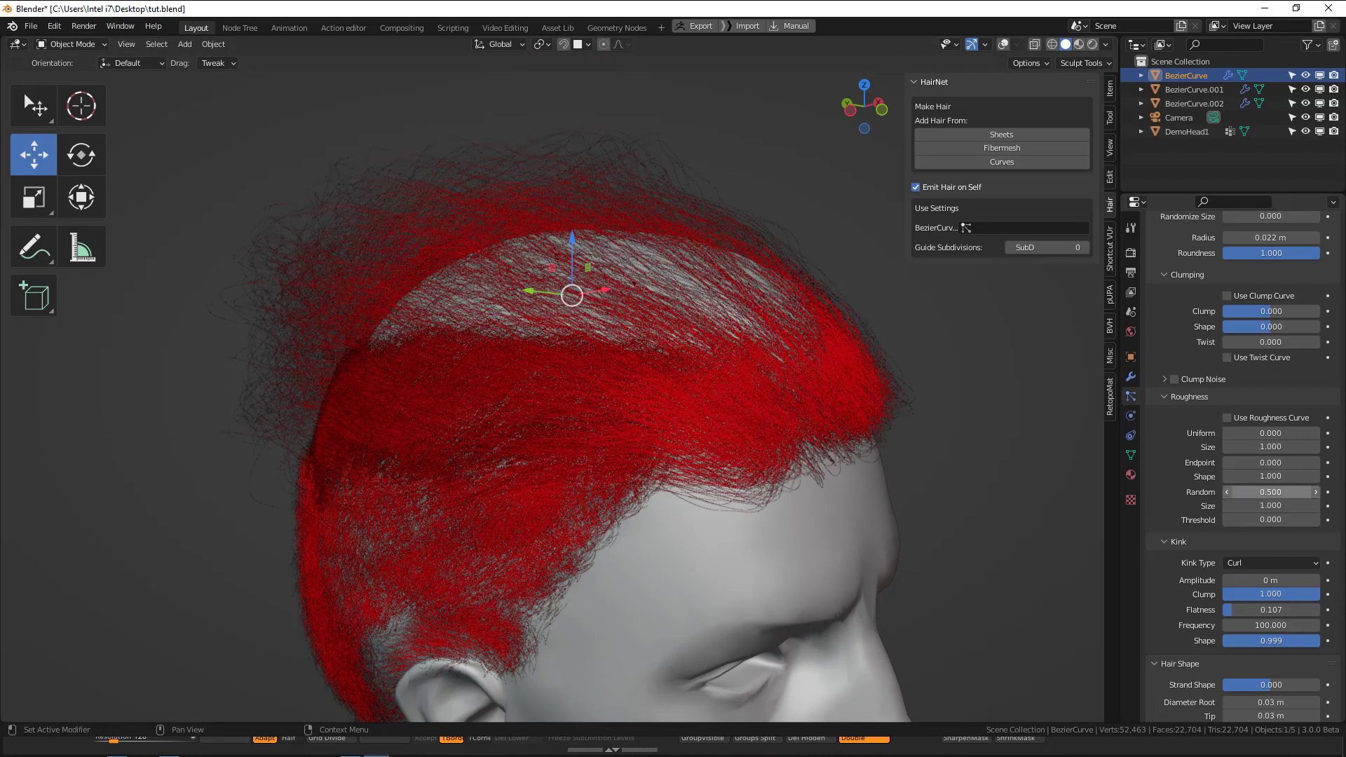
Set the top section's random roughness threshold to 0.8 and adjust the random roughness size.
click(1273, 519)
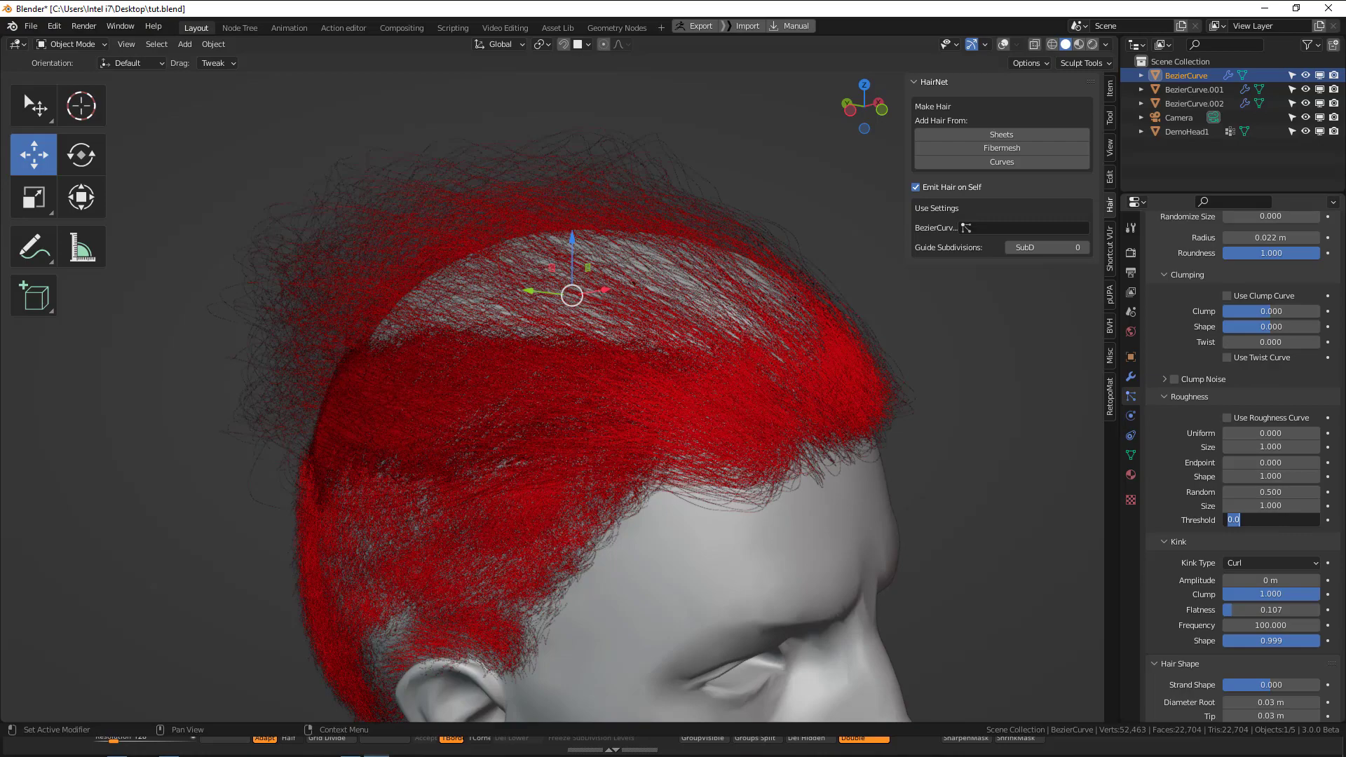
text(.8)
key(Return)
middle_drag(898, 436, 439, 246)
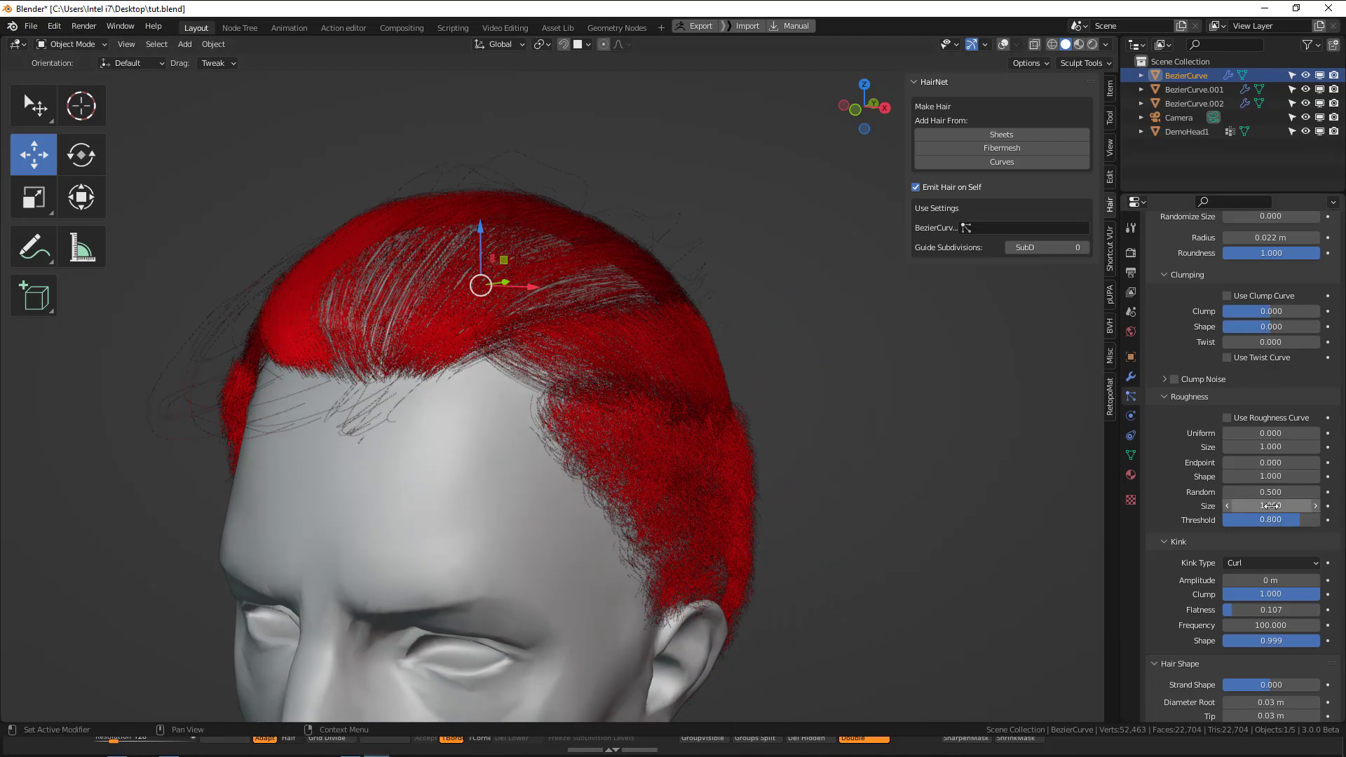
mouse_move(1272, 505)
mouse_down()
mouse_move(1237, 505)
mouse_move(1325, 506)
mouse_move(1284, 492)
mouse_move(1296, 492)
mouse_move(1288, 519)
mouse_move(1261, 520)
mouse_move(1282, 520)
mouse_up()
Select the middle hair section and change its material's surface shader to Principled Hair BSDF.
middle_drag(431, 486, 722, 413)
scroll(722, 414, down, 3)
click(724, 443)
click(647, 330)
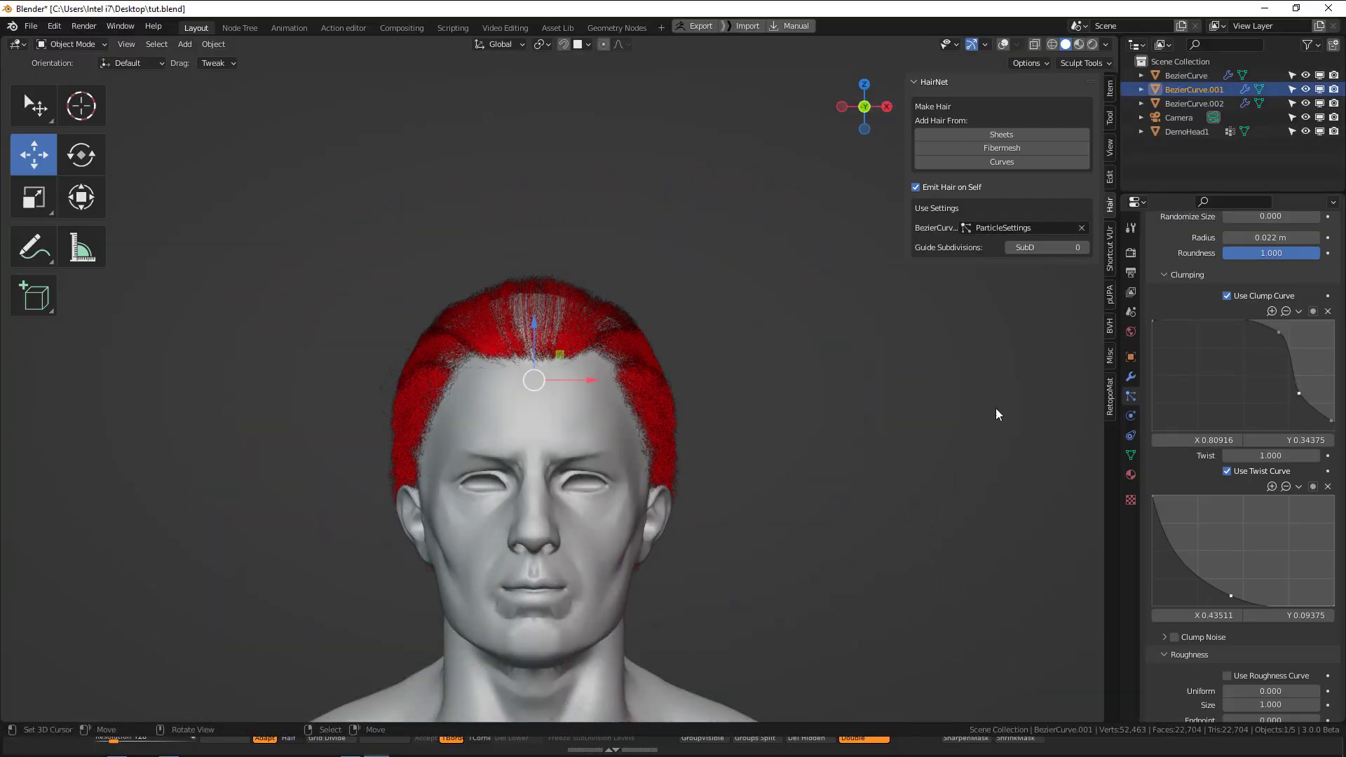
click(1131, 475)
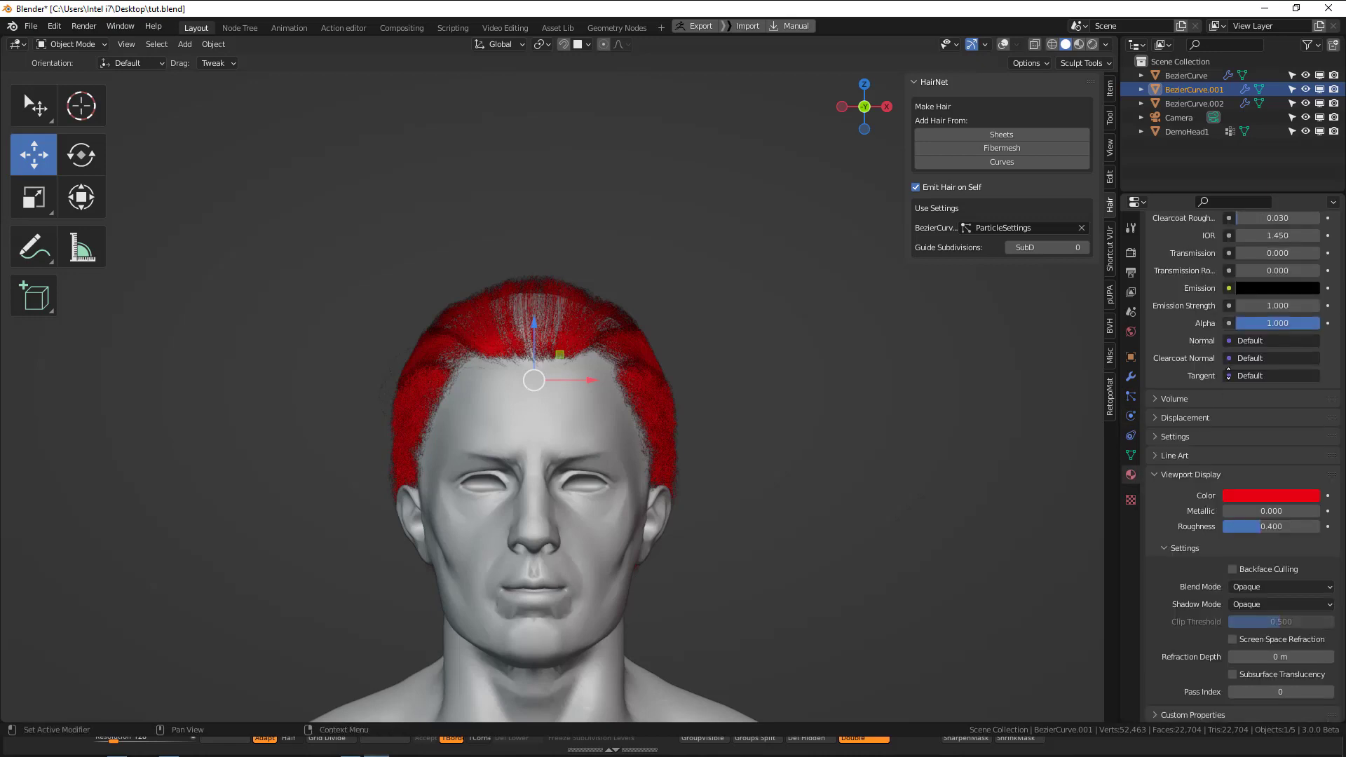
scroll(1255, 351, up, 5)
click(1279, 320)
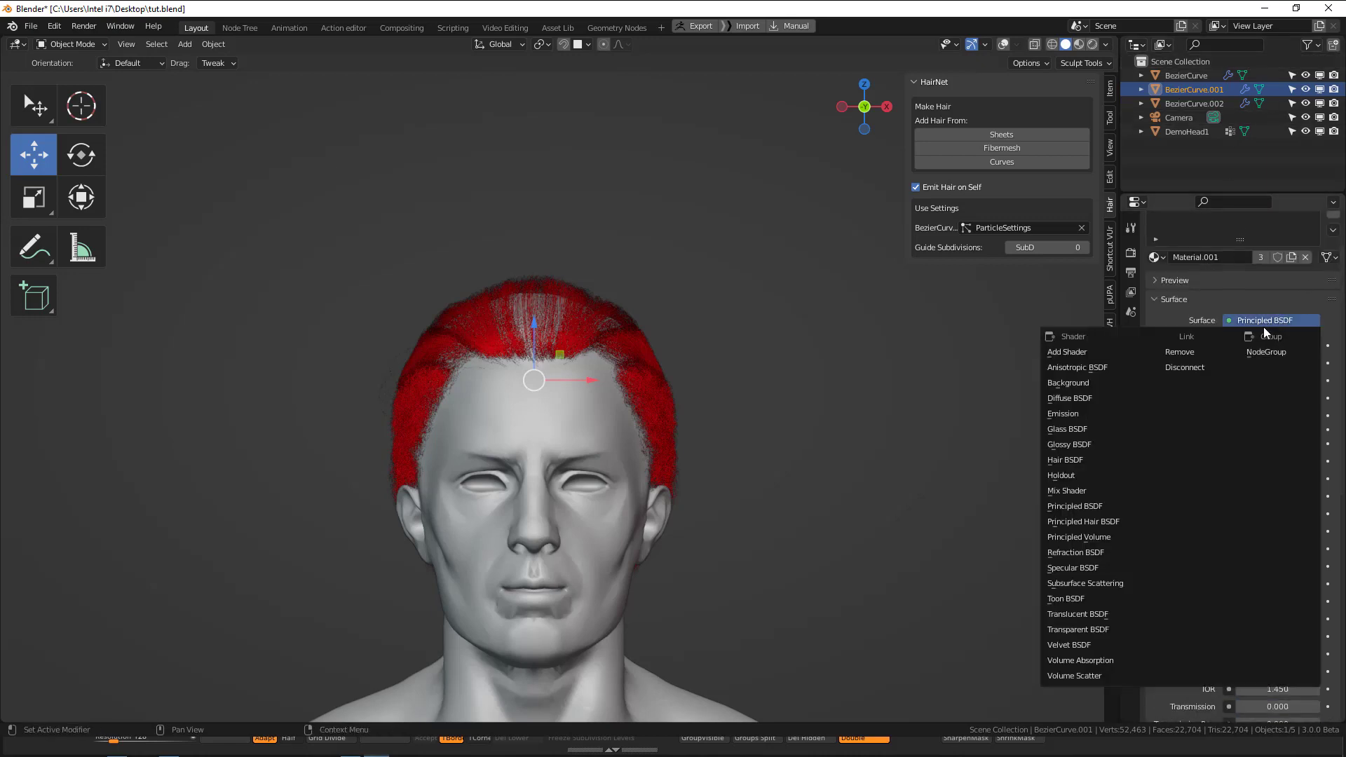
click(1087, 522)
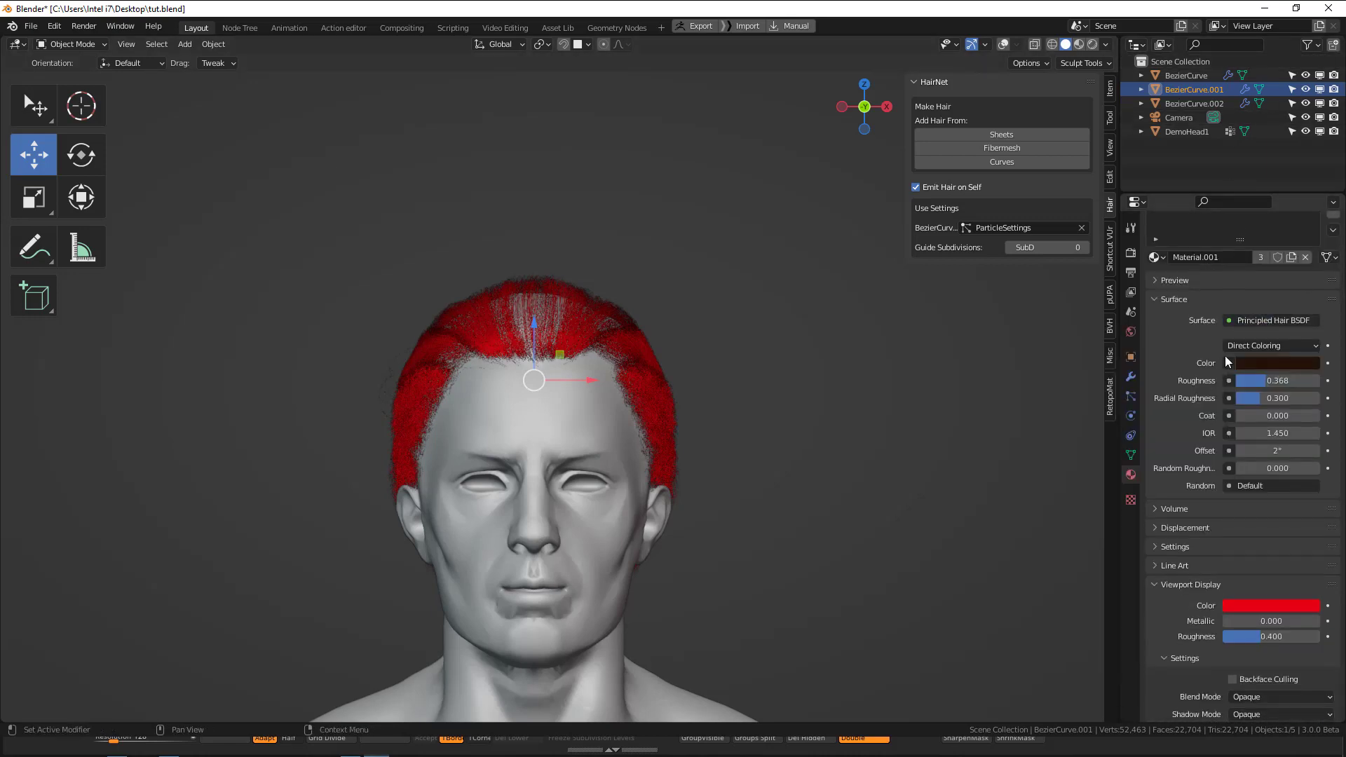
Set the hair coloring to Melanin Concentration with melanin 0.767, random color 0.182, roughness 0.219 and radial roughness 0.226.
click(1255, 343)
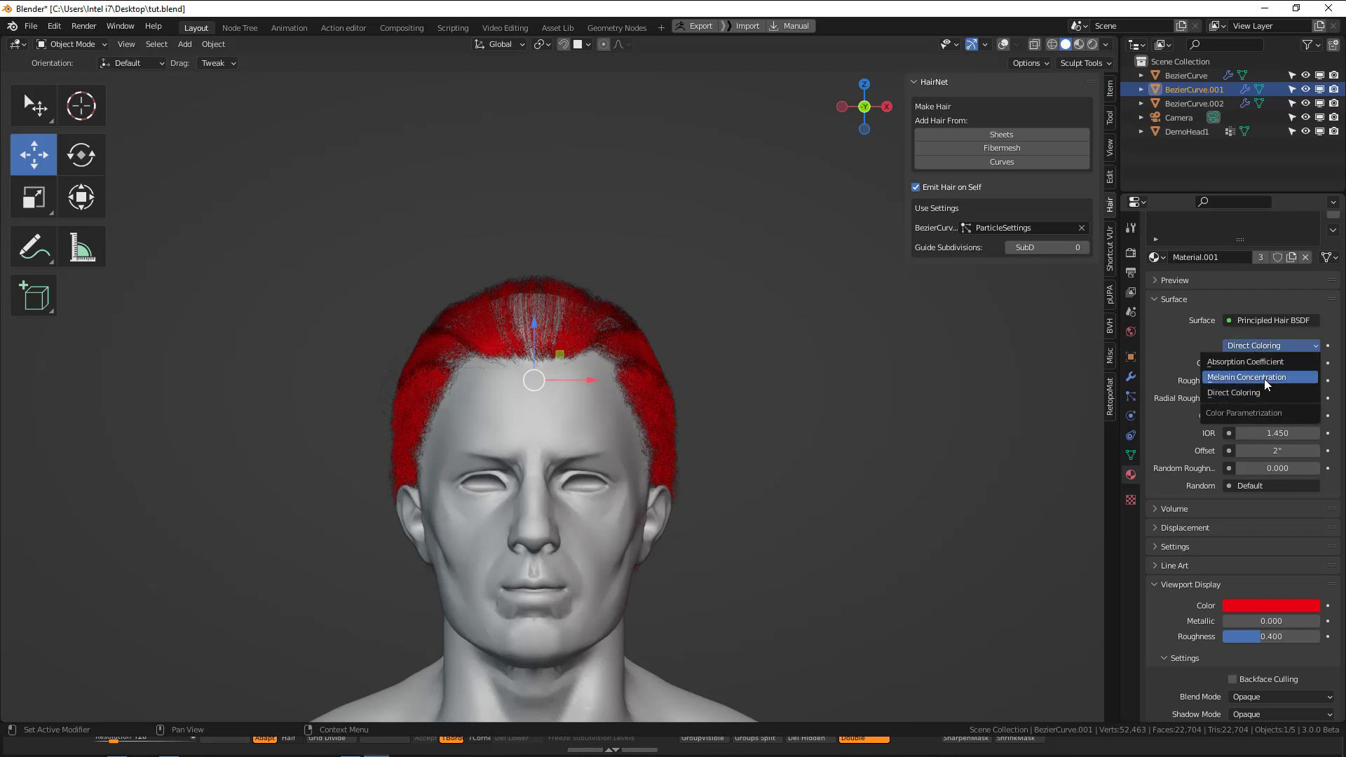
click(1264, 378)
drag(1254, 507, 1268, 507)
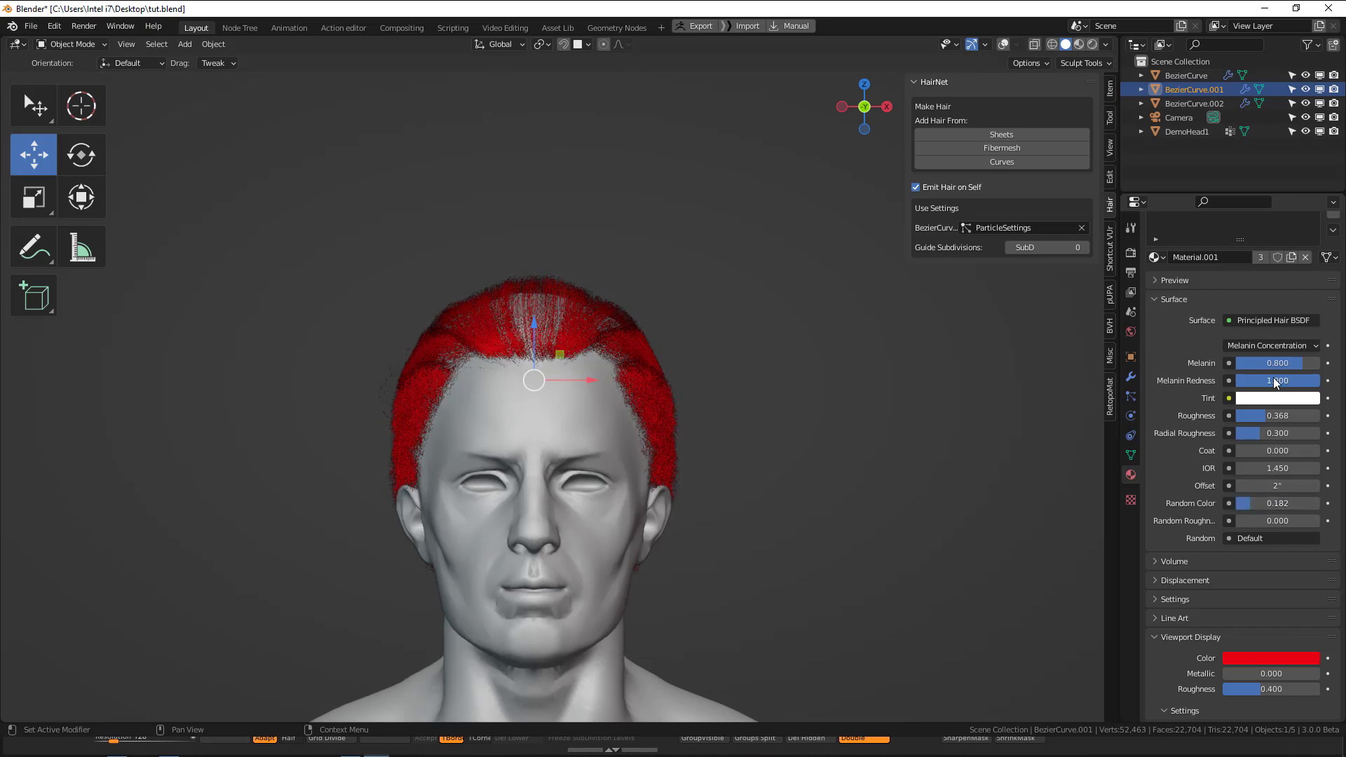
drag(1272, 418, 1254, 432)
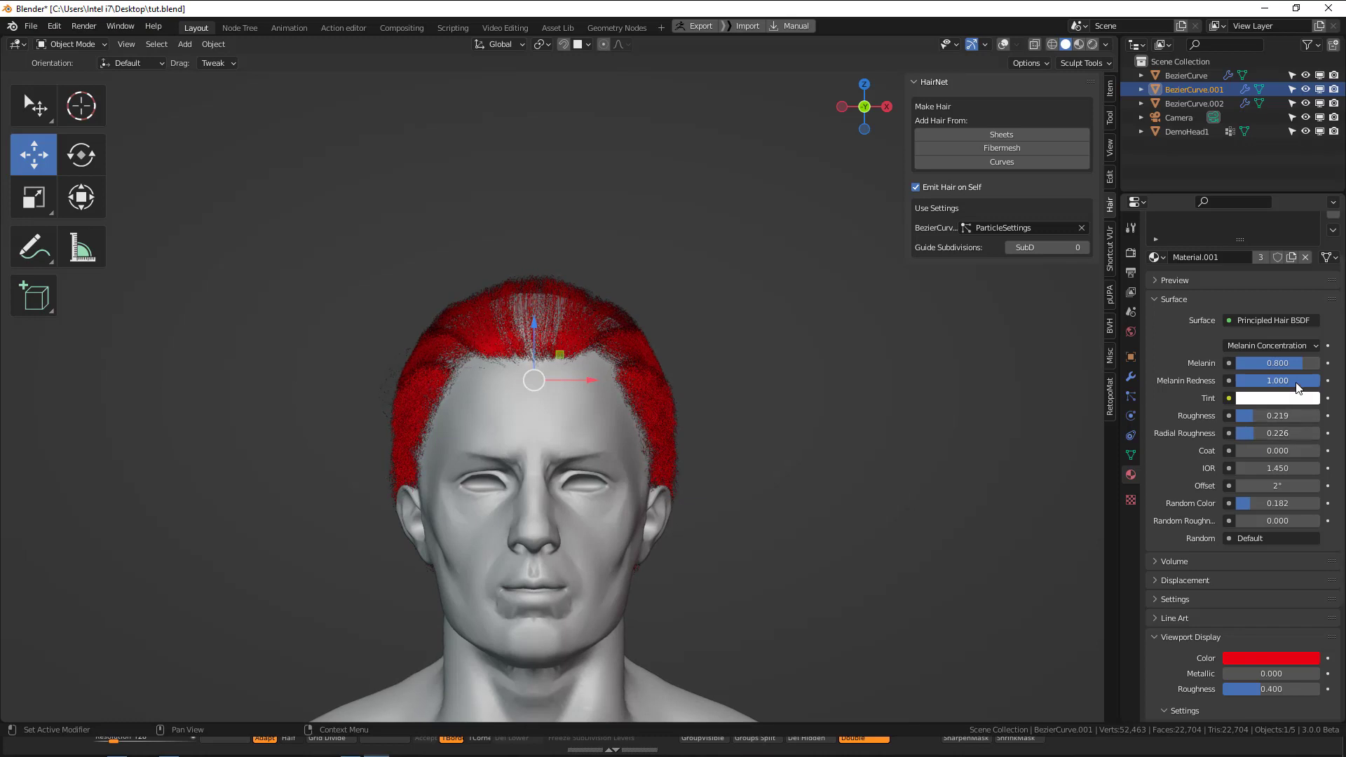
drag(1298, 365, 1302, 363)
Render the camera view and inspect the hair color and the coverage on the side of the head.
key(F12)
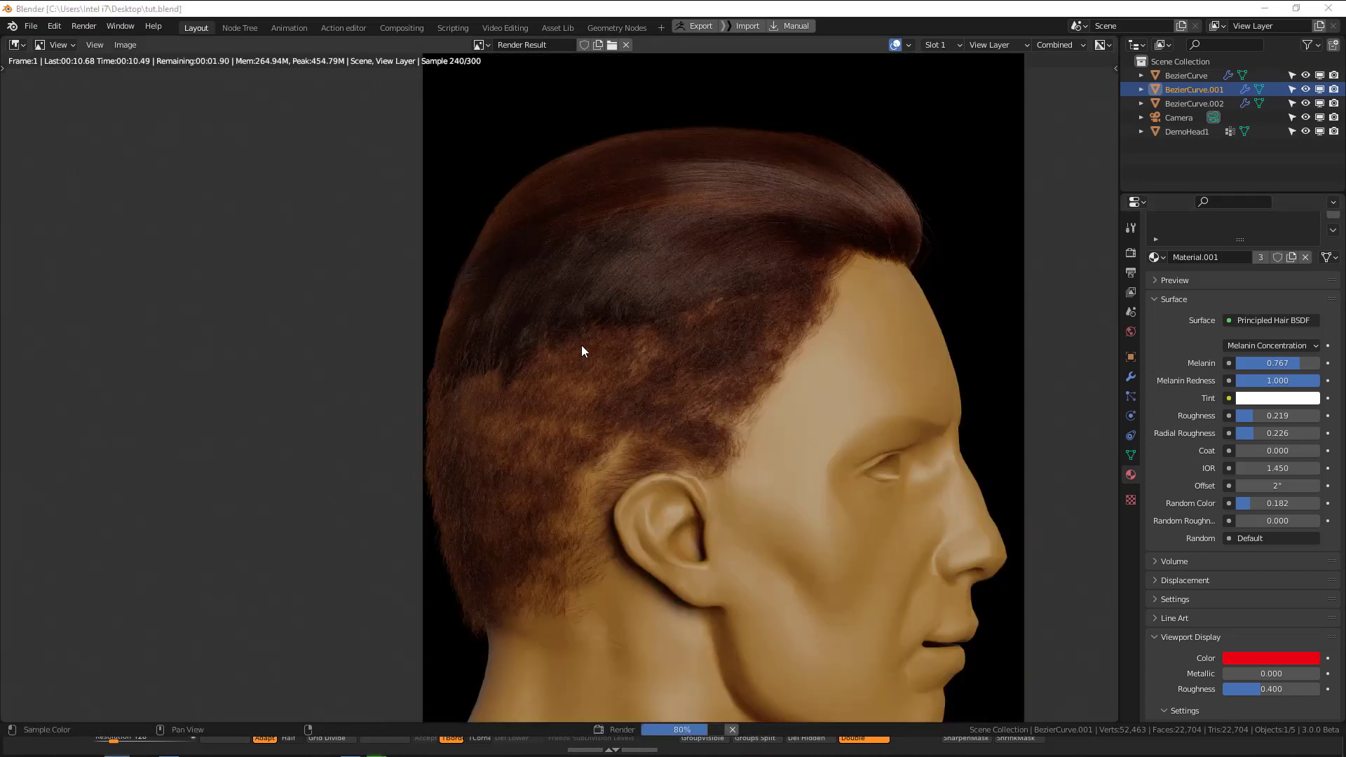
middle_drag(582, 351, 539, 311)
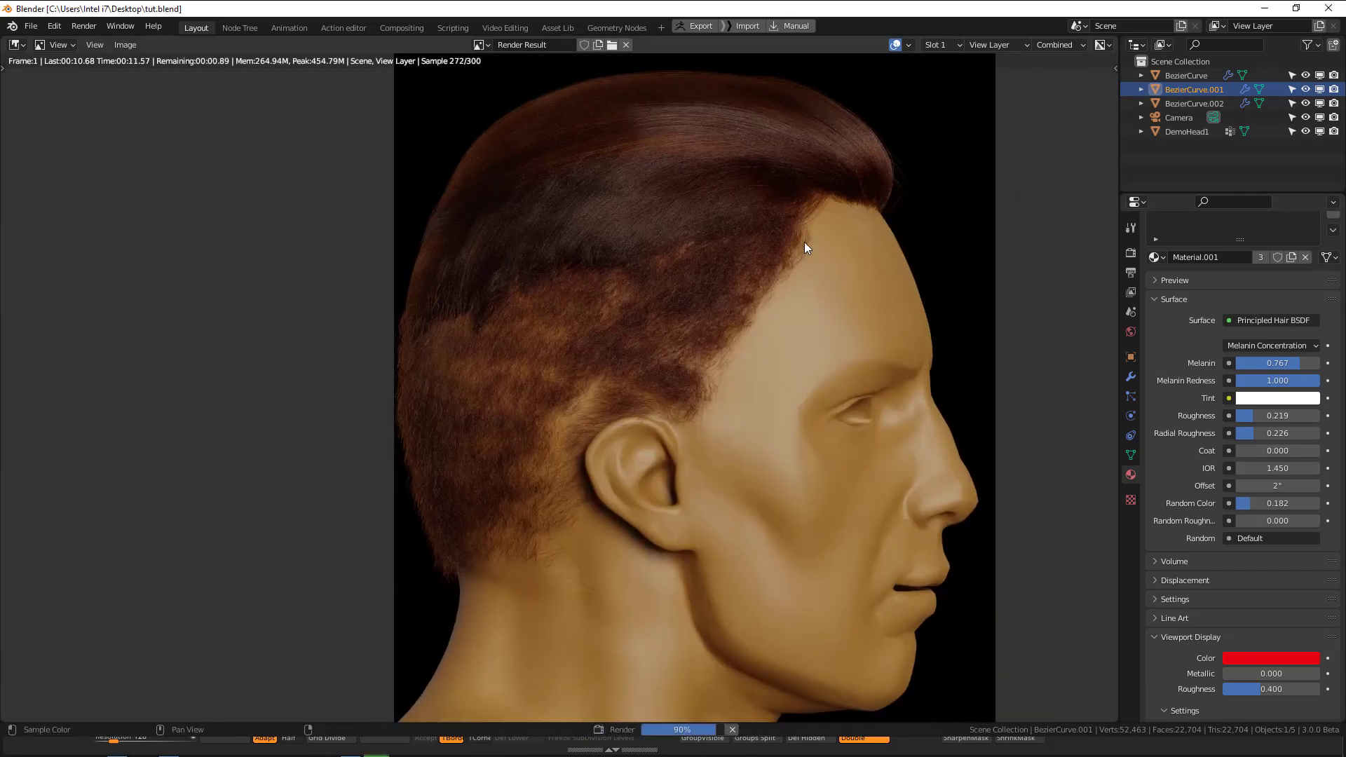
scroll(709, 338, down, 2)
scroll(734, 315, up, 2)
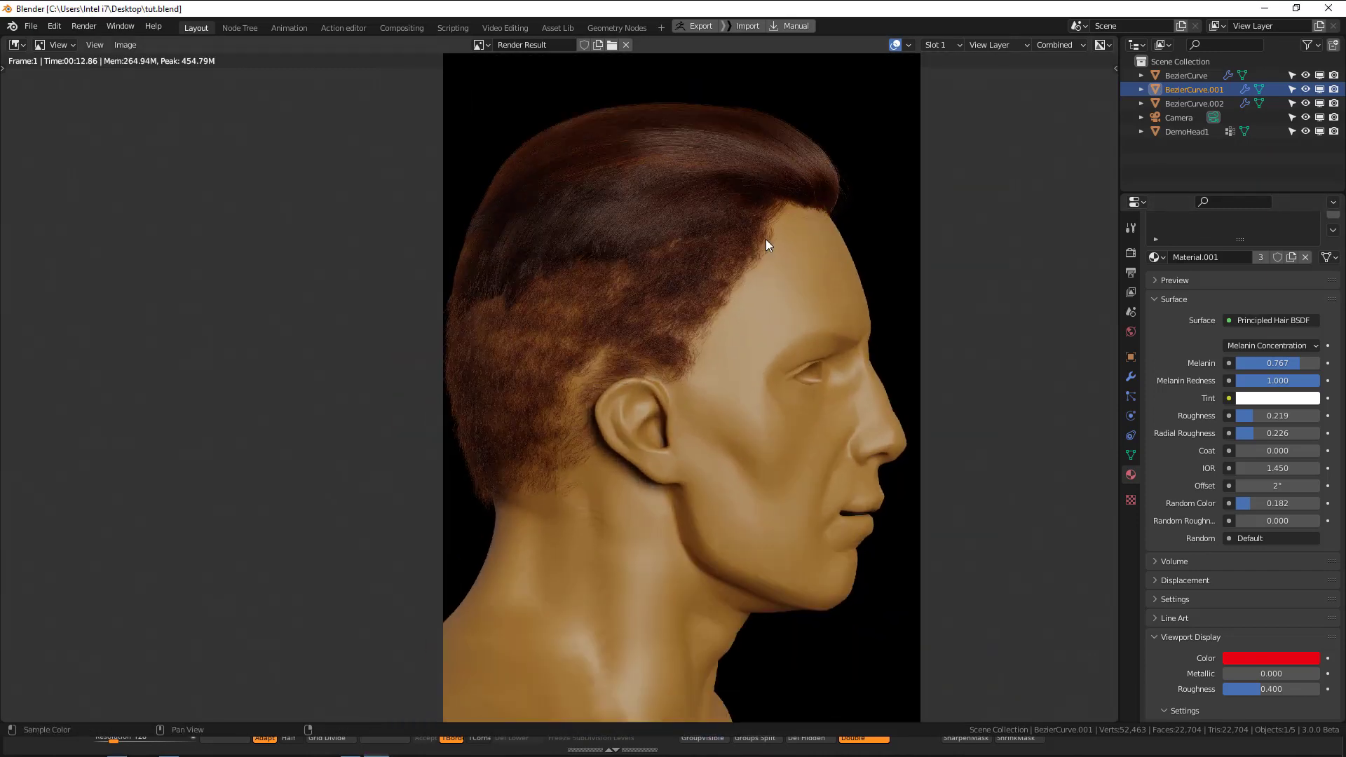
key(Escape)
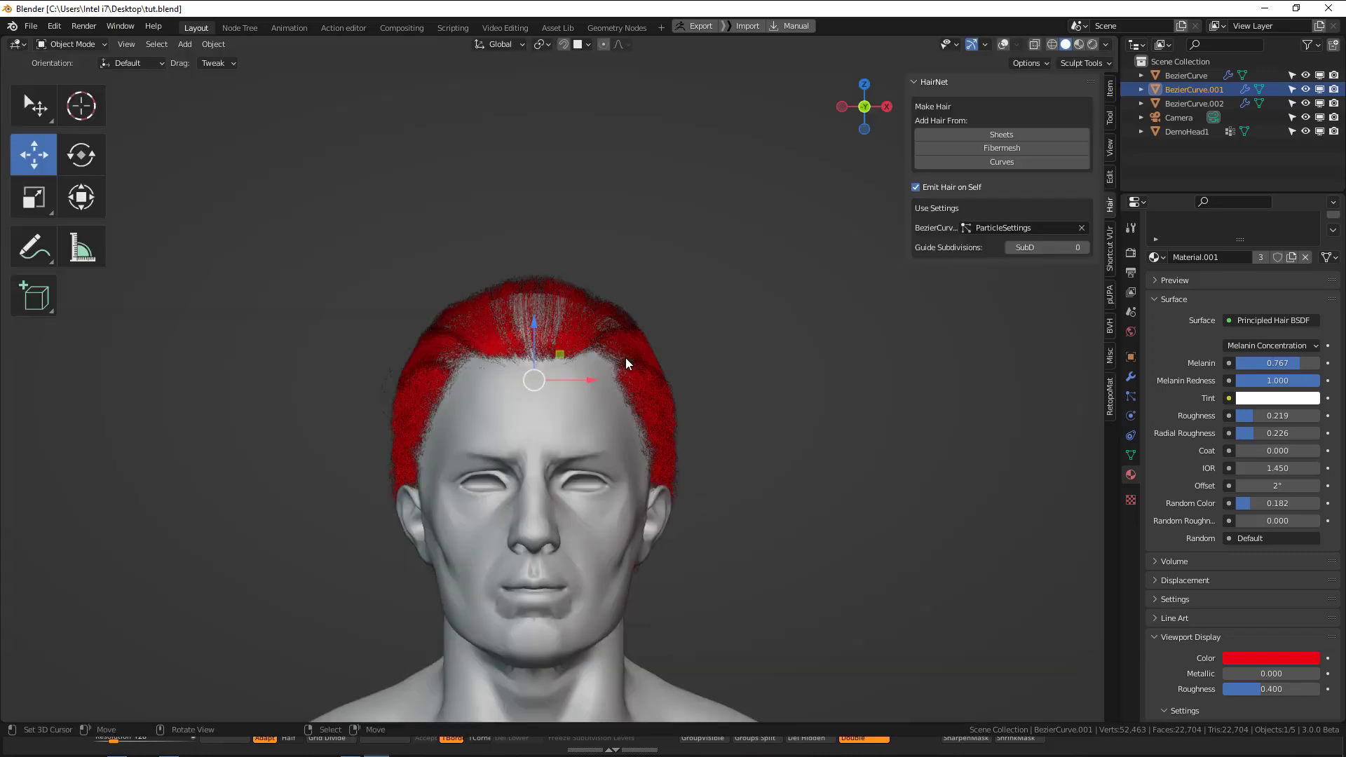
Select the lower hair section from the side and set its children length to 1.
middle_drag(483, 404, 648, 397)
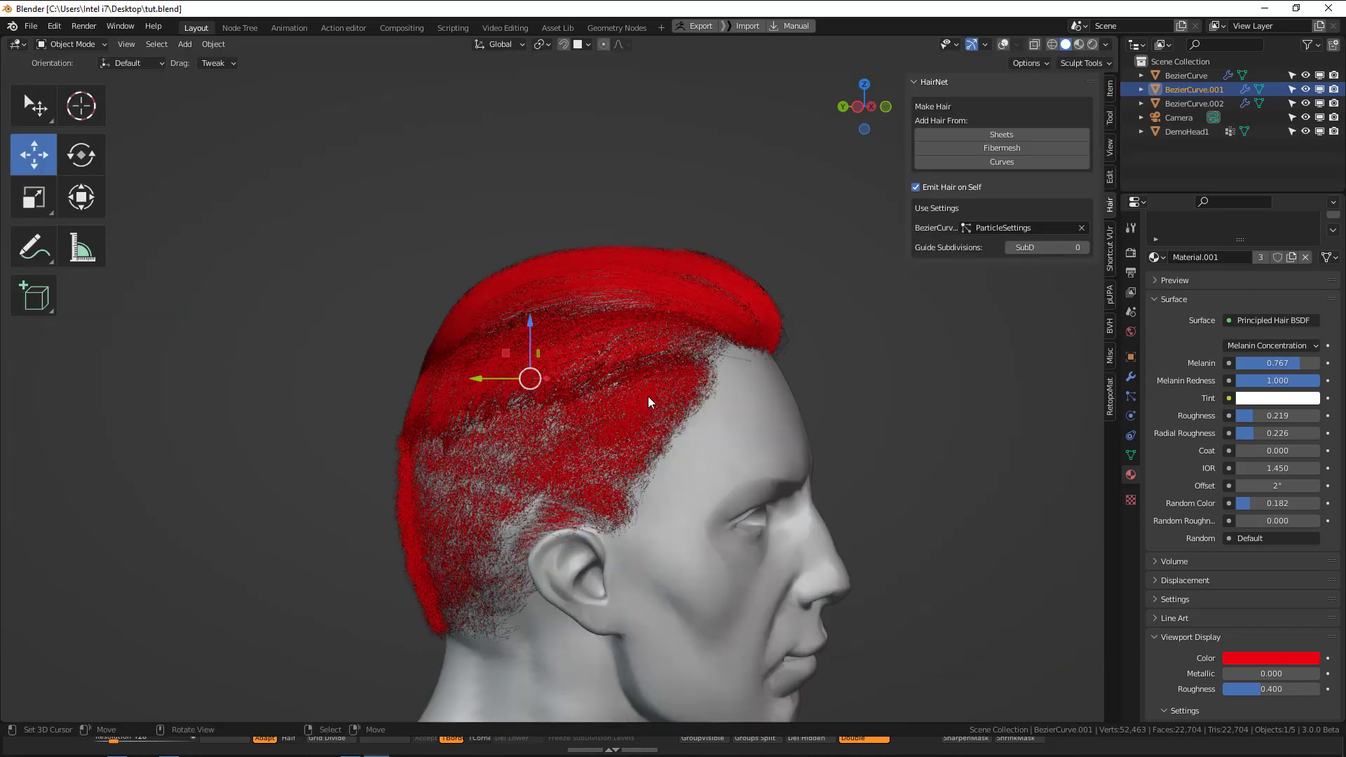
click(1132, 397)
click(399, 511)
key(shift+alt+z)
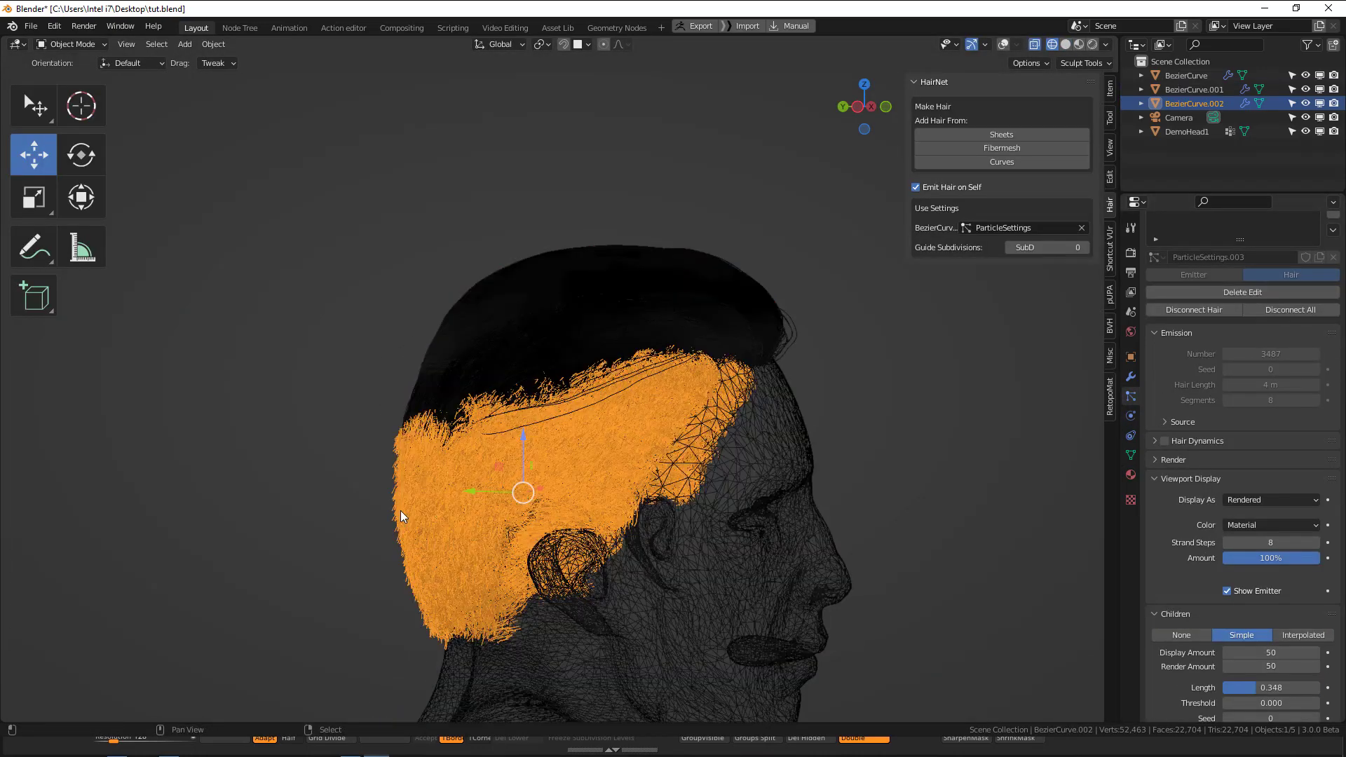
scroll(1259, 547, down, 6)
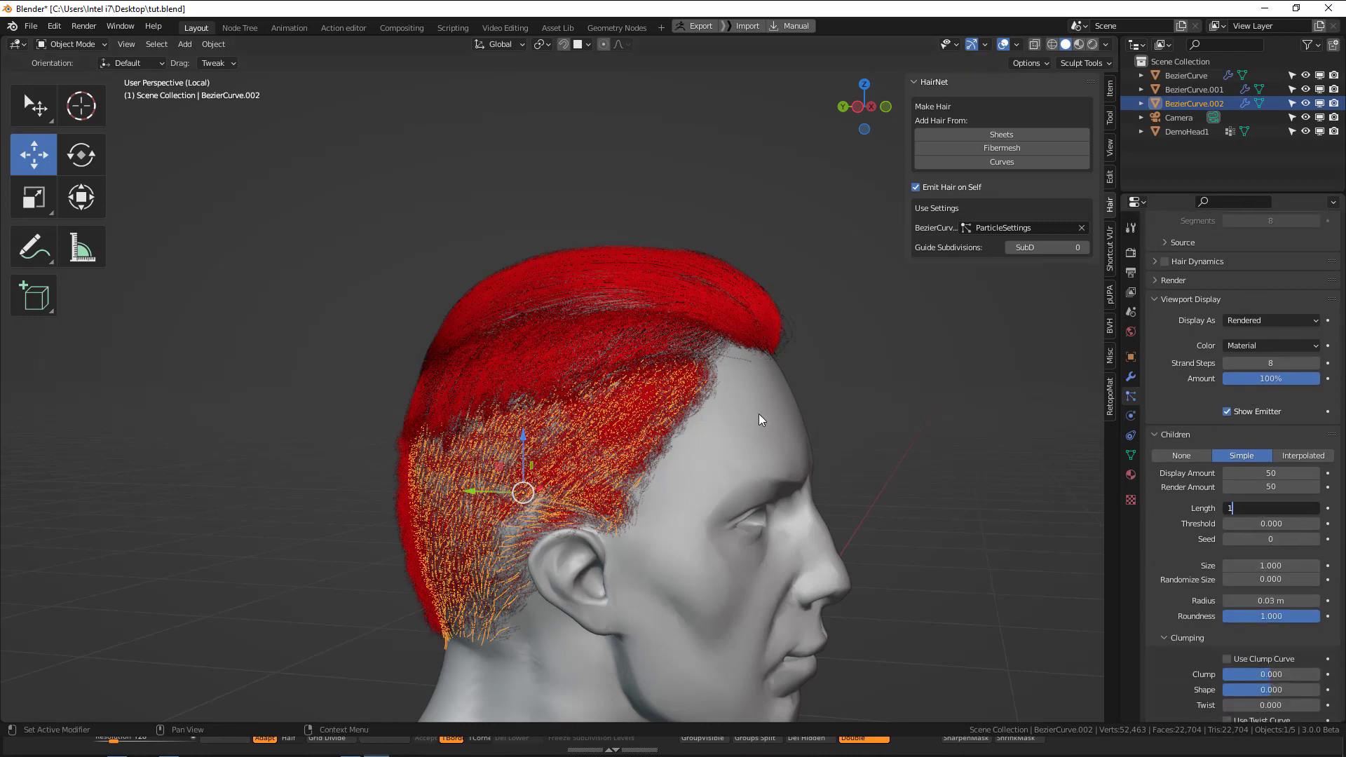
key(Return)
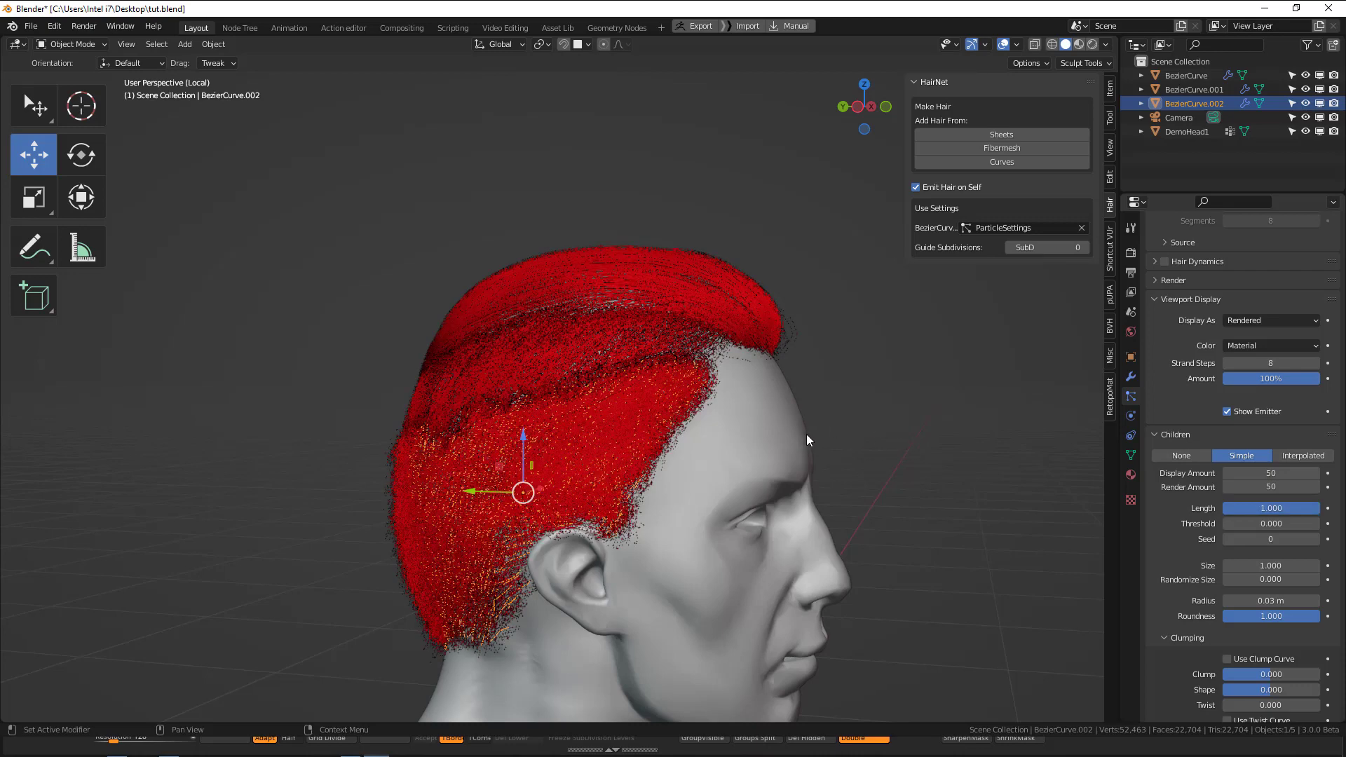
Render the camera view again, save the file and examine the hair around the ear and hairline up close.
key(F12)
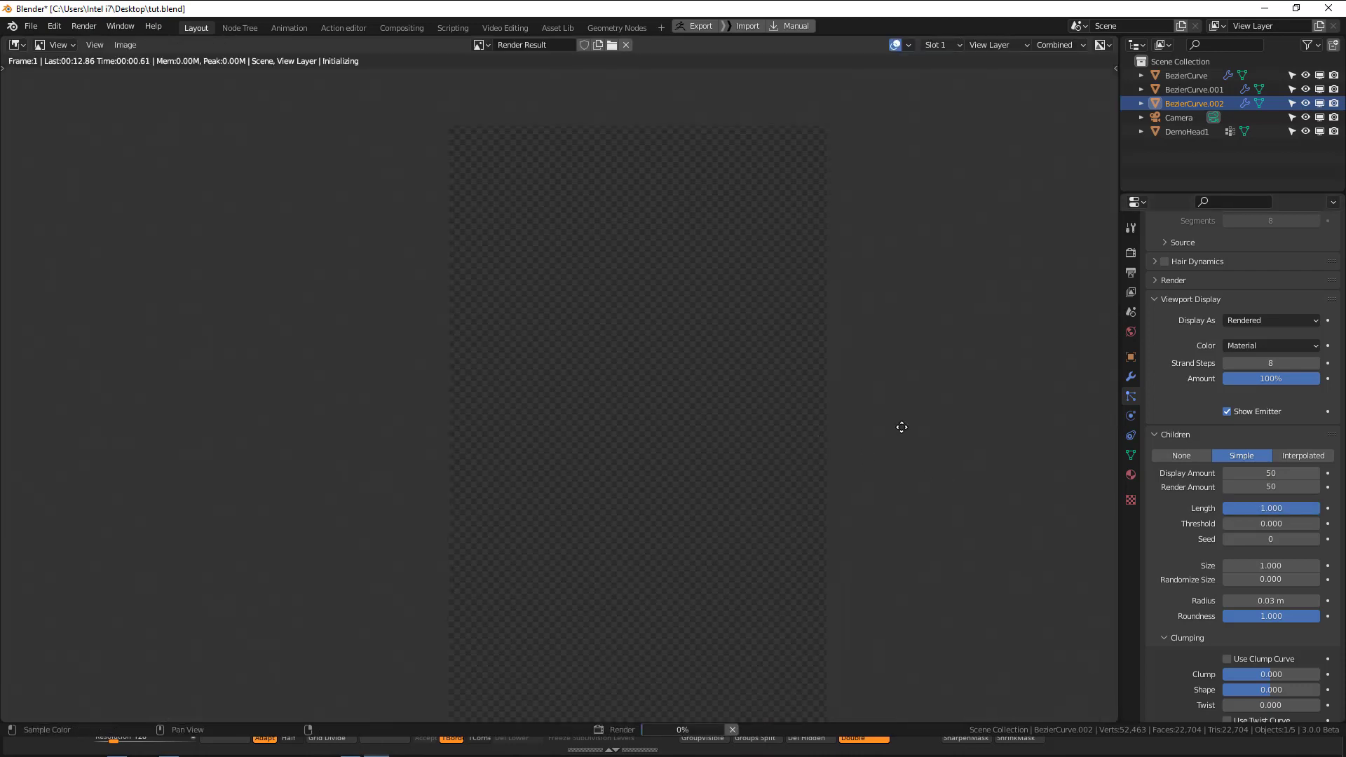
key(ctrl+s)
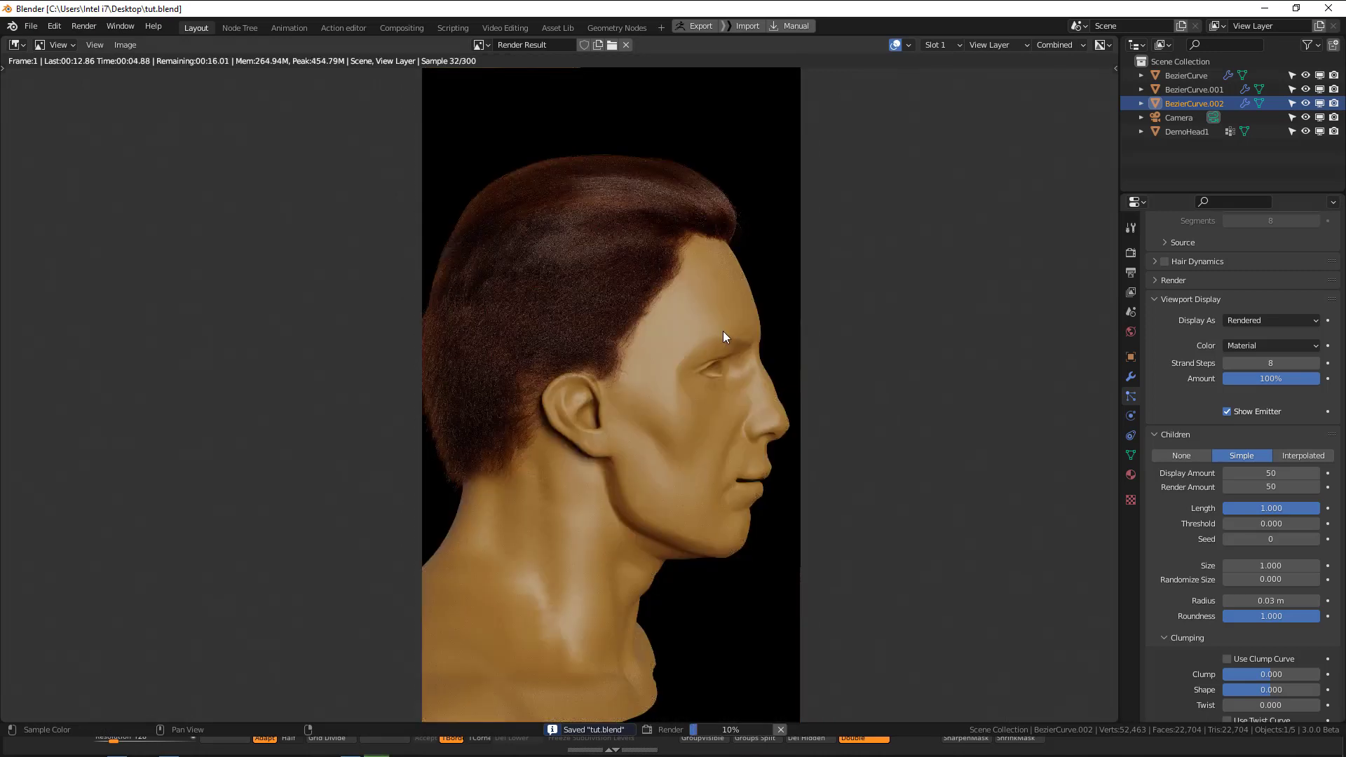
scroll(724, 333, up, 1)
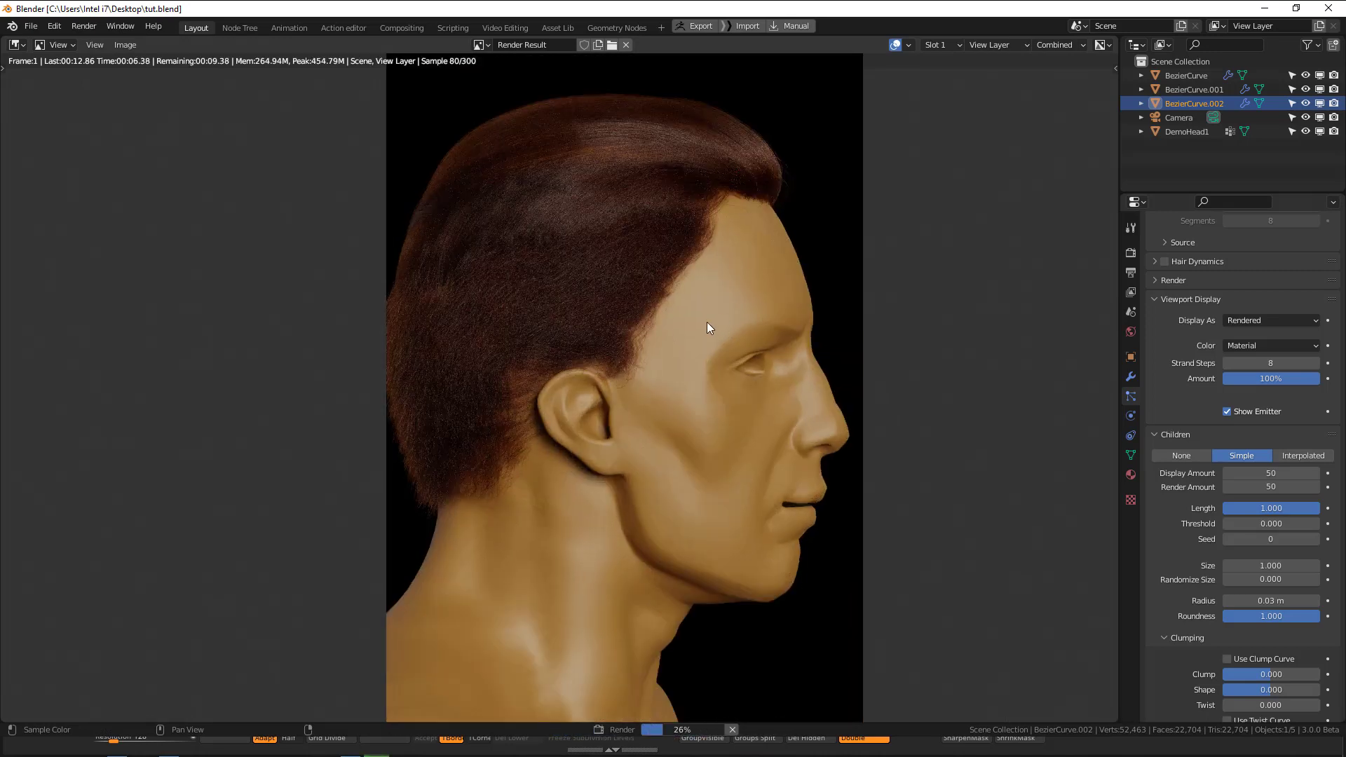
scroll(710, 324, up, 2)
scroll(726, 290, down, 2)
middle_drag(726, 296, 732, 322)
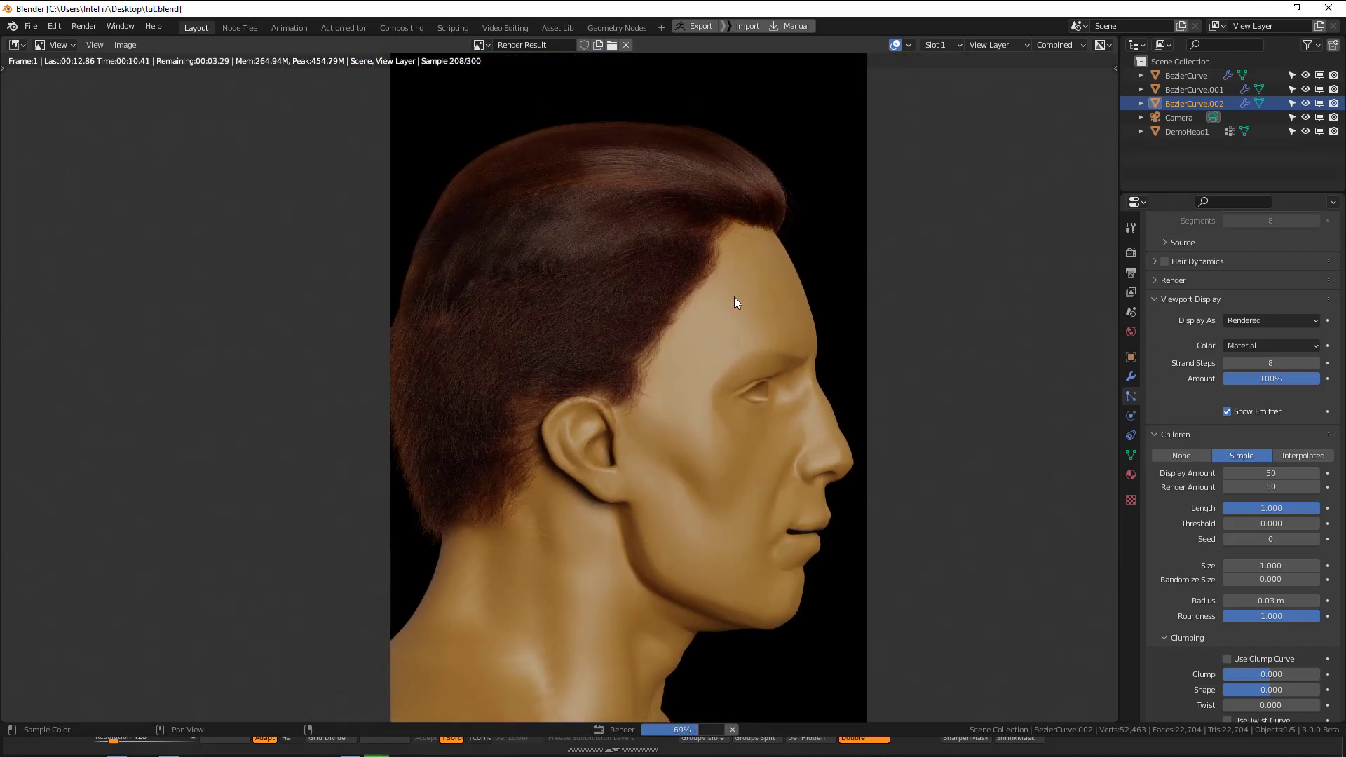
scroll(739, 359, up, 1)
scroll(745, 345, down, 2)
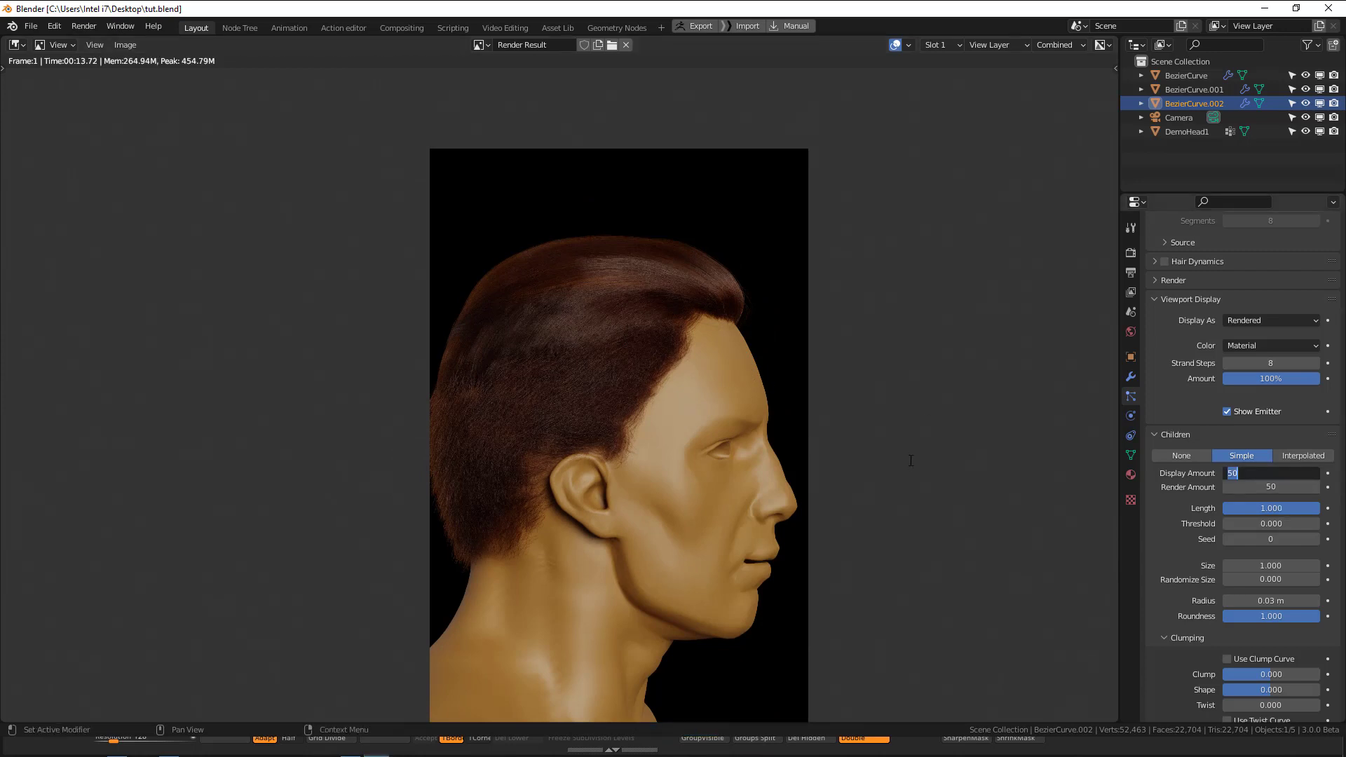
Set the lower hair section's children display amount to 3 and return to the camera view.
key(Return)
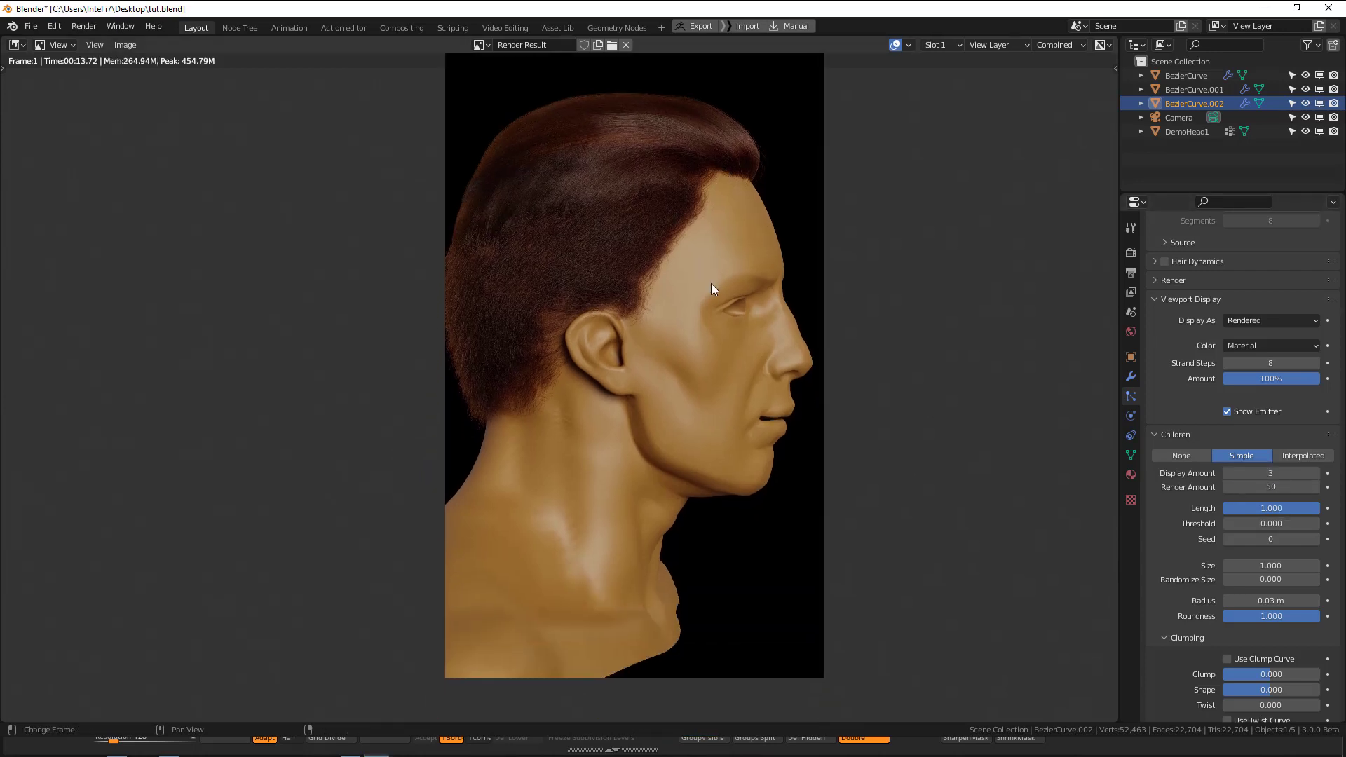
key(Escape)
key(KP_0)
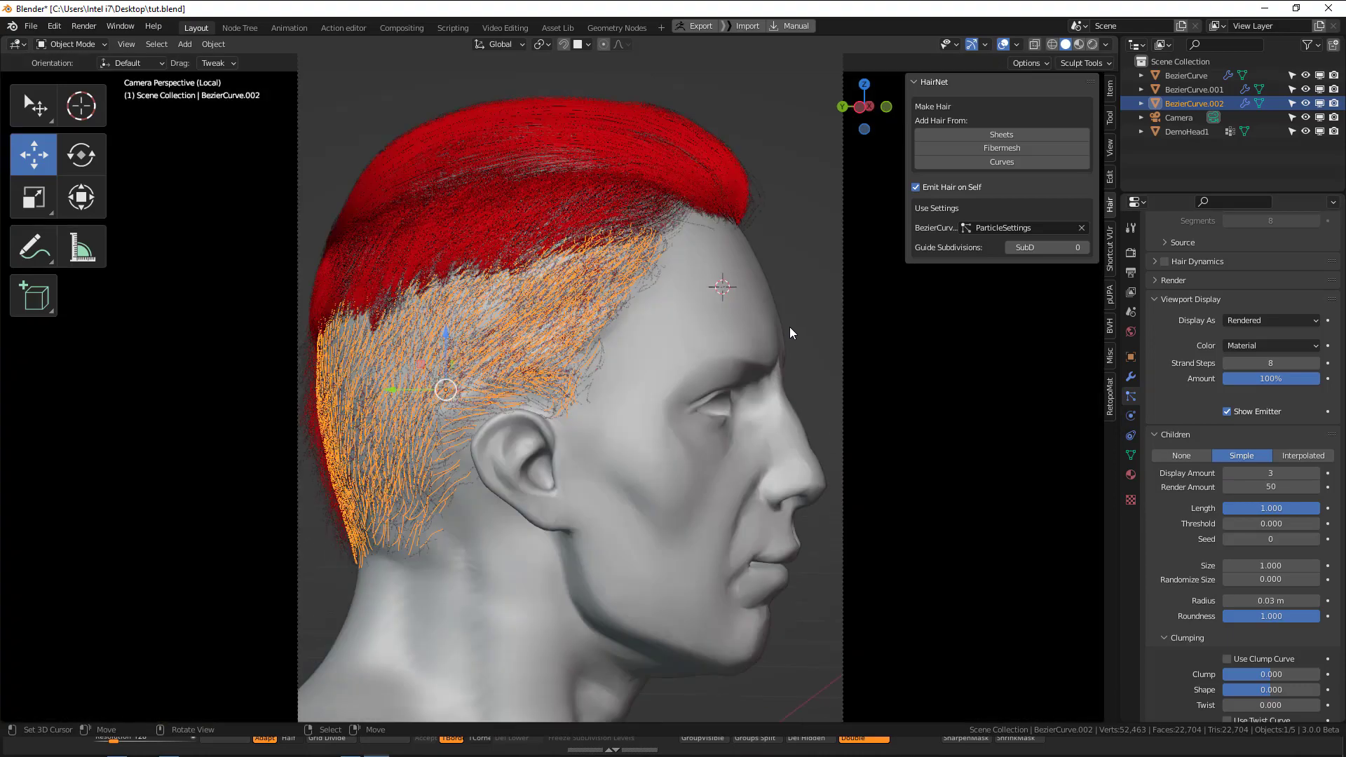
Reposition the camera to a front three-quarter view of the face and test-render it.
key(q)
click(790, 326)
middle_drag(790, 326, 689, 377)
key(F12)
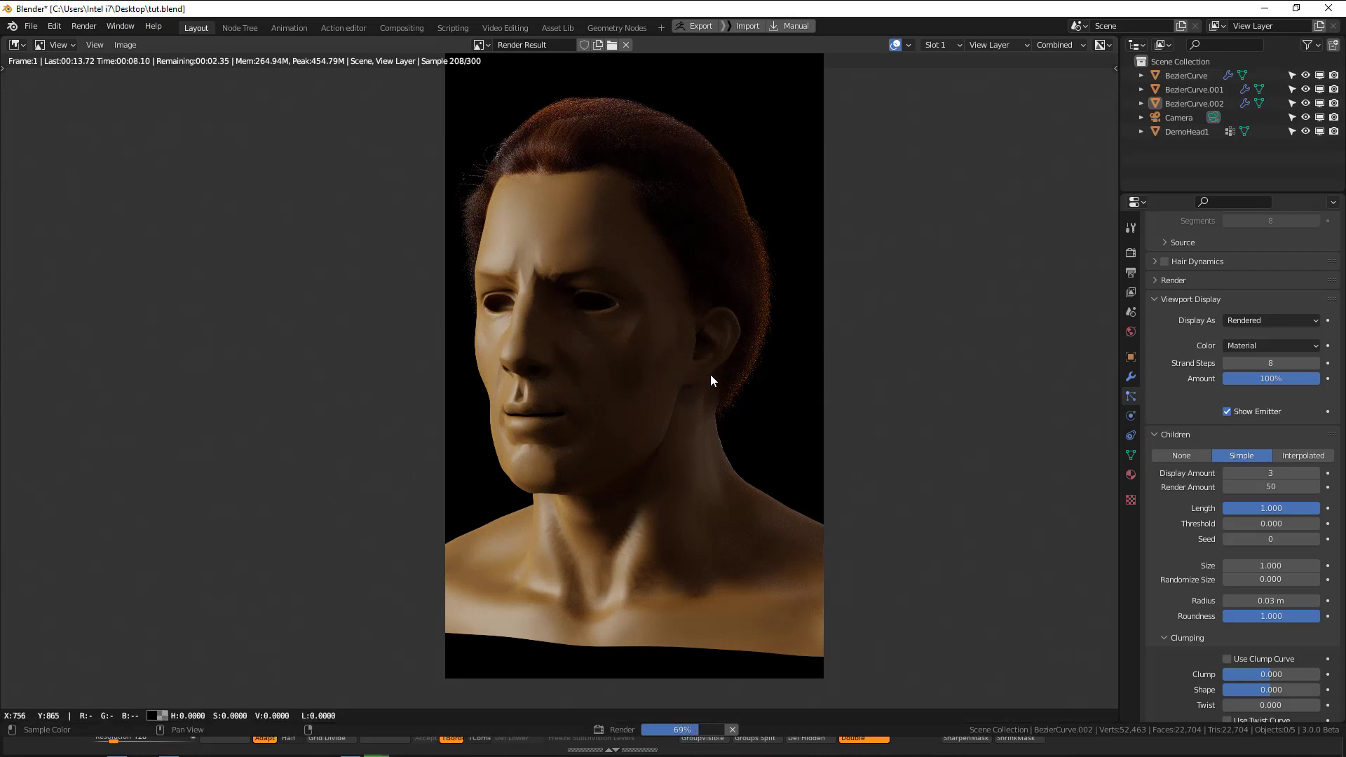
key(Escape)
key(Escape)
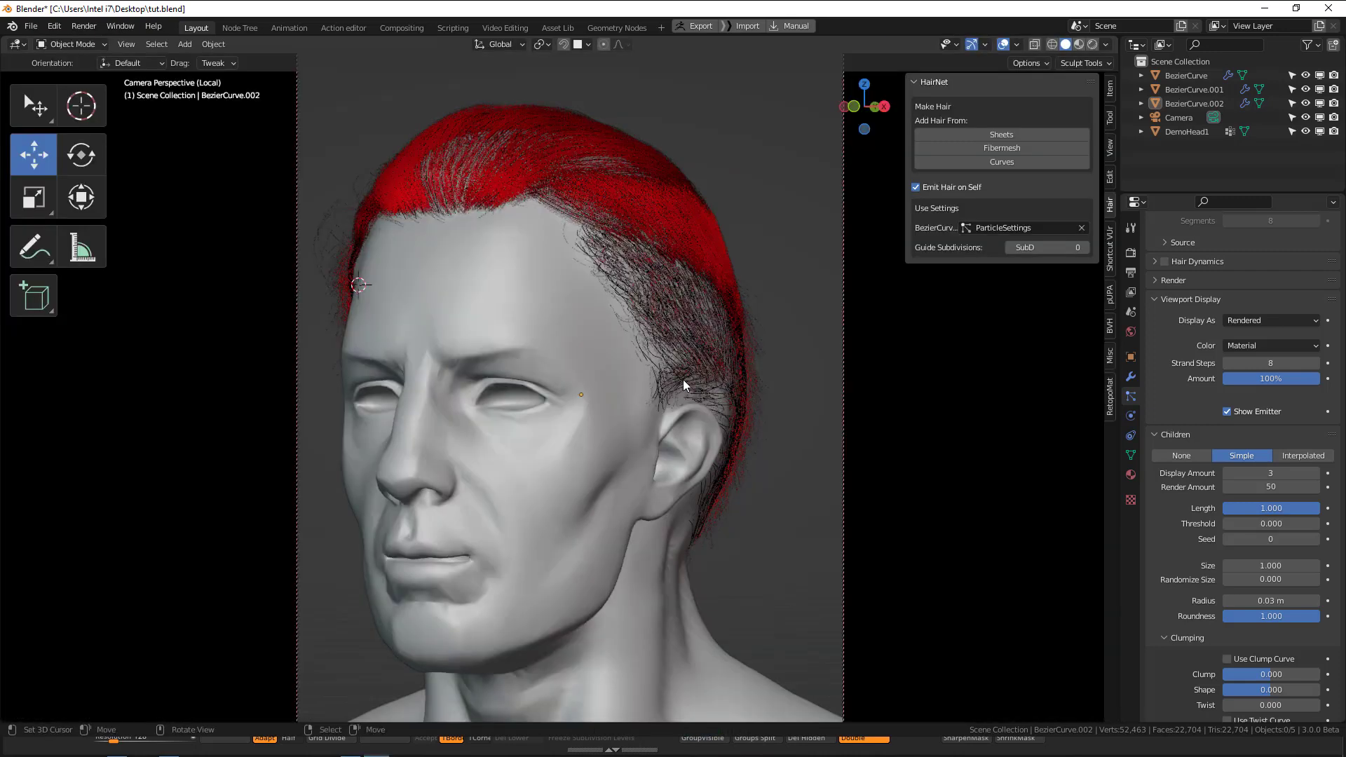
Switch the viewport to rendered shading and turn the camera toward the left side of the head.
key(z)
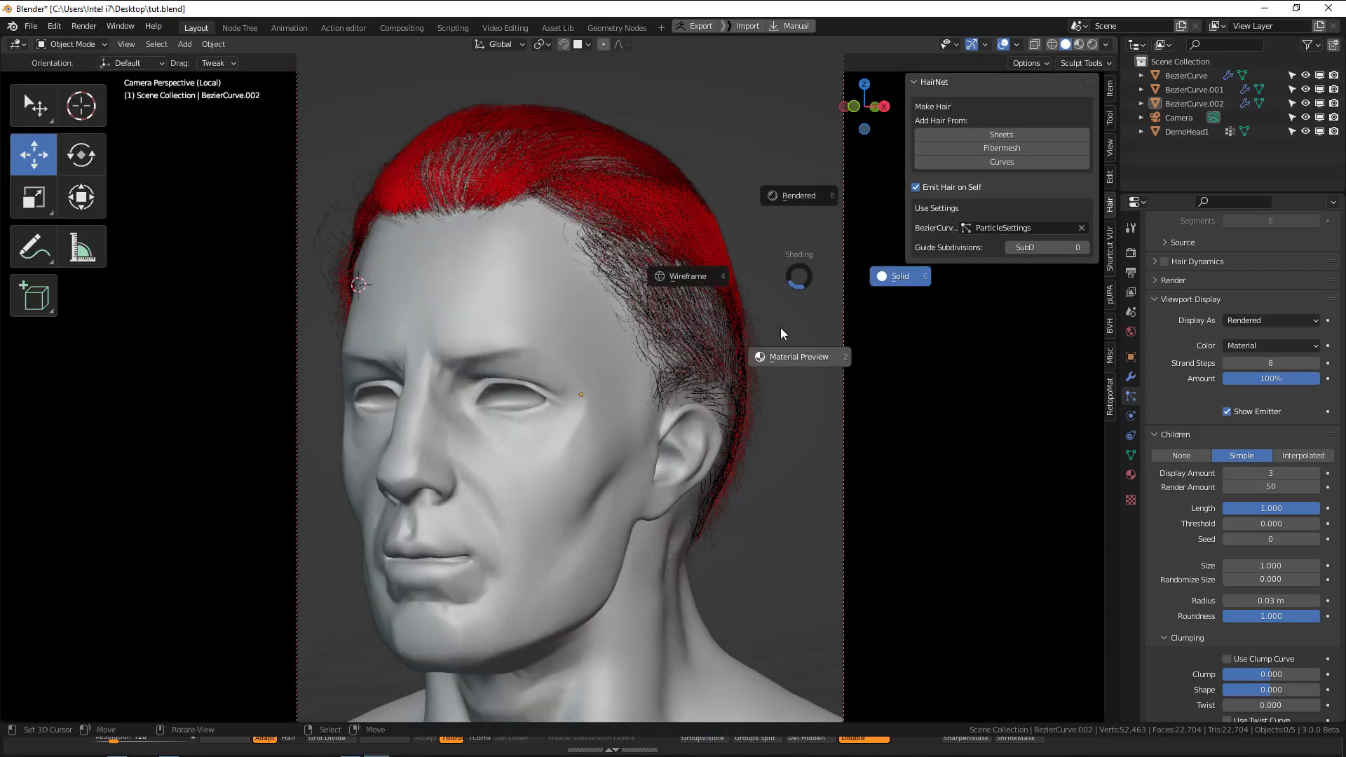
click(791, 198)
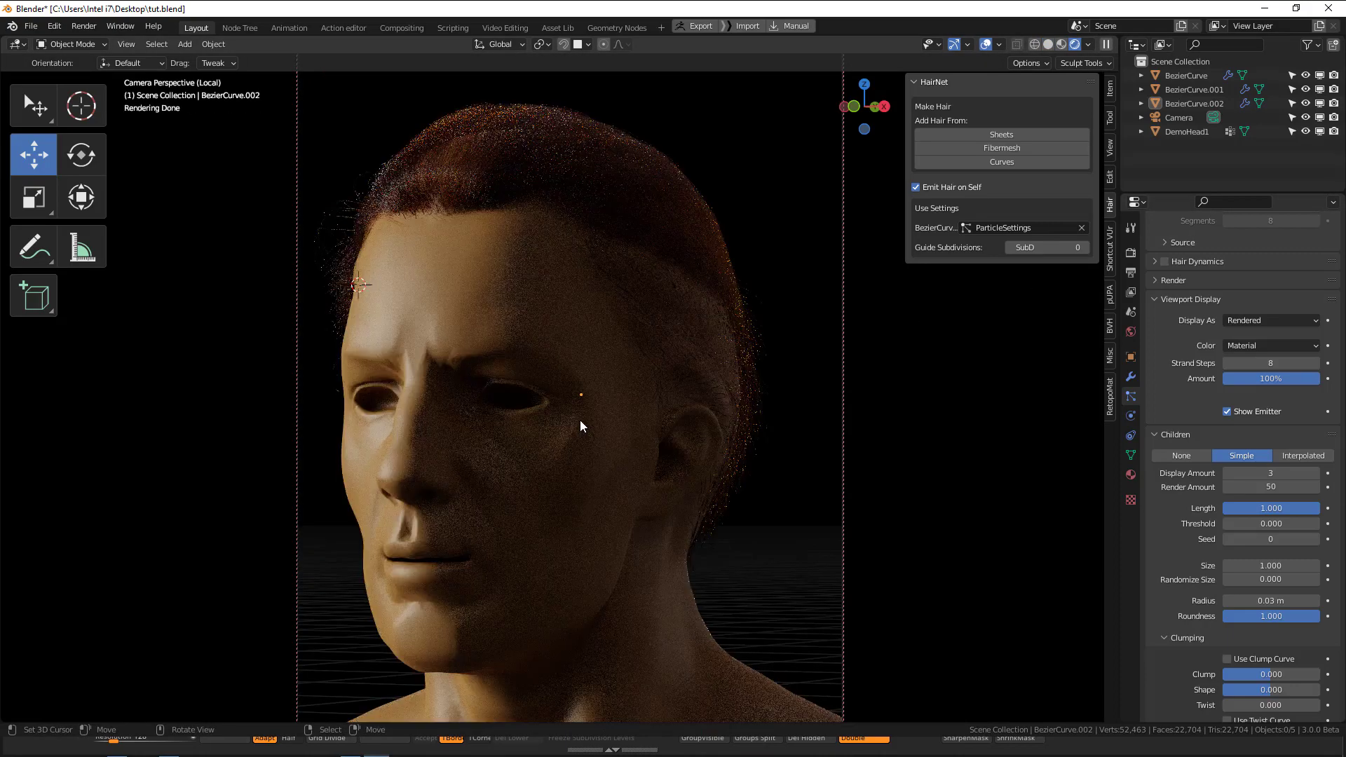
ctrl+alt+drag(579, 419, 599, 440)
middle_drag(599, 441, 645, 463)
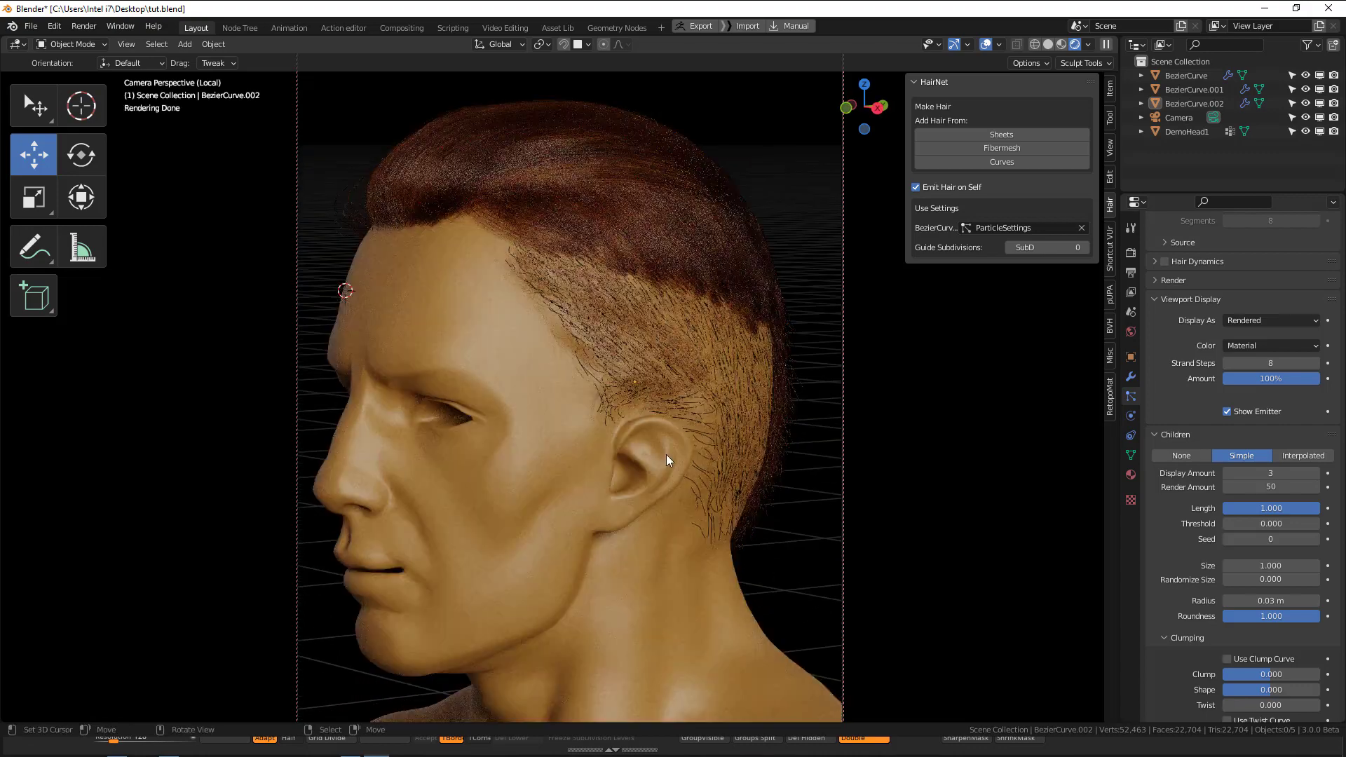
Save the file, render the new camera angle and inspect the hair behind the ear.
key(ctrl+s)
key(F12)
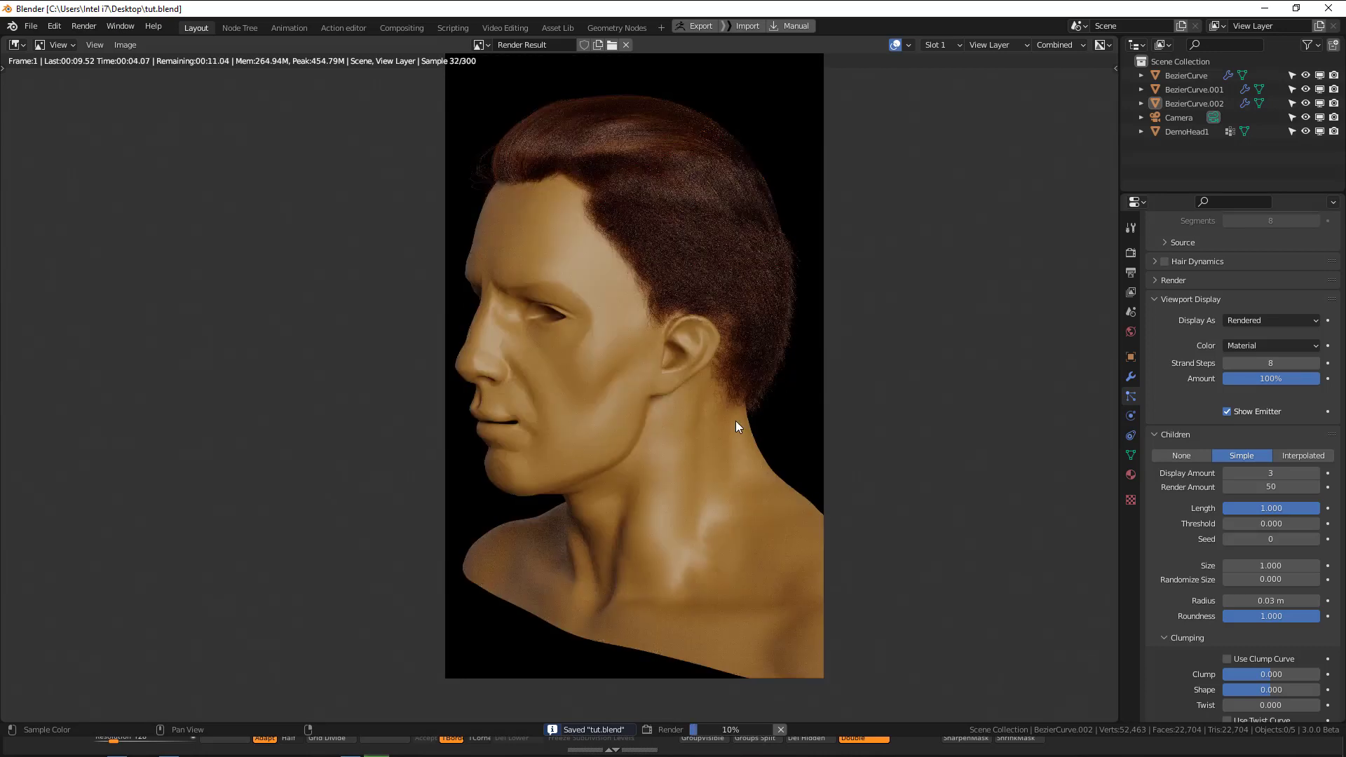
scroll(758, 353, up, 3)
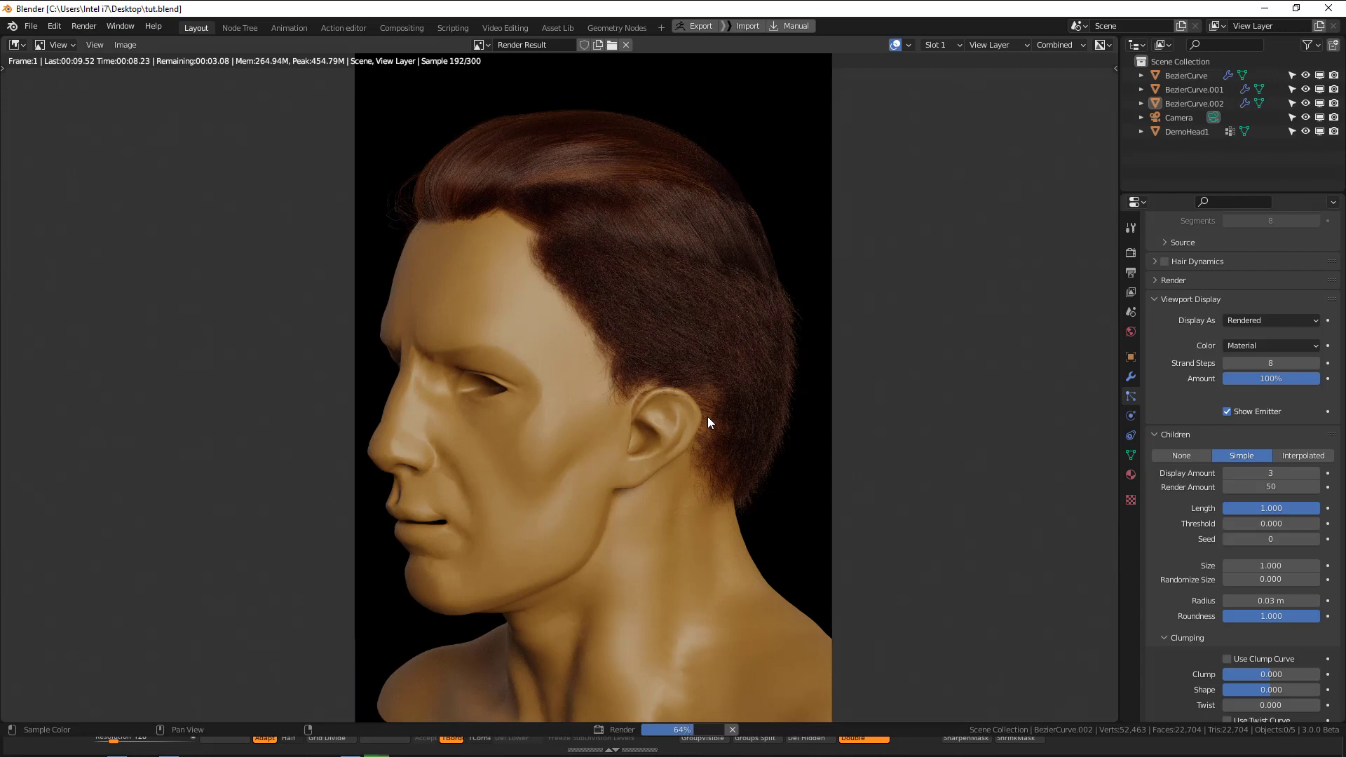
middle_drag(824, 525, 805, 486)
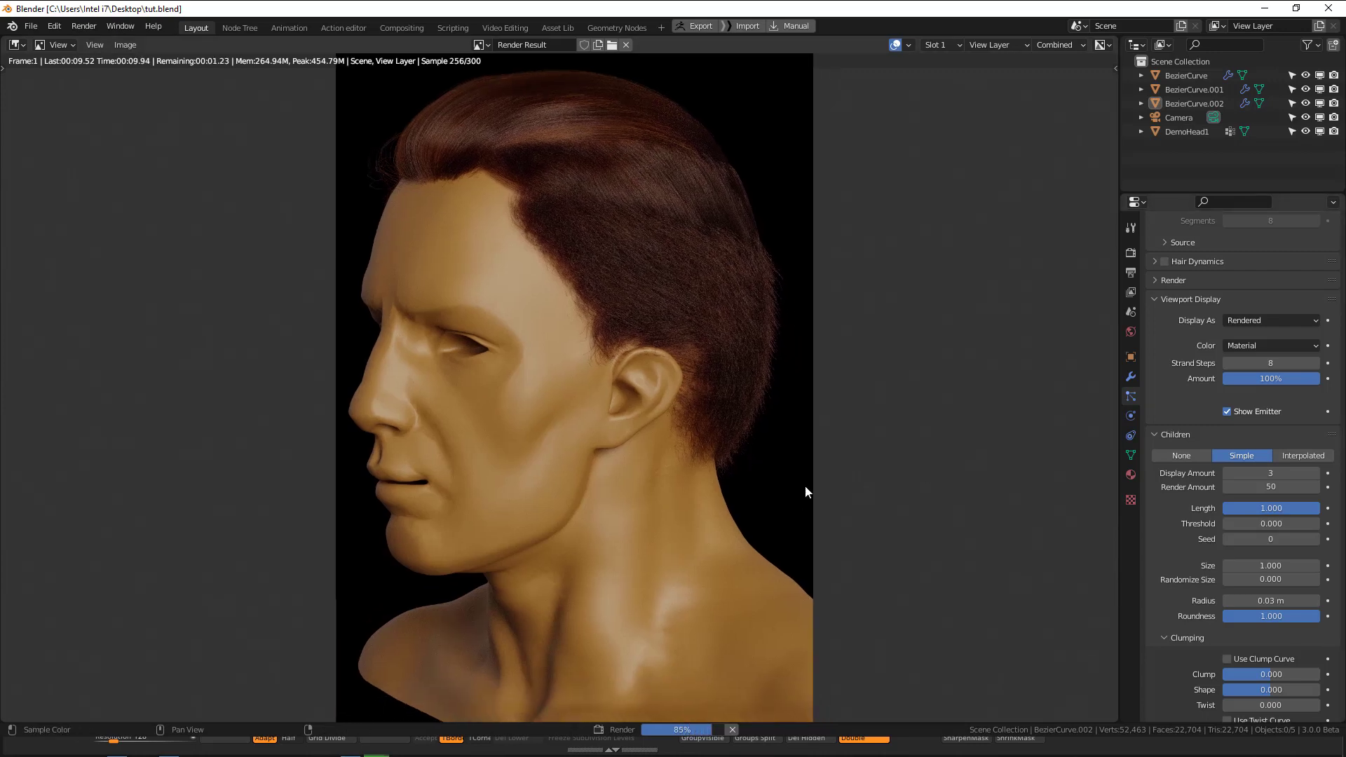
scroll(1230, 592, down, 3)
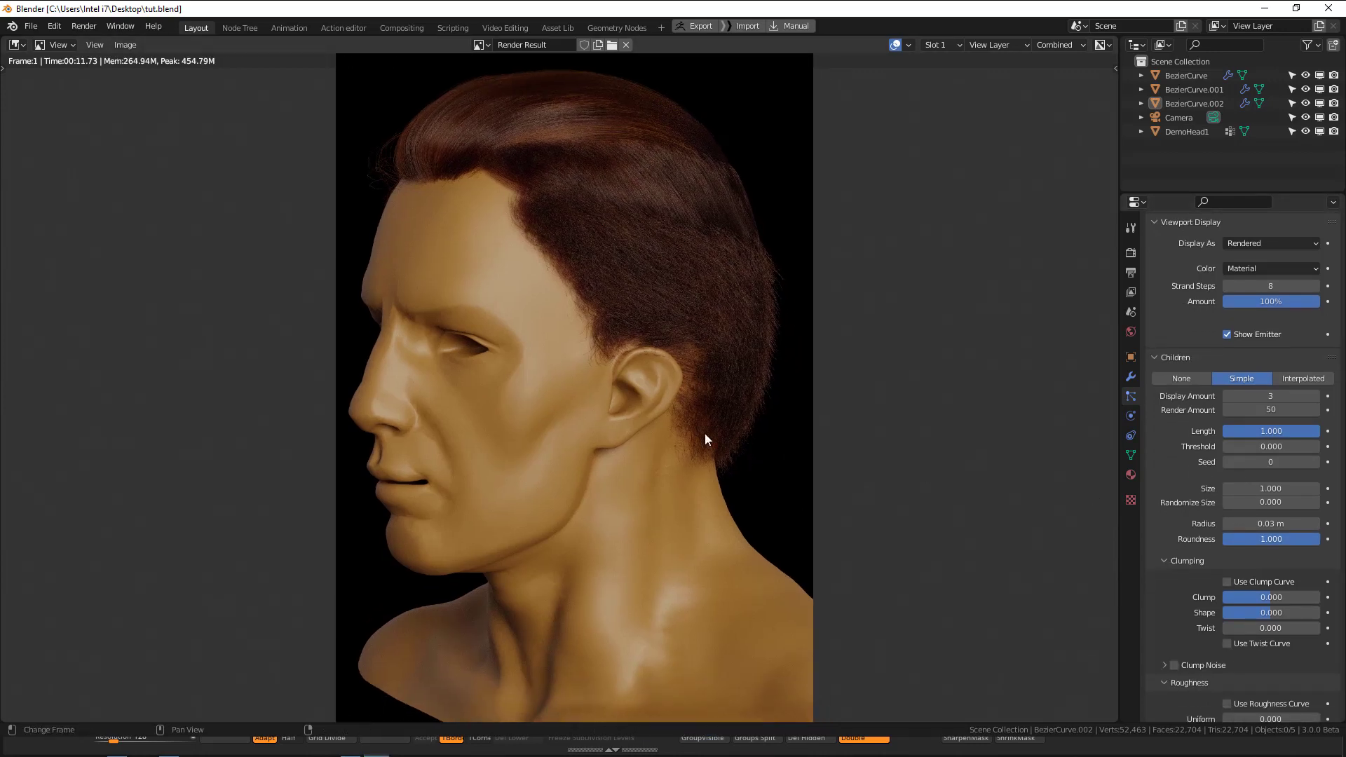
key(Escape)
Set the lower hair section's roughness endpoint to 0.
scroll(1273, 566, down, 6)
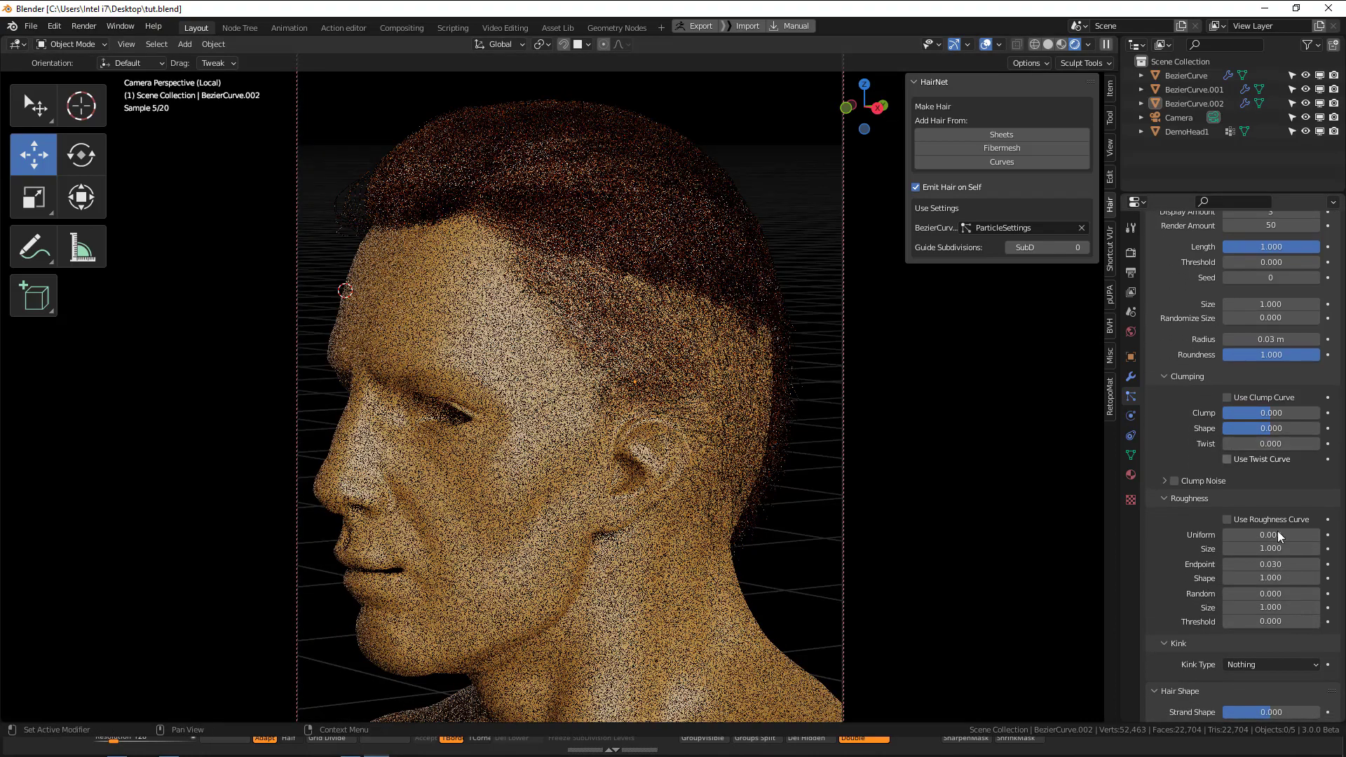
click(1277, 565)
text(0)
key(Return)
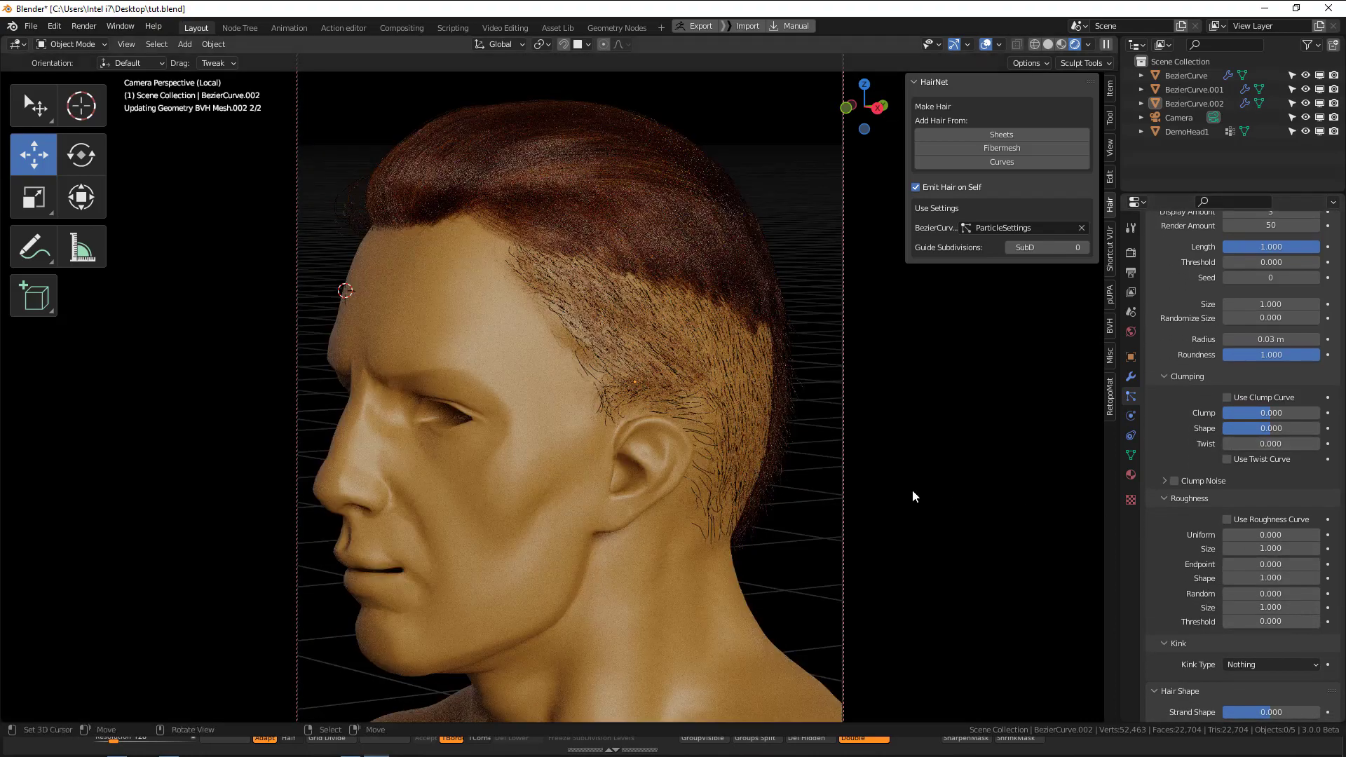
Set the lower hair section's clump value to 0.4.
scroll(1272, 587, down, 2)
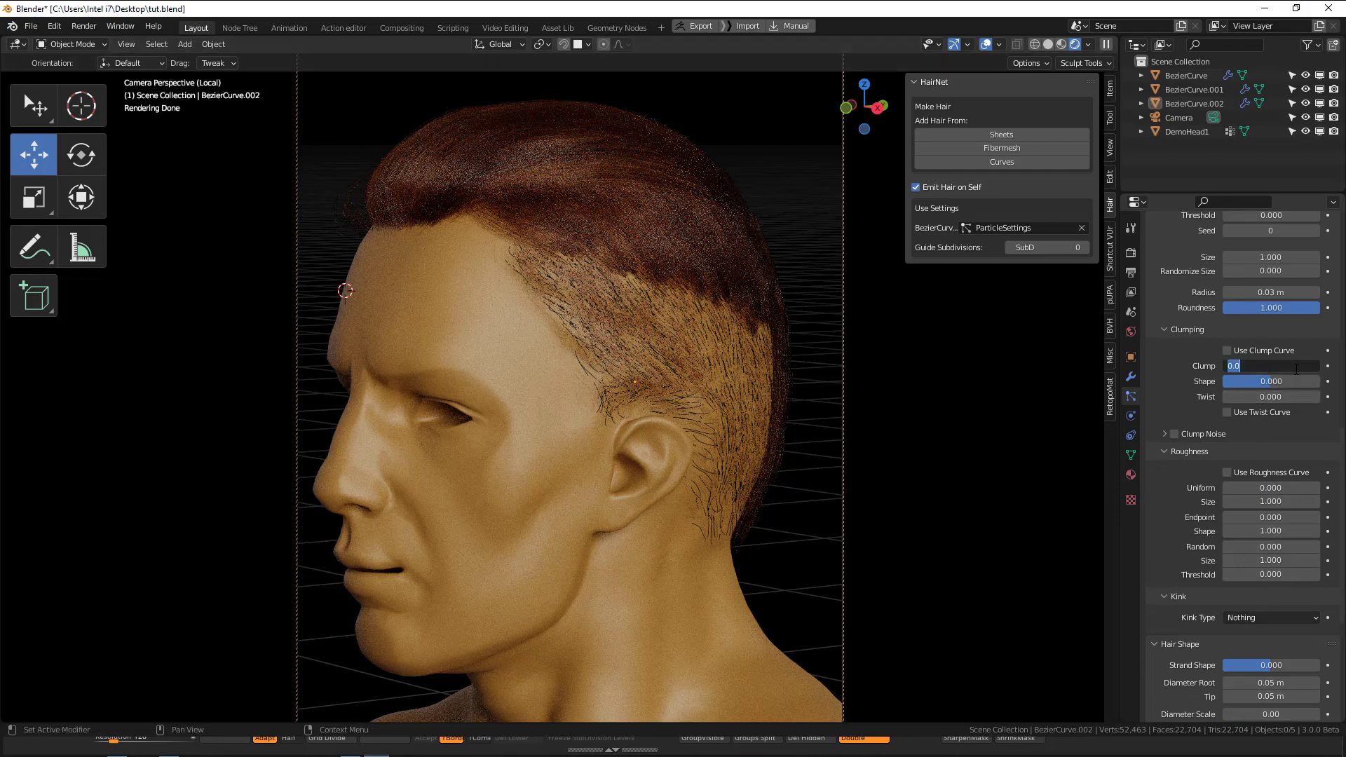
click(1296, 369)
text(.4)
key(Return)
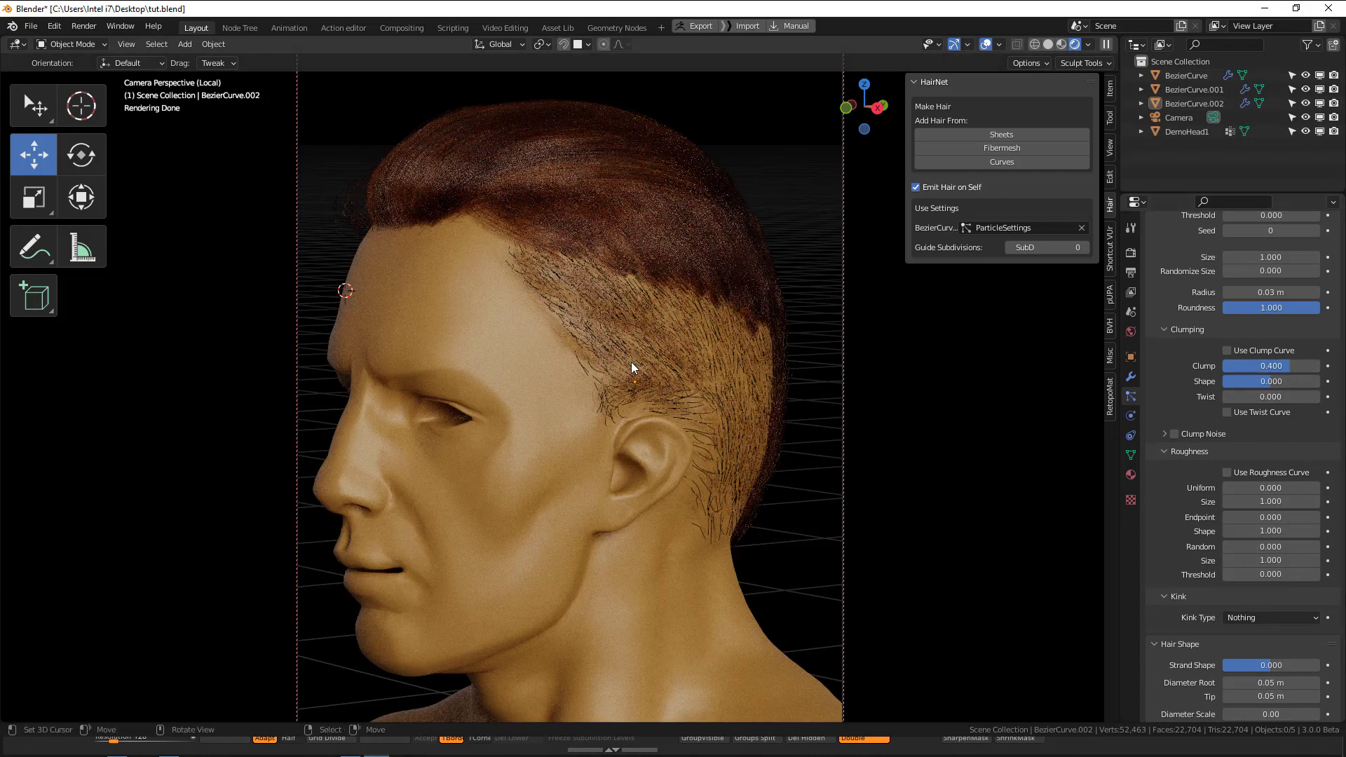
Adjust the camera to frame the left side of the head and shoulders, and render the image.
mouse_move(631, 362)
middle_down()
mouse_move(770, 374)
mouse_move(630, 355)
middle_up()
mouse_move(802, 402)
middle_down()
mouse_move(857, 410)
mouse_move(806, 388)
middle_up()
key(q)
click(874, 306)
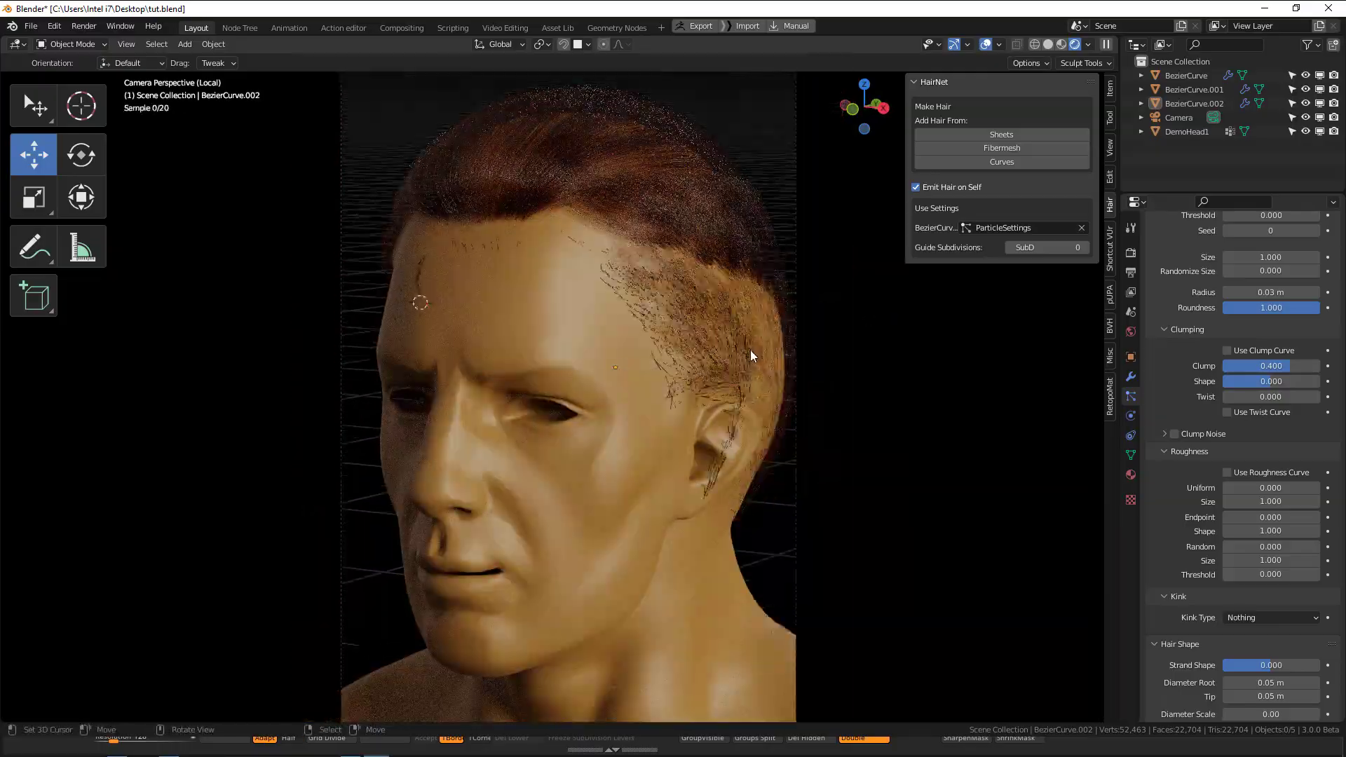
key(q)
click(797, 303)
middle_drag(693, 356, 654, 337)
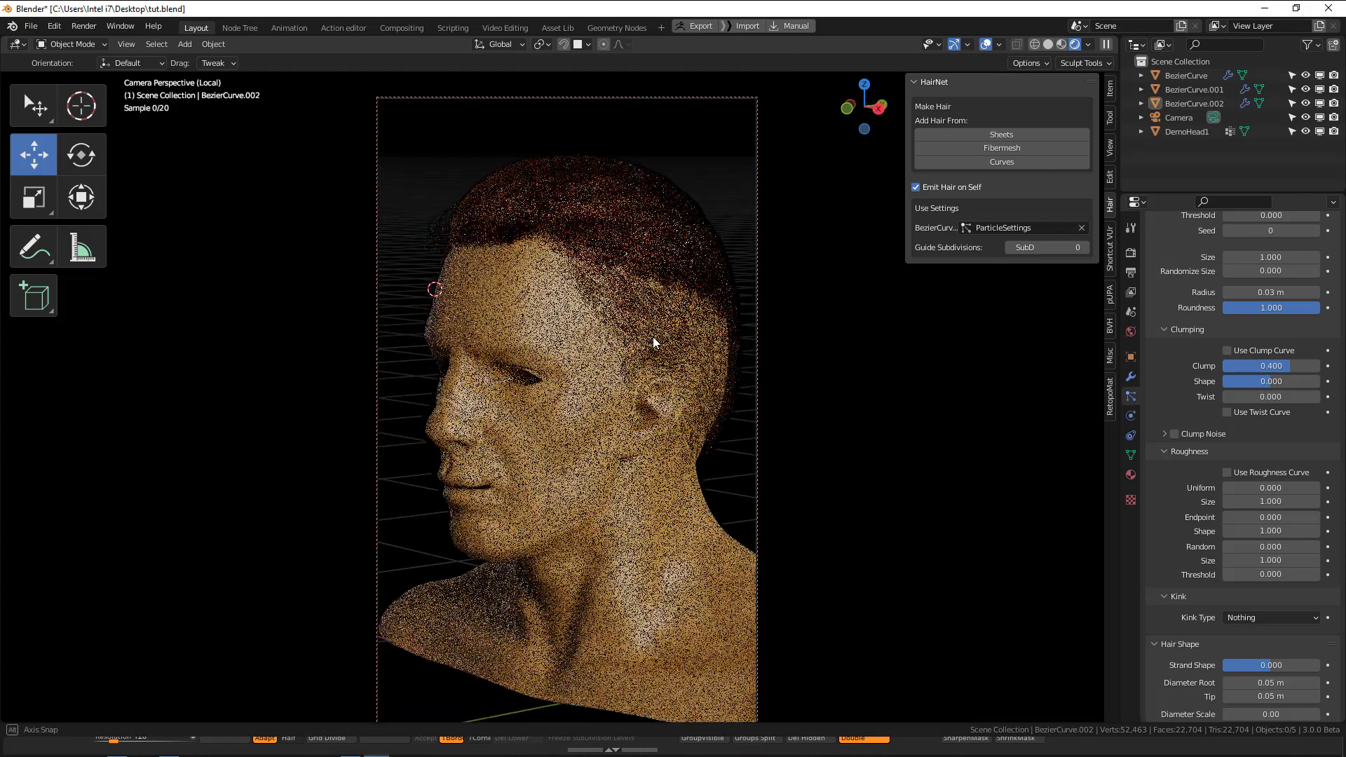
key(F12)
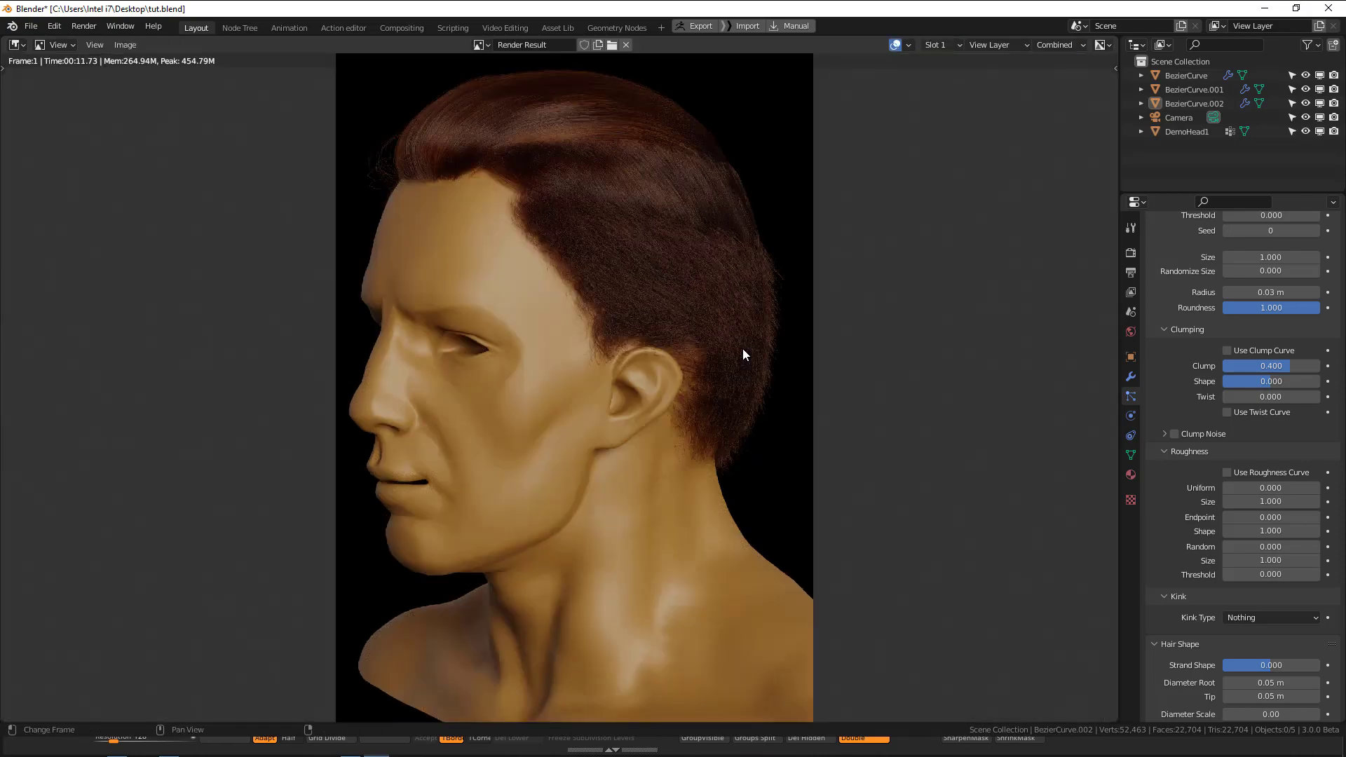
key(Escape)
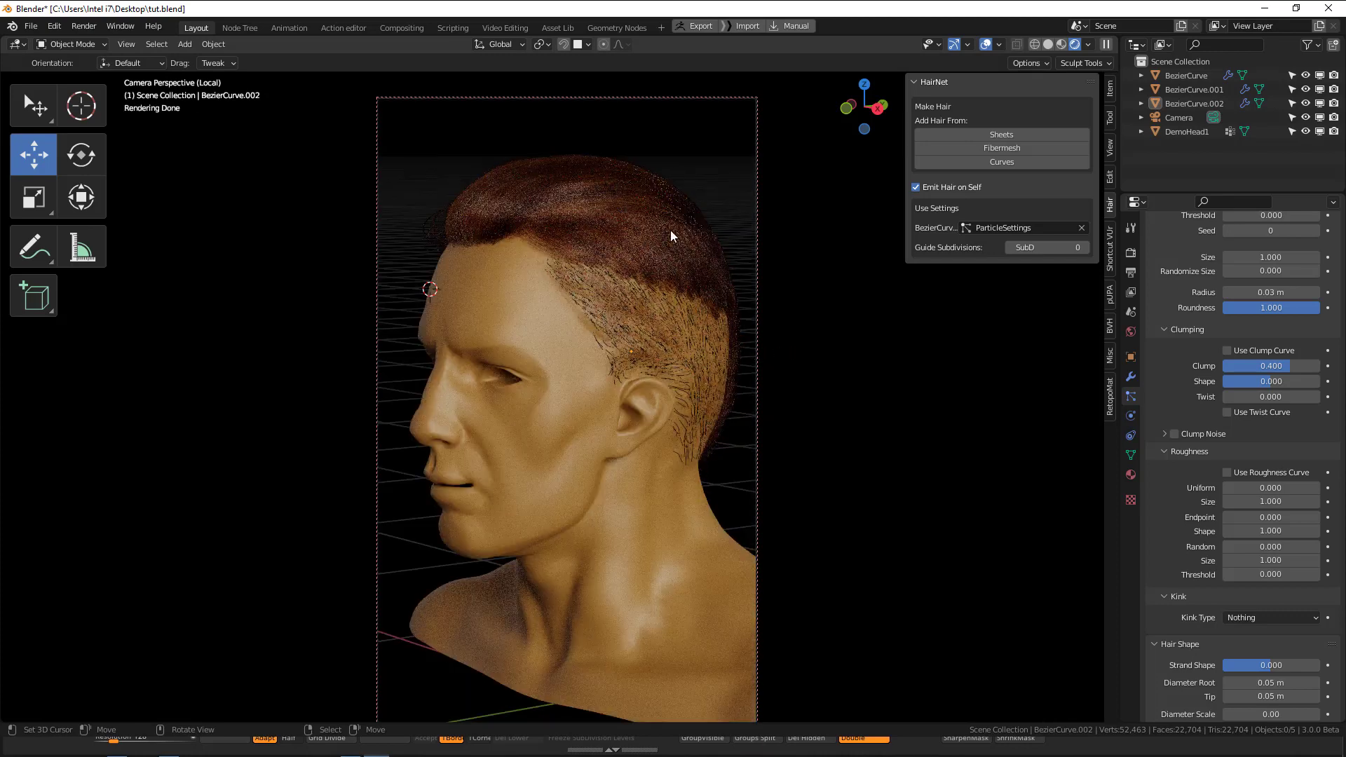
Switch the viewport to solid shading, render the image and examine the hair around the temple and ear.
key(z)
click(809, 327)
key(F12)
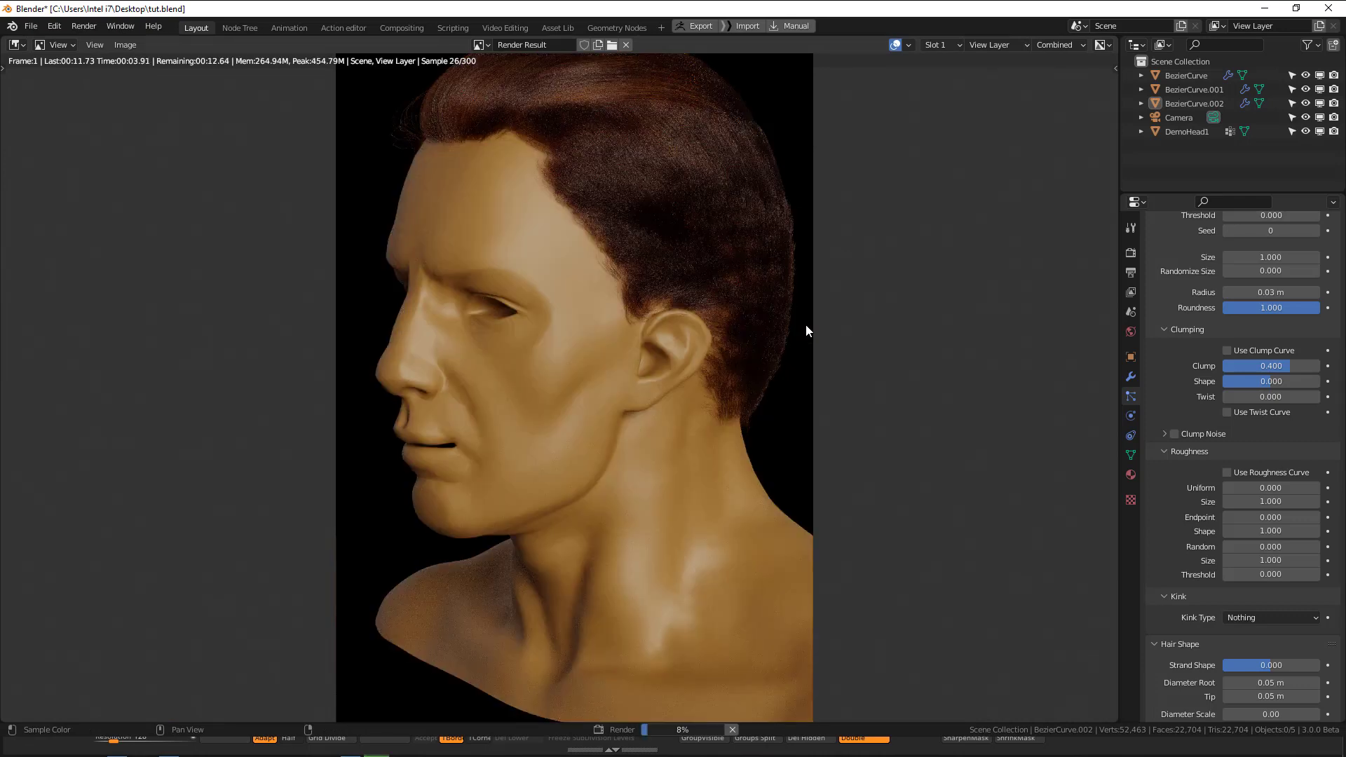
middle_drag(734, 328, 719, 483)
scroll(716, 402, up, 1)
scroll(724, 358, down, 1)
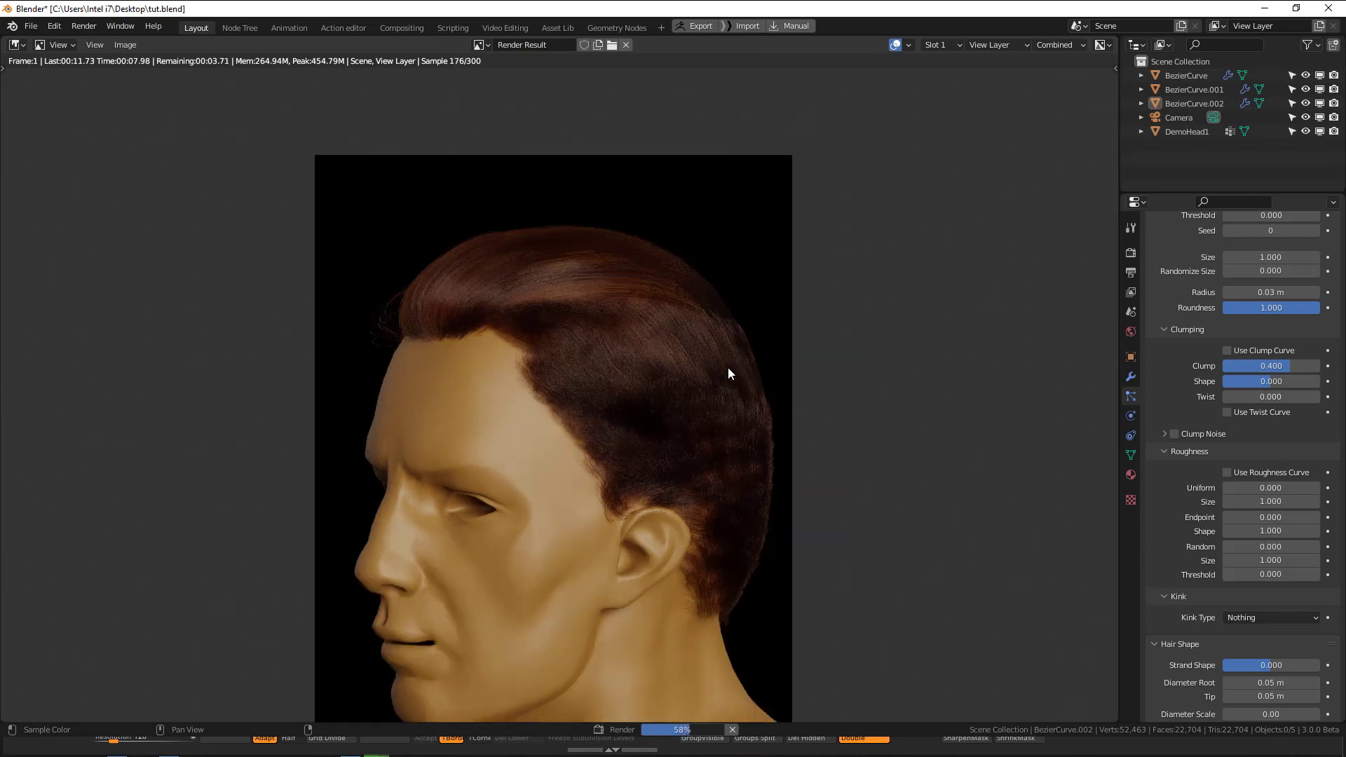
middle_drag(698, 413, 716, 416)
scroll(715, 411, up, 1)
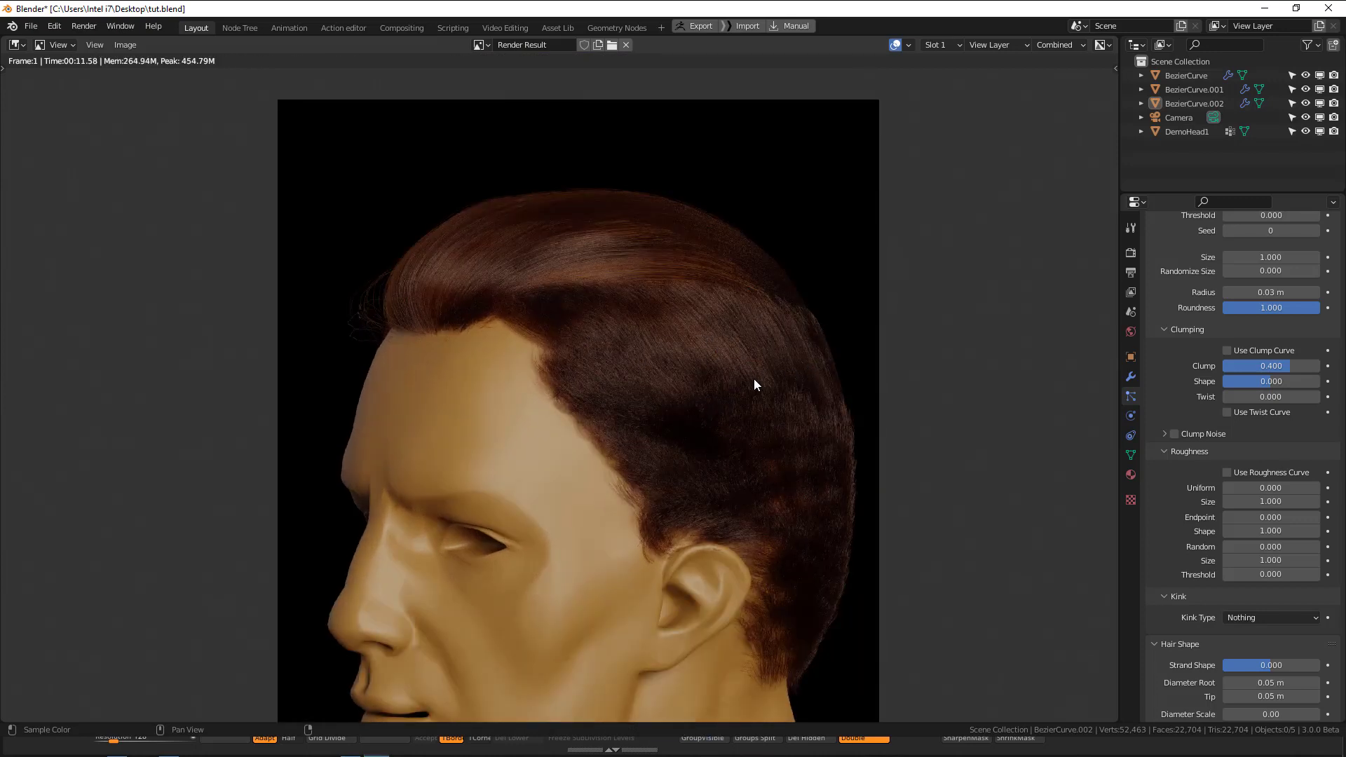
key(Escape)
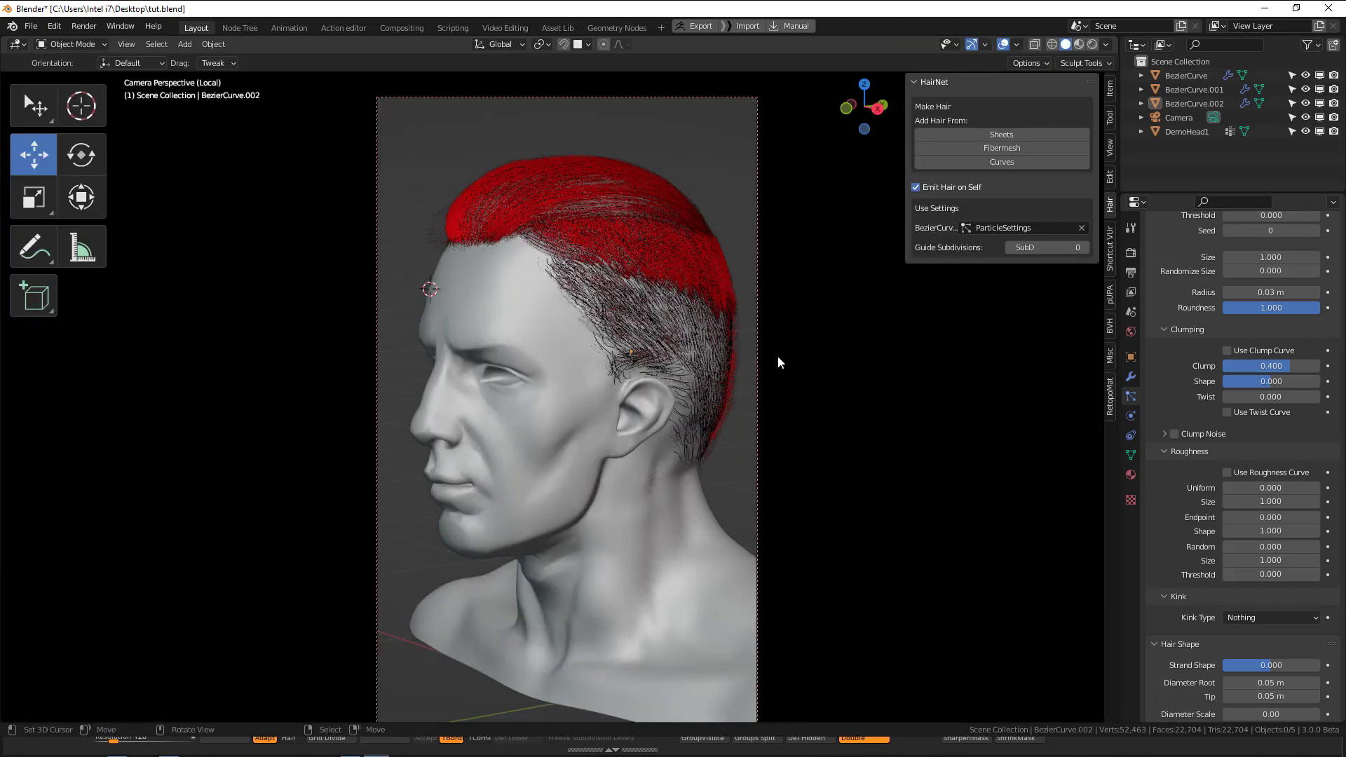
Put the middle hair section into Particle Edit mode and hide the viewport overlays.
middle_drag(752, 359, 685, 409)
scroll(705, 321, up, 4)
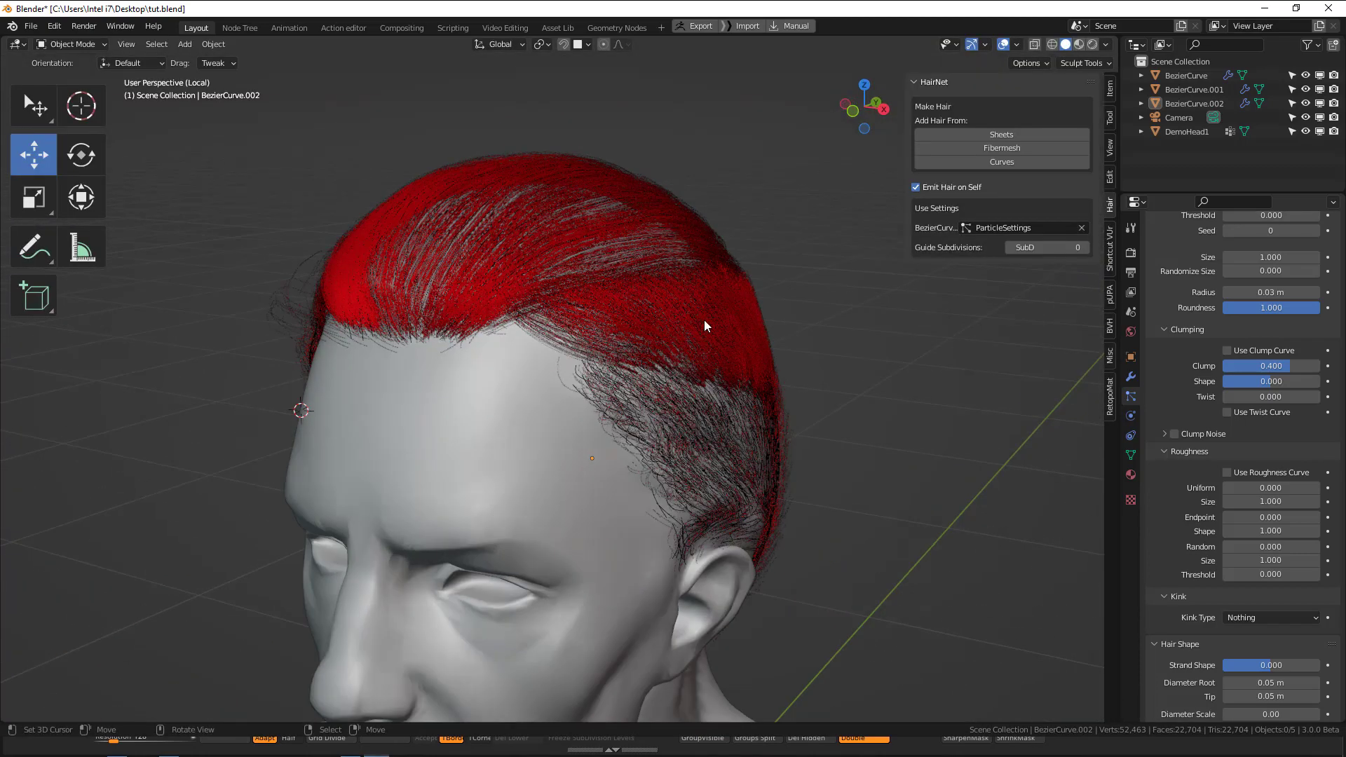
right_click(705, 321)
key(ctrl+Tab)
click(672, 388)
middle_drag(730, 353, 744, 351)
ctrl+middle_drag(744, 351, 755, 322)
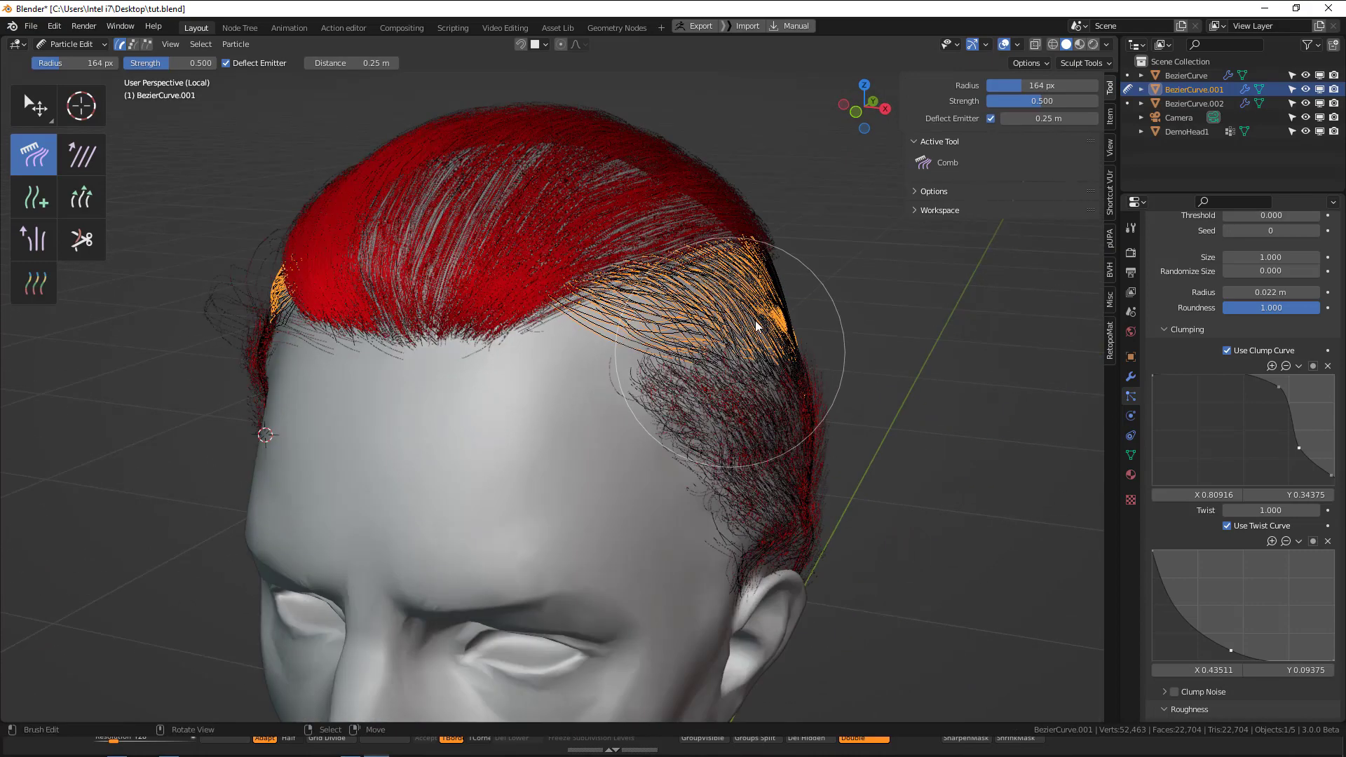
key(alt+shift+z)
Comb the middle section's guide hairs near its upper edge on both sides of the head, reducing the brush radius to 124 px.
middle_drag(759, 251, 782, 245)
scroll(781, 230, up, 1)
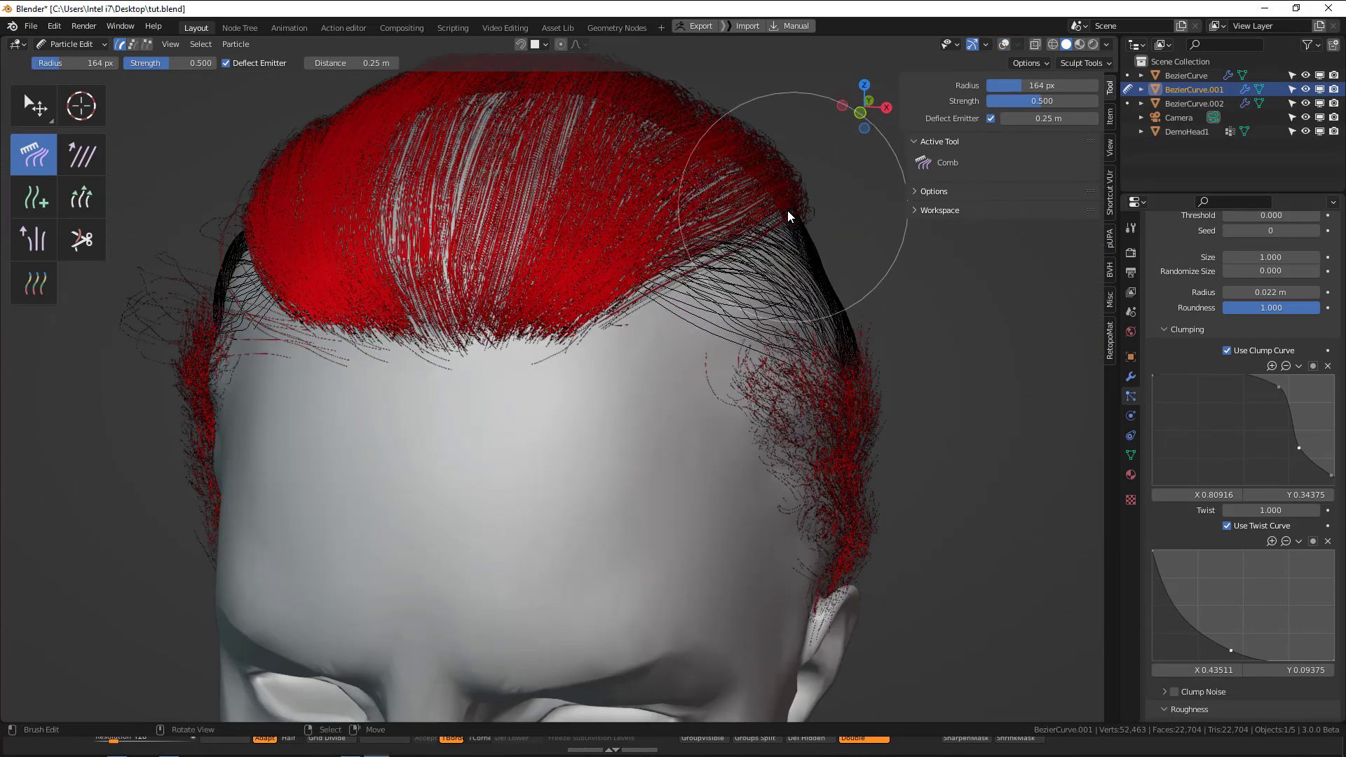
drag(788, 212, 773, 204)
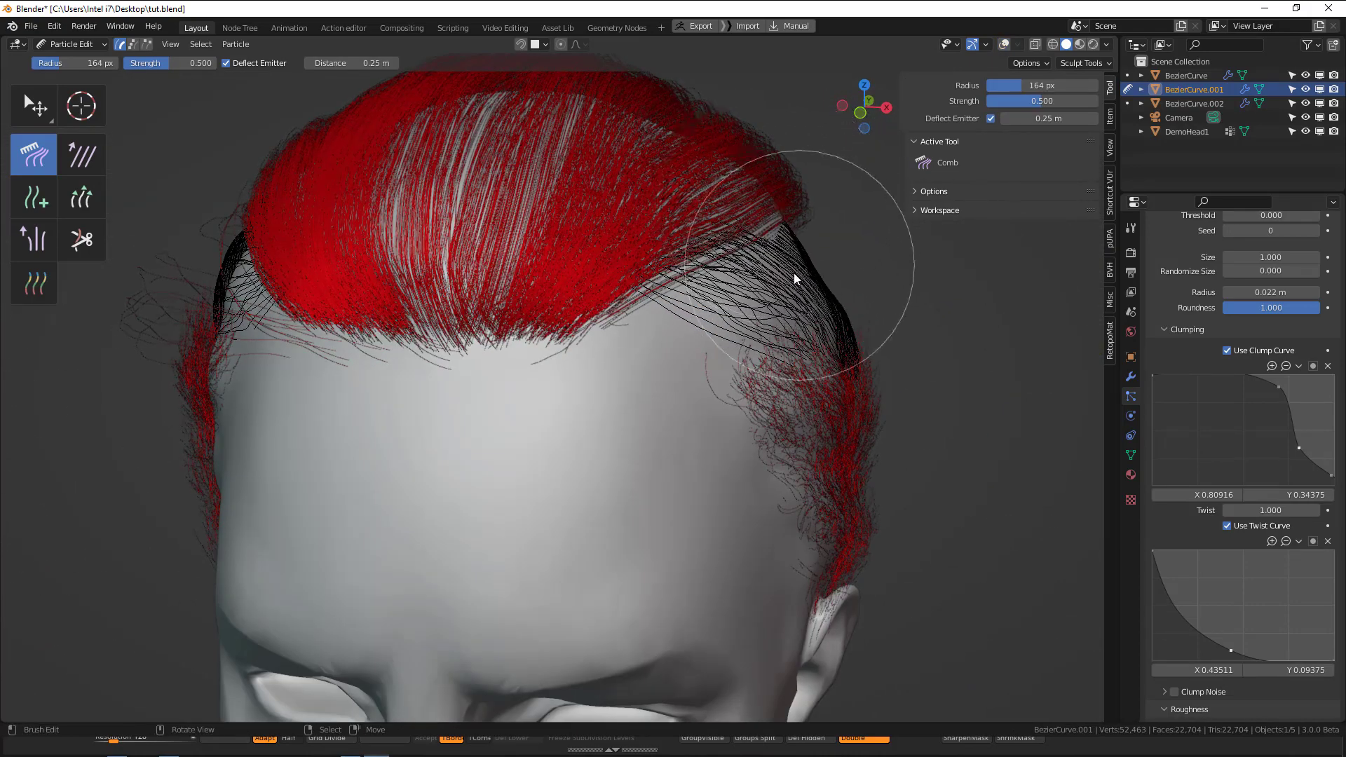
key(f)
click(782, 249)
mouse_move(780, 231)
middle_down()
mouse_move(699, 275)
mouse_move(525, 251)
mouse_move(443, 257)
middle_up()
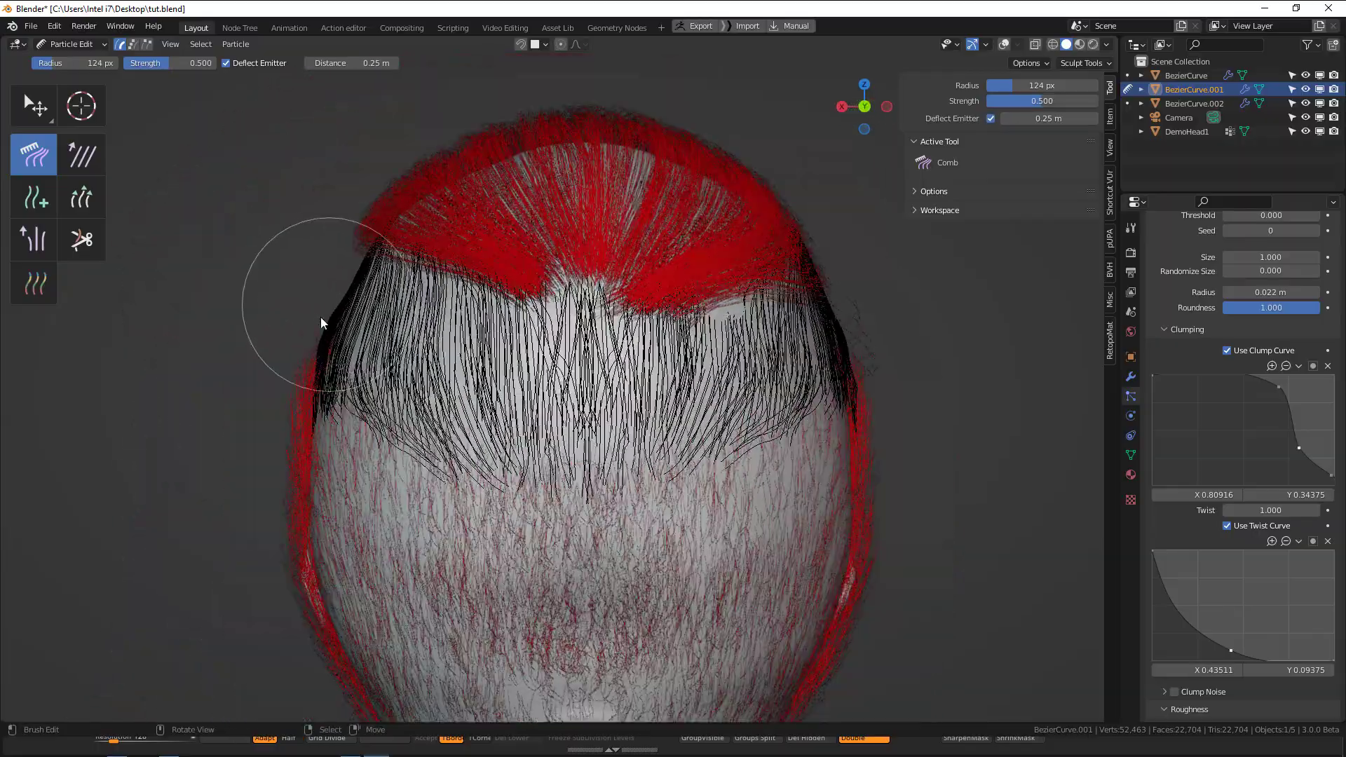
drag(321, 317, 350, 282)
mouse_move(449, 289)
middle_down()
mouse_move(745, 327)
mouse_move(701, 336)
middle_up()
Return to Object Mode, select the top hair section and put it into Particle Edit mode.
key(ctrl+Tab)
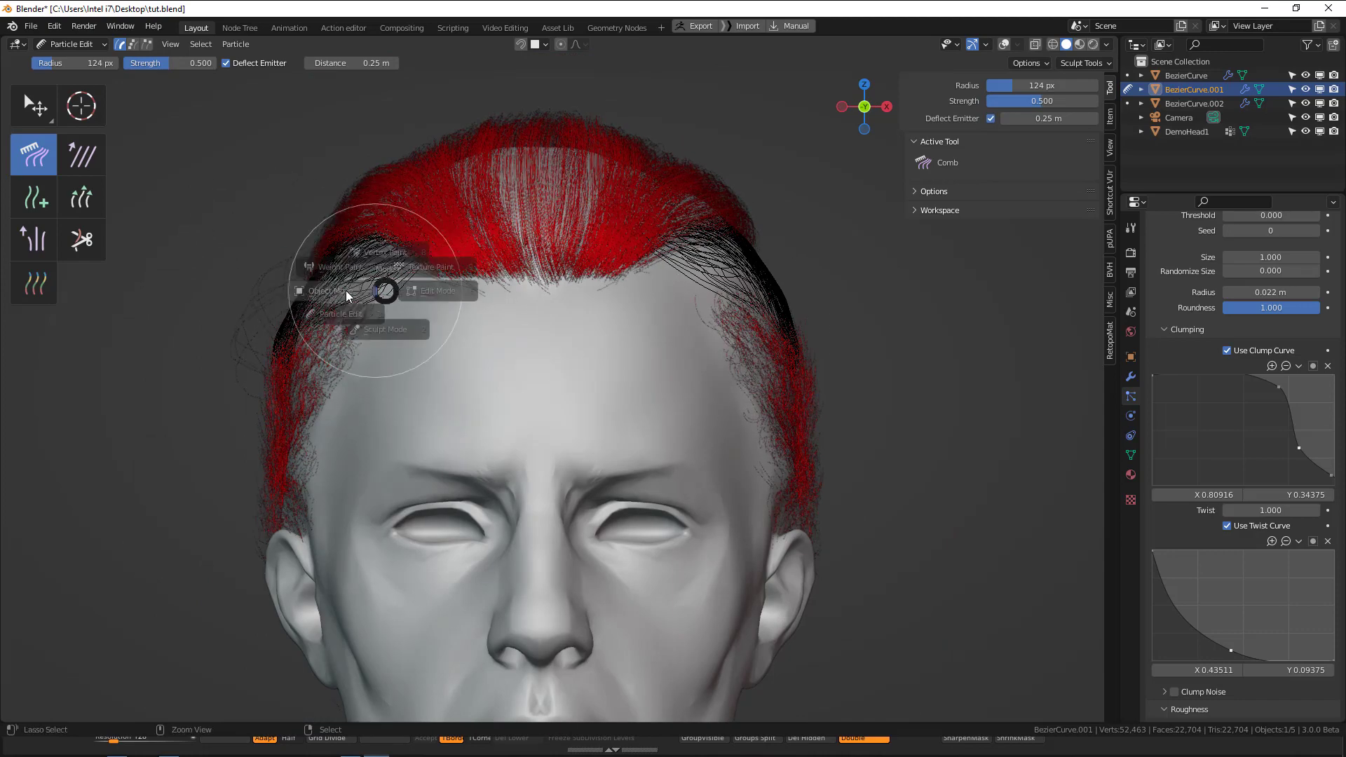
click(343, 292)
click(419, 158)
key(ctrl+Tab)
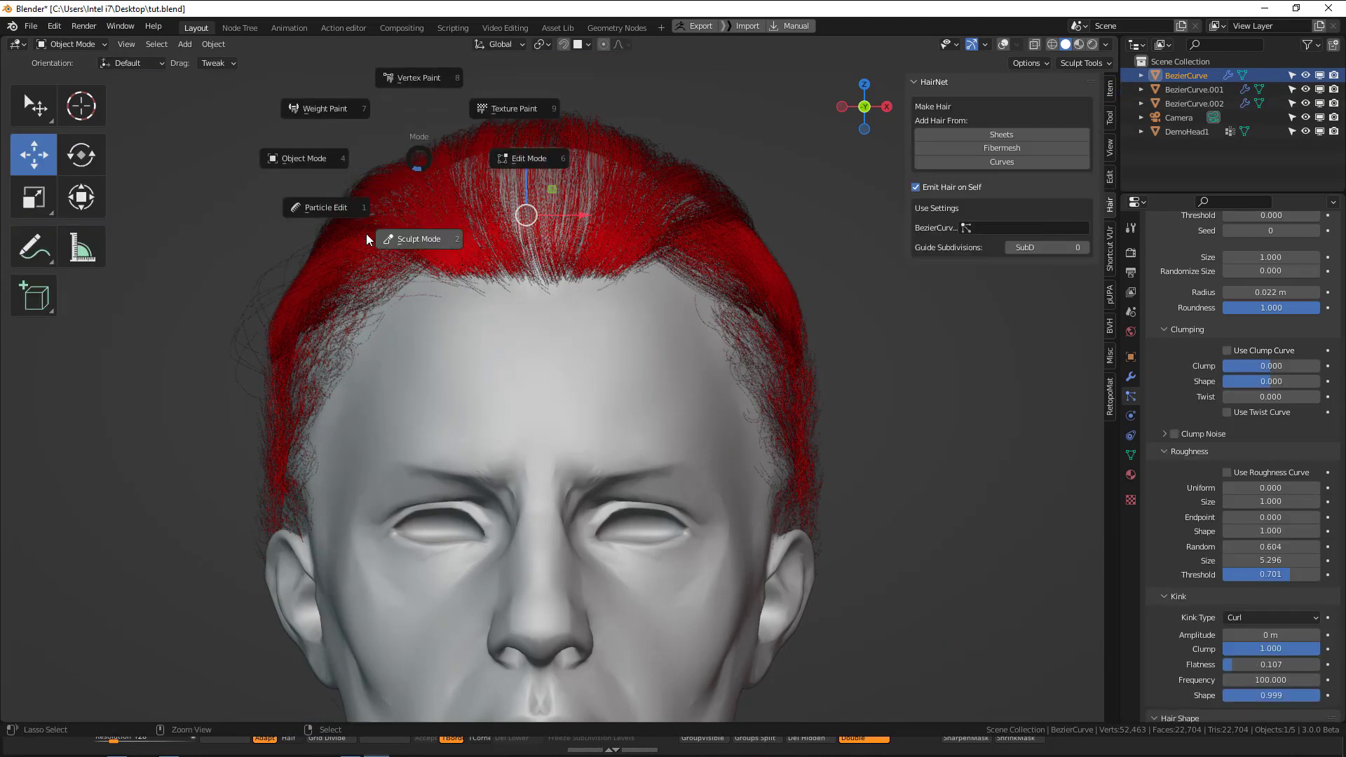
click(329, 207)
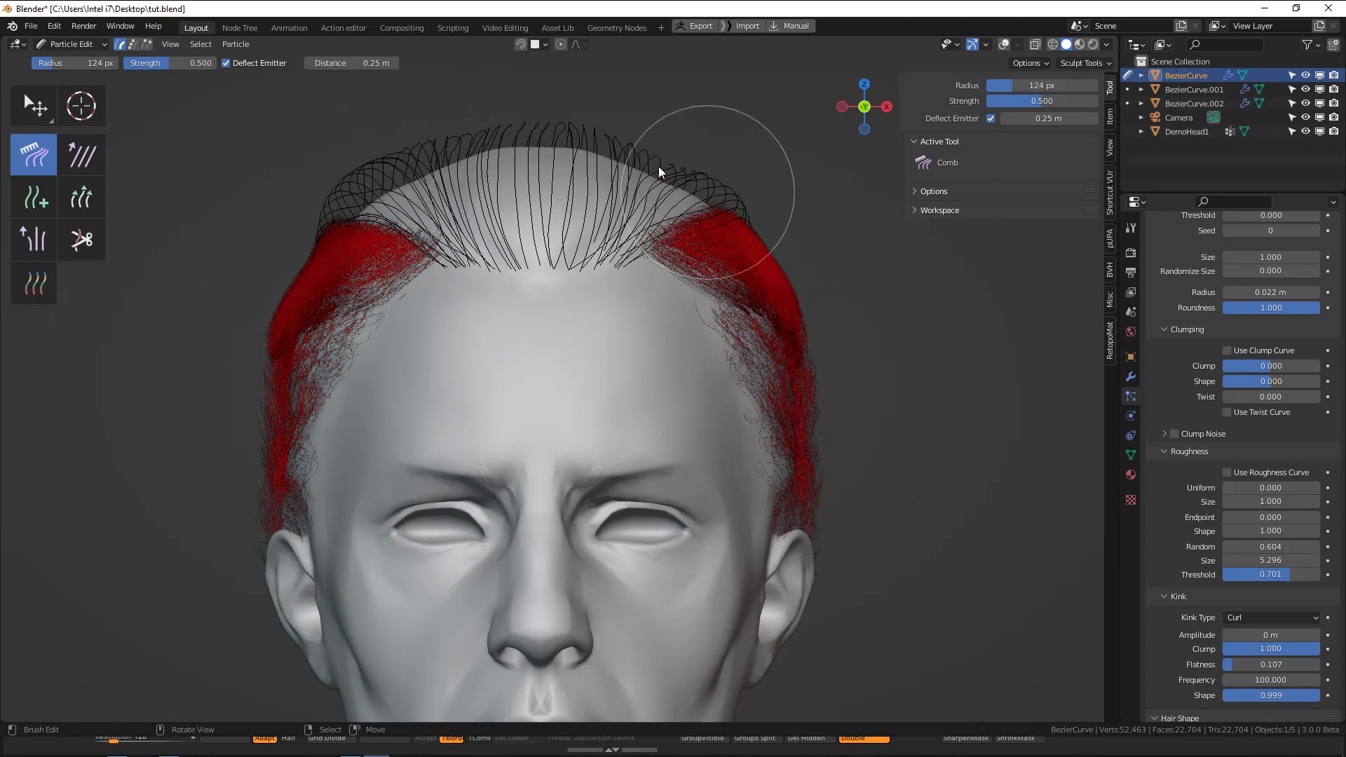
Comb the top section's guide hairs upward and outward in front view with a 168 px brush radius.
key(f)
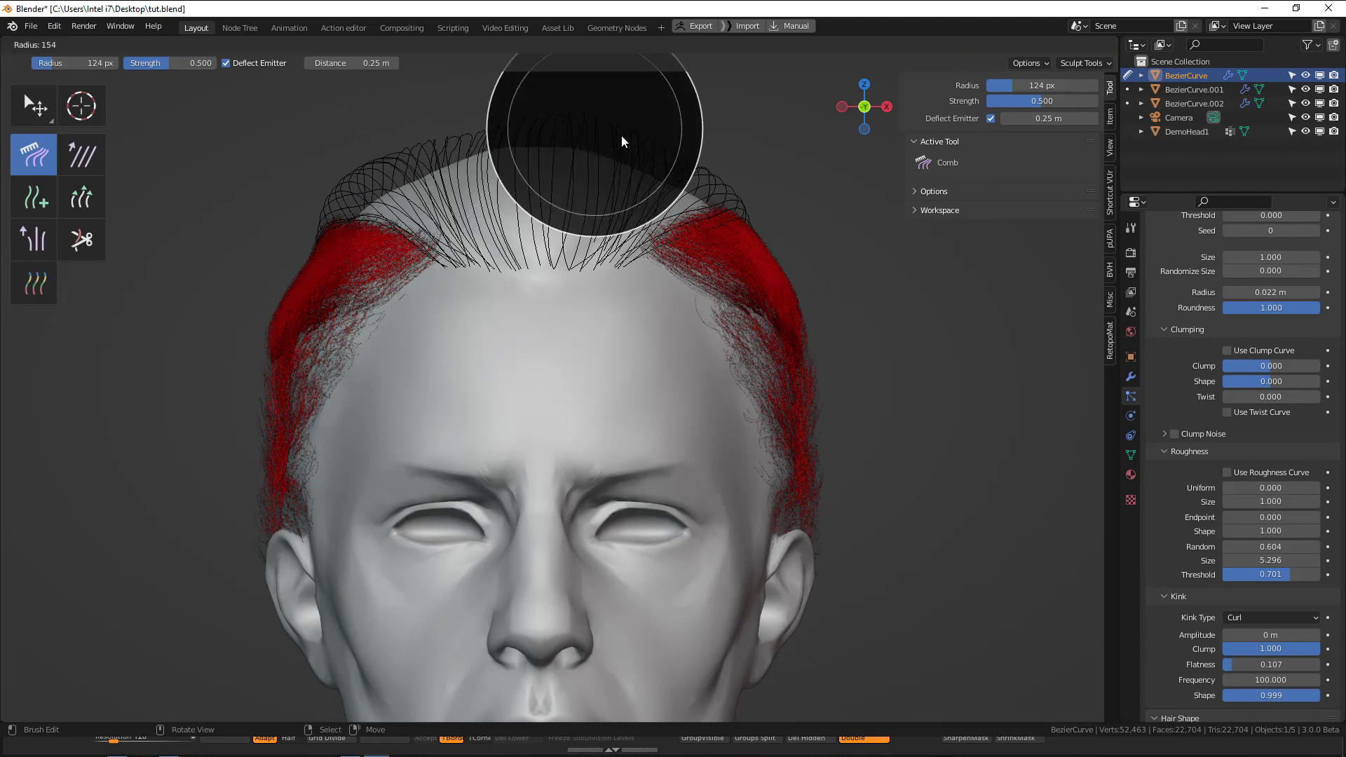
click(630, 136)
drag(494, 137, 483, 120)
drag(687, 167, 705, 167)
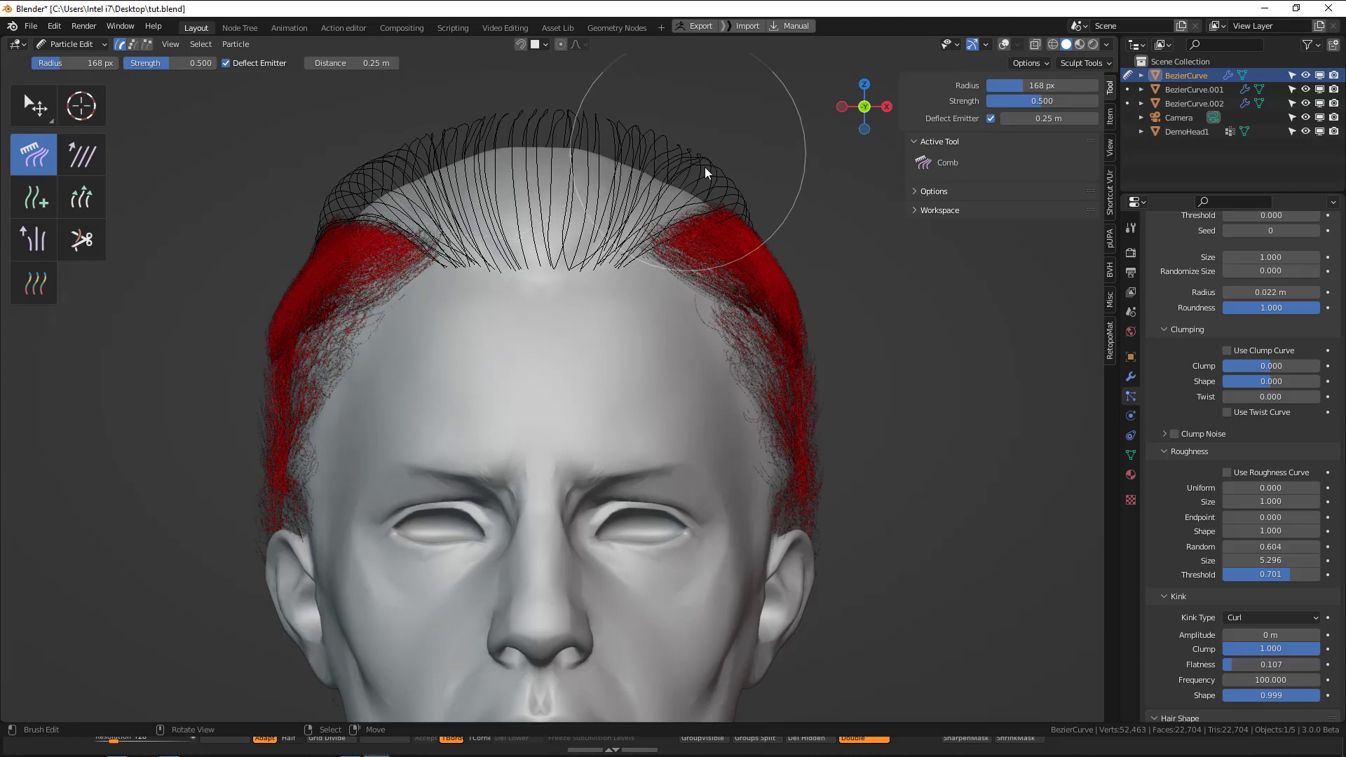
drag(749, 219, 758, 222)
drag(331, 223, 319, 220)
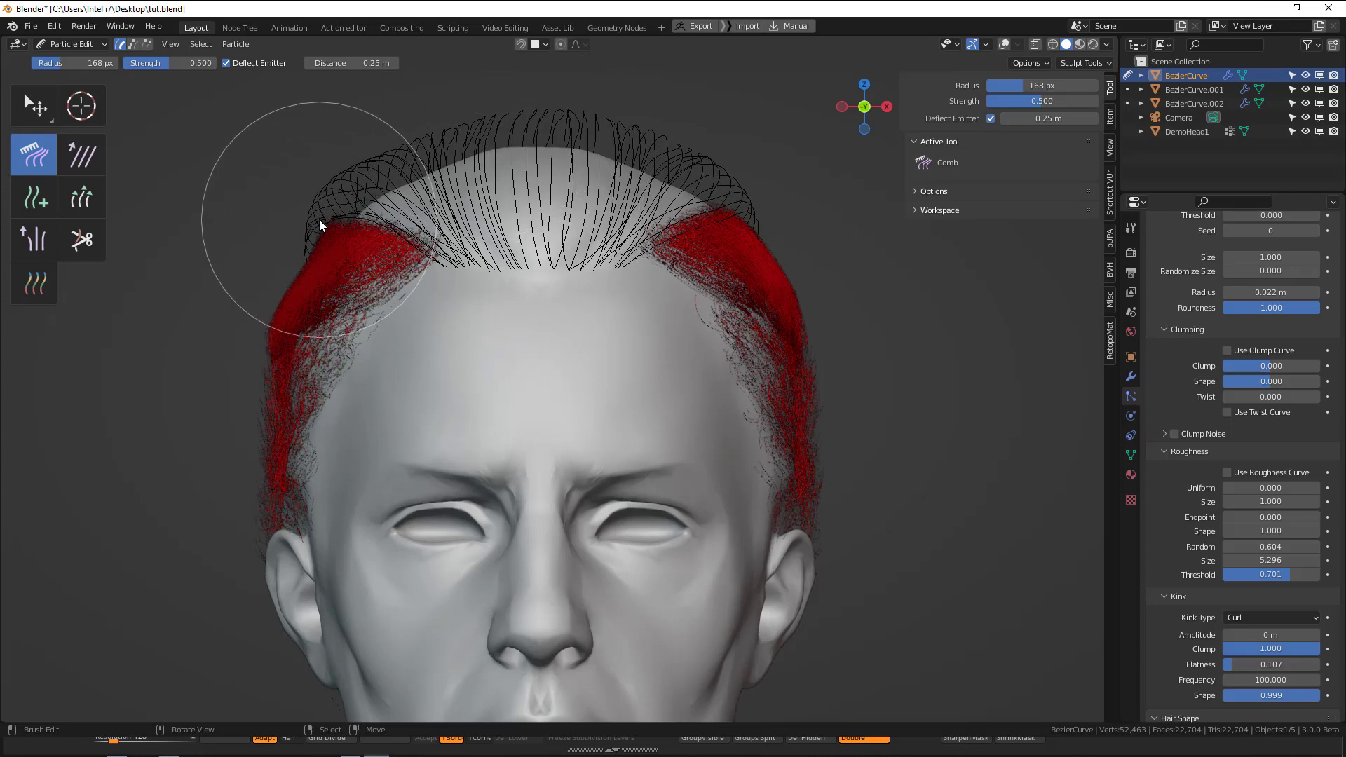
Lift the top section's guide hairs above the crown in side view using the Comb brush with a 209 px radius.
key(KP_7)
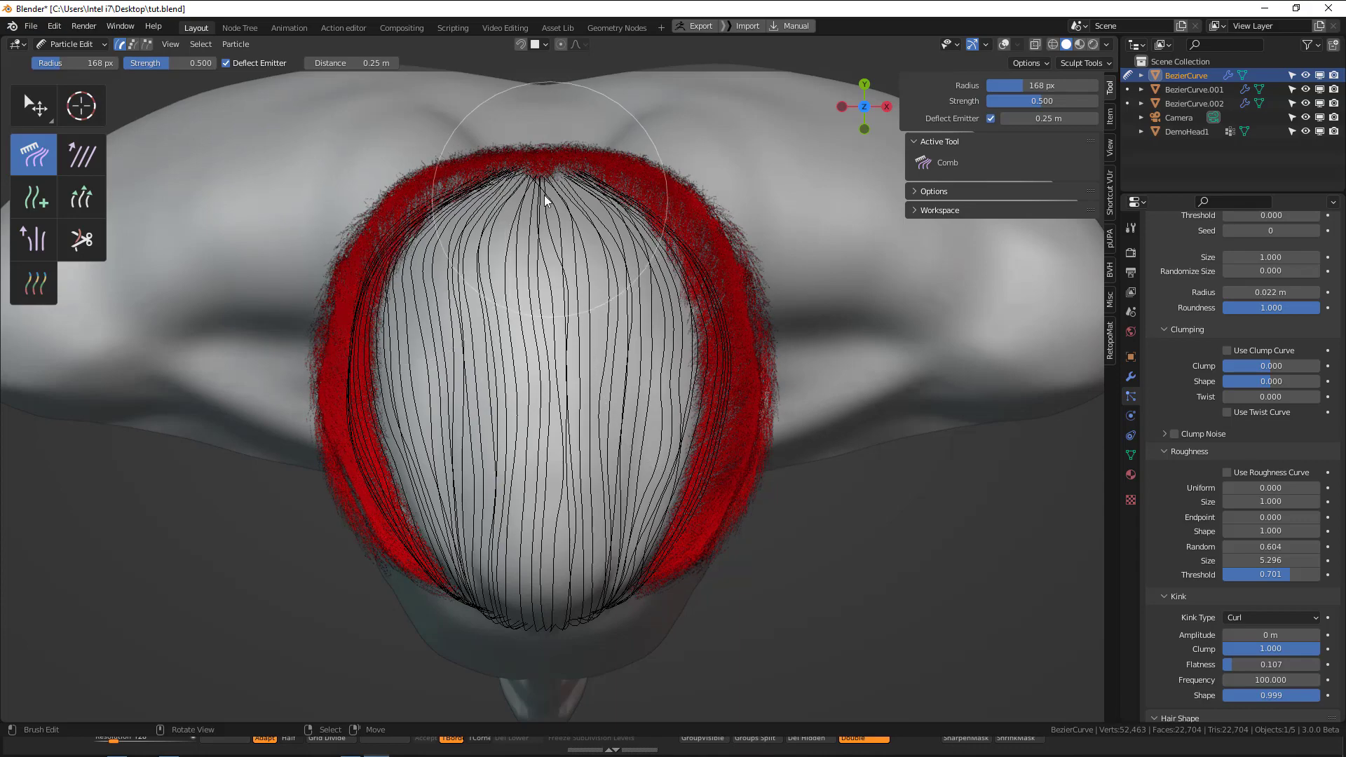
key(KP_3)
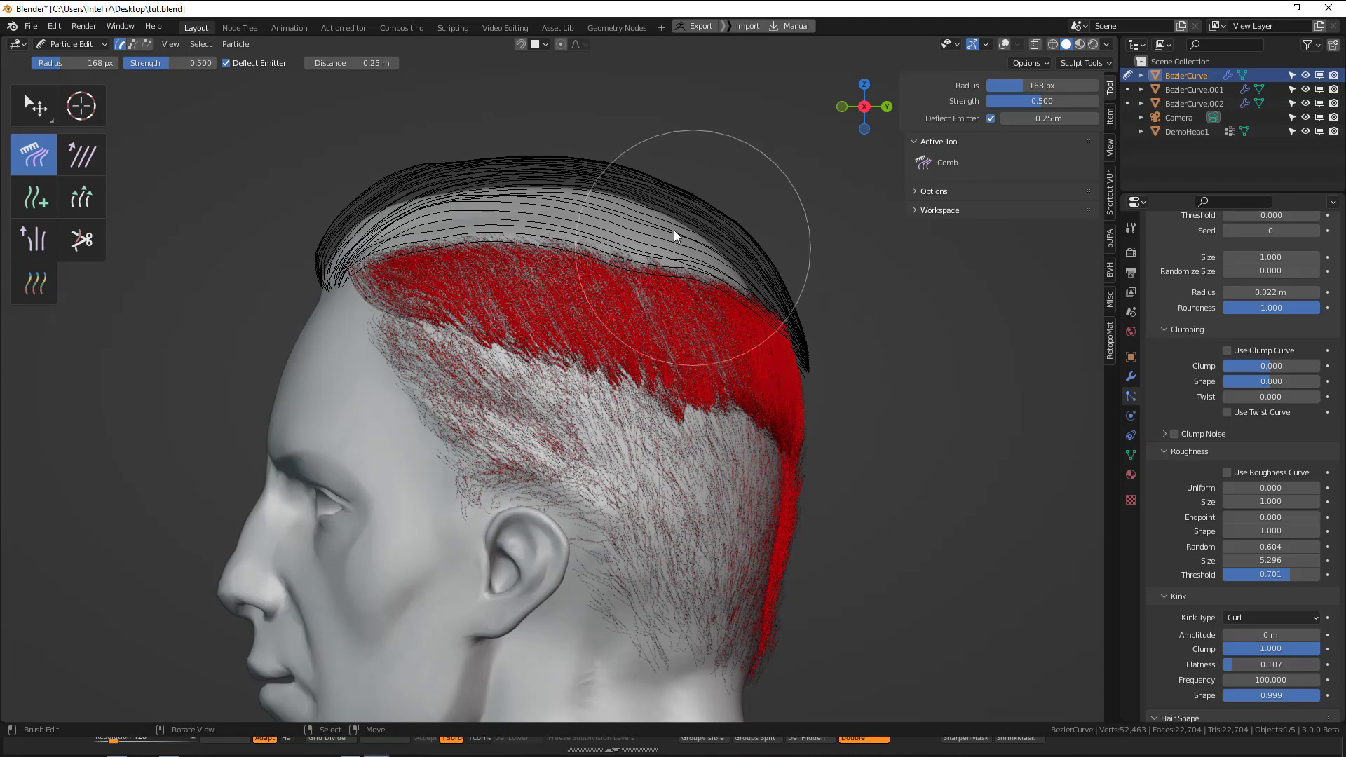
key(q)
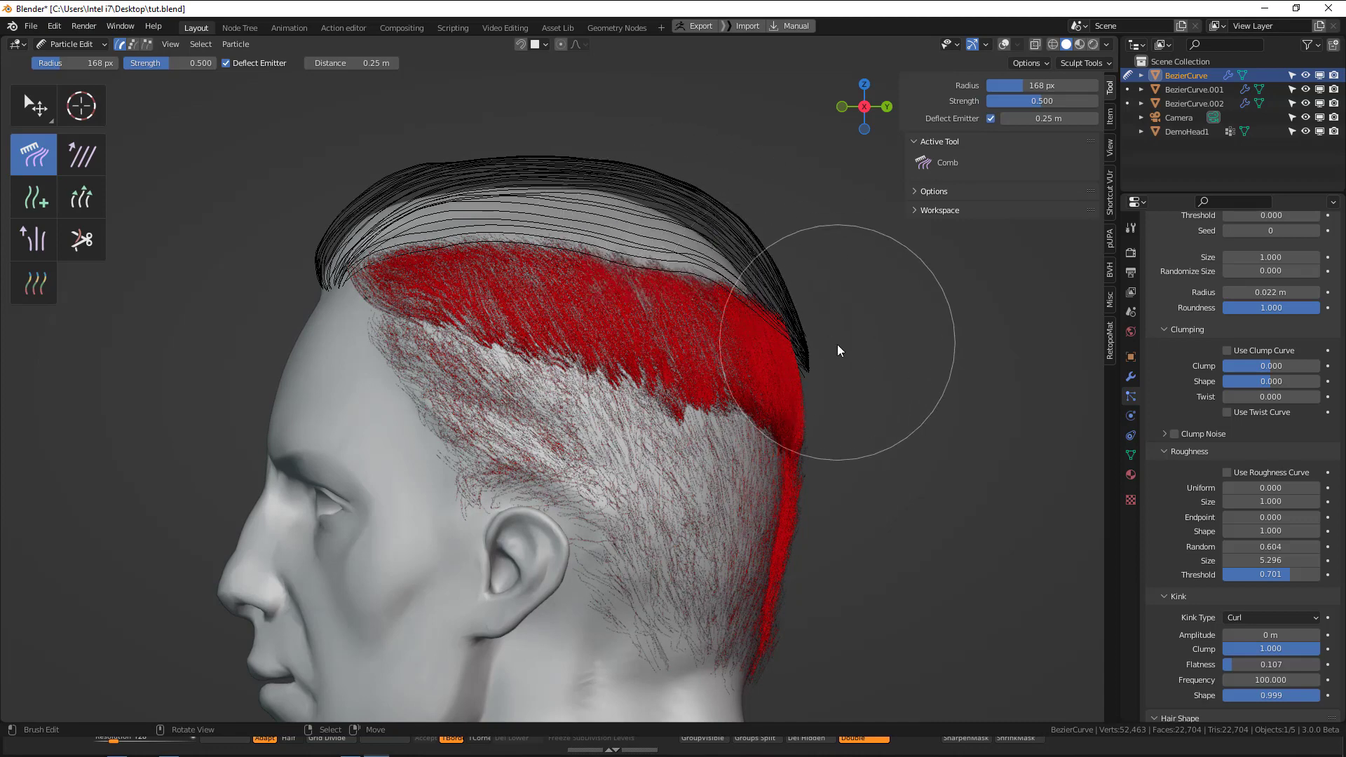
key(q)
click(649, 309)
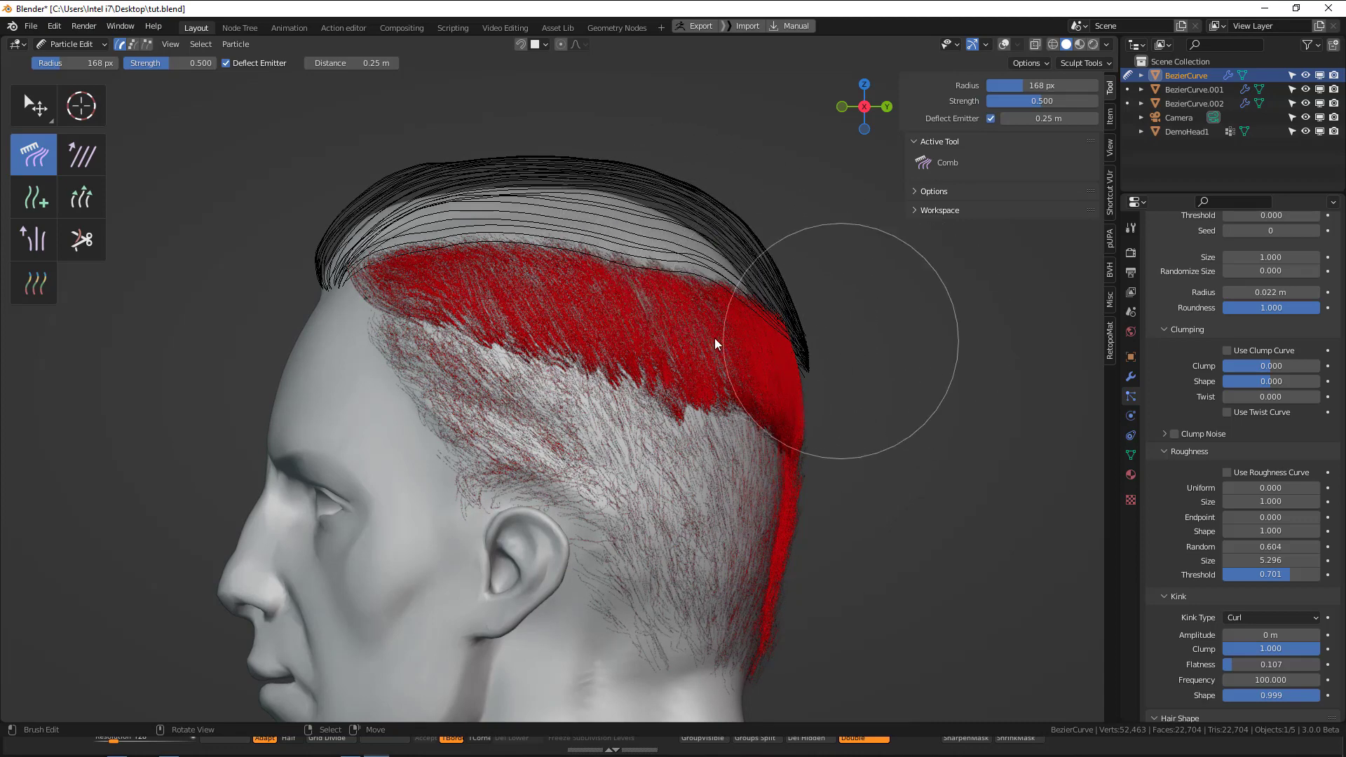
drag(729, 338, 811, 358)
middle_drag(794, 339, 742, 372)
mouse_move(742, 373)
mouse_down()
mouse_move(809, 411)
mouse_move(722, 409)
mouse_up()
key(KP_3)
key(f)
click(645, 322)
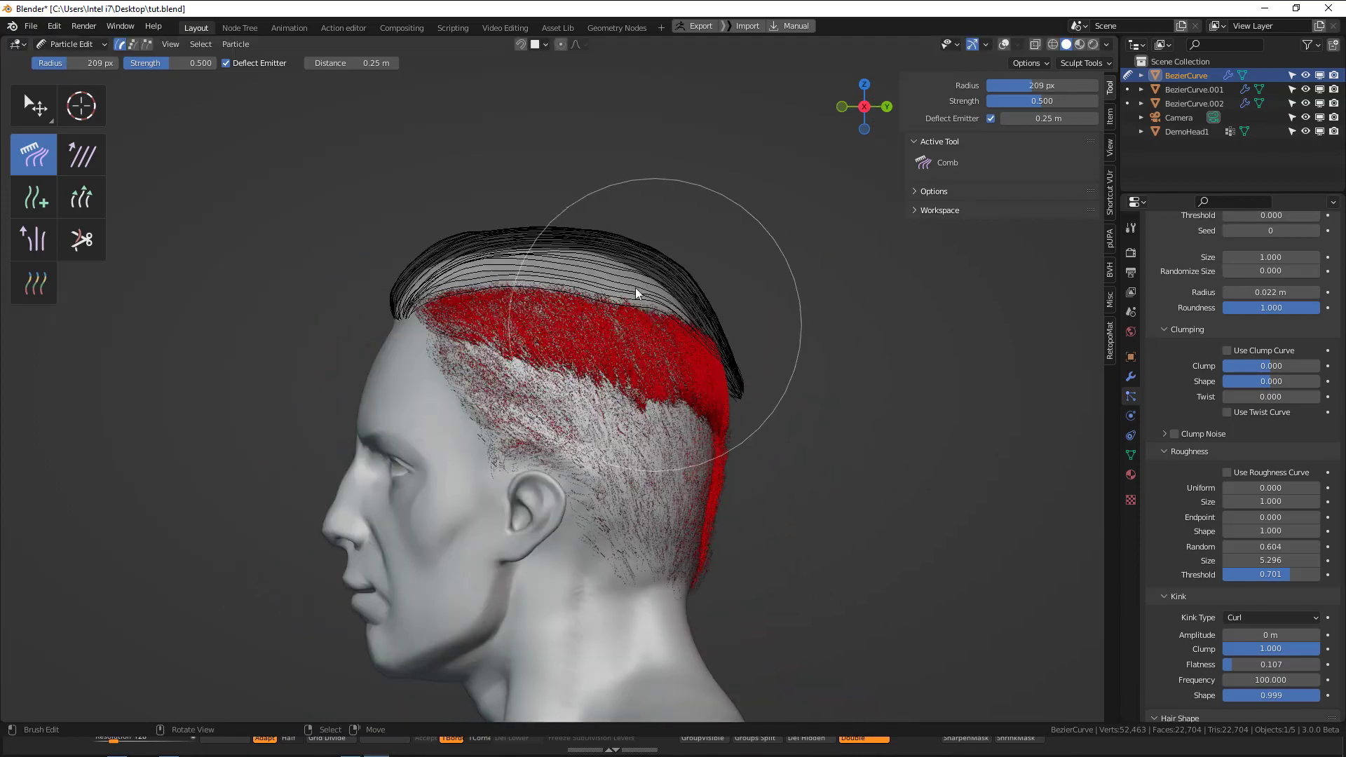
drag(659, 312, 628, 253)
drag(552, 344, 542, 240)
Comb the front guide hairs forward over the forehead with a 119 px brush radius, working from the side and from above.
key(f)
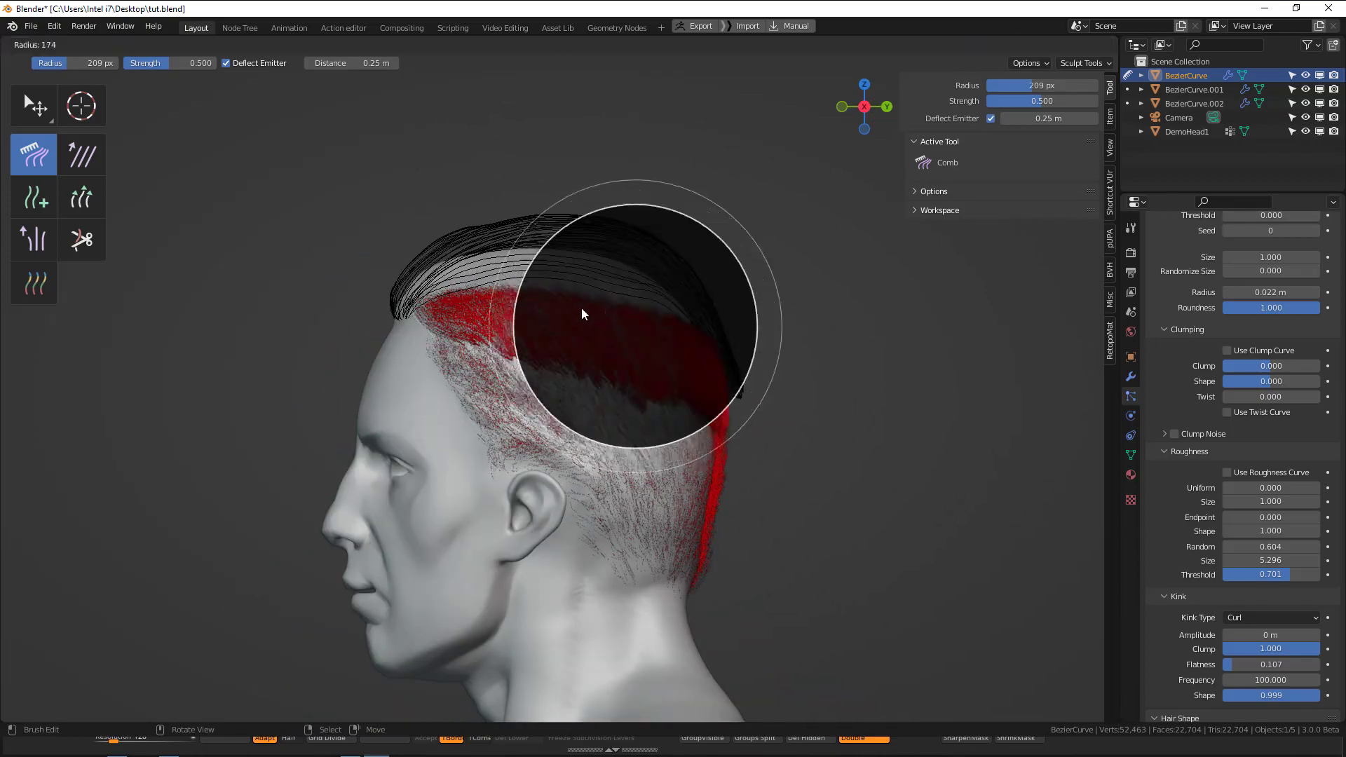
click(582, 306)
key(f)
click(464, 256)
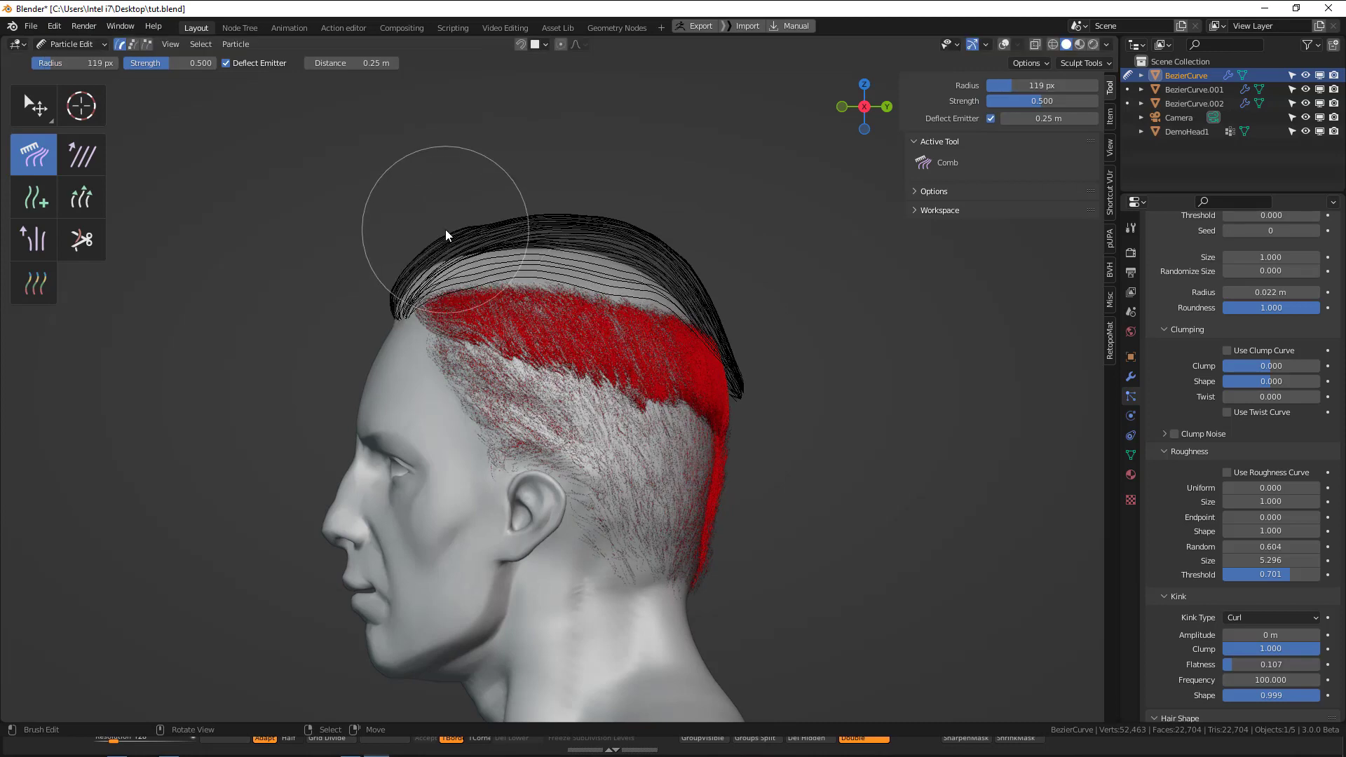
mouse_move(445, 237)
mouse_down()
mouse_move(416, 234)
mouse_move(377, 270)
mouse_move(378, 241)
mouse_up()
key(KP_7)
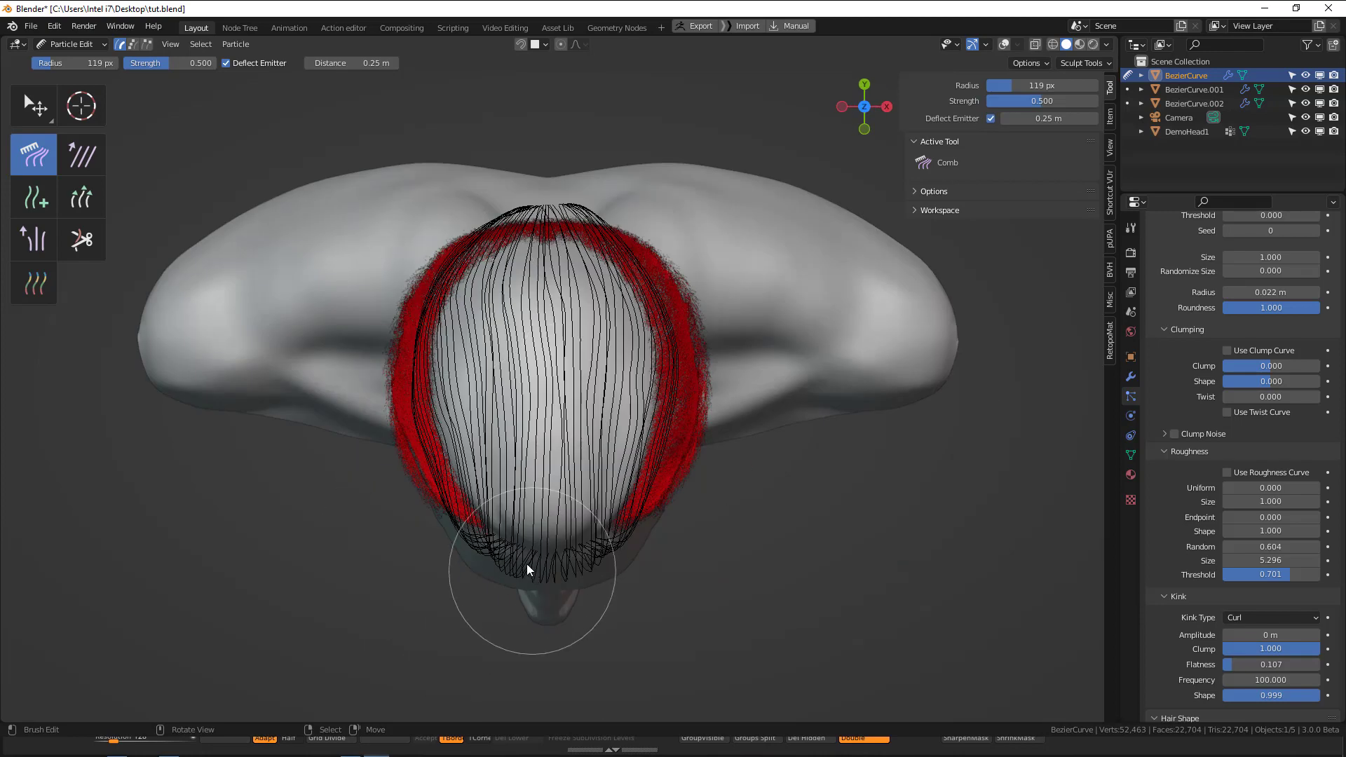
mouse_move(528, 564)
mouse_down()
mouse_move(517, 570)
mouse_move(582, 568)
mouse_up()
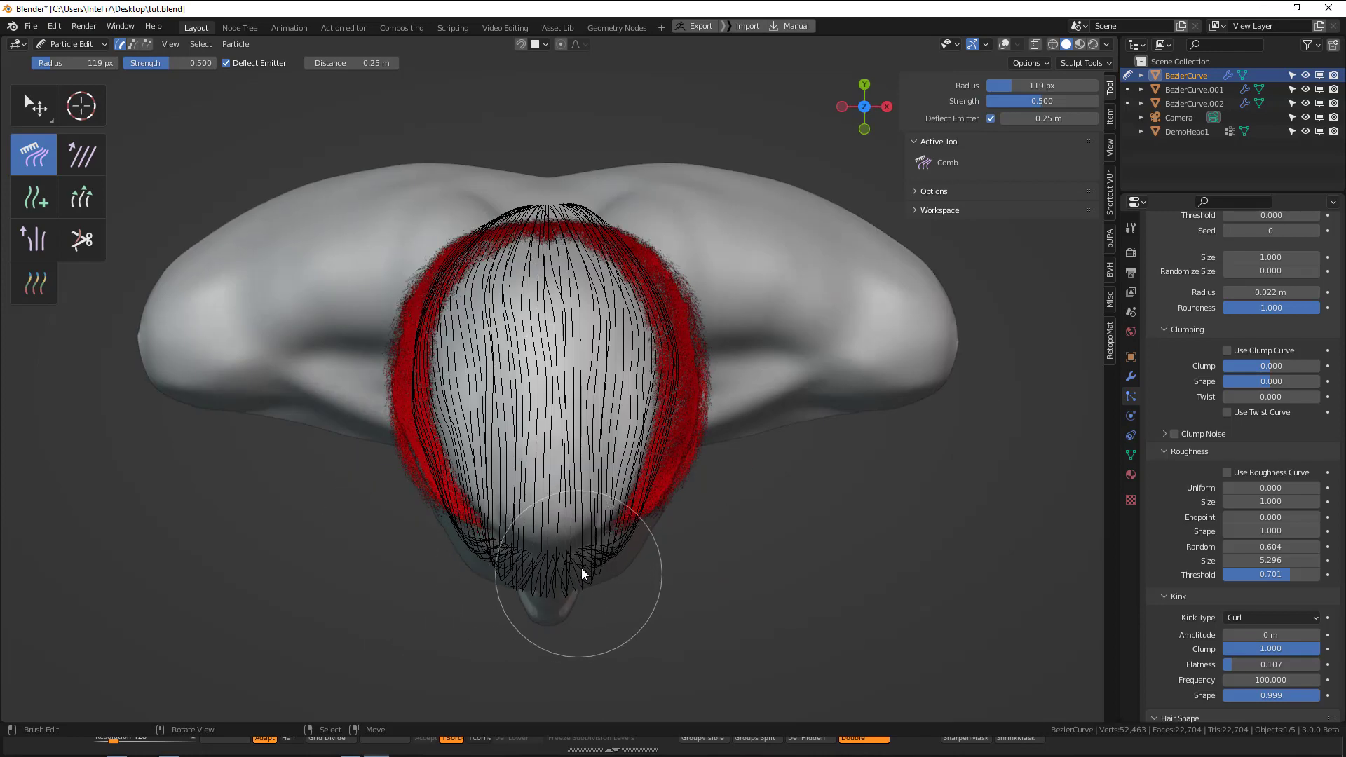
key(KP_3)
scroll(474, 339, down, 1)
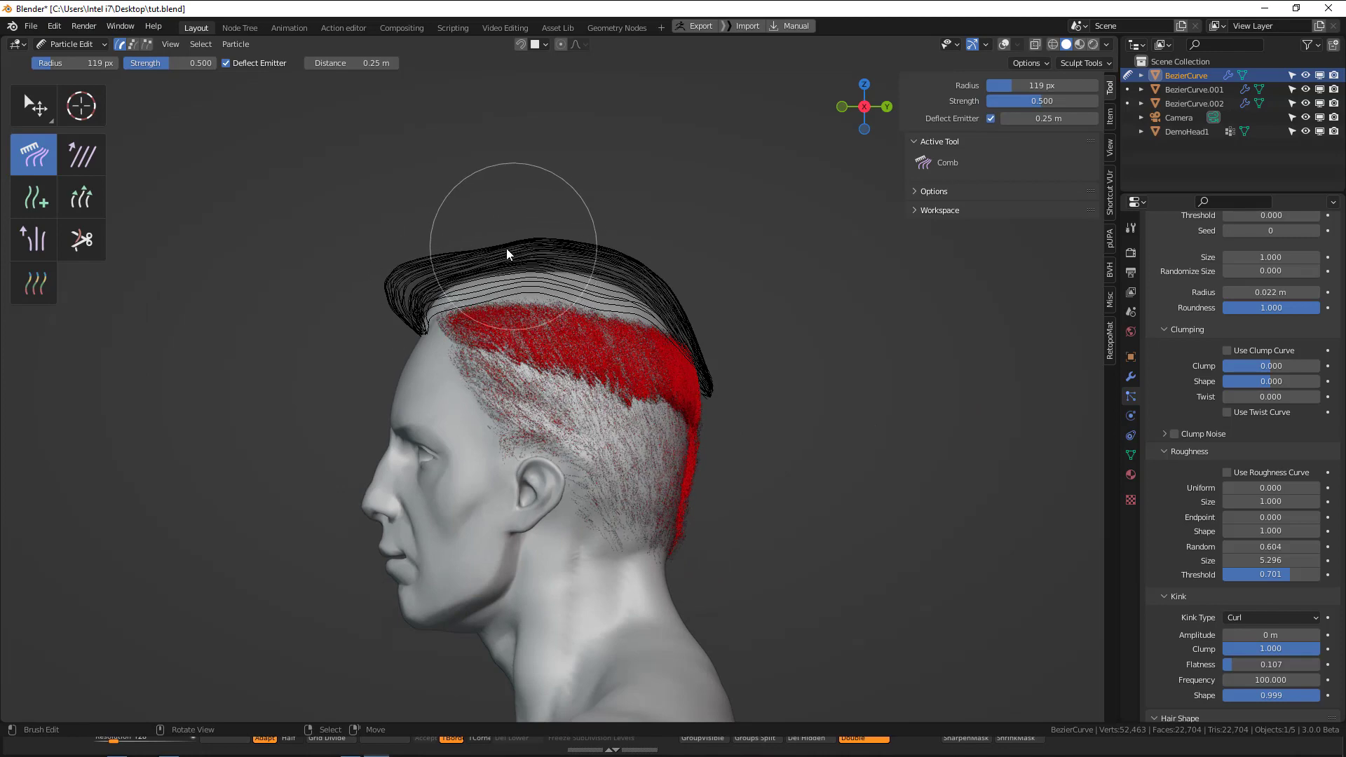
key(KP_1)
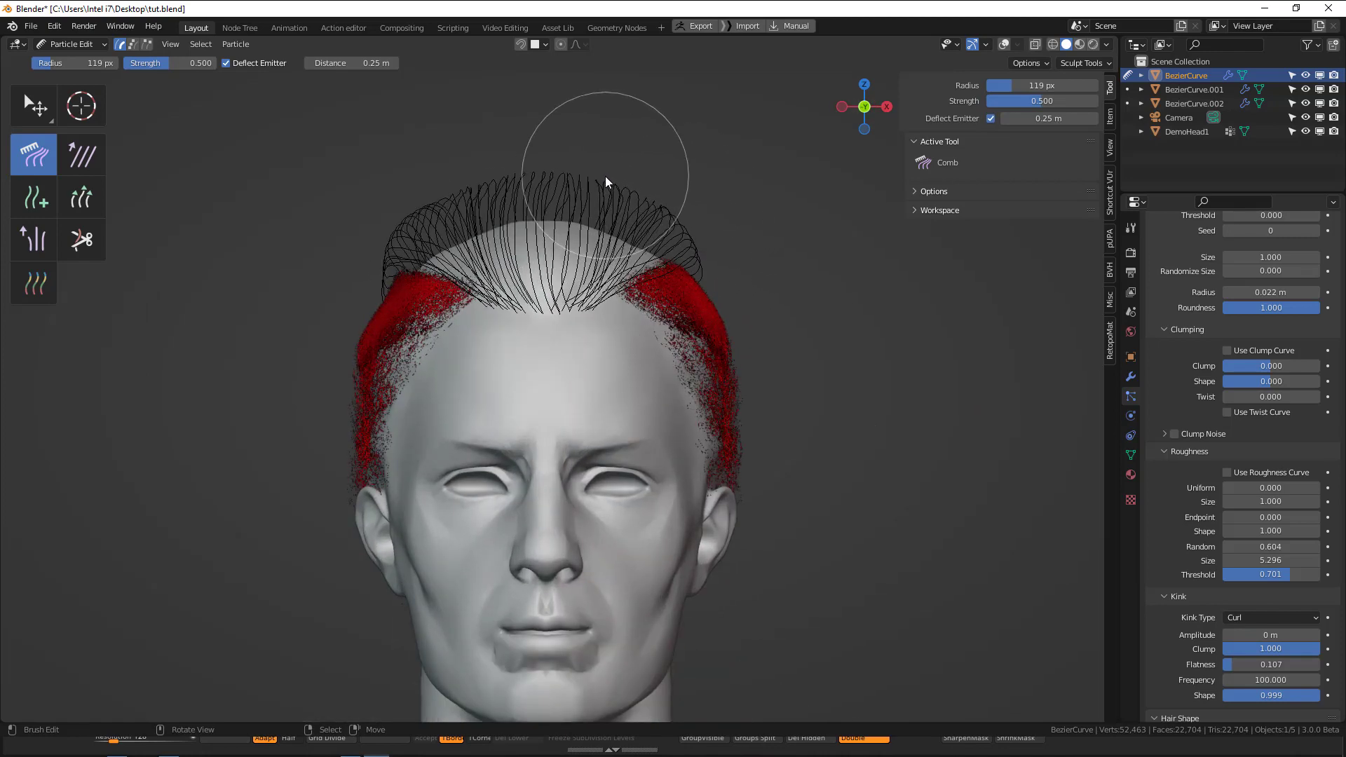
Return to Object Mode, save the file and render the restyled hair from the camera.
key(ctrl+Tab)
click(515, 248)
scroll(578, 404, down, 2)
key(alt+a)
middle_drag(578, 403, 844, 417)
key(F12)
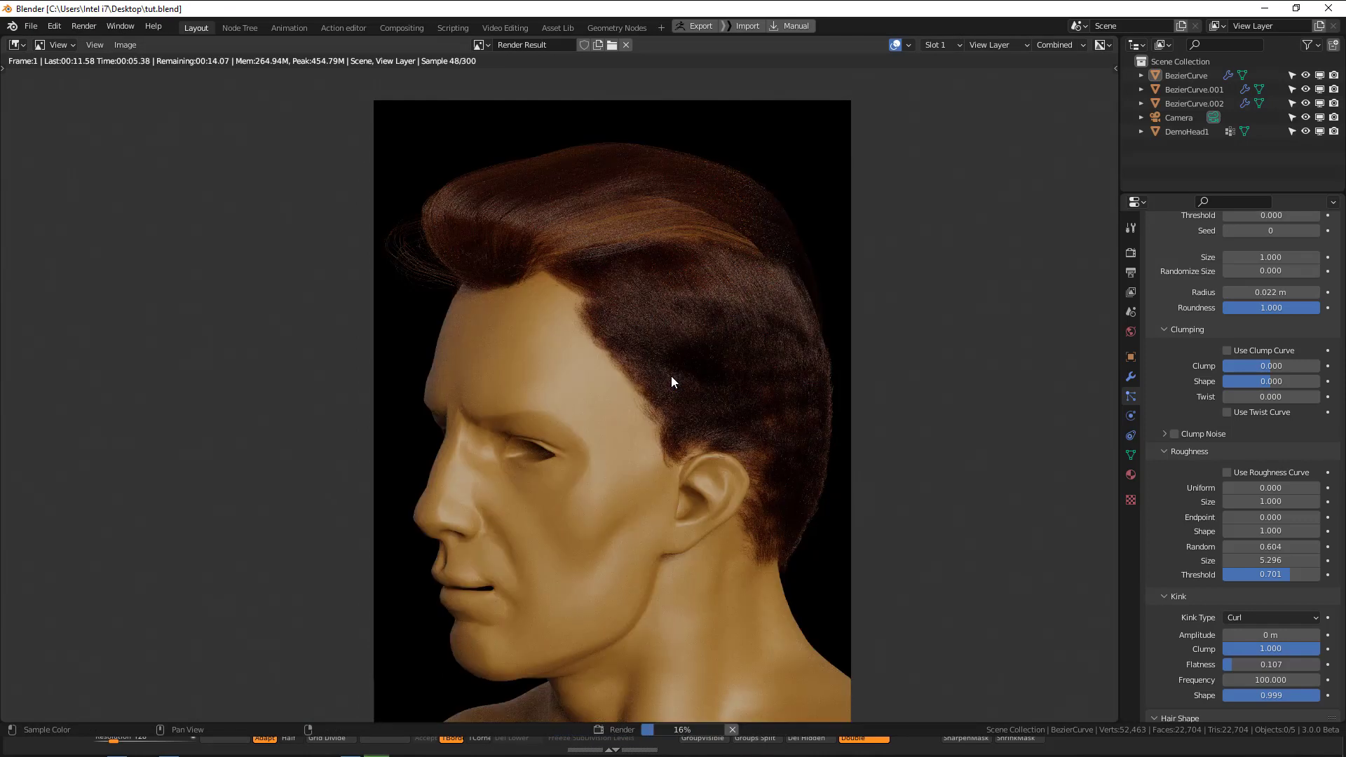
Examine the rendered front quiff, crown and side hair up close and as a whole.
middle_drag(864, 367, 883, 434)
scroll(882, 434, up, 1)
scroll(882, 432, down, 1)
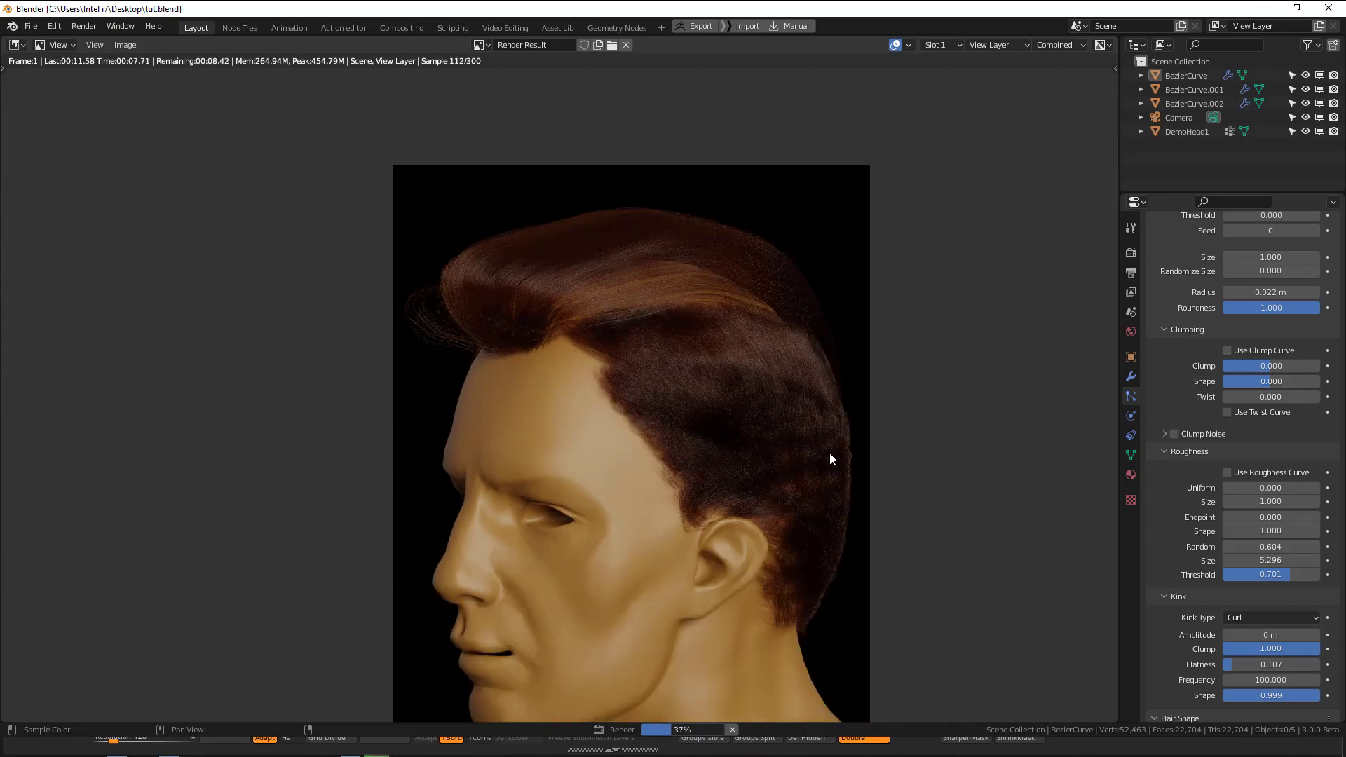
scroll(836, 460, up, 1)
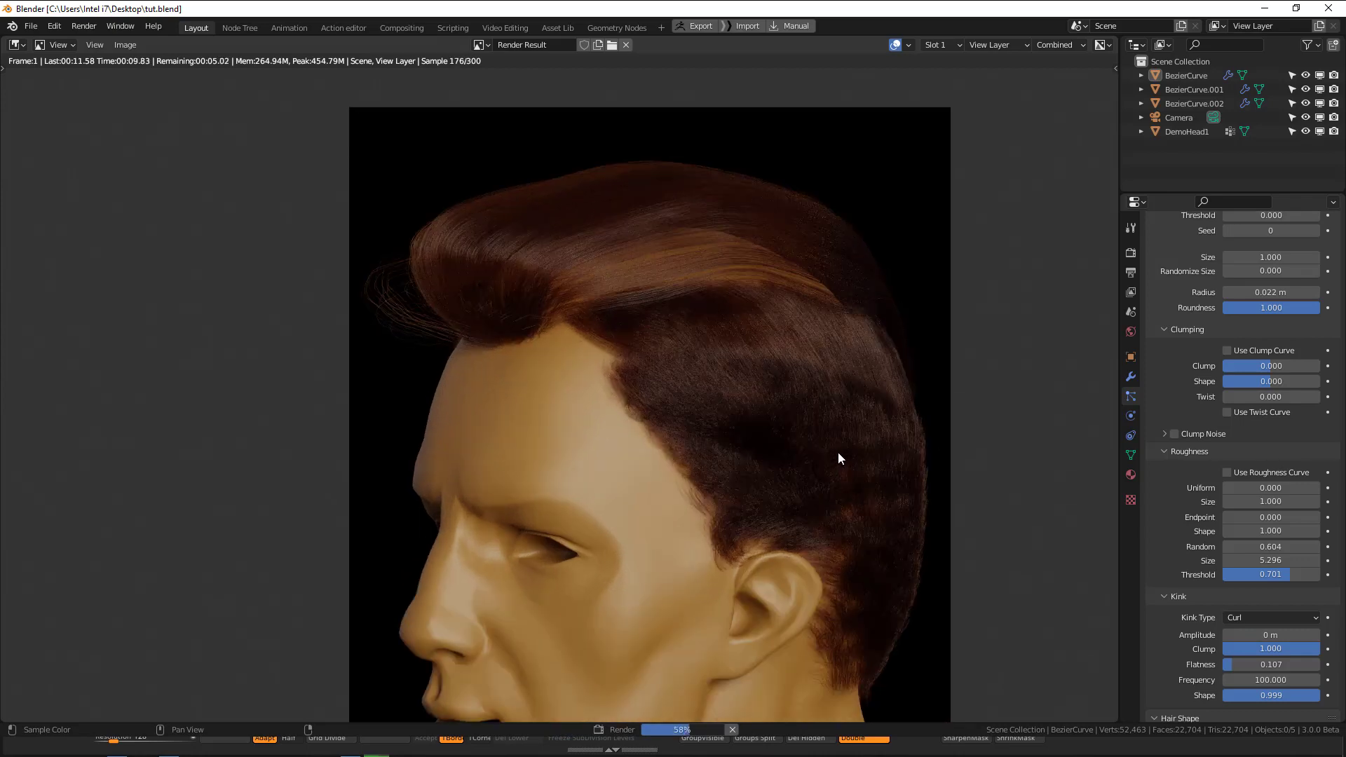
middle_drag(726, 369, 734, 381)
scroll(754, 376, down, 2)
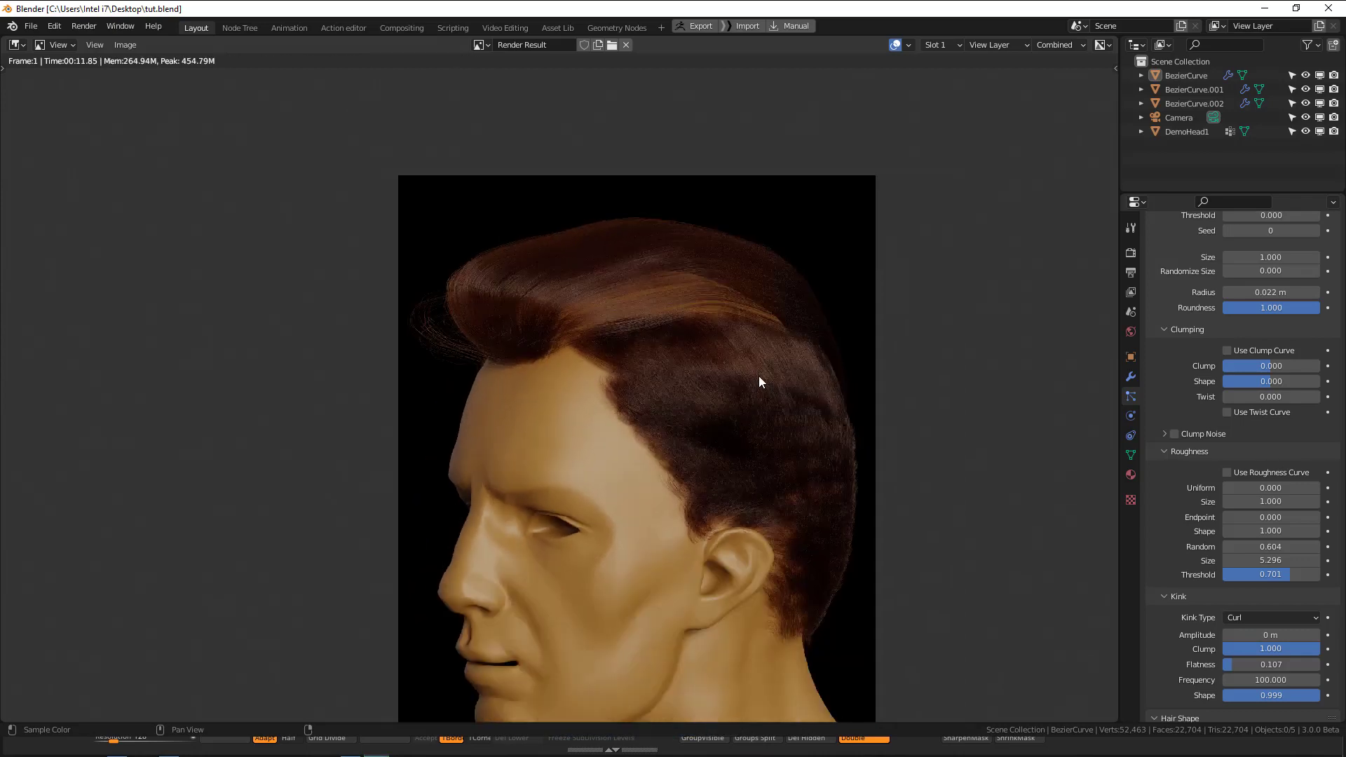
scroll(577, 358, up, 2)
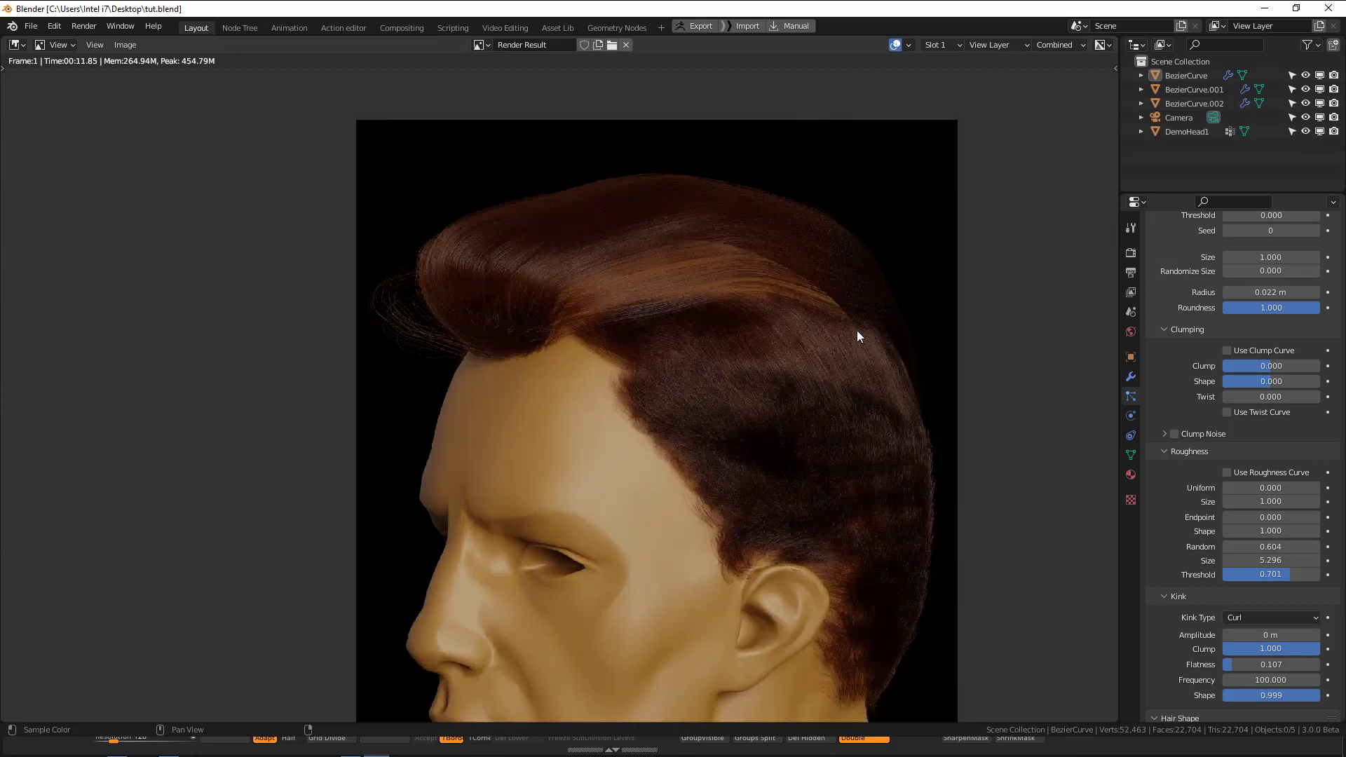
Set the top section's children render amount to 100 and render the hair from the camera.
scroll(815, 344, down, 1)
scroll(1255, 313, up, 5)
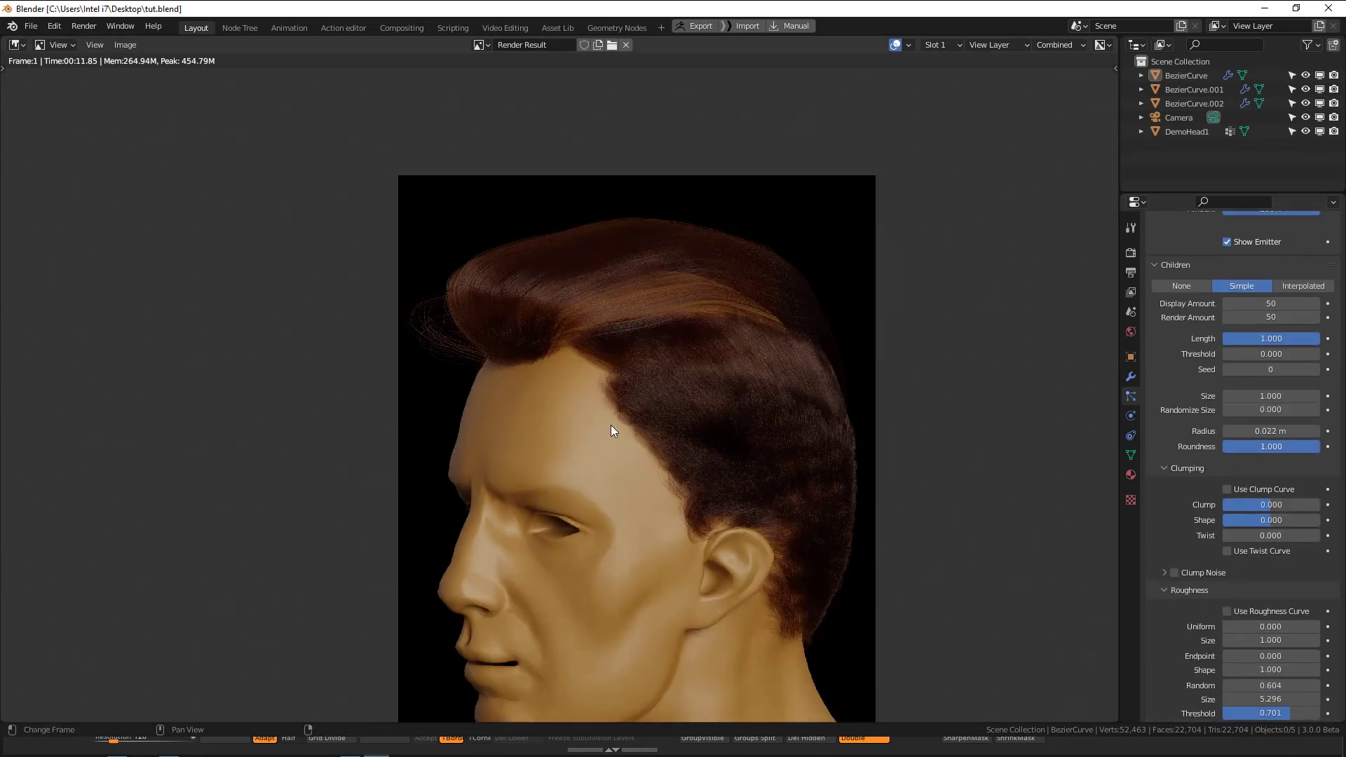
key(Escape)
scroll(1254, 337, up, 1)
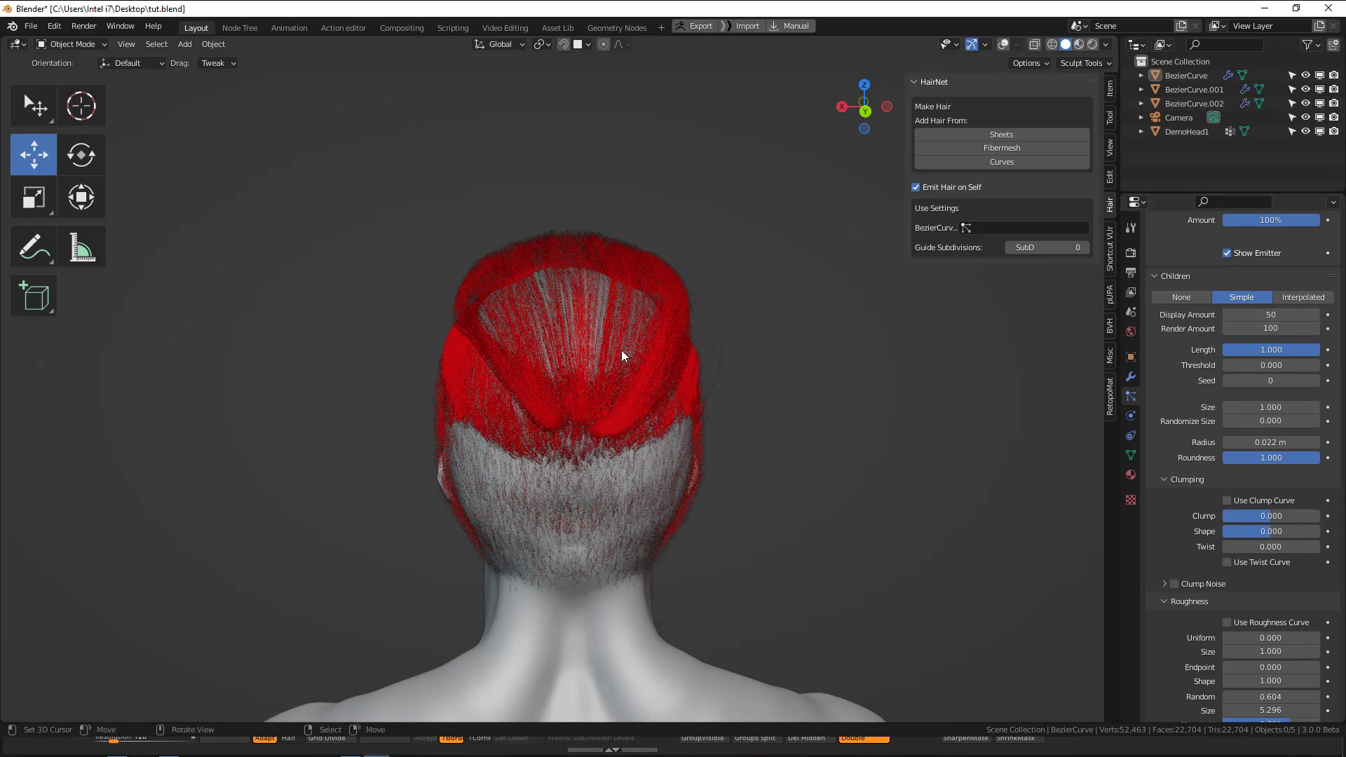
key(shift+z)
click(655, 279)
key(shift+z)
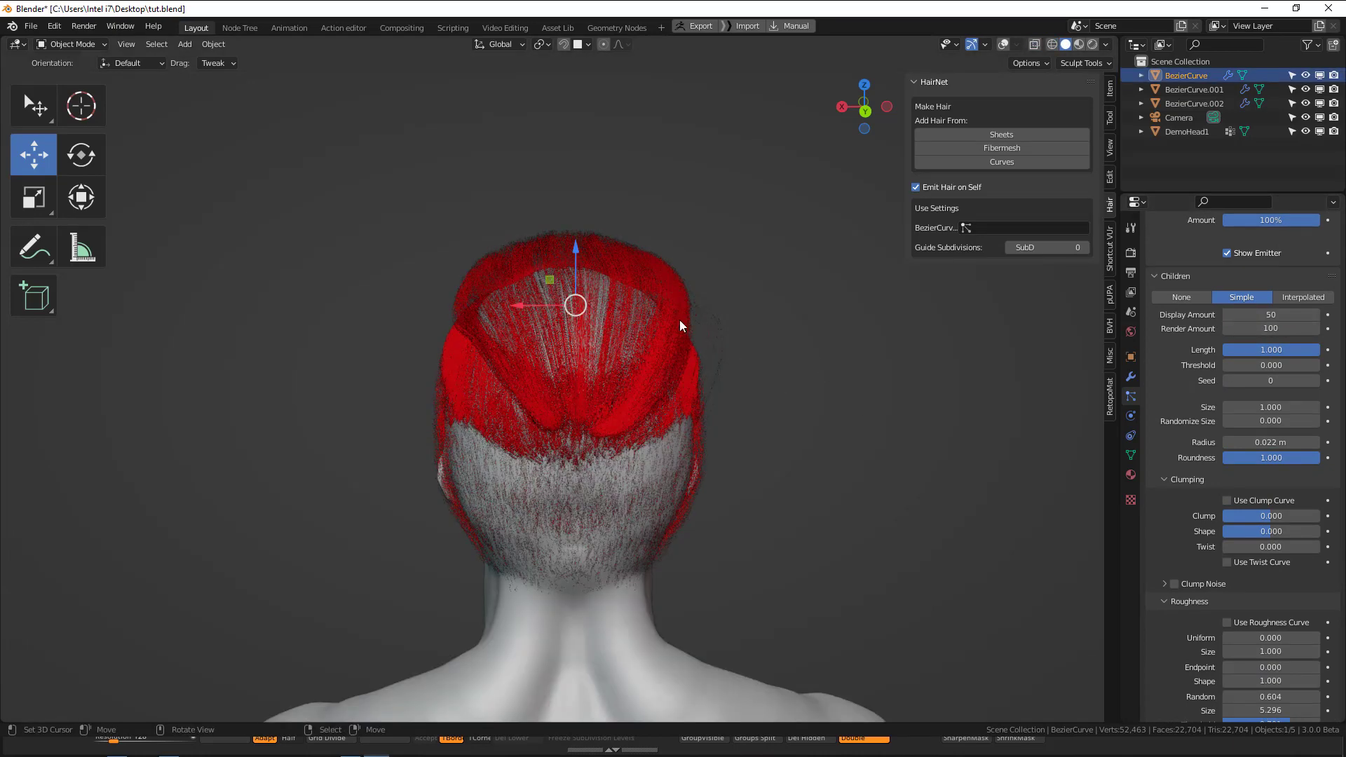
middle_drag(680, 320, 718, 314)
key(F12)
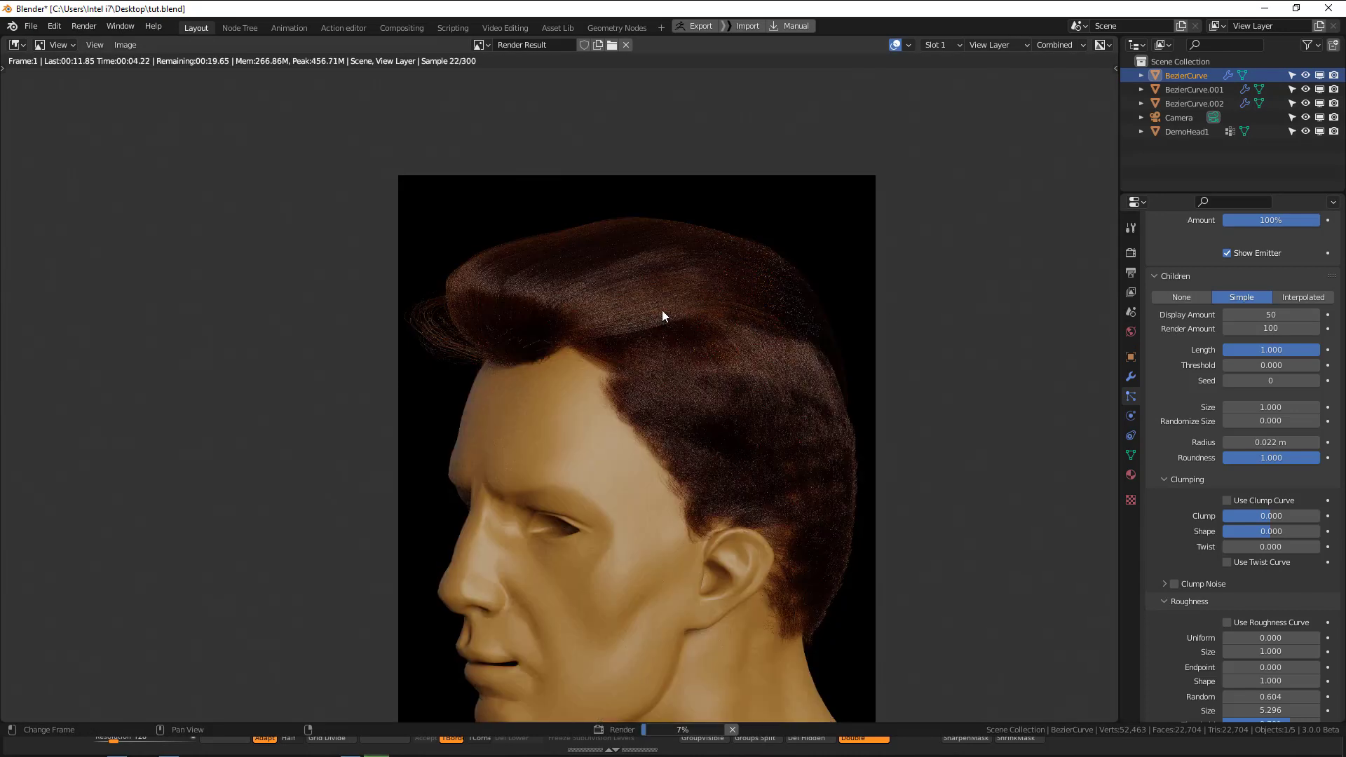
Examine the new render of the quiff, crown and side hair up close and as a whole.
scroll(748, 313, up, 1)
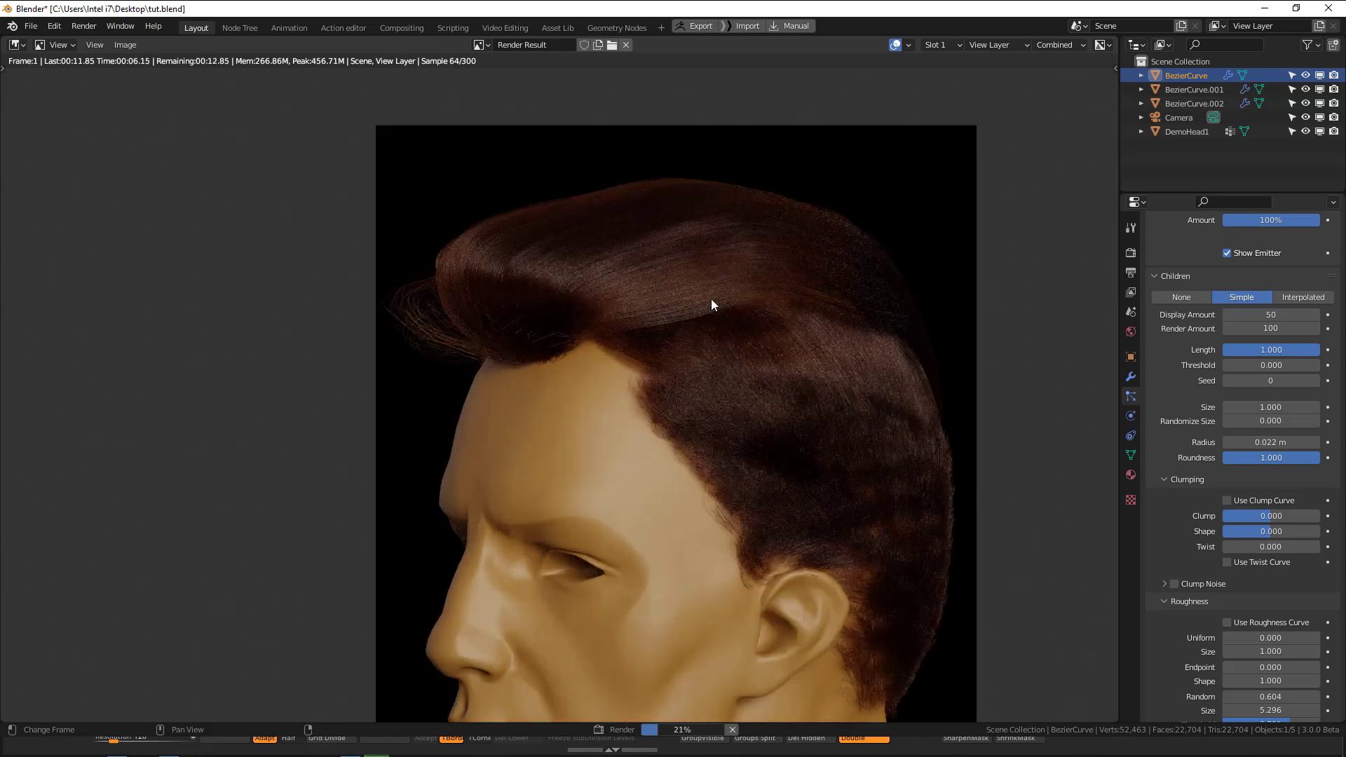
middle_drag(720, 317, 689, 274)
scroll(793, 325, down, 2)
middle_drag(746, 343, 796, 328)
scroll(1176, 508, down, 6)
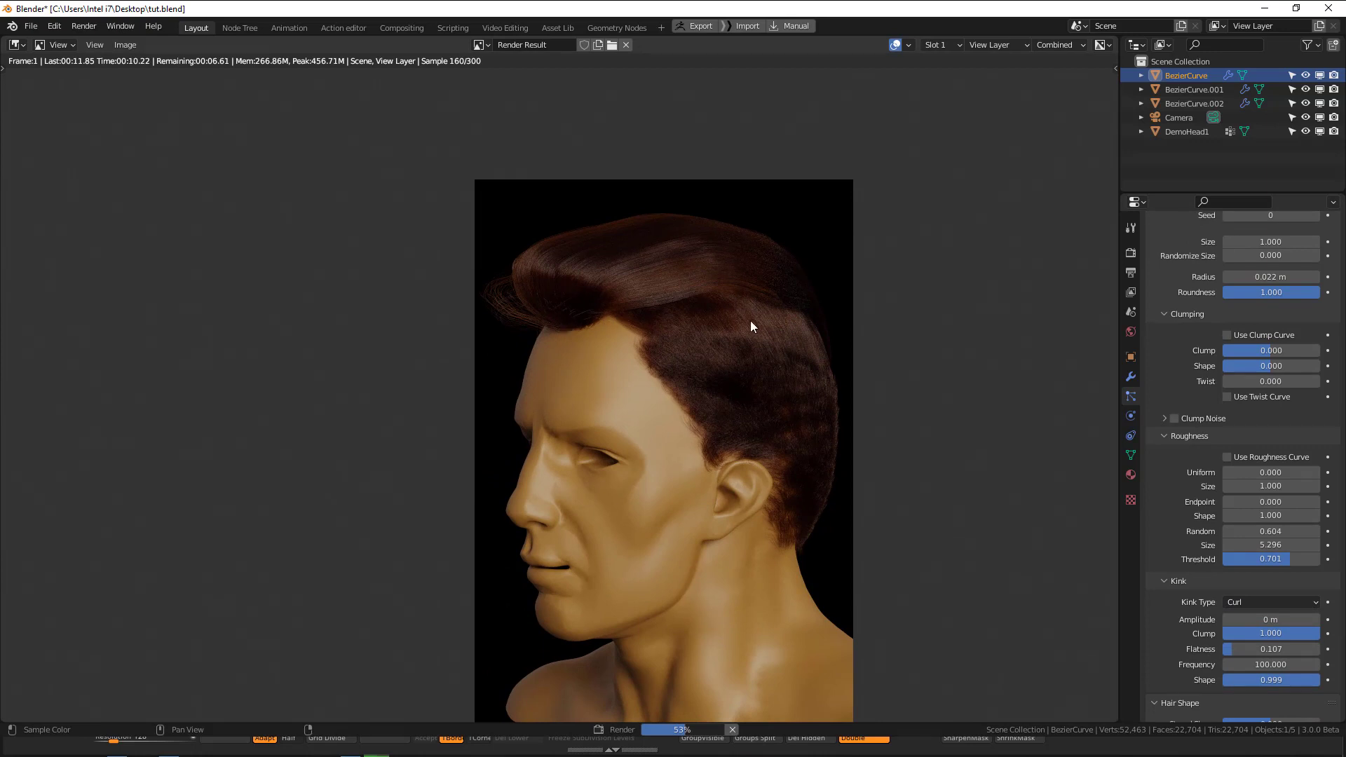
scroll(763, 324, up, 1)
middle_drag(662, 301, 674, 270)
middle_drag(760, 276, 777, 304)
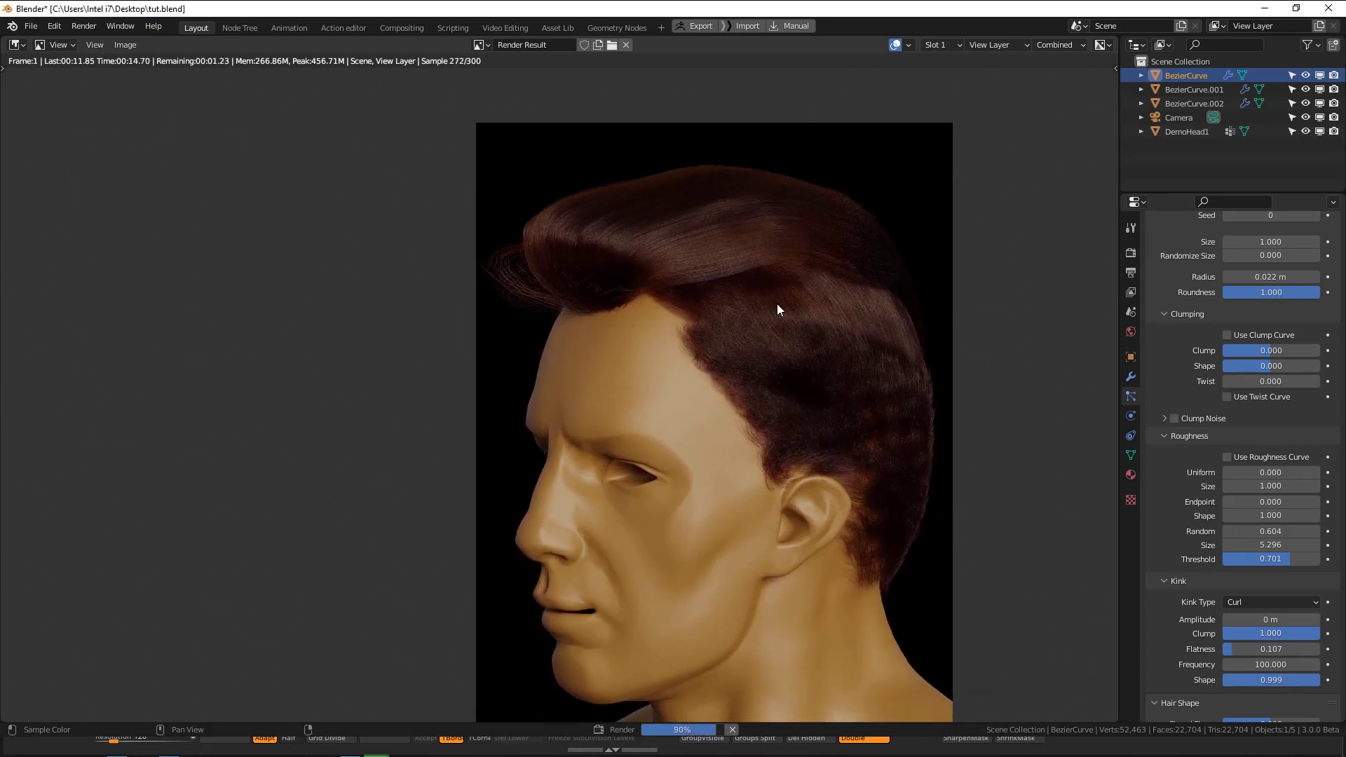
scroll(1192, 421, up, 8)
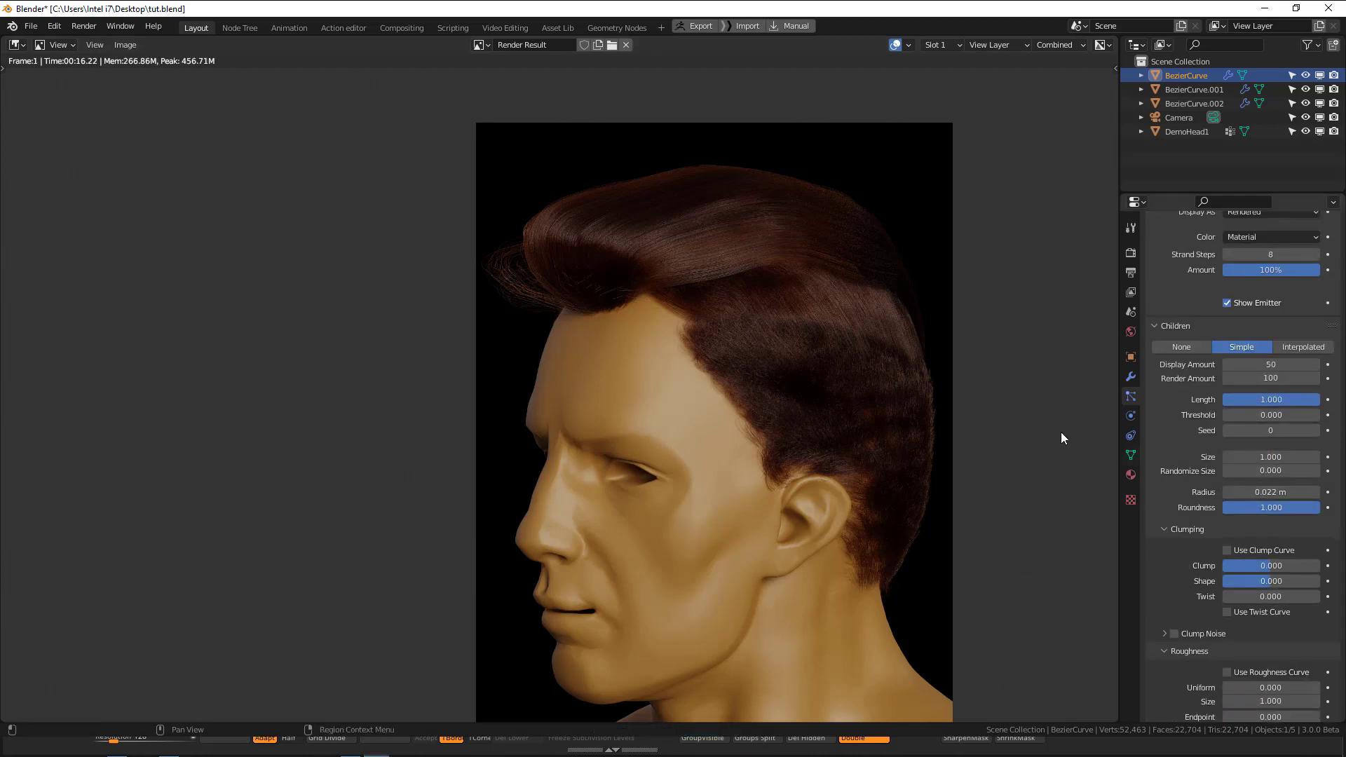
scroll(1207, 379, up, 5)
key(Escape)
Smooth the top section's guide hairs in side view using the Comb brush with a 119 px radius, and return to Object Mode.
middle_drag(633, 272, 747, 263)
key(ctrl+Tab)
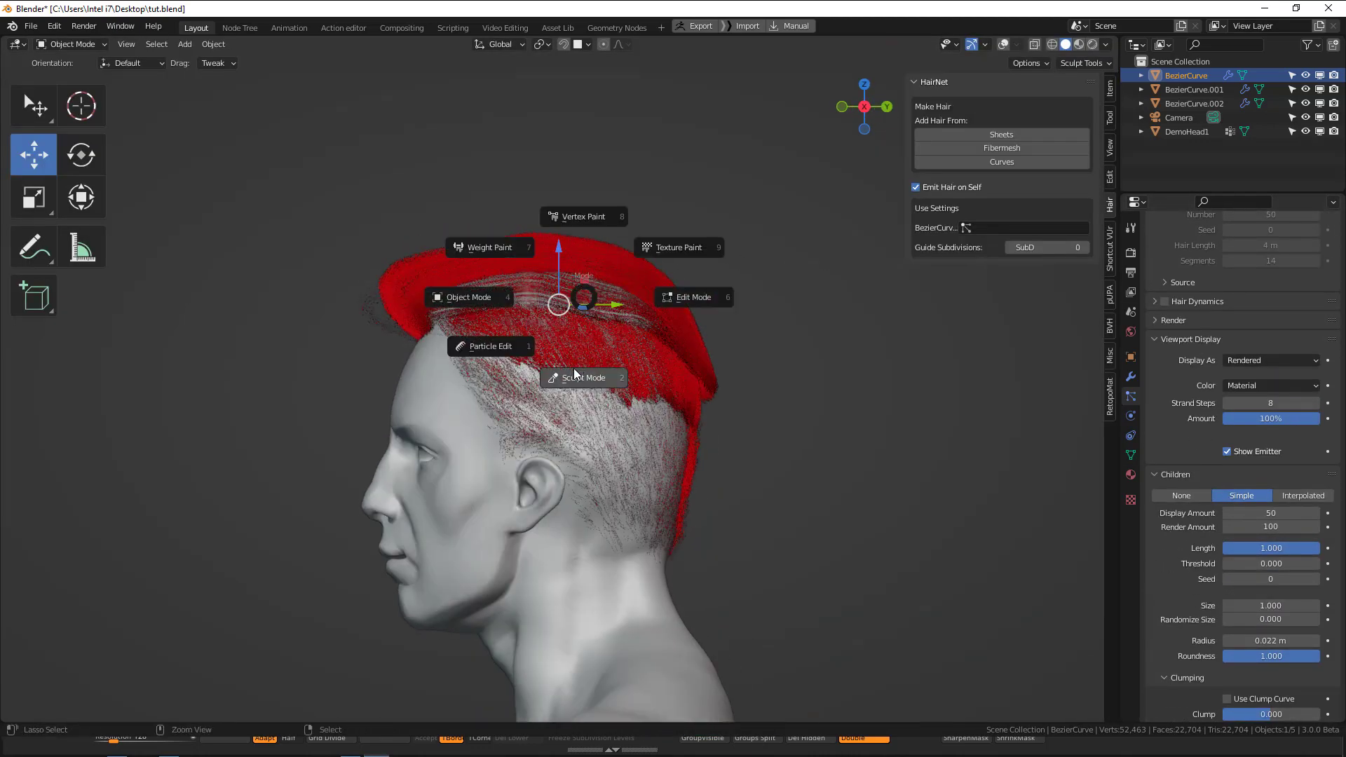
click(516, 356)
drag(393, 268, 433, 237)
scroll(425, 232, up, 1)
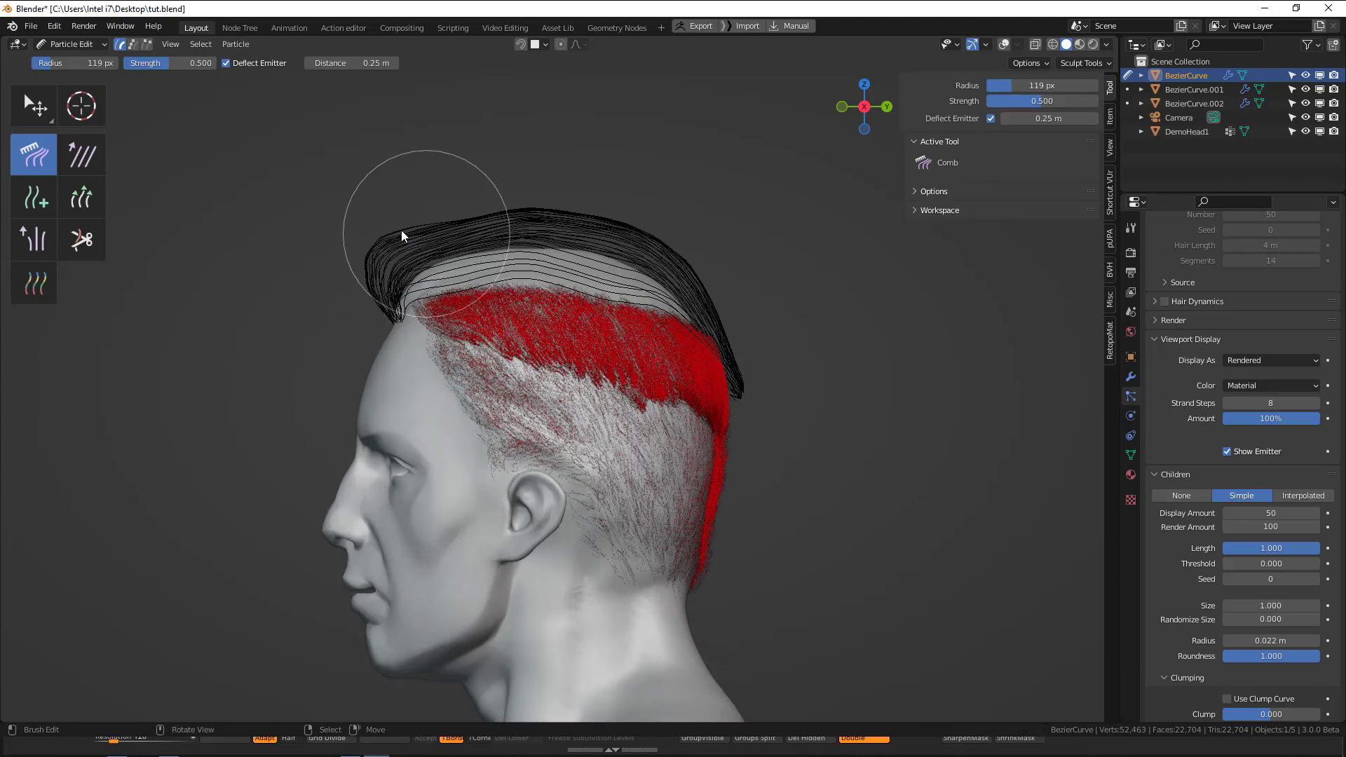
drag(556, 190, 561, 201)
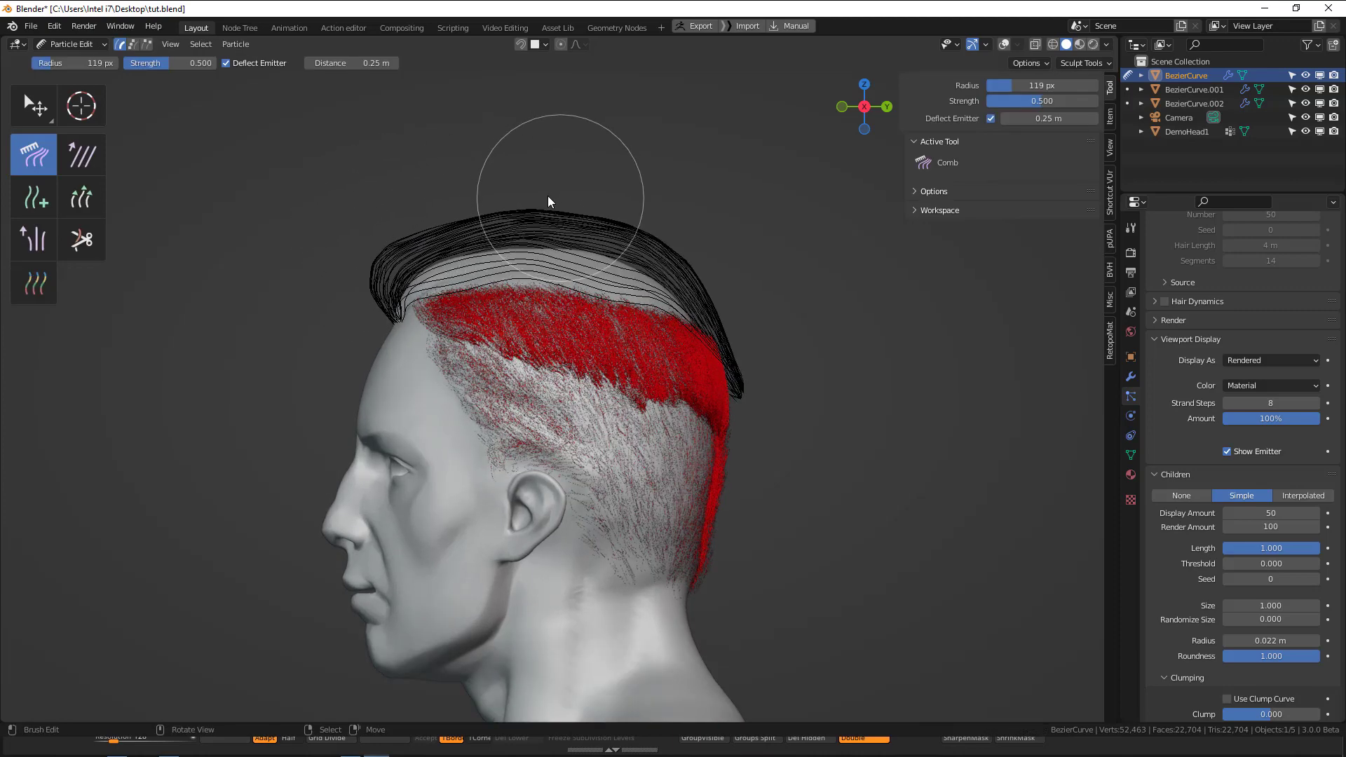
key(ctrl+Tab)
click(452, 219)
Enable B-Spline with 8 steps for the top section's rendered hair path and save the file.
middle_drag(1280, 362, 1251, 443)
click(1175, 417)
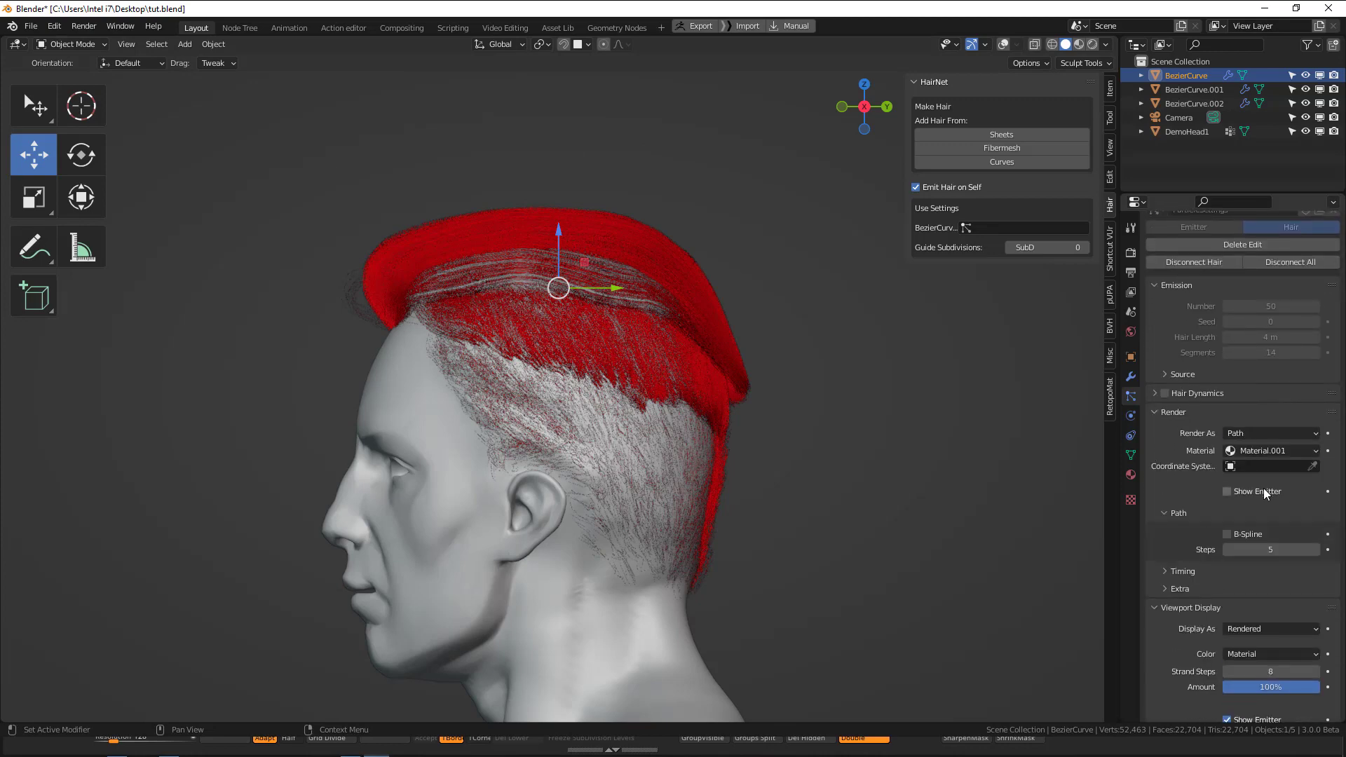
click(1244, 536)
scroll(1273, 561, down, 5)
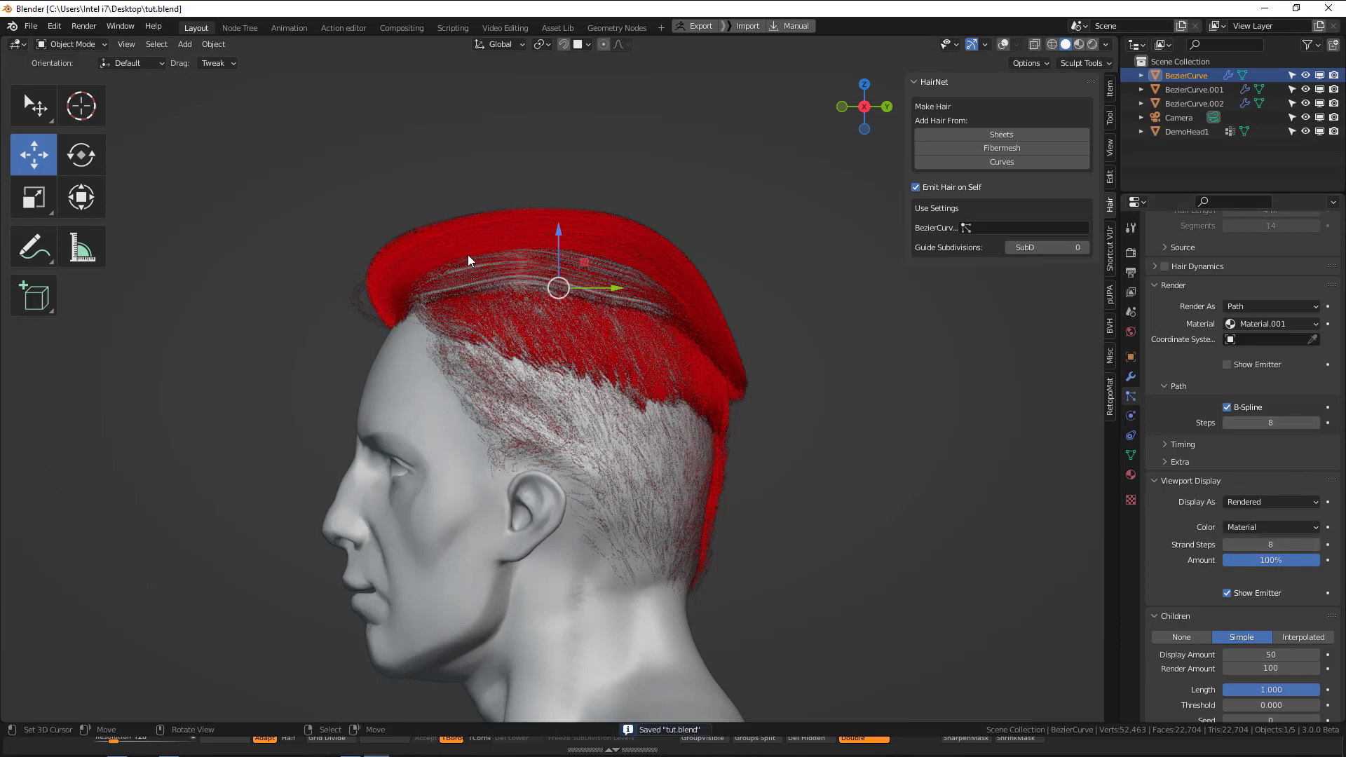
Try a Curl kink amplitude of 0.2 m on the top hair, and settle on amplitude -0.023 m with clump 0.404.
middle_drag(468, 261, 634, 295)
middle_drag(801, 398, 662, 356)
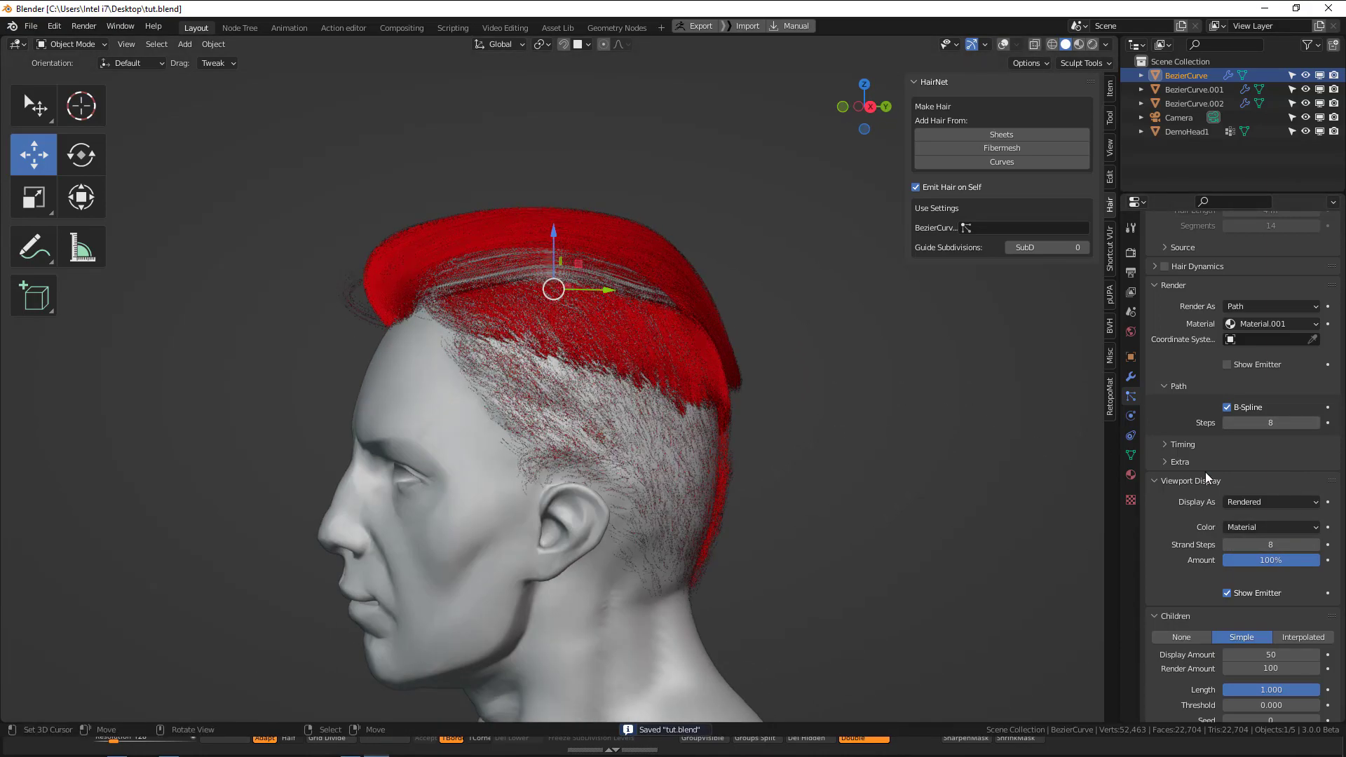
scroll(1294, 588, down, 8)
middle_drag(561, 359, 689, 251)
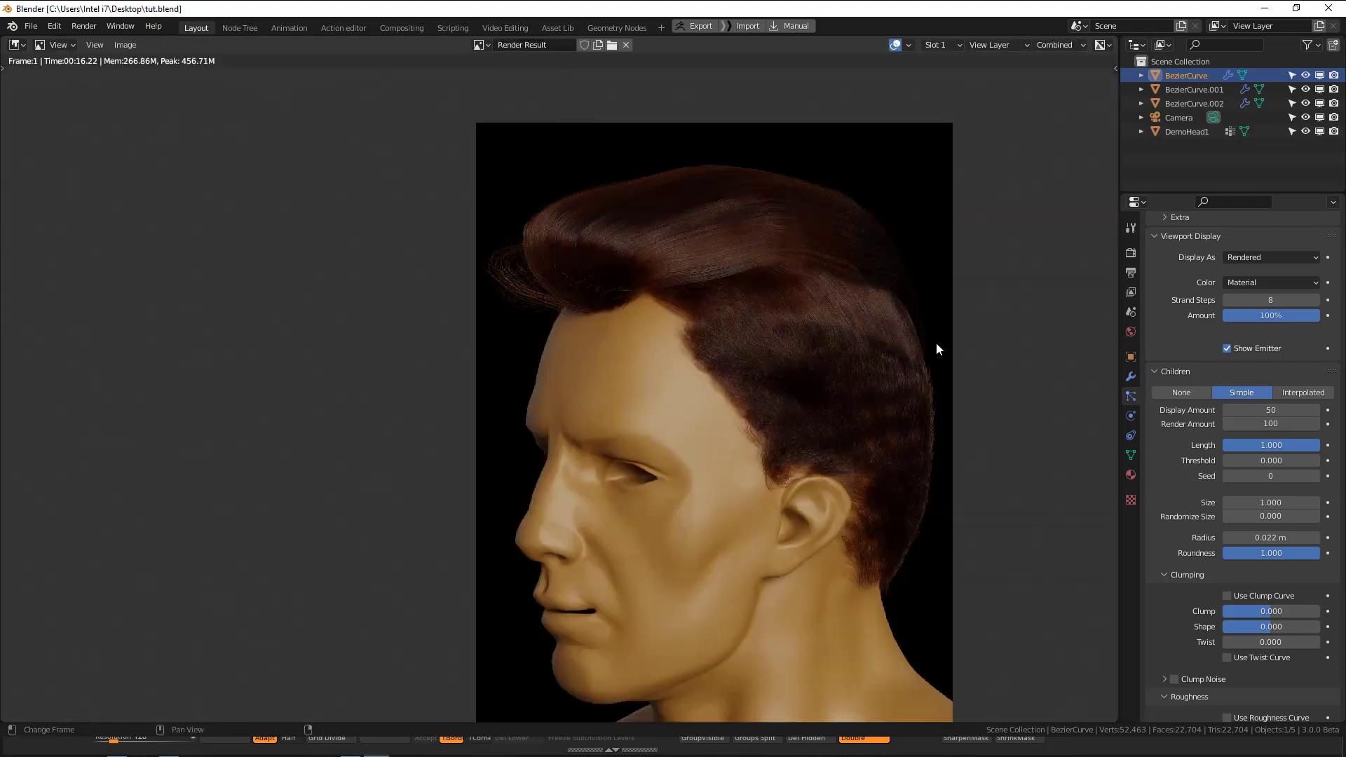
key(Escape)
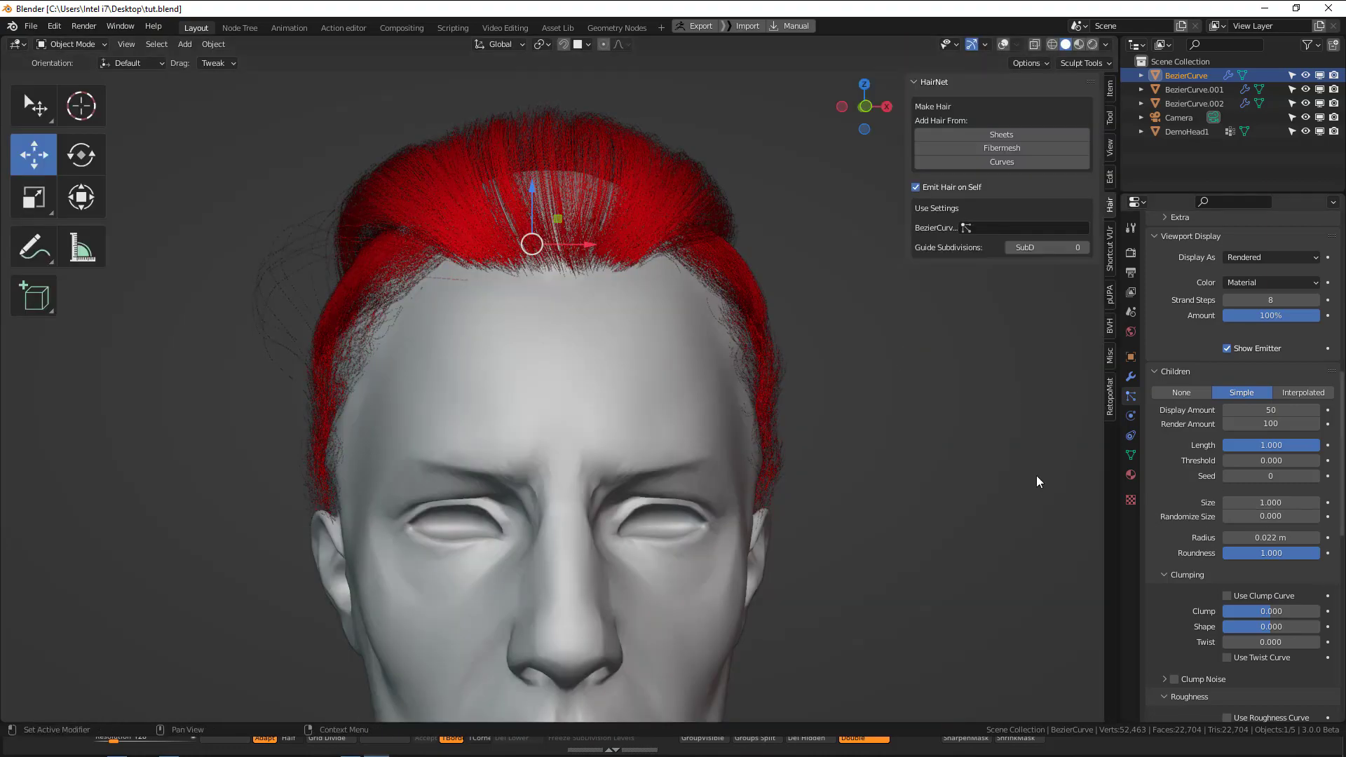
middle_drag(1036, 482, 531, 338)
scroll(1226, 340, down, 12)
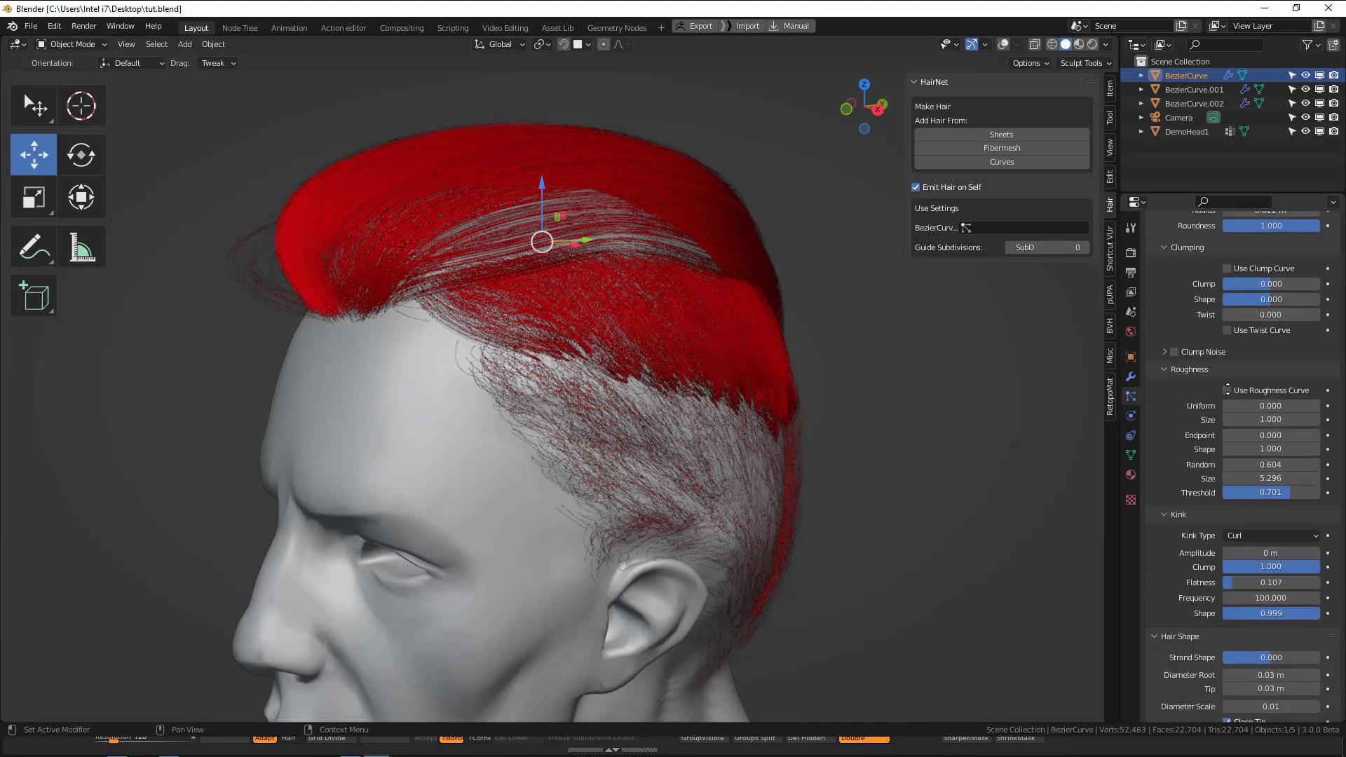
scroll(1242, 421, down, 4)
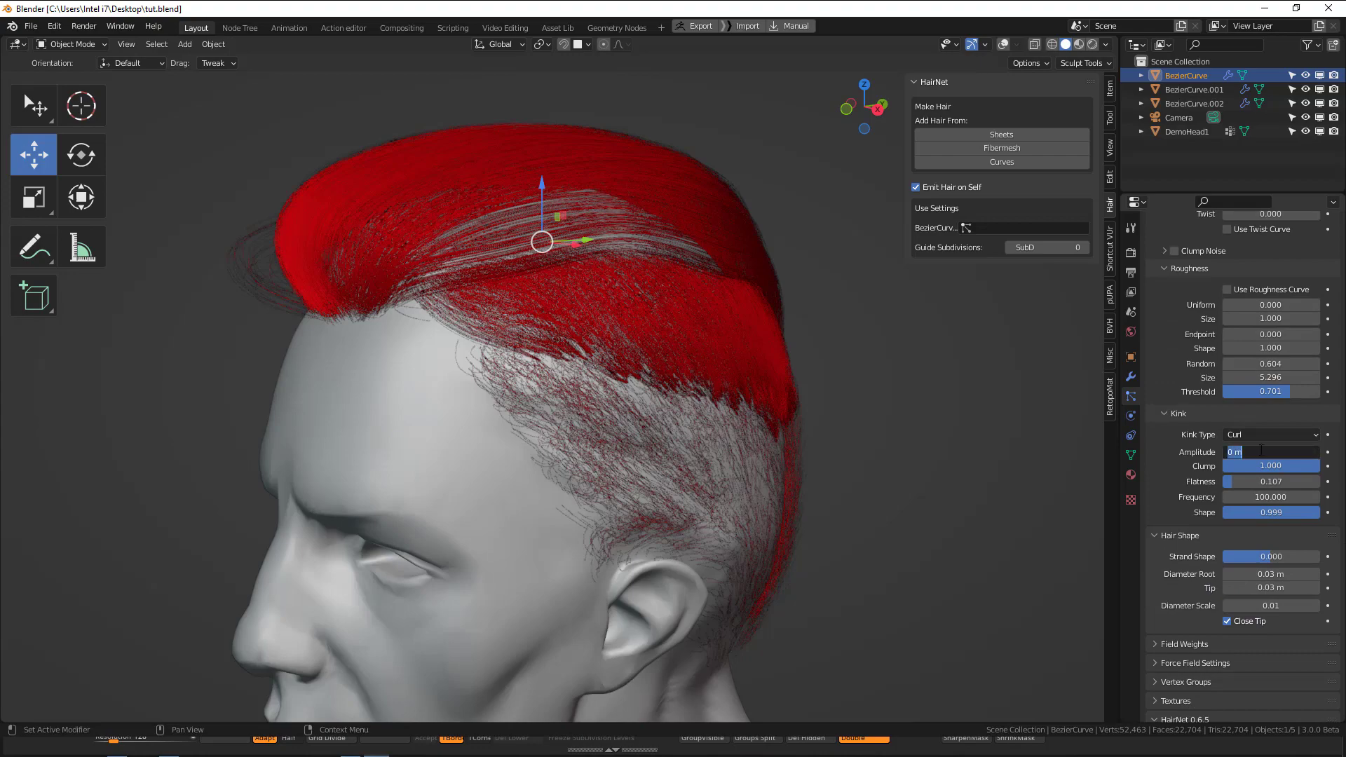
text(0.2)
key(Return)
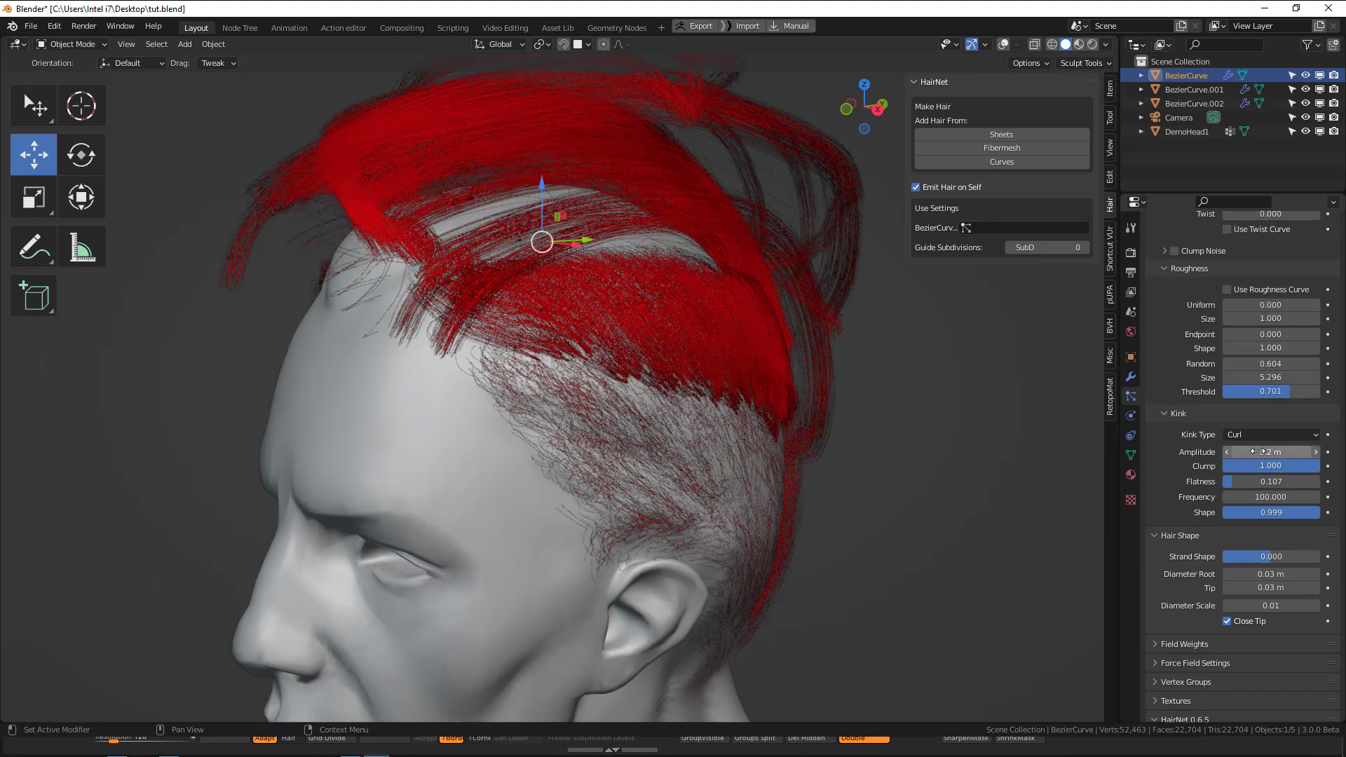
mouse_move(1258, 452)
mouse_down()
mouse_move(1190, 452)
mouse_move(1260, 453)
mouse_move(1266, 497)
mouse_move(1286, 477)
mouse_move(1263, 470)
mouse_up()
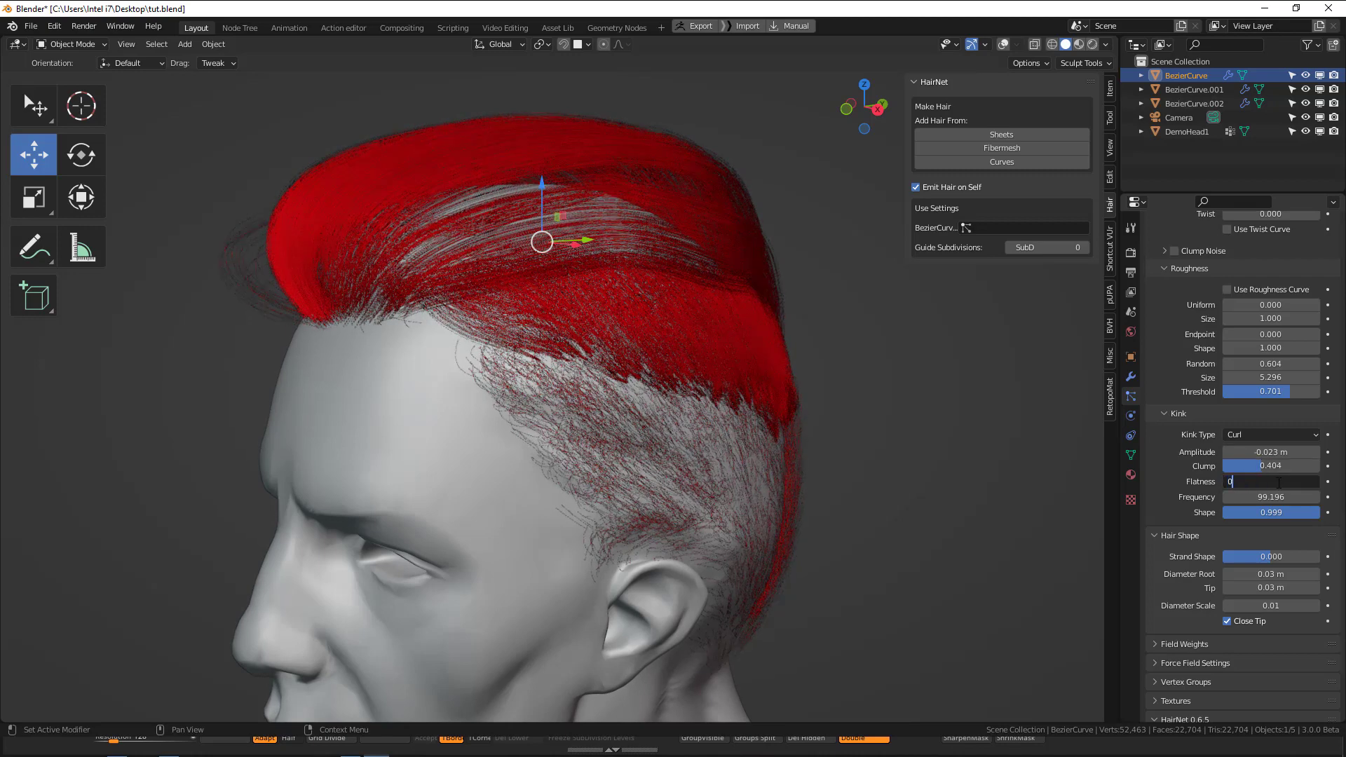
Set the top hair's kink flatness to 0, frequency to 10 and shape to 0.
key(Return)
key(Return)
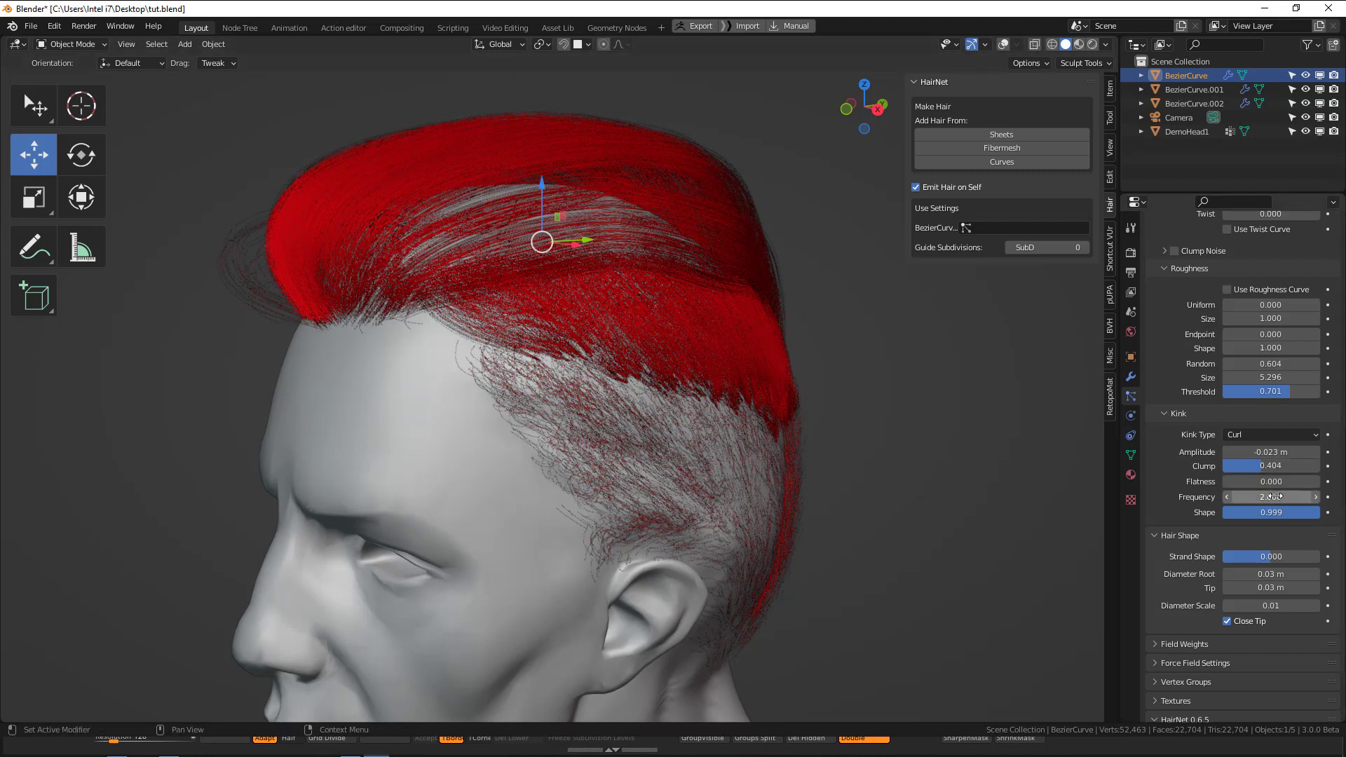
drag(1273, 497, 1337, 498)
key(Return)
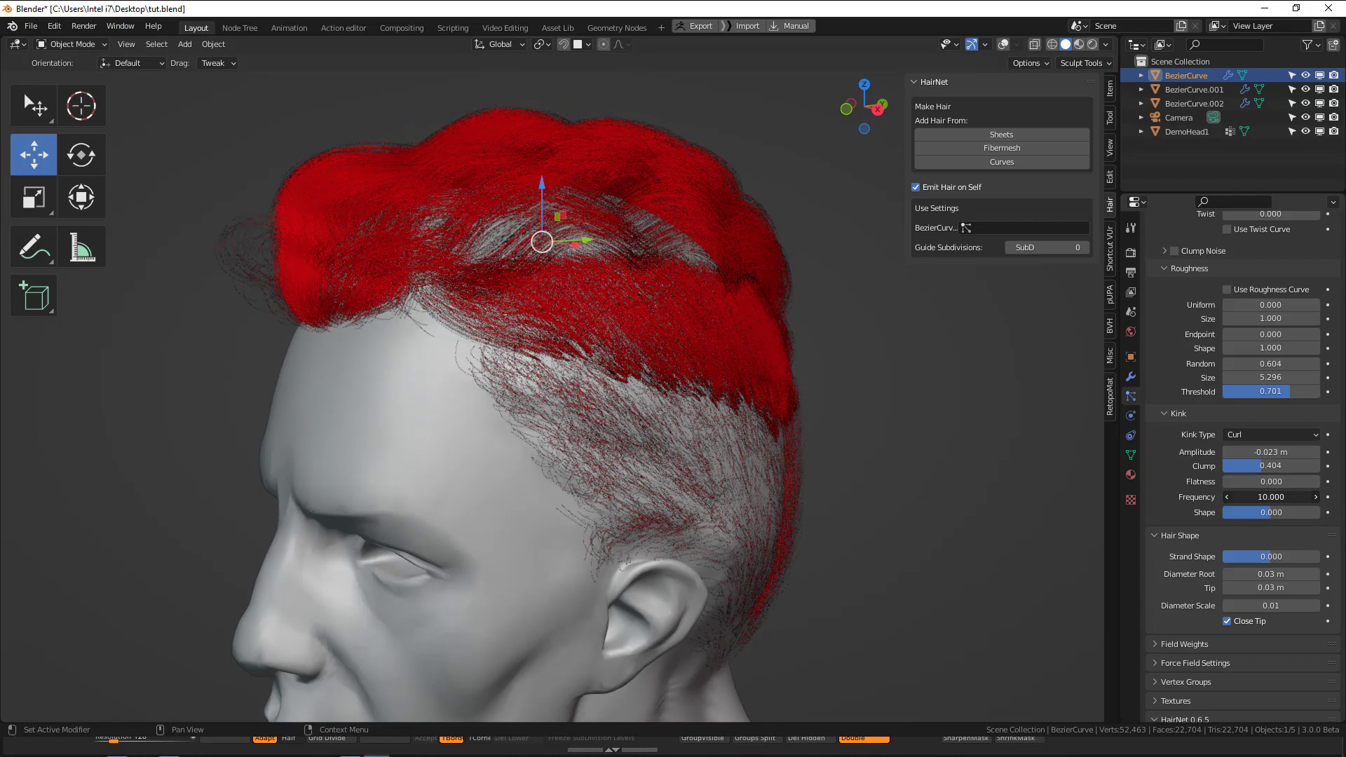
middle_drag(684, 298, 1338, 499)
key(KP_1)
click(805, 306)
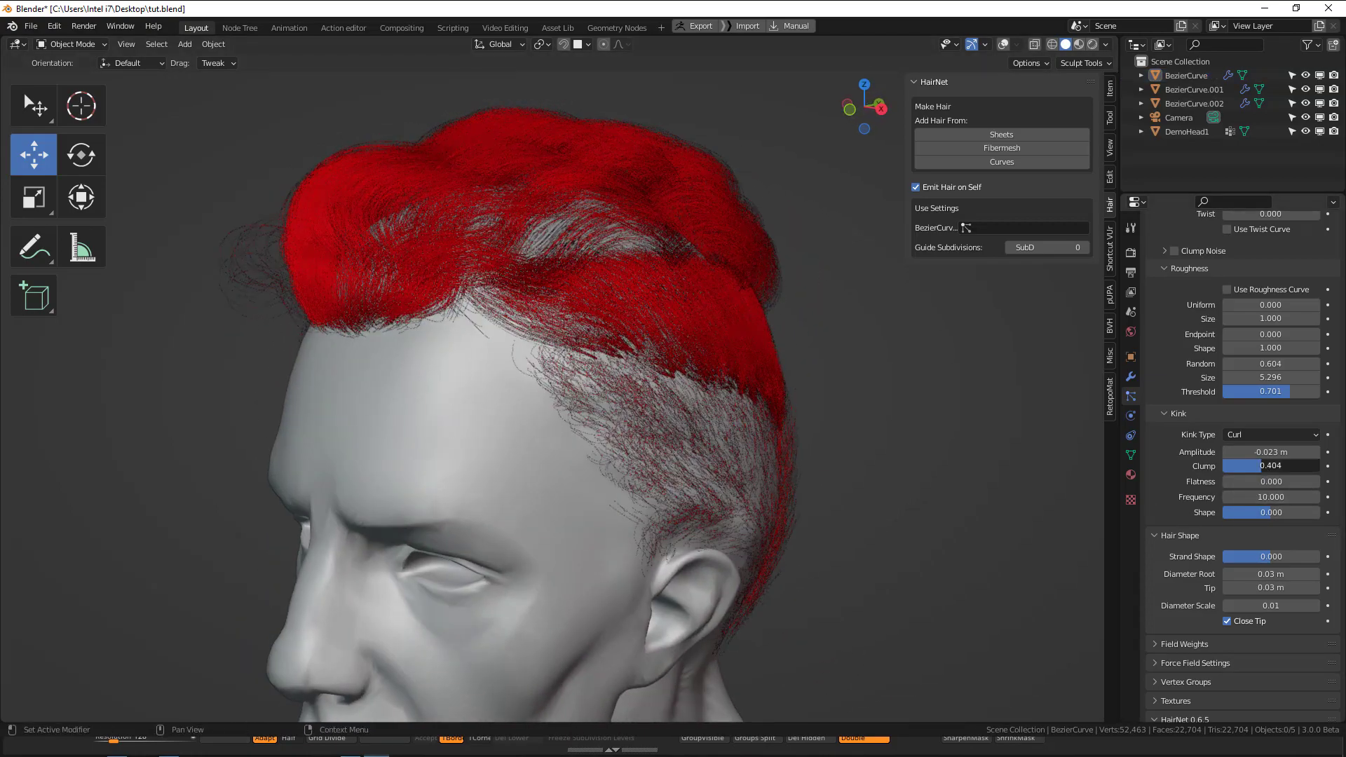
Adjust the kink amplitude to -0.021 m and clump to 0.383, and set the uniform roughness to 0.05.
mouse_move(1263, 465)
mouse_down()
mouse_move(1333, 452)
mouse_move(1262, 452)
mouse_up()
middle_drag(618, 365, 846, 387)
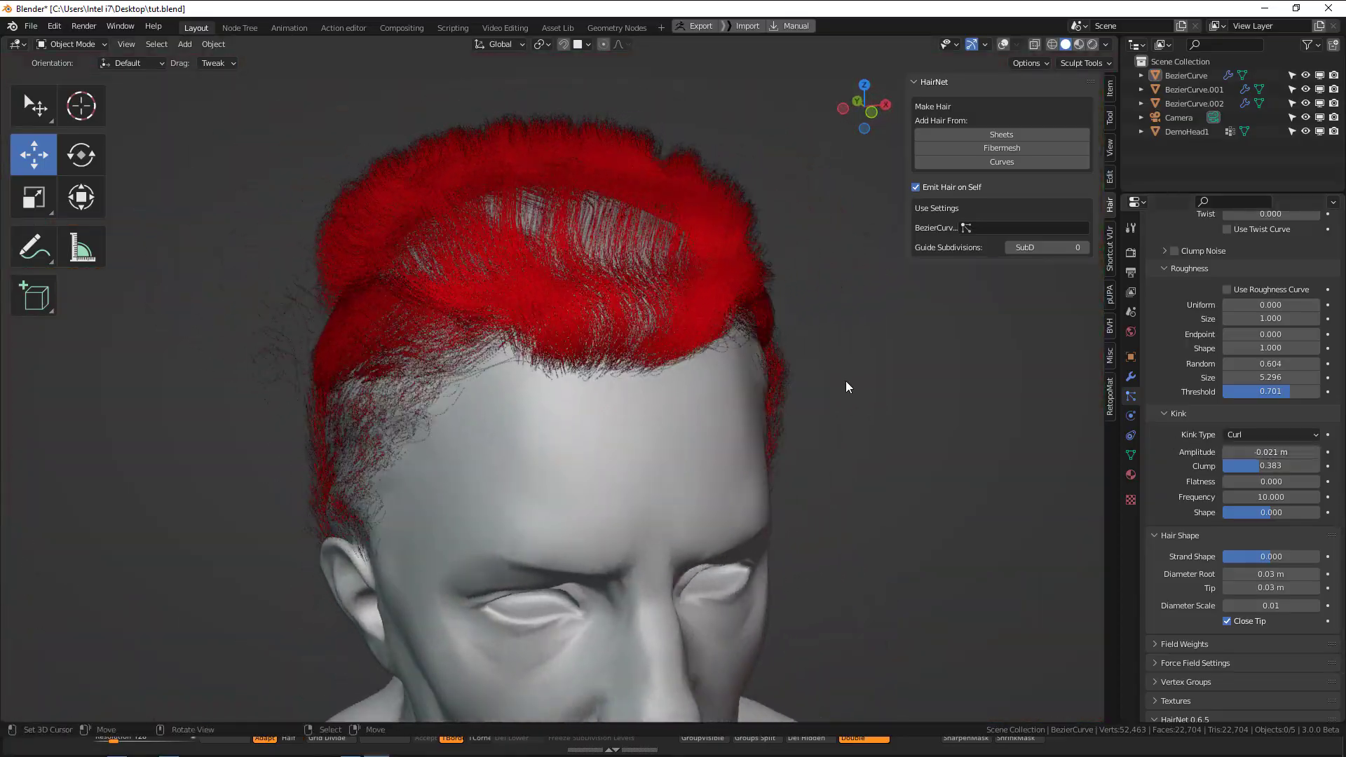
drag(1266, 305, 1271, 305)
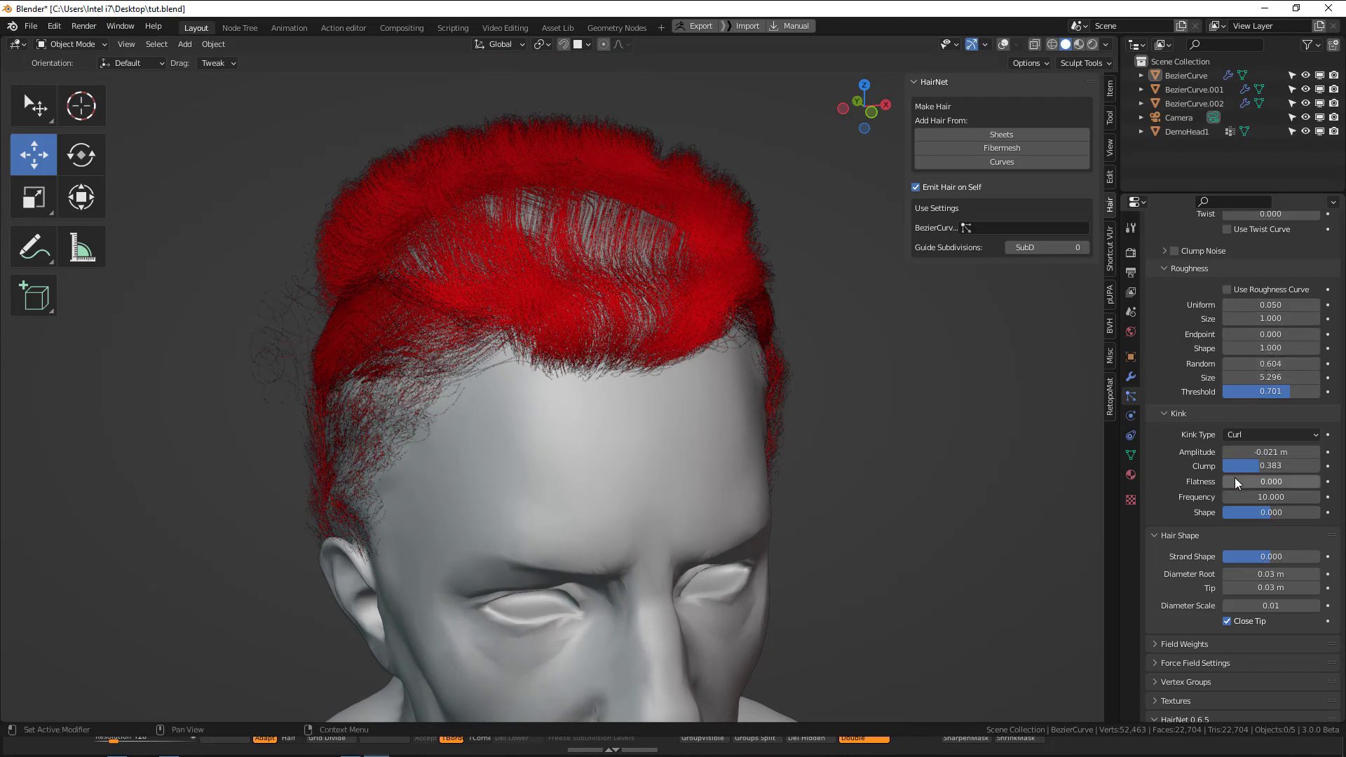
Add a new texture to the top section's particle system.
scroll(1238, 484, down, 3)
middle_drag(709, 304, 571, 300)
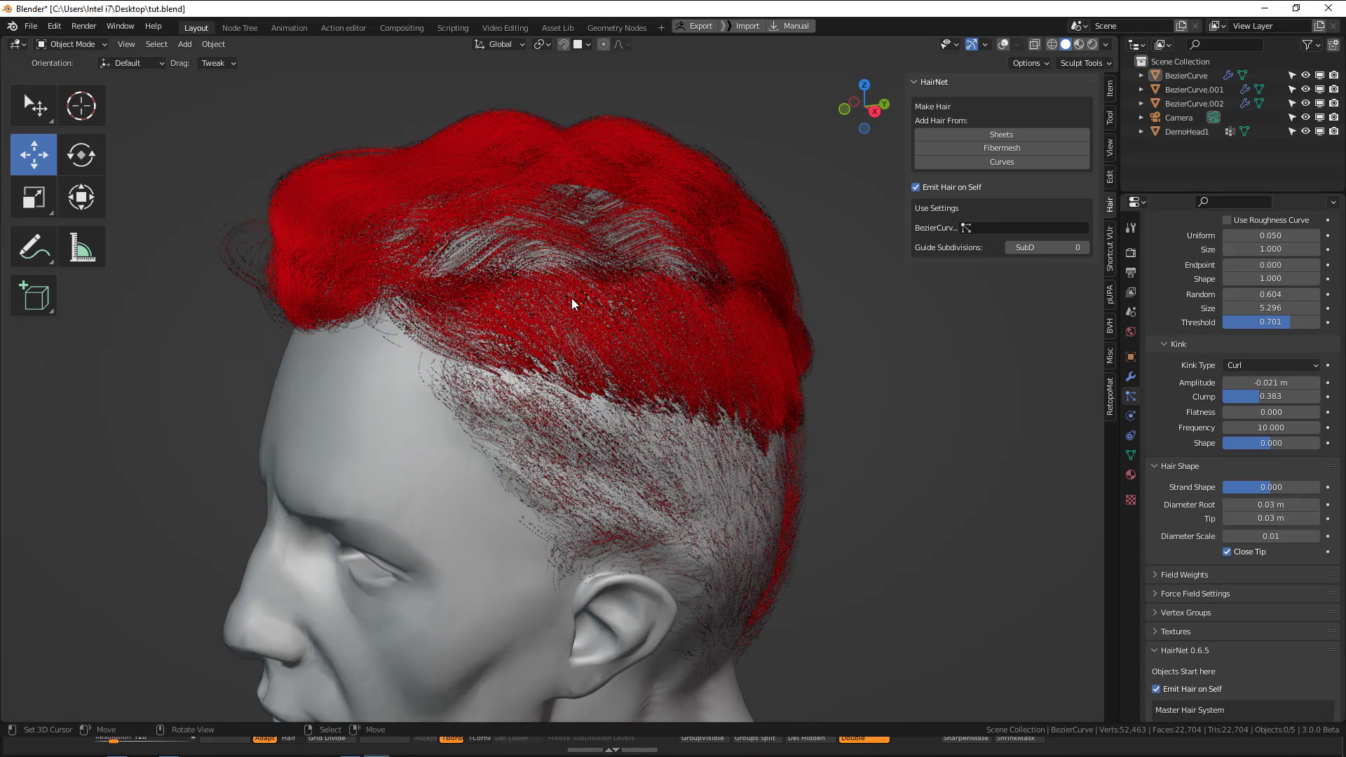
scroll(1207, 583, down, 3)
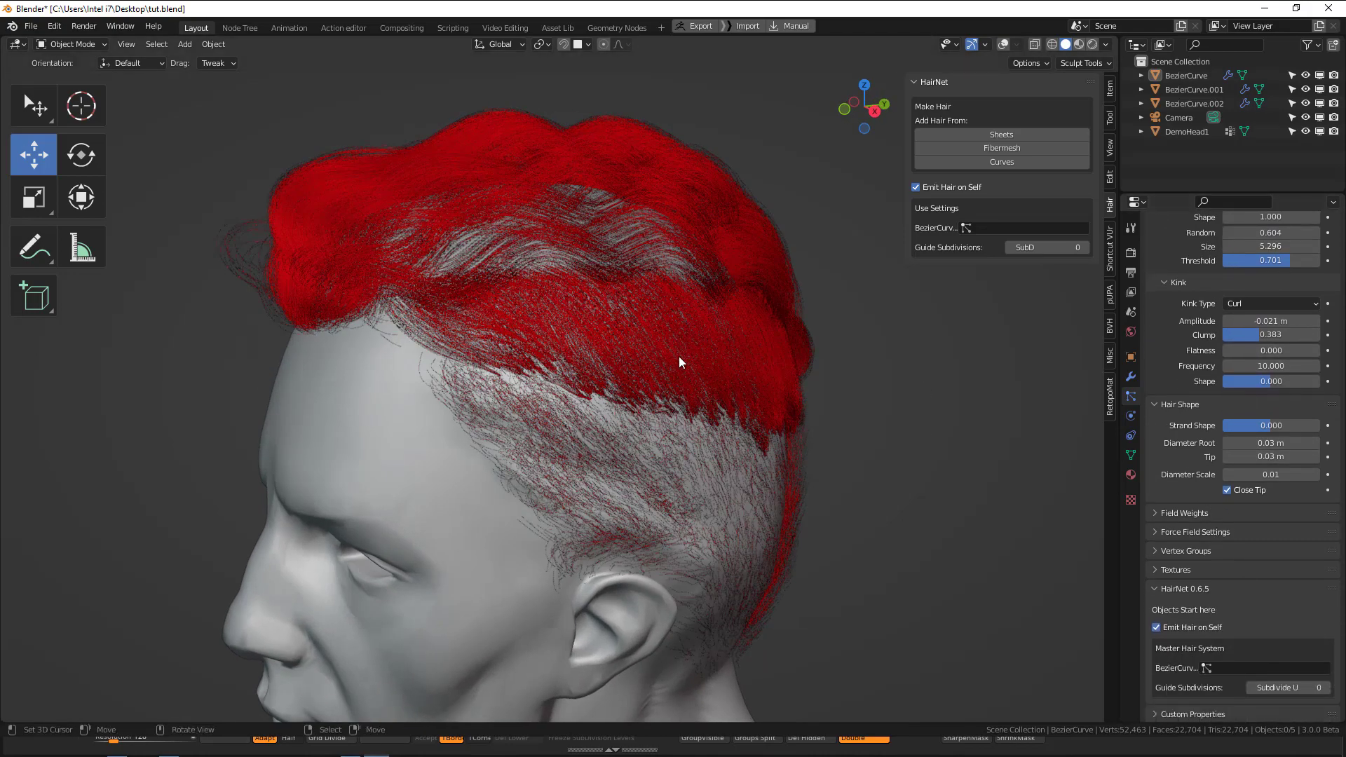
middle_drag(562, 335, 561, 253)
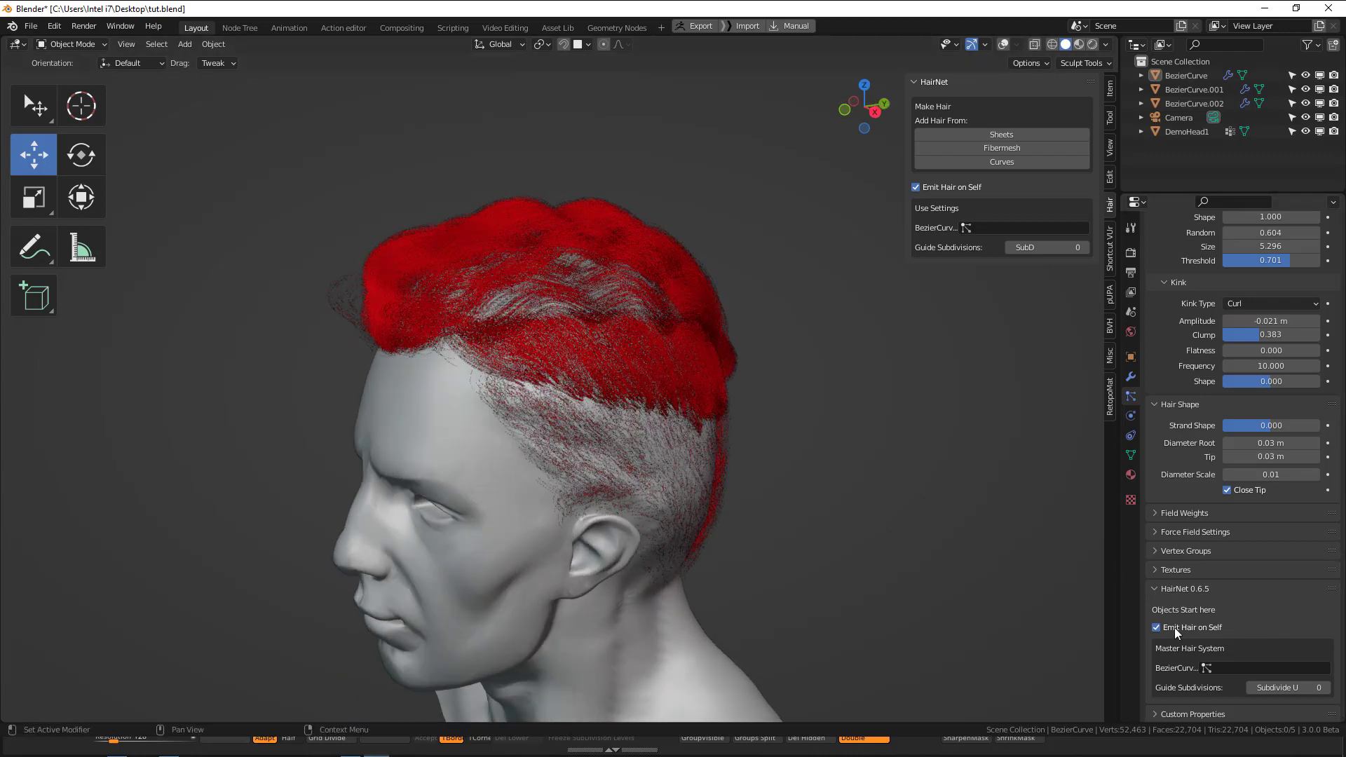
click(1181, 568)
scroll(1263, 631, down, 4)
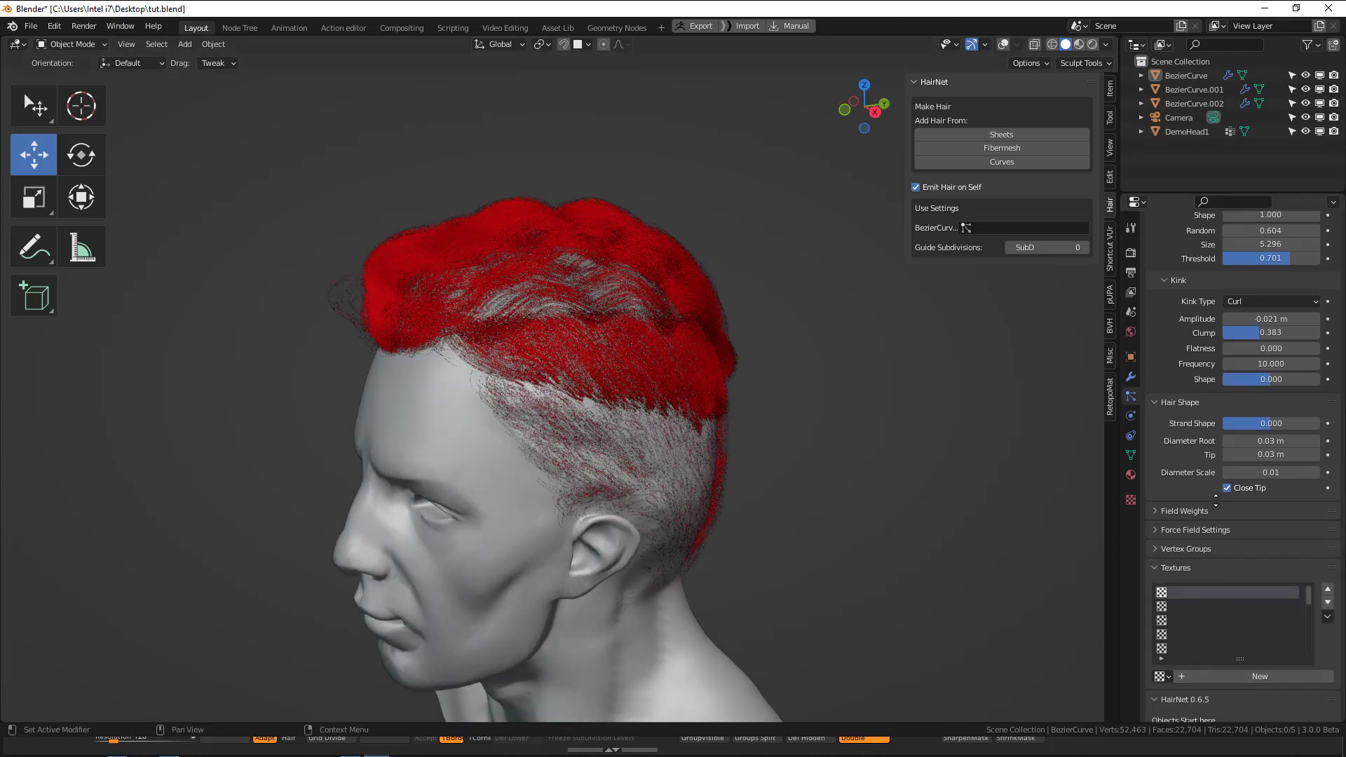
click(1248, 567)
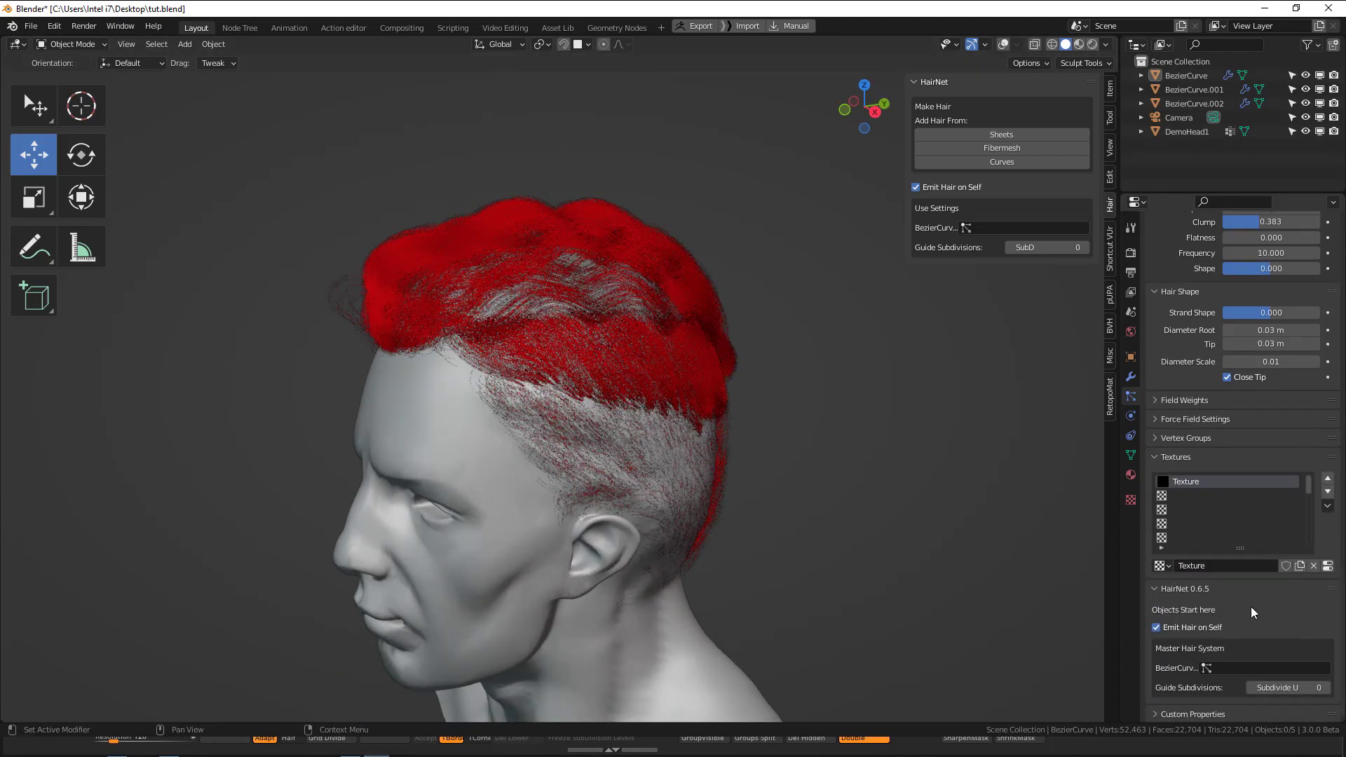
Change the new hair texture's type to Clouds in the texture settings.
click(1132, 500)
click(1226, 260)
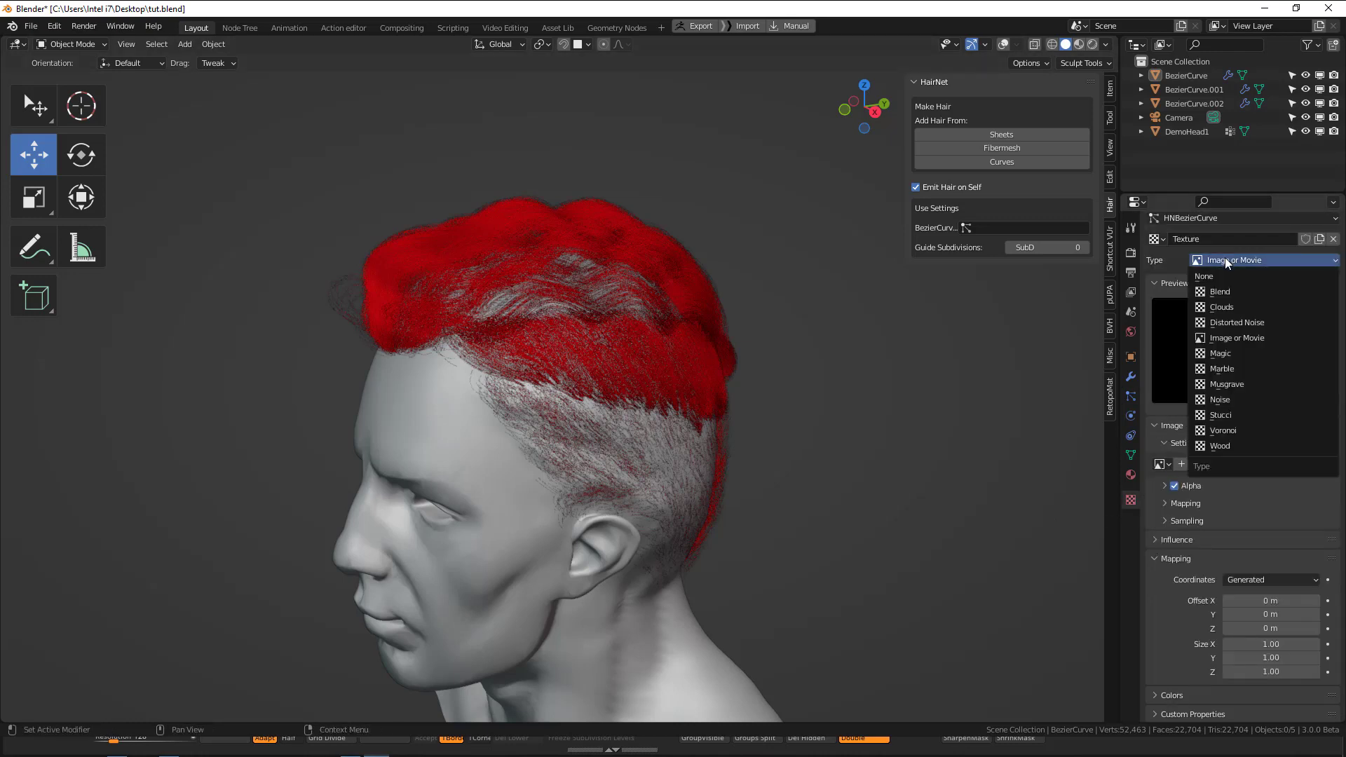
click(1228, 306)
Turn off the Clouds texture's General Time influence and enable its Kink Amplitude and Kink Frequency influences.
scroll(1251, 339, down, 1)
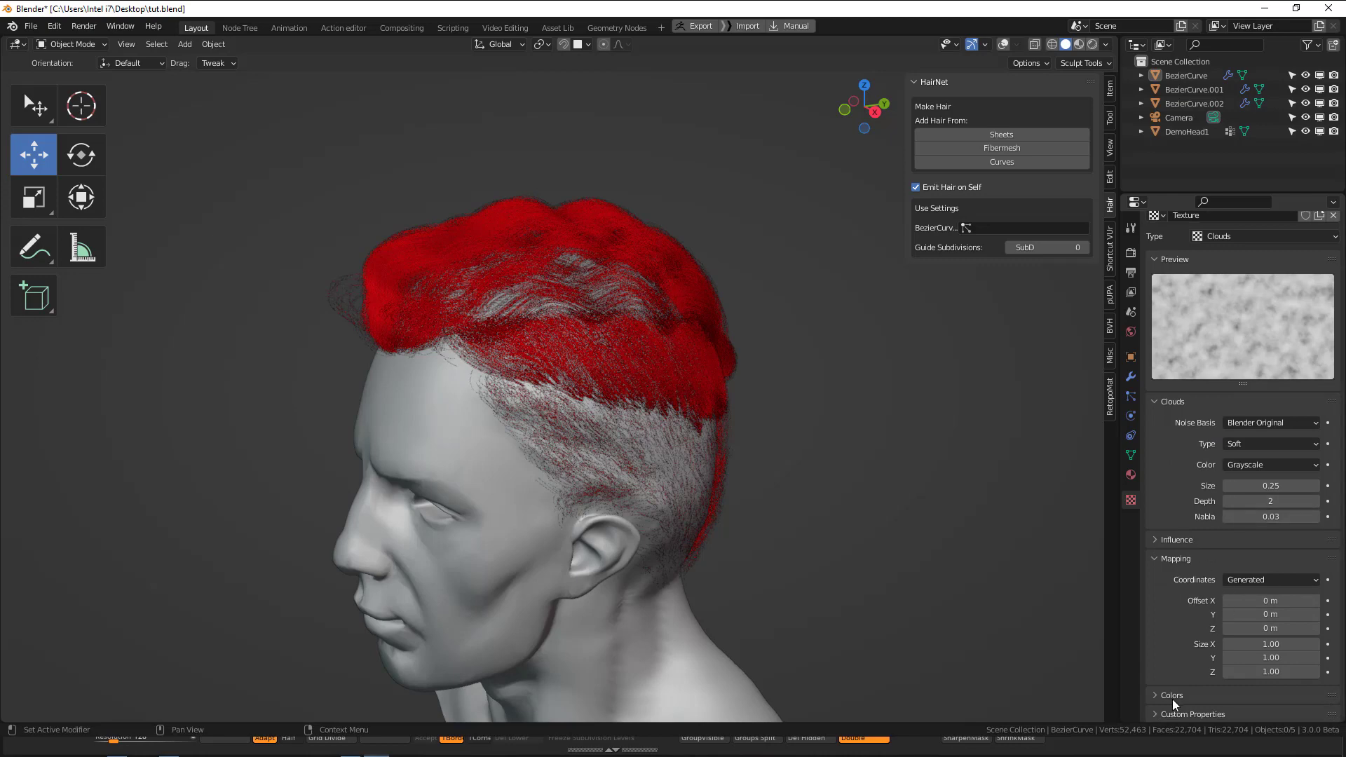
click(1184, 539)
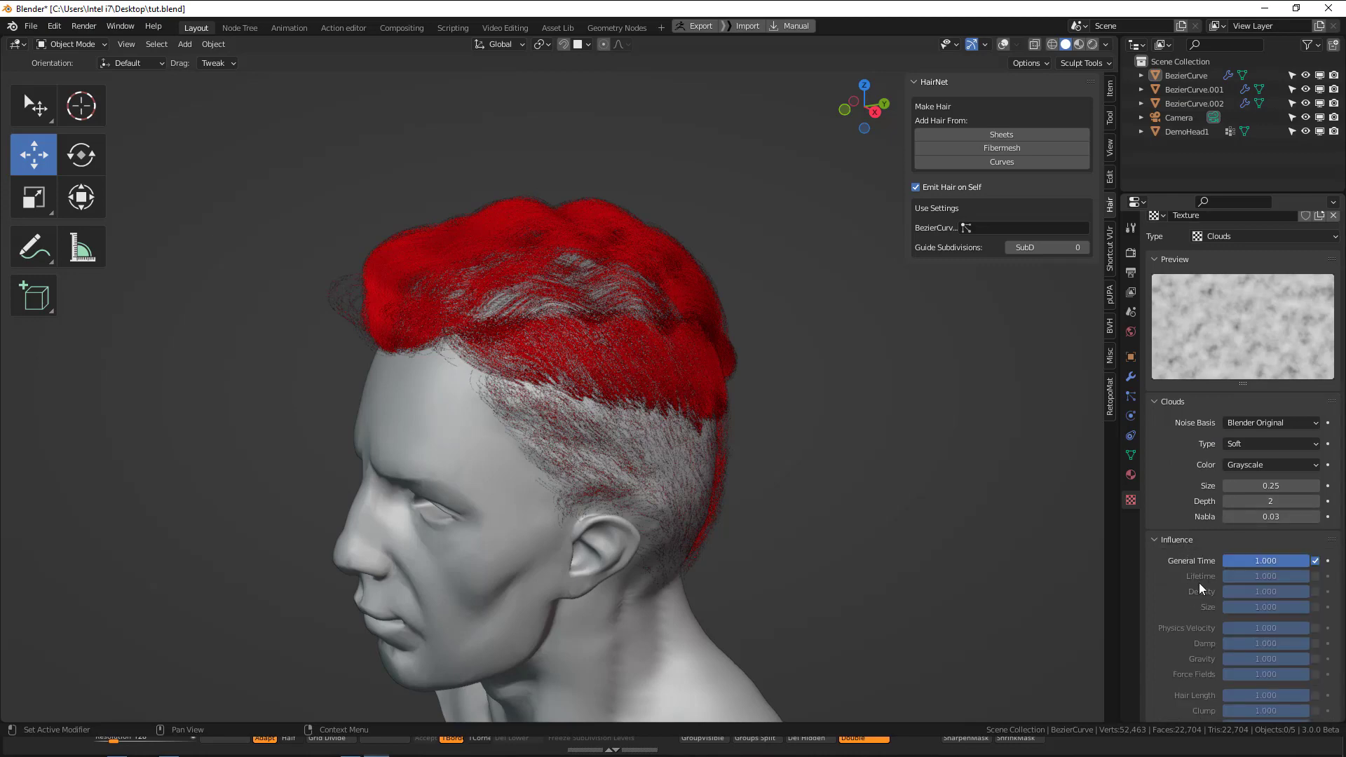
click(1316, 561)
scroll(1285, 617, down, 5)
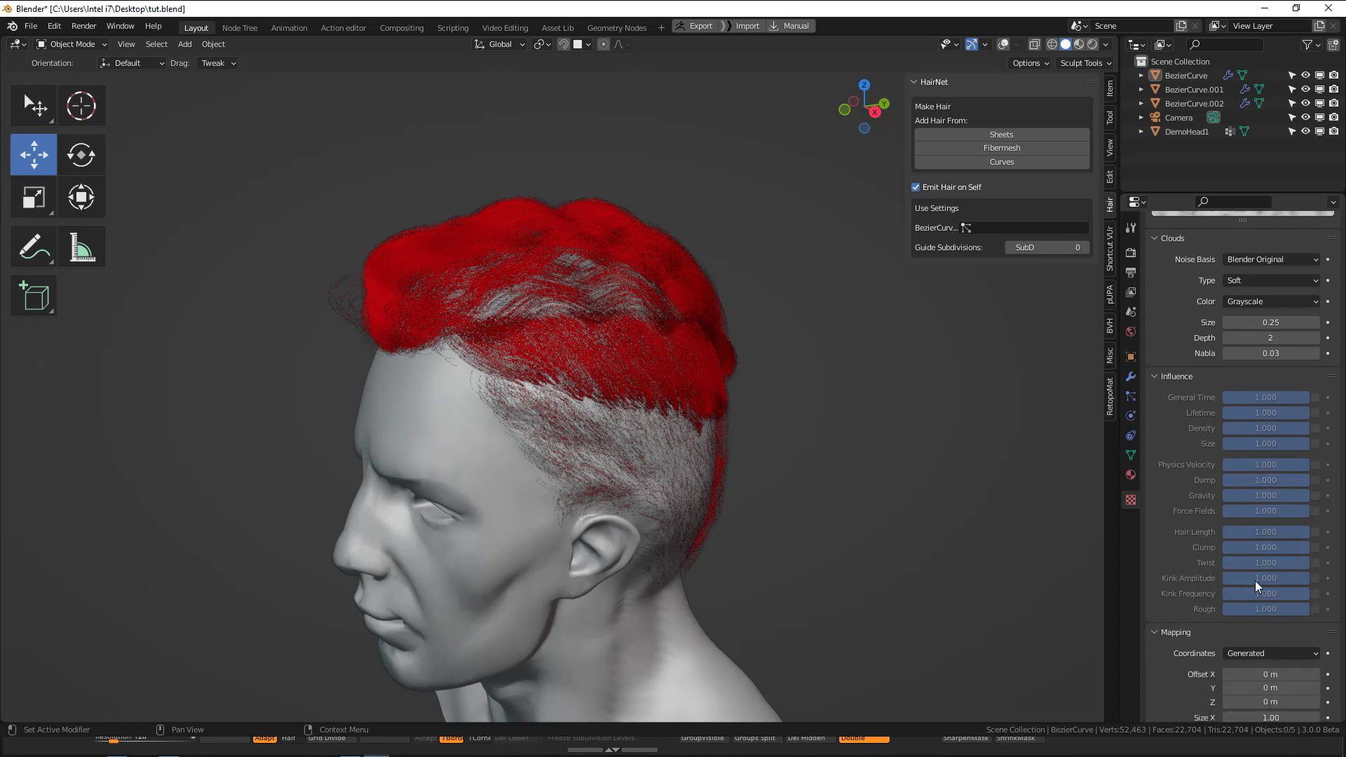
click(1316, 580)
click(1316, 594)
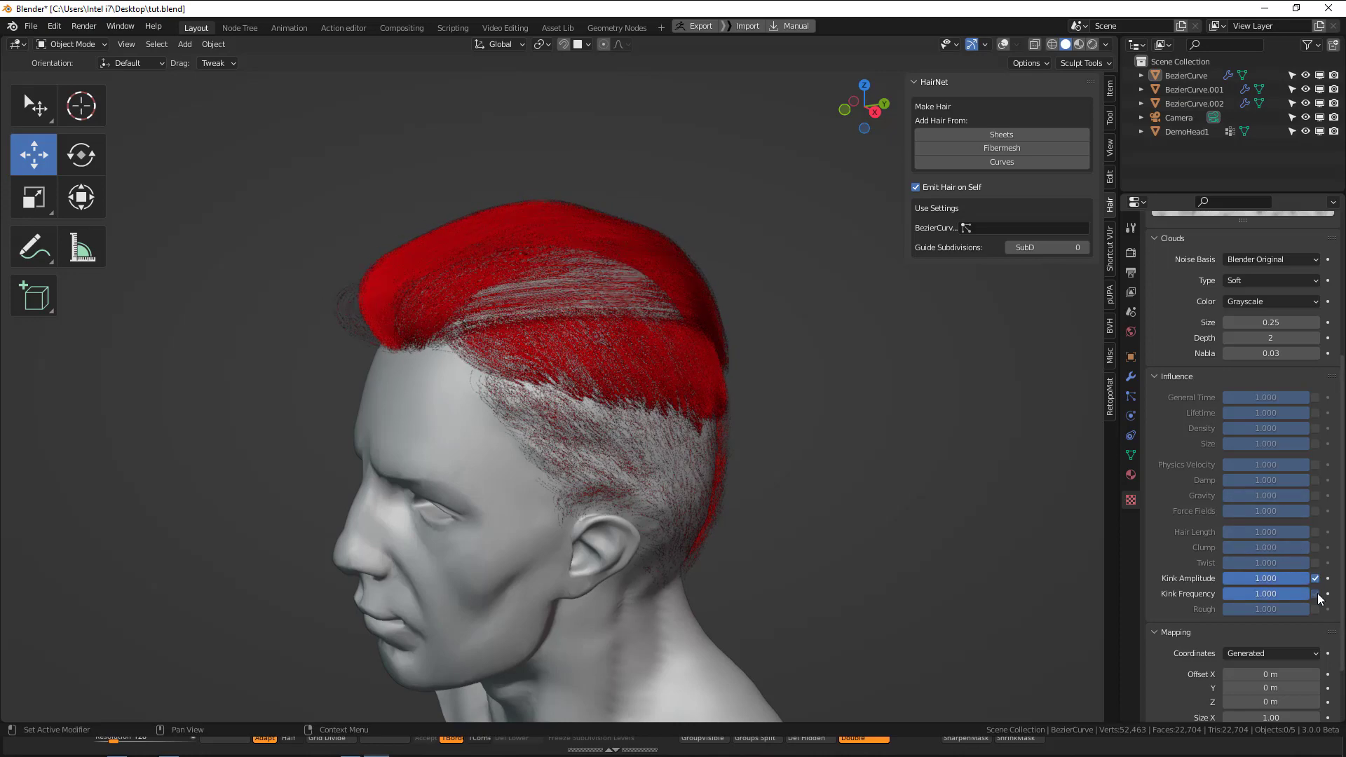
Set the Clouds texture's size to 0.37.
middle_drag(702, 428, 841, 393)
scroll(1293, 336, up, 3)
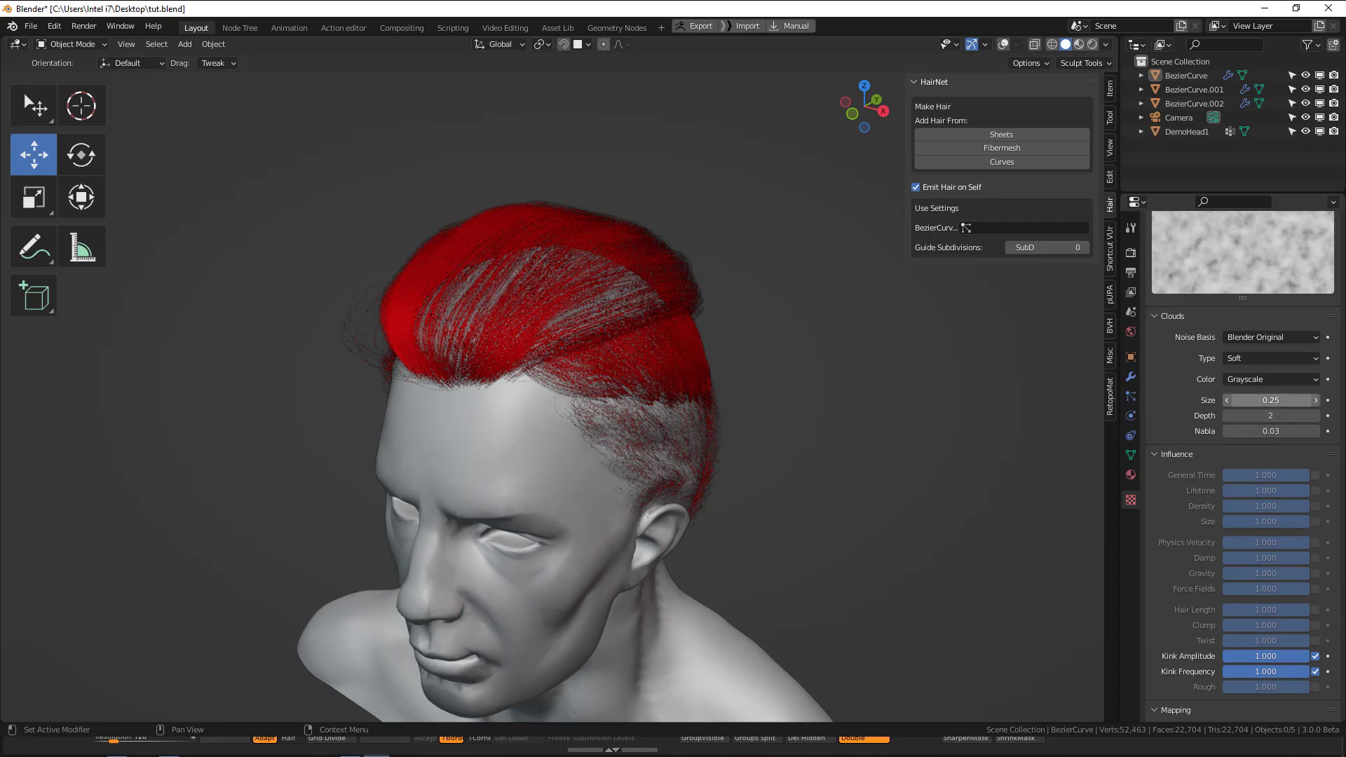
drag(1272, 401, 1301, 401)
scroll(1198, 344, down, 6)
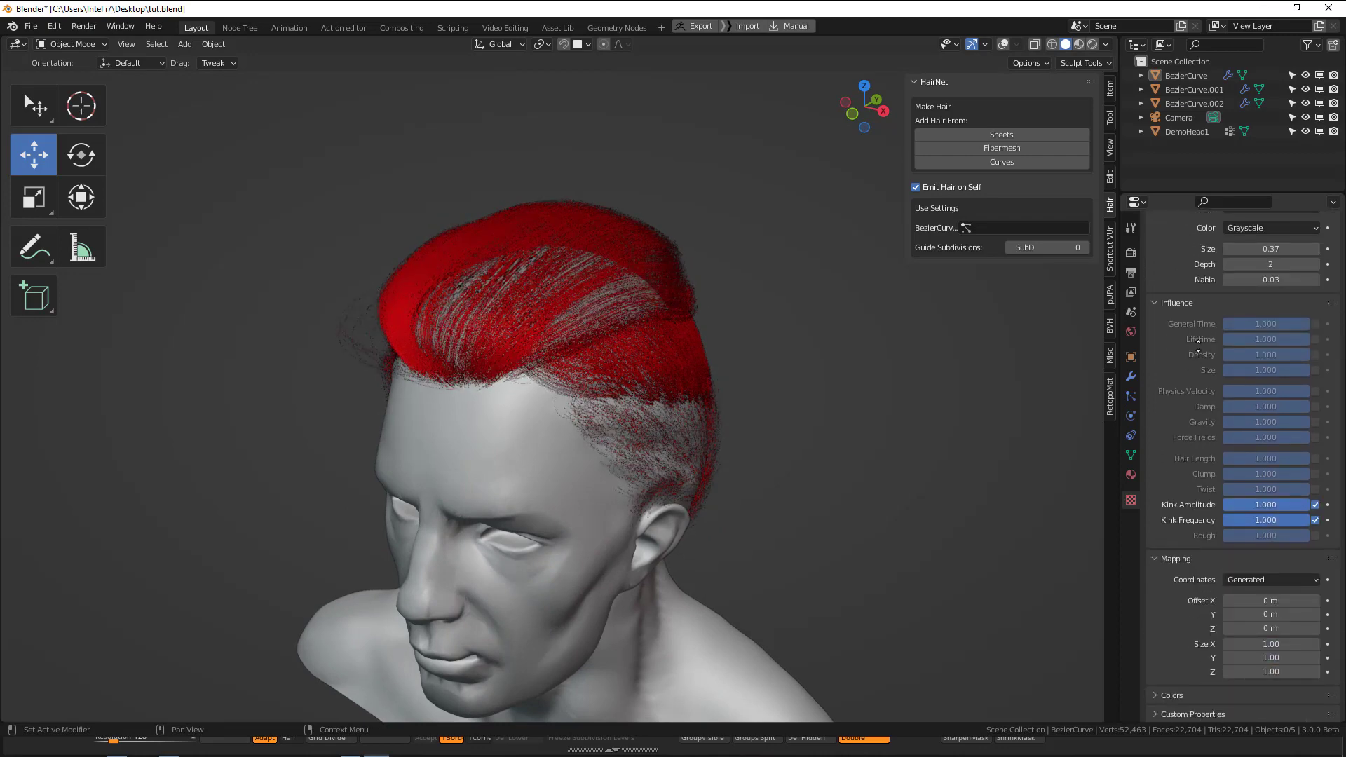
Enable the hair texture's Color Ramp and move its black stop to position 0.160.
scroll(1197, 343, up, 6)
scroll(1198, 344, down, 6)
click(1166, 696)
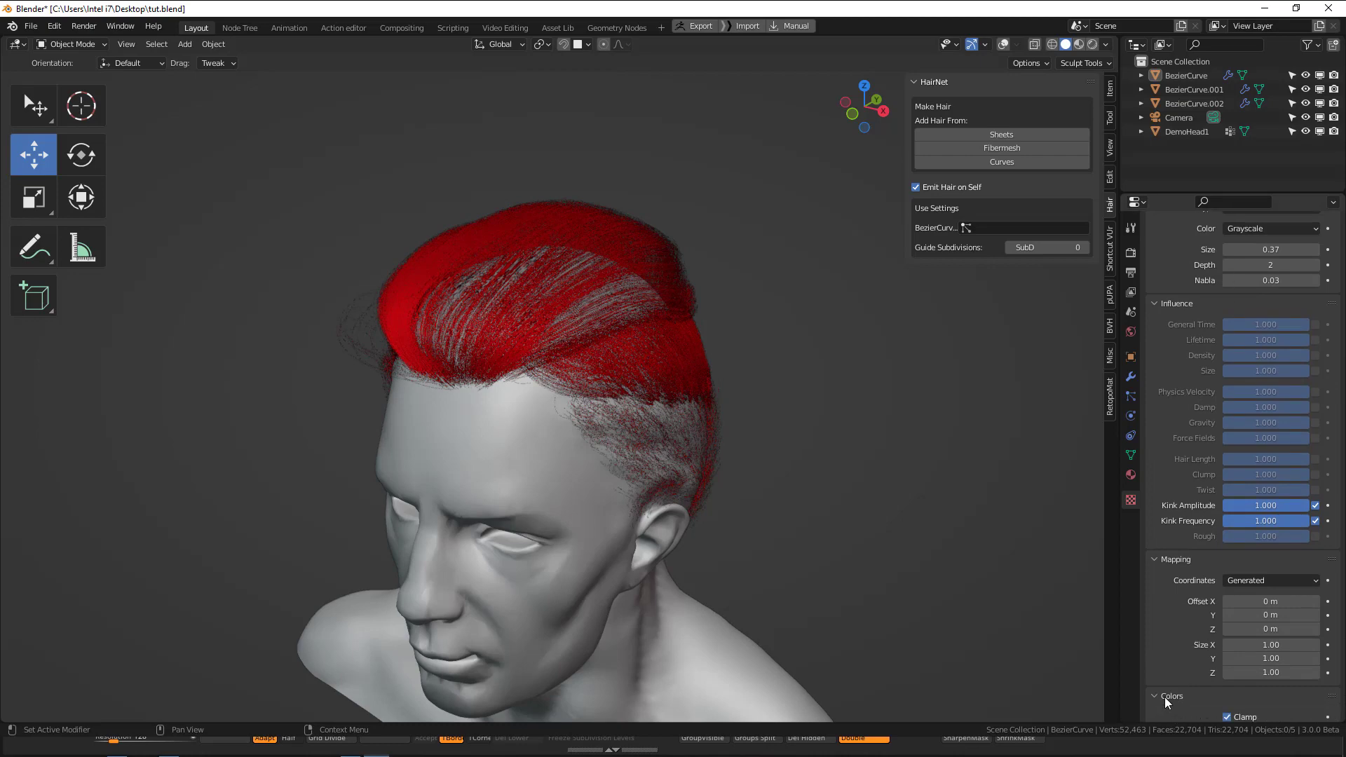
scroll(1189, 546, down, 5)
click(1173, 697)
click(1166, 696)
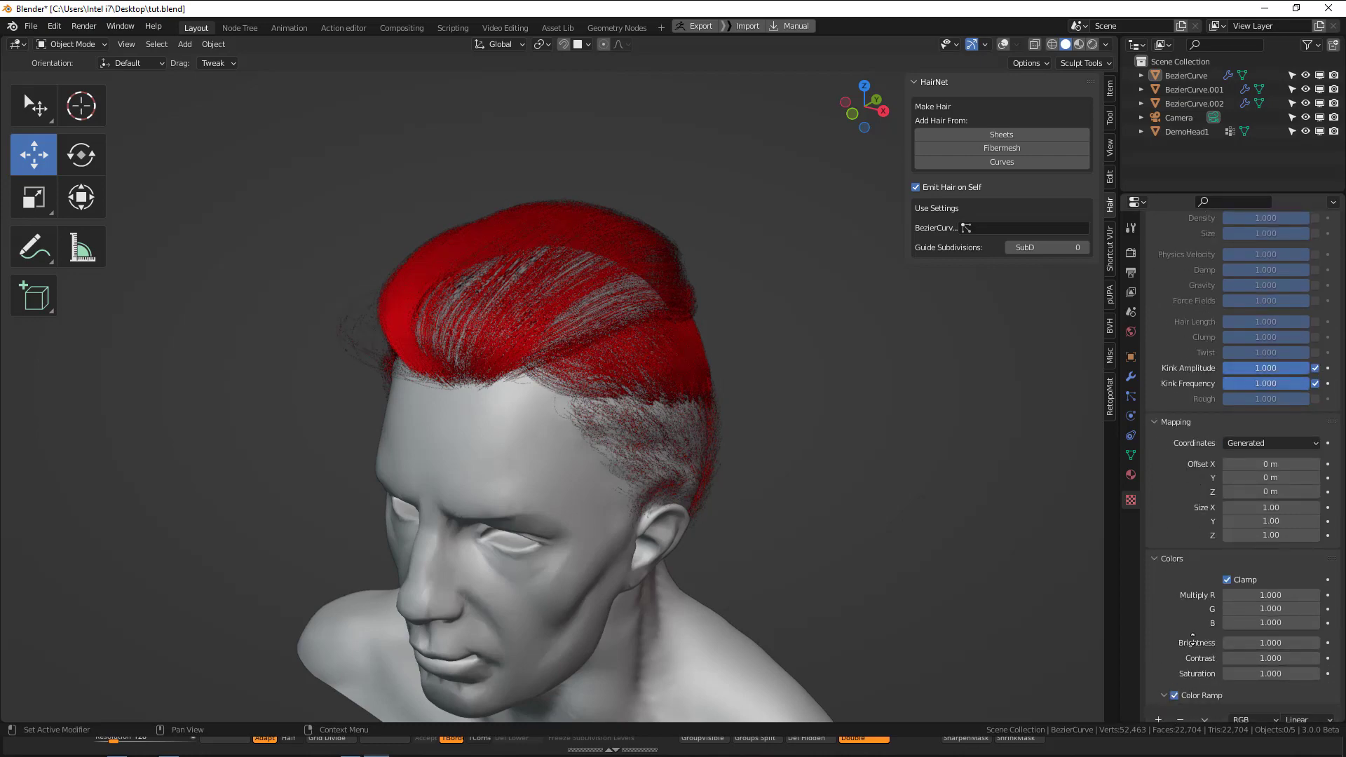
scroll(1217, 655, down, 3)
mouse_move(1181, 673)
mouse_down()
mouse_move(1295, 671)
mouse_move(1177, 676)
mouse_up()
middle_drag(621, 341, 685, 326)
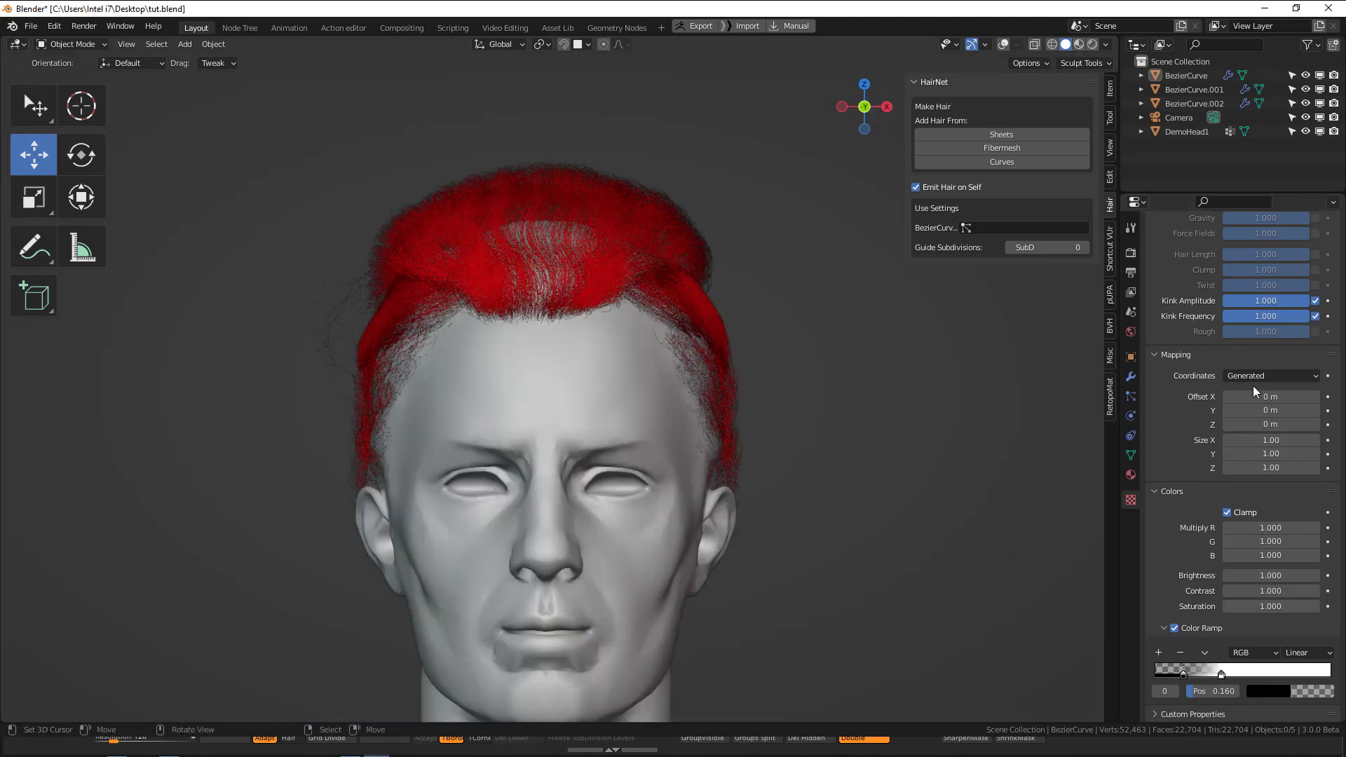
Enable the texture's Clump influence and set the Clouds size to 0.58.
scroll(1252, 393, up, 6)
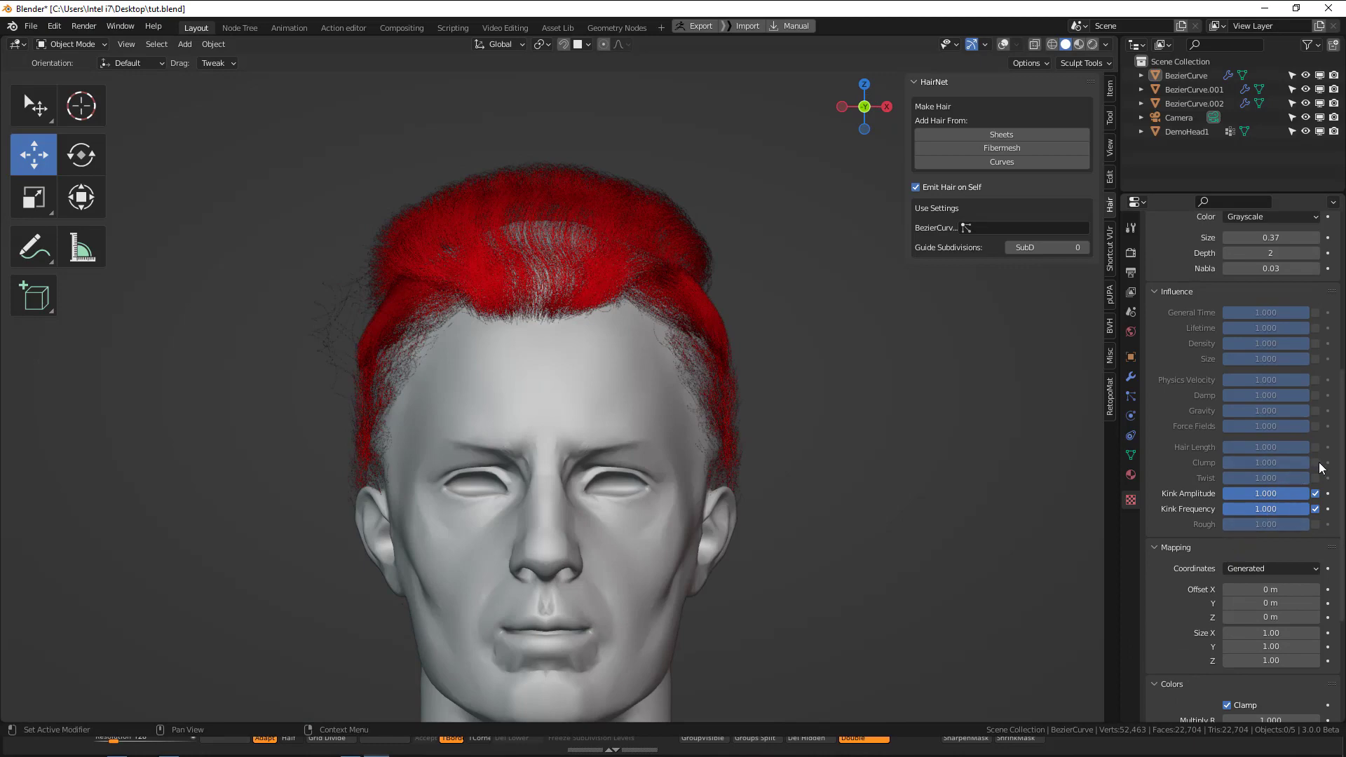
click(1317, 464)
middle_drag(1192, 380, 1212, 567)
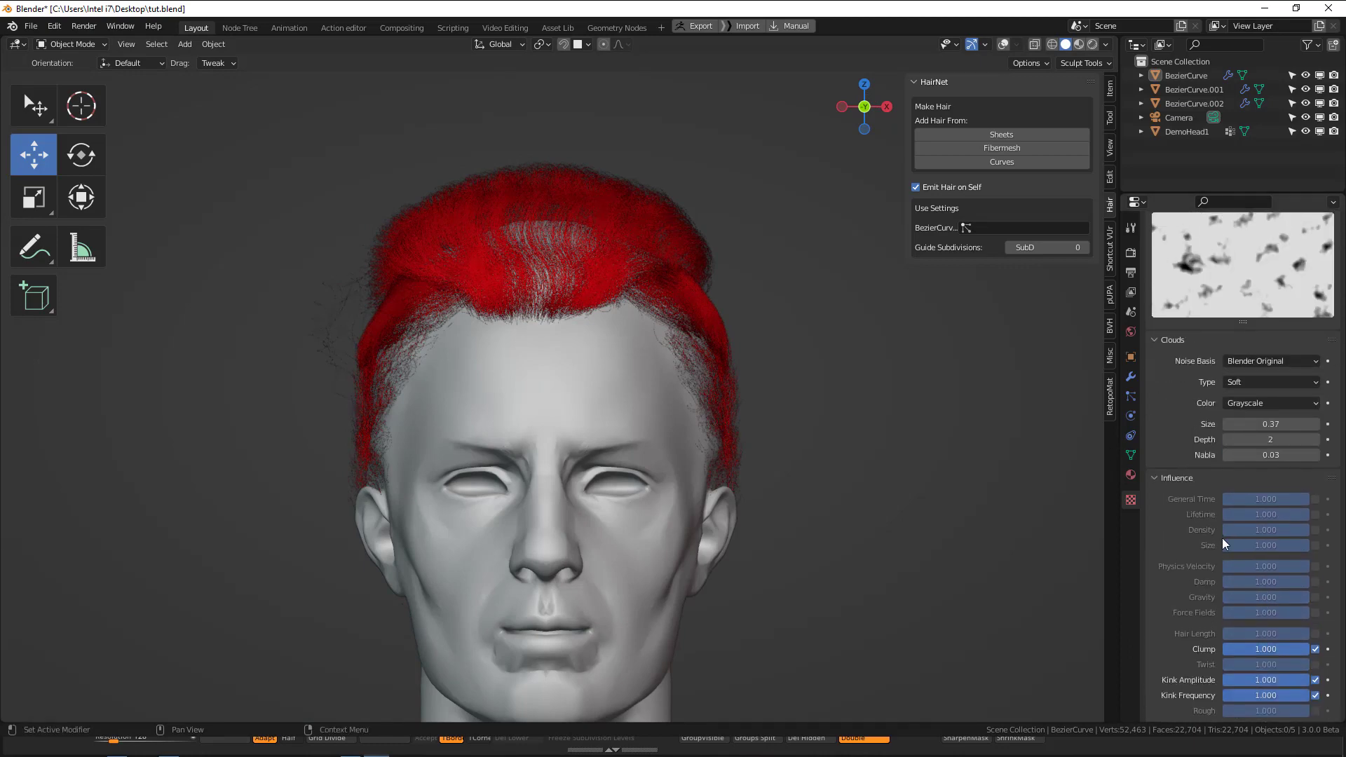
mouse_move(1263, 425)
mouse_down()
mouse_move(1201, 425)
mouse_move(1333, 425)
mouse_move(1206, 425)
mouse_move(1238, 425)
mouse_up()
scroll(1236, 421, up, 4)
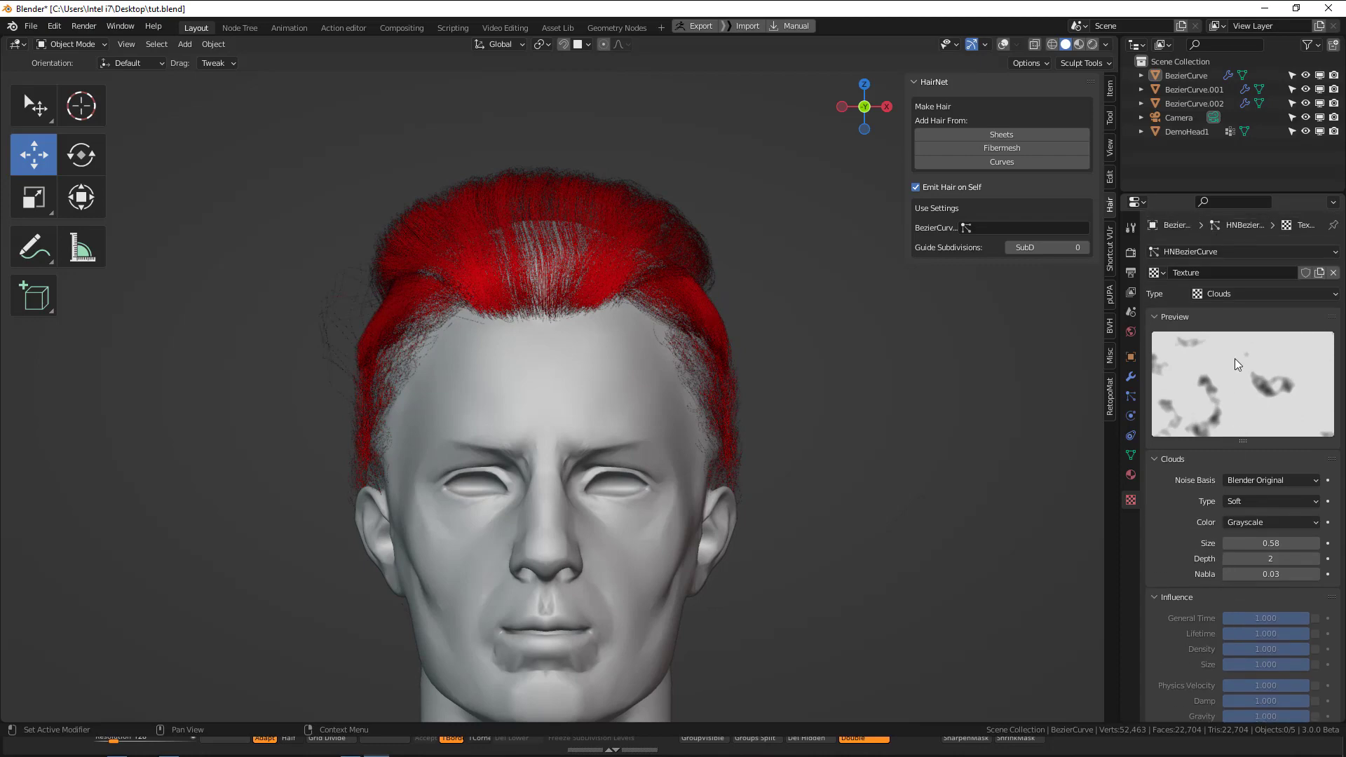
Try the Distorted Noise texture type with an amount of 2.900 and the Voronoi F1 noise basis.
click(1235, 294)
click(1248, 355)
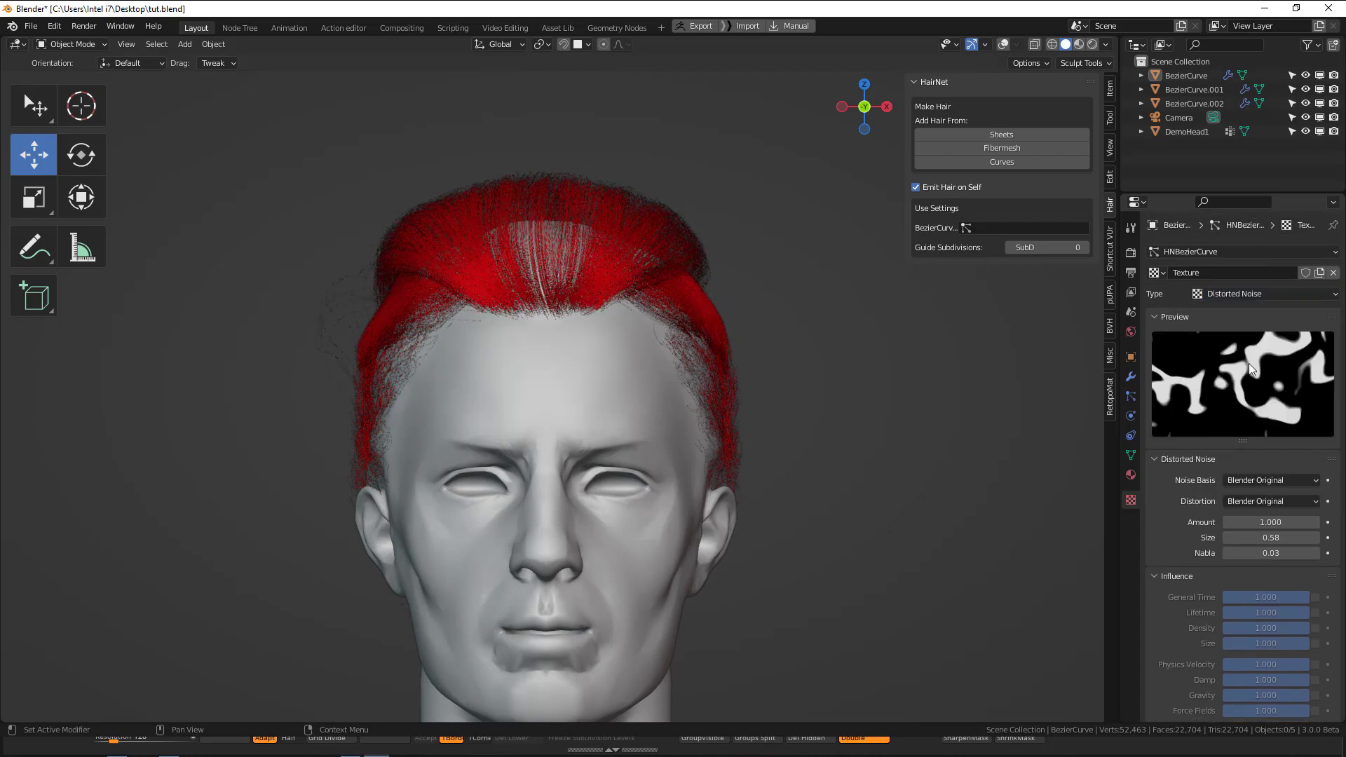
click(1238, 523)
click(1282, 637)
scroll(1282, 631, down, 6)
scroll(1277, 590, up, 4)
mouse_move(1272, 459)
mouse_down()
mouse_move(1301, 459)
mouse_move(1256, 459)
mouse_up()
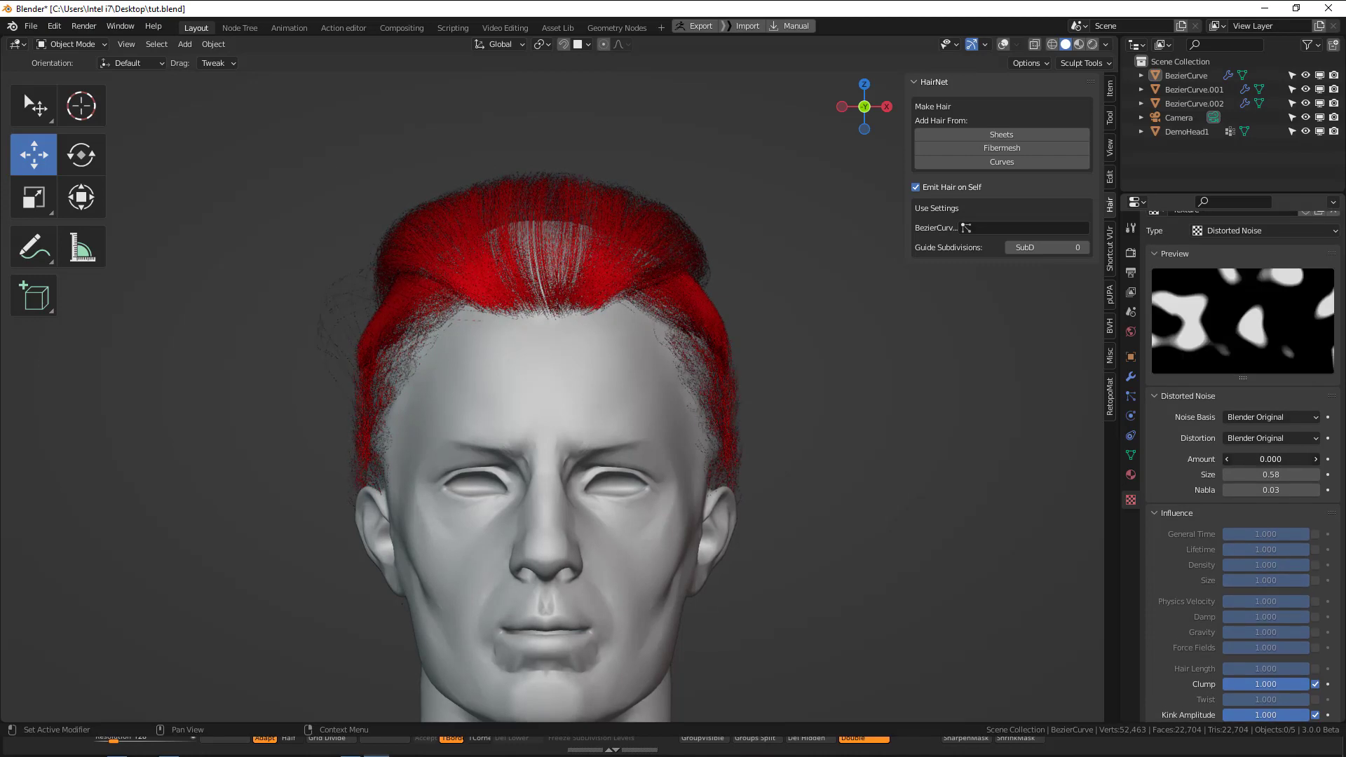
click(1265, 417)
click(1254, 479)
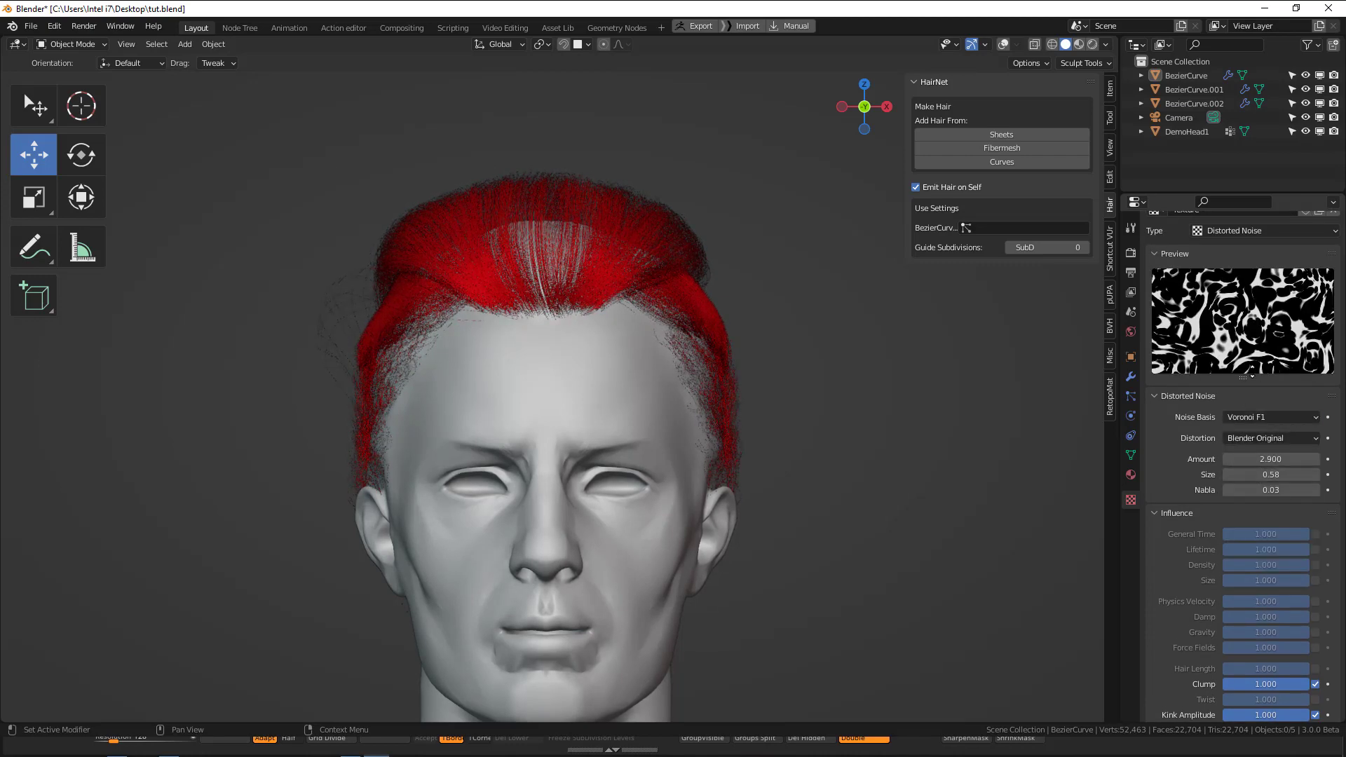
Change the hair texture's type to Noise and set its Kink Amplitude influence to 0.706.
scroll(1252, 351, up, 2)
click(1256, 293)
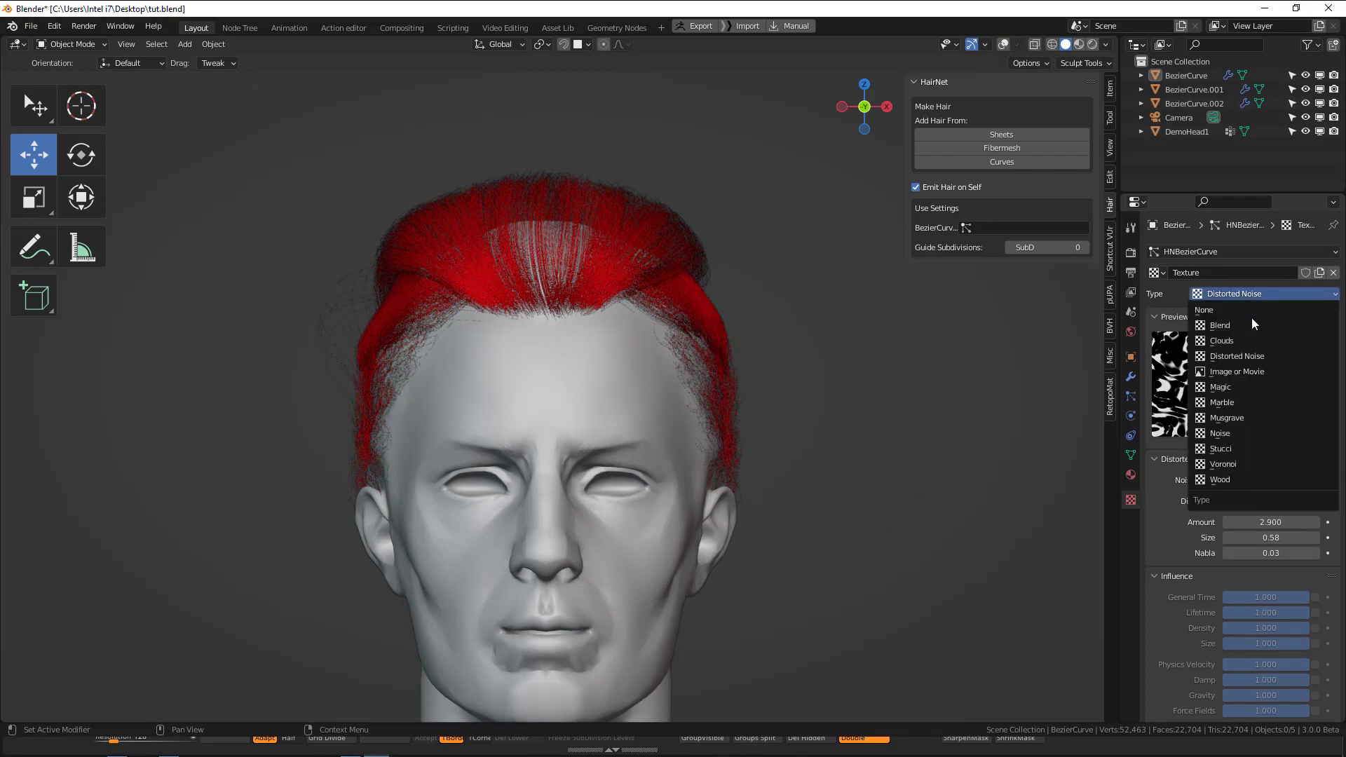
click(1234, 433)
middle_drag(650, 339, 722, 337)
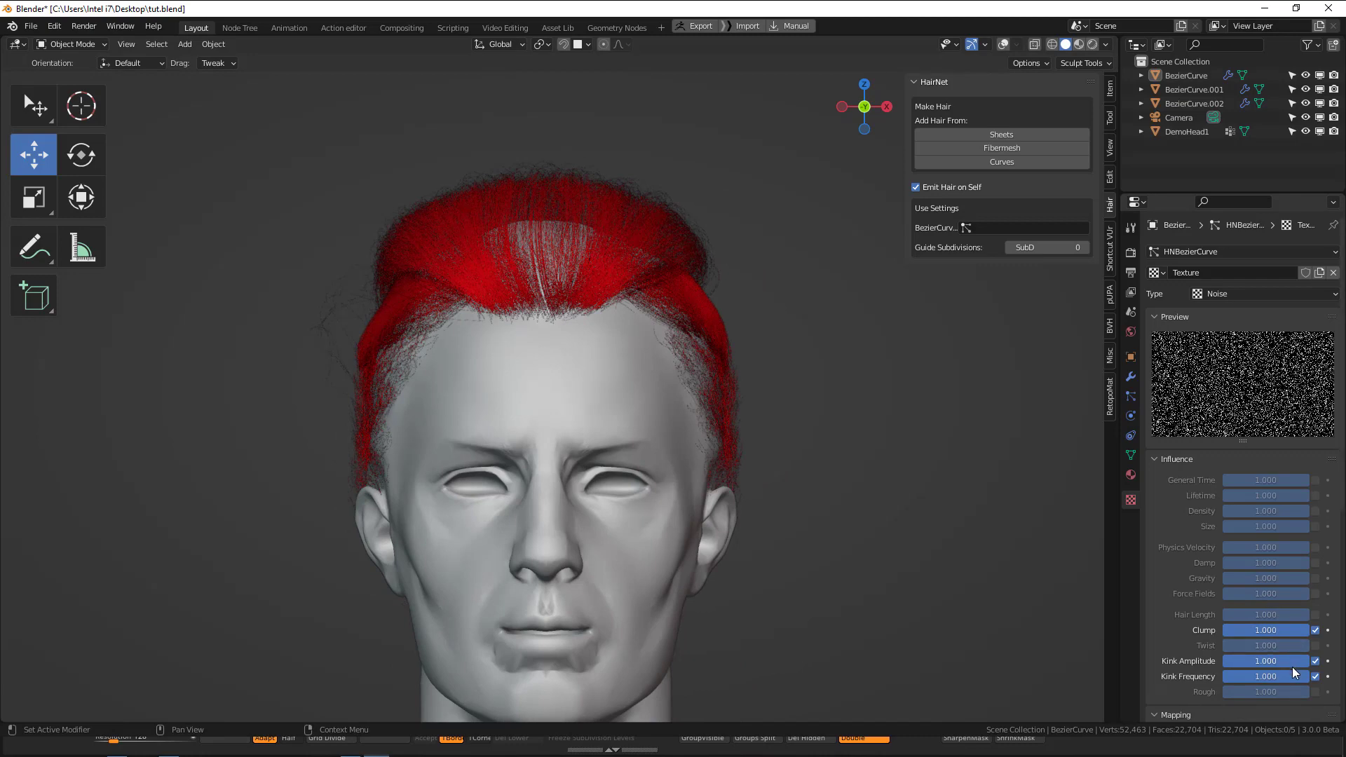
mouse_move(1293, 663)
mouse_down()
mouse_move(1259, 663)
mouse_move(1276, 663)
mouse_up()
Rearrange the texture's color ramp with the white stop at 0.000 and the black stop at 0.450.
middle_drag(1251, 662, 1225, 540)
drag(1220, 668, 1285, 662)
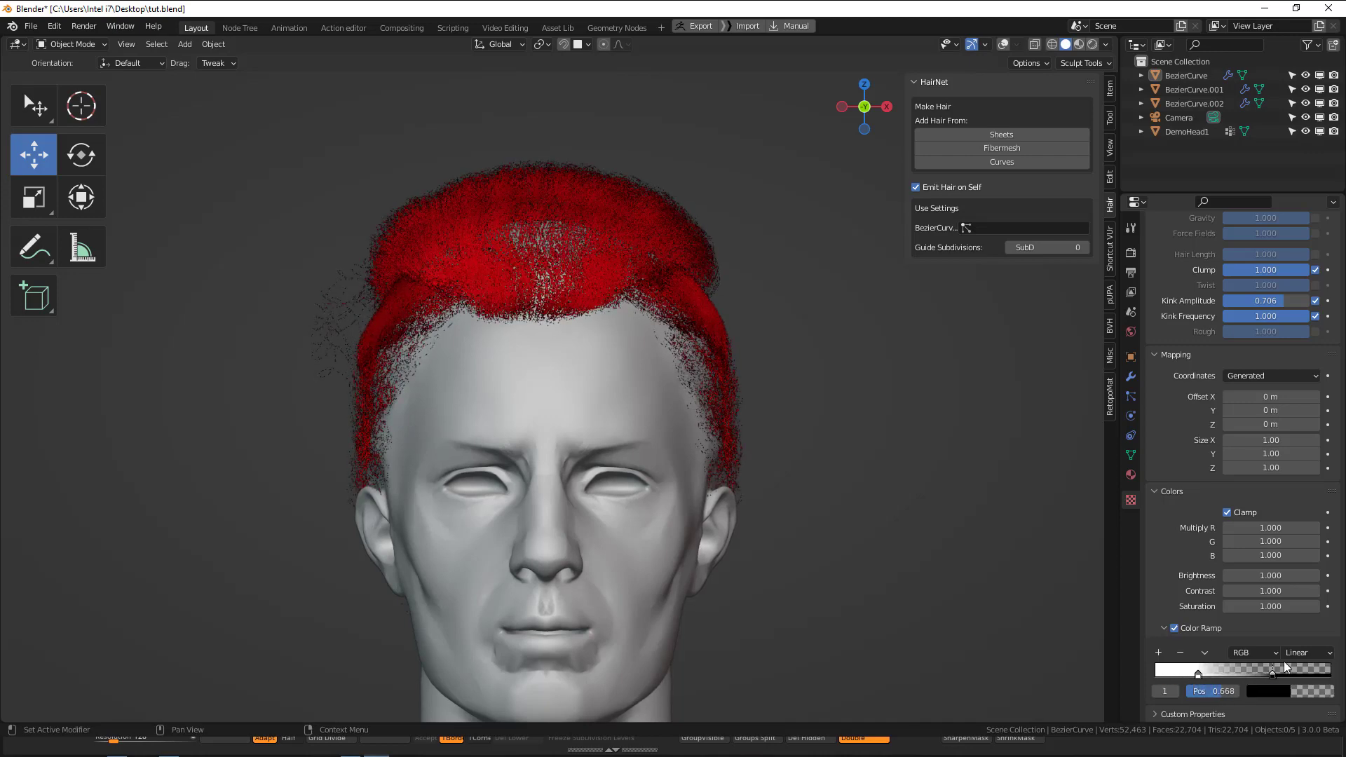
drag(1198, 672, 1146, 672)
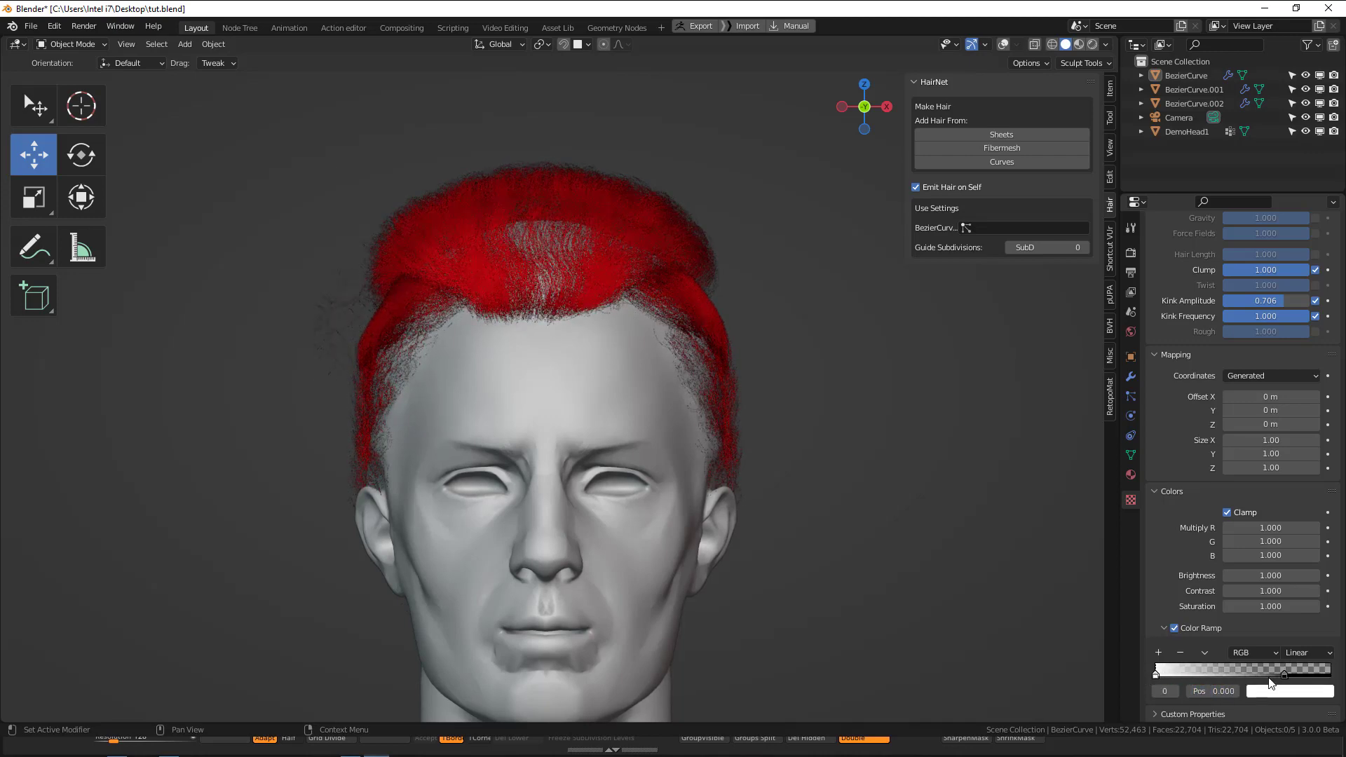
drag(1283, 673, 1233, 673)
Save the file and render the head from the current side camera angle.
middle_drag(655, 283, 528, 296)
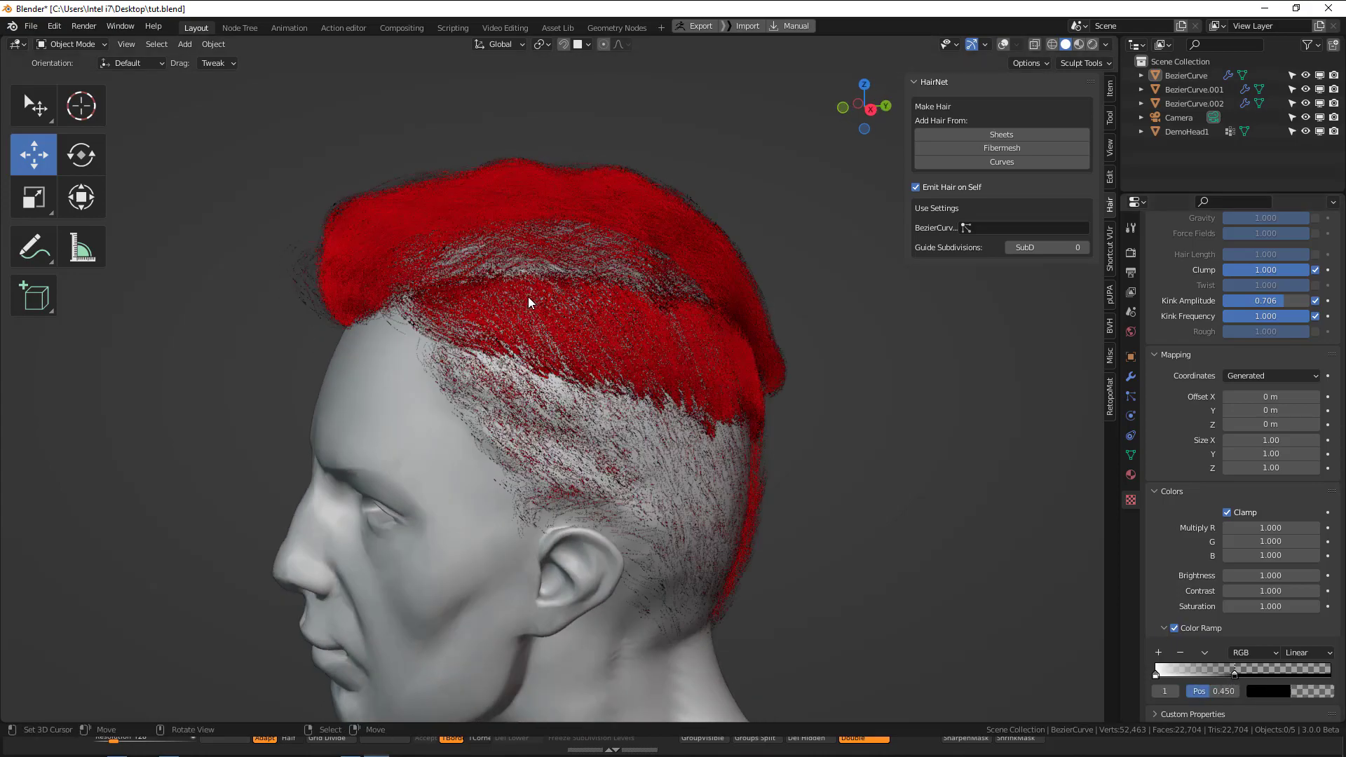
scroll(634, 356, down, 4)
mouse_move(634, 355)
middle_down()
mouse_move(789, 411)
mouse_move(714, 389)
mouse_move(647, 342)
middle_up()
key(ctrl+s)
scroll(718, 376, up, 3)
key(F12)
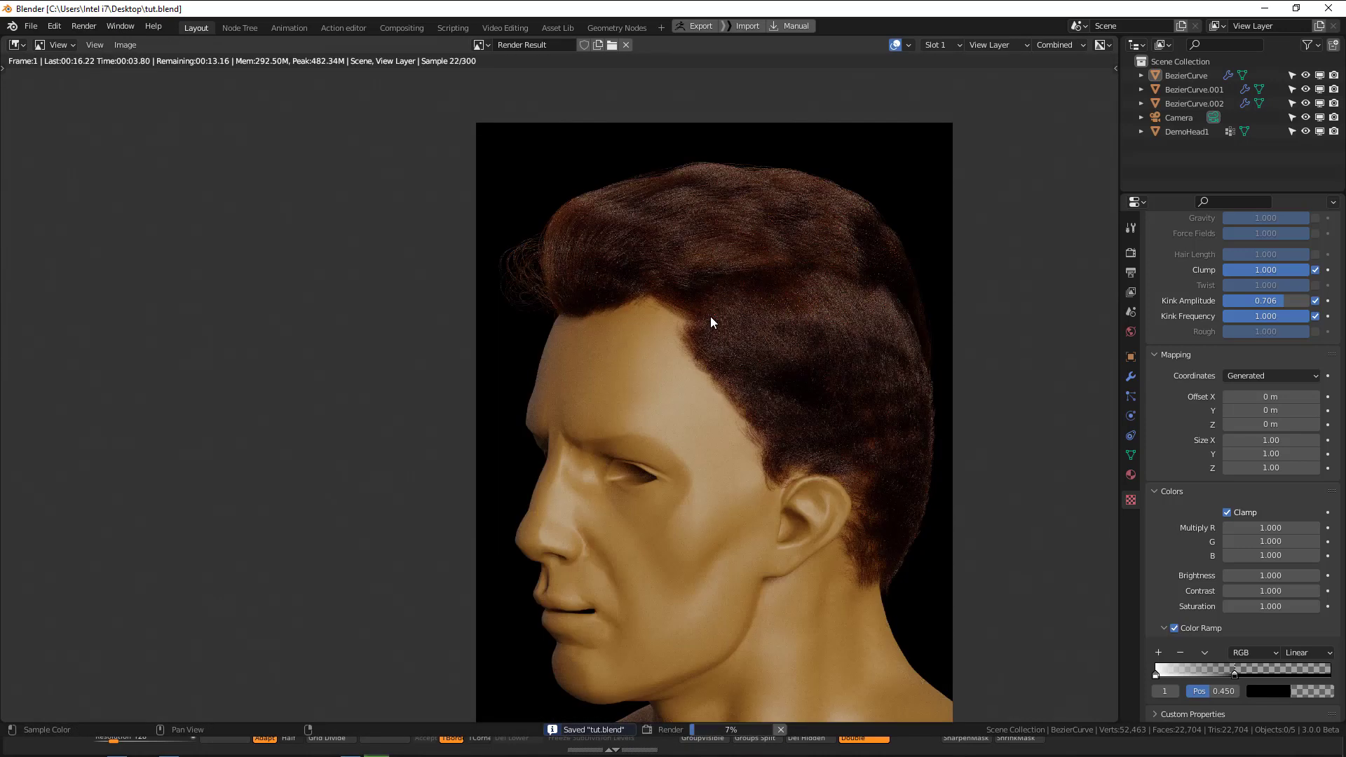
Examine the hair's clumping, strand texture and overall silhouette in the side-view render.
middle_drag(761, 282, 639, 295)
scroll(647, 355, up, 1)
scroll(678, 361, down, 2)
scroll(552, 265, up, 1)
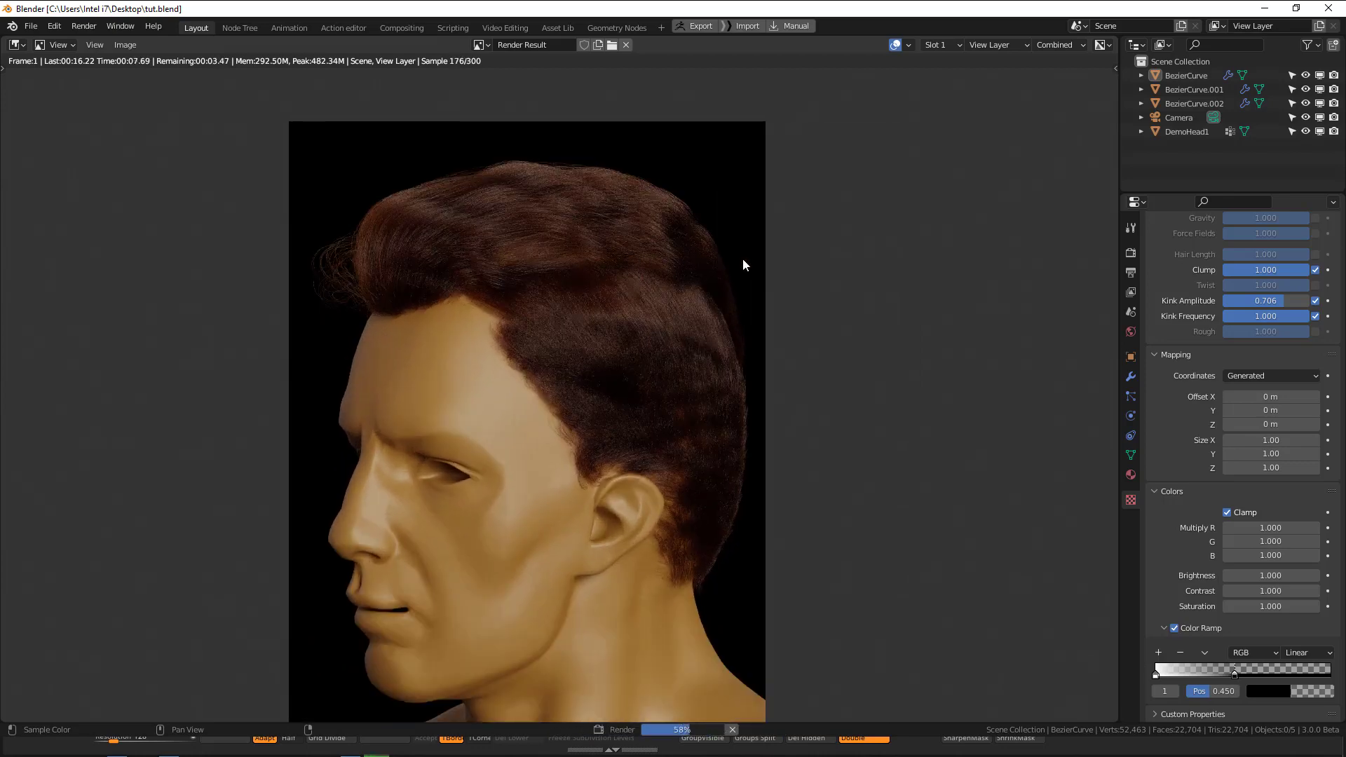
scroll(742, 264, down, 1)
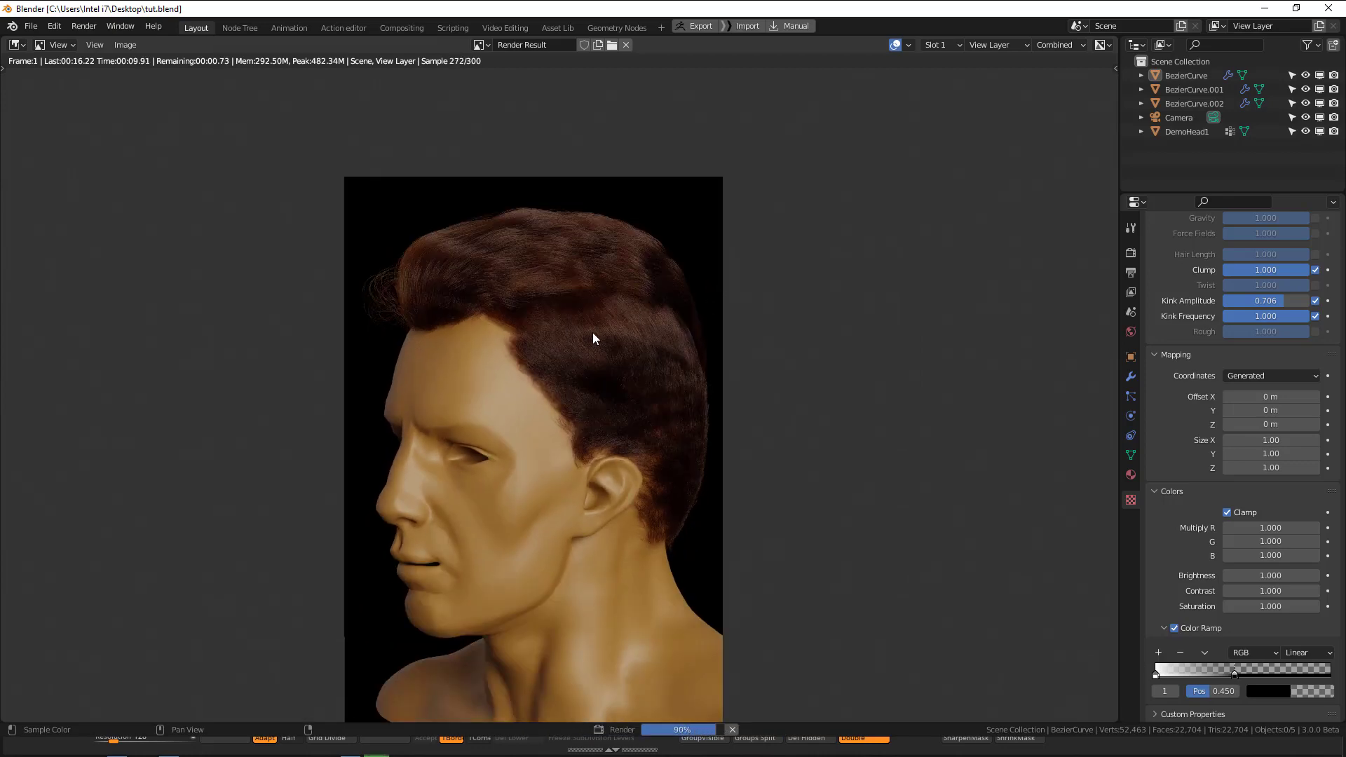
scroll(617, 297, up, 1)
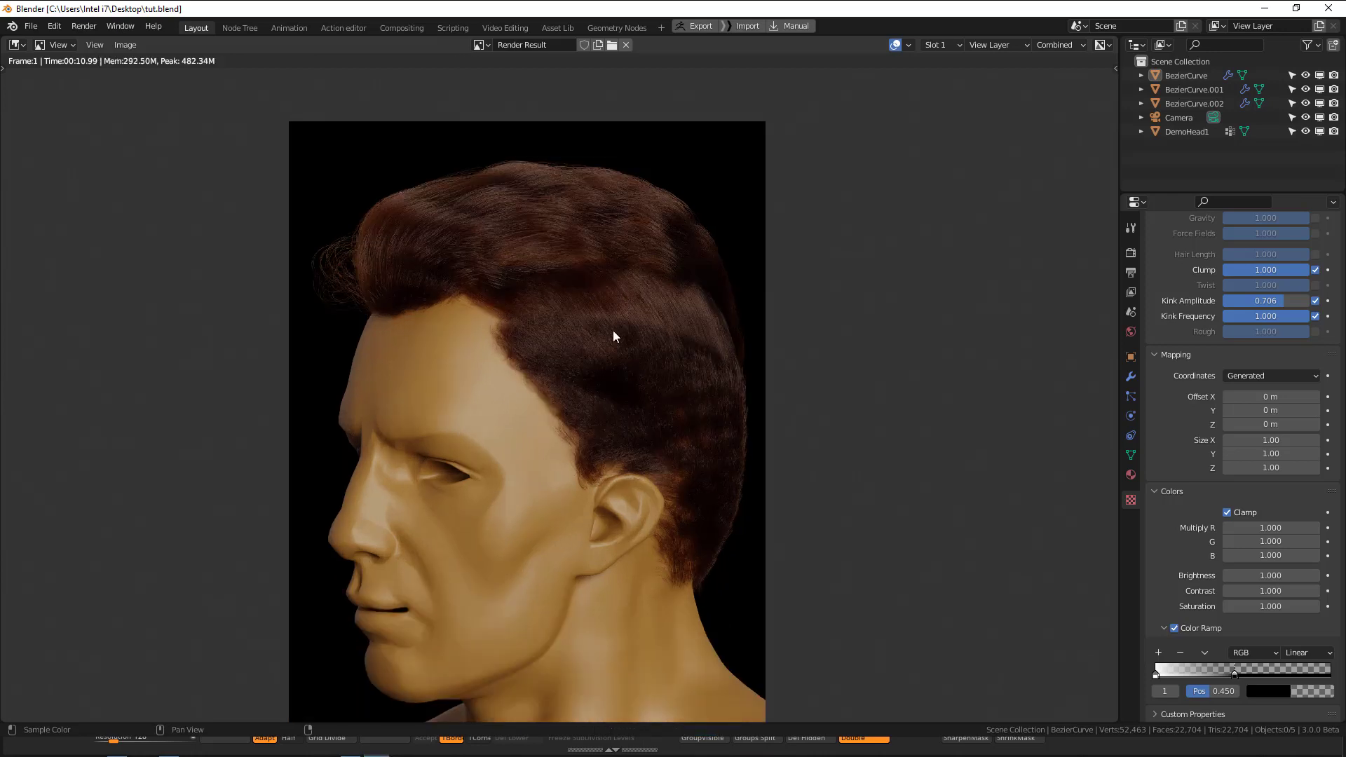
scroll(616, 327, up, 1)
scroll(578, 307, down, 1)
scroll(610, 318, down, 1)
scroll(620, 313, down, 2)
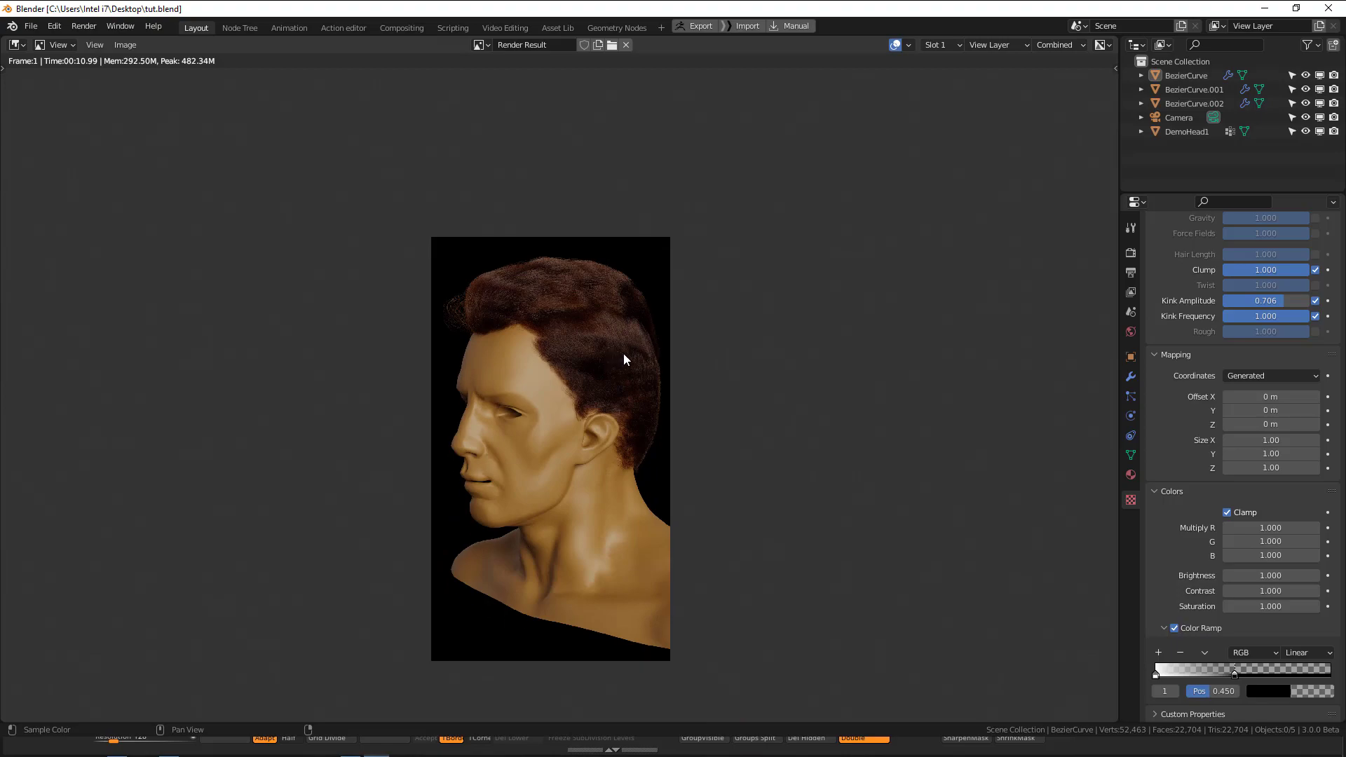
Close the render, lock the camera to the view and render the head from the front.
key(Escape)
scroll(749, 325, down, 3)
key(KP_0)
key(q)
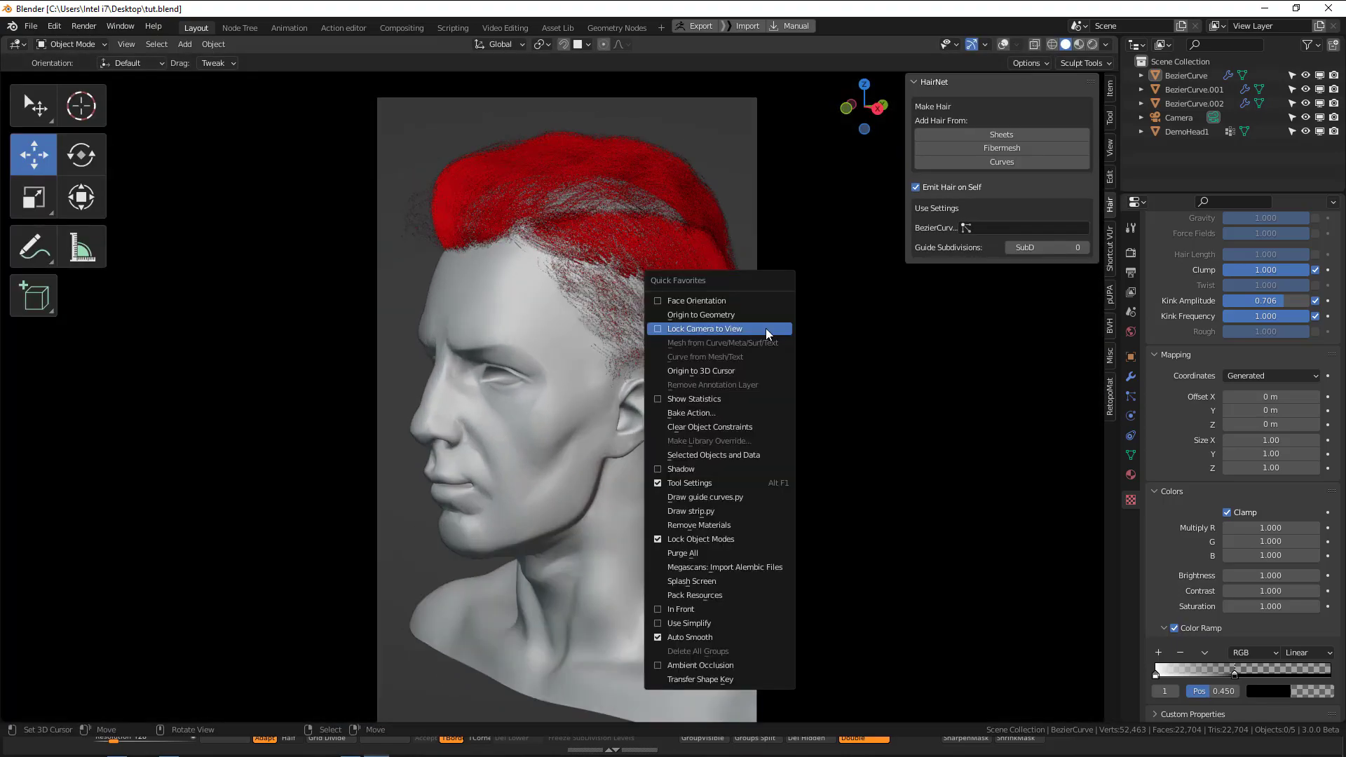
click(766, 328)
middle_drag(765, 328, 814, 339)
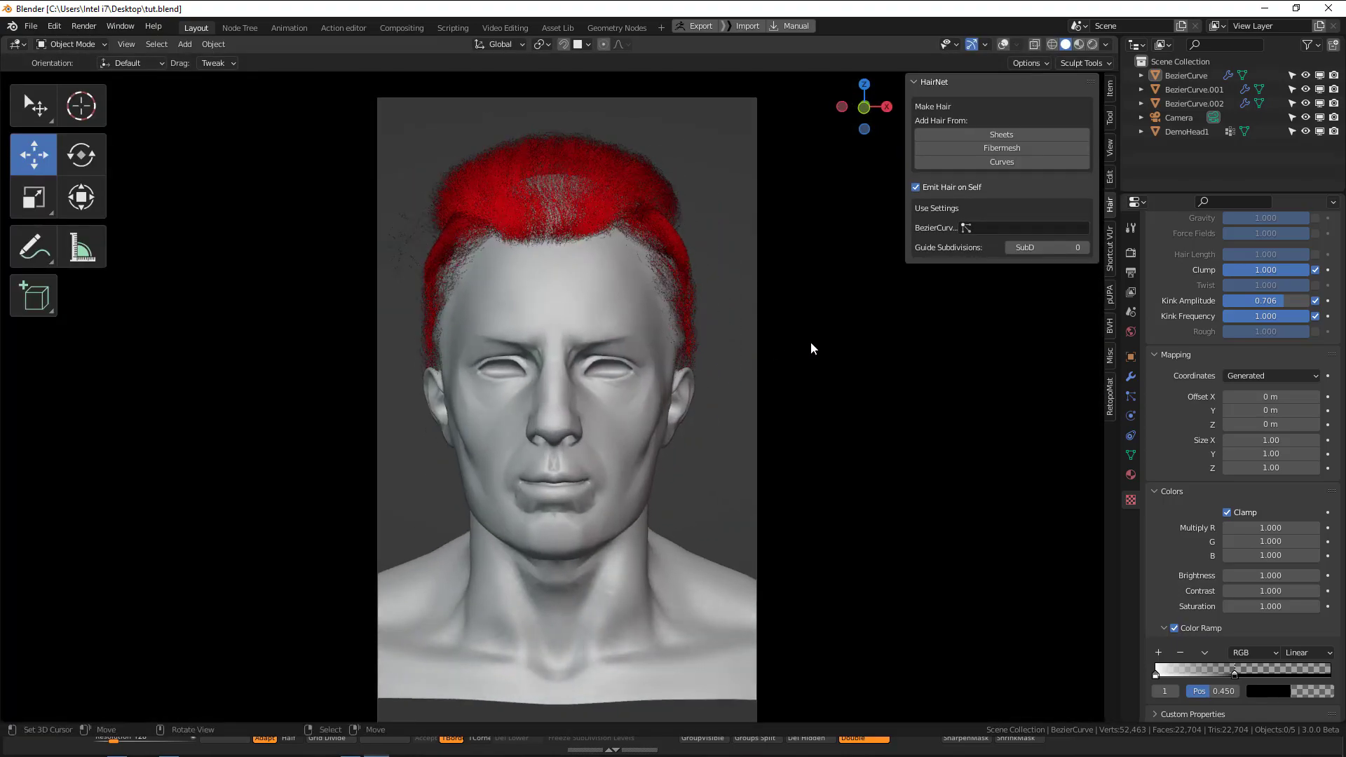
key(F12)
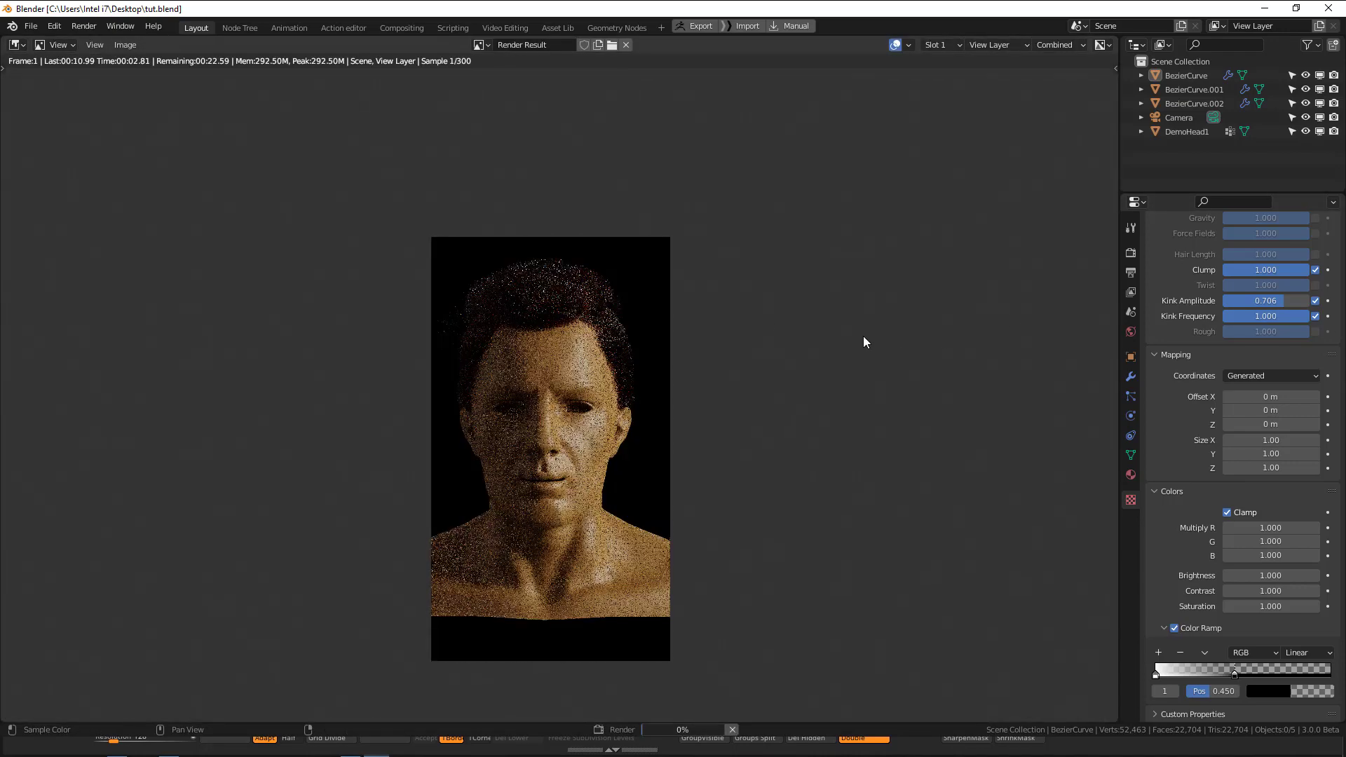
Examine the hairline, volume and stray strands in the front-view render, and close it.
scroll(715, 306, up, 2)
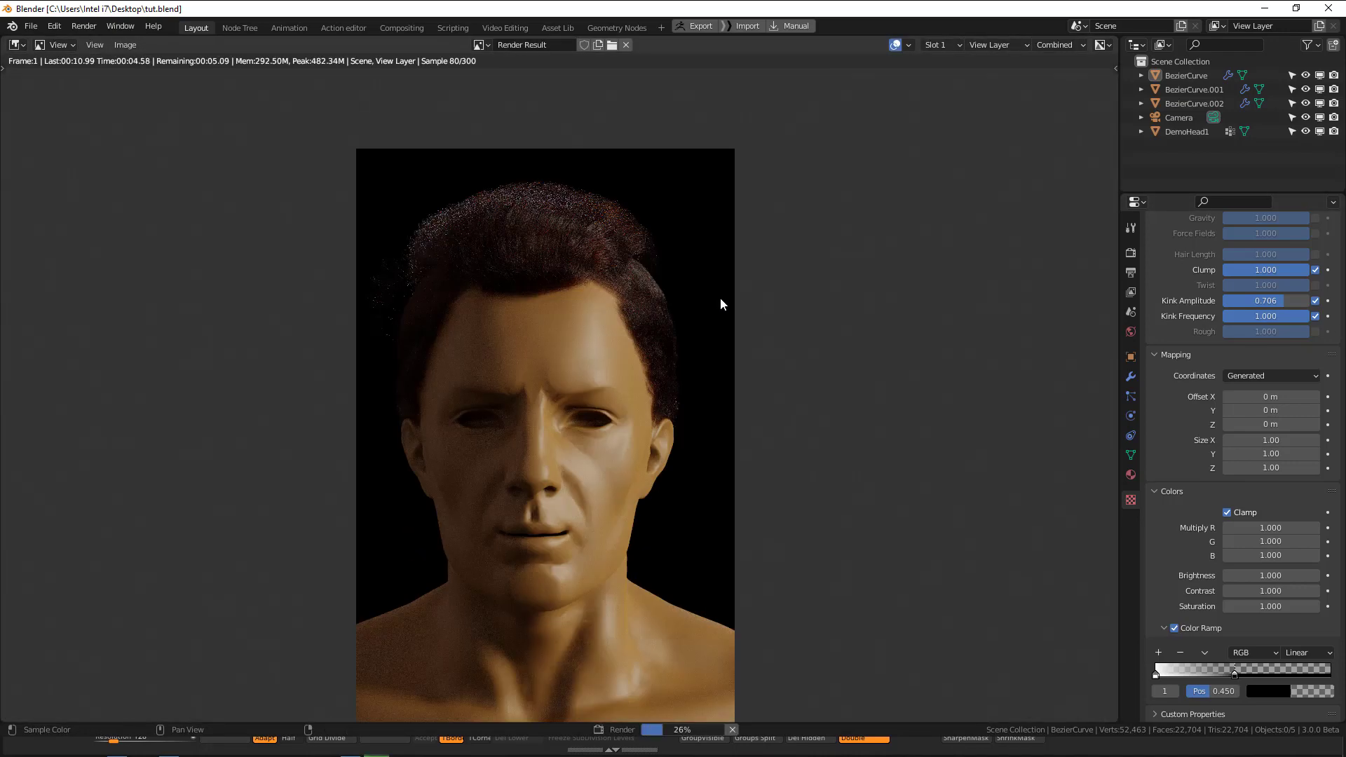
scroll(692, 277, up, 1)
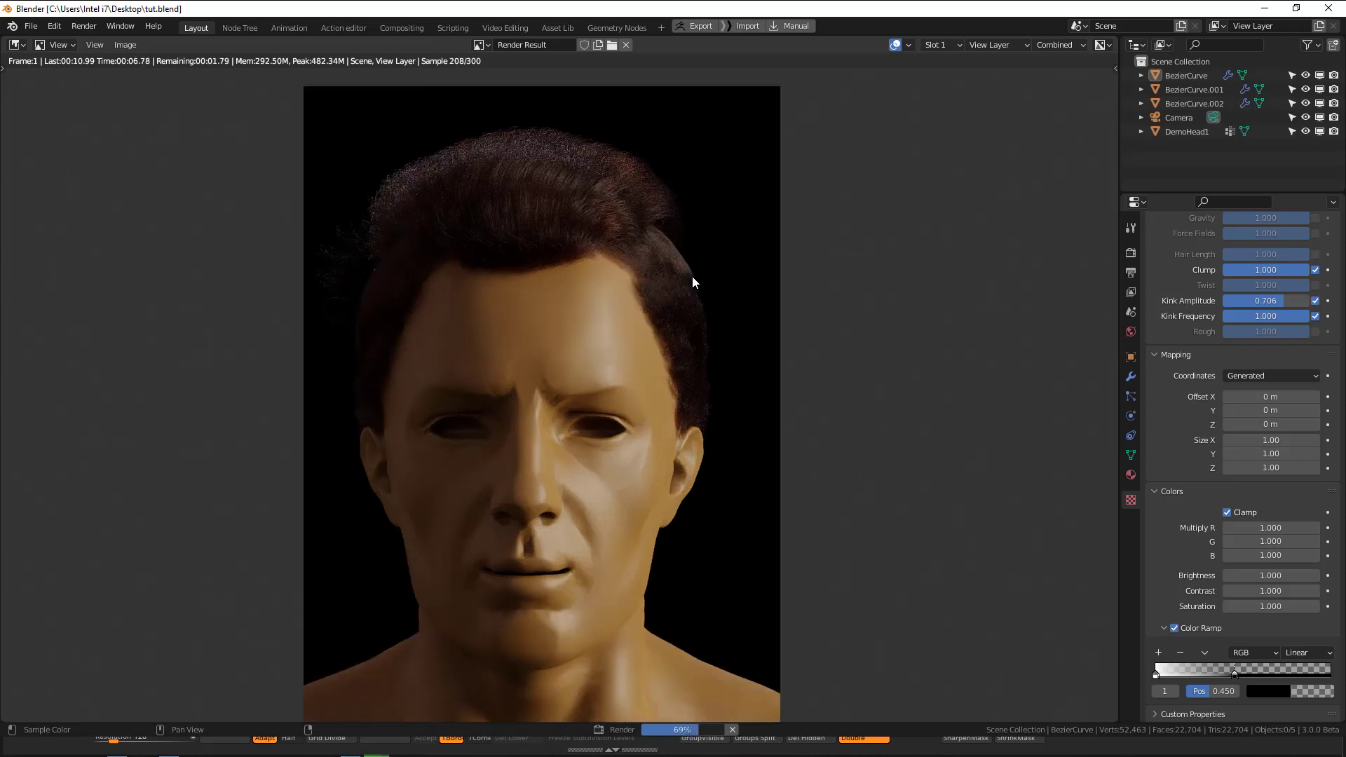
middle_drag(727, 257, 747, 242)
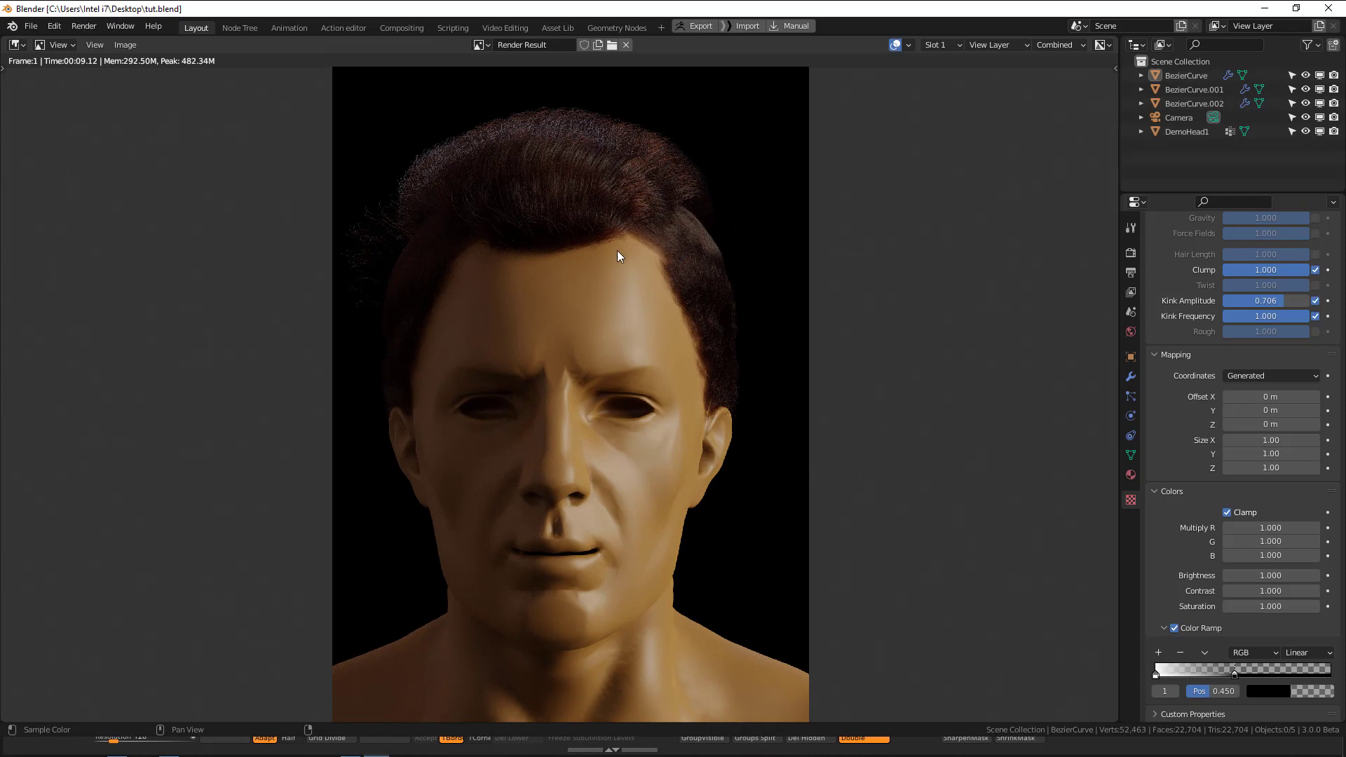
scroll(692, 297, down, 2)
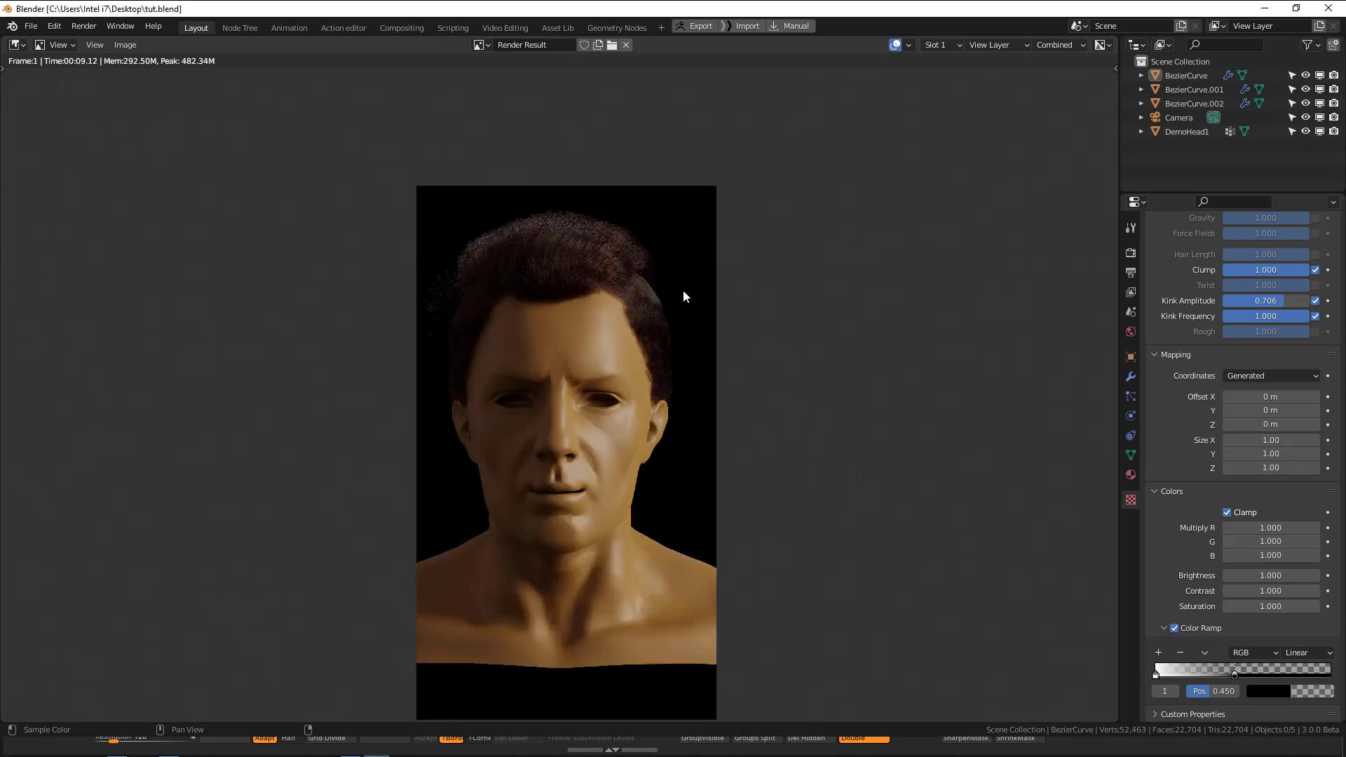
scroll(683, 296, up, 4)
scroll(723, 347, down, 1)
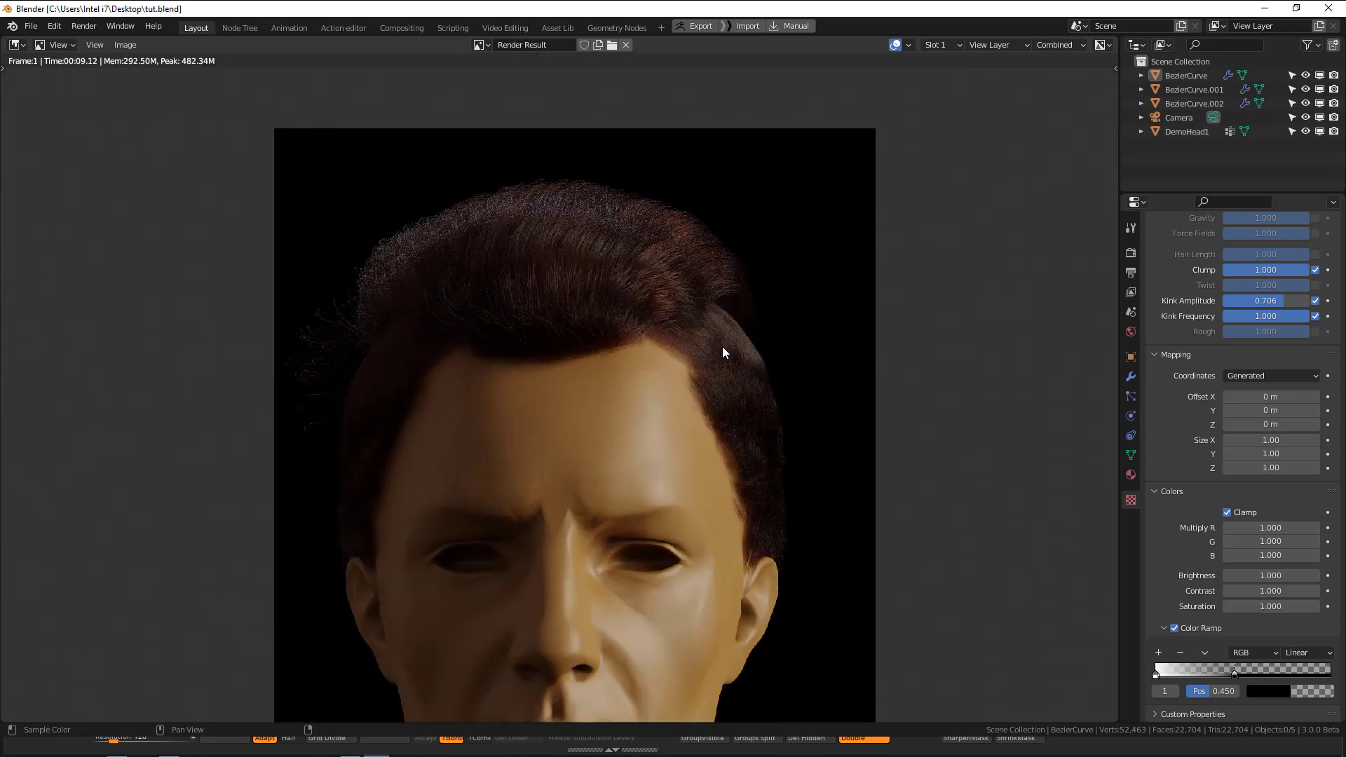
middle_drag(732, 348, 785, 230)
key(Escape)
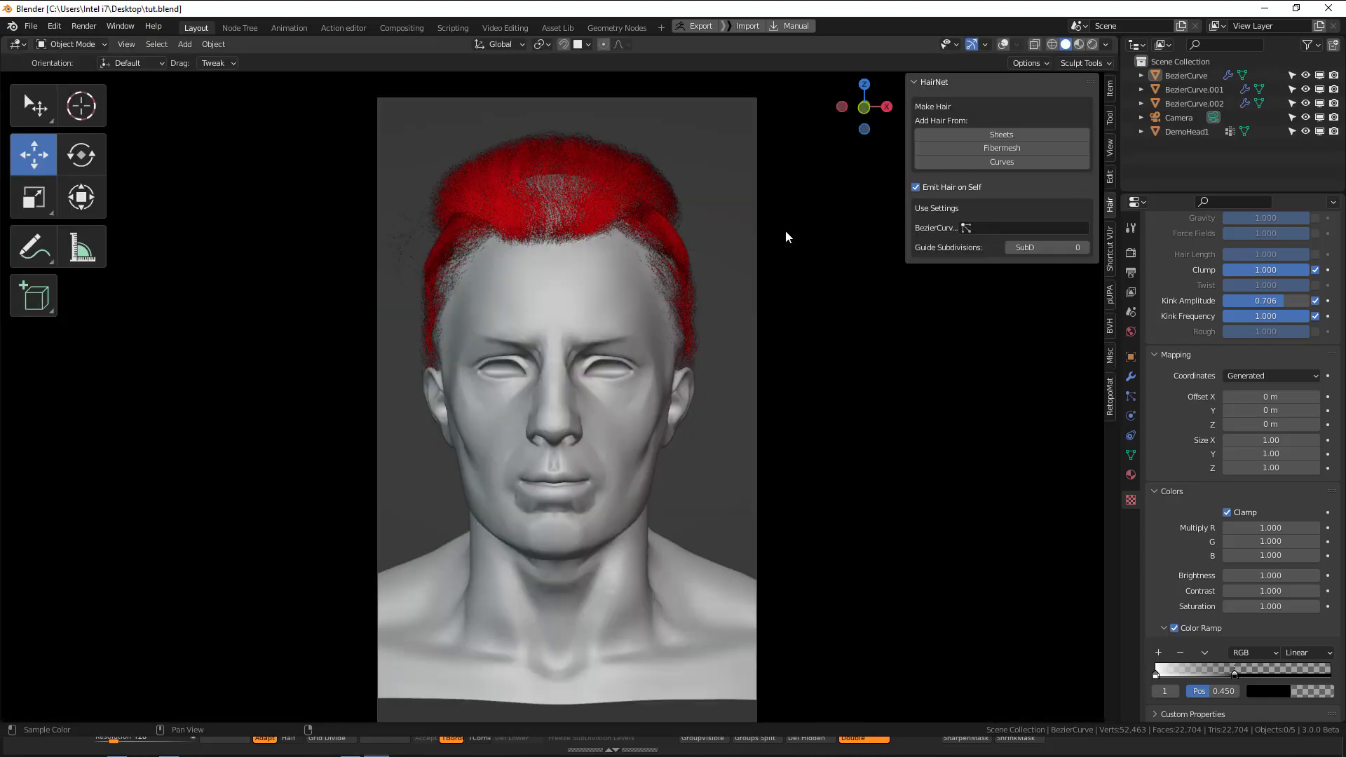
Turn the view-locked camera around to frame the back of the head.
key(q)
click(771, 267)
key(q)
click(764, 272)
middle_drag(641, 310, 435, 327)
middle_drag(587, 330, 491, 321)
Preview the back of the head in rendered shading, return to solid shading and render the image.
key(z)
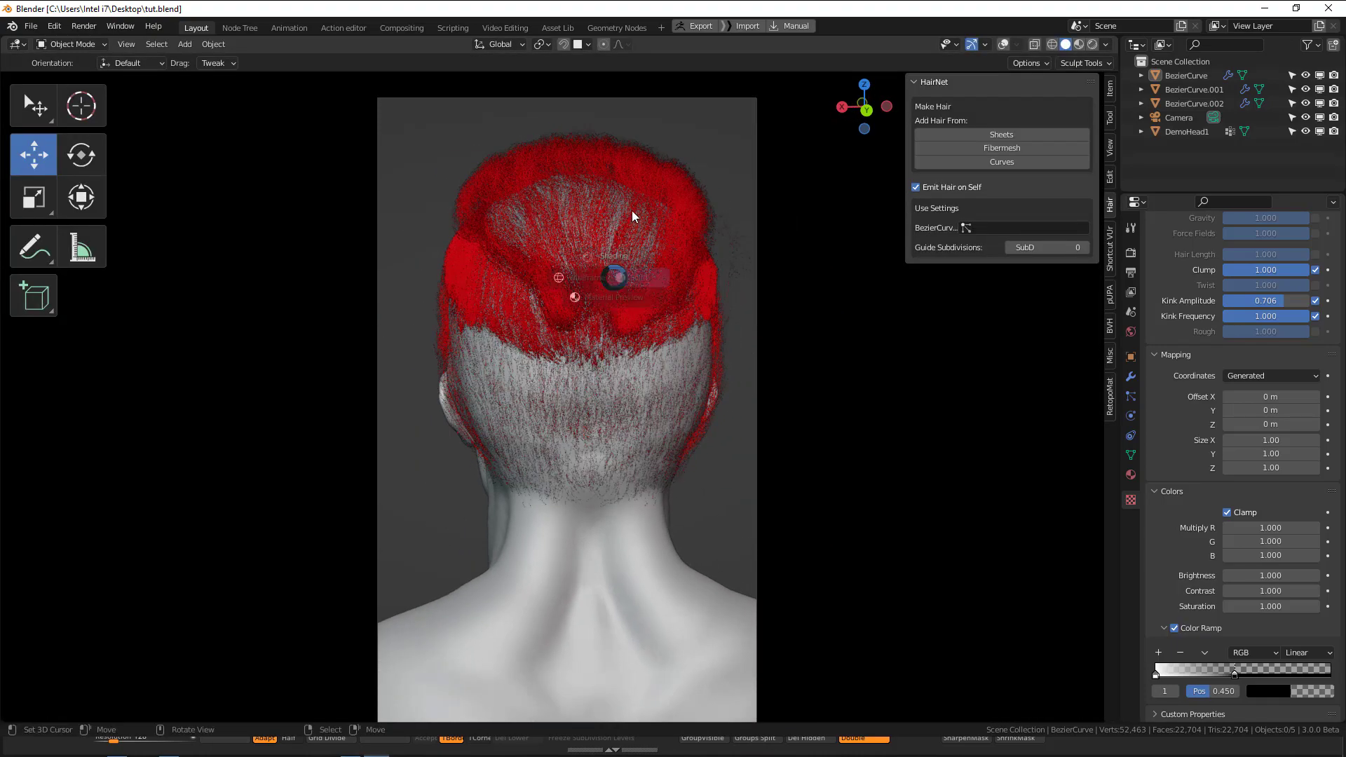
click(634, 204)
ctrl+alt+drag(545, 333, 673, 331)
key(z)
click(793, 360)
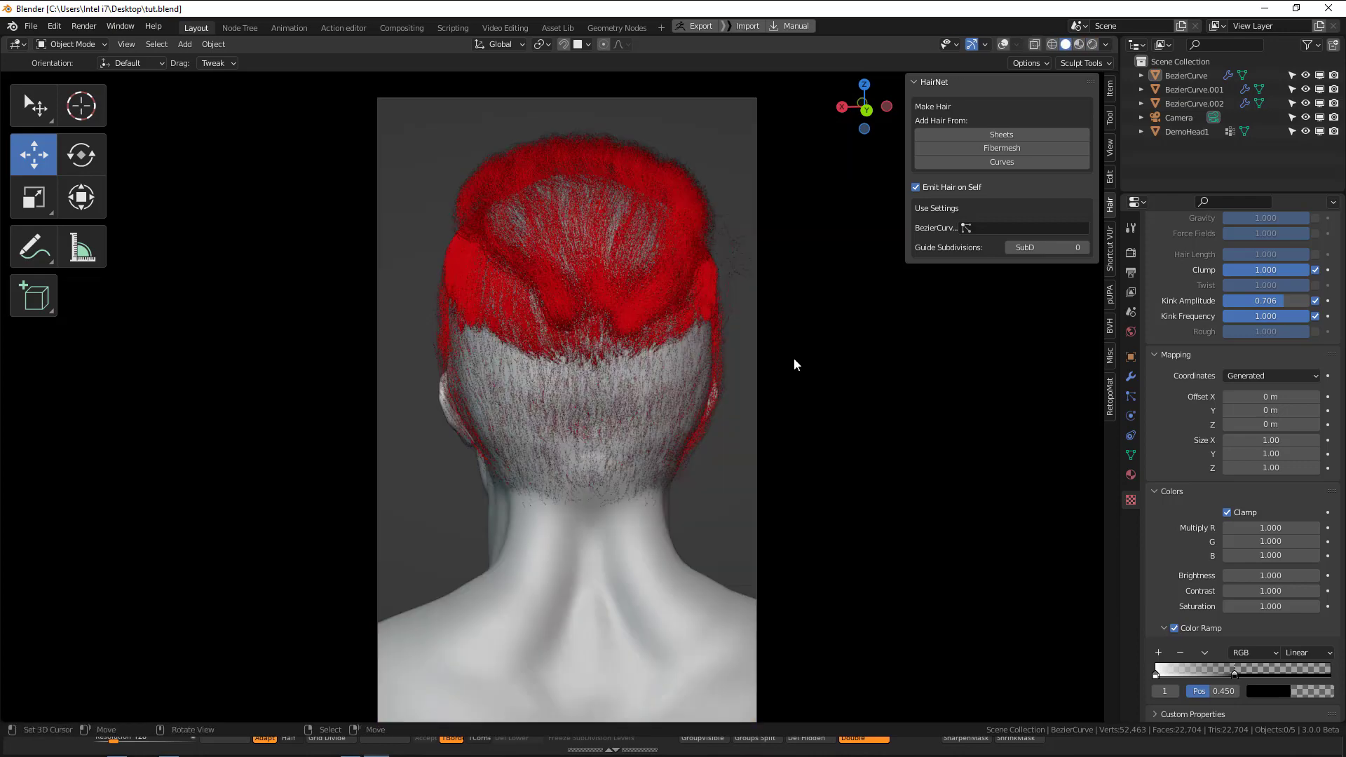
key(F12)
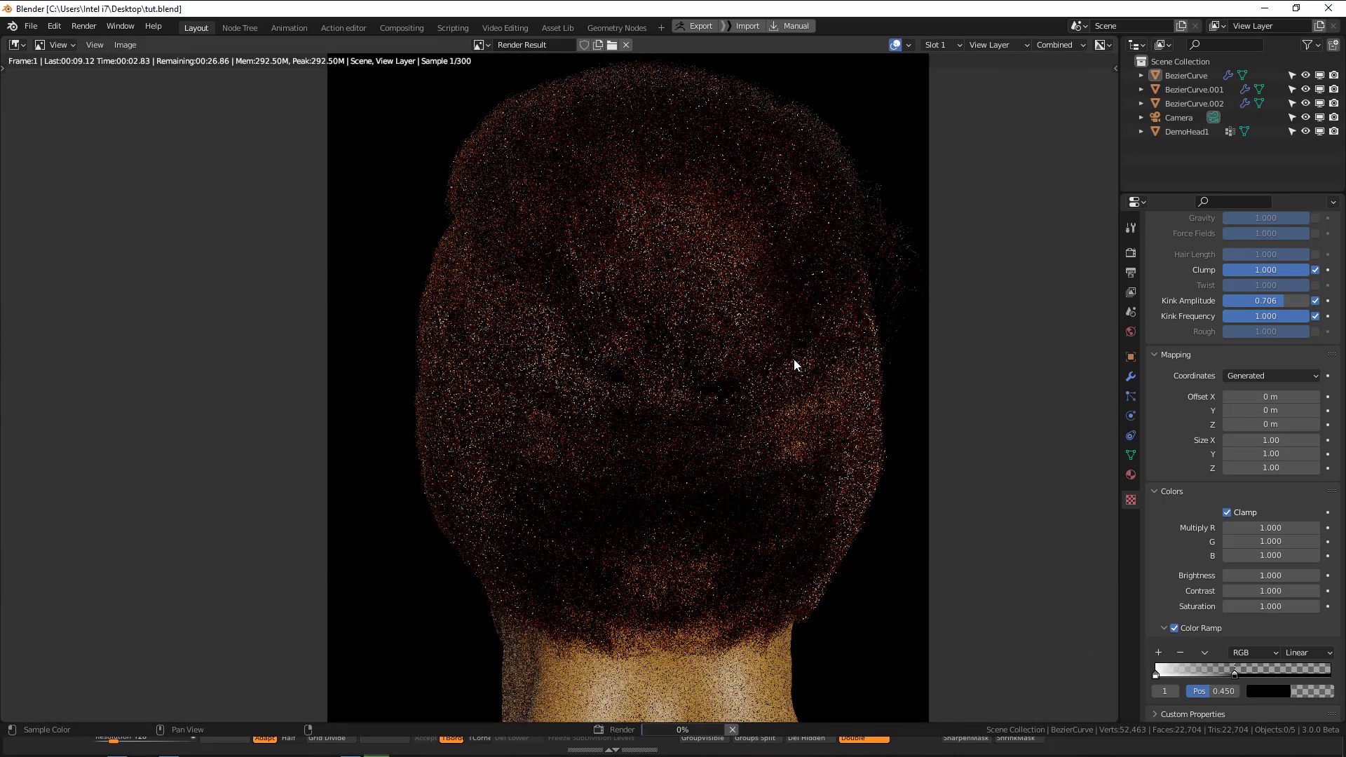
Examine the hair coverage and the transitions between sections in the back-view render.
scroll(794, 365, down, 4)
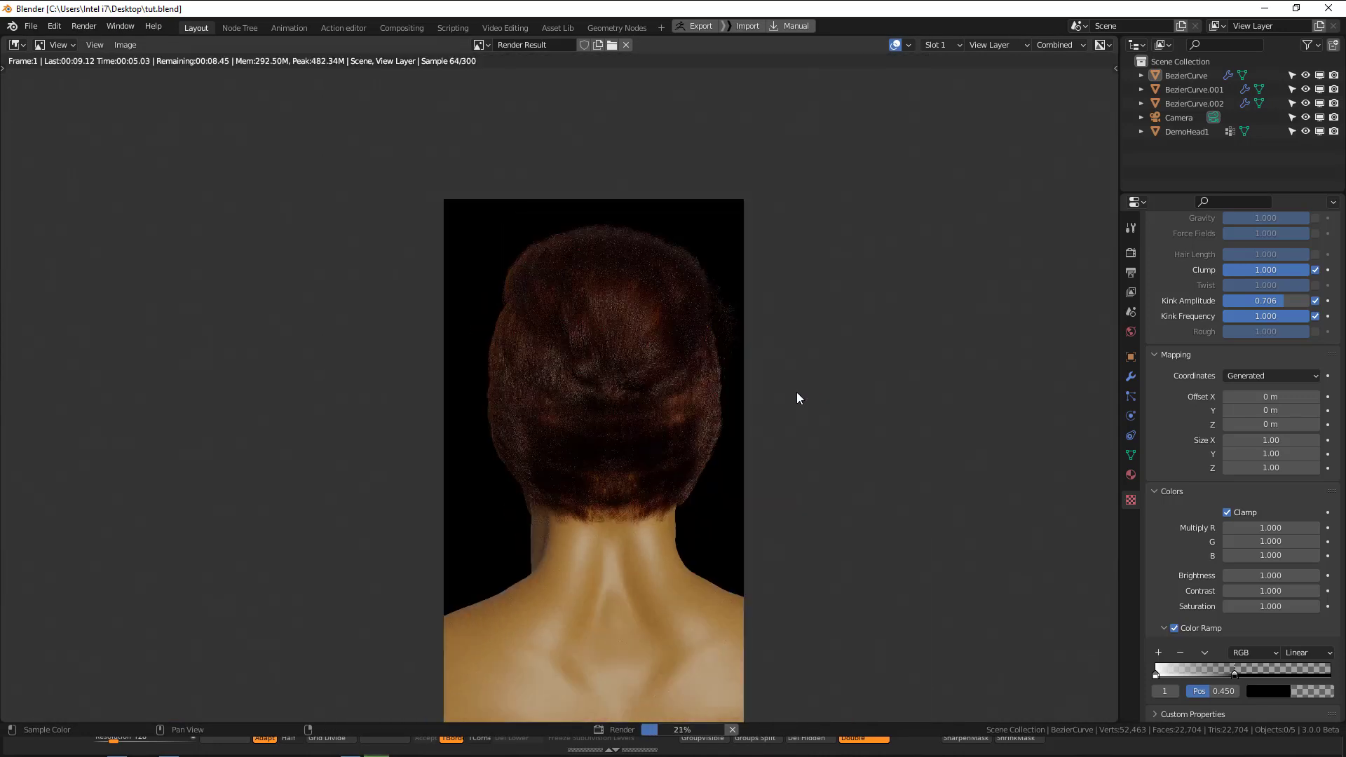
scroll(796, 365, up, 2)
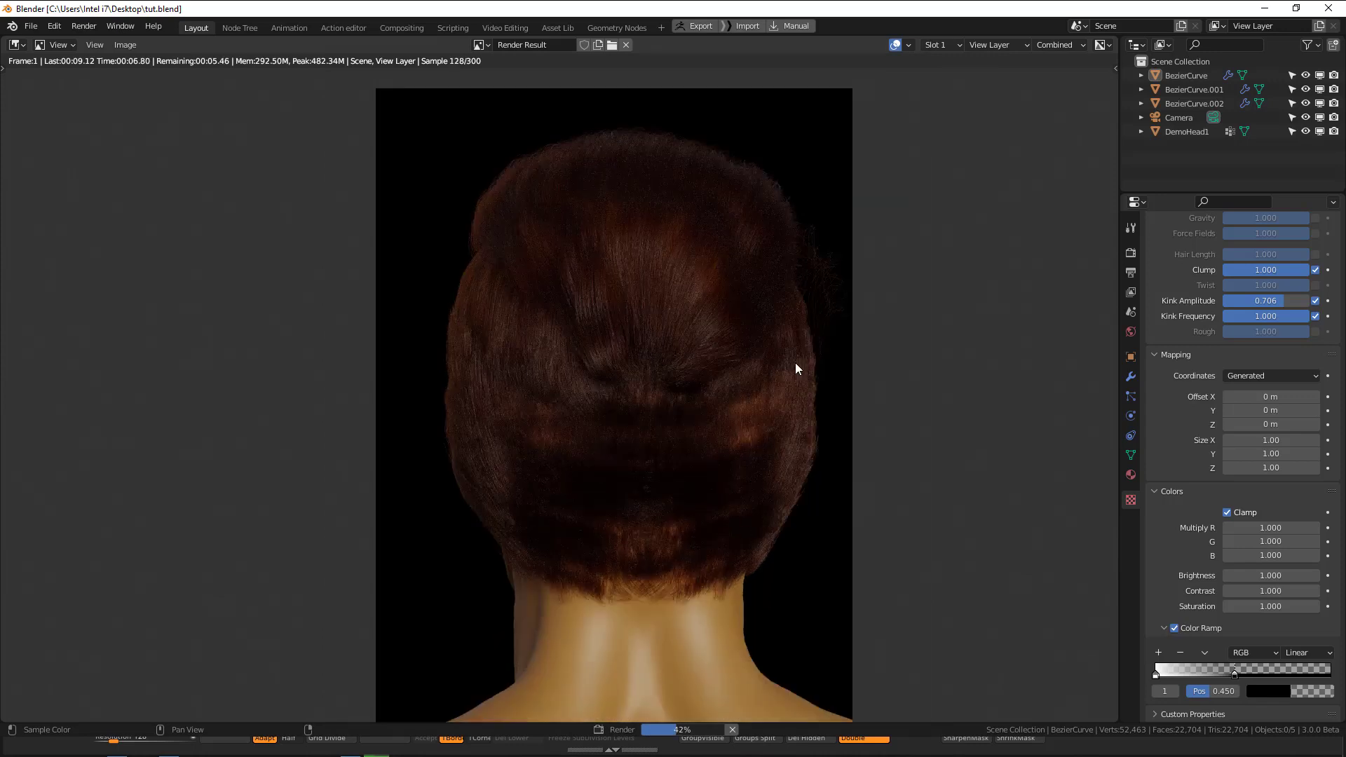
scroll(757, 383, up, 1)
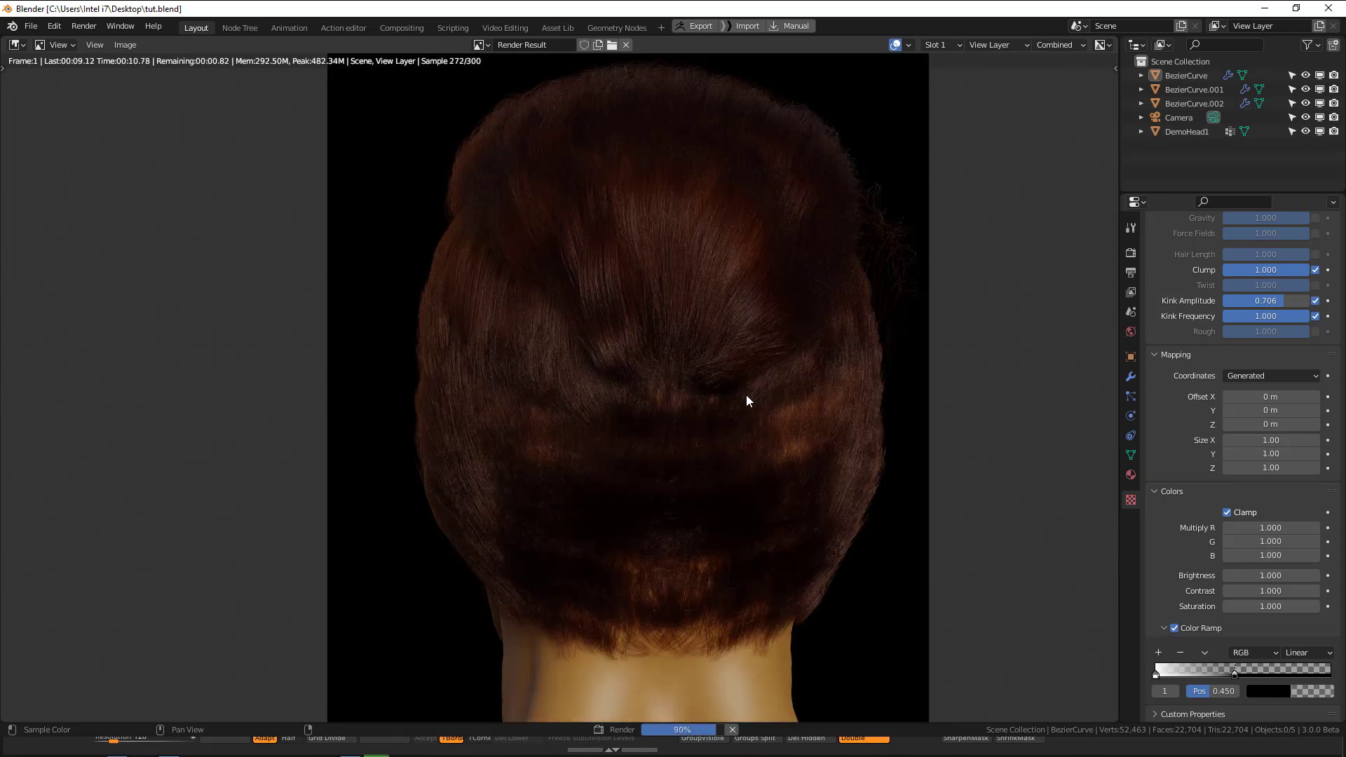
scroll(745, 398, down, 2)
scroll(732, 378, up, 2)
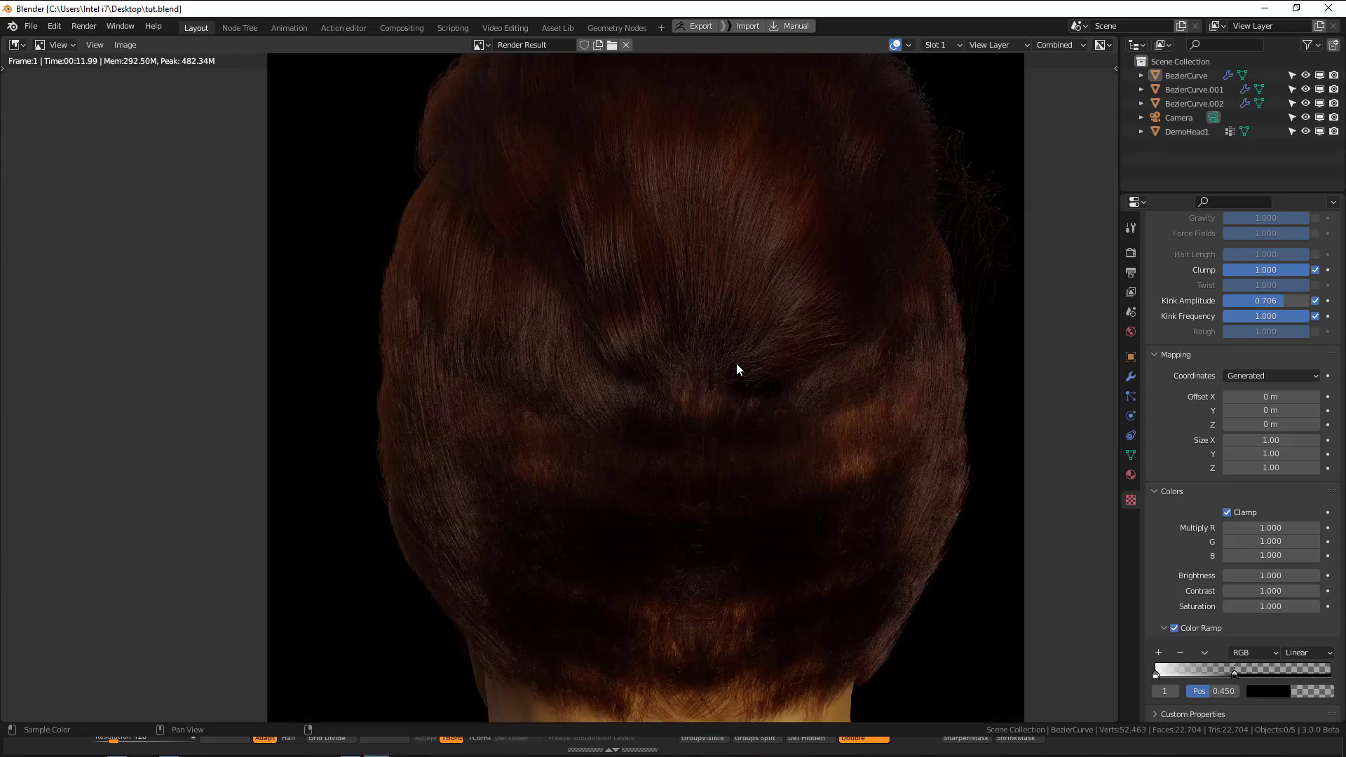
scroll(737, 367, down, 2)
scroll(746, 379, up, 2)
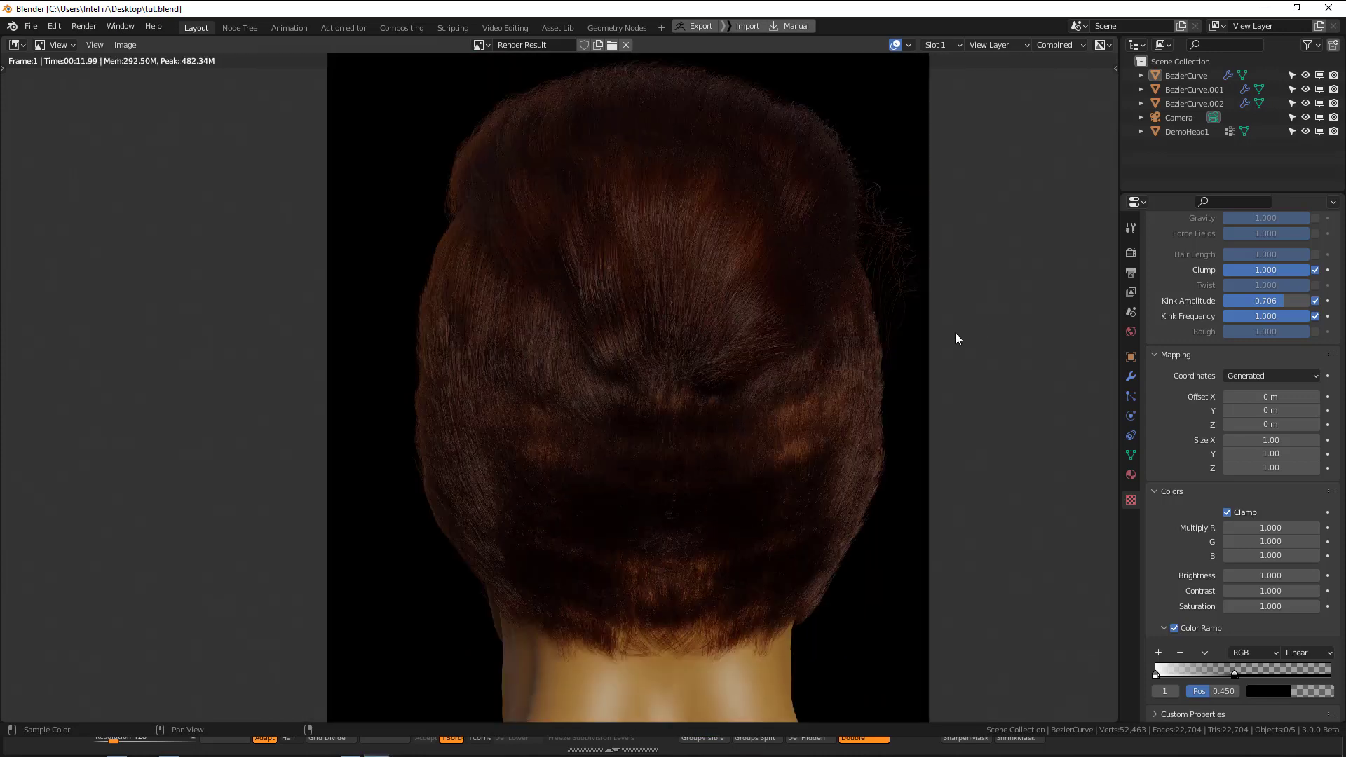